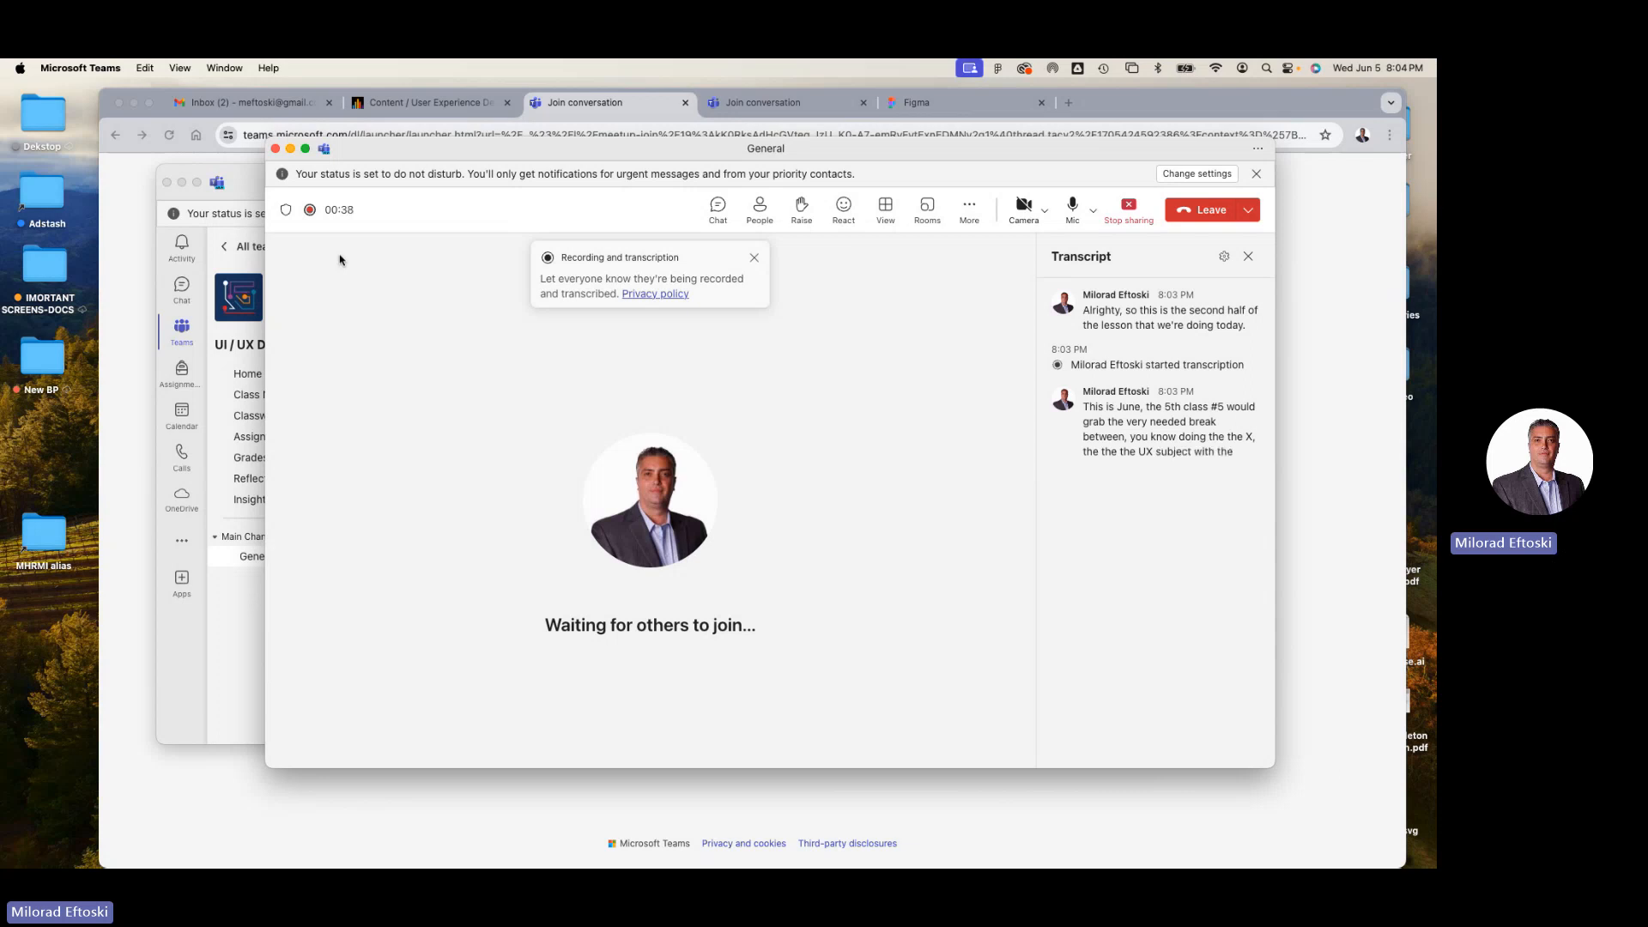
Minimize the Teams meeting window, the Teams channel window and the browser window to clear the desktop.
{"action": "left_click", "coordinate": [291, 150]}
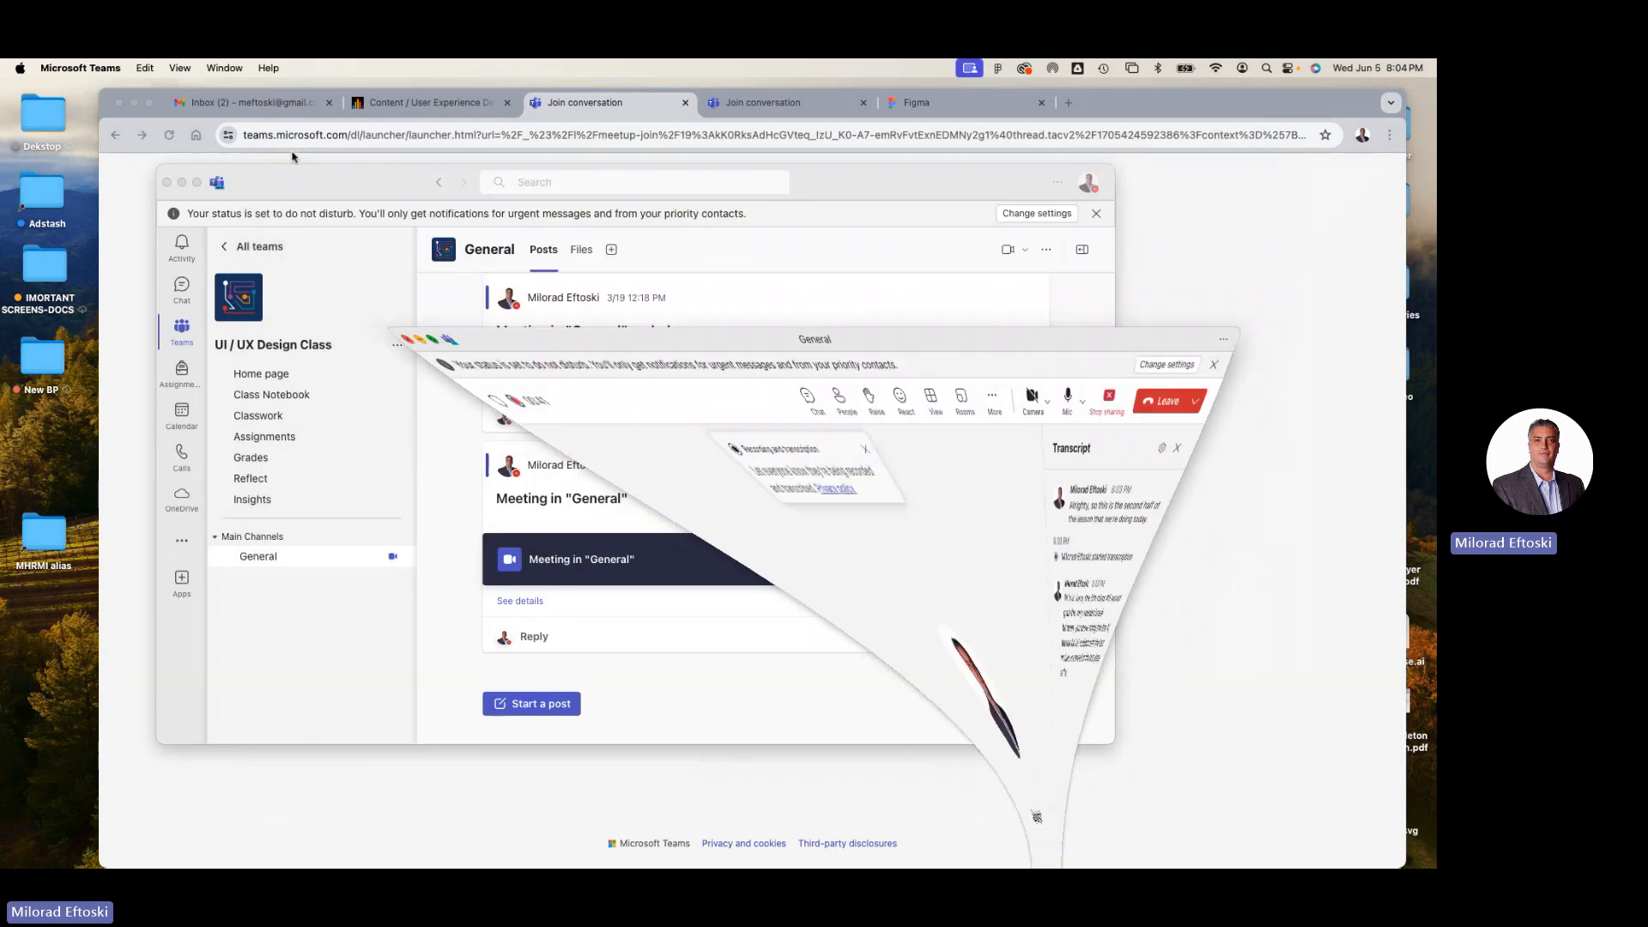
{"action": "left_click_drag", "start_coordinate": [269, 187], "coordinate": [575, 183]}
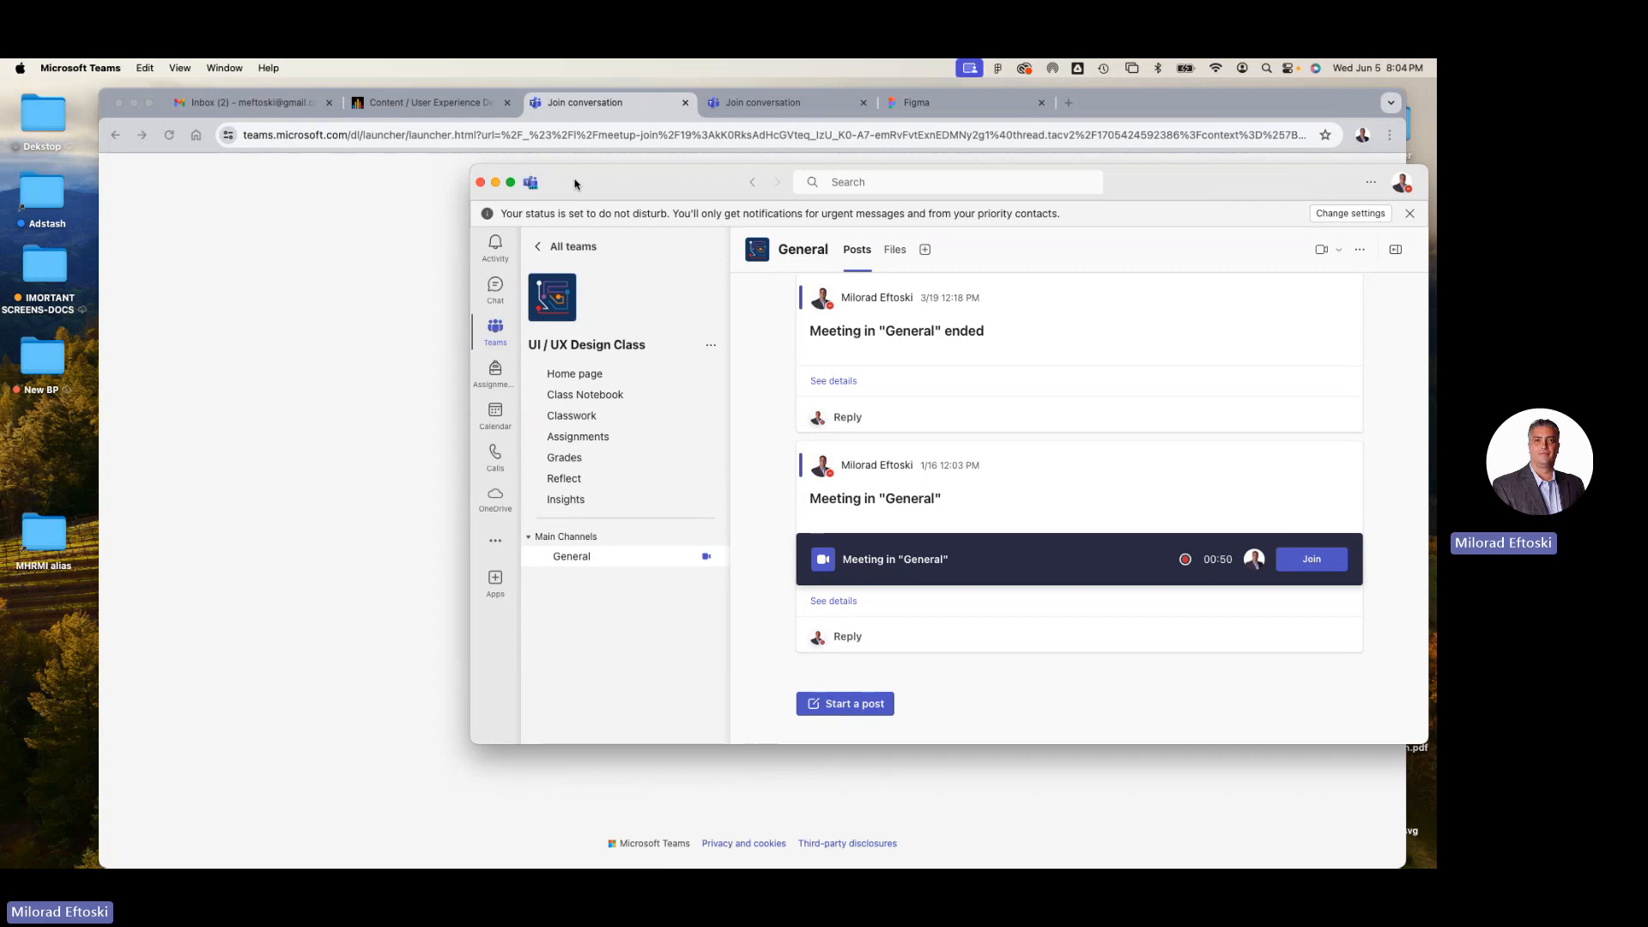
{"action": "left_click", "coordinate": [496, 183]}
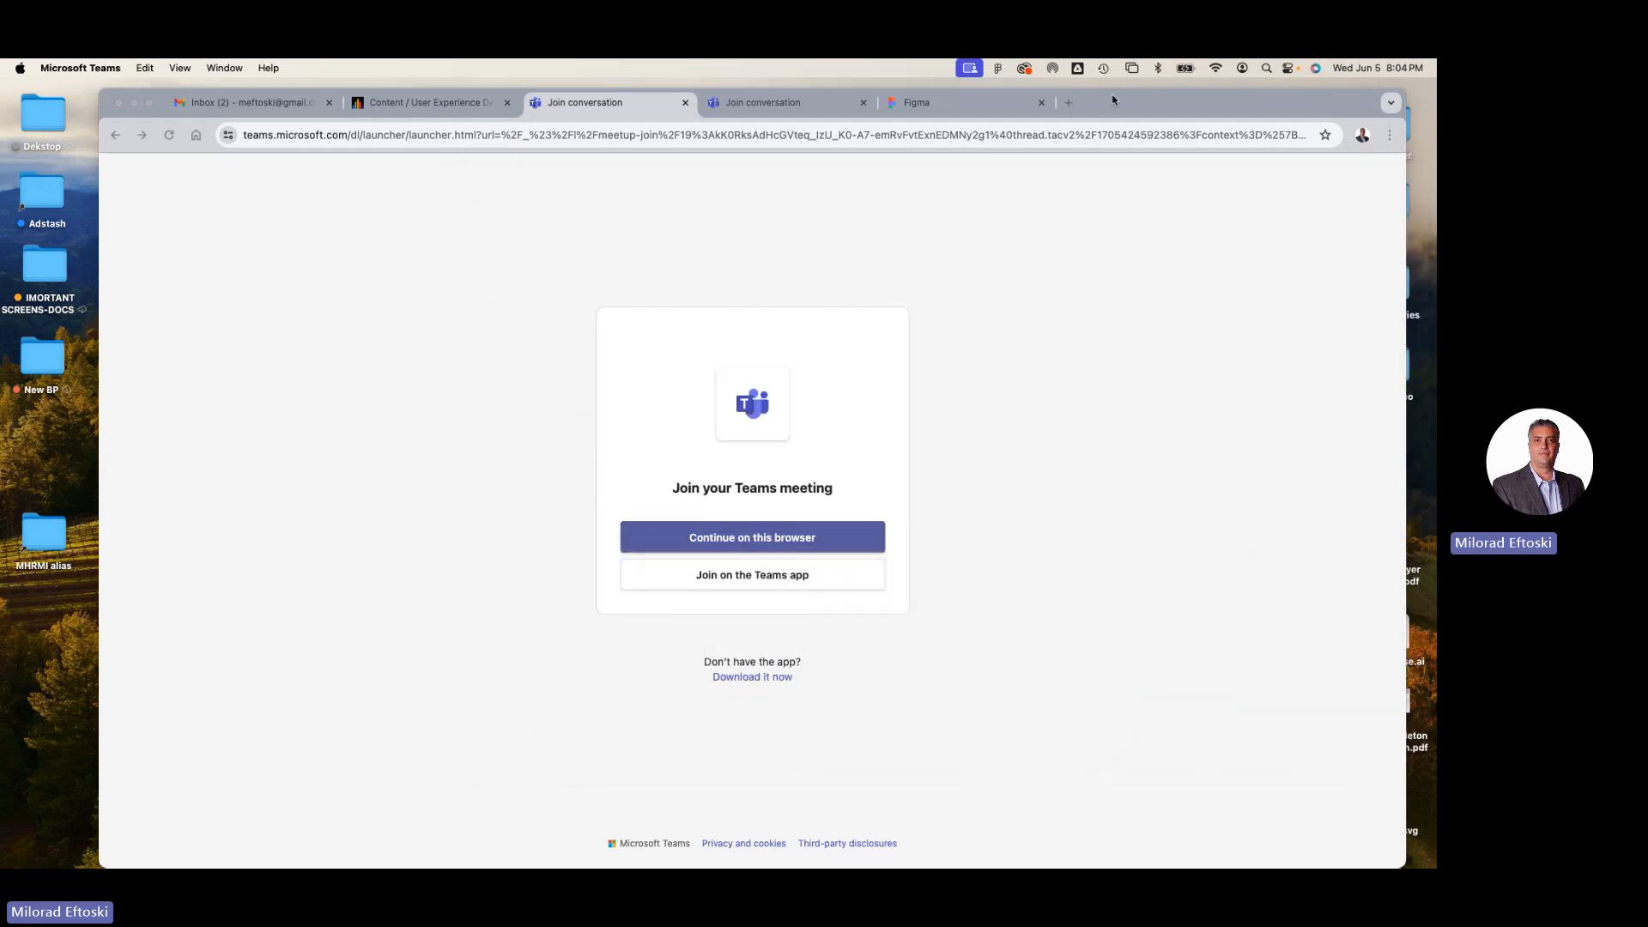
{"action": "mouse_move", "coordinate": [1114, 96]}
{"action": "left_mouse_down"}
{"action": "mouse_move", "coordinate": [1089, 173]}
{"action": "mouse_move", "coordinate": [1109, 158]}
{"action": "mouse_move", "coordinate": [1100, 92]}
{"action": "left_mouse_up"}
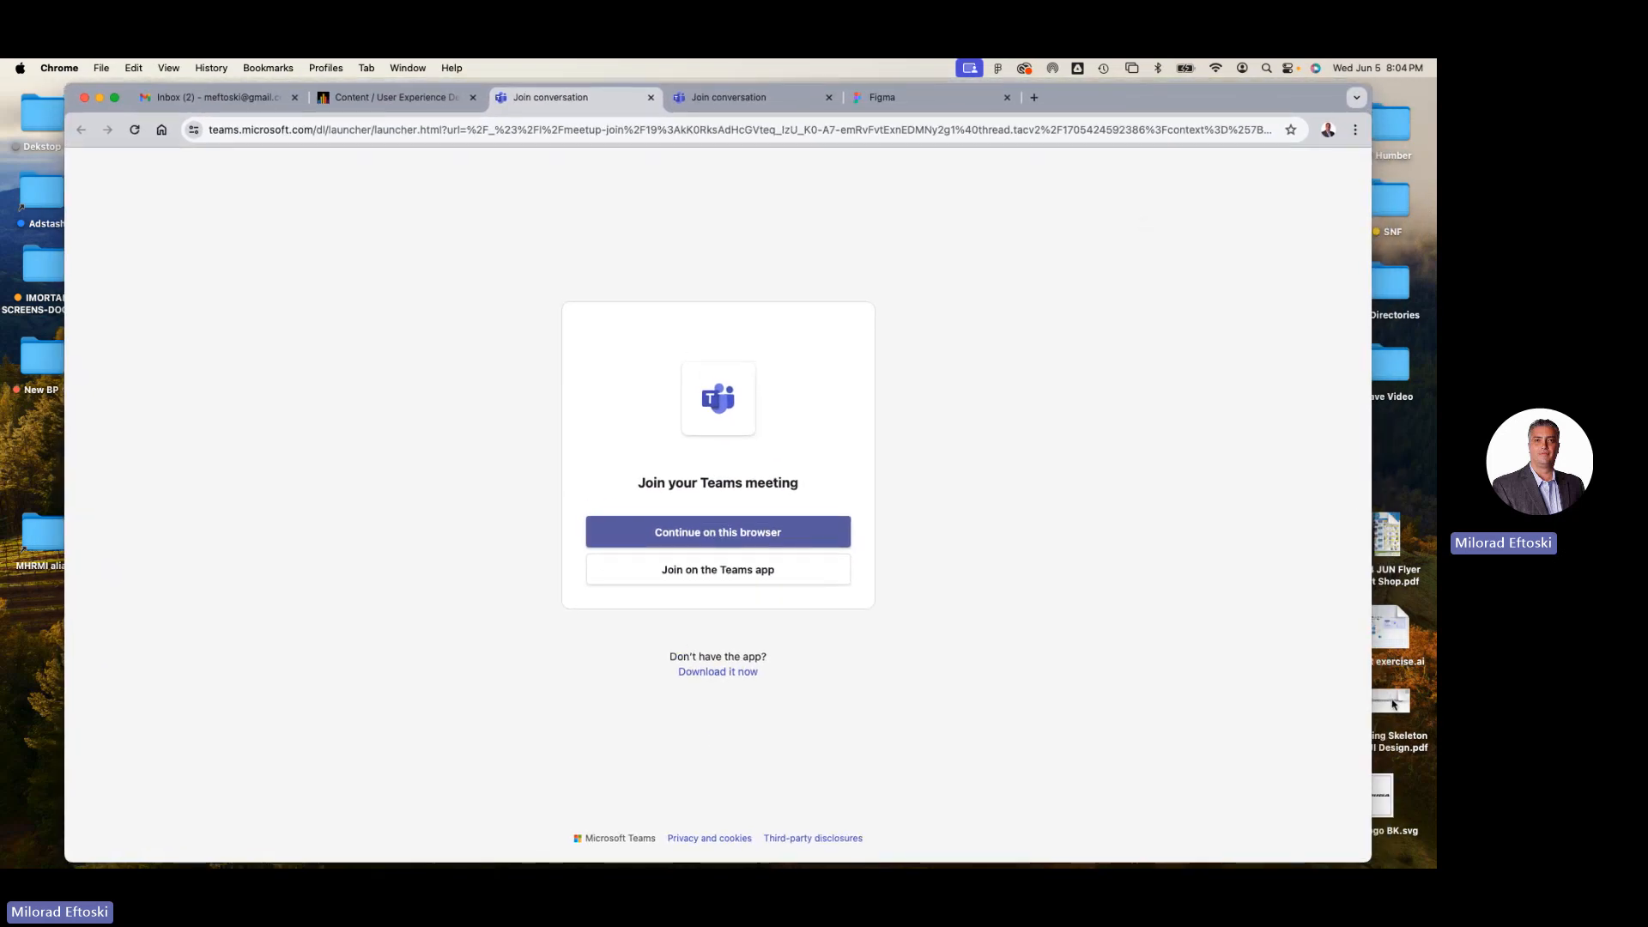
{"action": "mouse_move", "coordinate": [1392, 704]}
{"action": "left_click", "coordinate": [100, 97]}
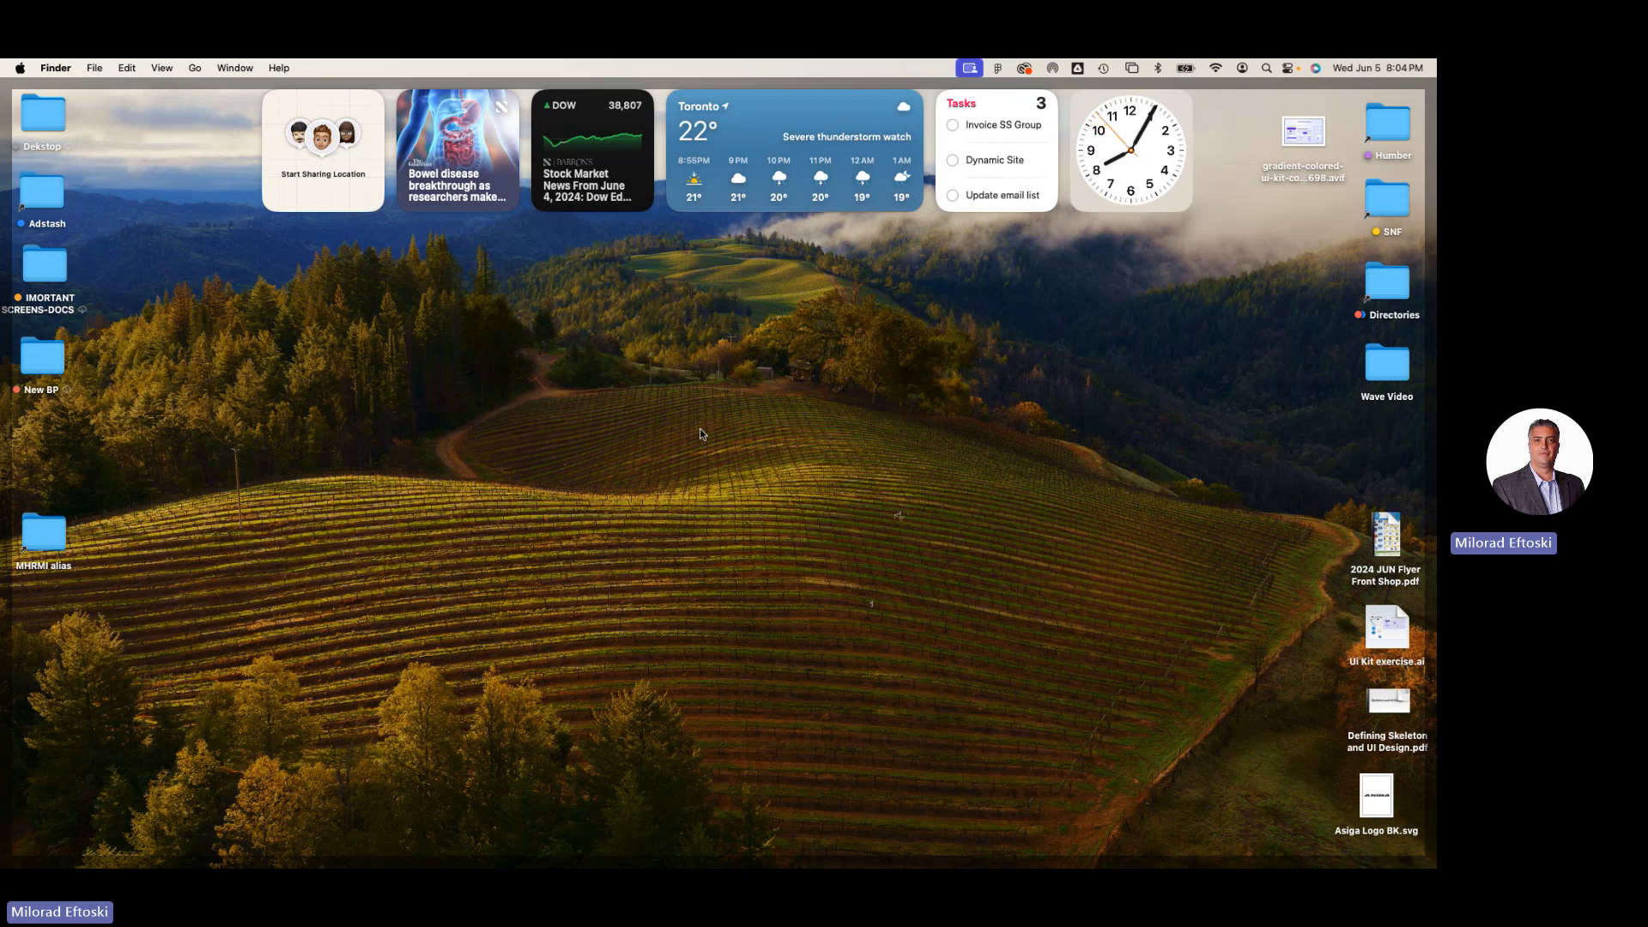
Switch to Adobe XD and reposition its start window on the desktop.
{"action": "mouse_move", "coordinate": [791, 867]}
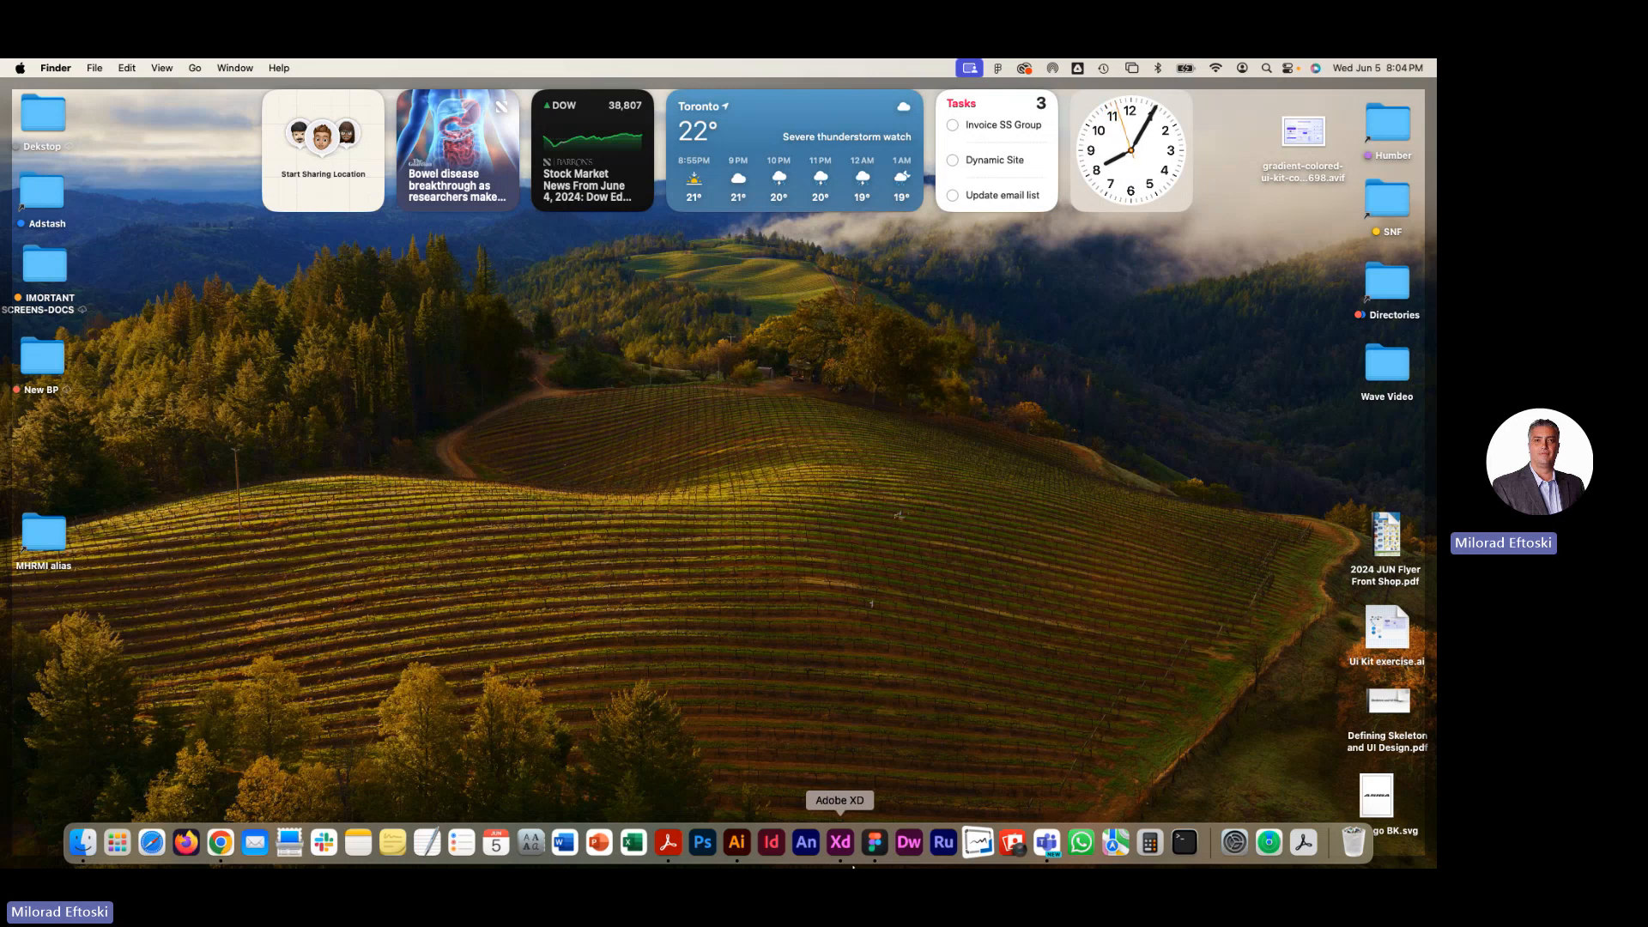
{"action": "left_click", "coordinate": [846, 850]}
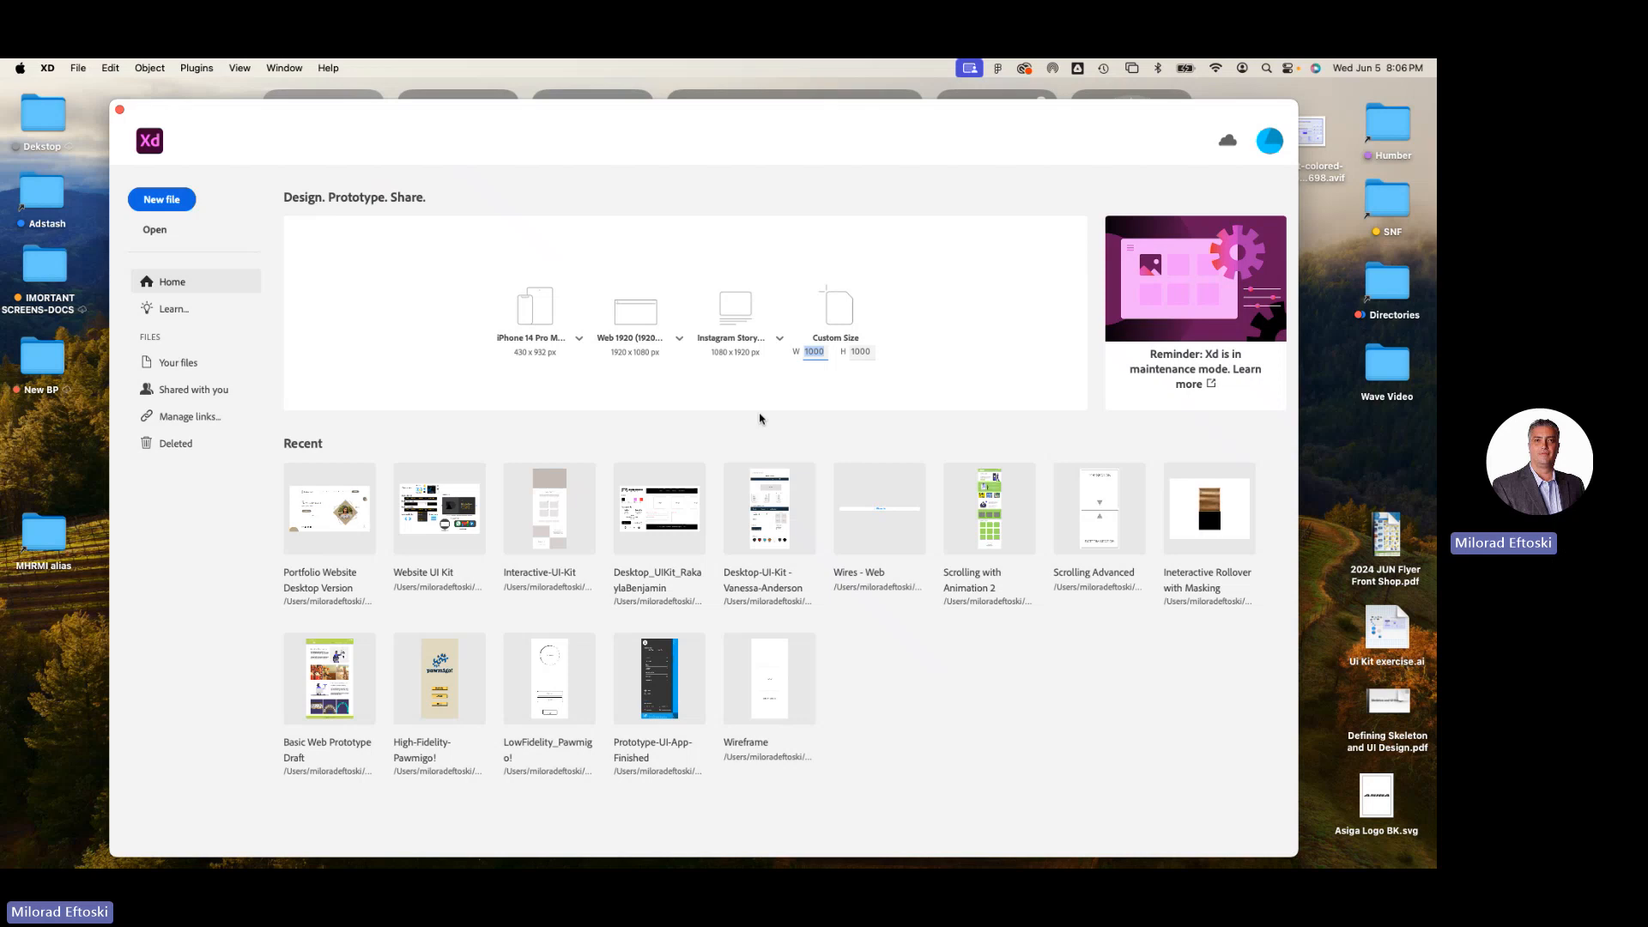
{"action": "left_click", "coordinate": [1082, 126]}
{"action": "mouse_move", "coordinate": [1026, 127]}
{"action": "left_mouse_down"}
{"action": "mouse_move", "coordinate": [1065, 125]}
{"action": "mouse_move", "coordinate": [1042, 129]}
{"action": "left_mouse_up"}
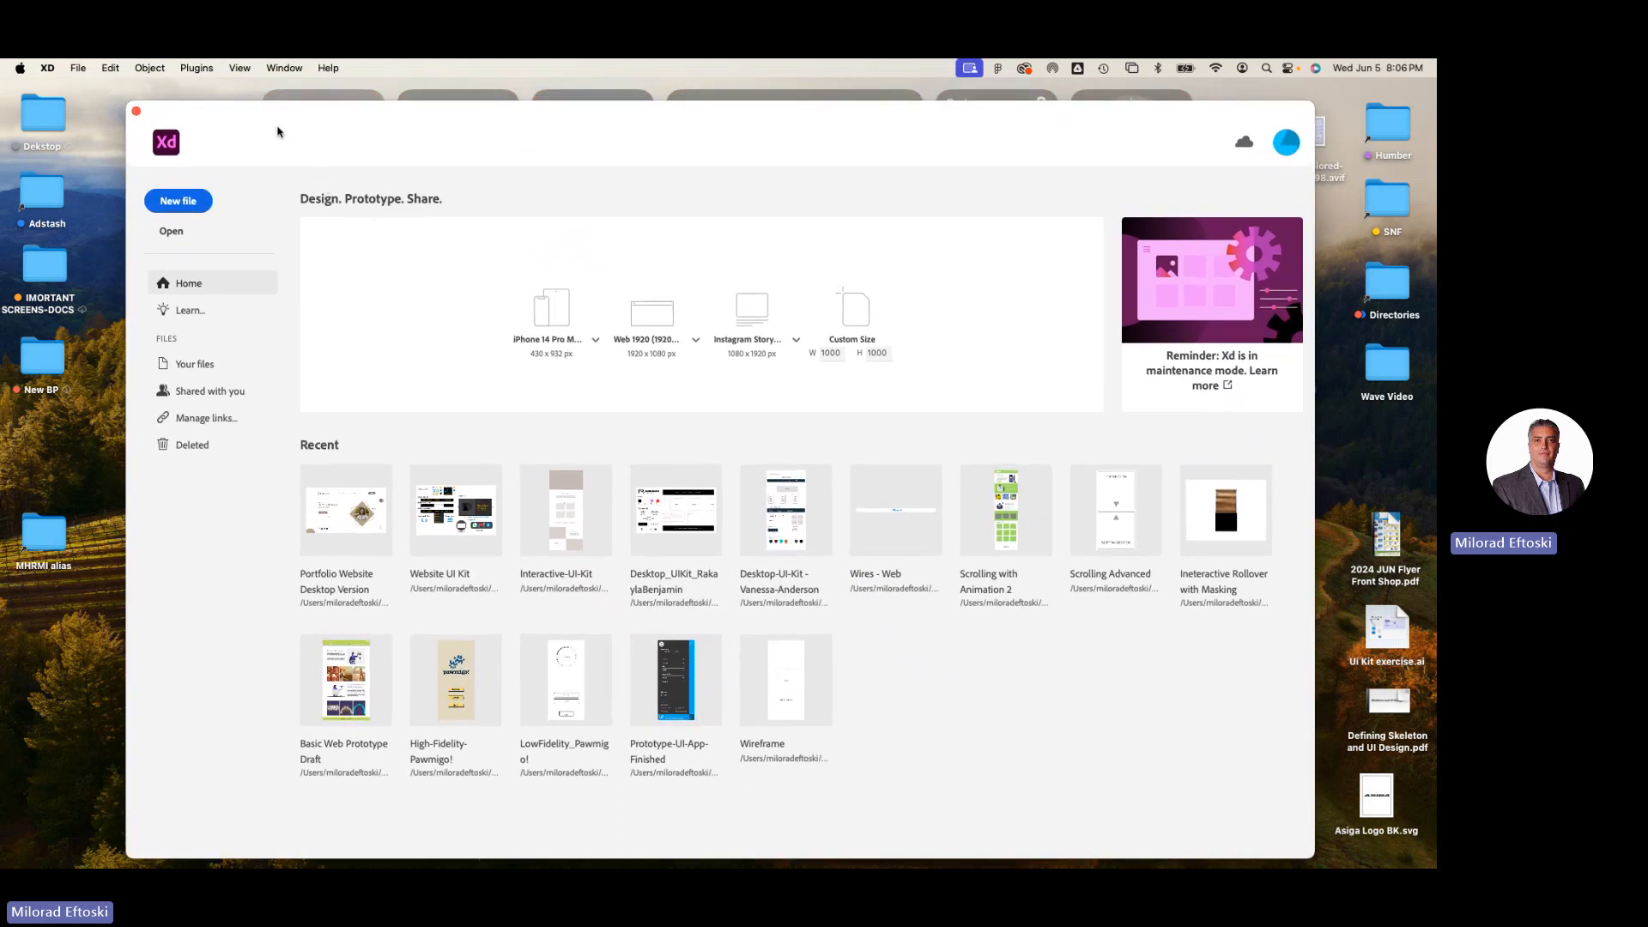
{"action": "left_click_drag", "start_coordinate": [323, 123], "coordinate": [272, 118]}
{"action": "left_click", "coordinate": [46, 69]}
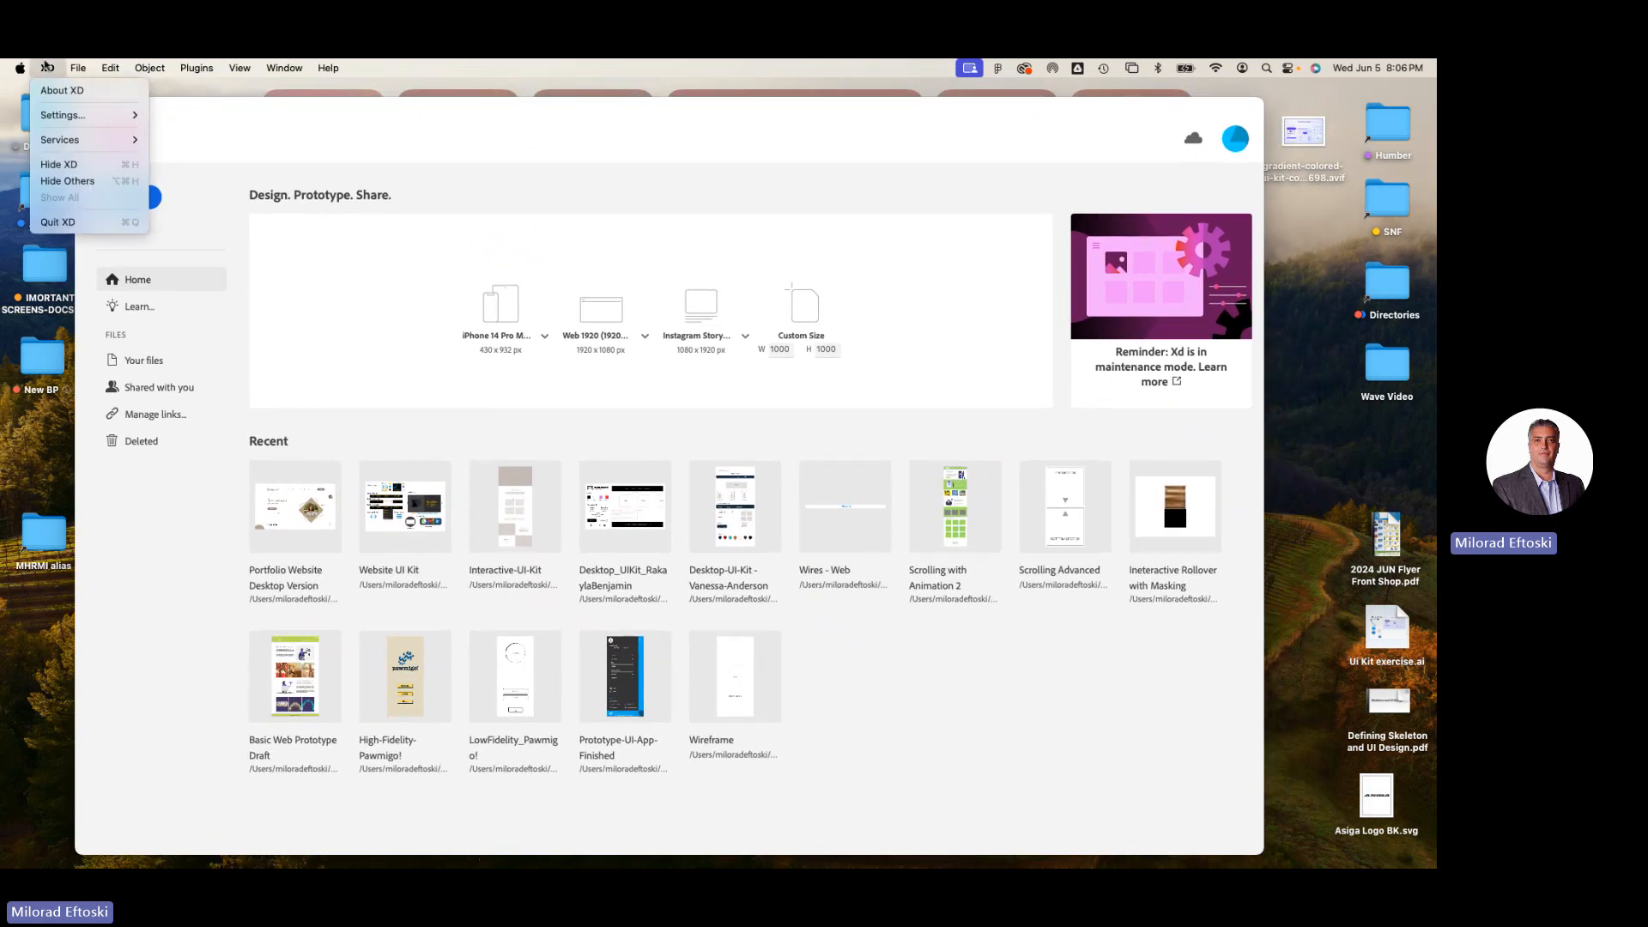
{"action": "left_click", "coordinate": [46, 68]}
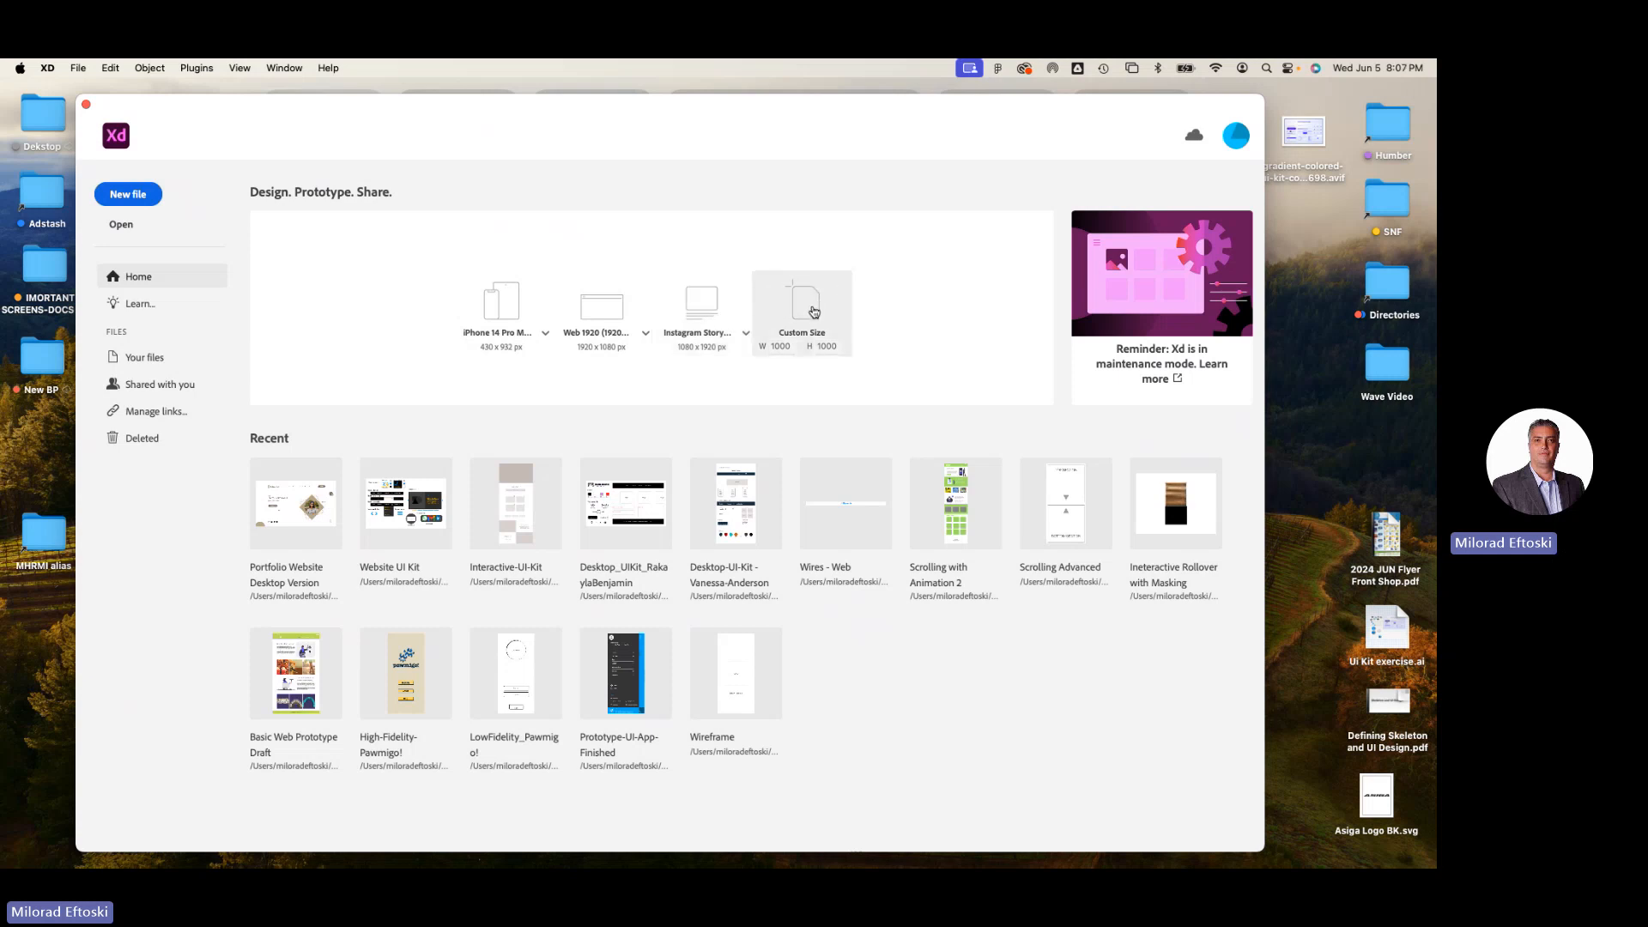
Review the artboard presets for phones, web and social media, and the custom width and height fields.
{"action": "left_click", "coordinate": [544, 337]}
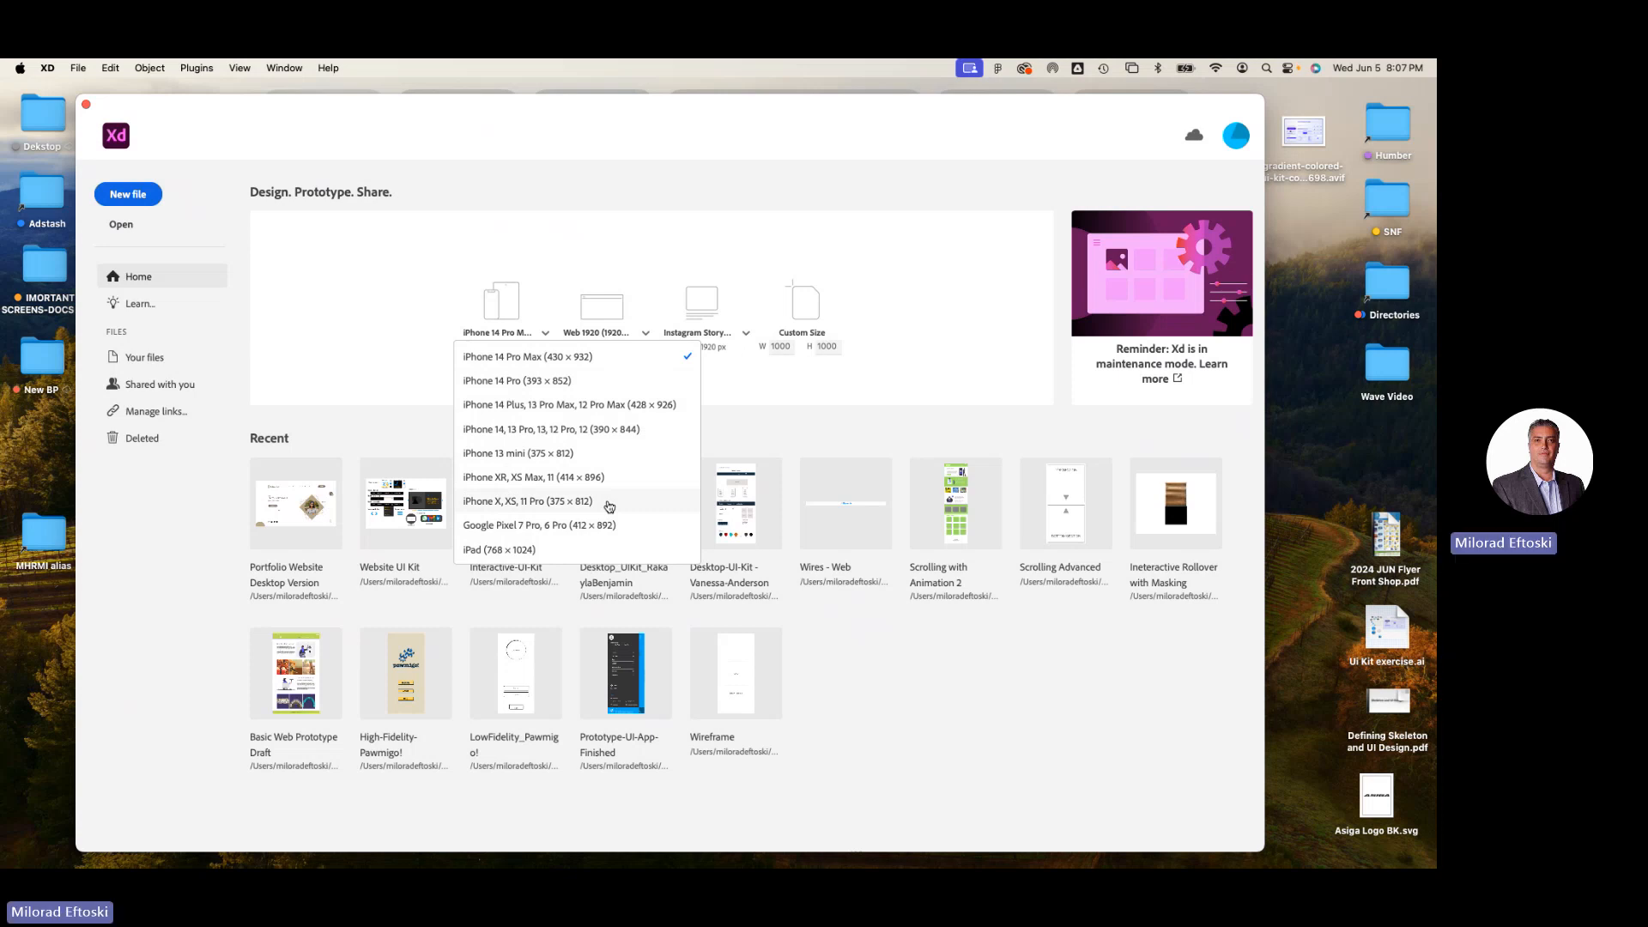
{"action": "left_click", "coordinate": [687, 250]}
{"action": "left_click", "coordinate": [643, 337]}
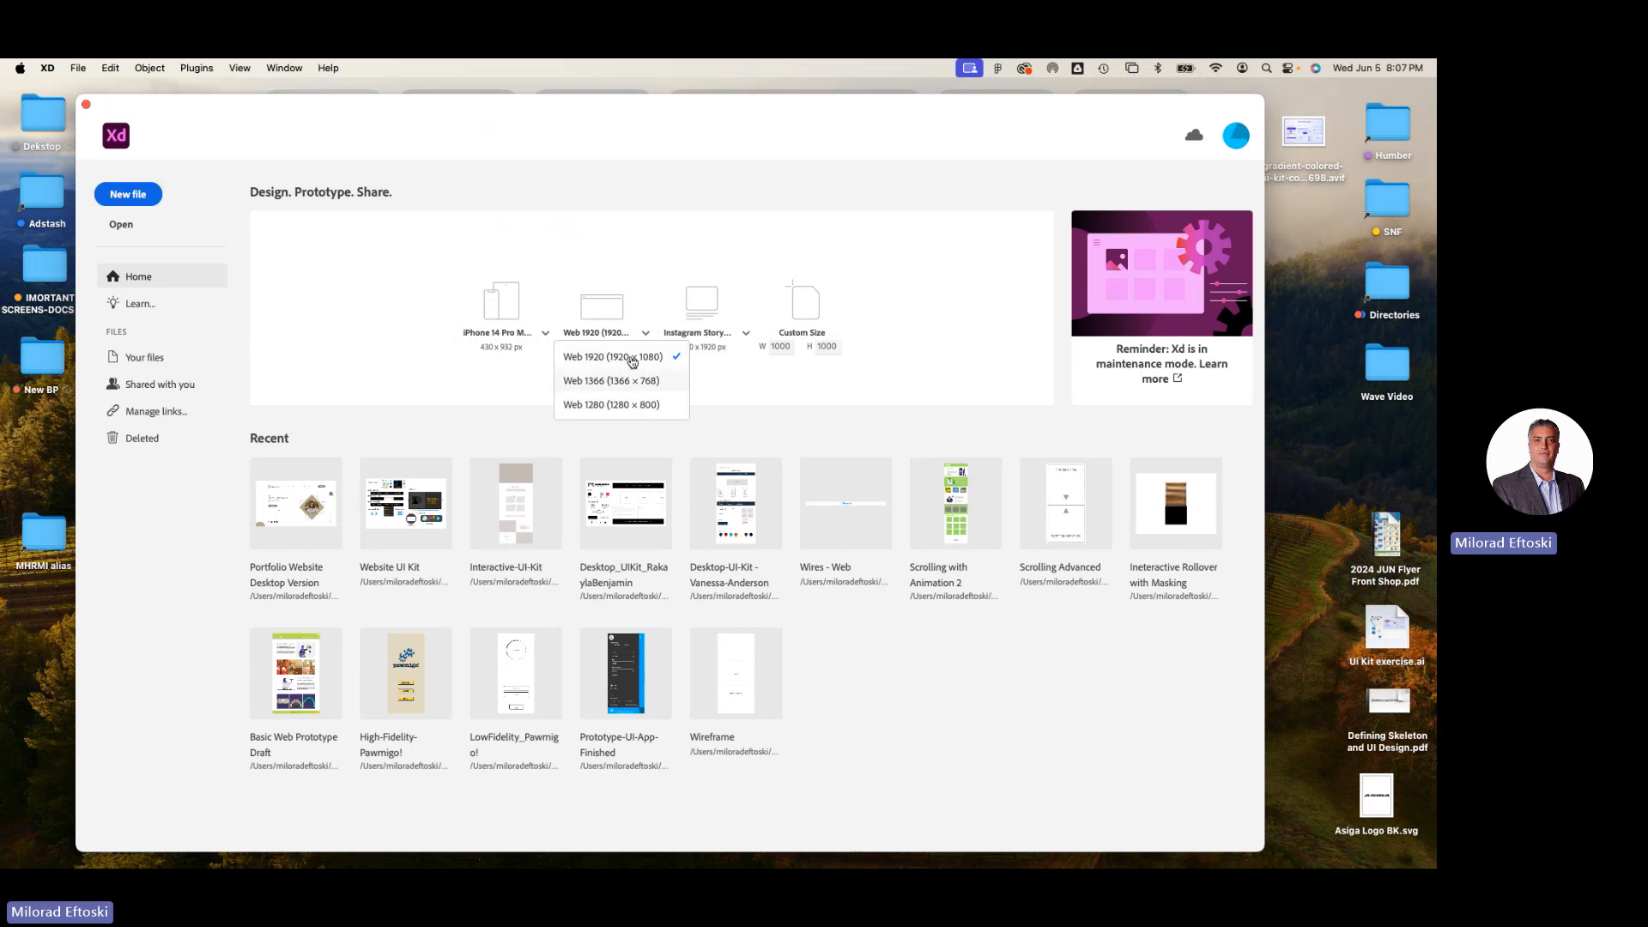
{"action": "left_click", "coordinate": [772, 376]}
{"action": "left_click", "coordinate": [744, 336]}
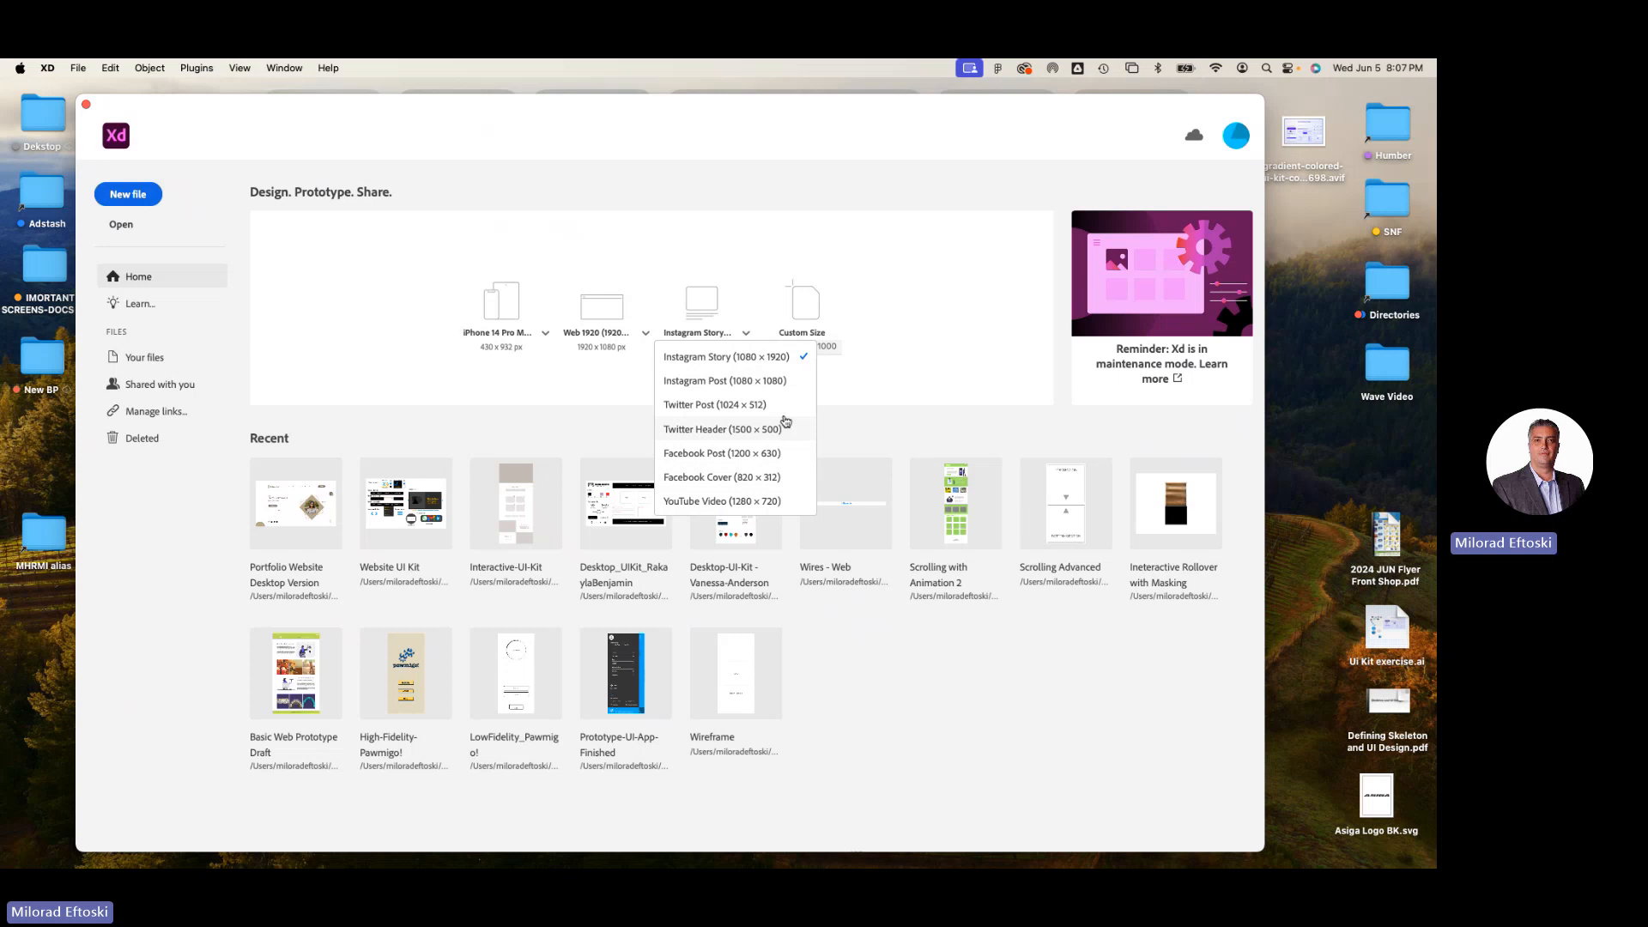
{"action": "left_click", "coordinate": [900, 397]}
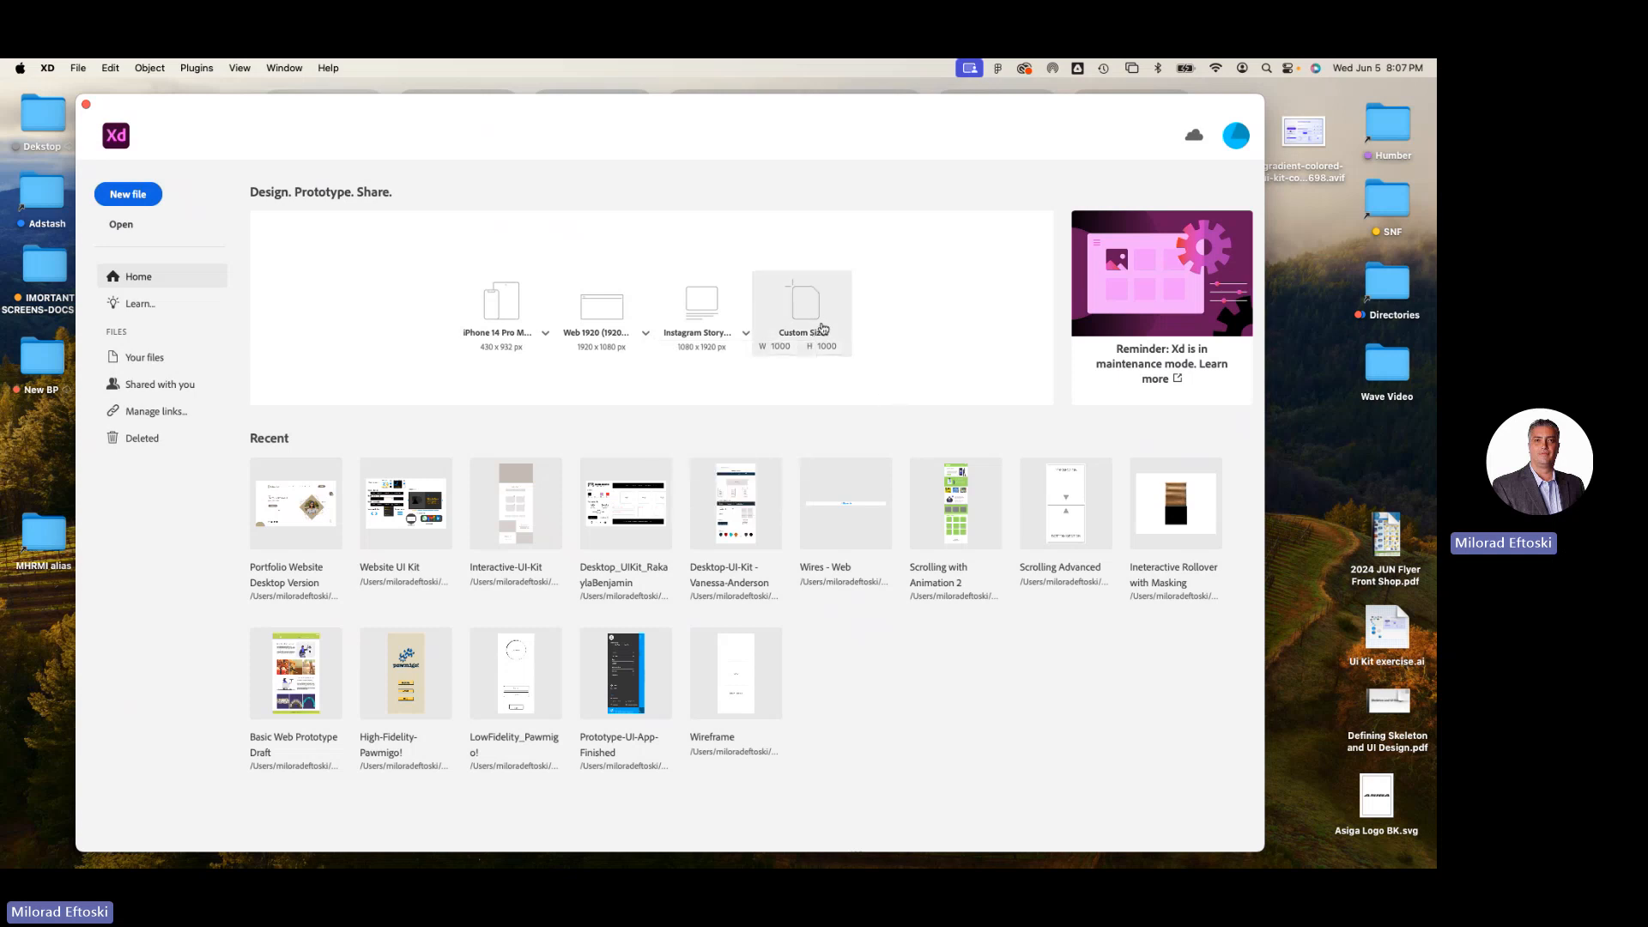
{"action": "left_click", "coordinate": [781, 346]}
{"action": "left_click", "coordinate": [828, 347]}
{"action": "left_click", "coordinate": [338, 125]}
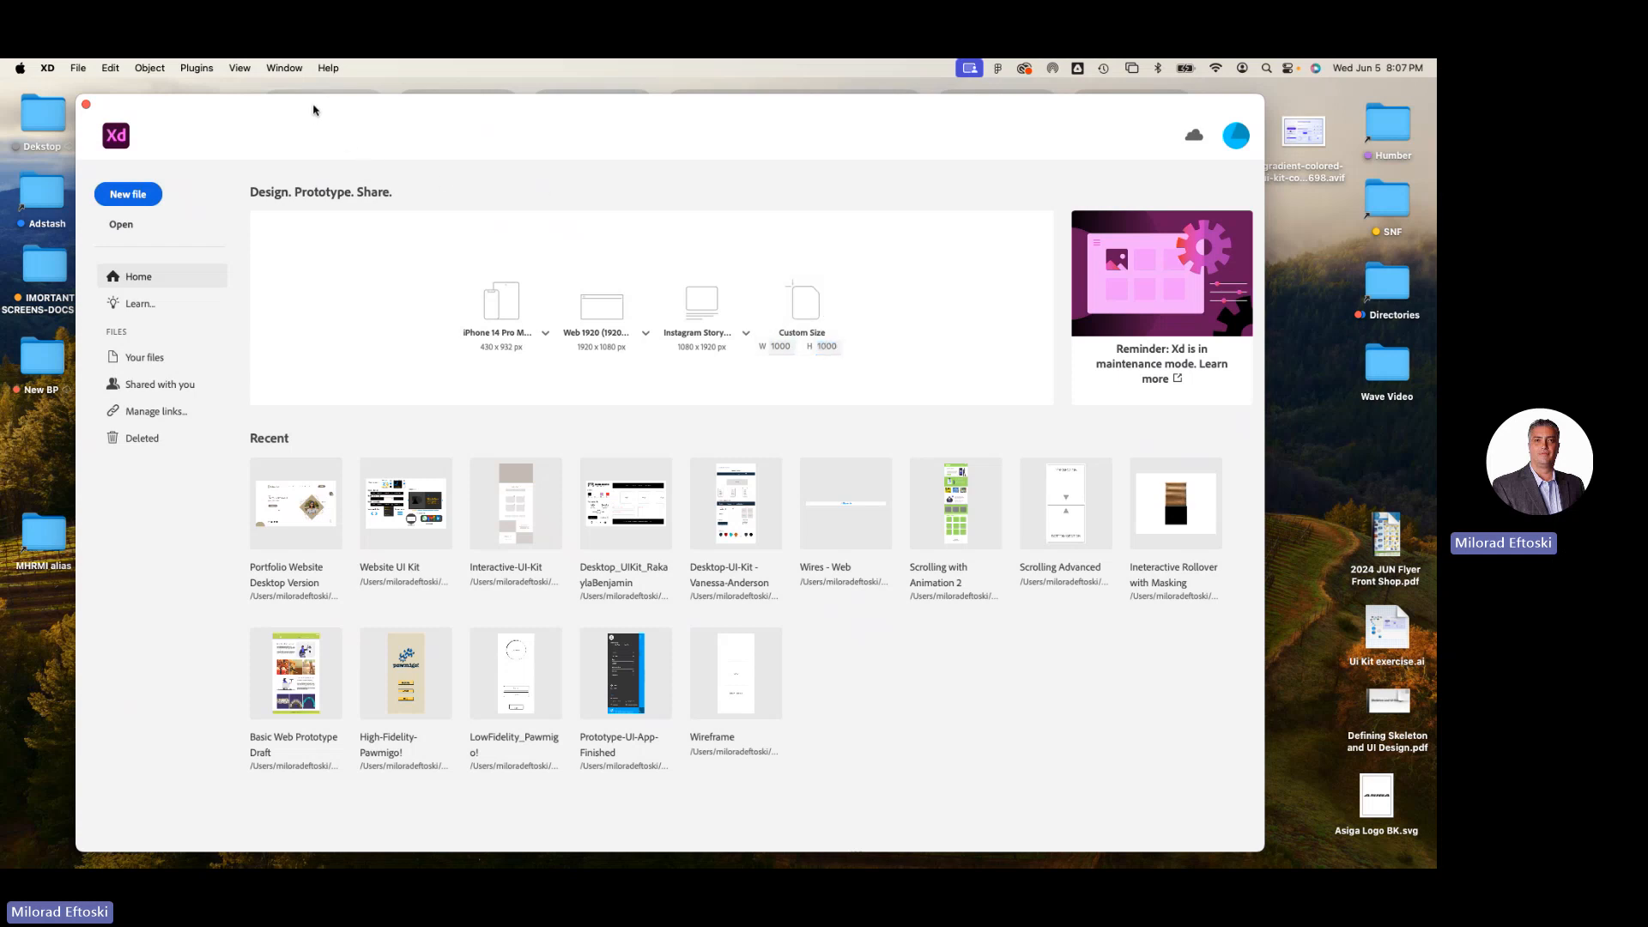
Create a new 1000 × 1000 custom-size document and enlarge its window.
{"action": "left_click_drag", "start_coordinate": [313, 105], "coordinate": [336, 97]}
{"action": "left_click", "coordinate": [77, 68]}
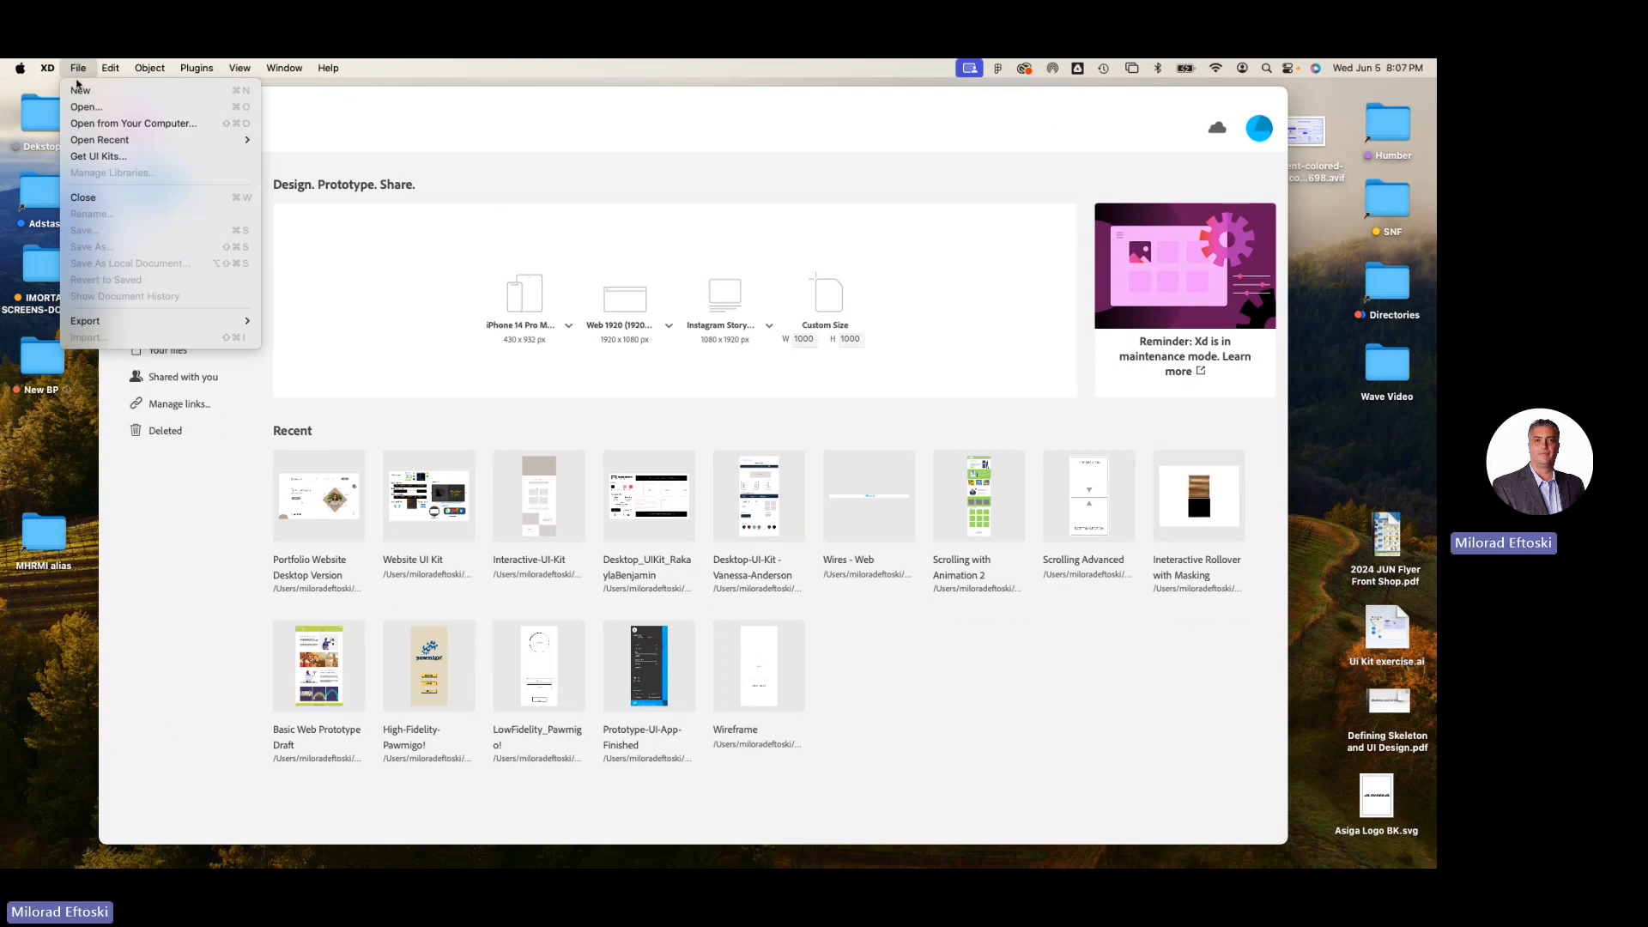
{"action": "left_click", "coordinate": [78, 68]}
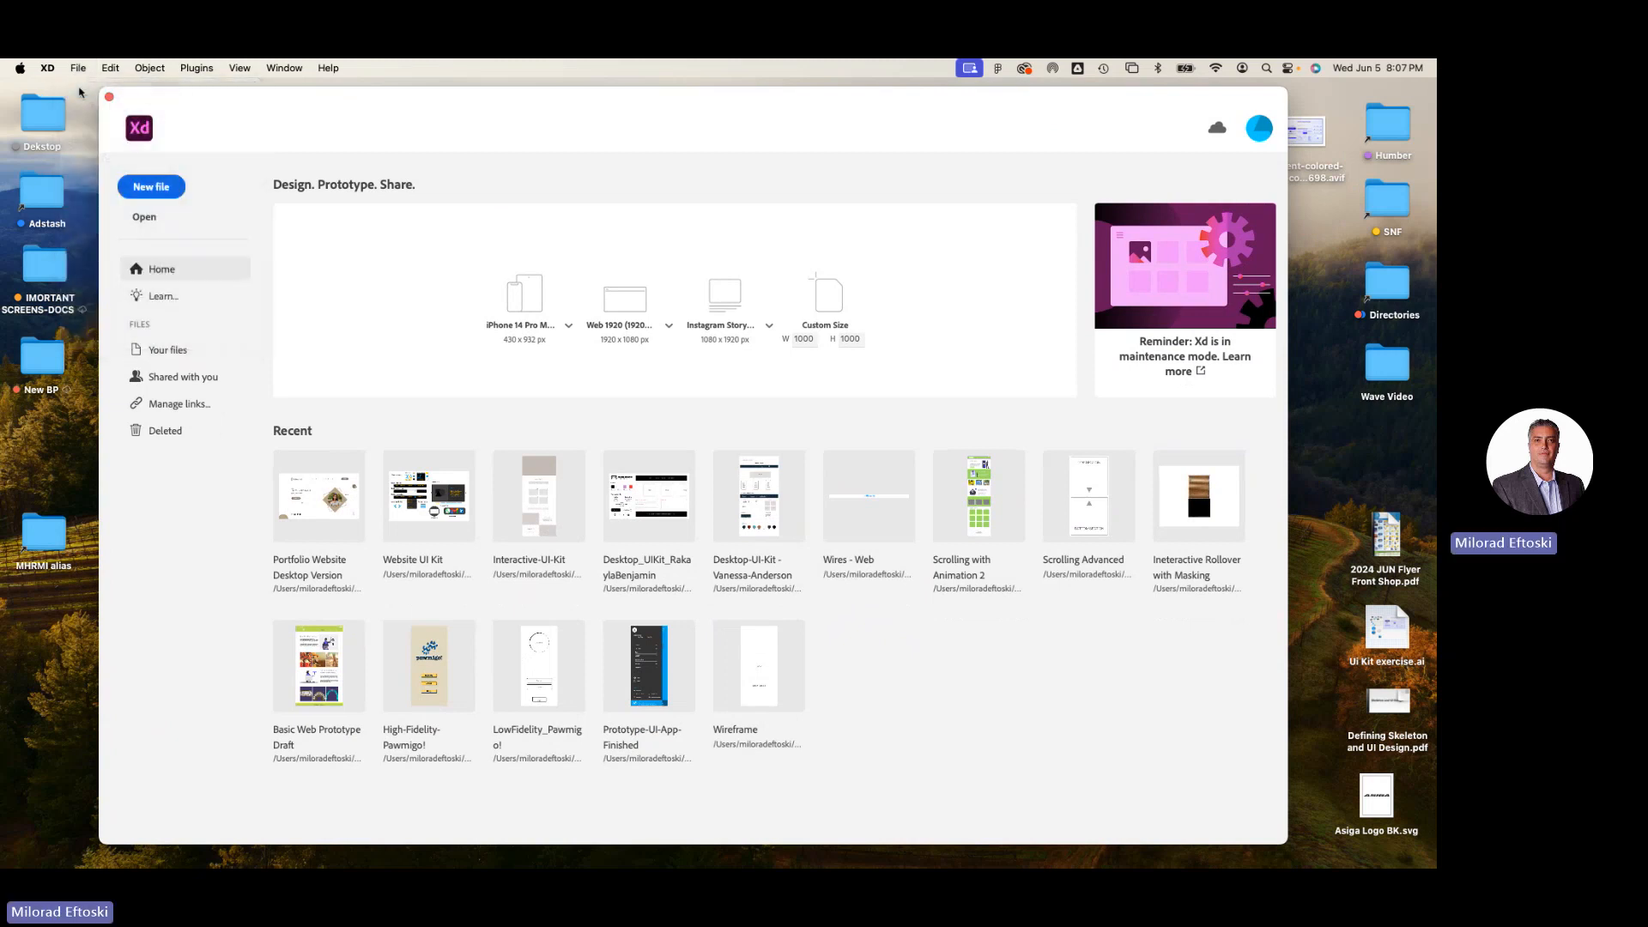
{"action": "left_click", "coordinate": [827, 299]}
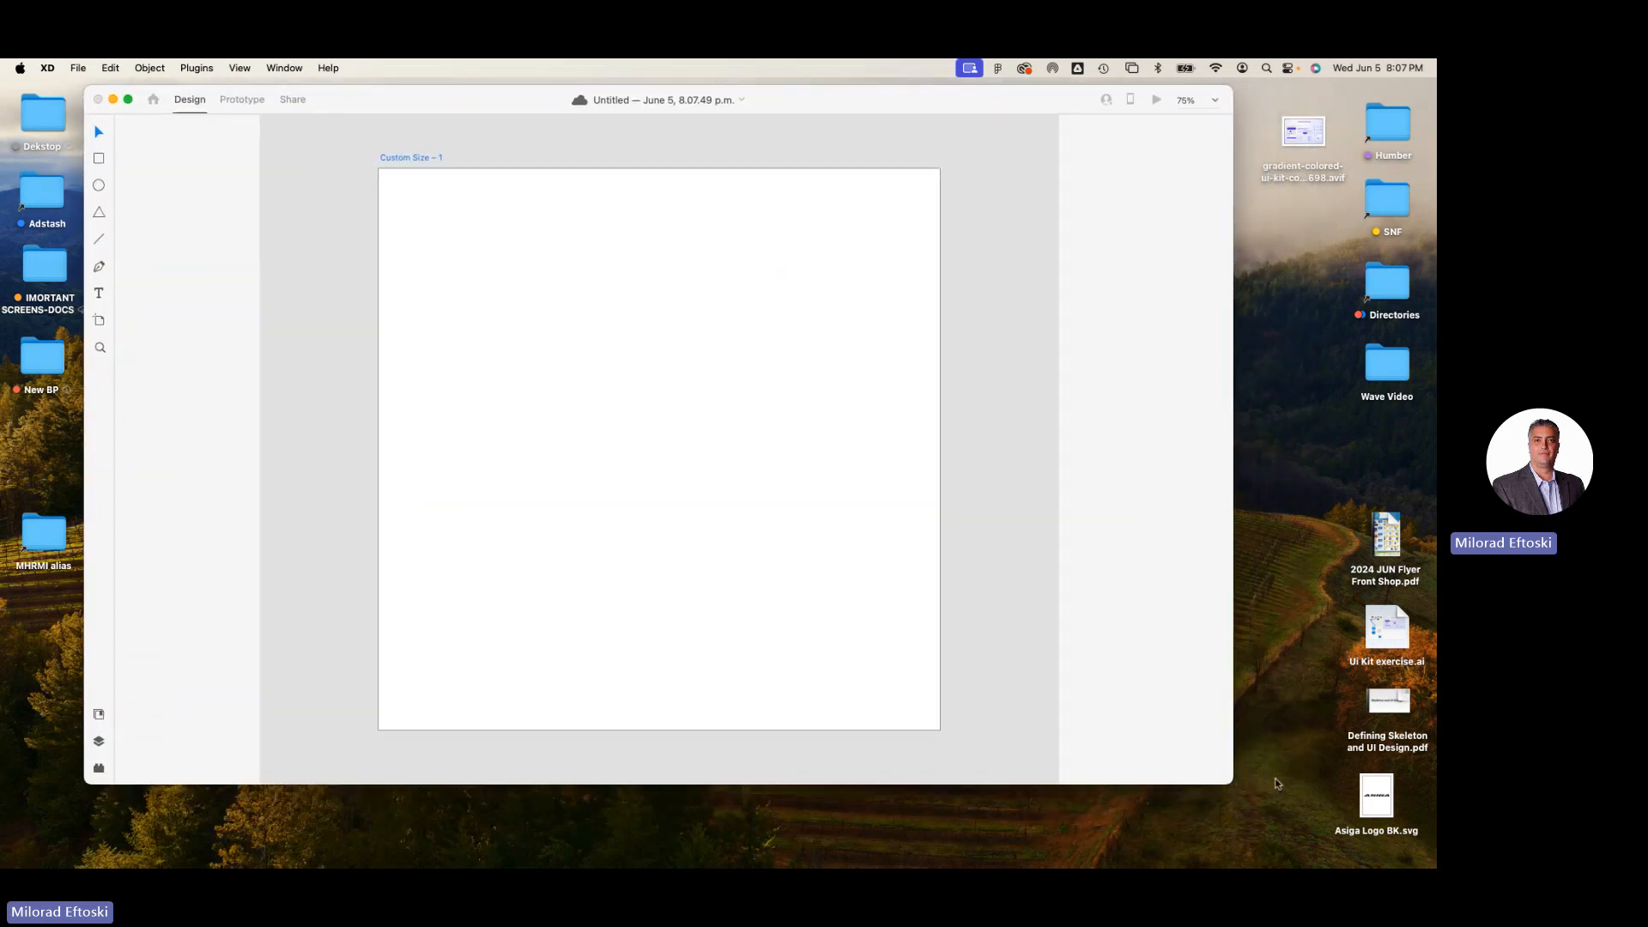
{"action": "left_click_drag", "start_coordinate": [1233, 783], "coordinate": [1321, 832]}
{"action": "left_click_drag", "start_coordinate": [1038, 108], "coordinate": [1032, 114]}
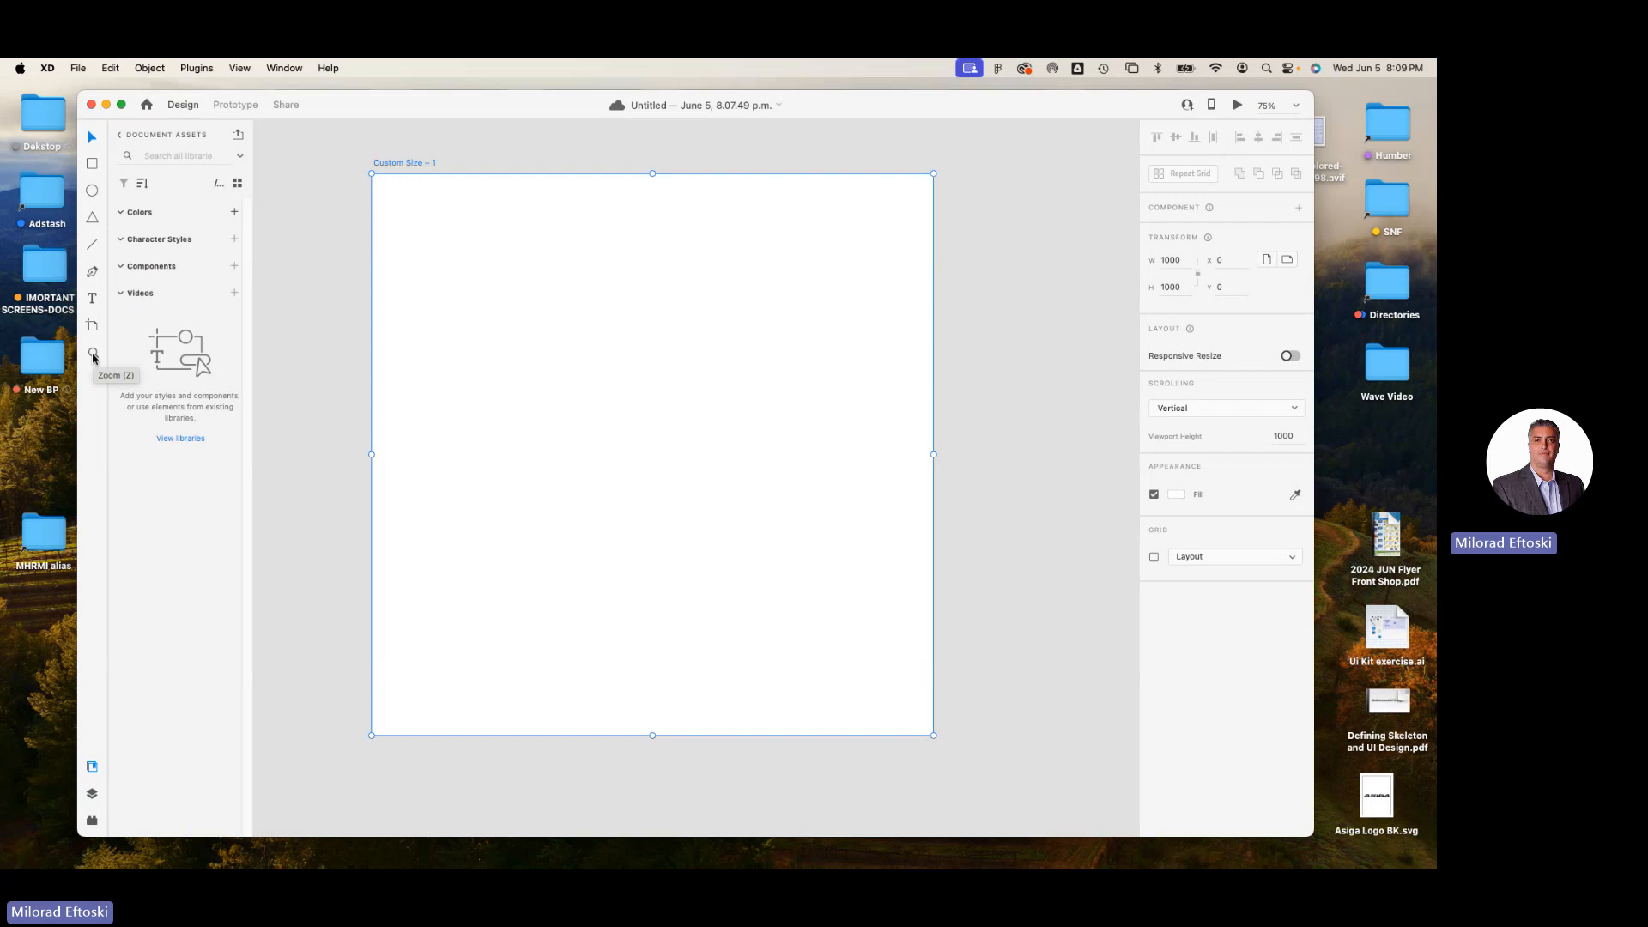
Examine the libraries list, the document's layers, the installed plugins, the Colours library and the document assets.
{"action": "key", "text": "super+minus"}
{"action": "scroll", "coordinate": [427, 400], "scroll_direction": "right", "scroll_amount": 1}
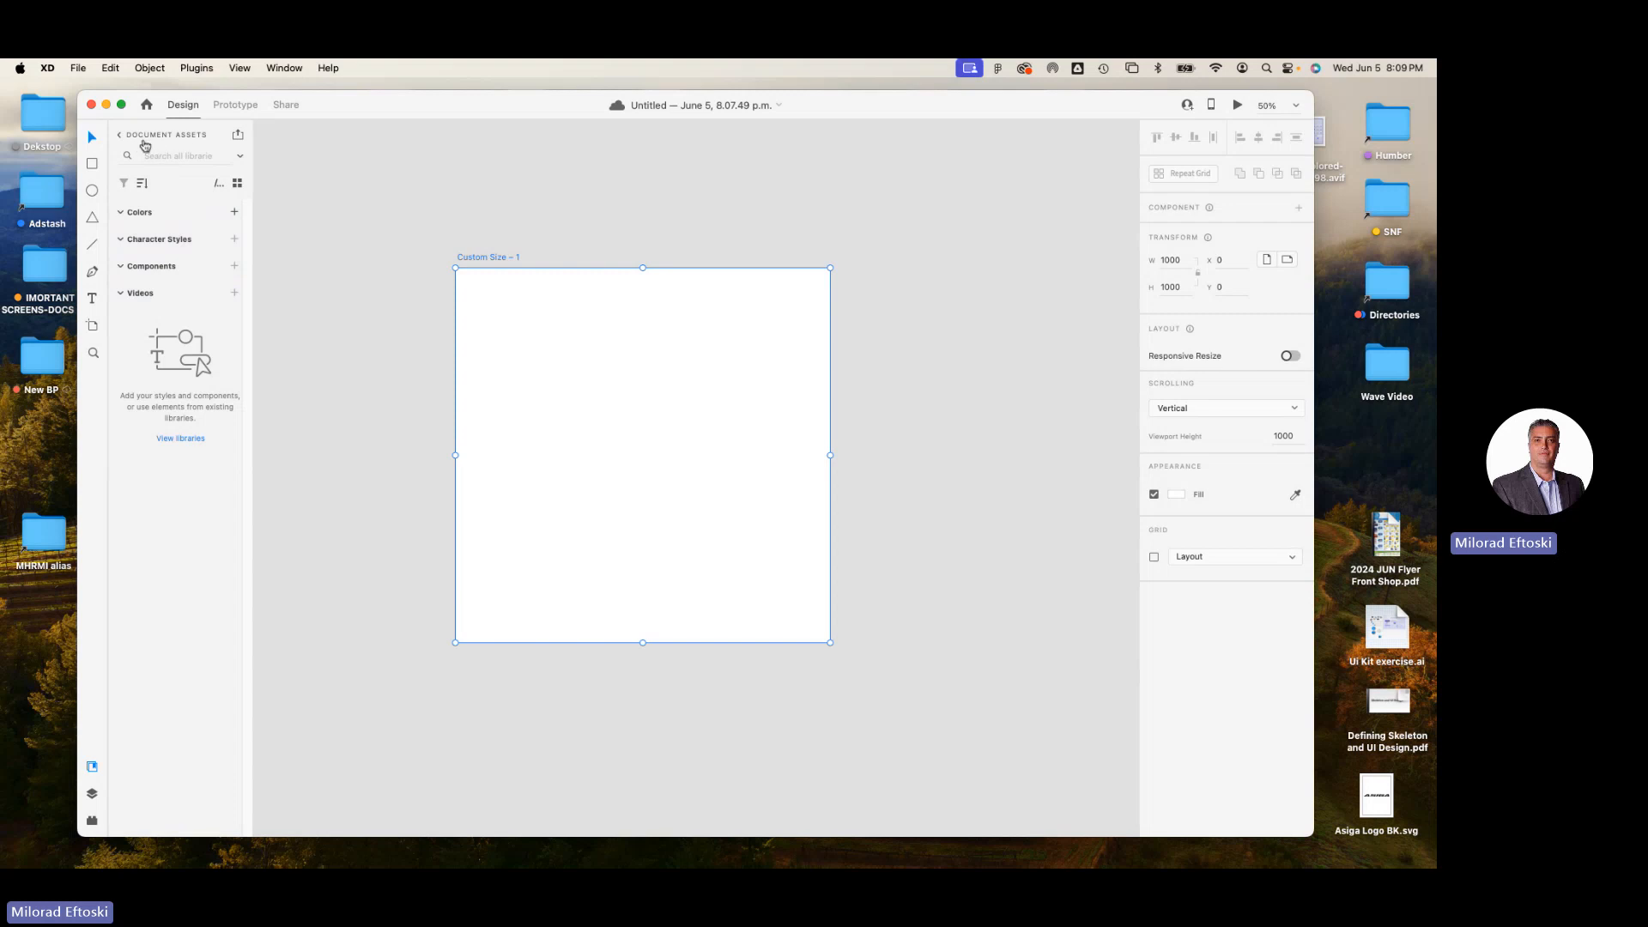
{"action": "left_click", "coordinate": [121, 139]}
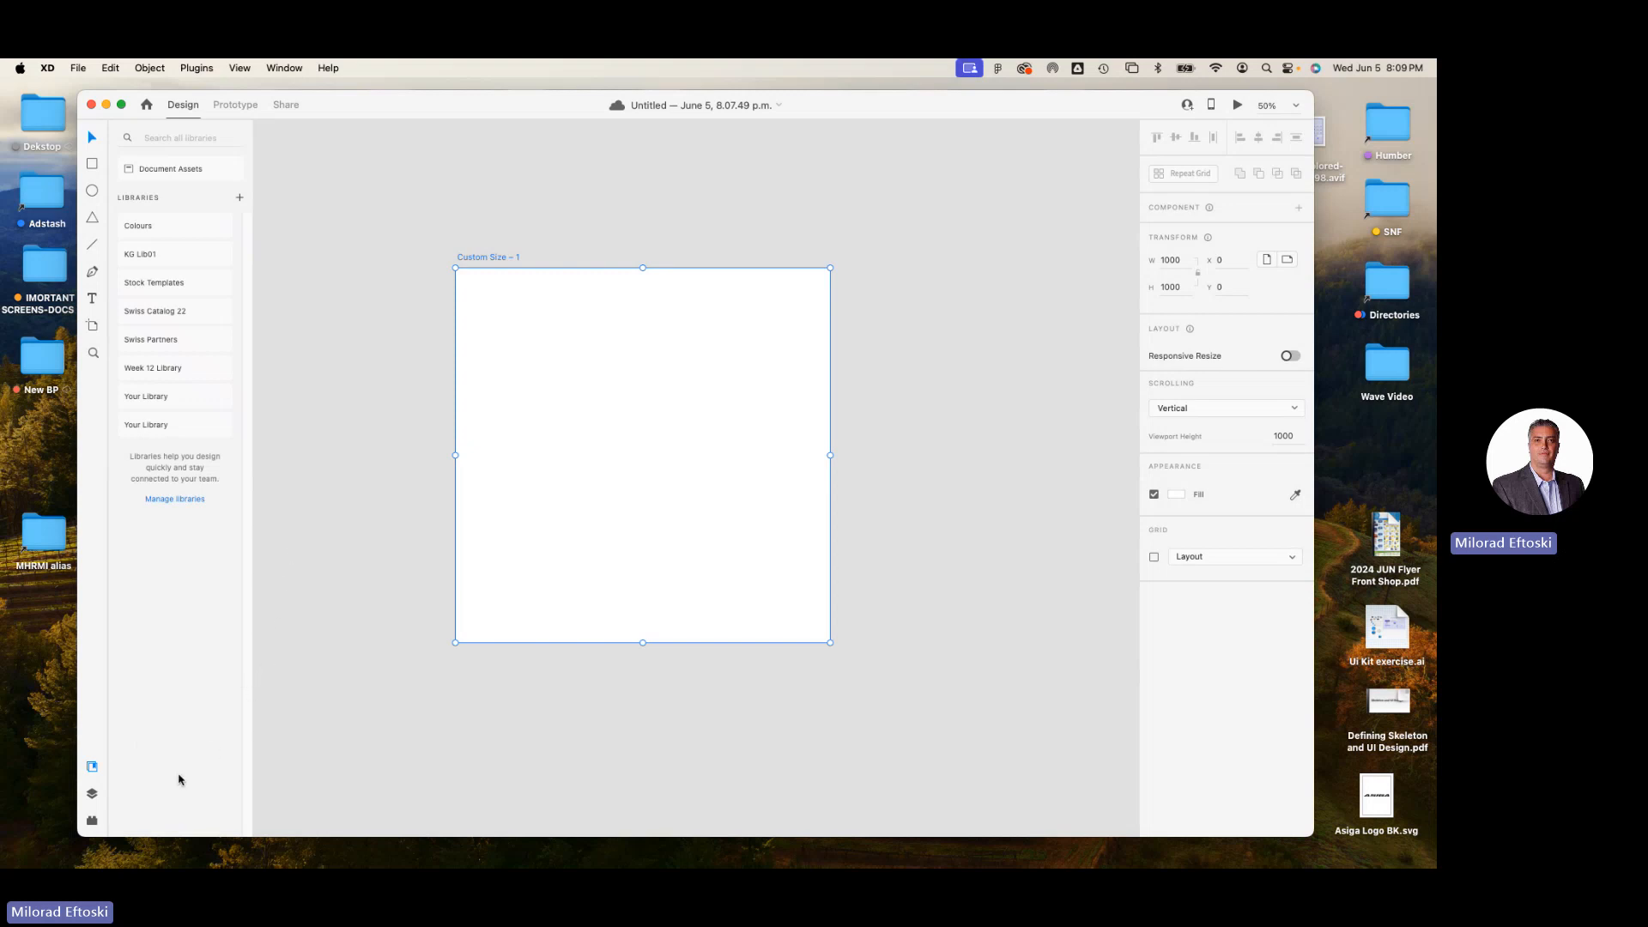
{"action": "left_click", "coordinate": [94, 795]}
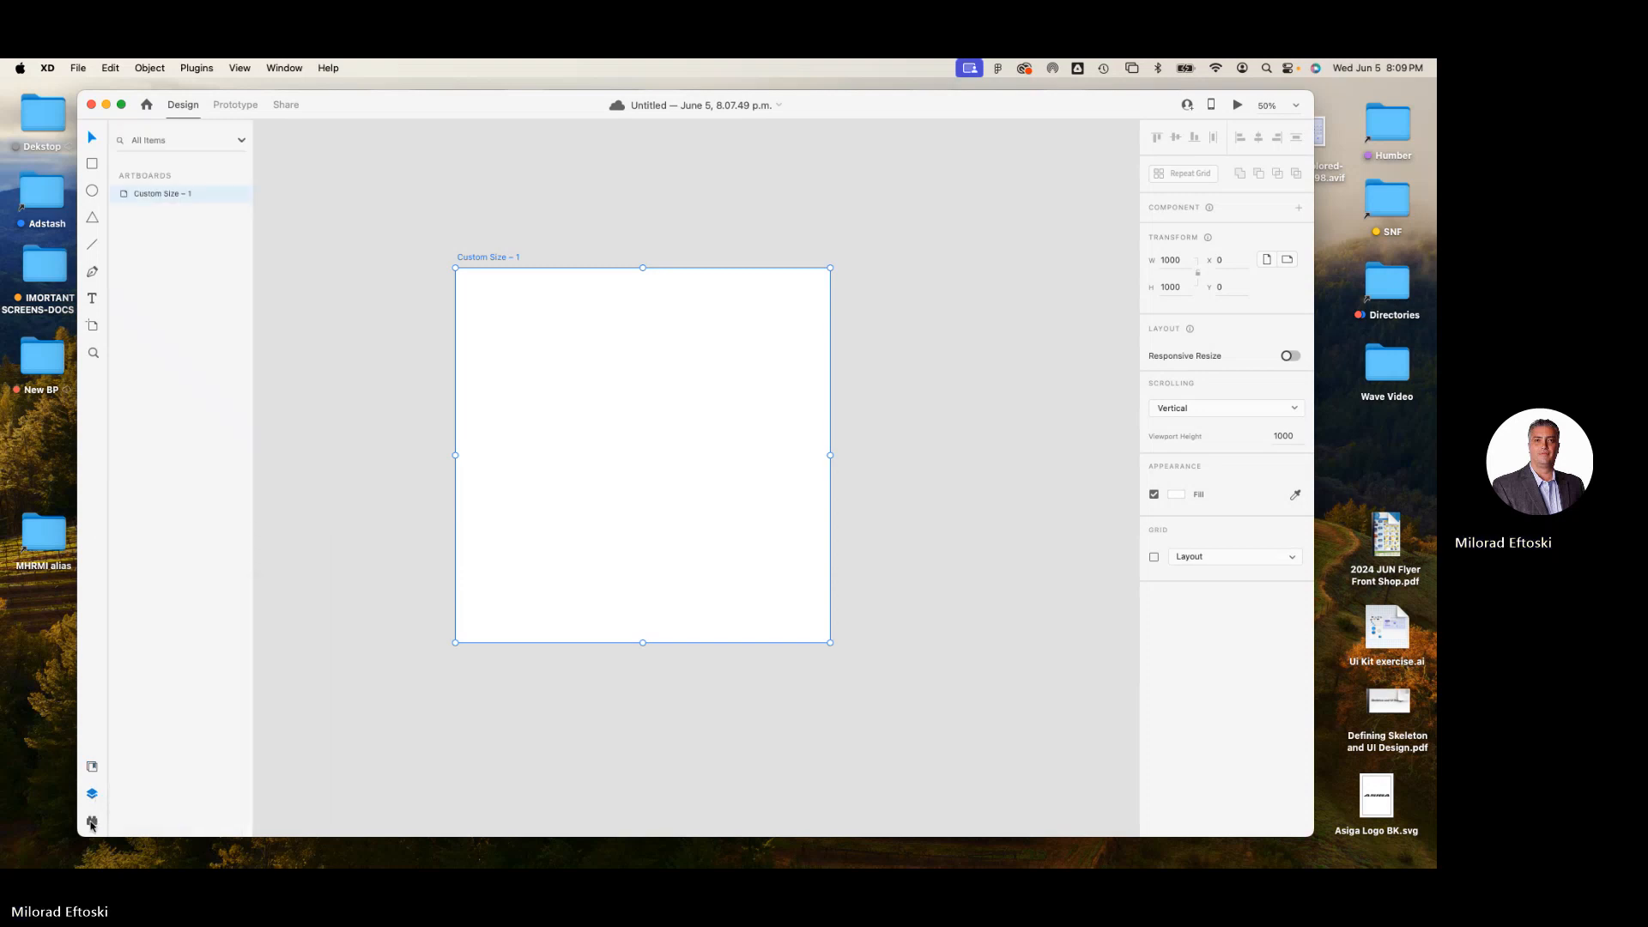
{"action": "left_click", "coordinate": [92, 821]}
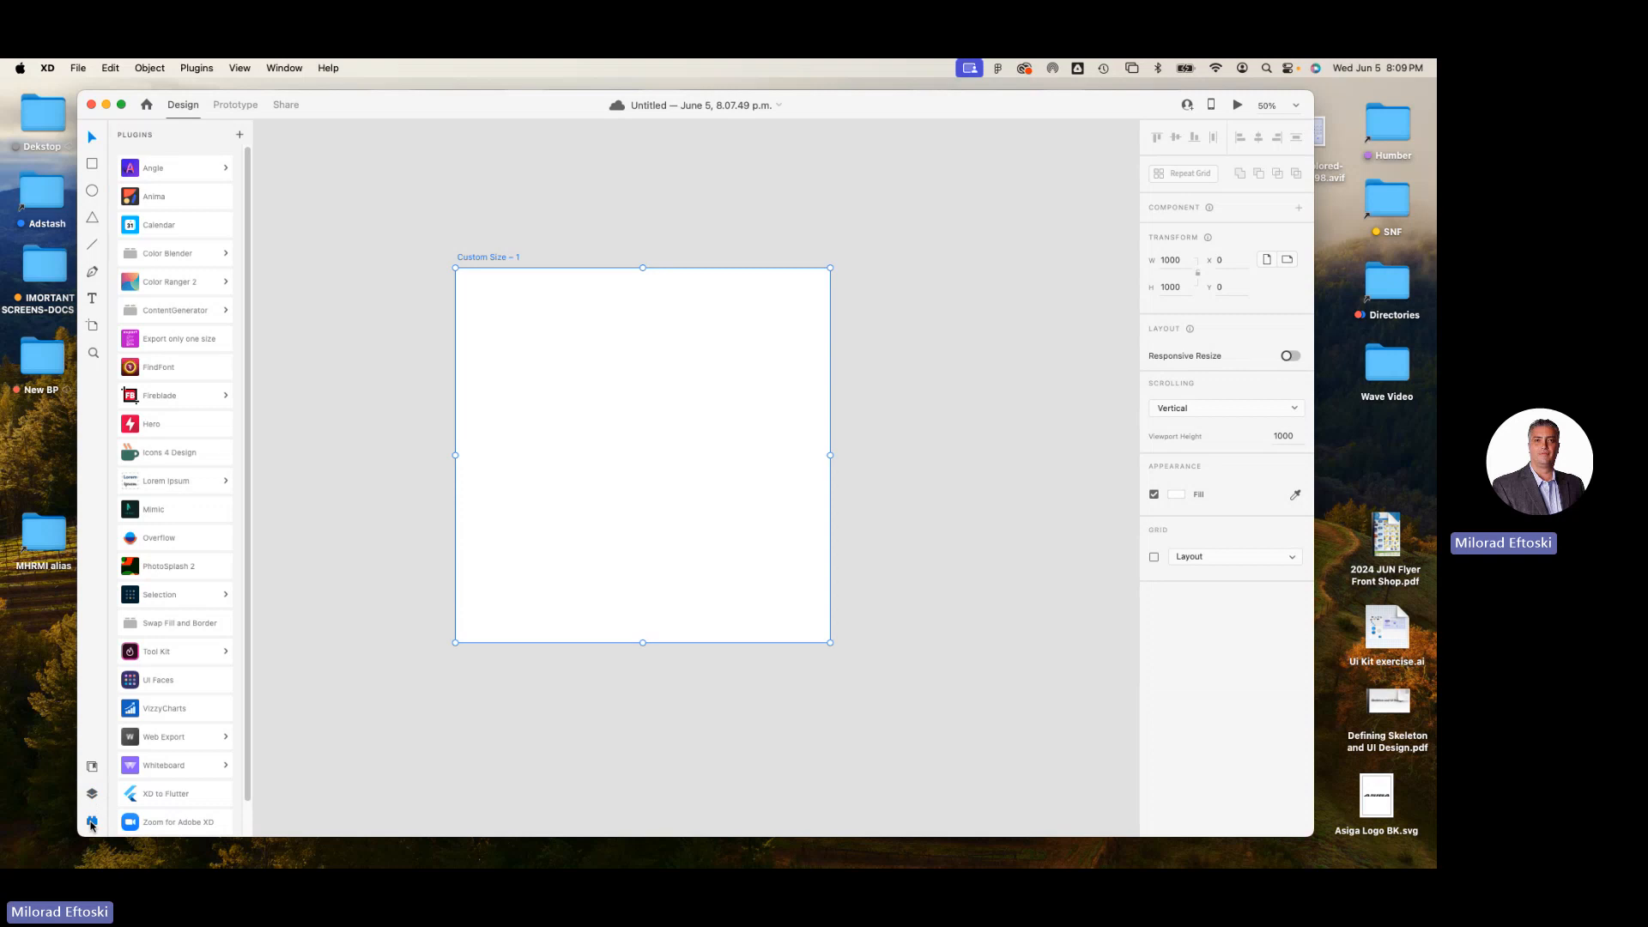
{"action": "left_click", "coordinate": [94, 774]}
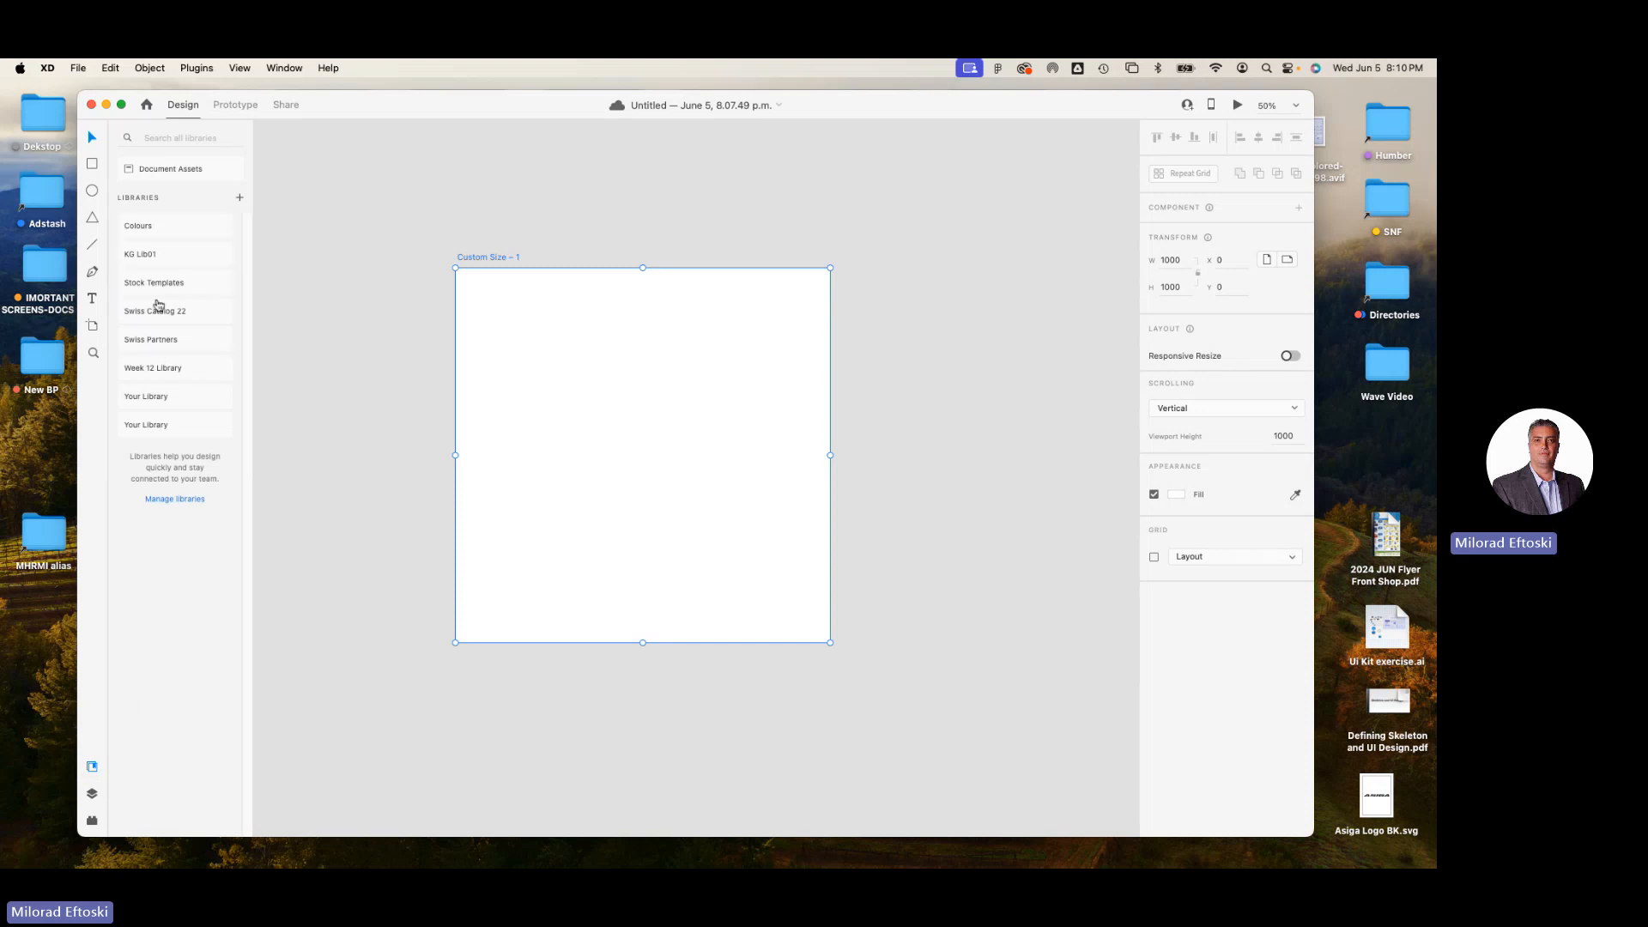
{"action": "left_click", "coordinate": [178, 232]}
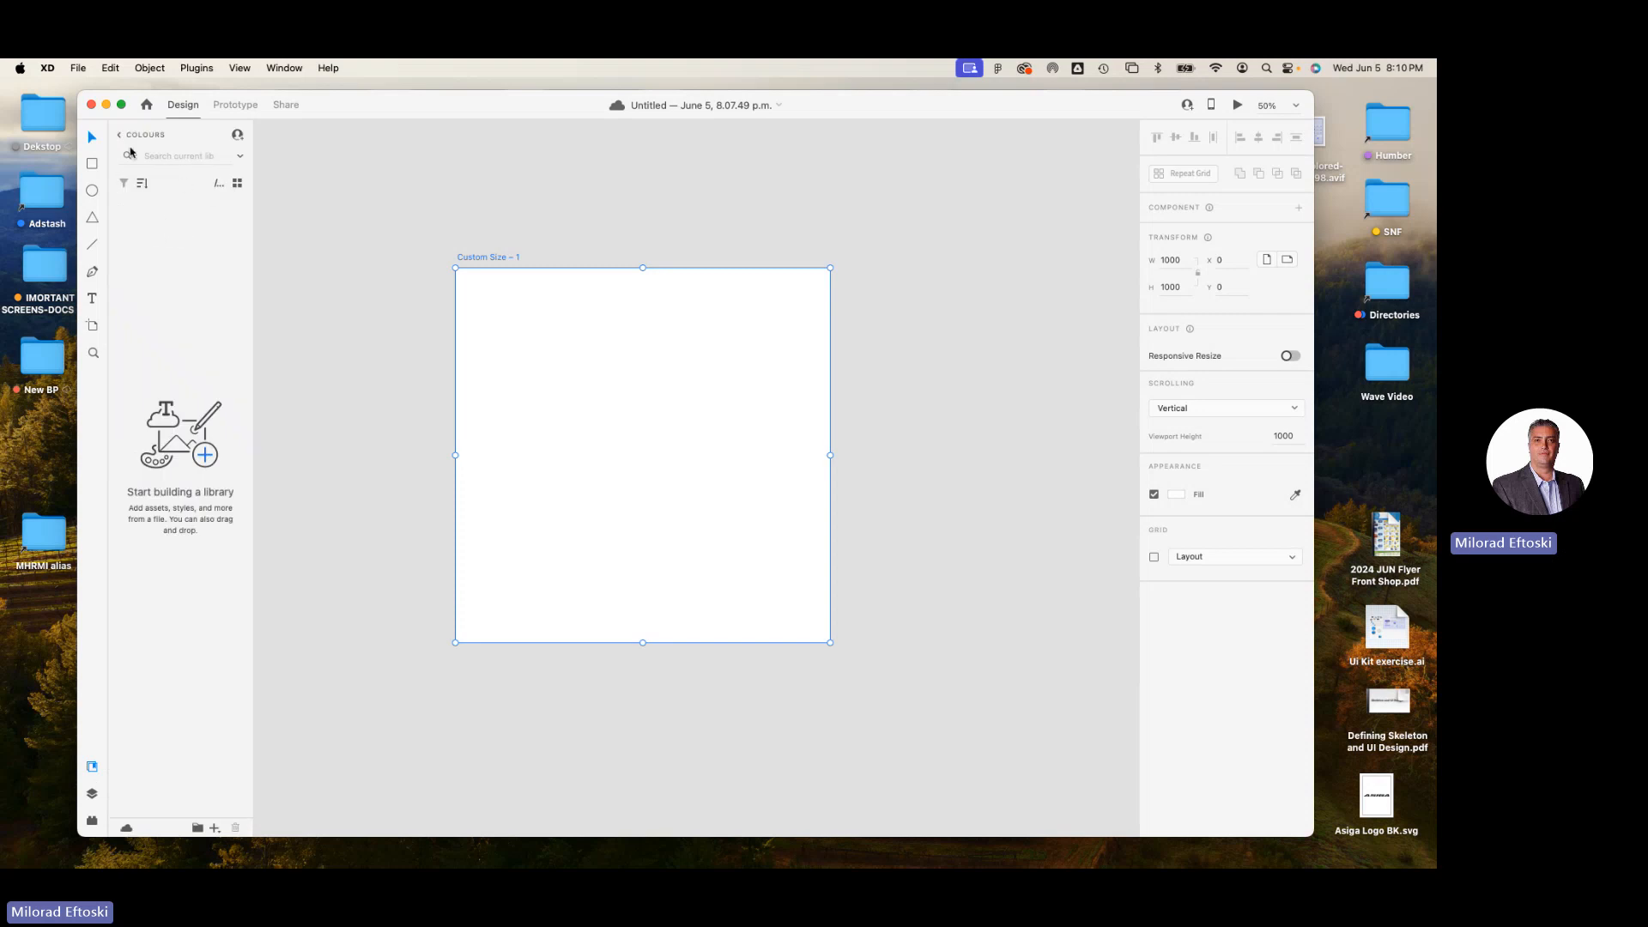
{"action": "left_click", "coordinate": [119, 135]}
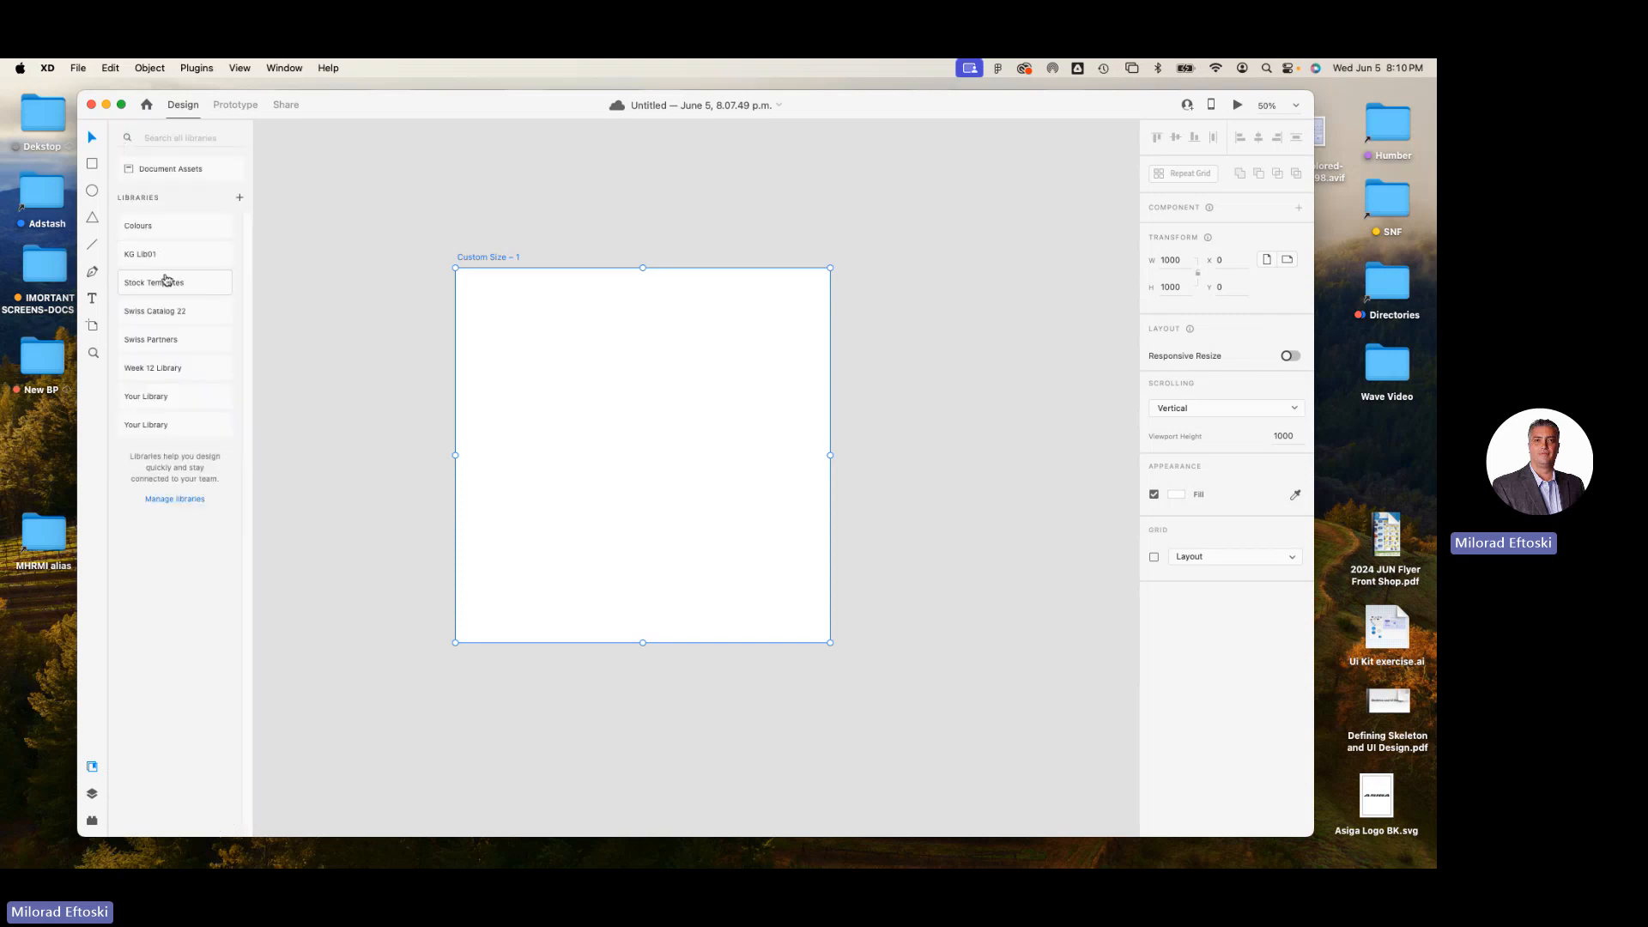
{"action": "left_click", "coordinate": [182, 169]}
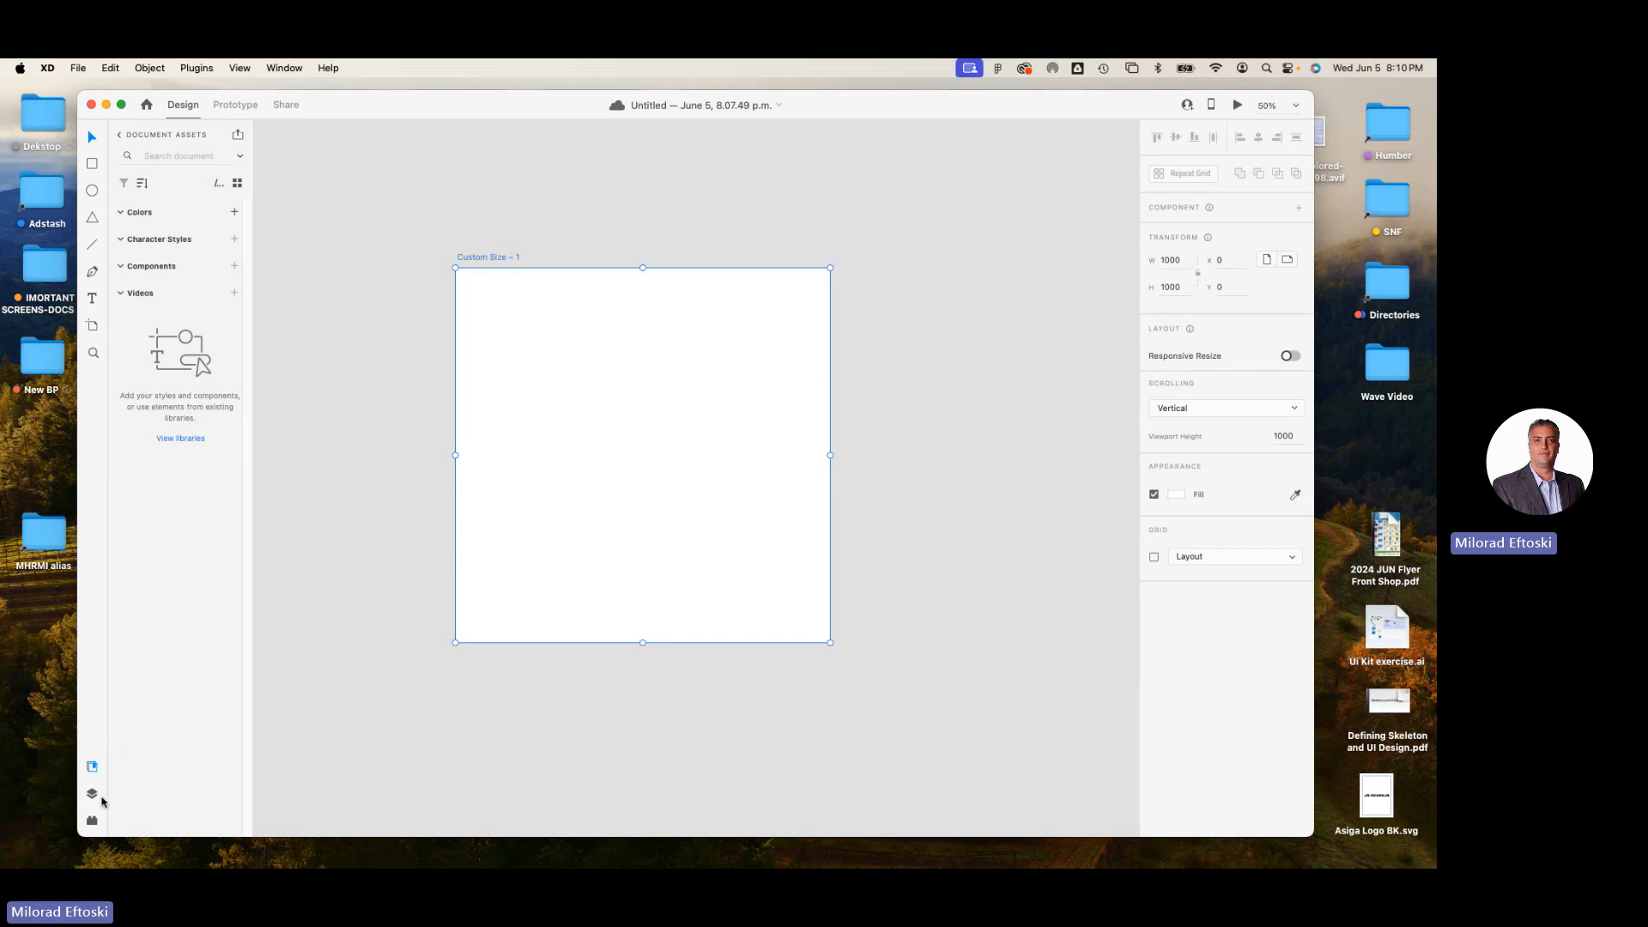
Examine the Prototype and Share workspaces and return to the Design workspace.
{"action": "left_click_drag", "start_coordinate": [383, 106], "coordinate": [383, 146]}
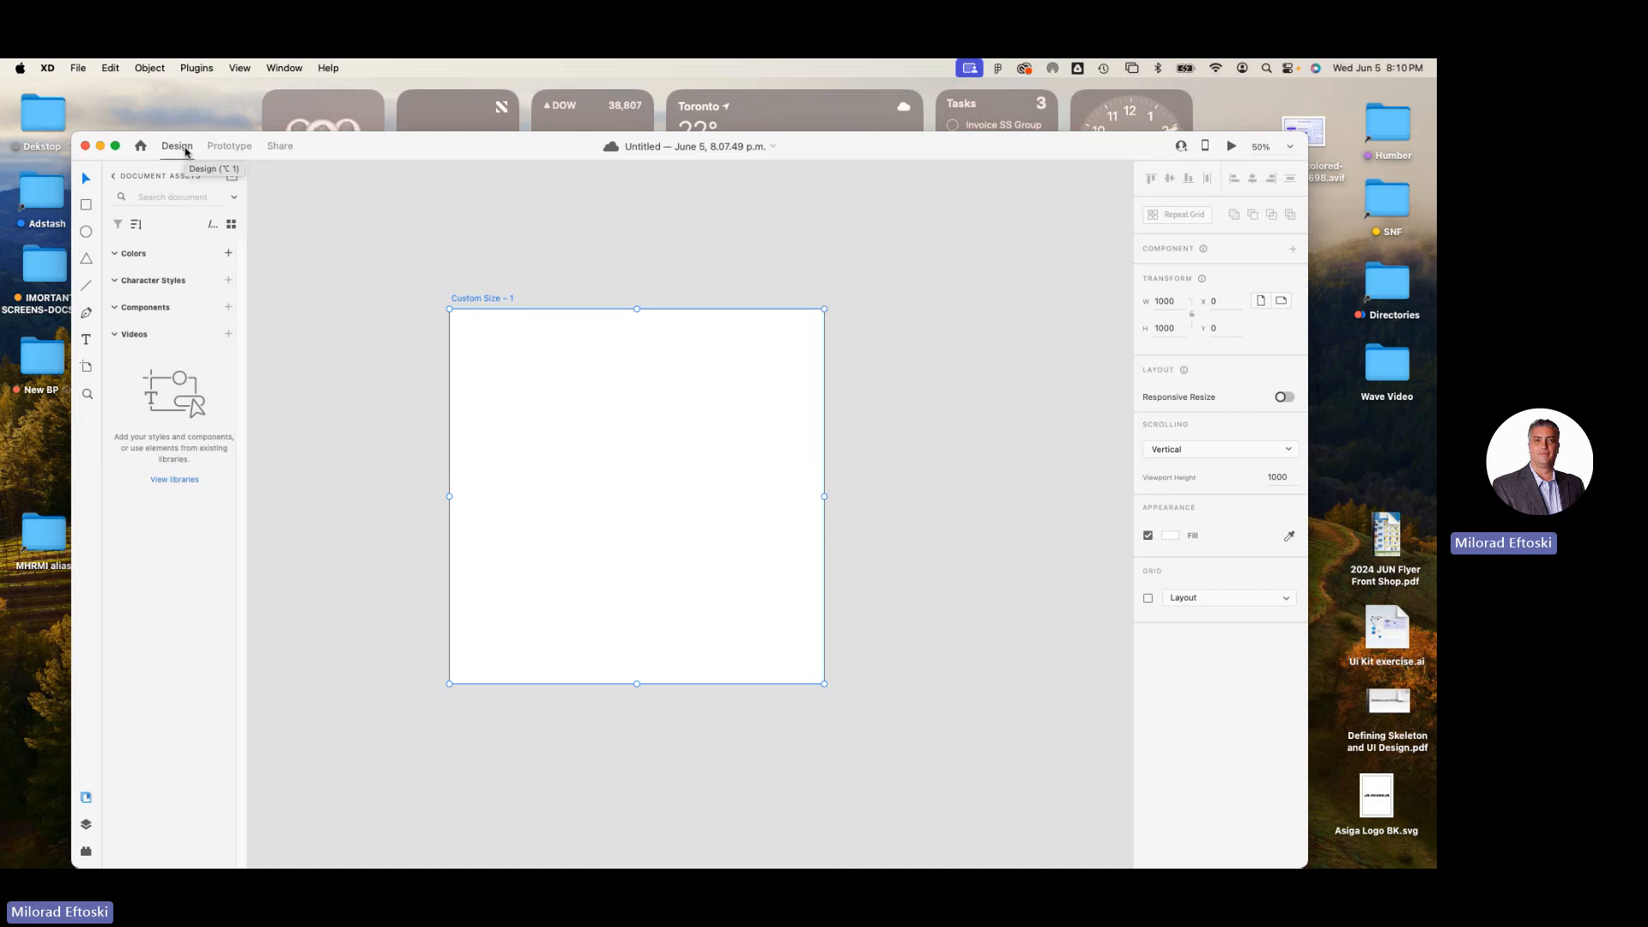
{"action": "left_click", "coordinate": [229, 147]}
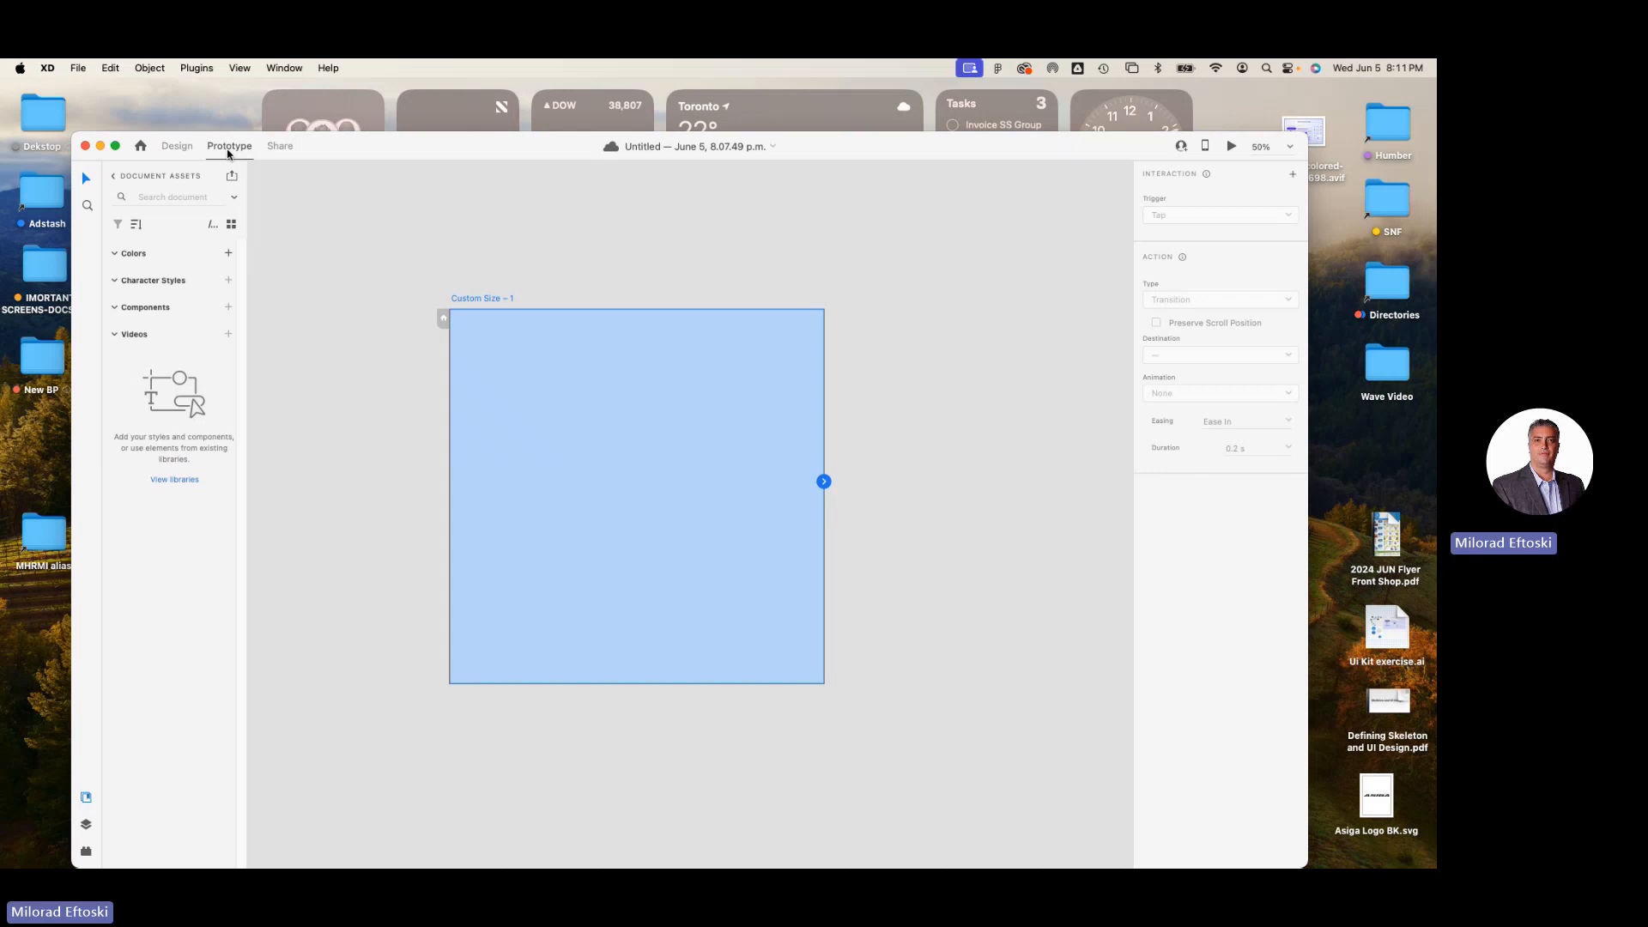
{"action": "left_click", "coordinate": [175, 148]}
{"action": "left_click", "coordinate": [222, 152]}
{"action": "left_click", "coordinate": [282, 150]}
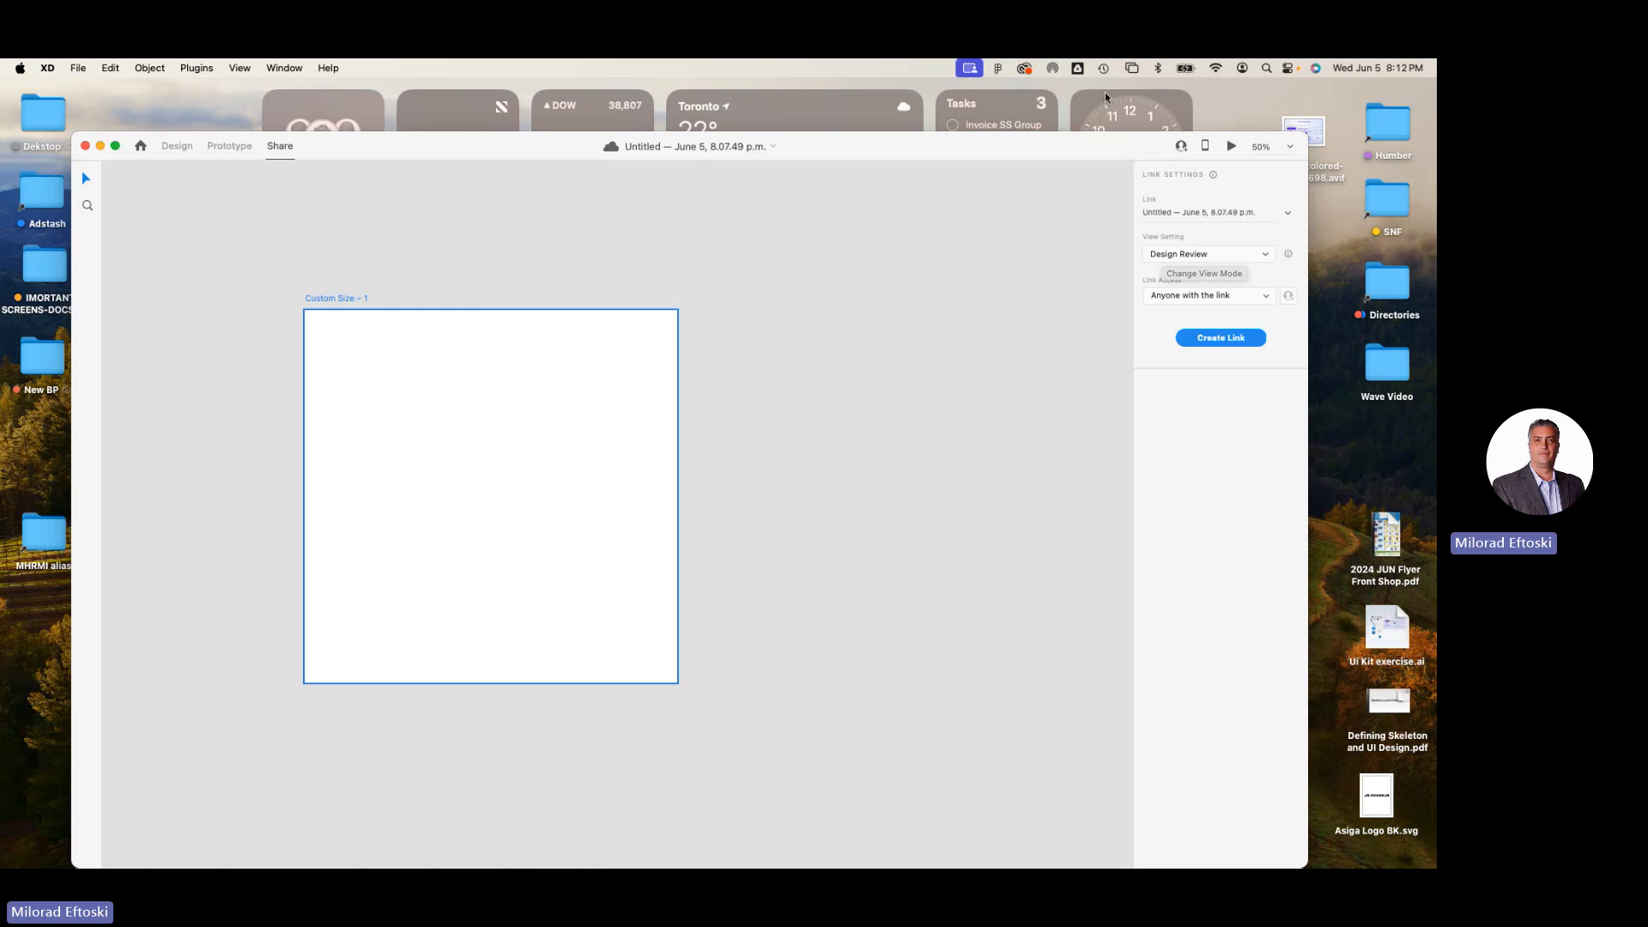
{"action": "left_click", "coordinate": [177, 146]}
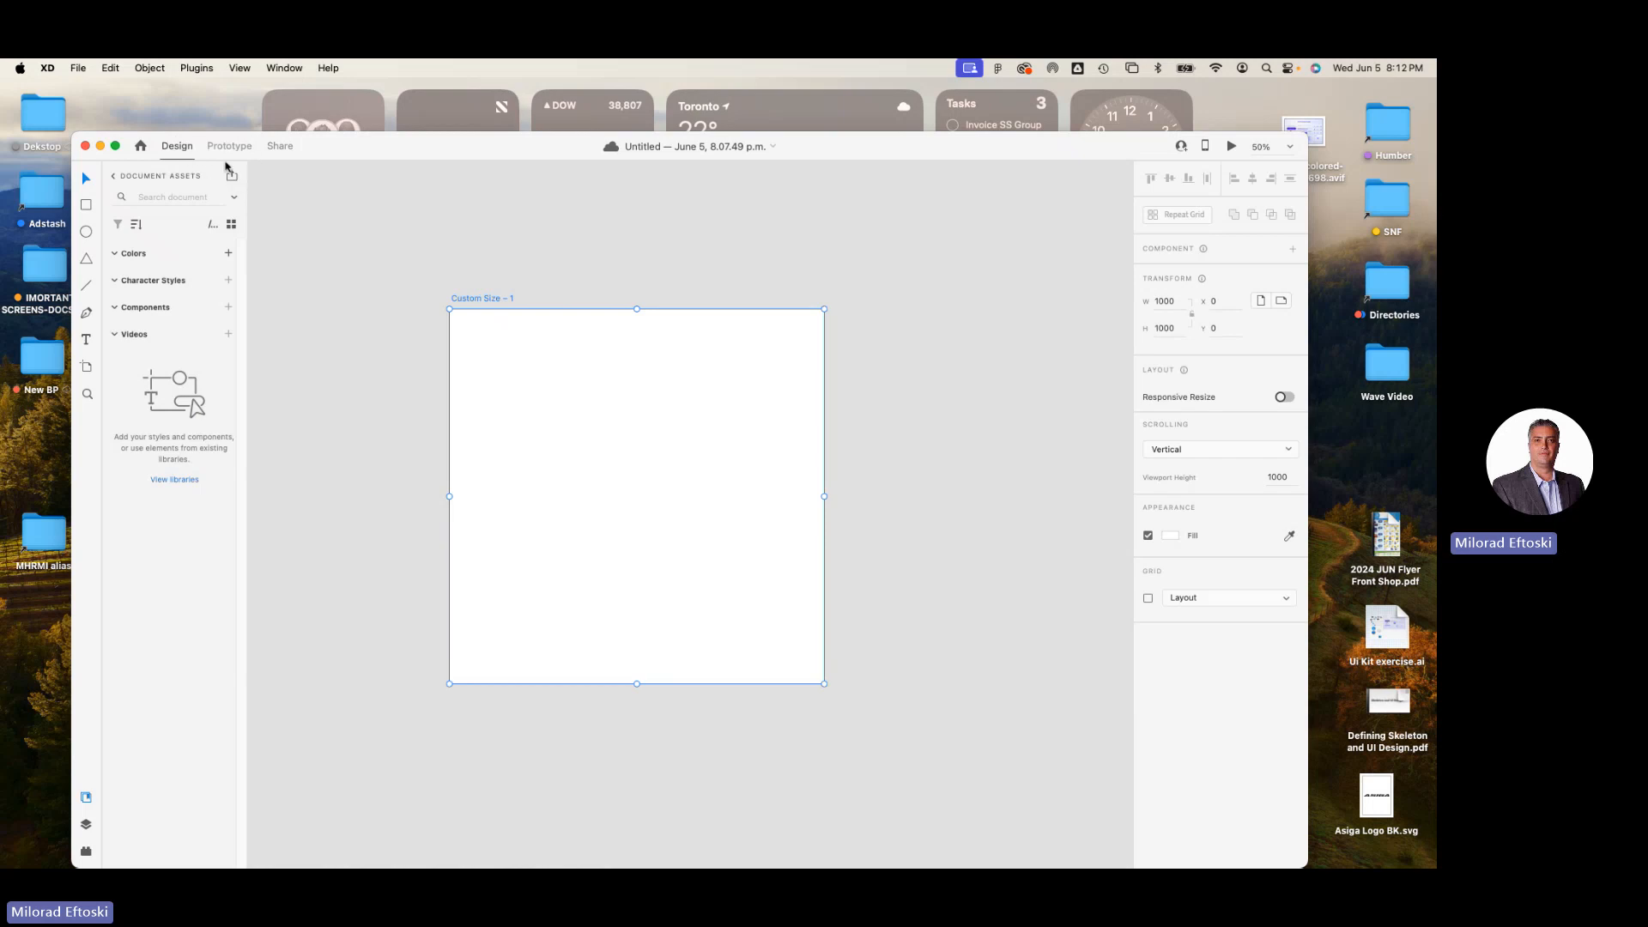
{"action": "left_click_drag", "start_coordinate": [404, 157], "coordinate": [439, 156]}
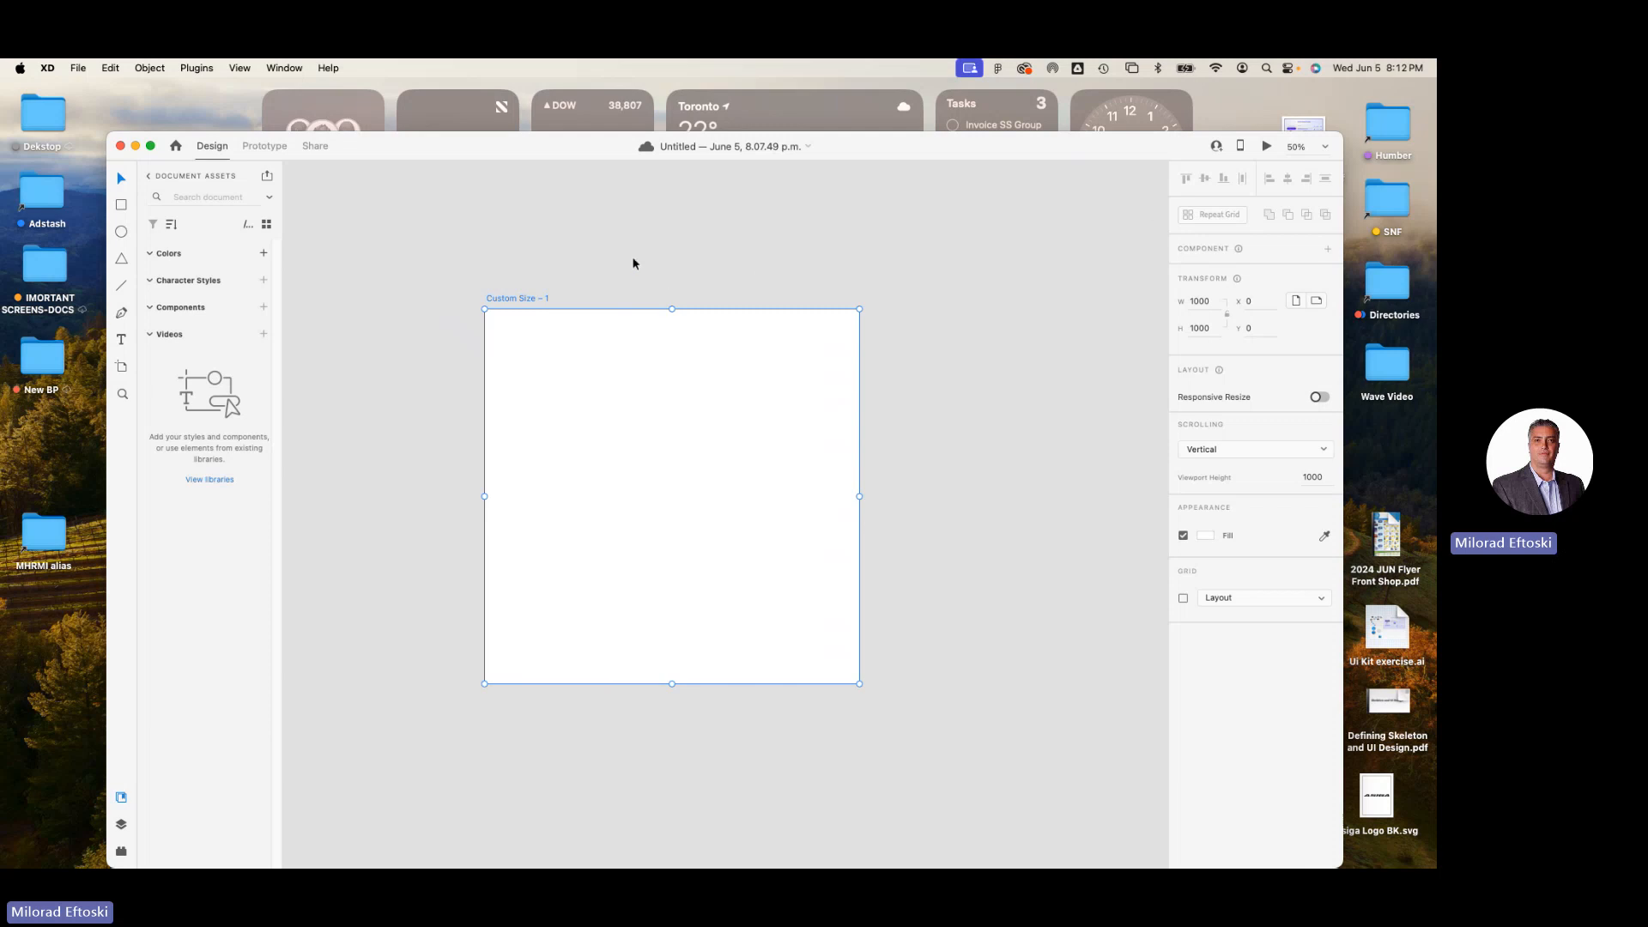
Draw a rectangle about 469 × 274 in the artboard's upper half and round its corners to about 43.
{"action": "left_click", "coordinate": [120, 207]}
{"action": "left_click_drag", "start_coordinate": [535, 364], "coordinate": [709, 468]}
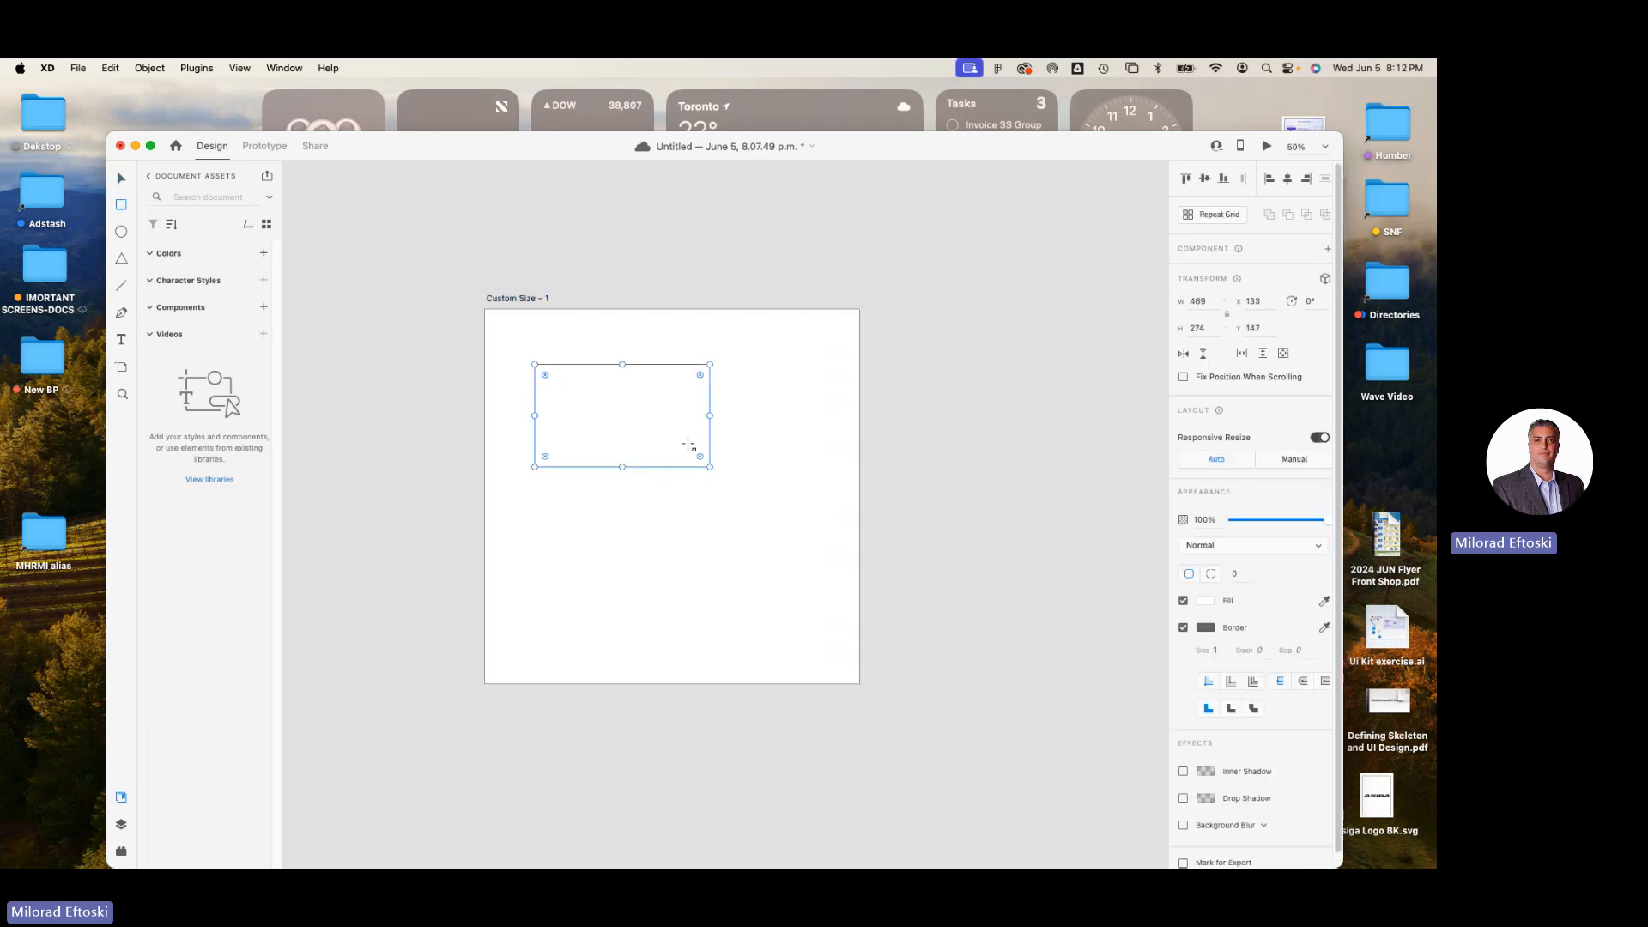
{"action": "left_click_drag", "start_coordinate": [409, 151], "coordinate": [384, 128]}
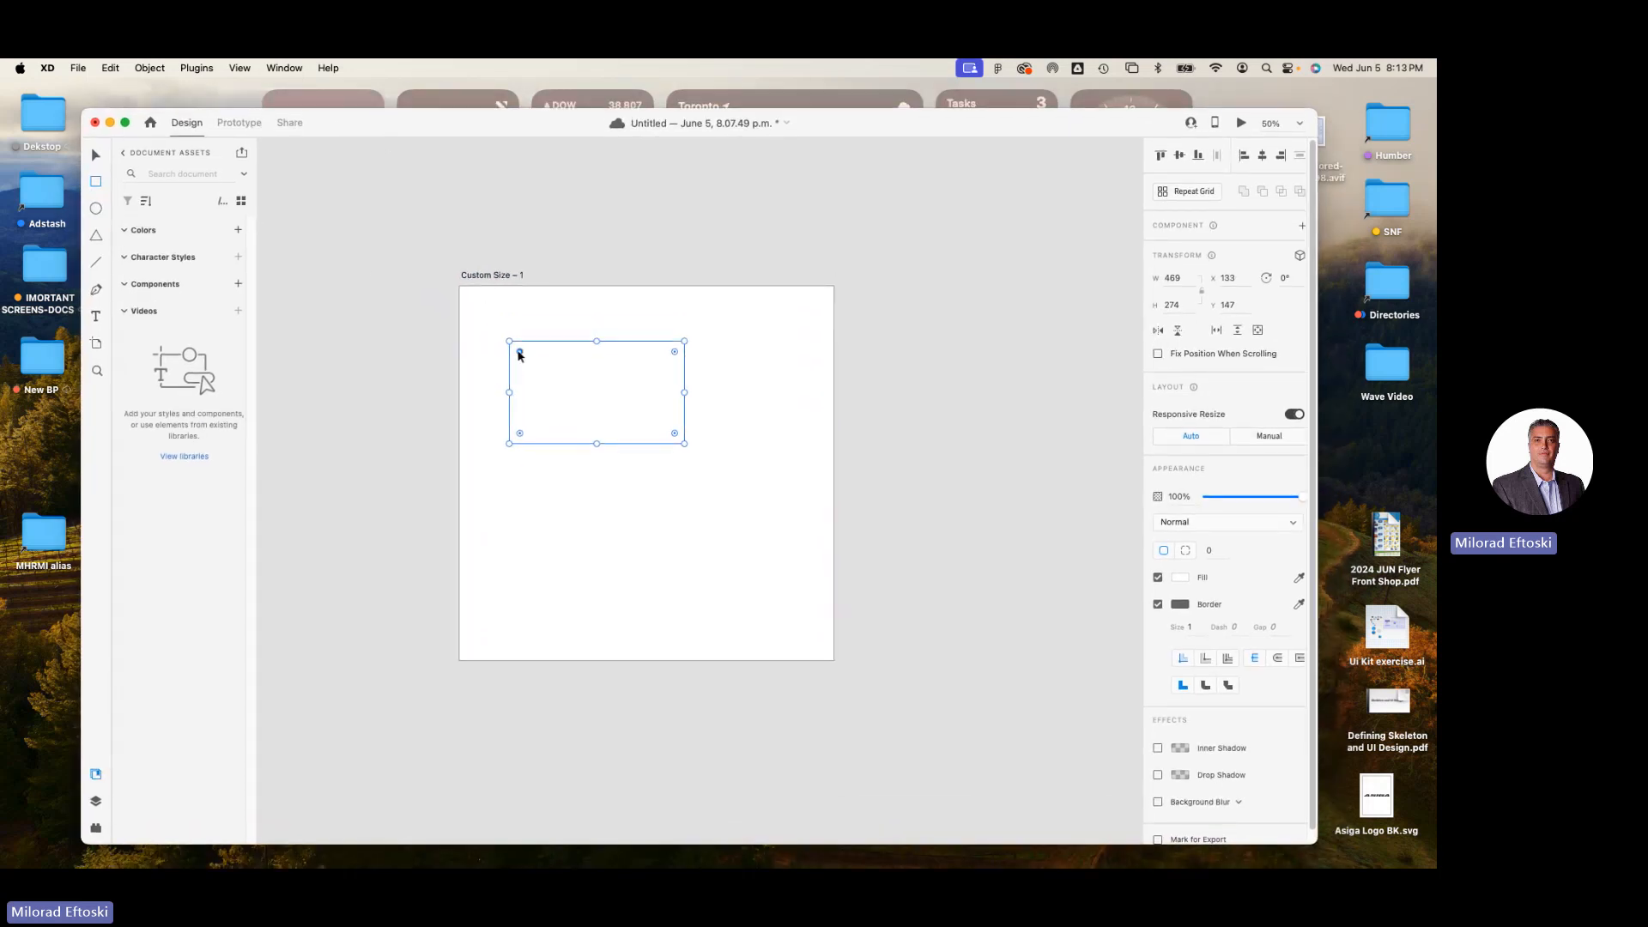
{"action": "left_click", "coordinate": [95, 156]}
{"action": "left_click_drag", "start_coordinate": [525, 356], "coordinate": [562, 367]}
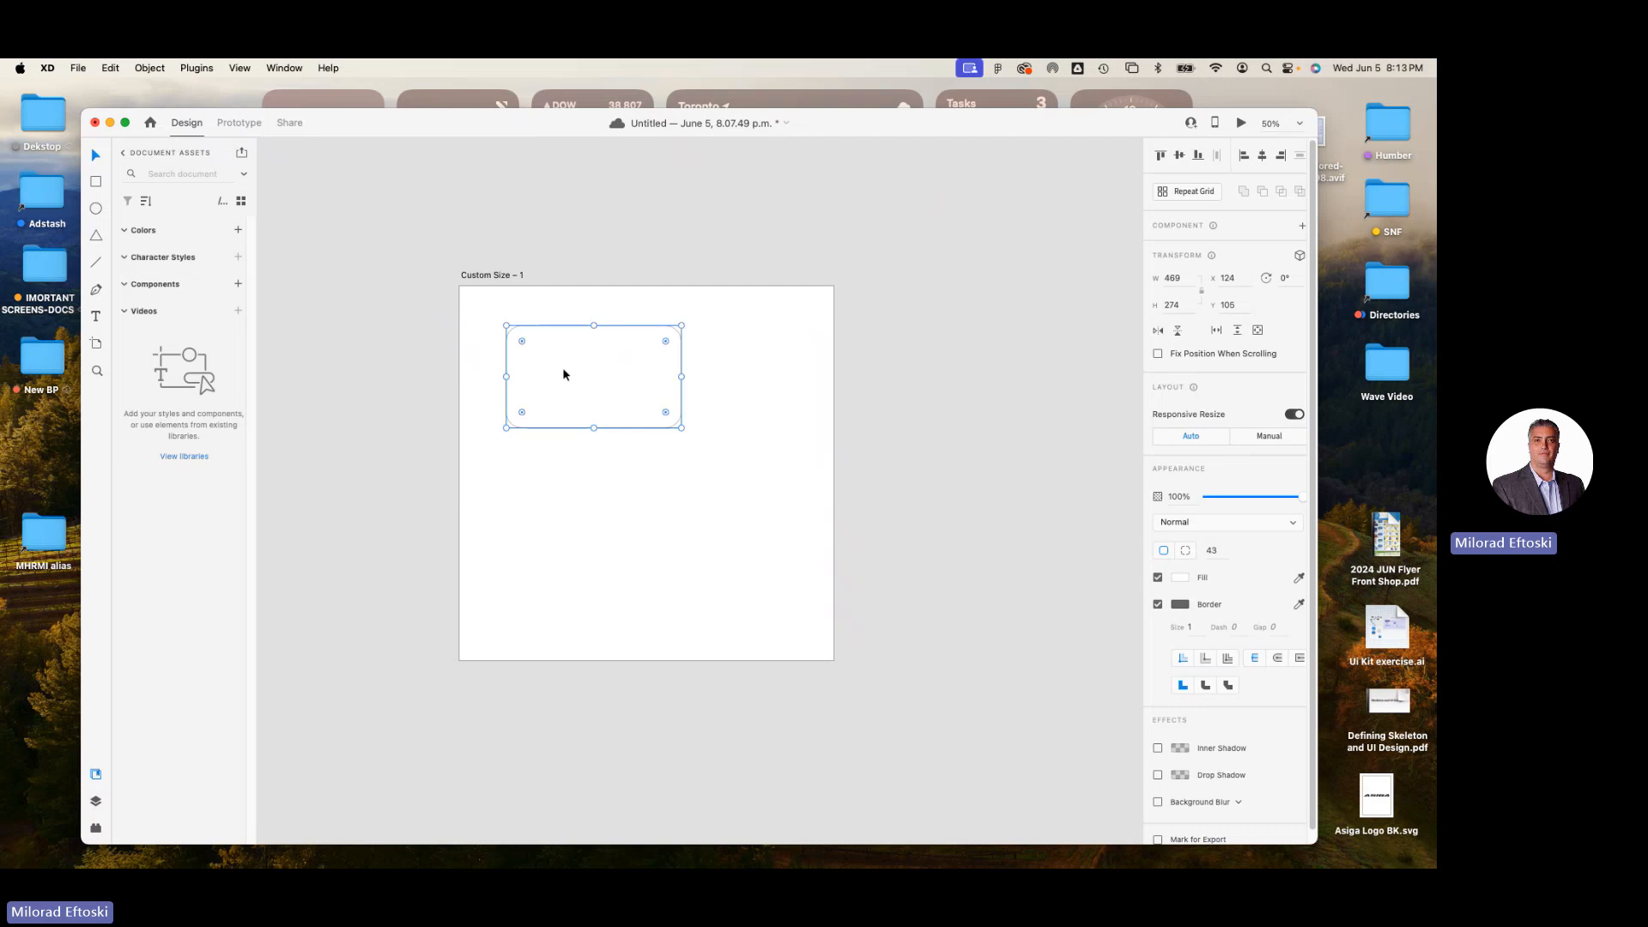
Enlarge the rounded rectangle to about 577 × 352 and shift it to about X 133, Y 114.
{"action": "left_click_drag", "start_coordinate": [680, 430], "coordinate": [720, 464]}
{"action": "key", "text": "ctrl+z"}
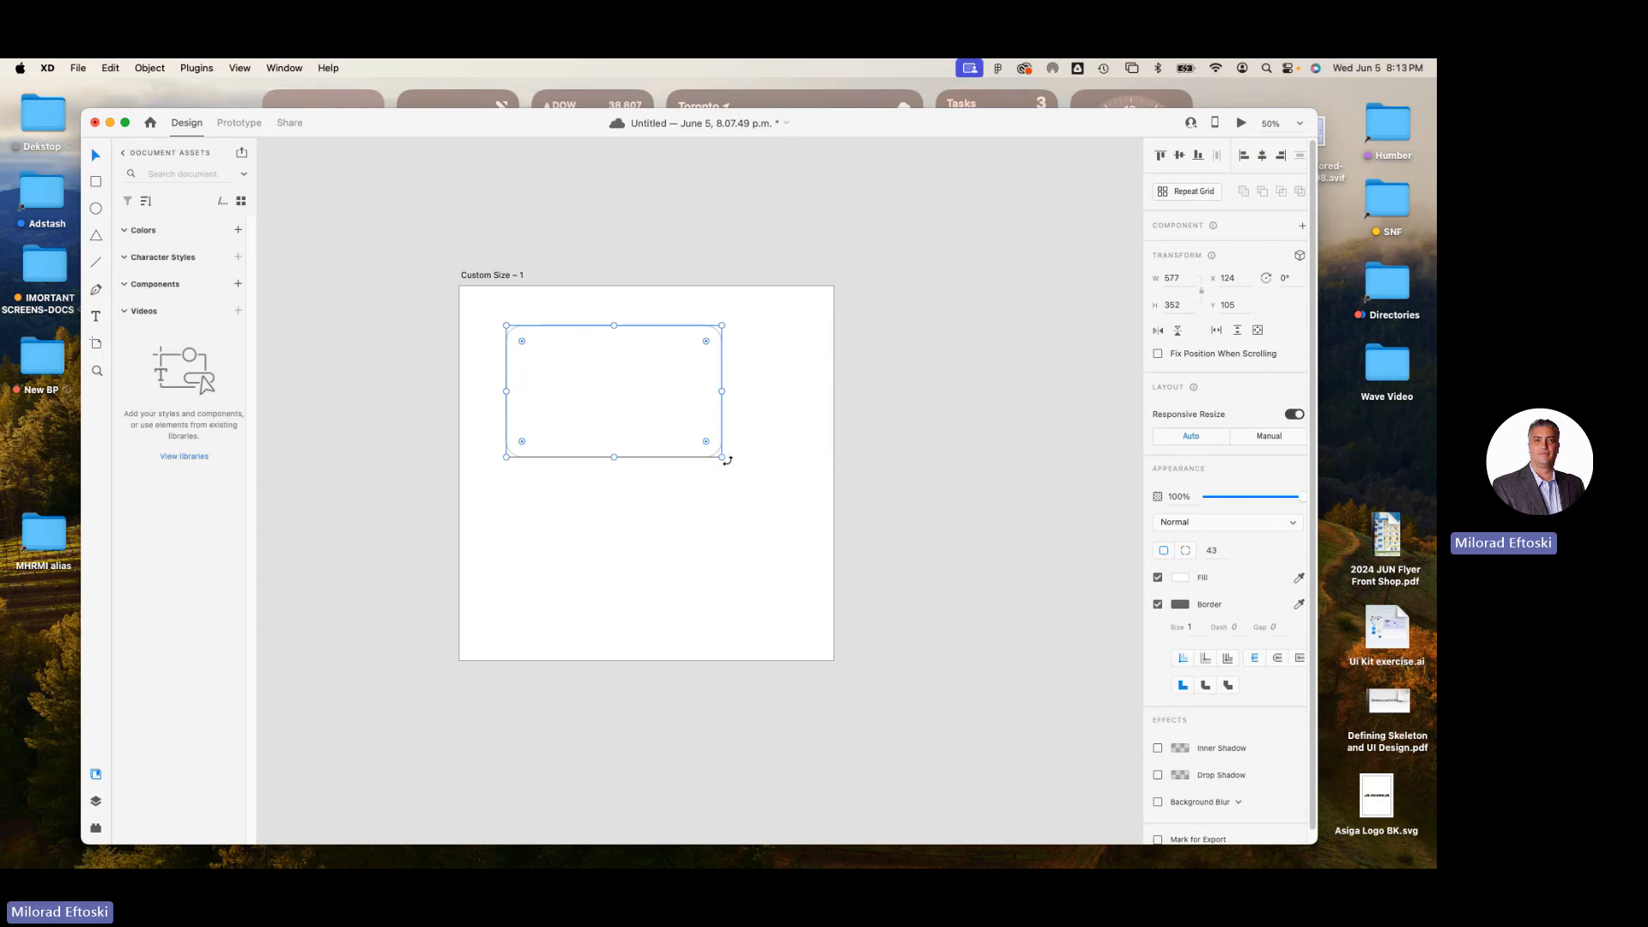
{"action": "mouse_move", "coordinate": [649, 408]}
{"action": "left_mouse_down"}
{"action": "mouse_move", "coordinate": [647, 434]}
{"action": "mouse_move", "coordinate": [652, 411]}
{"action": "left_mouse_up"}
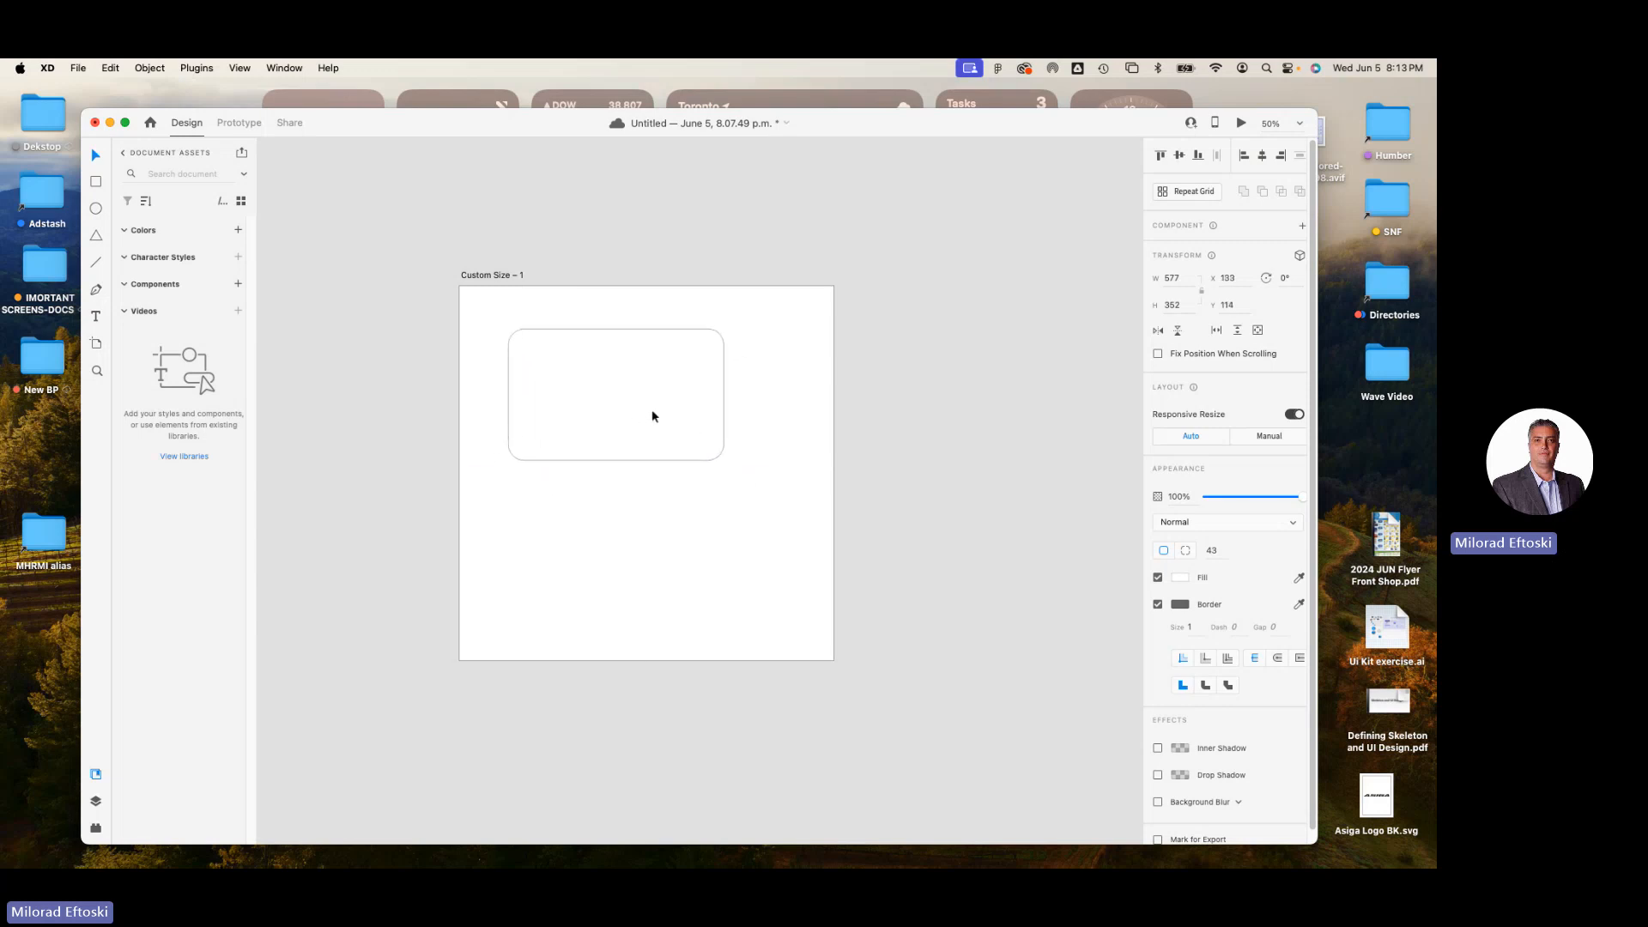
Fill the rounded rectangle with a solid light green.
{"action": "key", "text": "super+plus"}
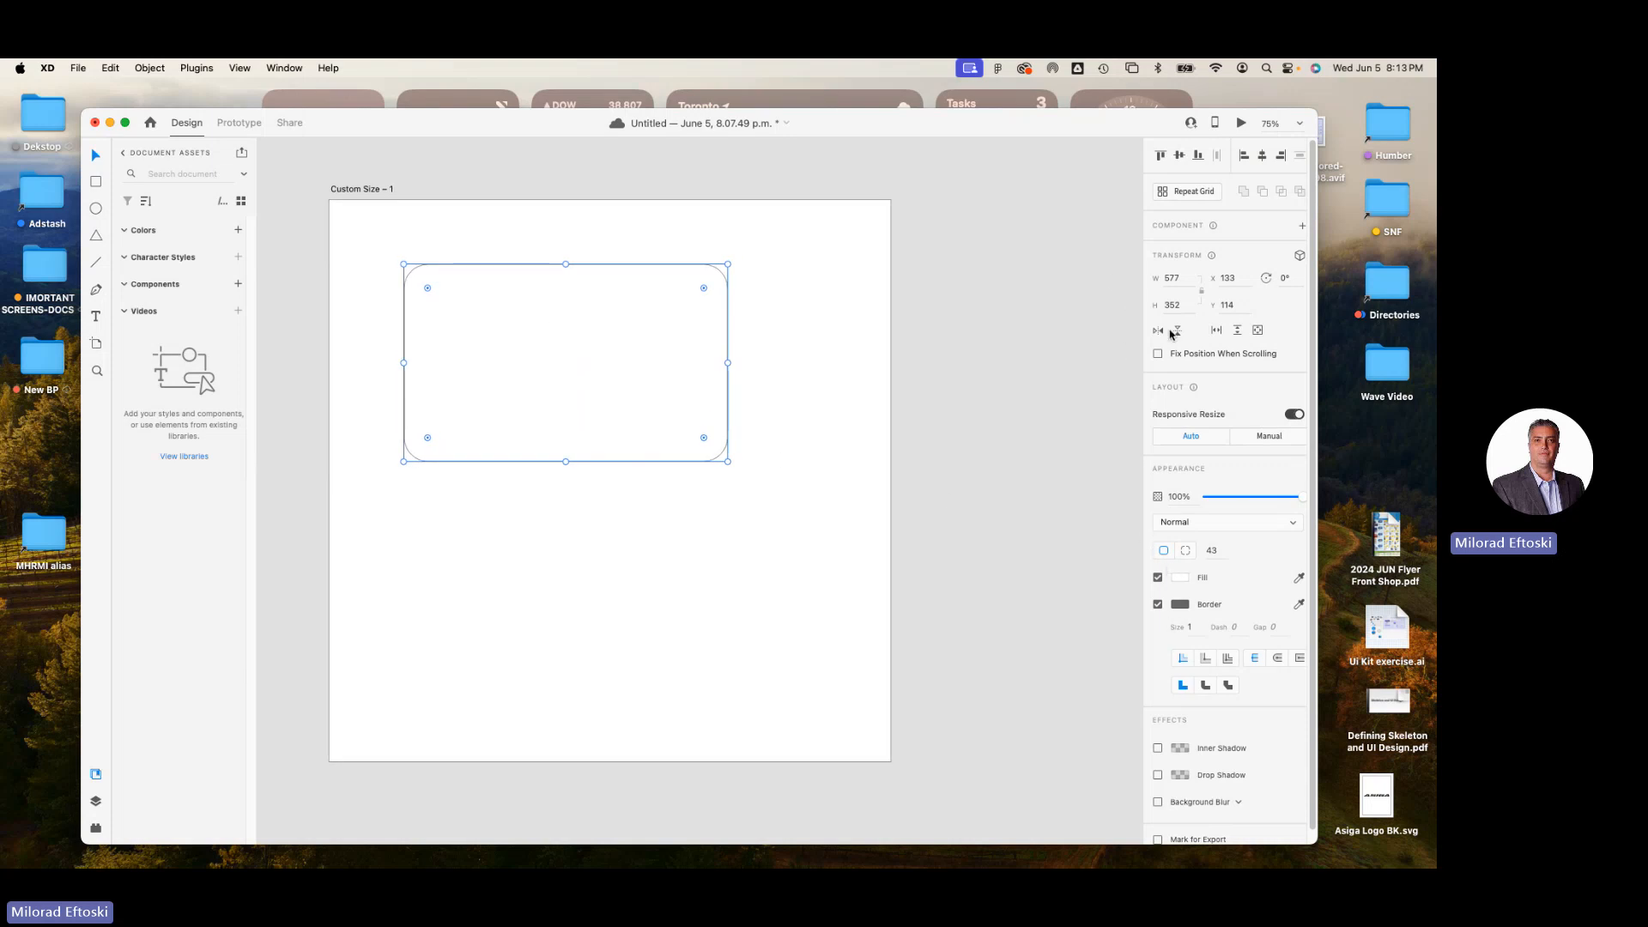
{"action": "left_click", "coordinate": [1181, 578]}
{"action": "left_click_drag", "start_coordinate": [1121, 560], "coordinate": [1091, 529]}
{"action": "left_click_drag", "start_coordinate": [1134, 588], "coordinate": [1133, 580]}
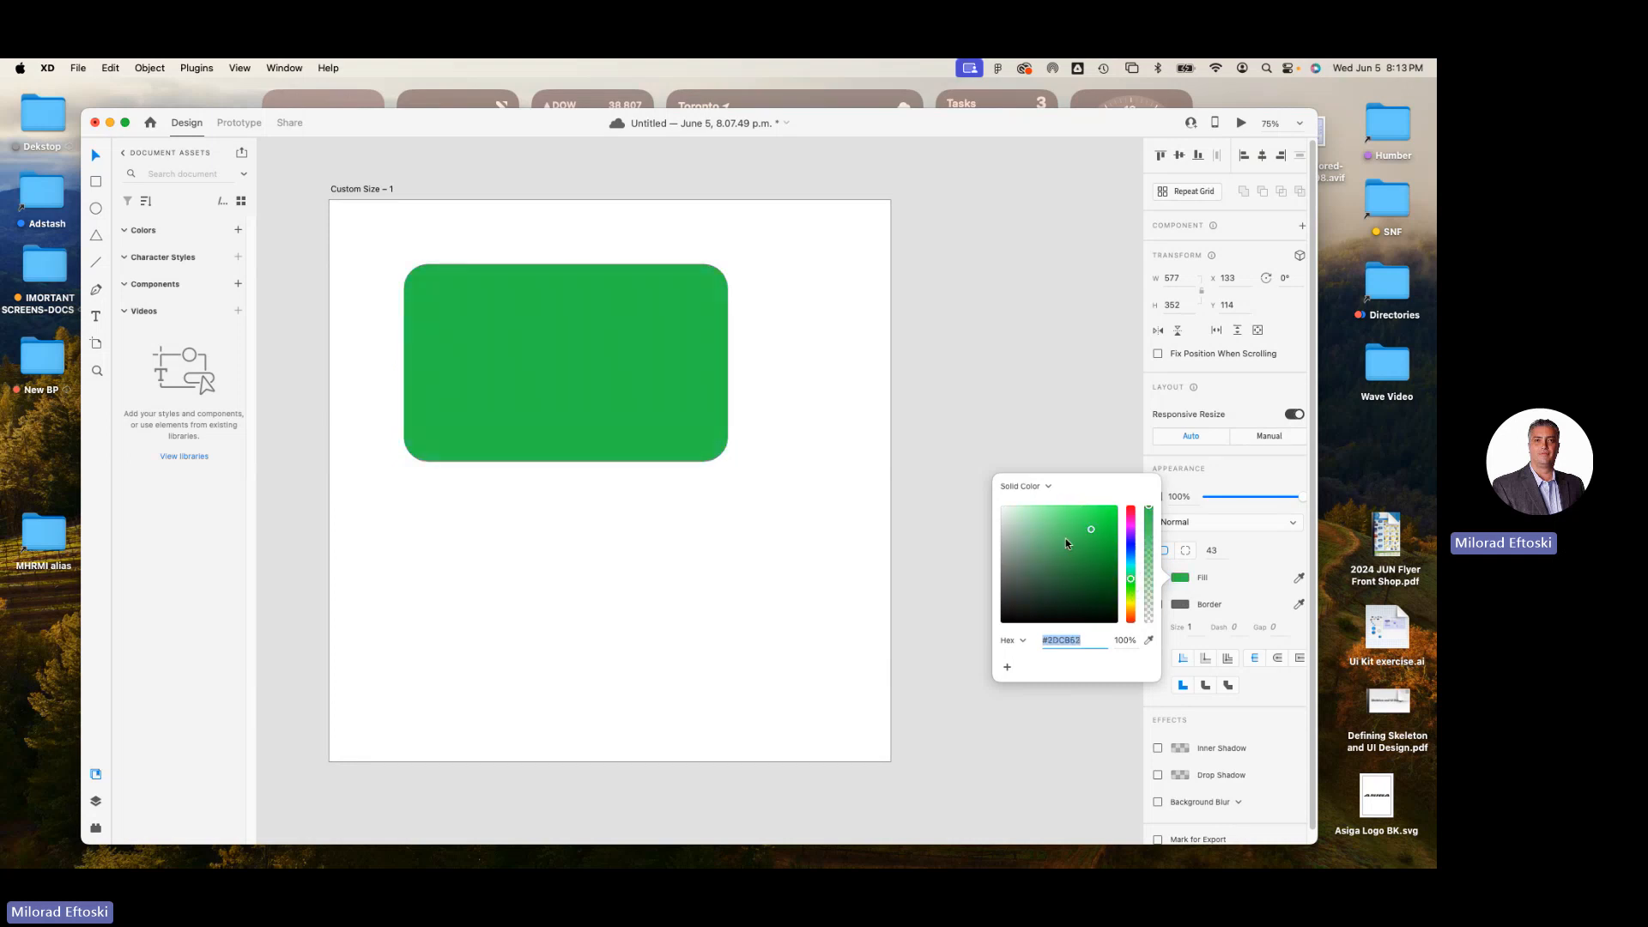
{"action": "left_click", "coordinate": [1042, 526]}
{"action": "left_click", "coordinate": [750, 420]}
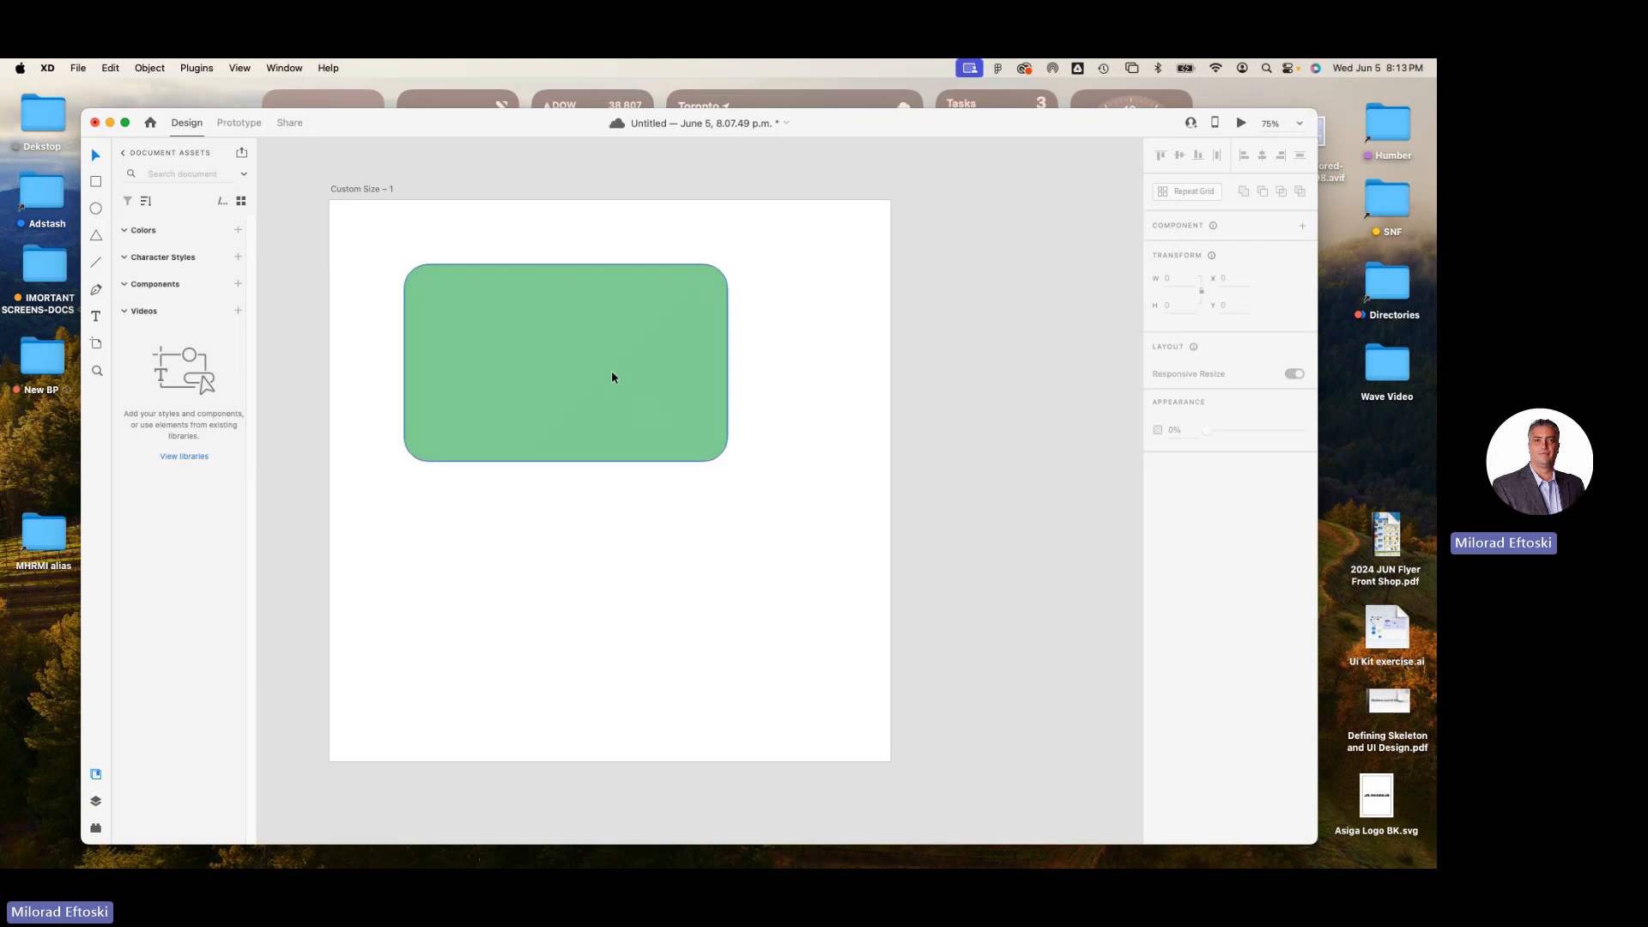
Move the rectangle up and left, try the top and bottom alignments, and centre it vertically on the artboard.
{"action": "left_click_drag", "start_coordinate": [614, 375], "coordinate": [580, 358]}
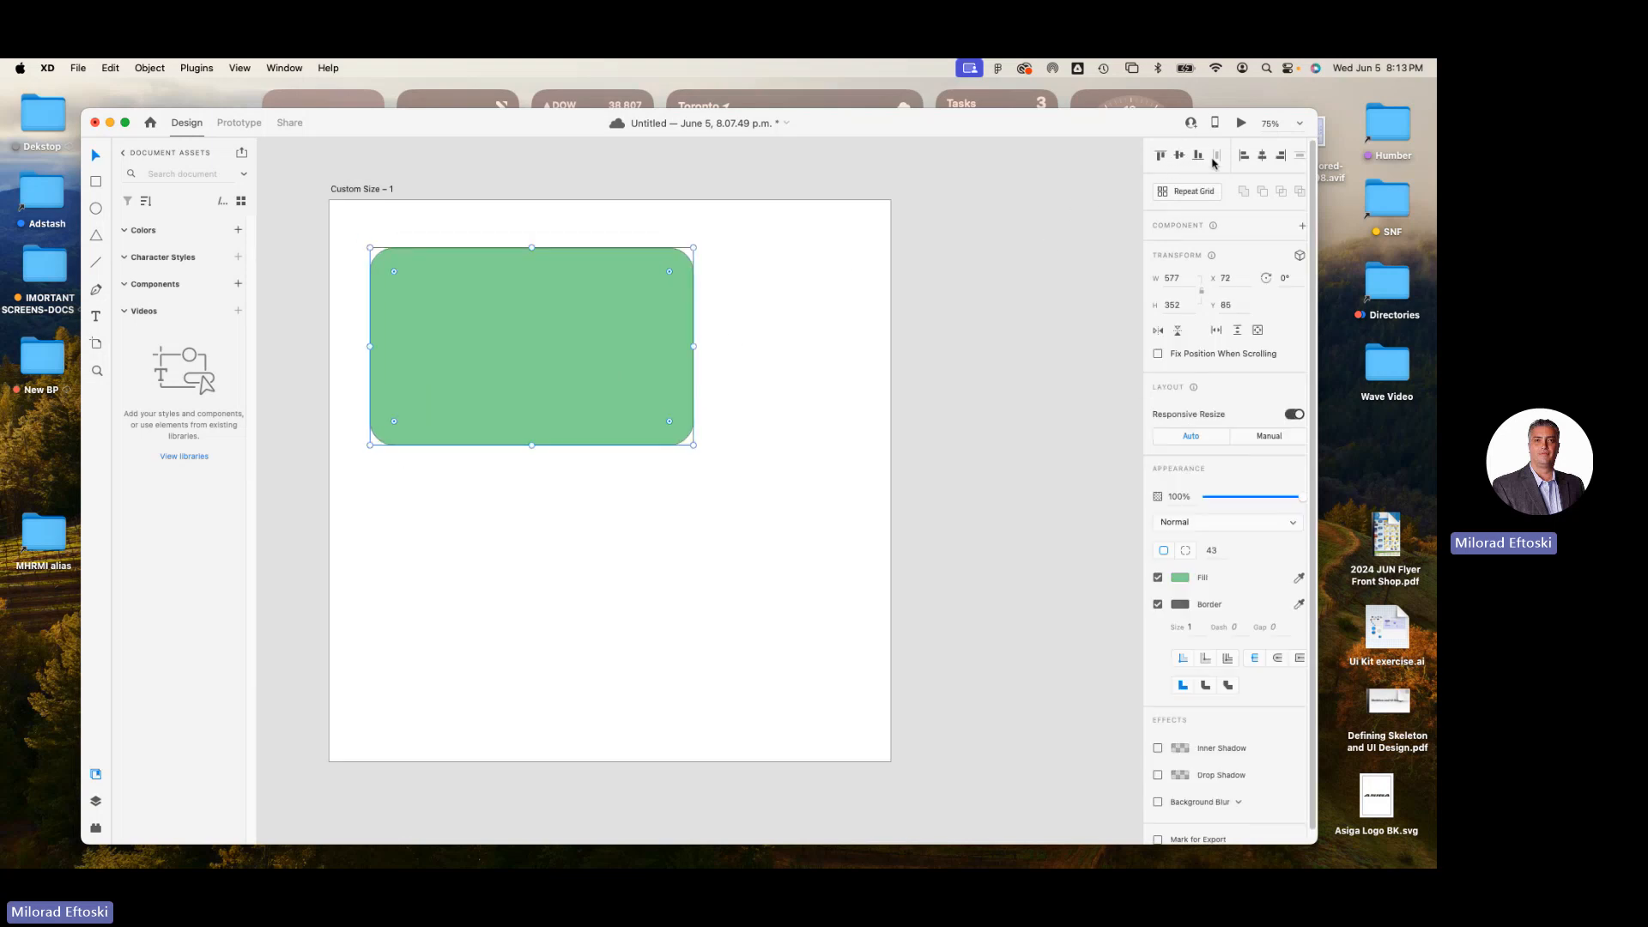
{"action": "left_click", "coordinate": [1160, 156]}
{"action": "left_click", "coordinate": [1179, 156]}
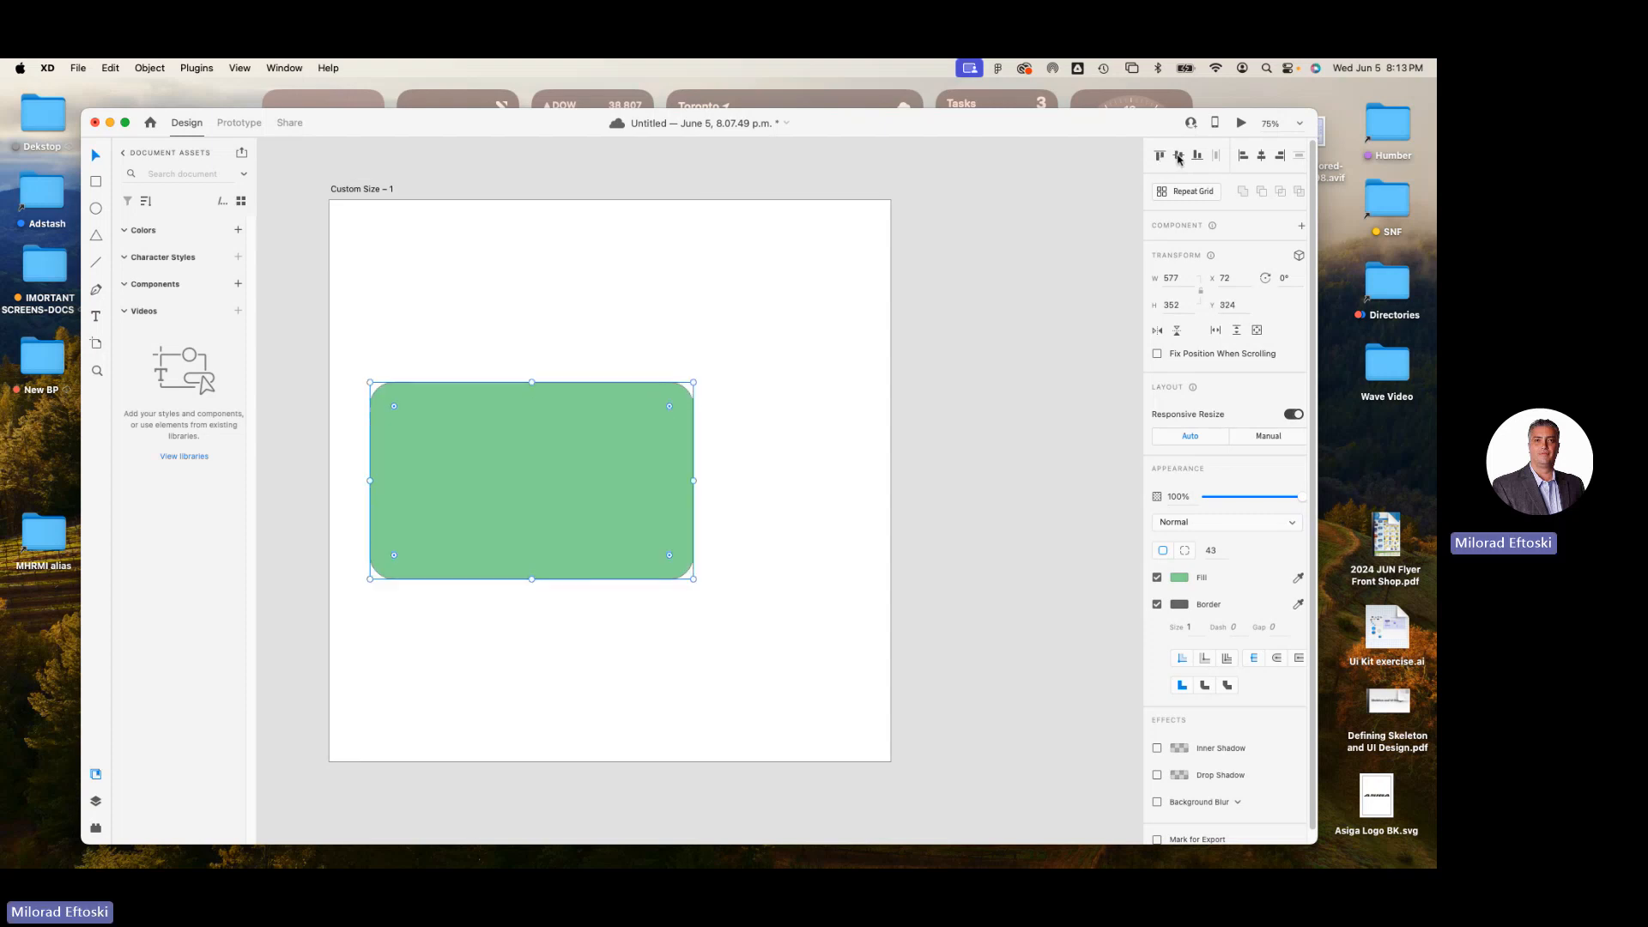
{"action": "left_click", "coordinate": [1197, 157]}
{"action": "left_click", "coordinate": [1177, 160]}
Try aligning the rectangle to the artboard's left and right edges and centre it horizontally.
{"action": "left_click", "coordinate": [1244, 157]}
{"action": "left_click", "coordinate": [1263, 157]}
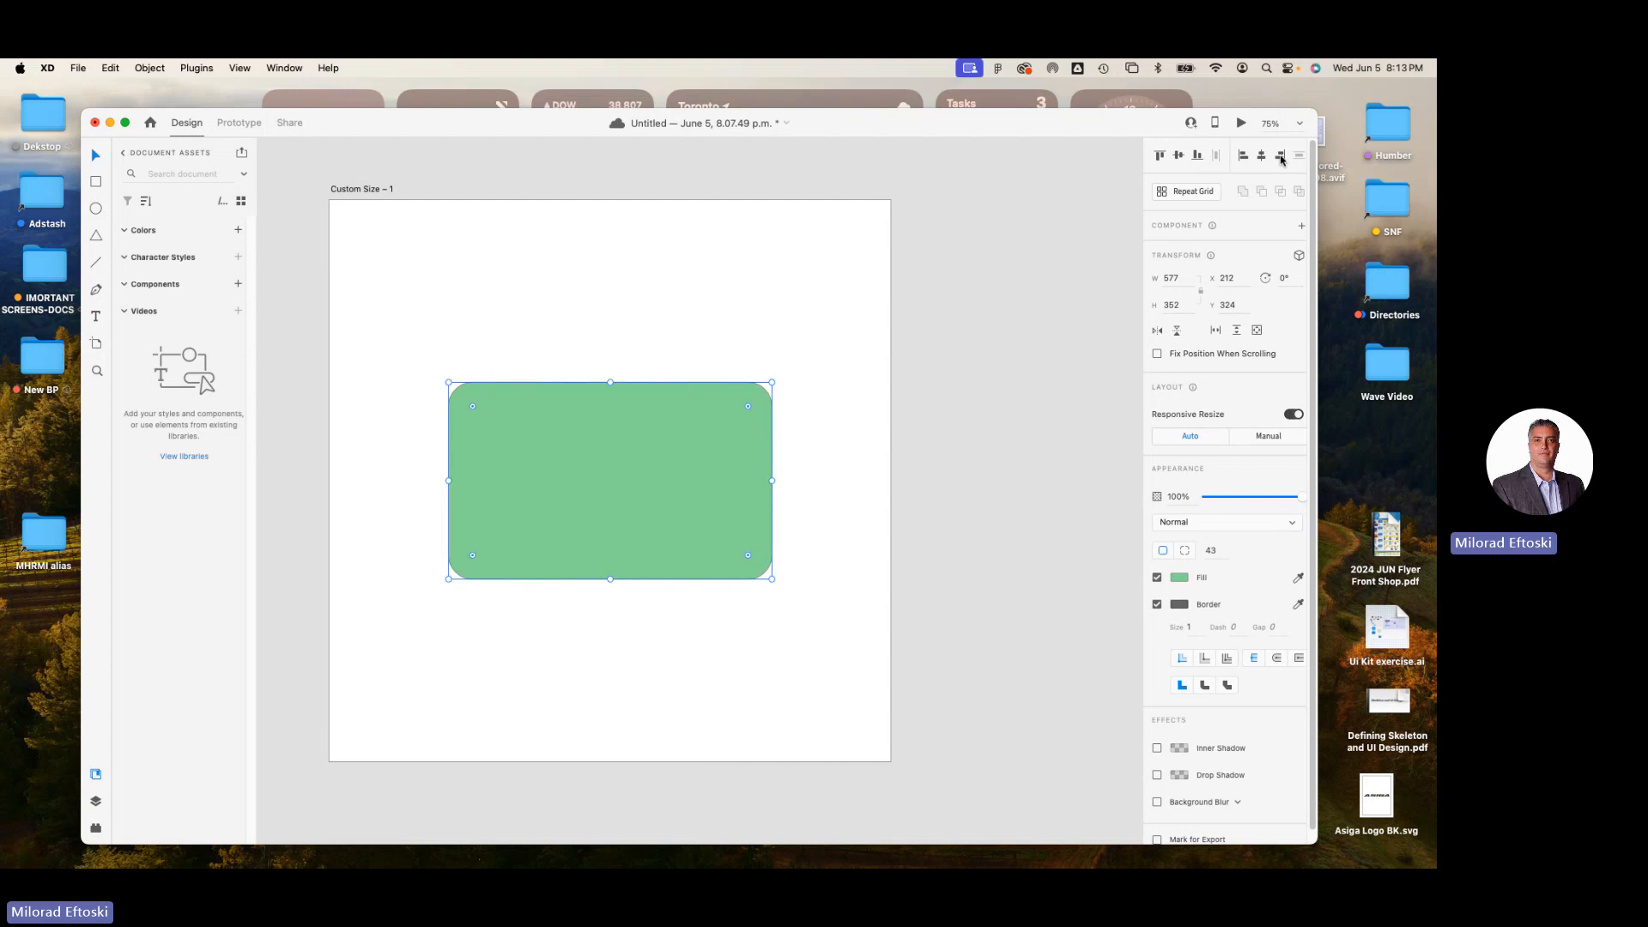
{"action": "left_click", "coordinate": [1279, 156]}
{"action": "left_click", "coordinate": [1261, 157]}
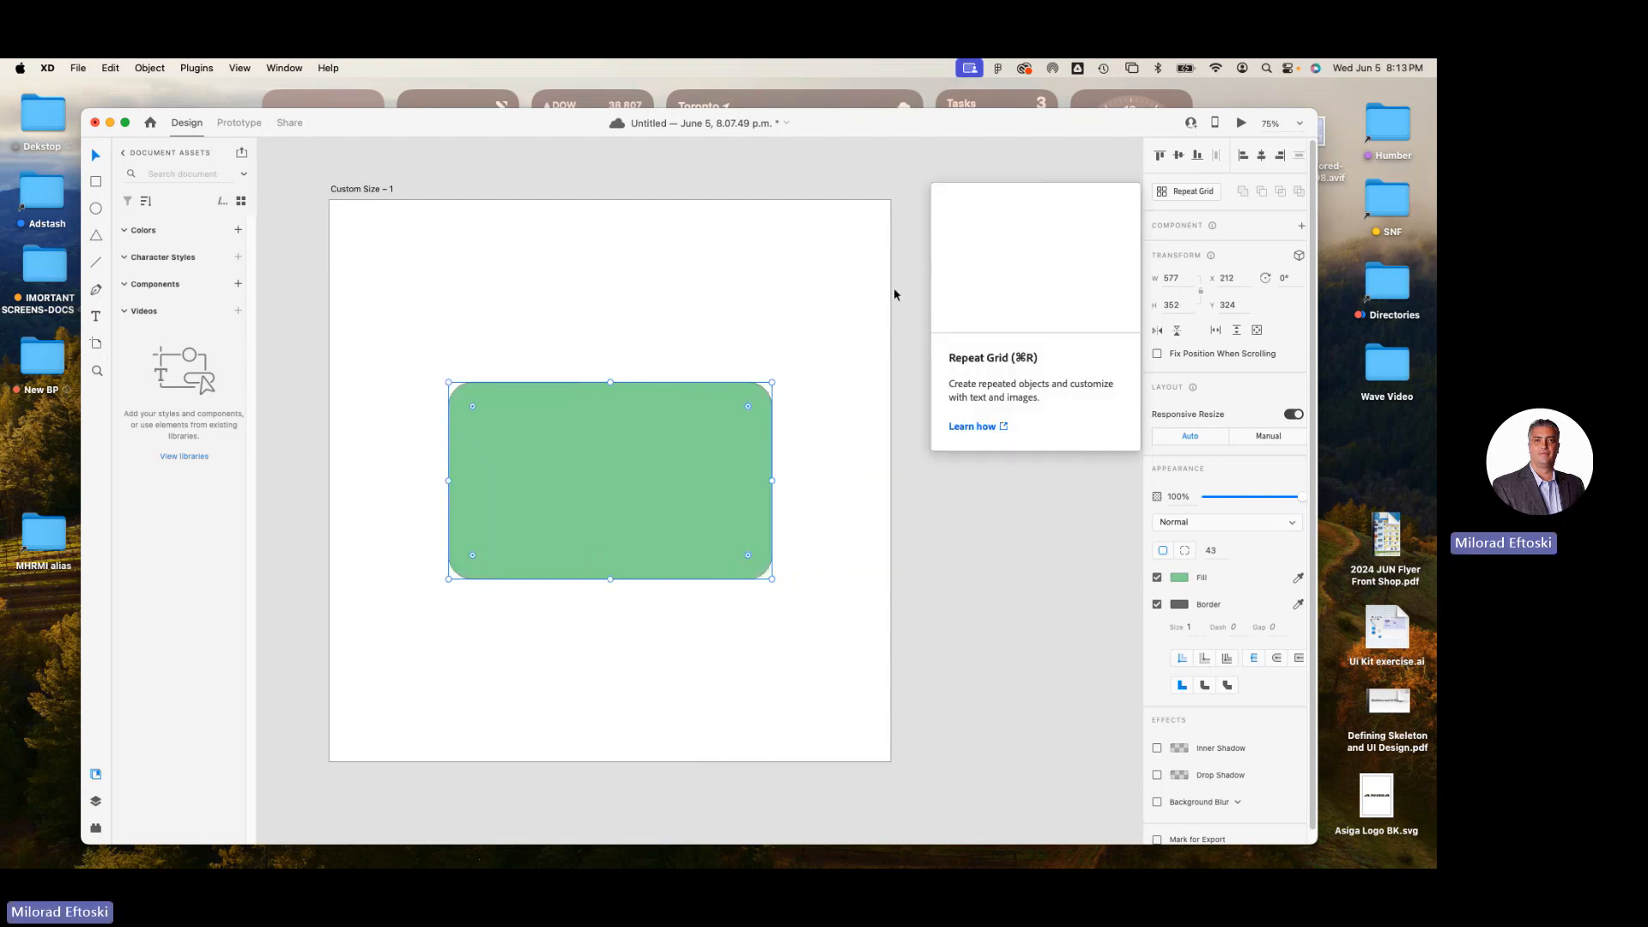
Shrink the rectangle to about 309 × 176 near the artboard's upper-left corner and turn it into a repeat grid.
{"action": "left_click_drag", "start_coordinate": [772, 578], "coordinate": [546, 331]}
{"action": "left_click", "coordinate": [716, 517]}
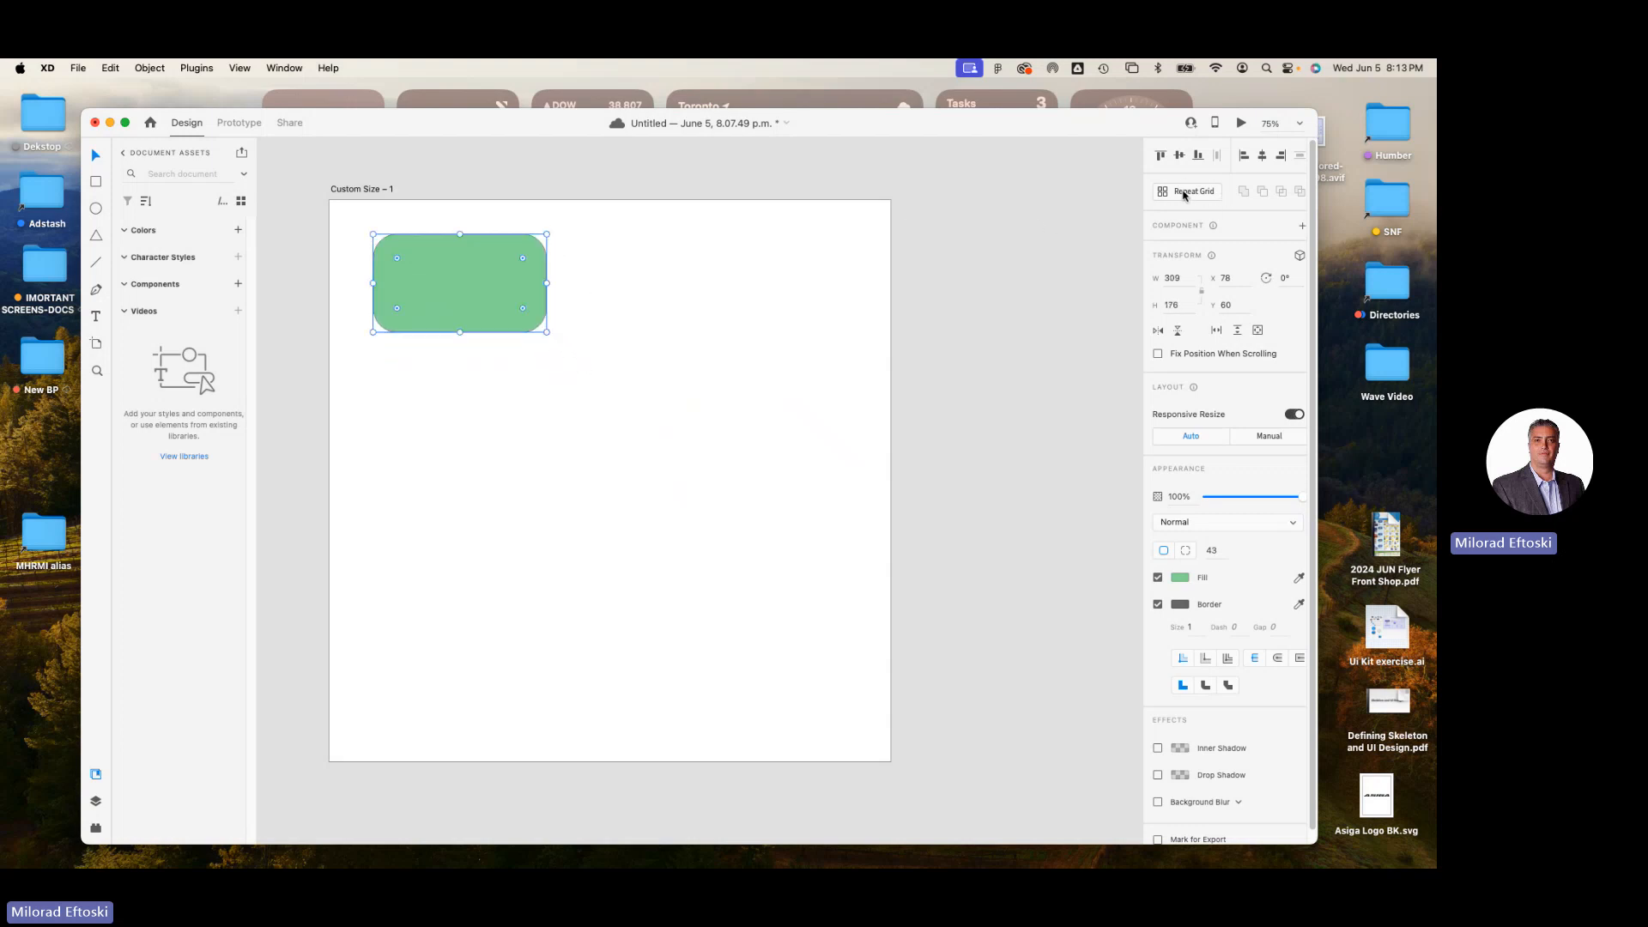
{"action": "left_click", "coordinate": [1184, 192]}
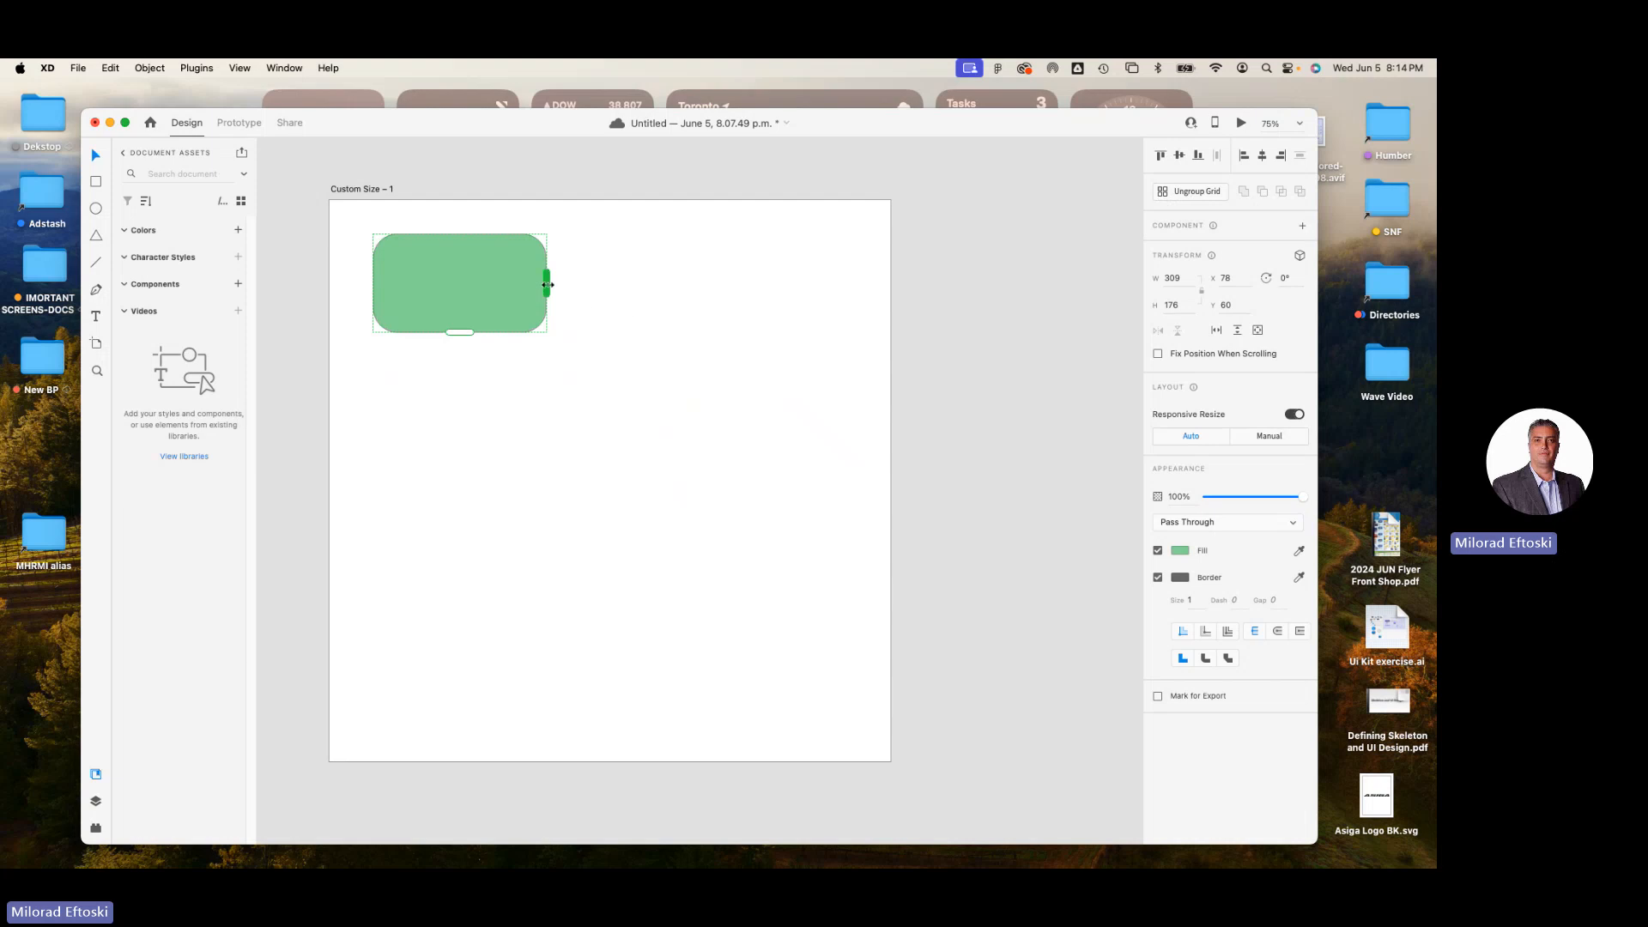
Extend the repeat grid to three columns and four rows of rectangles.
{"action": "left_click_drag", "start_coordinate": [550, 285], "coordinate": [924, 316]}
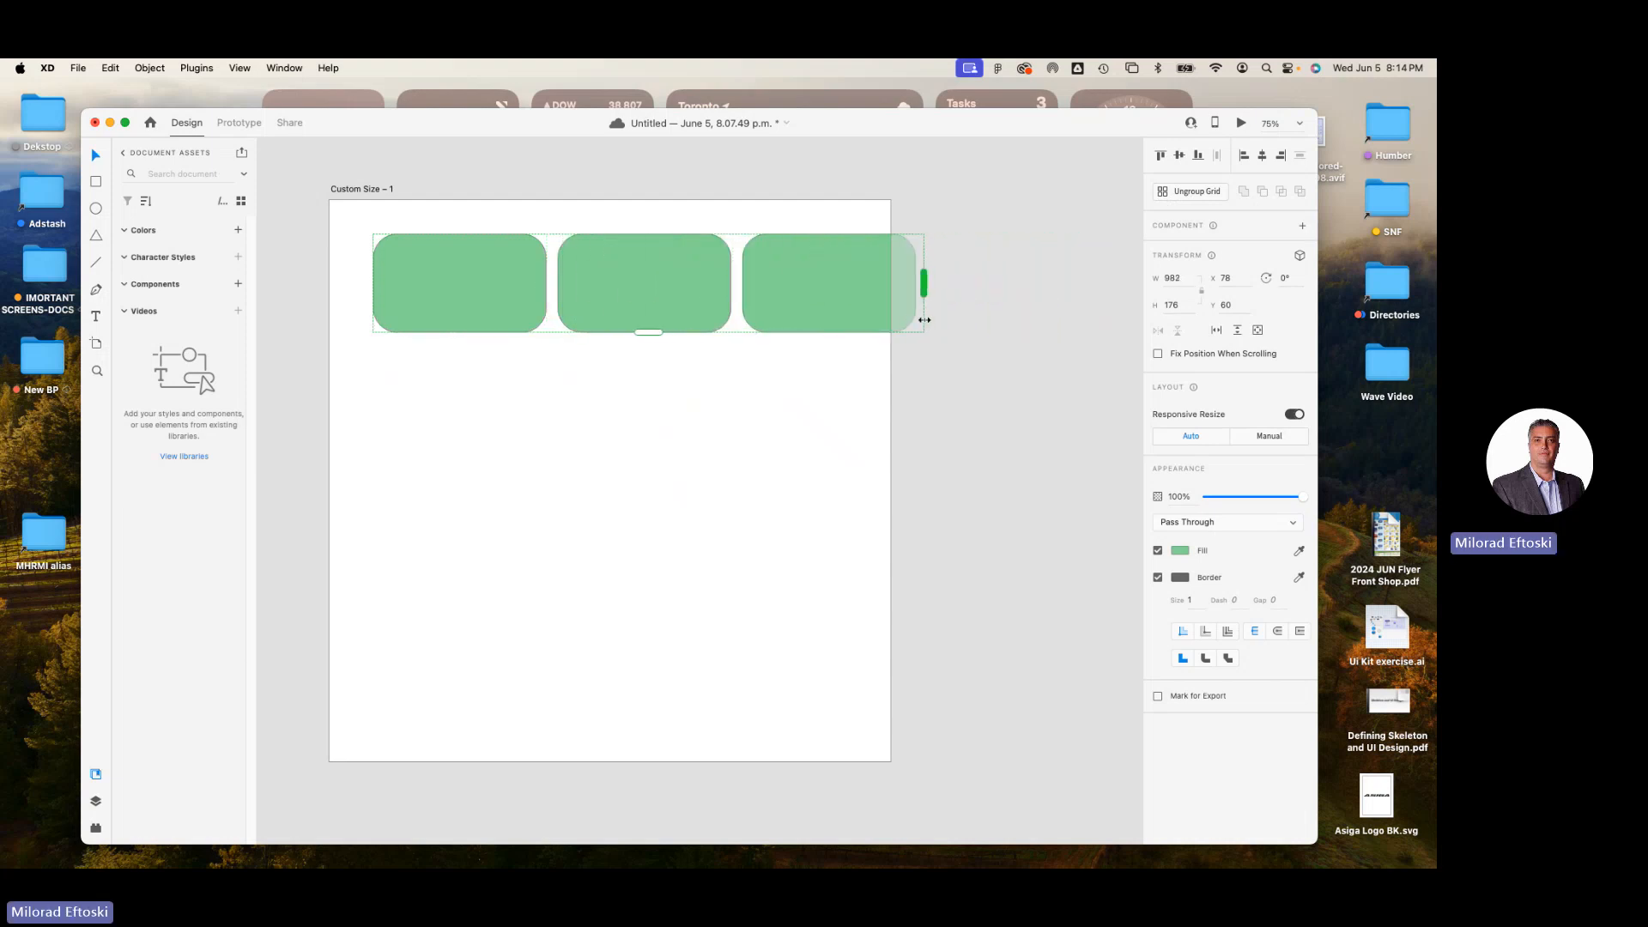
{"action": "left_click_drag", "start_coordinate": [655, 335], "coordinate": [652, 398]}
{"action": "key", "text": "super+z"}
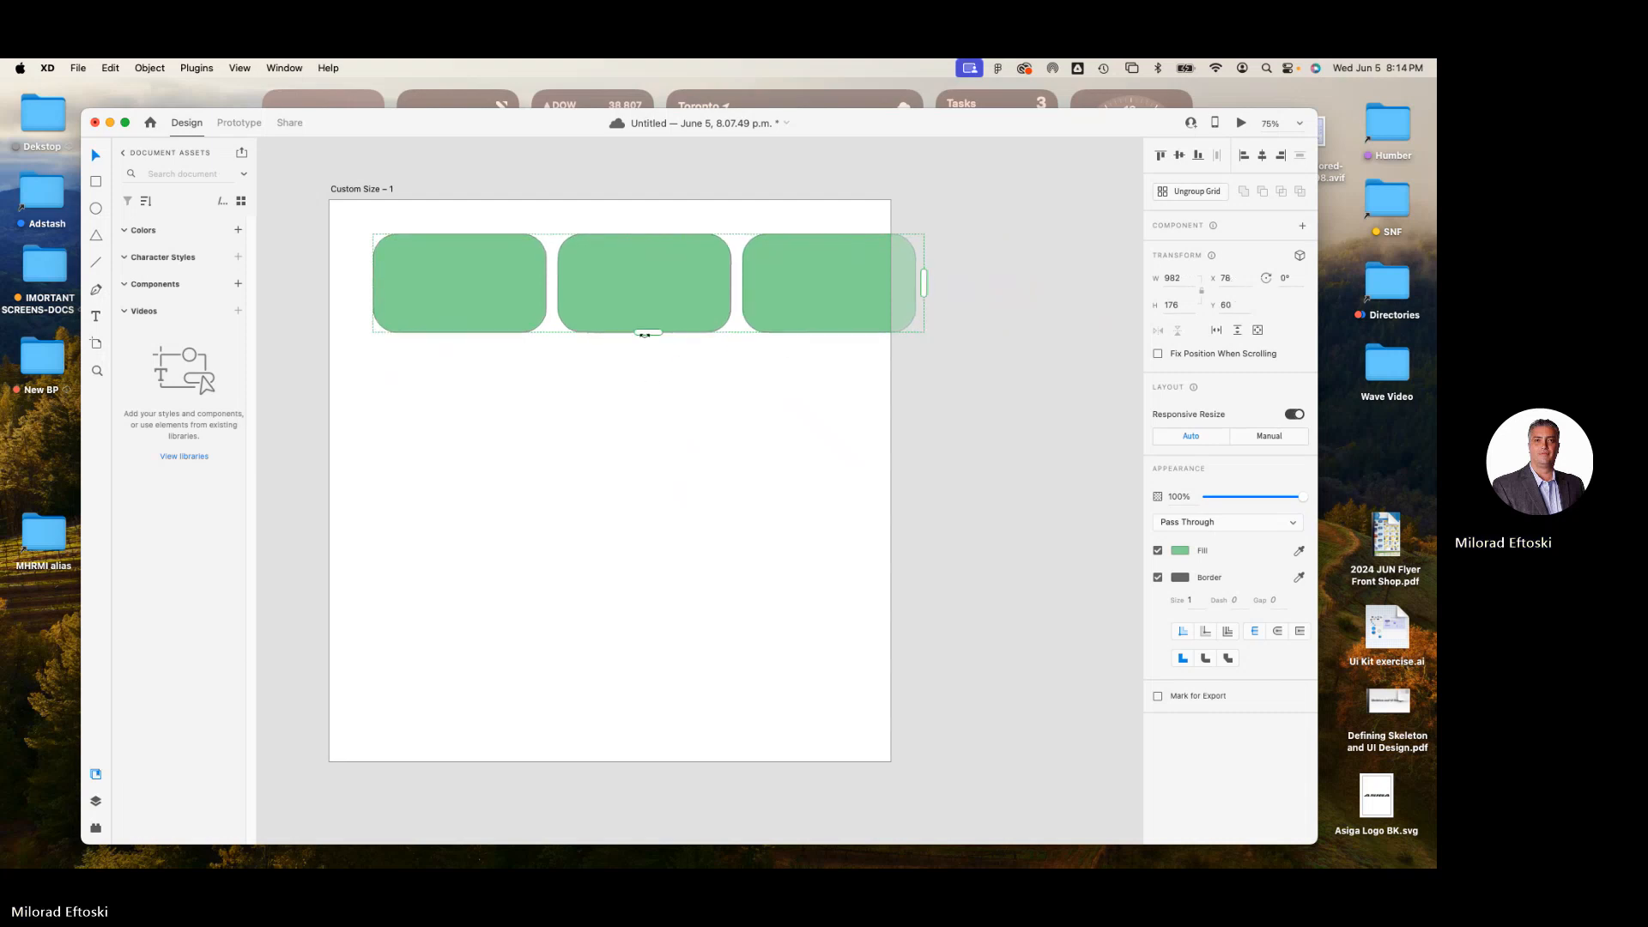
{"action": "left_click_drag", "start_coordinate": [647, 333], "coordinate": [671, 666]}
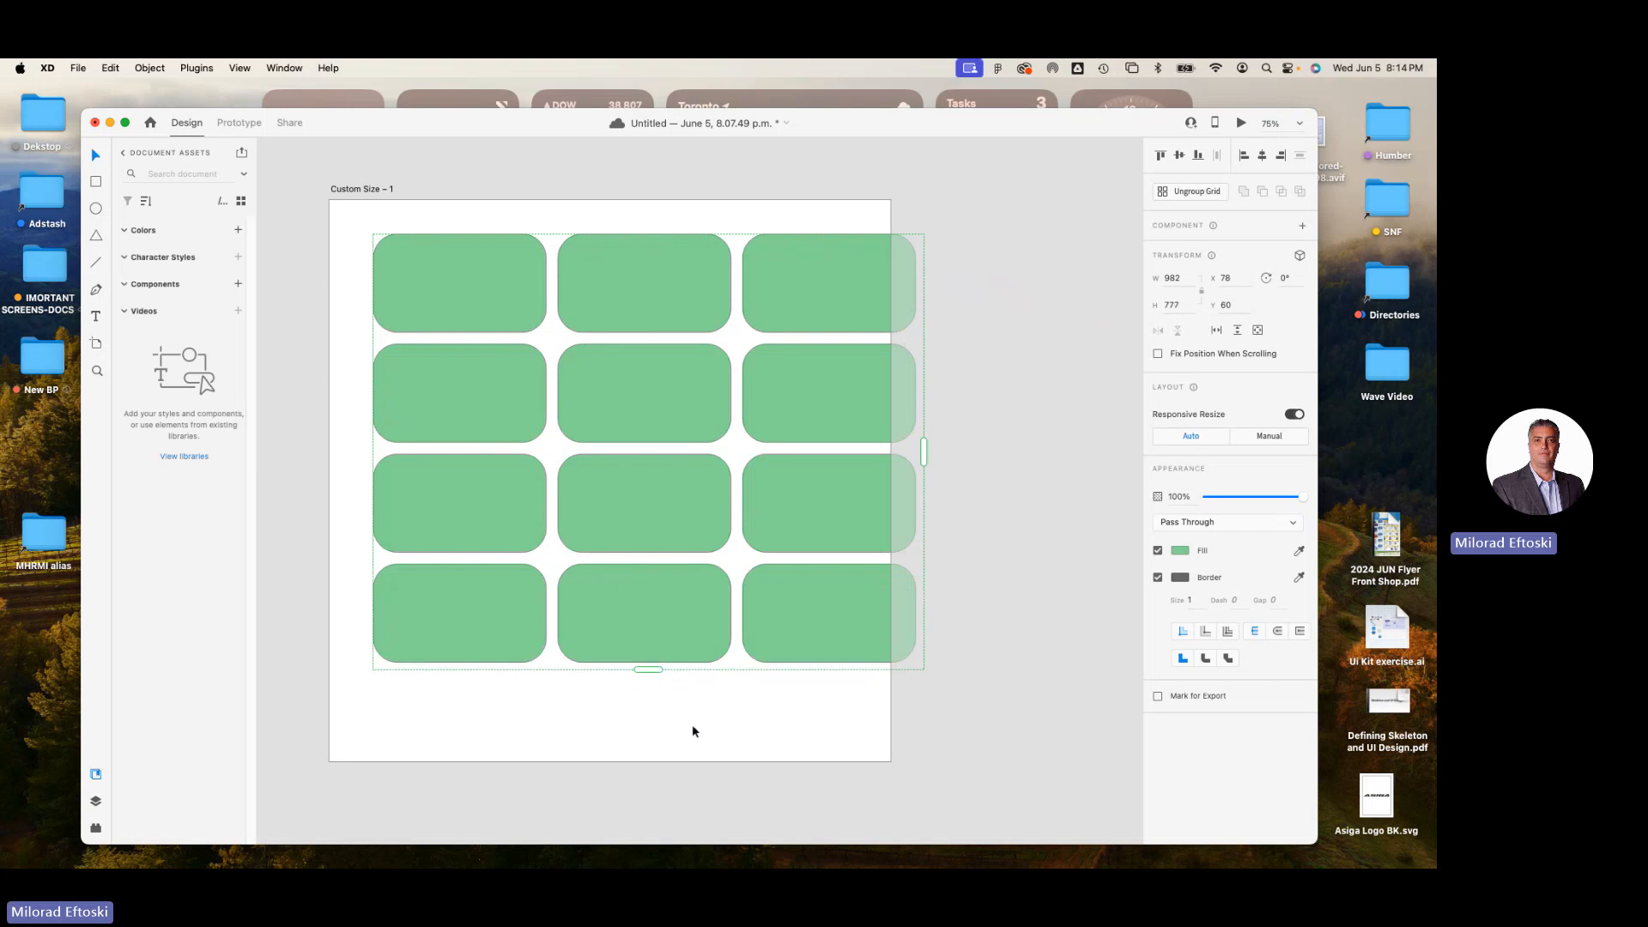
Widen the repeat grid's row gaps, narrow its column gaps to fit it inside the artboard, and ungroup it.
{"action": "left_click_drag", "start_coordinate": [666, 570], "coordinate": [611, 537]}
{"action": "left_click_drag", "start_coordinate": [596, 449], "coordinate": [702, 416]}
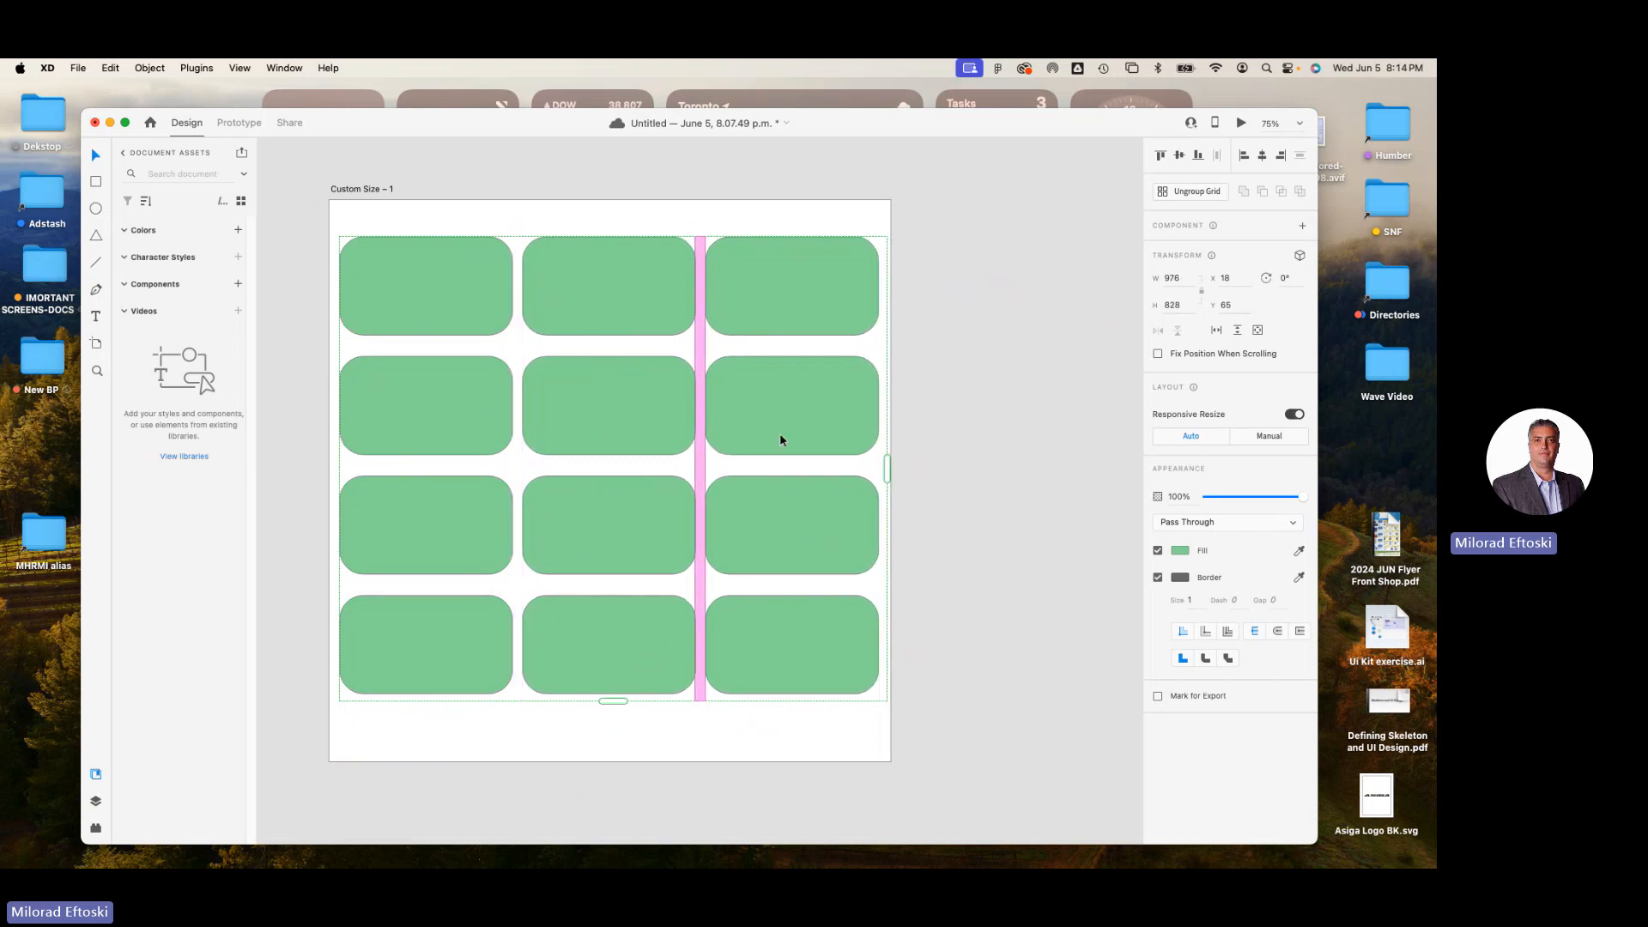
{"action": "left_click_drag", "start_coordinate": [813, 419], "coordinate": [814, 391]}
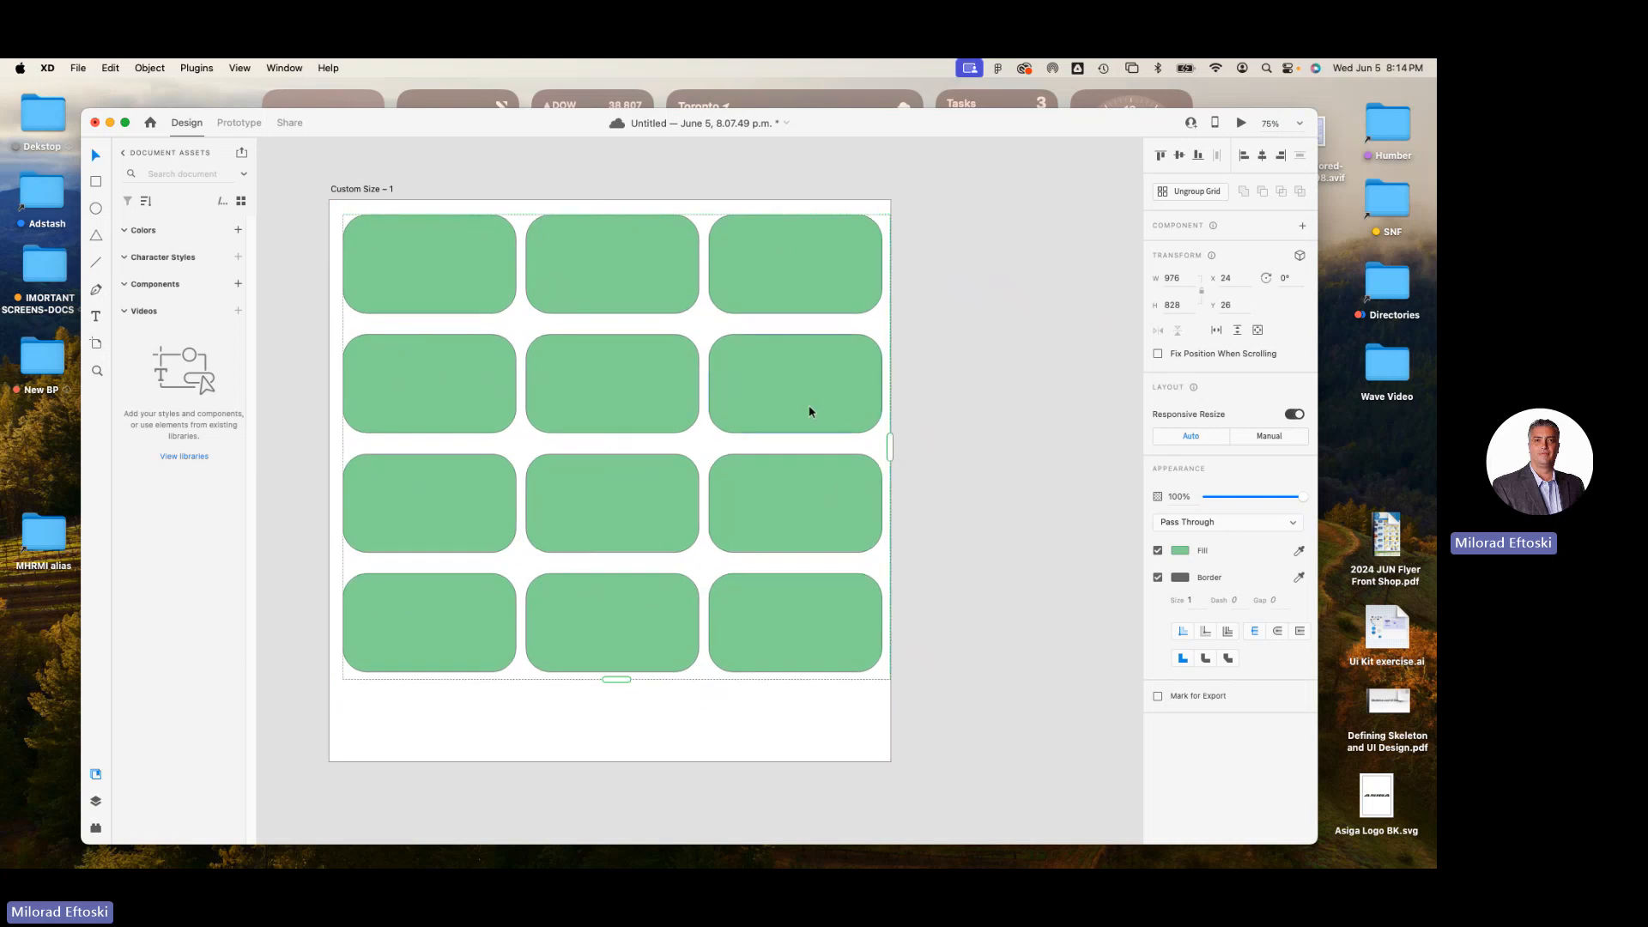
{"action": "left_click", "coordinate": [1196, 193]}
Try moving the upper three rectangles of the third column individually, and undo the moves.
{"action": "left_click_drag", "start_coordinate": [848, 278], "coordinate": [894, 249]}
{"action": "left_click_drag", "start_coordinate": [883, 424], "coordinate": [986, 451]}
{"action": "left_click_drag", "start_coordinate": [832, 481], "coordinate": [900, 507]}
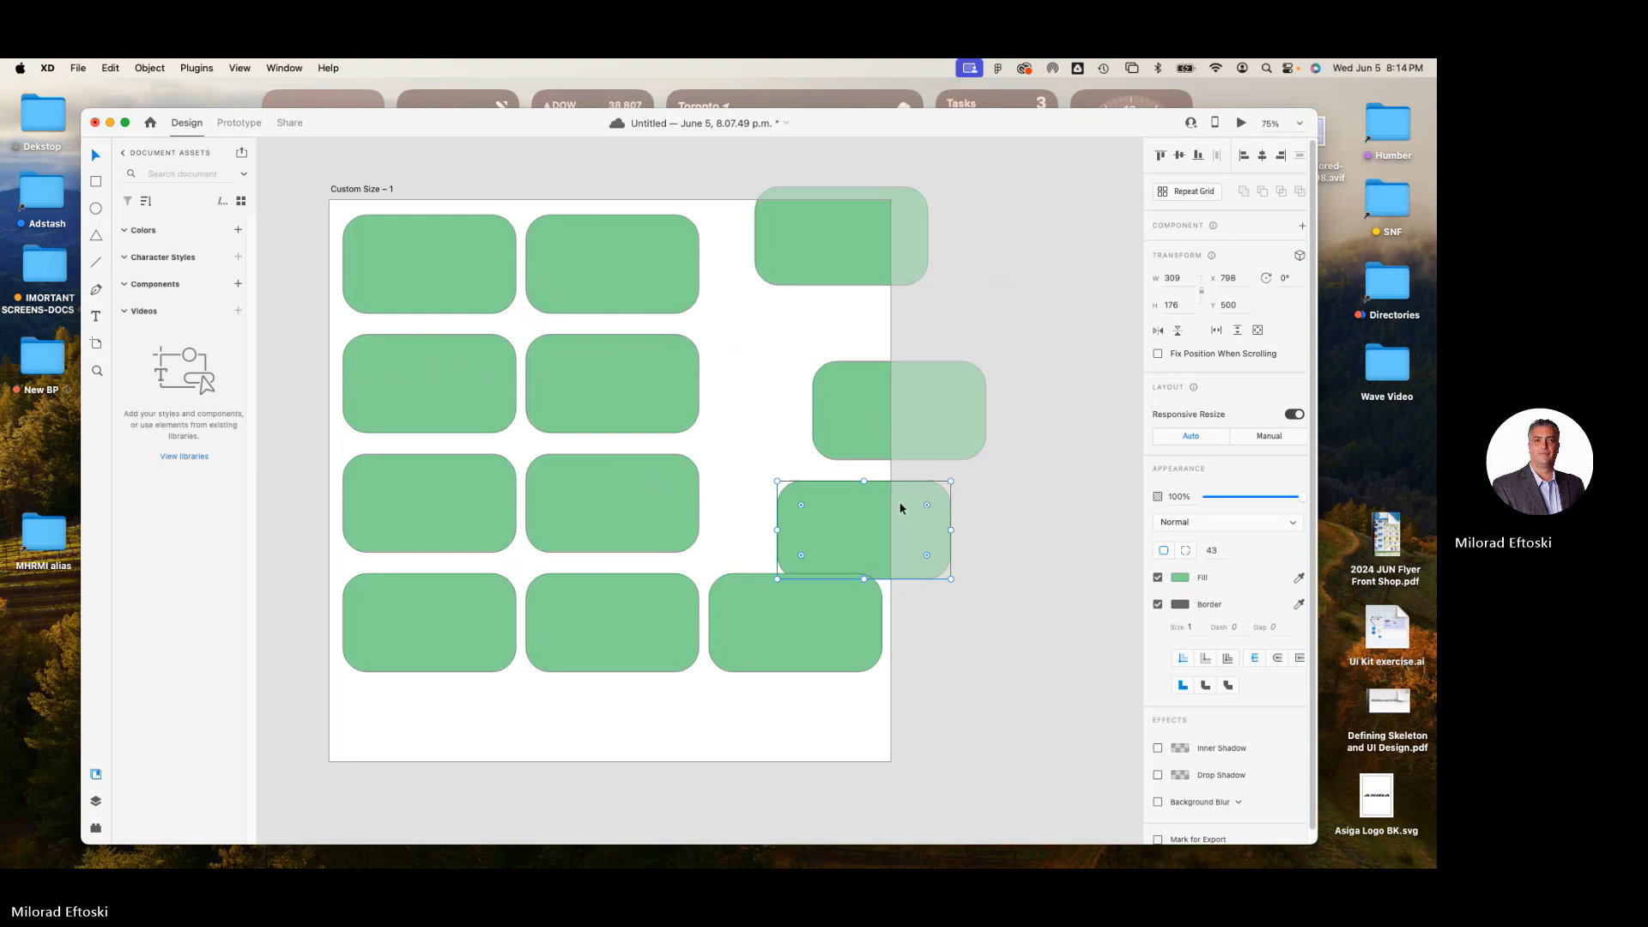
{"action": "key", "text": "super+z"}
{"action": "key", "text": "super+z"}
{"action": "key", "text": "super+z"}
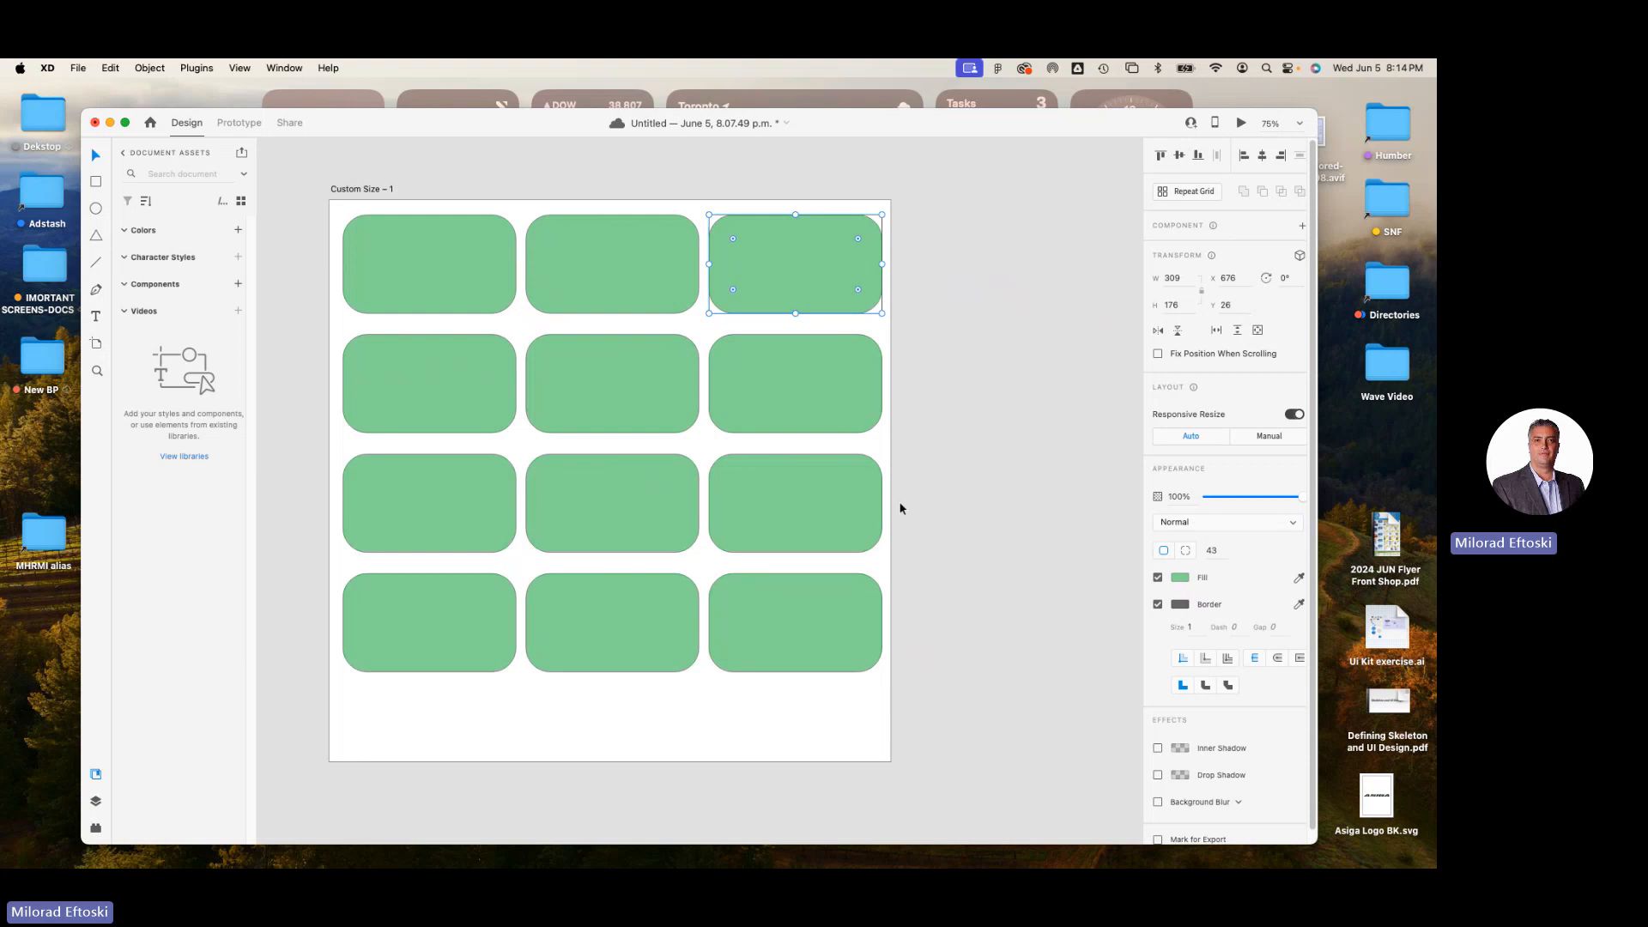
Delete all the rectangles except the one in the artboard's upper-left corner.
{"action": "left_click", "coordinate": [1004, 421]}
{"action": "left_click_drag", "start_coordinate": [930, 224], "coordinate": [615, 707]}
{"action": "key", "text": "Delete"}
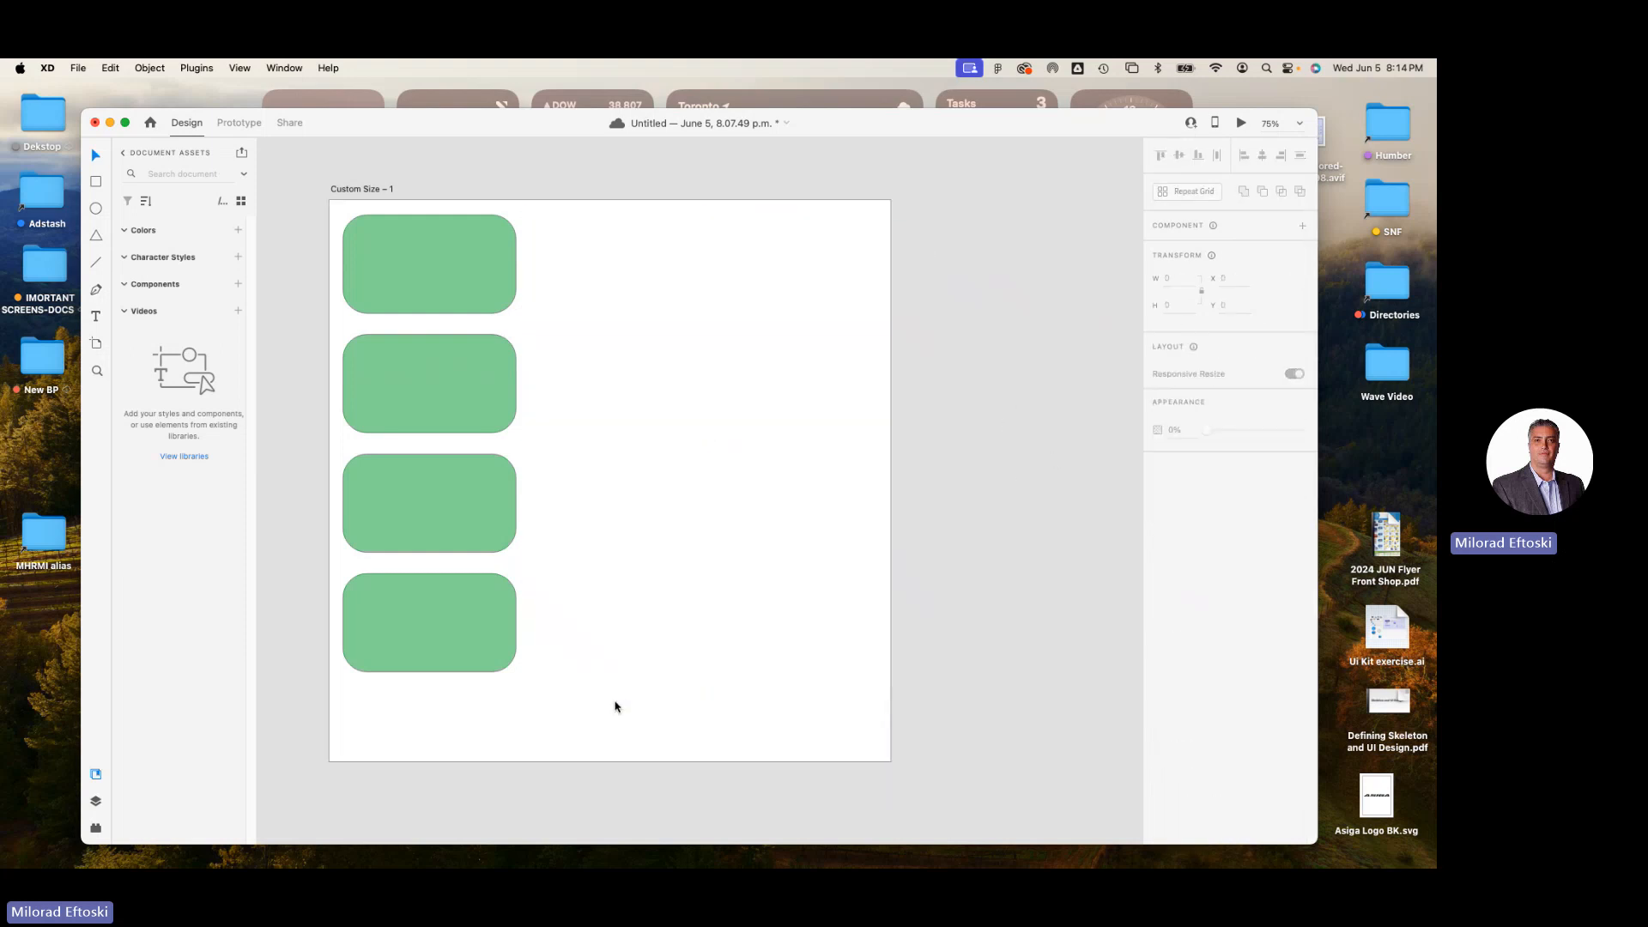
{"action": "left_click_drag", "start_coordinate": [570, 372], "coordinate": [398, 643]}
{"action": "key", "text": "Delete"}
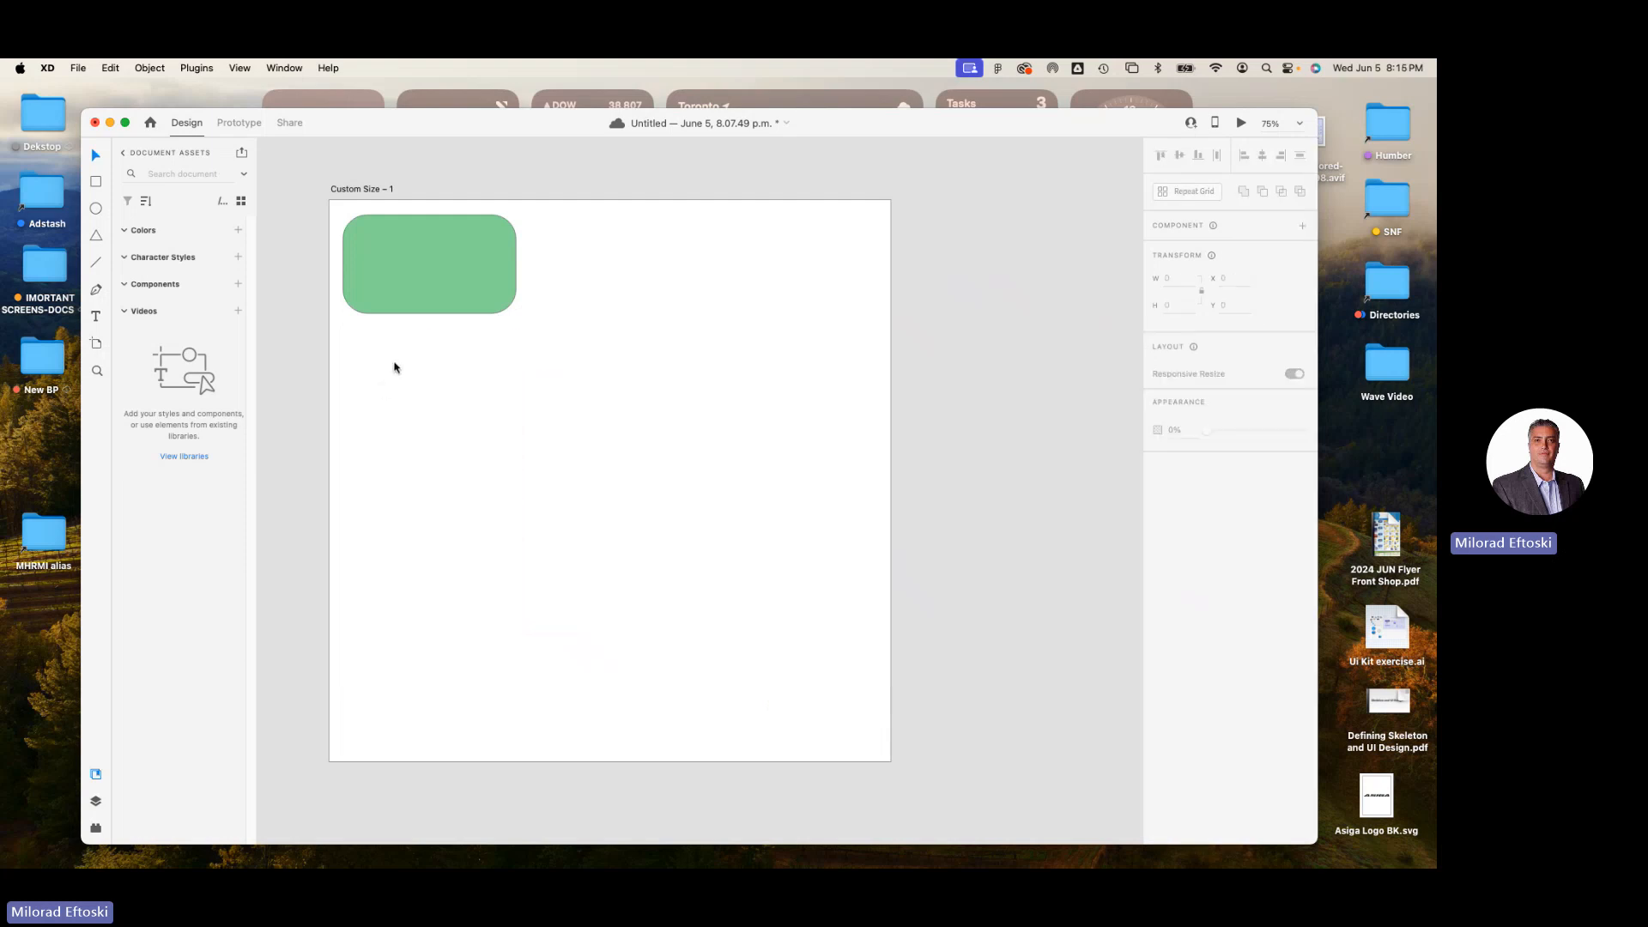
Move the remaining rectangle inward from the corner and set its width to 400 and height to 250.
{"action": "left_click_drag", "start_coordinate": [419, 311], "coordinate": [468, 338]}
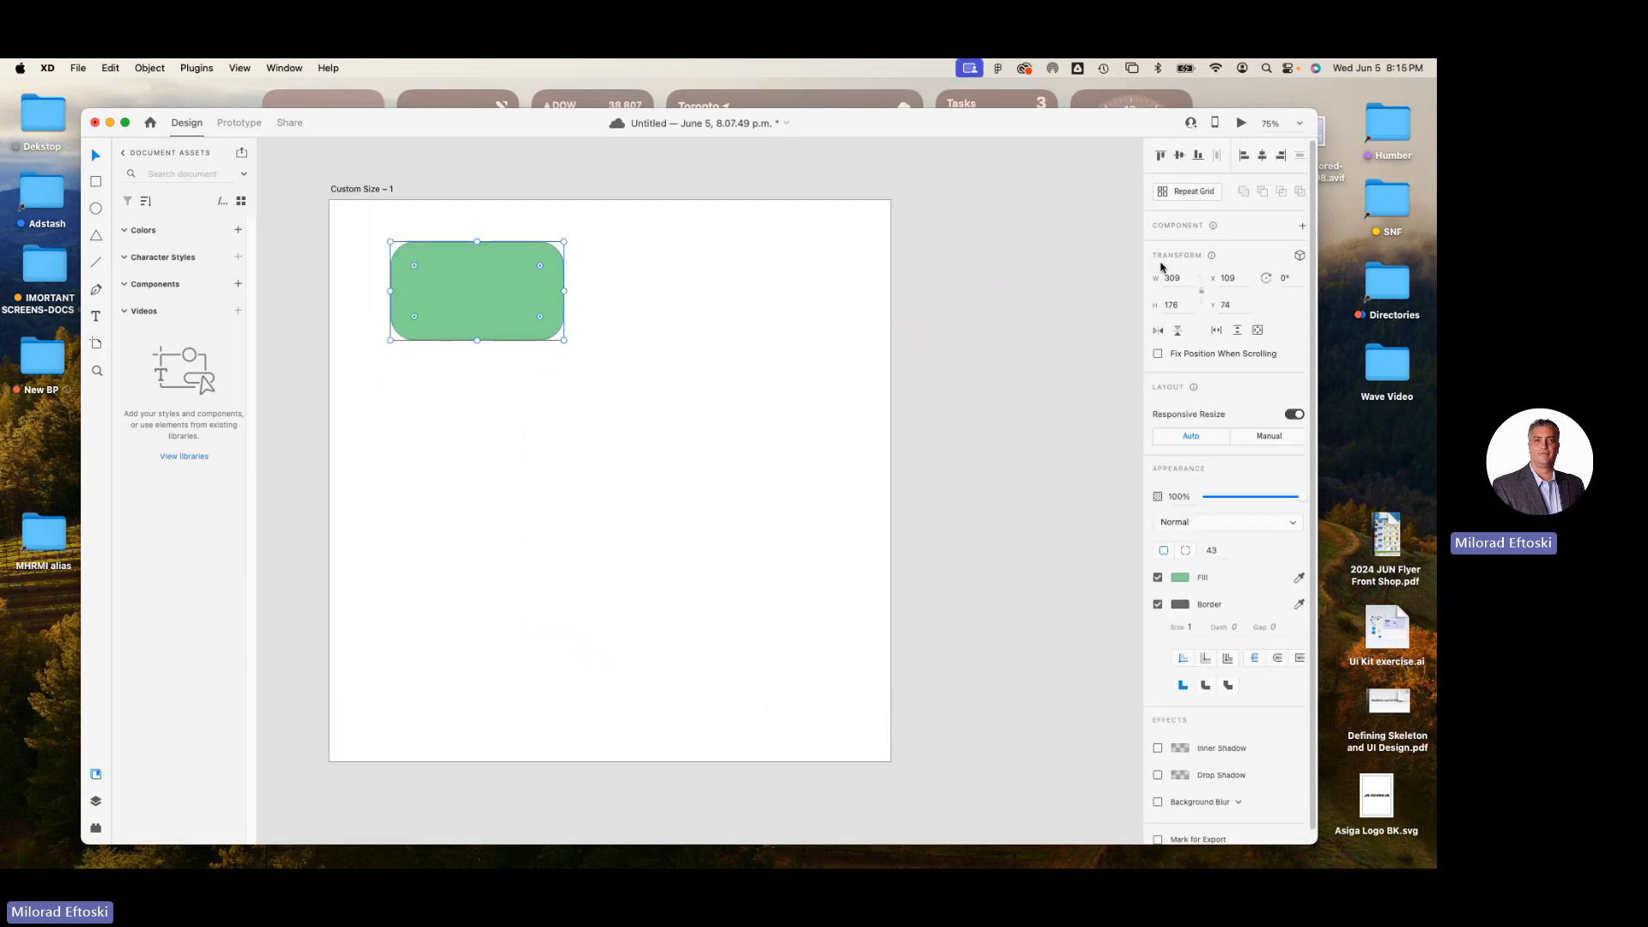
{"action": "left_click", "coordinate": [1181, 279]}
{"action": "type", "text": "400"}
{"action": "key", "text": "Tab"}
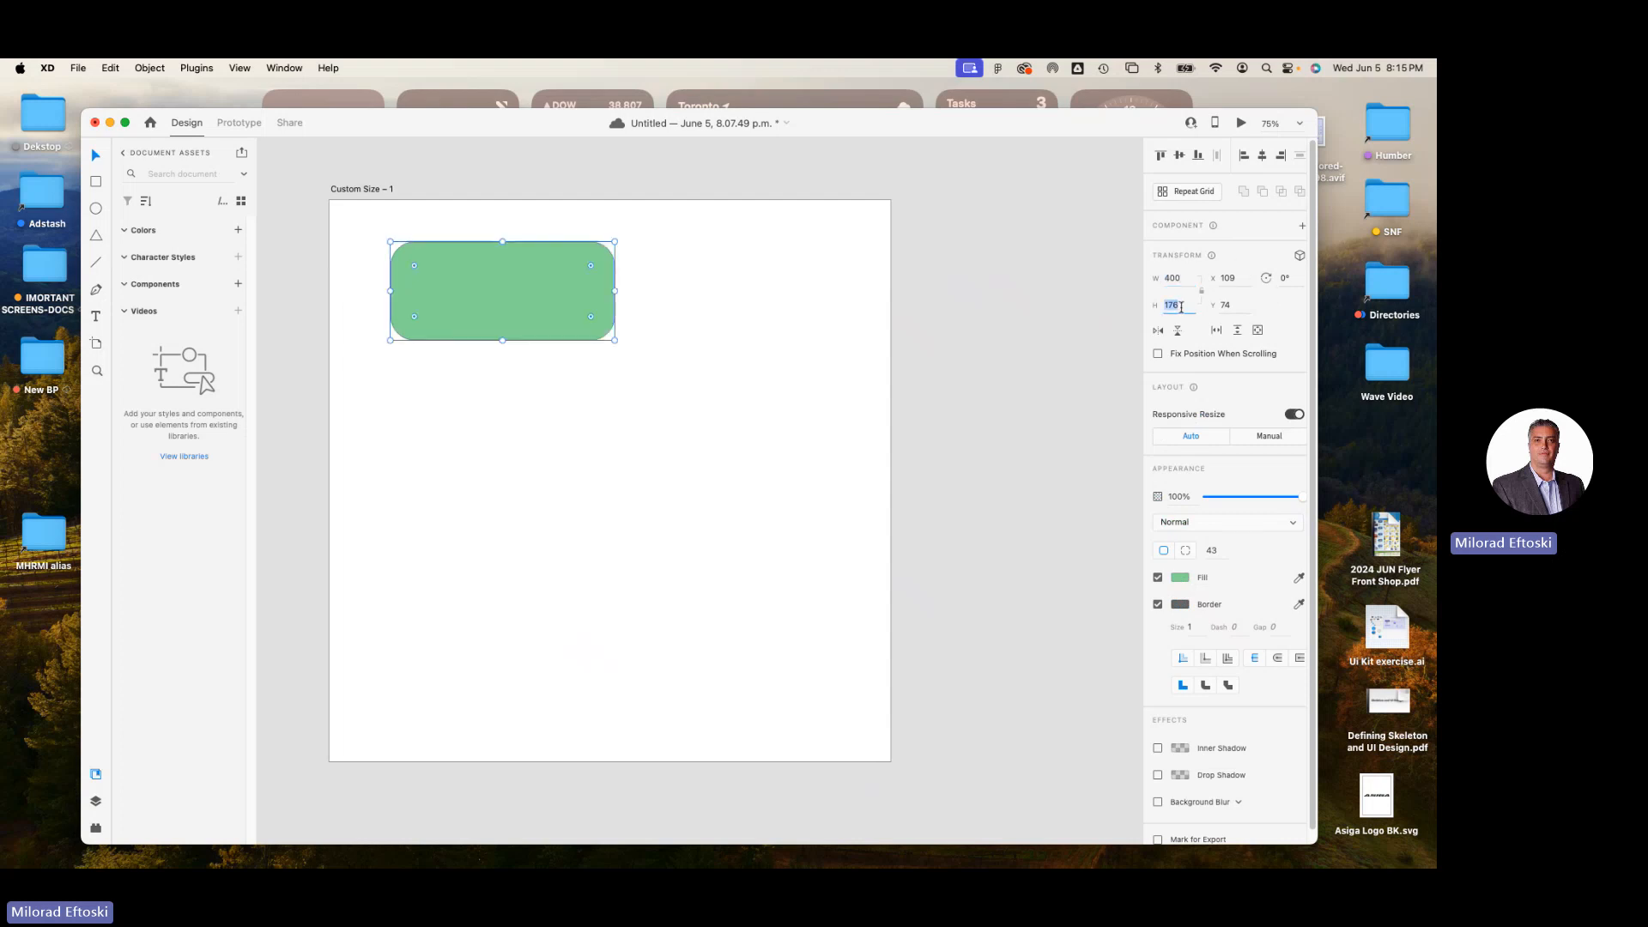
{"action": "type", "text": "250"}
{"action": "key", "text": "Return"}
{"action": "mouse_move", "coordinate": [563, 322]}
{"action": "left_mouse_down"}
{"action": "mouse_move", "coordinate": [584, 338]}
{"action": "mouse_move", "coordinate": [568, 330]}
{"action": "left_mouse_up"}
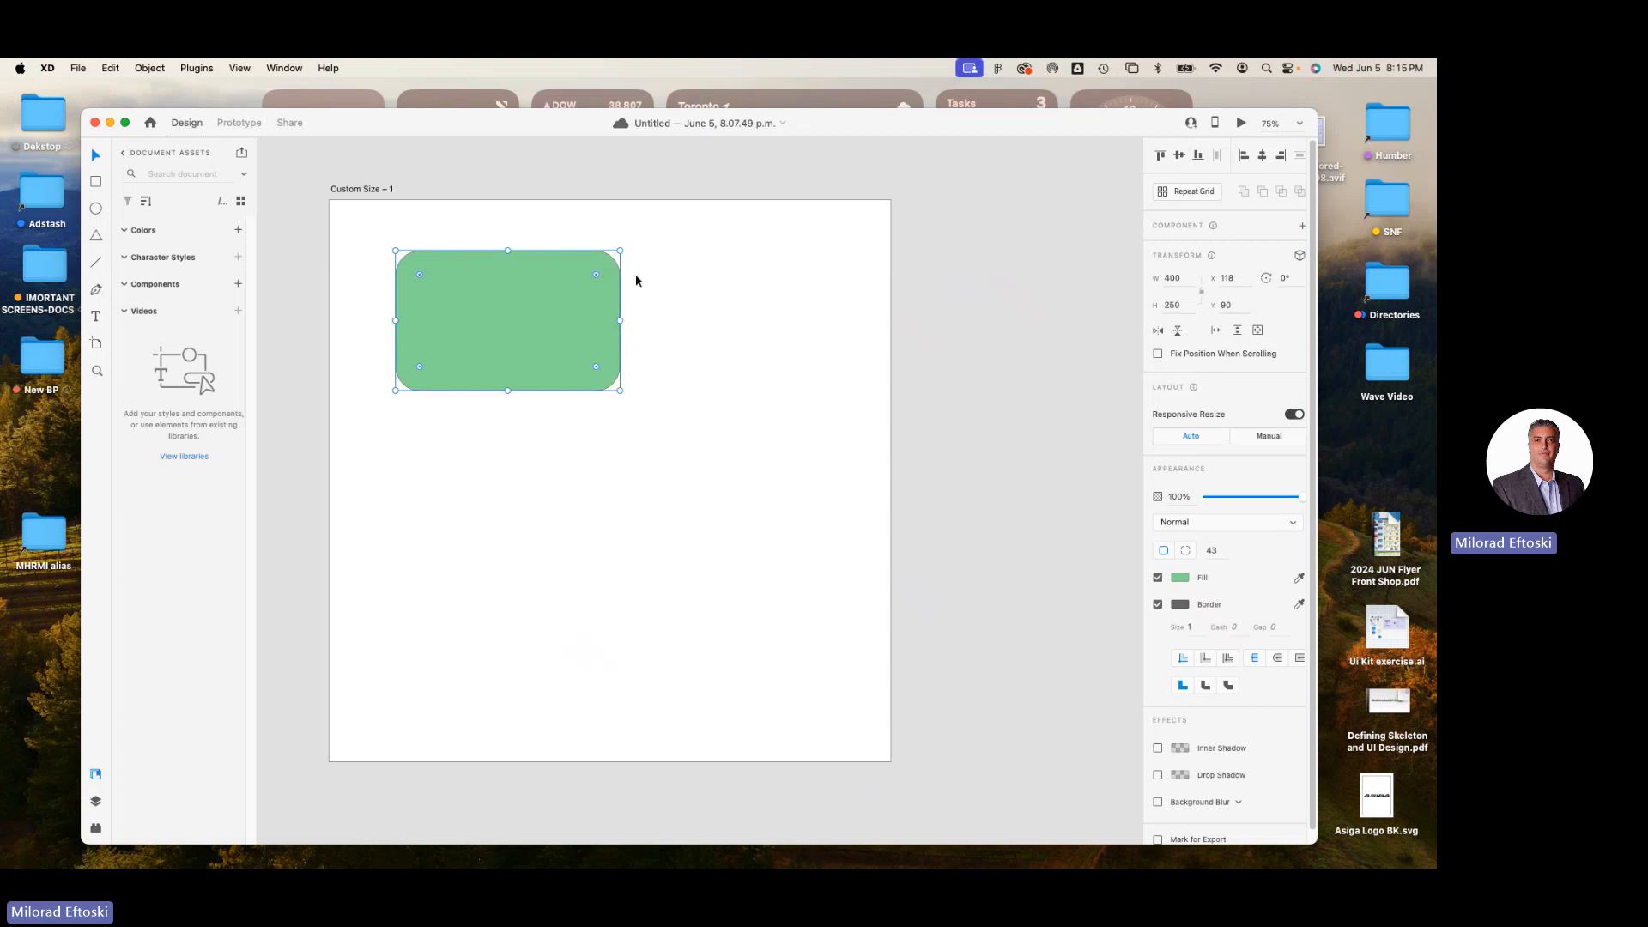
{"action": "left_click_drag", "start_coordinate": [526, 312], "coordinate": [562, 298]}
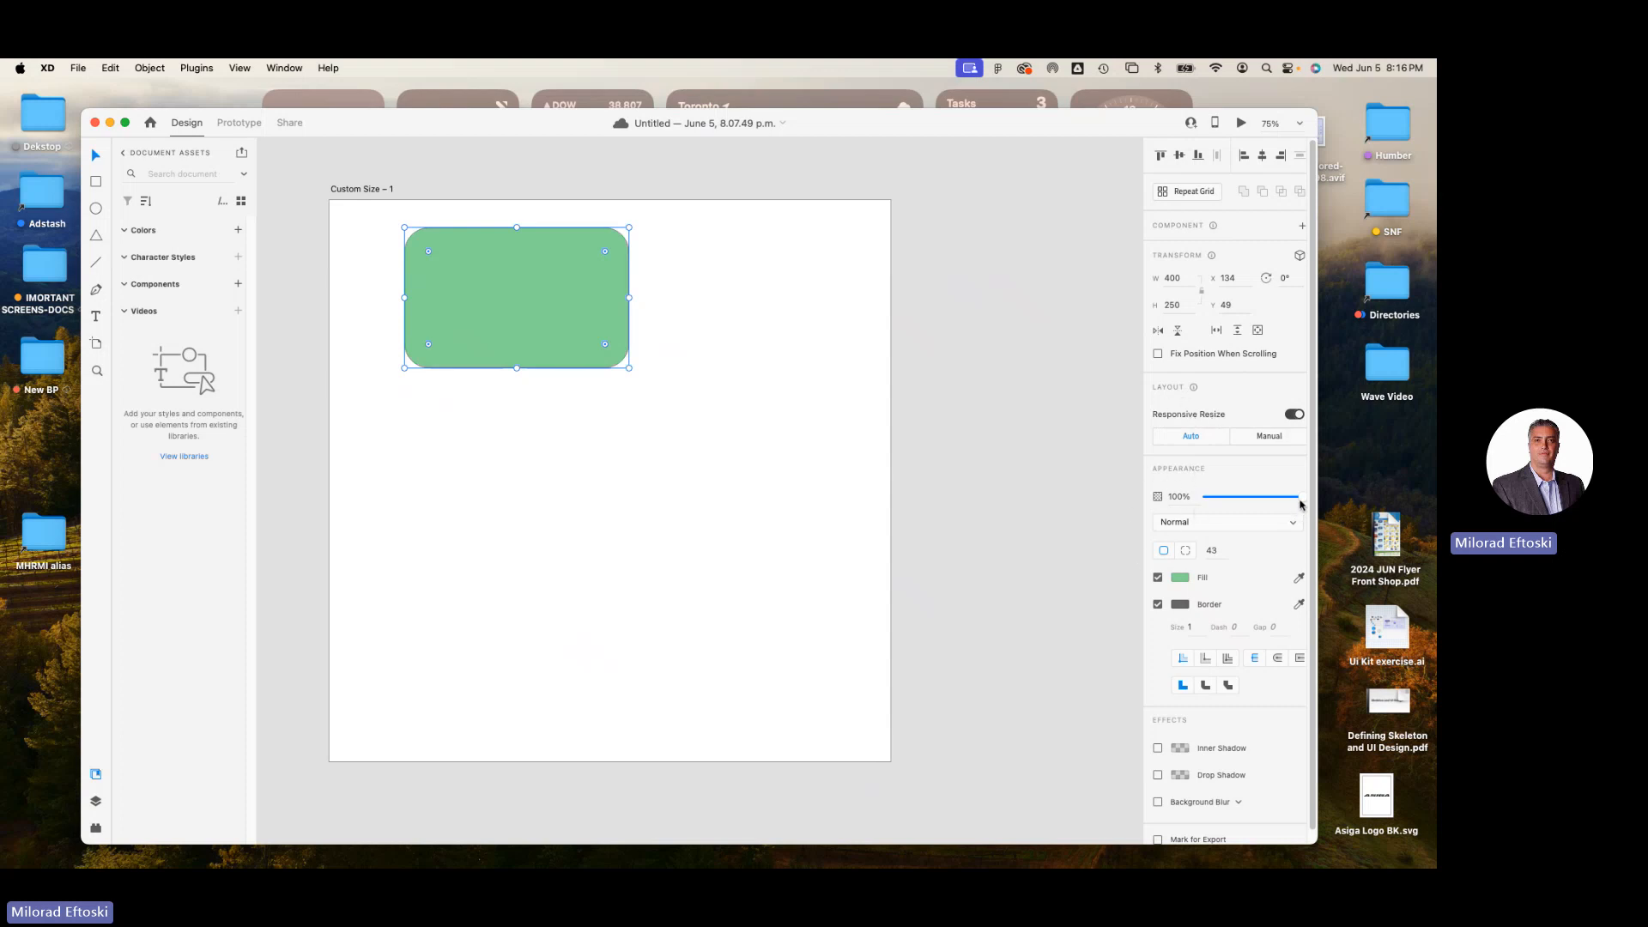
Try lowering the rectangle's opacity to about 62% and restore it to 100%.
{"action": "left_click_drag", "start_coordinate": [1300, 497], "coordinate": [1266, 496]}
{"action": "left_click_drag", "start_coordinate": [588, 318], "coordinate": [589, 254]}
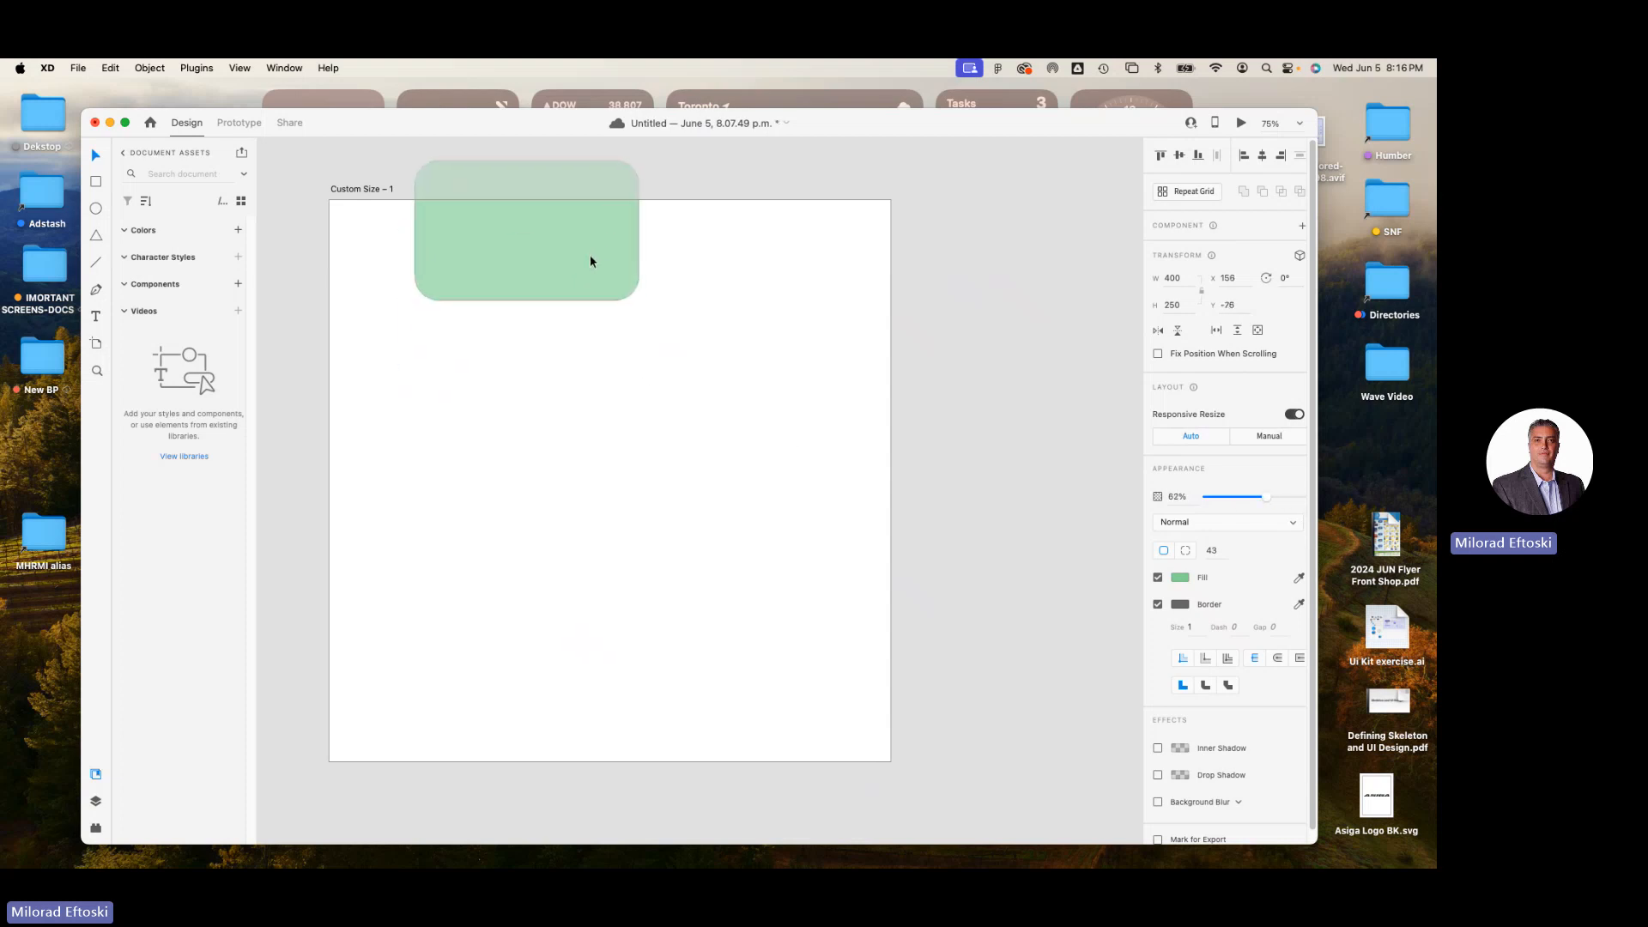
{"action": "left_click_drag", "start_coordinate": [1266, 496], "coordinate": [1362, 502]}
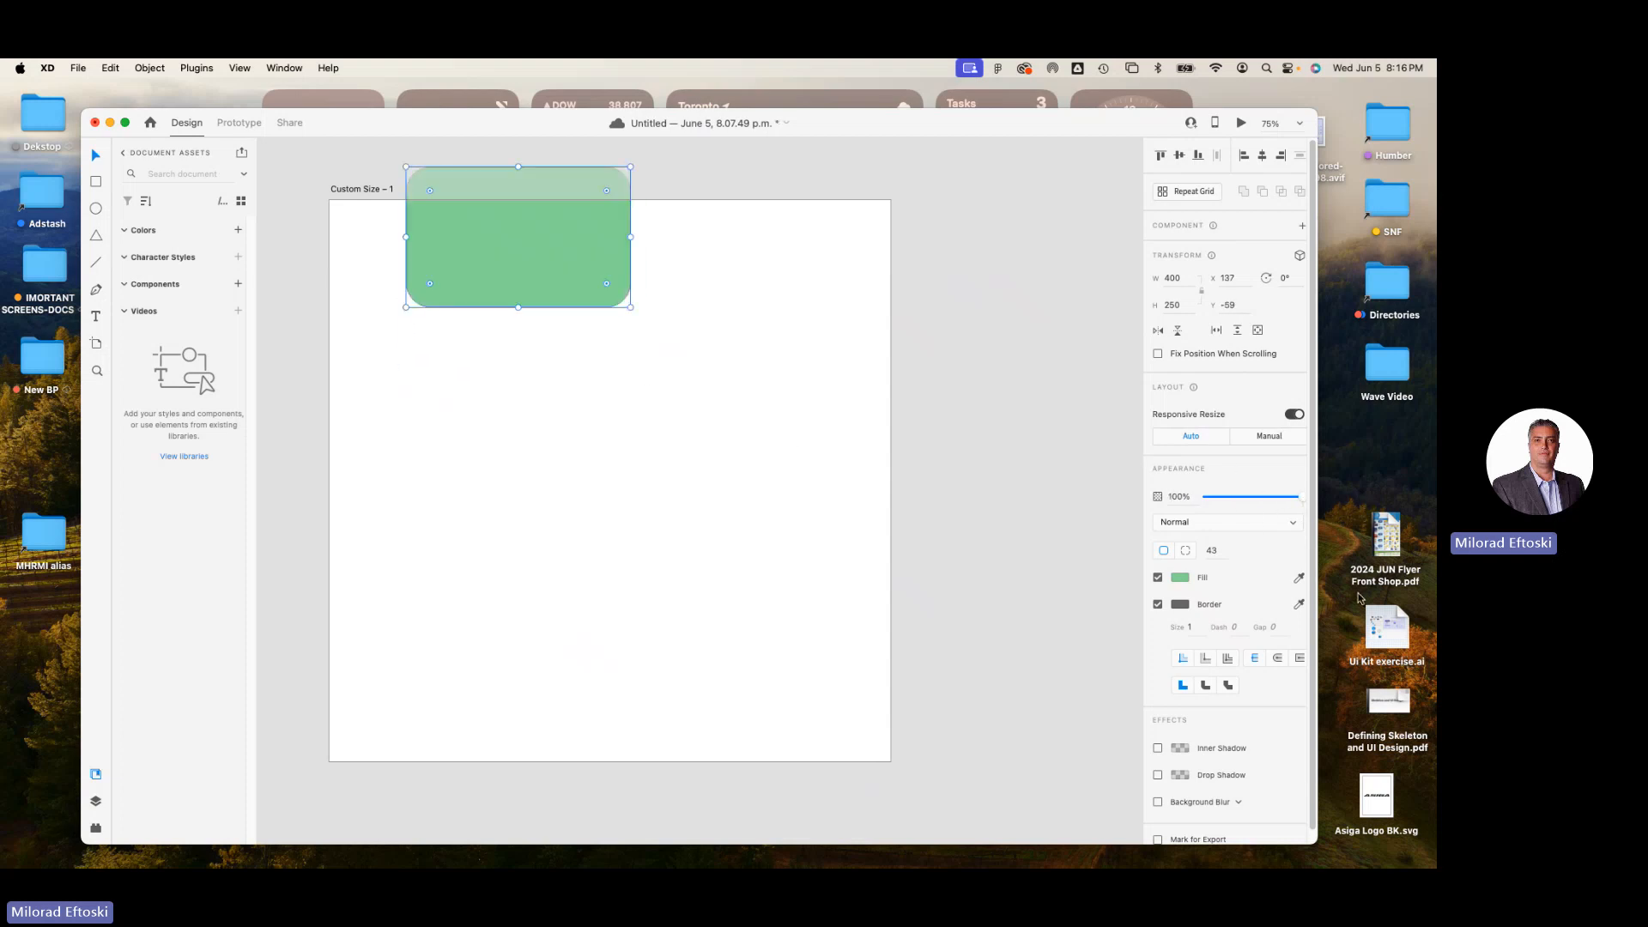
Set the rectangle's corner radius to 40.
{"action": "left_click", "coordinate": [1214, 552]}
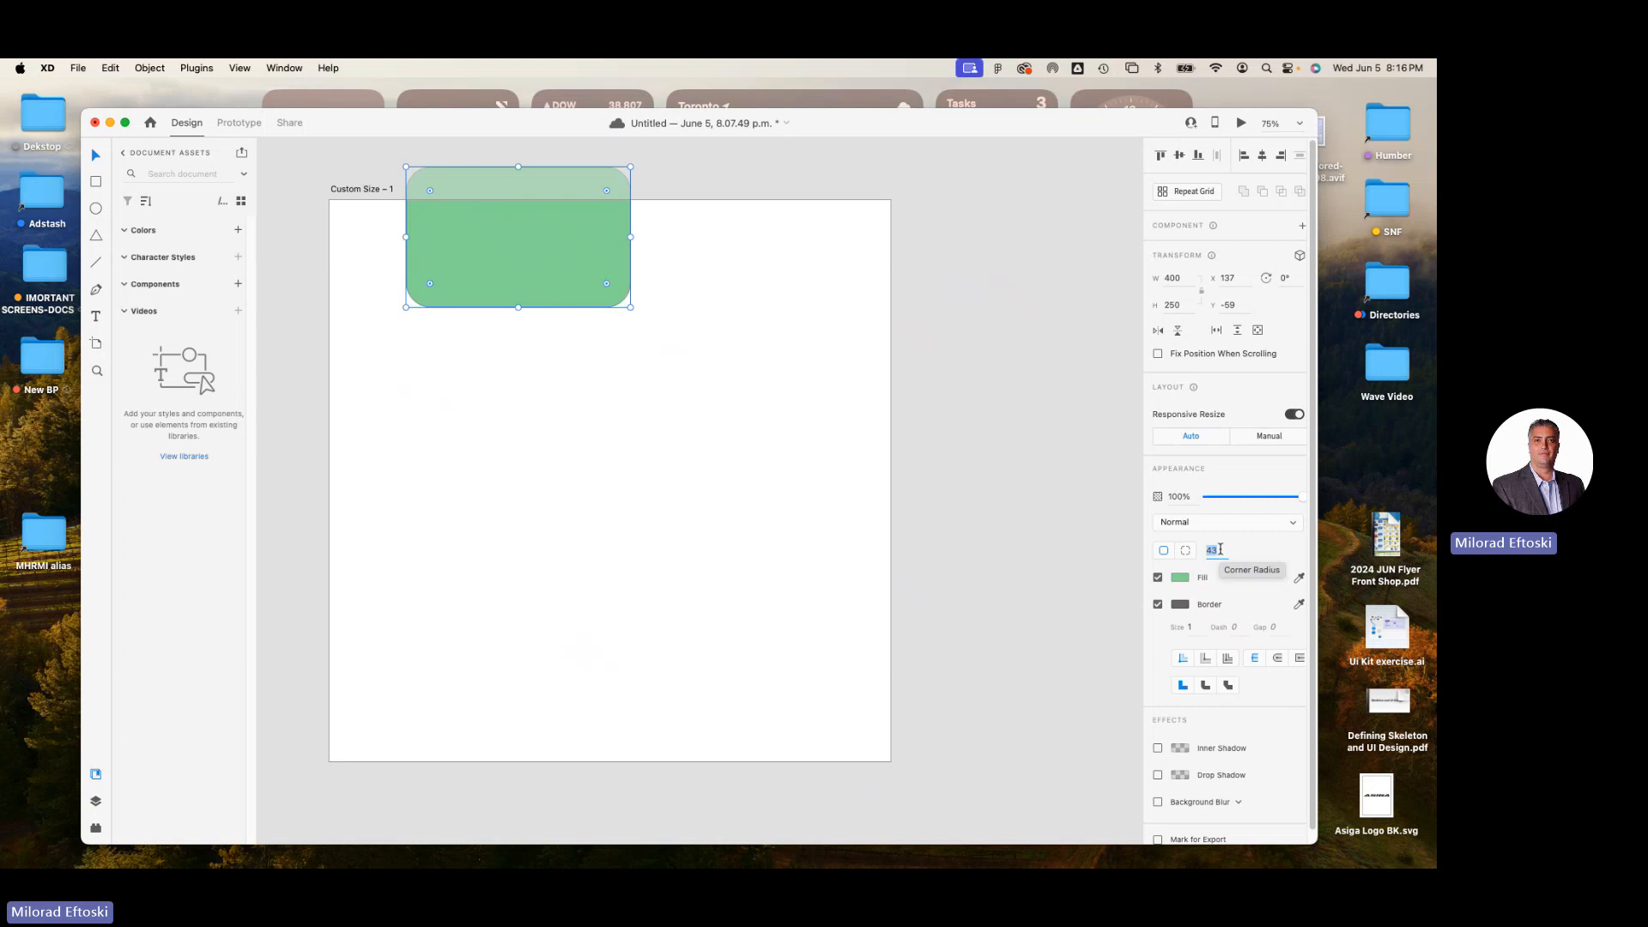
{"action": "type", "text": "40"}
{"action": "key", "text": "Return"}
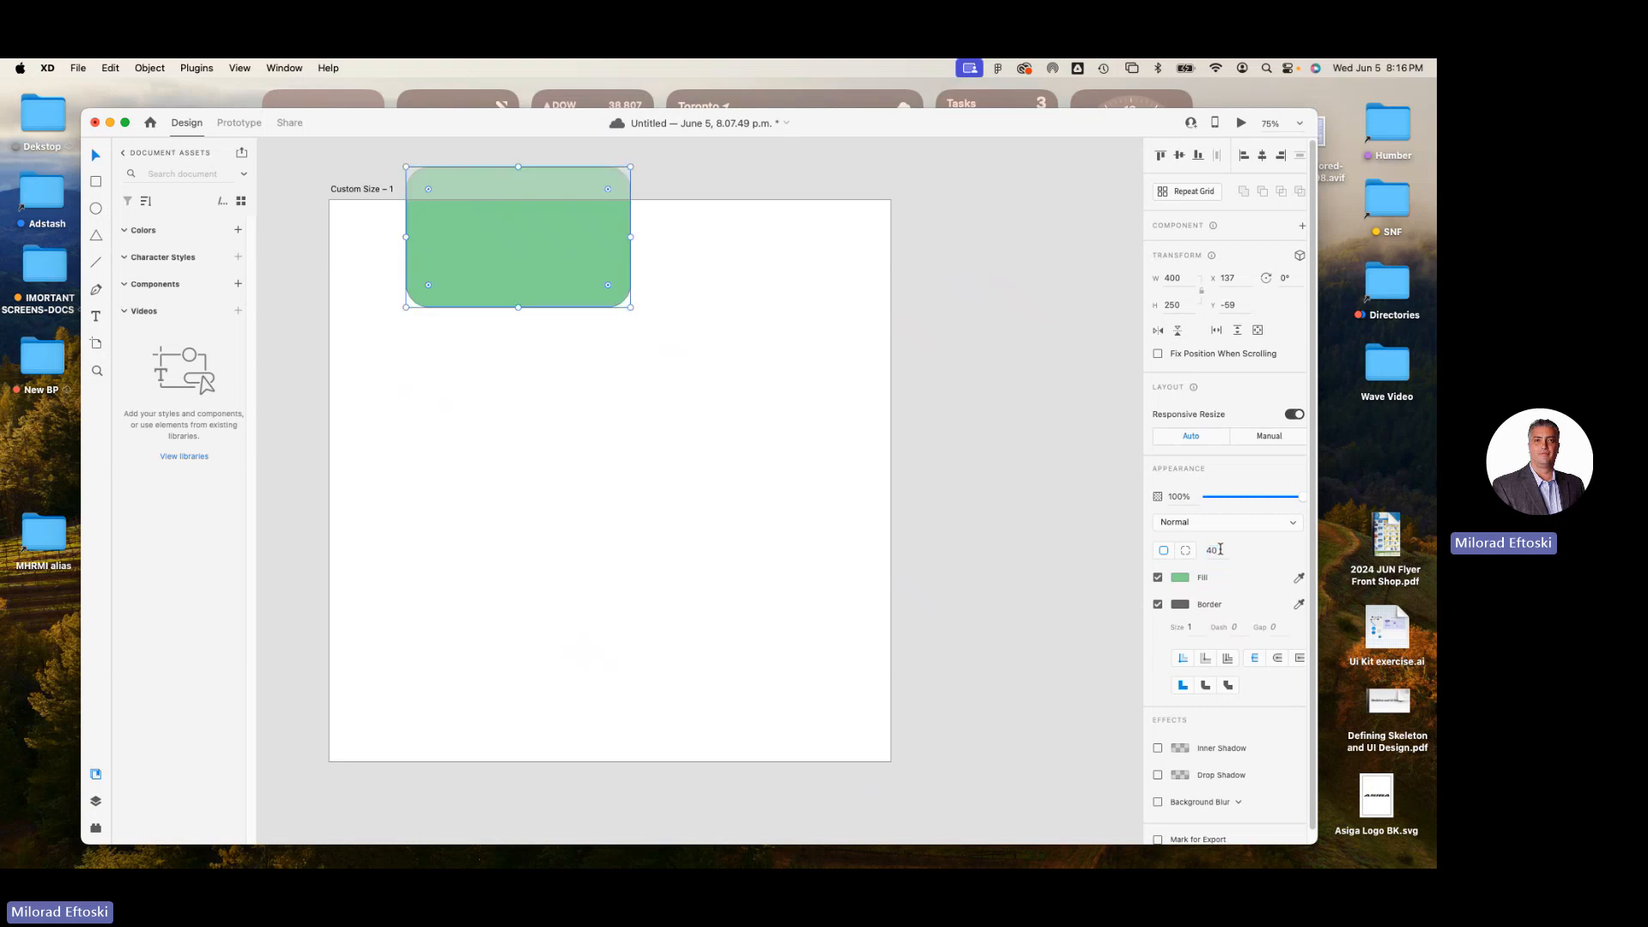
Try linear and radial gradient fills, give the rectangle a rotated angular gradient, and move it back inside the artboard.
{"action": "left_click", "coordinate": [1181, 579]}
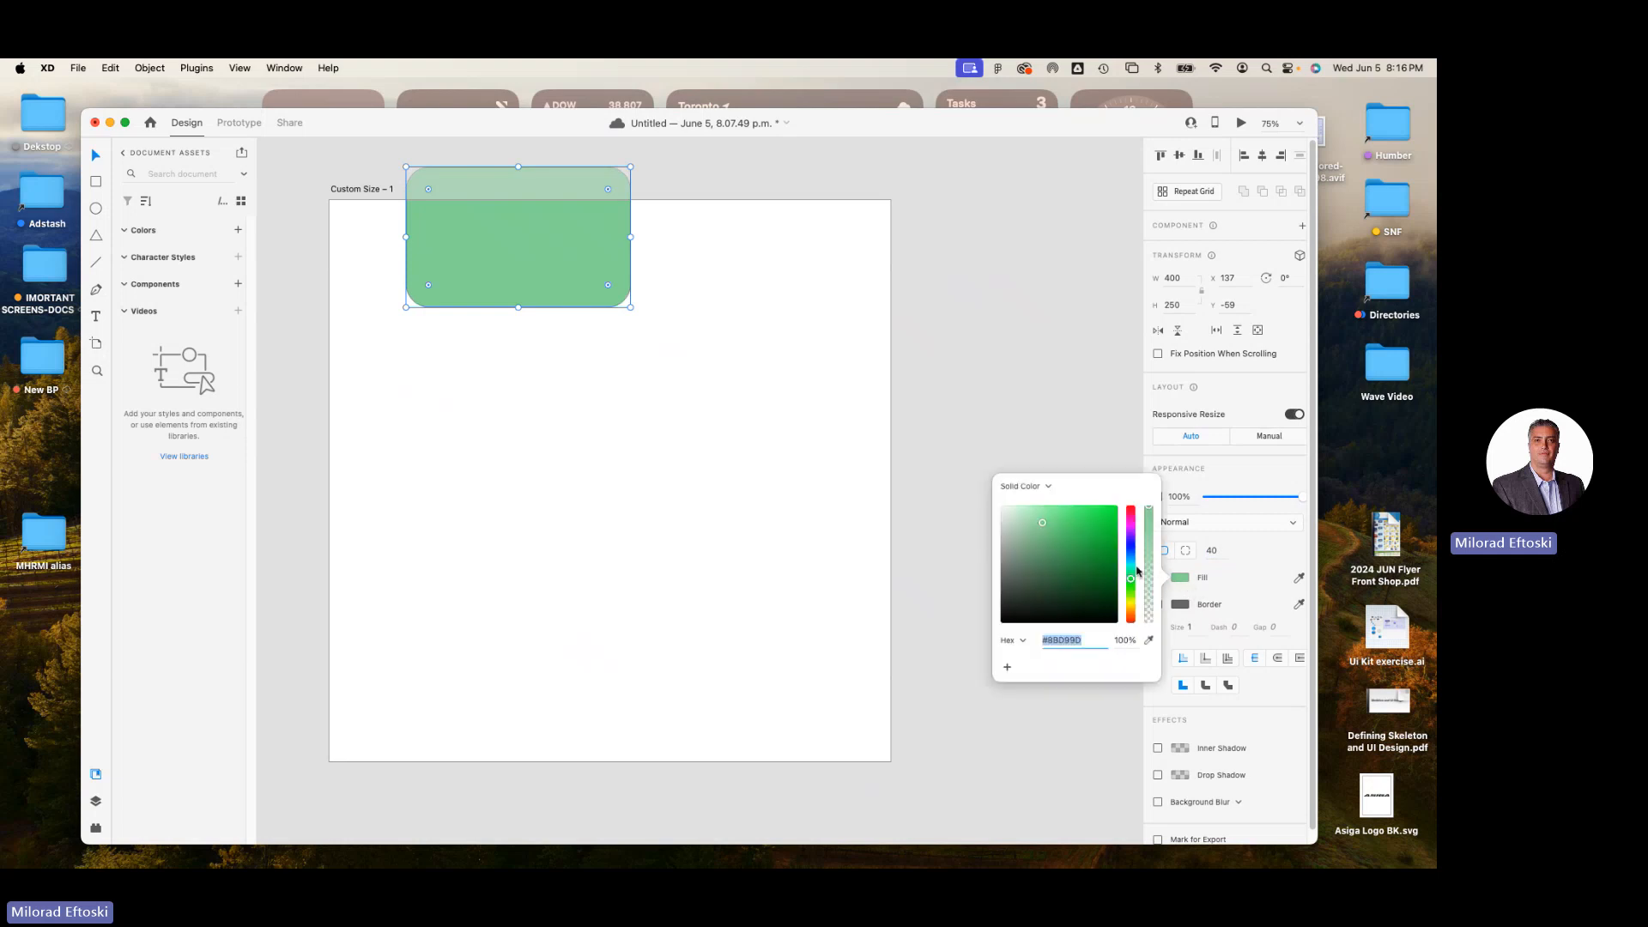
{"action": "left_click", "coordinate": [1049, 487]}
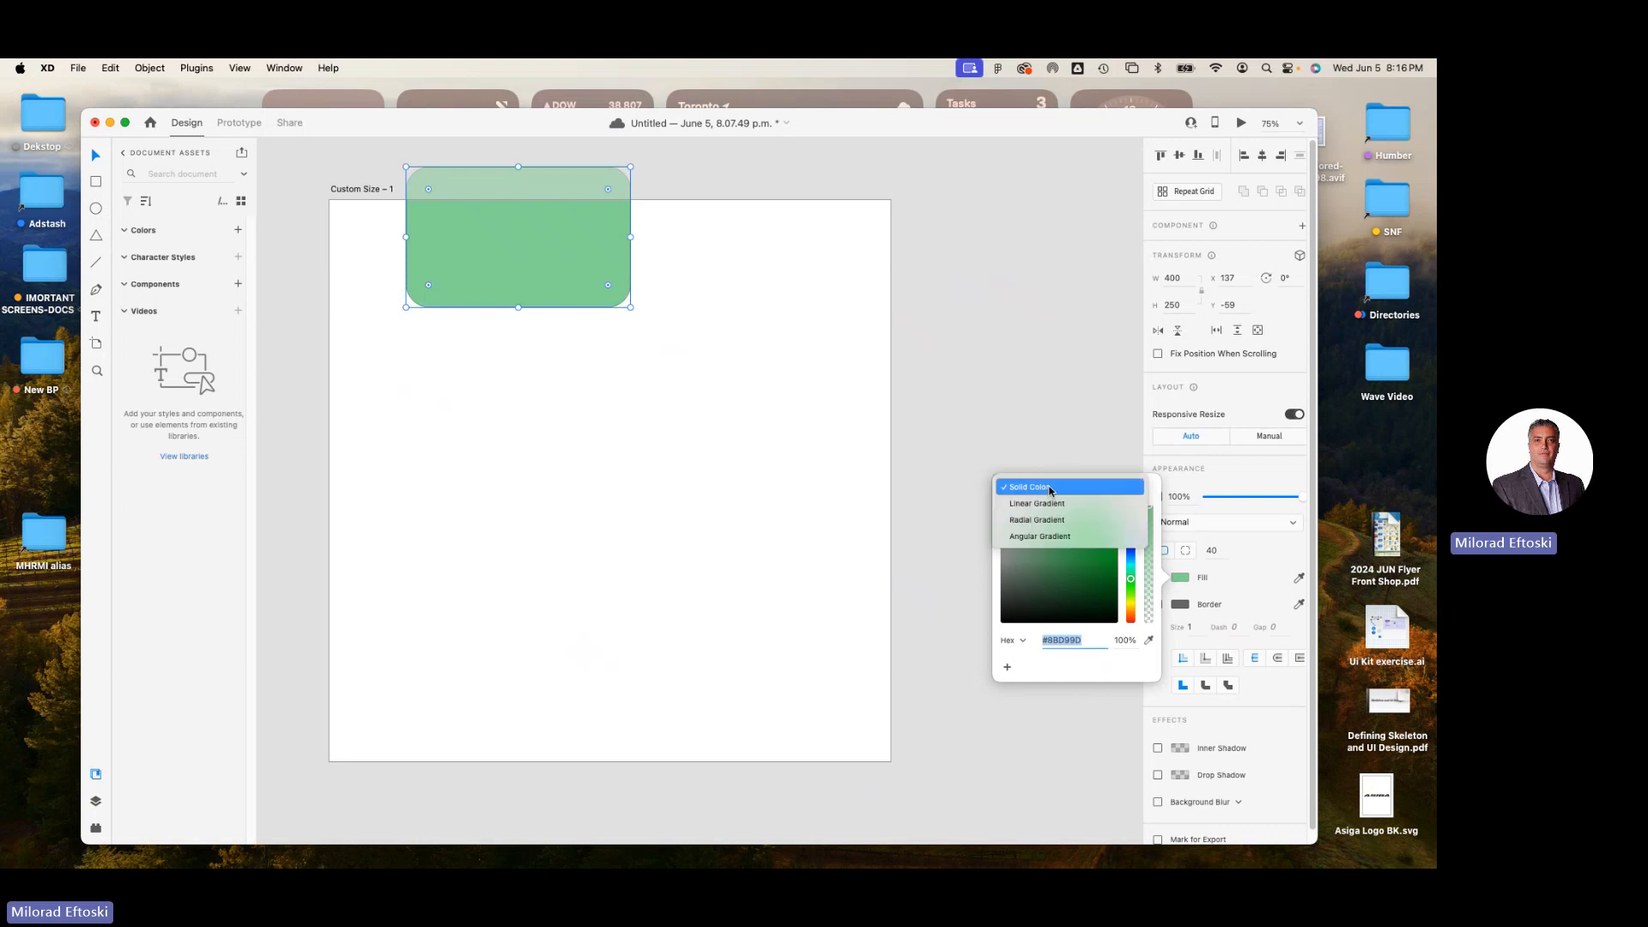
{"action": "left_click", "coordinate": [1044, 506]}
{"action": "left_click", "coordinate": [1052, 480]}
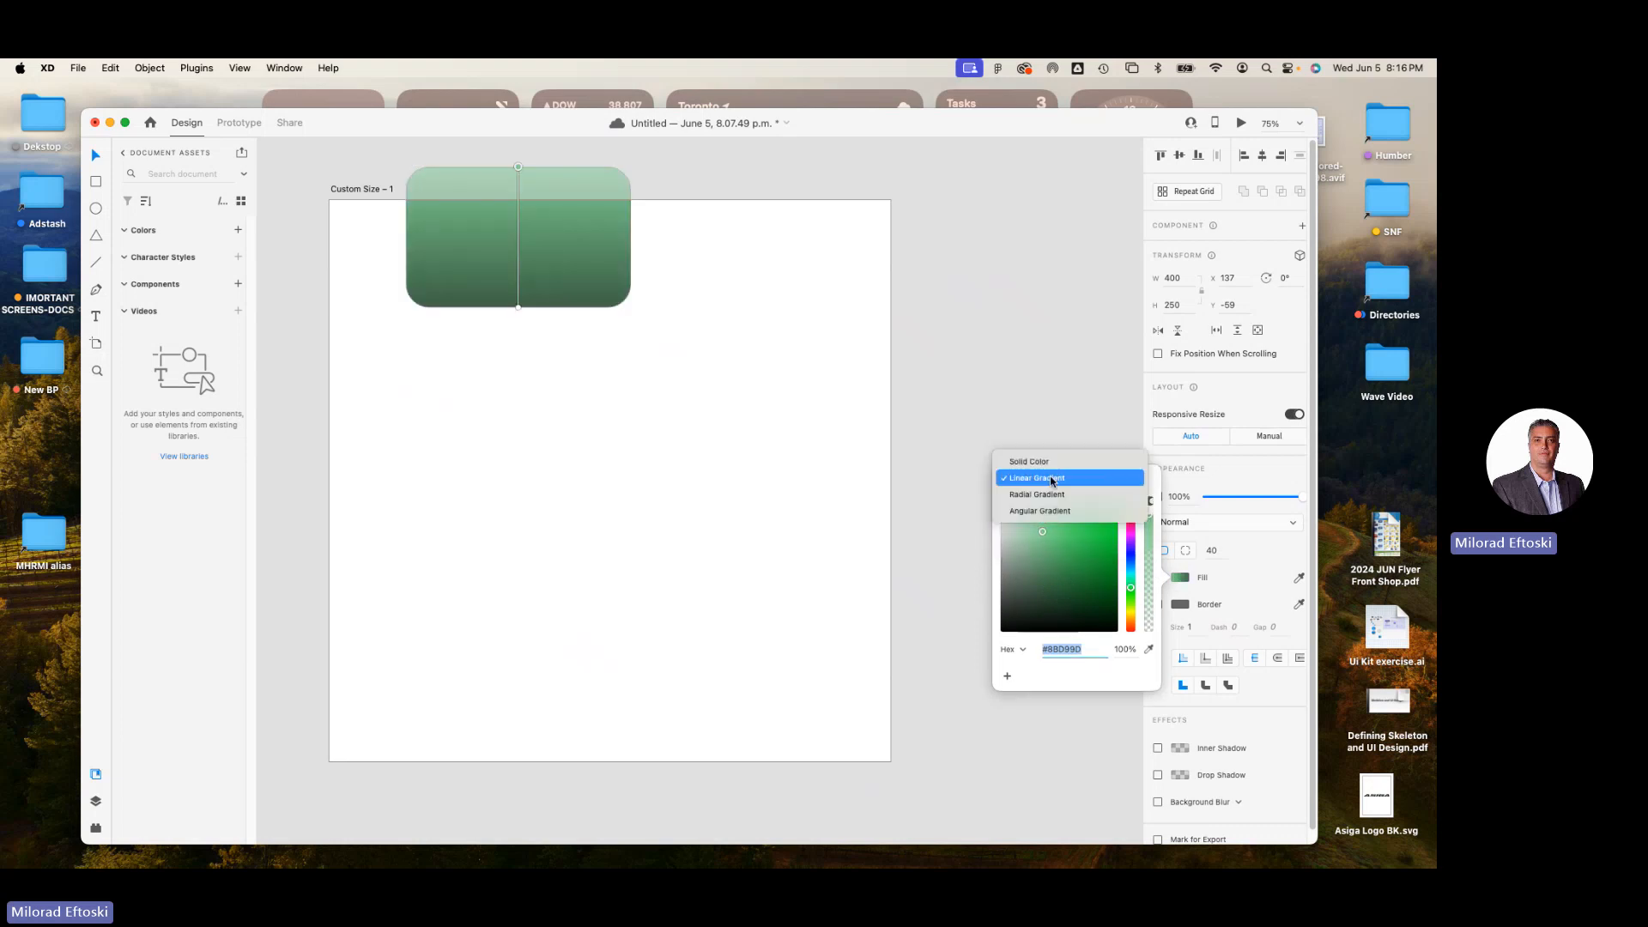
{"action": "left_click", "coordinate": [1054, 494]}
{"action": "left_click", "coordinate": [1052, 480]}
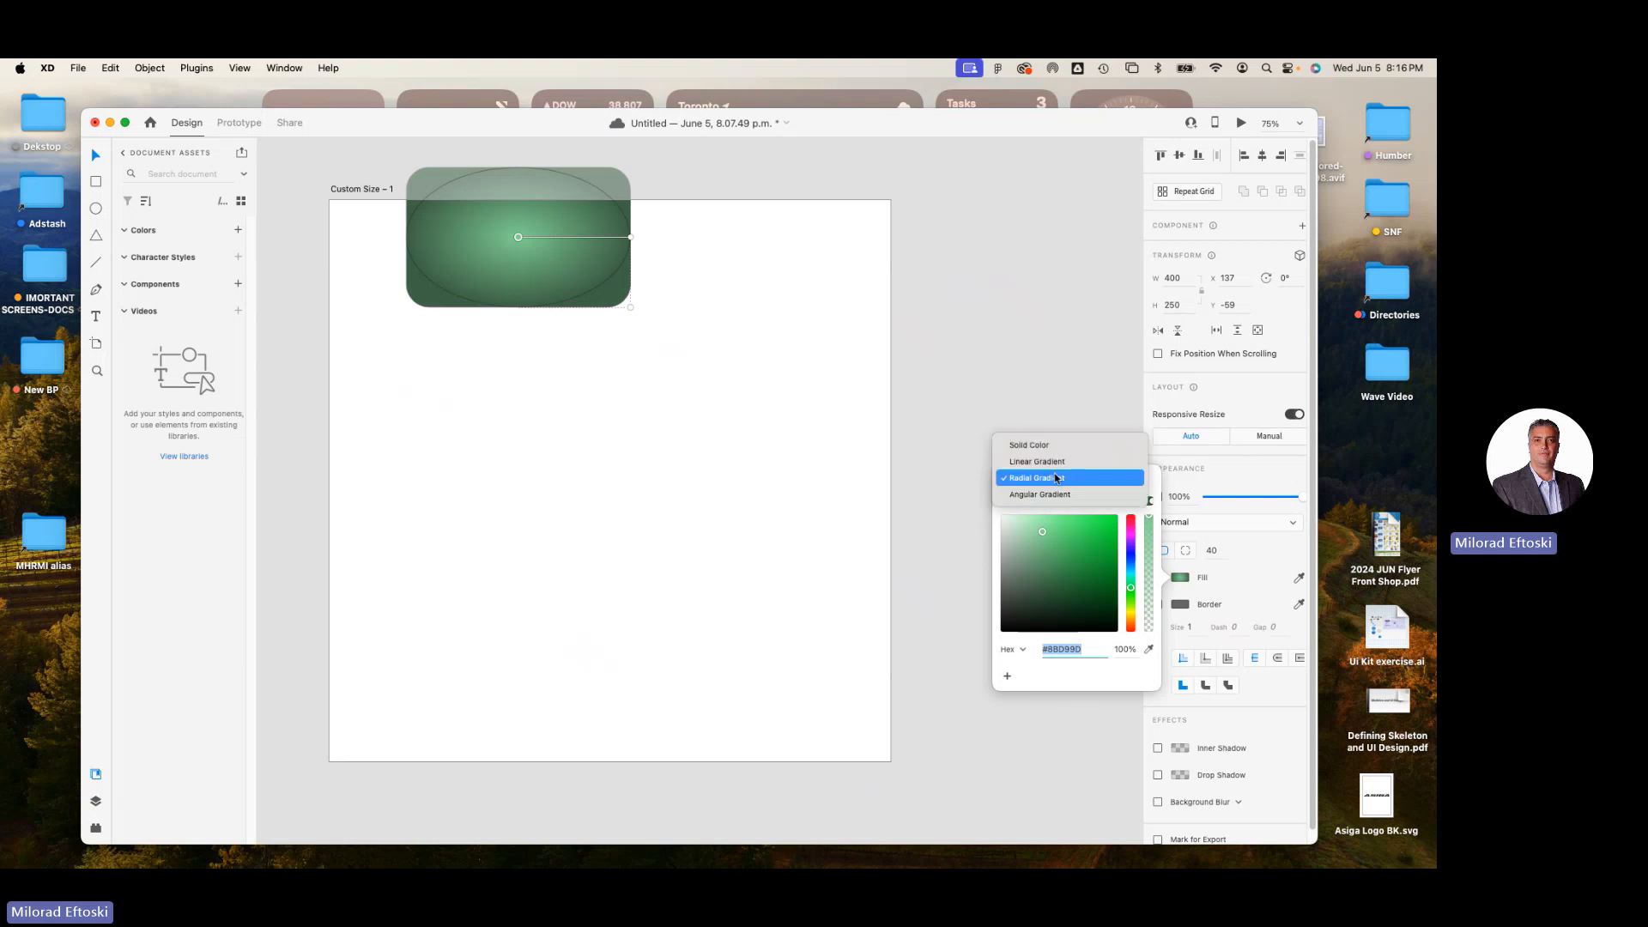
{"action": "left_click", "coordinate": [1051, 495]}
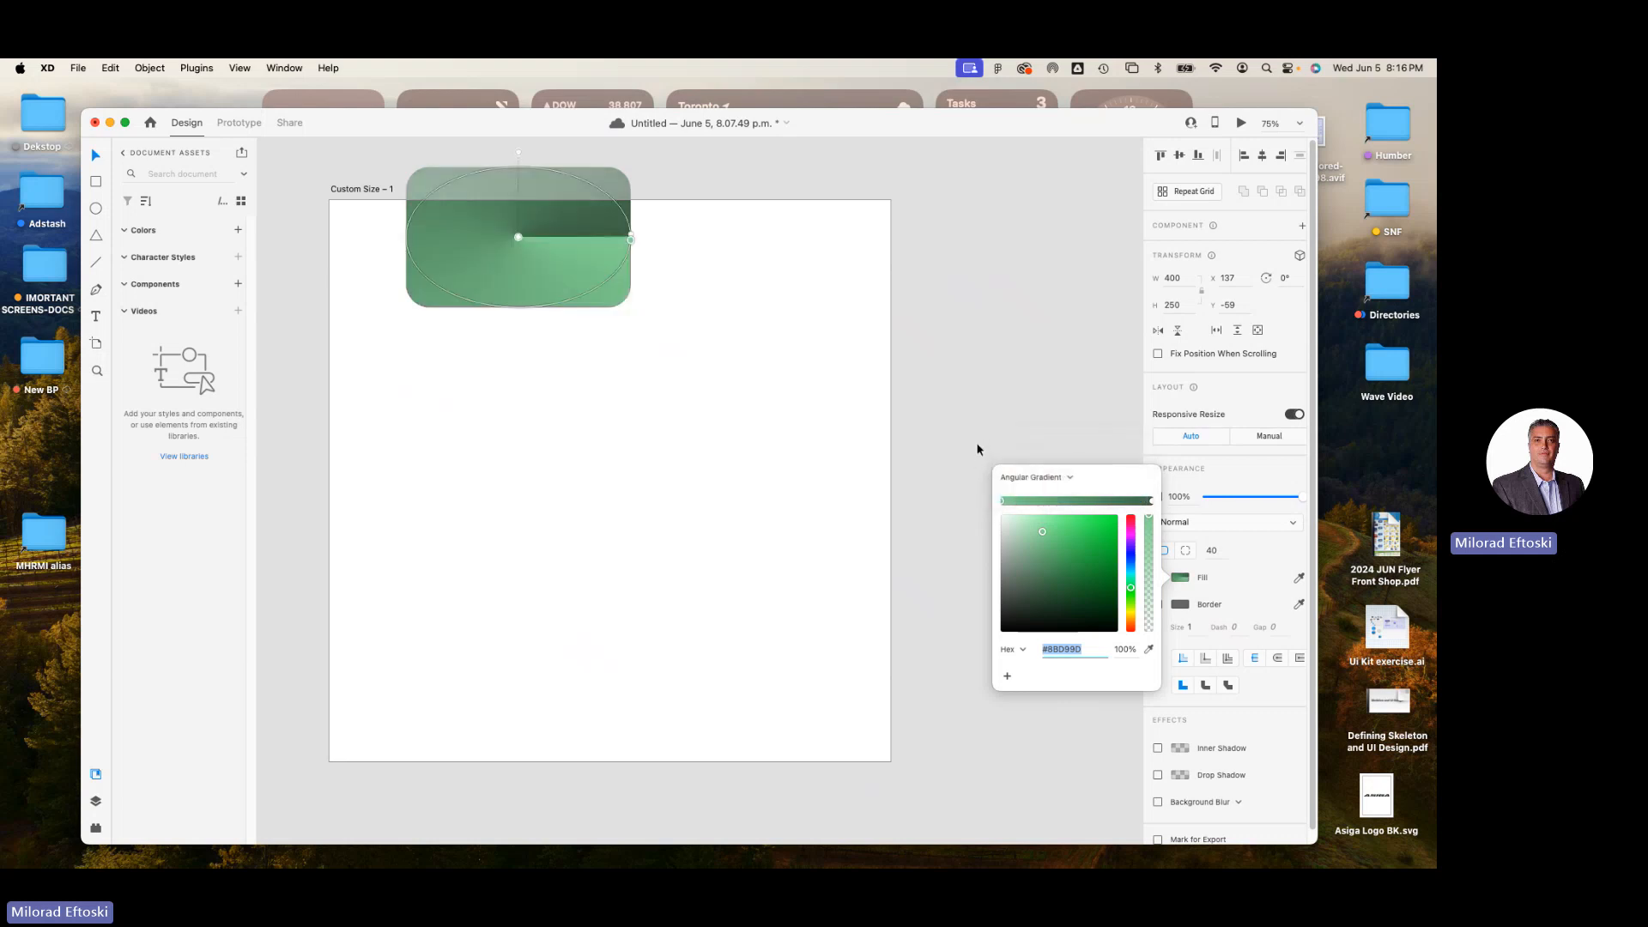
{"action": "left_click_drag", "start_coordinate": [631, 240], "coordinate": [560, 313]}
{"action": "left_click", "coordinate": [692, 353]}
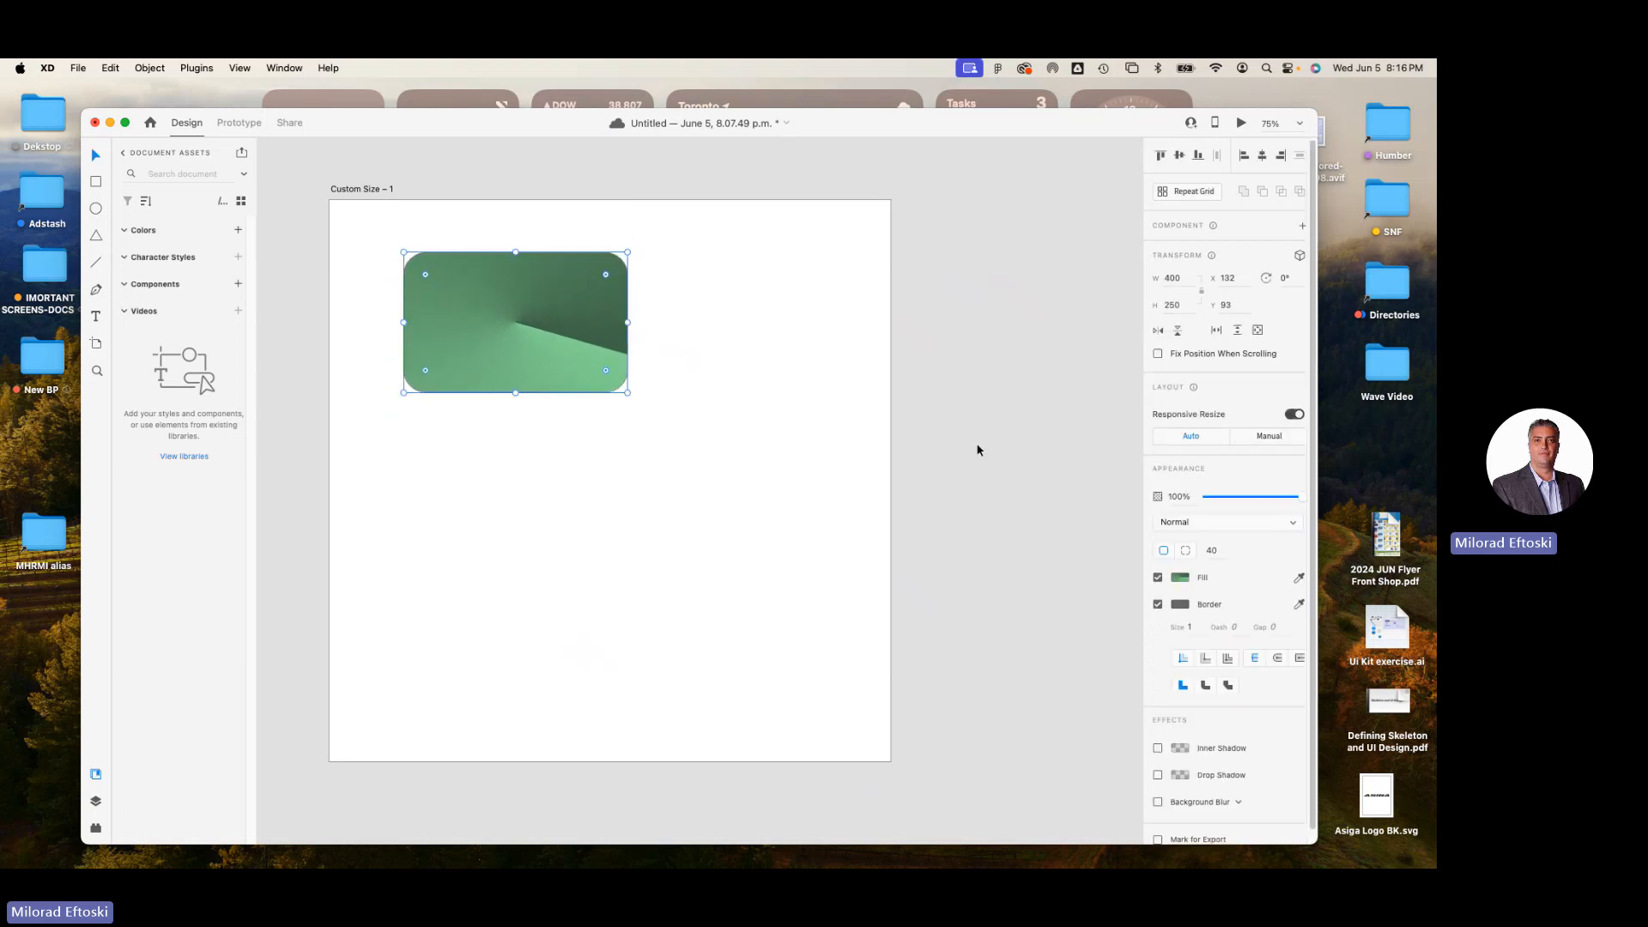
Change the rectangle's fill from angular to a linear gradient and move the rectangle to about X 100, Y 73.
{"action": "left_click", "coordinate": [1178, 578]}
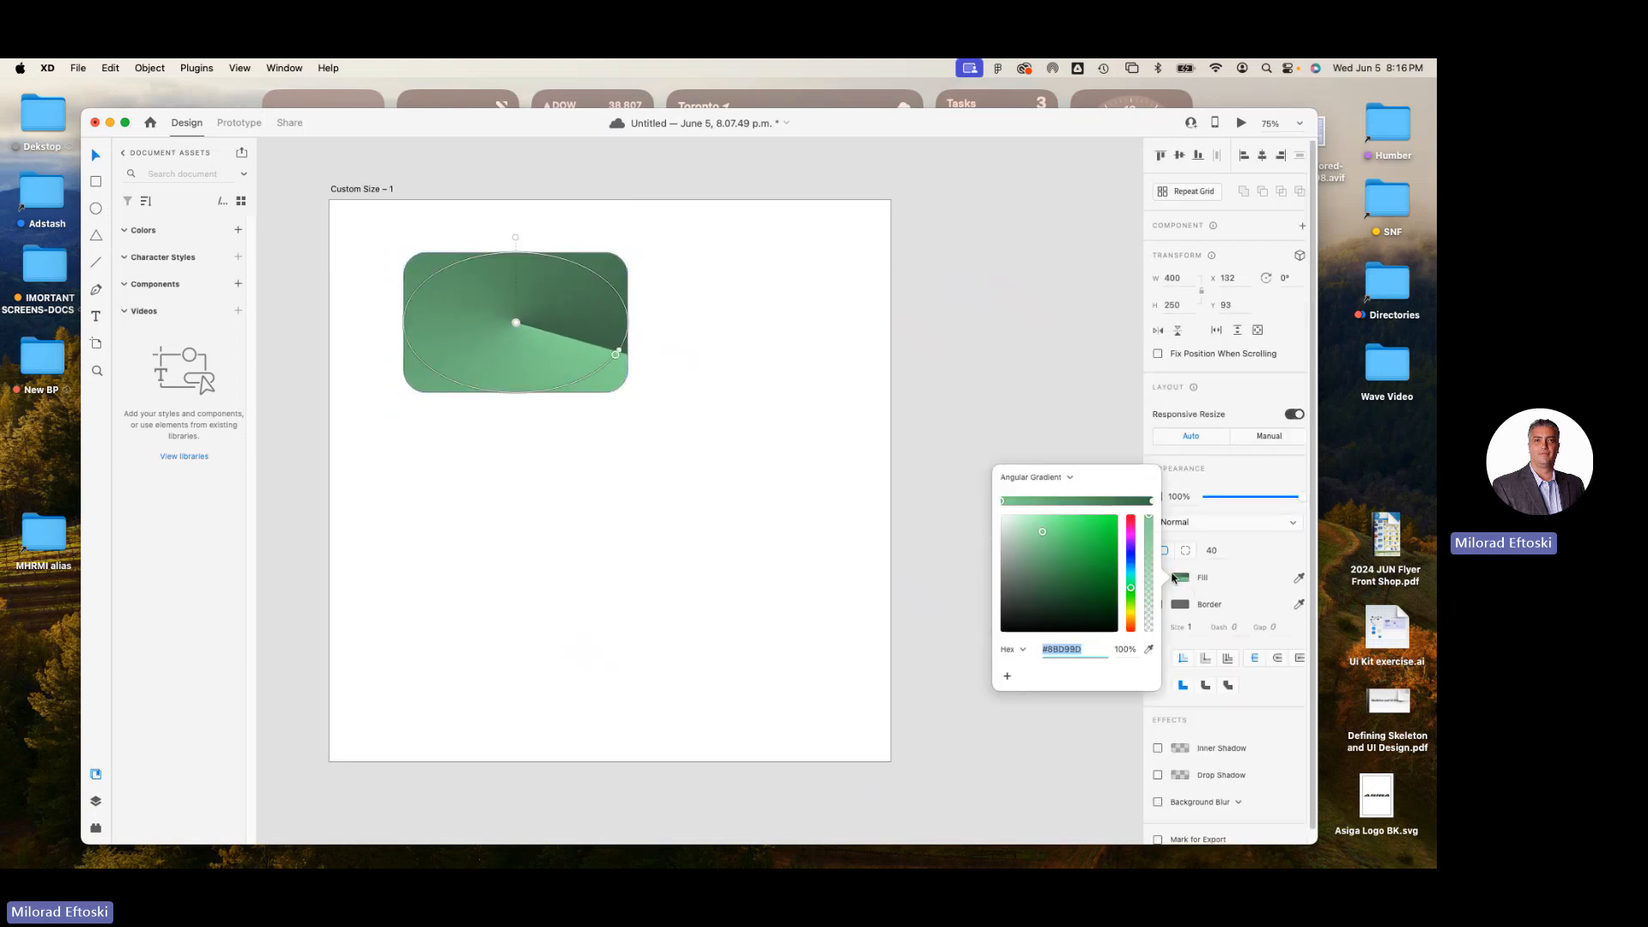
{"action": "left_click", "coordinate": [1064, 478]}
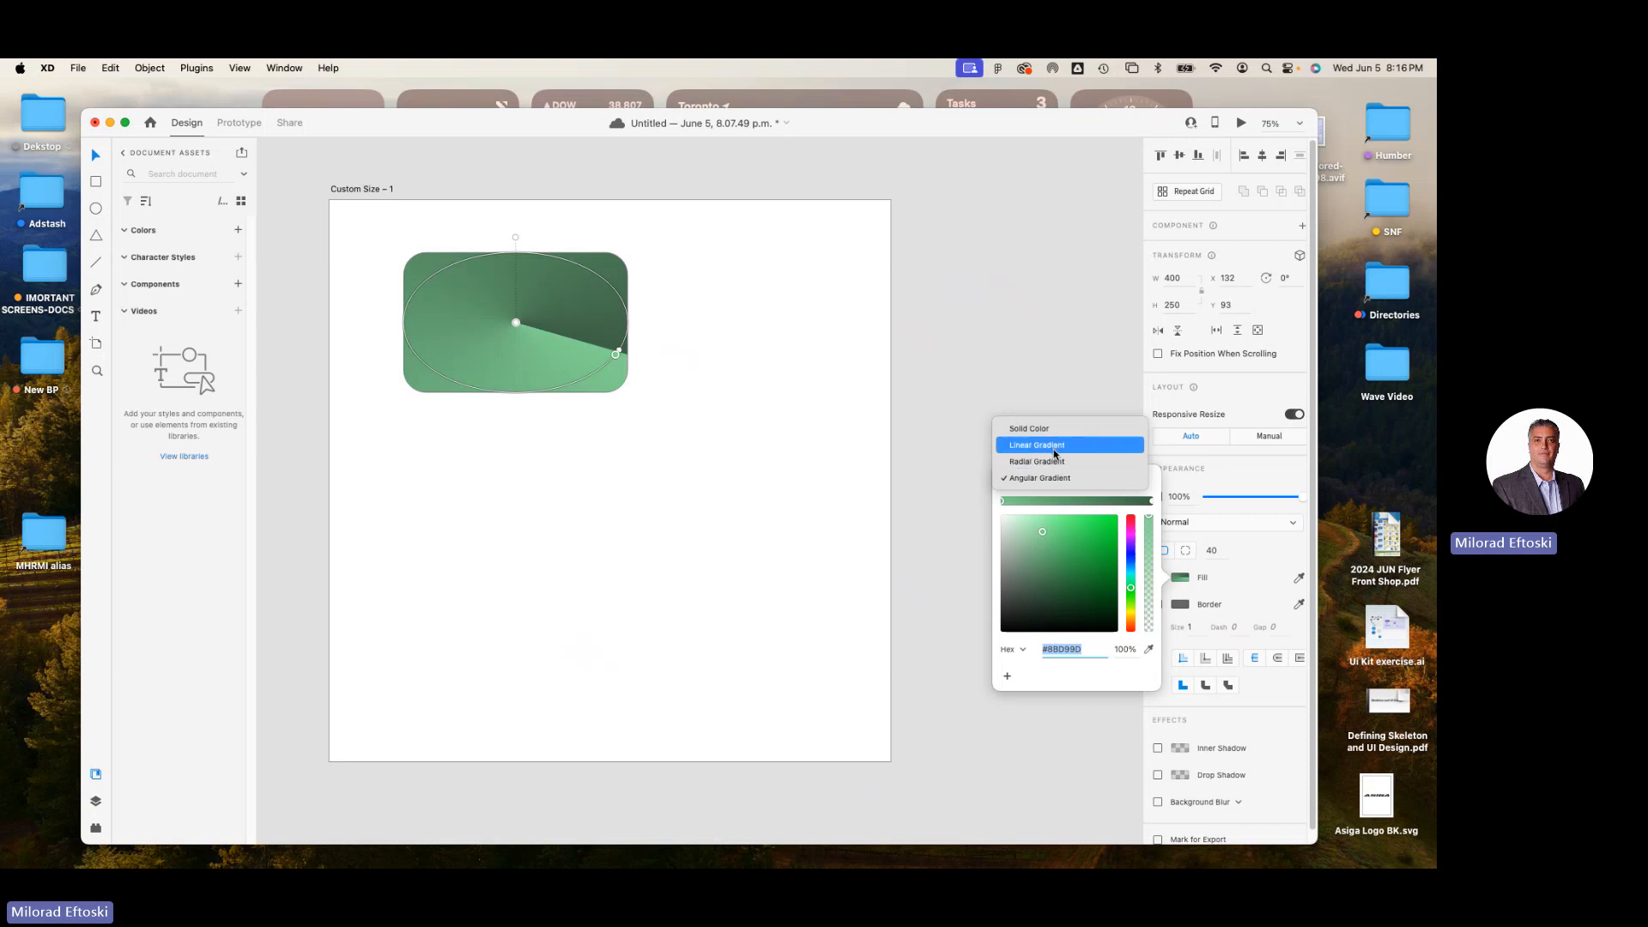
{"action": "left_click", "coordinate": [1037, 445]}
{"action": "left_click", "coordinate": [772, 486]}
{"action": "left_click", "coordinate": [582, 344]}
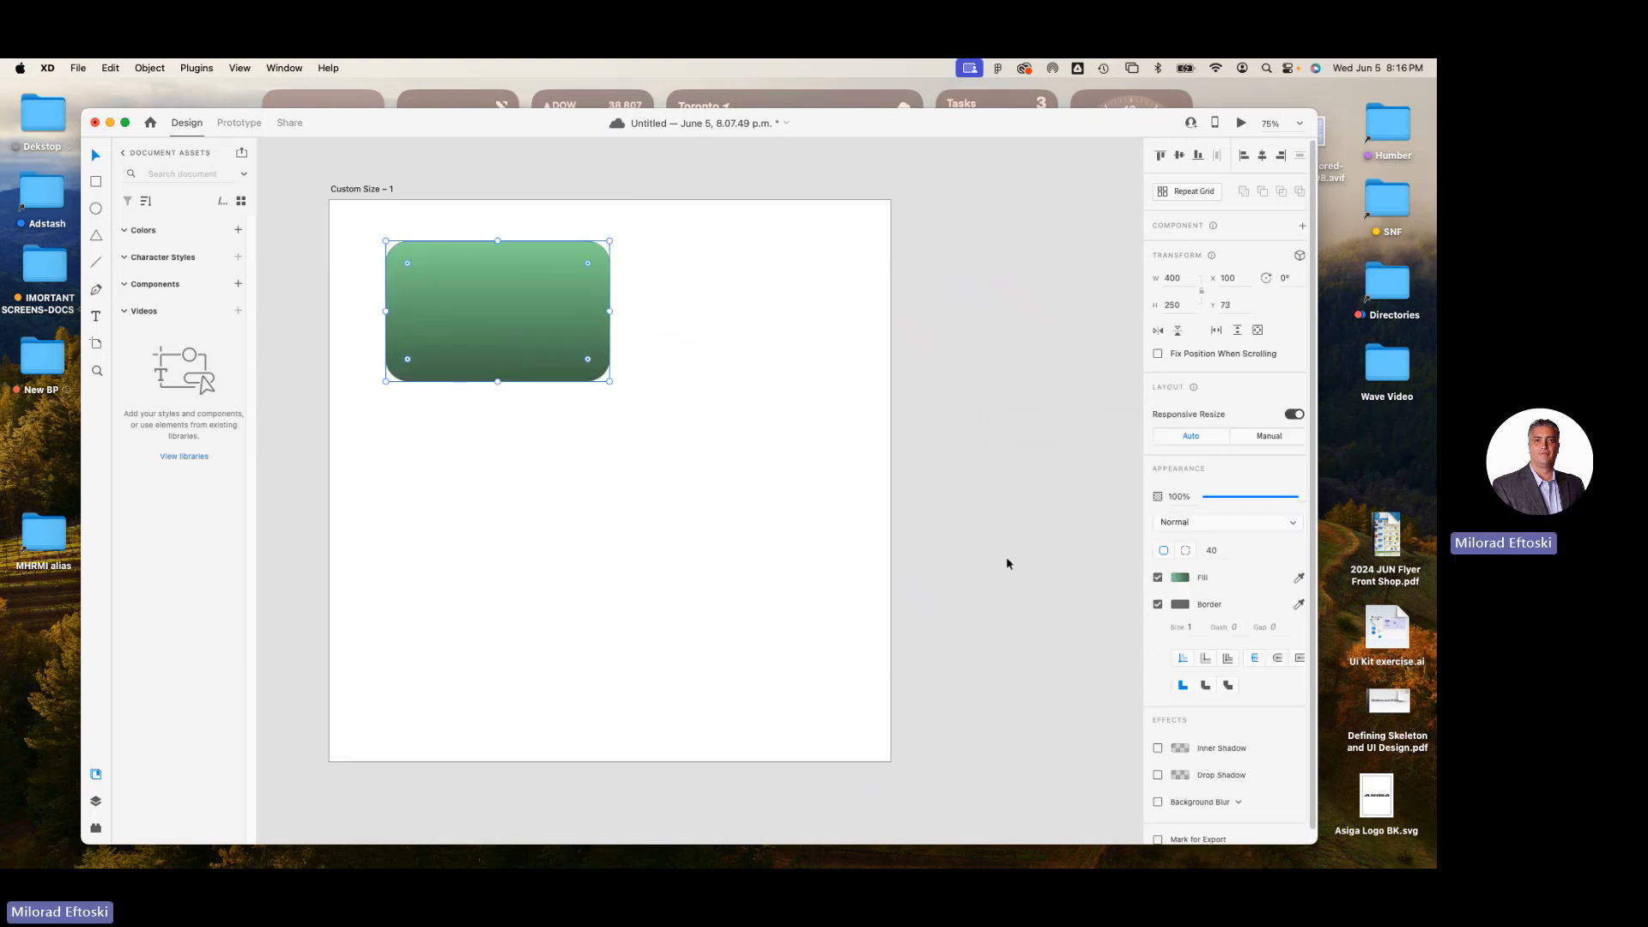
Change the rectangle's border colour to orange.
{"action": "left_click", "coordinate": [1179, 605]}
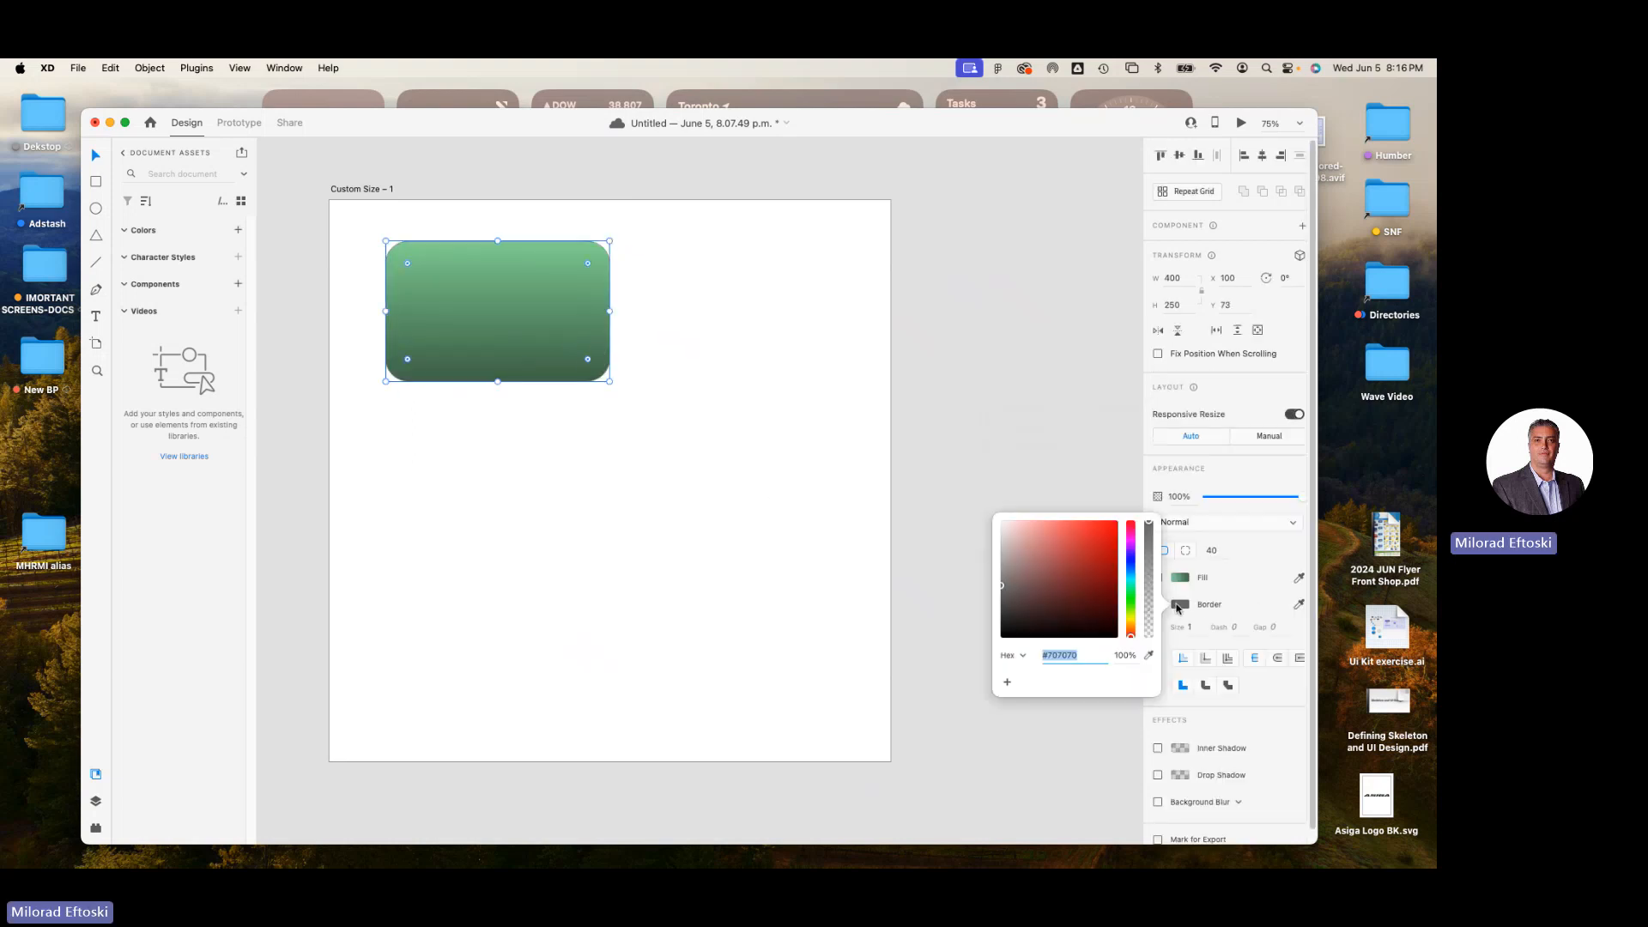
{"action": "left_click_drag", "start_coordinate": [1009, 589], "coordinate": [1116, 526]}
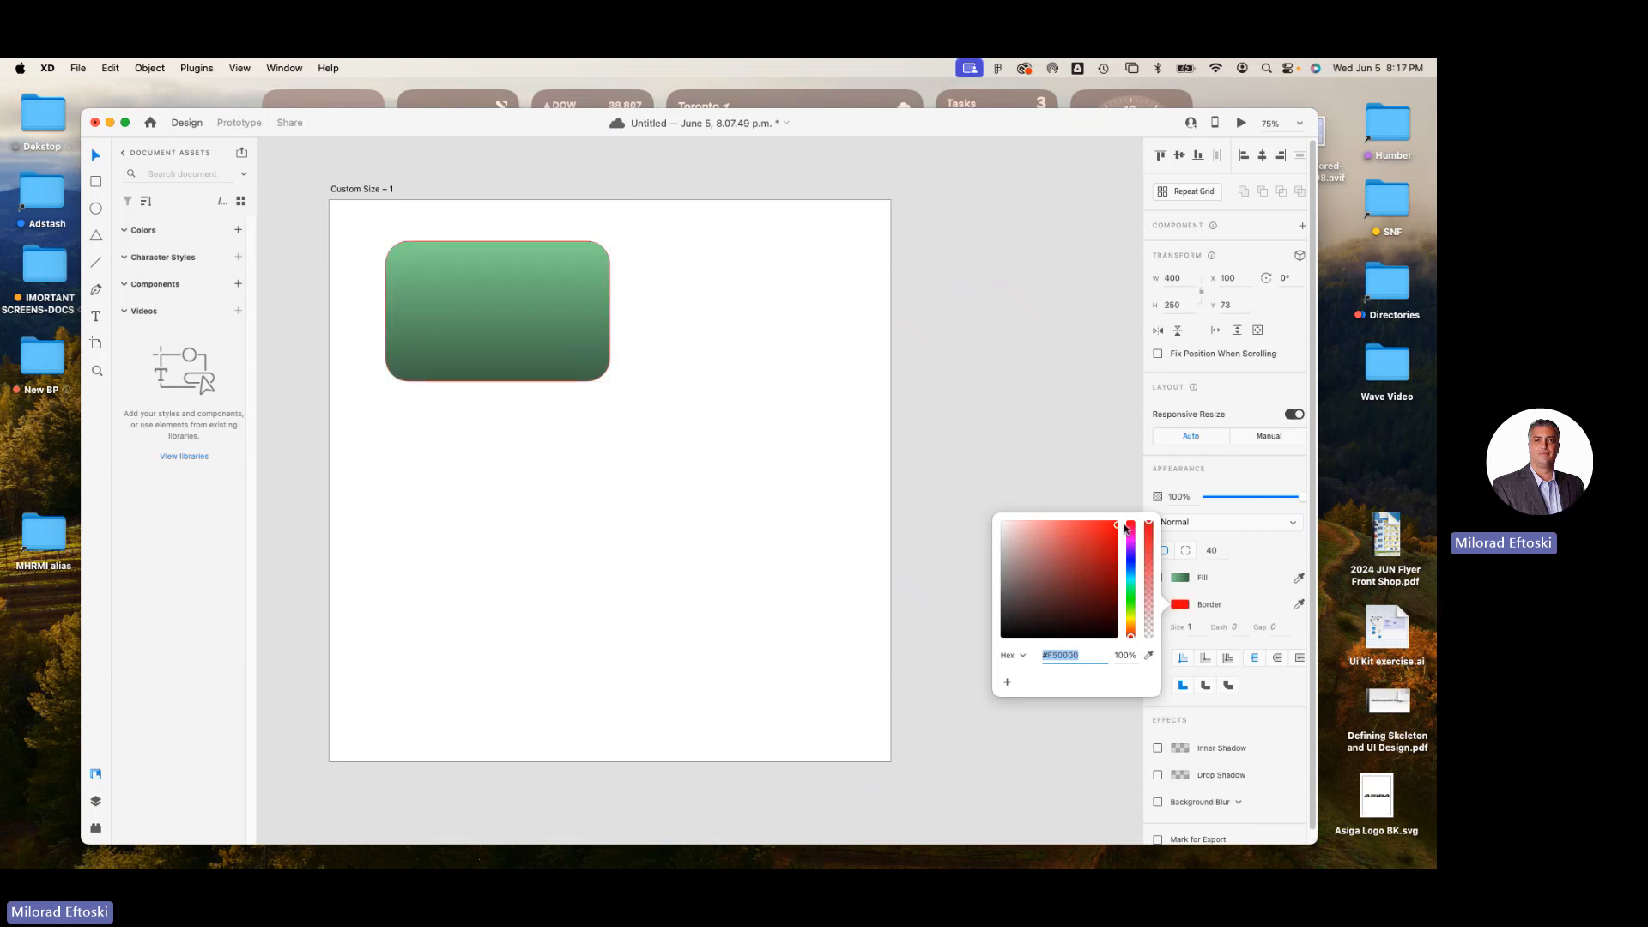
{"action": "left_click_drag", "start_coordinate": [1132, 605], "coordinate": [1131, 629]}
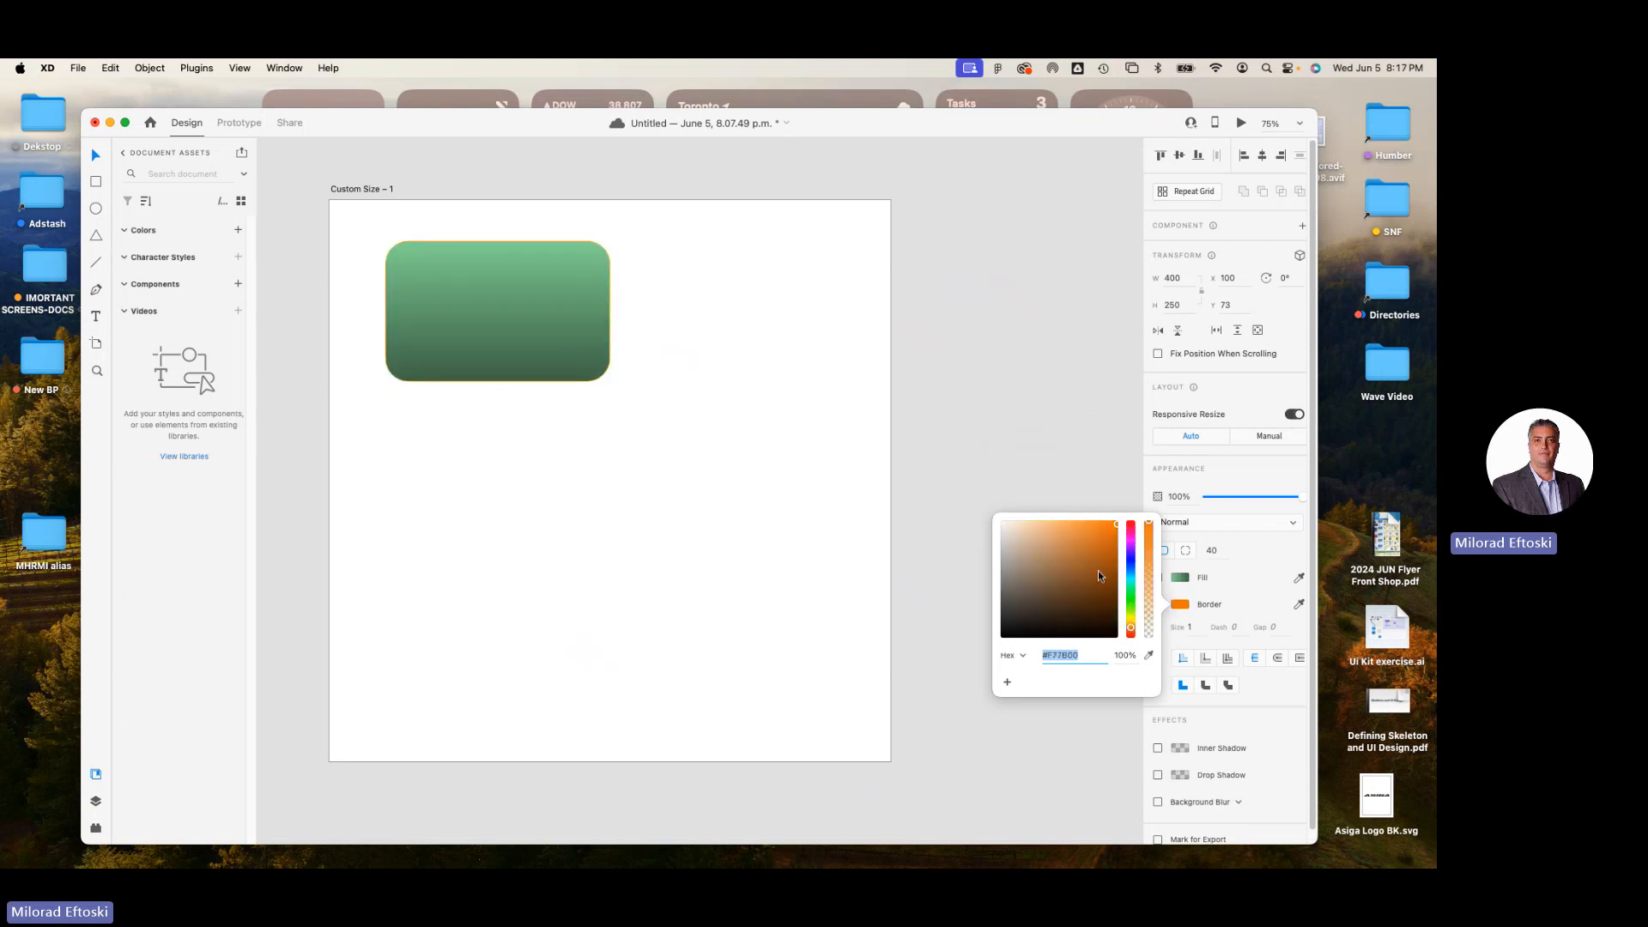
{"action": "left_click", "coordinate": [1206, 603]}
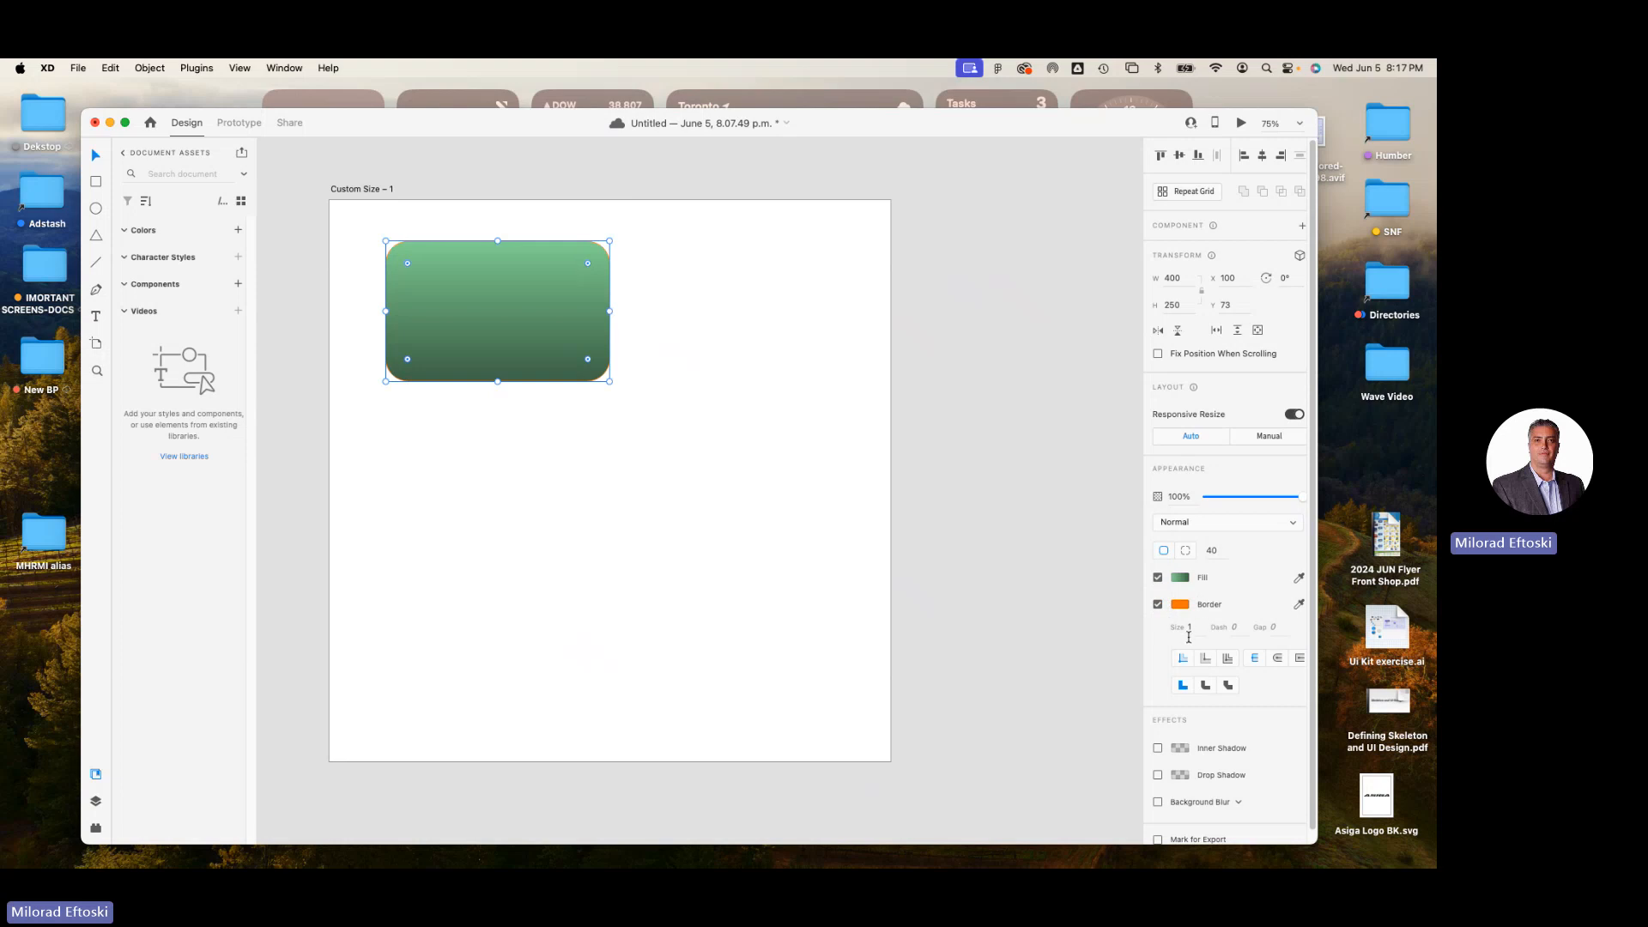
Set the rectangle's border size to 8.
{"action": "left_click", "coordinate": [1193, 628]}
{"action": "key", "text": "BackSpace"}
{"action": "key", "text": "Up"}
{"action": "key", "text": "Up"}
{"action": "key", "text": "Up"}
{"action": "key", "text": "Up"}
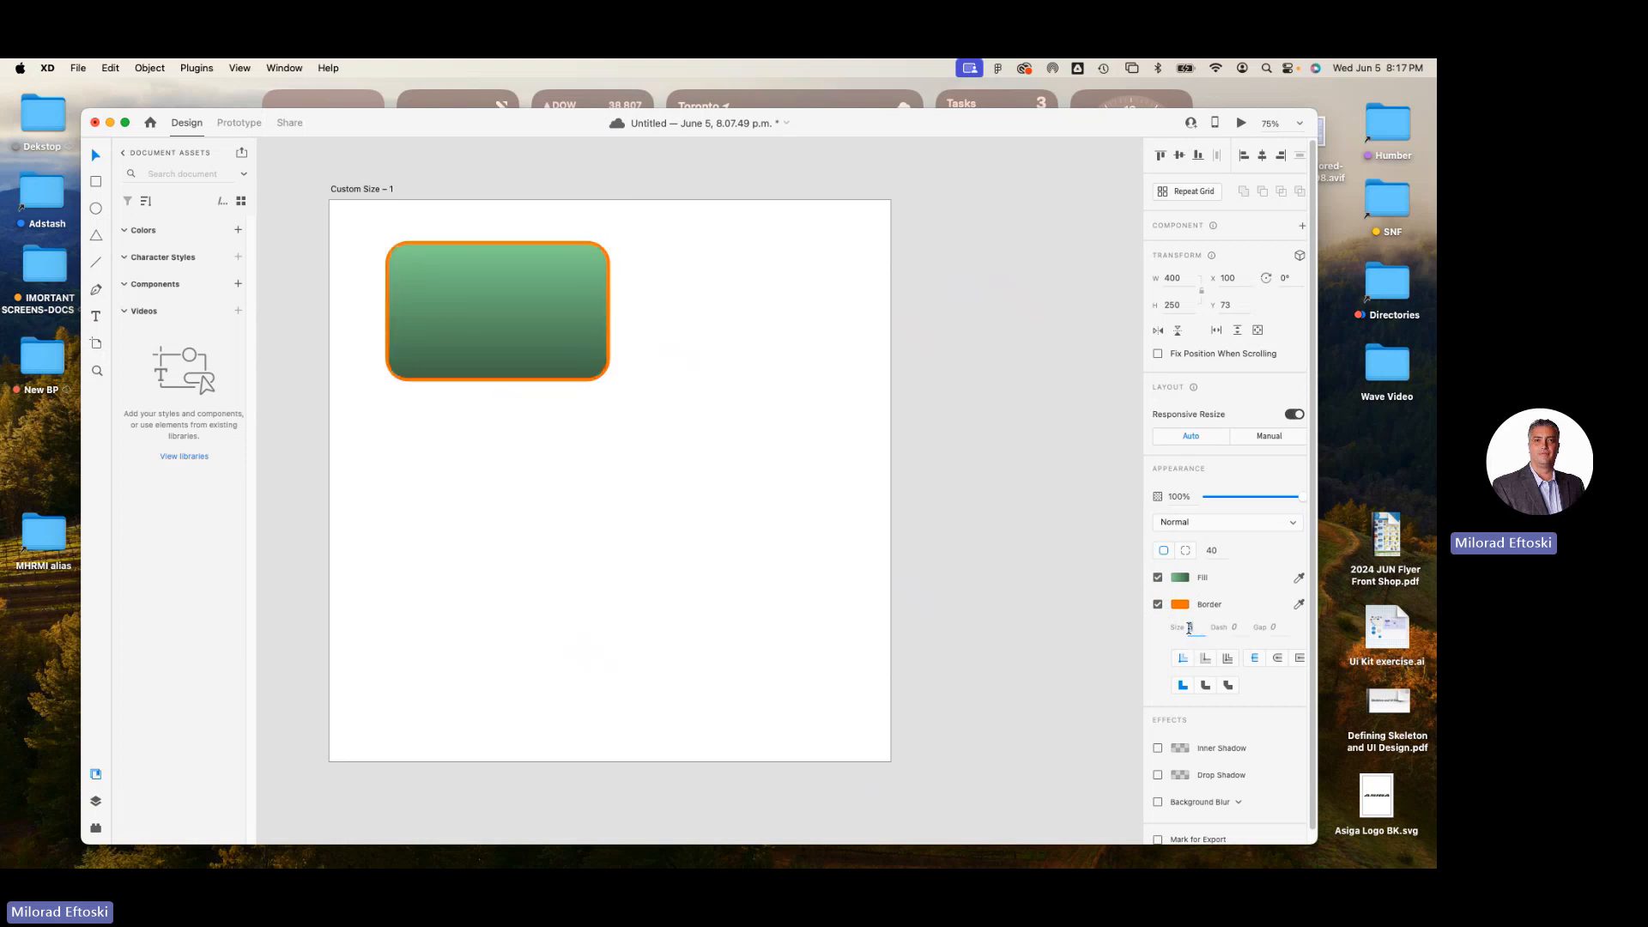
{"action": "key", "text": "Up"}
{"action": "key", "text": "Up"}
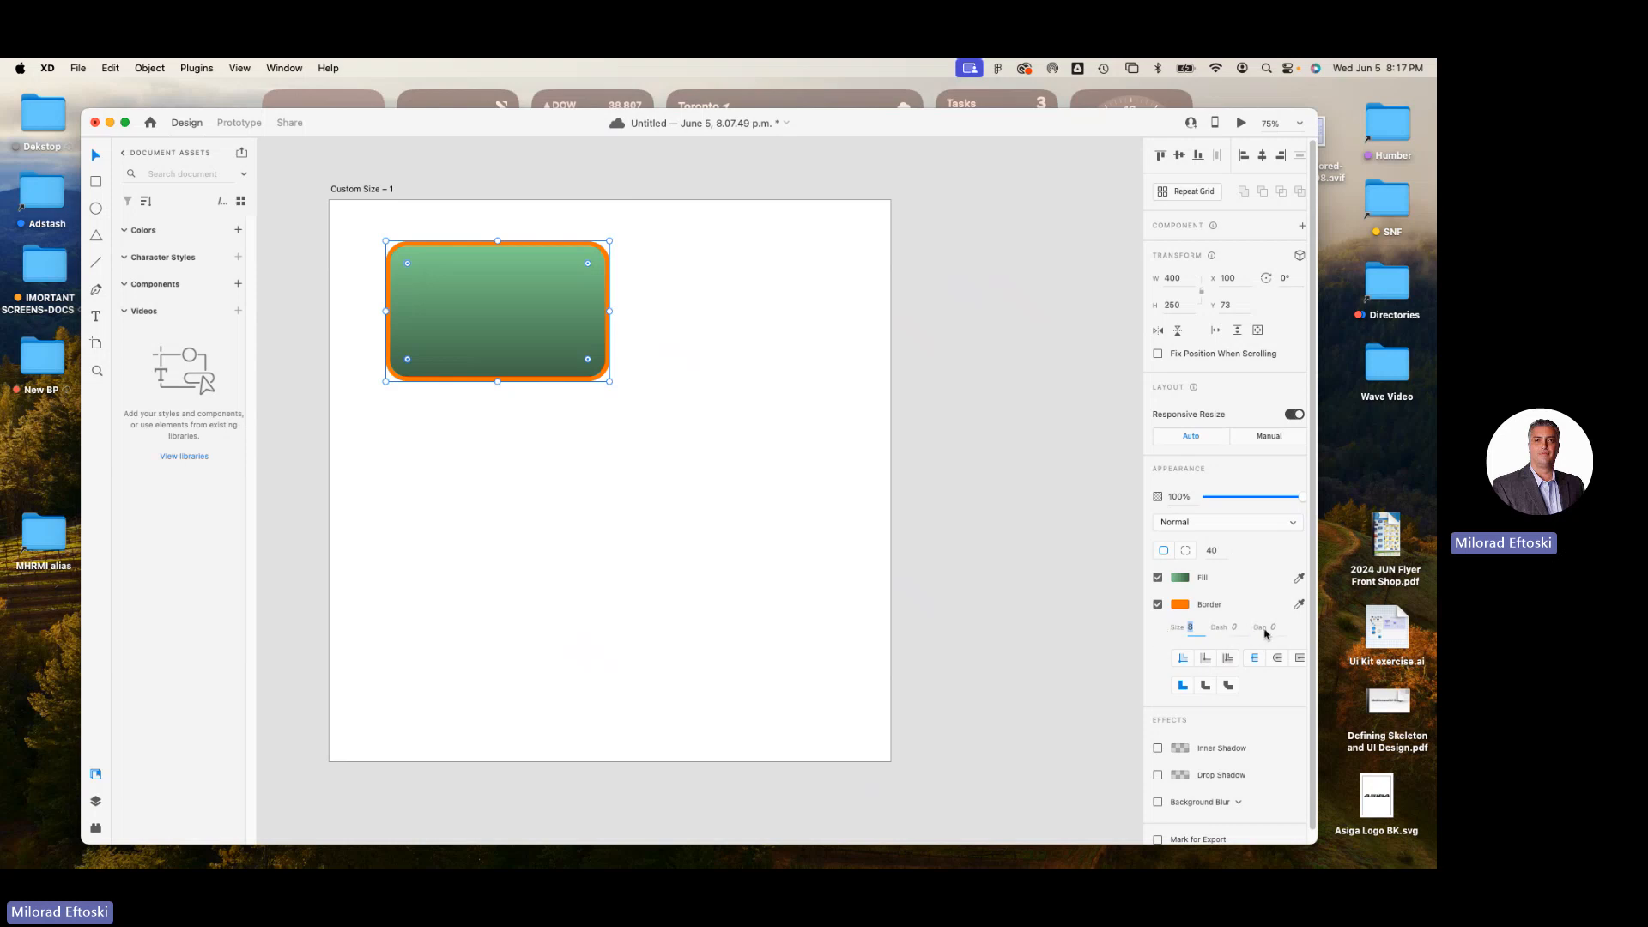
Try outer and centre stroke alignment on the border, finishing with outer stroke and a round join.
{"action": "left_click", "coordinate": [1205, 661]}
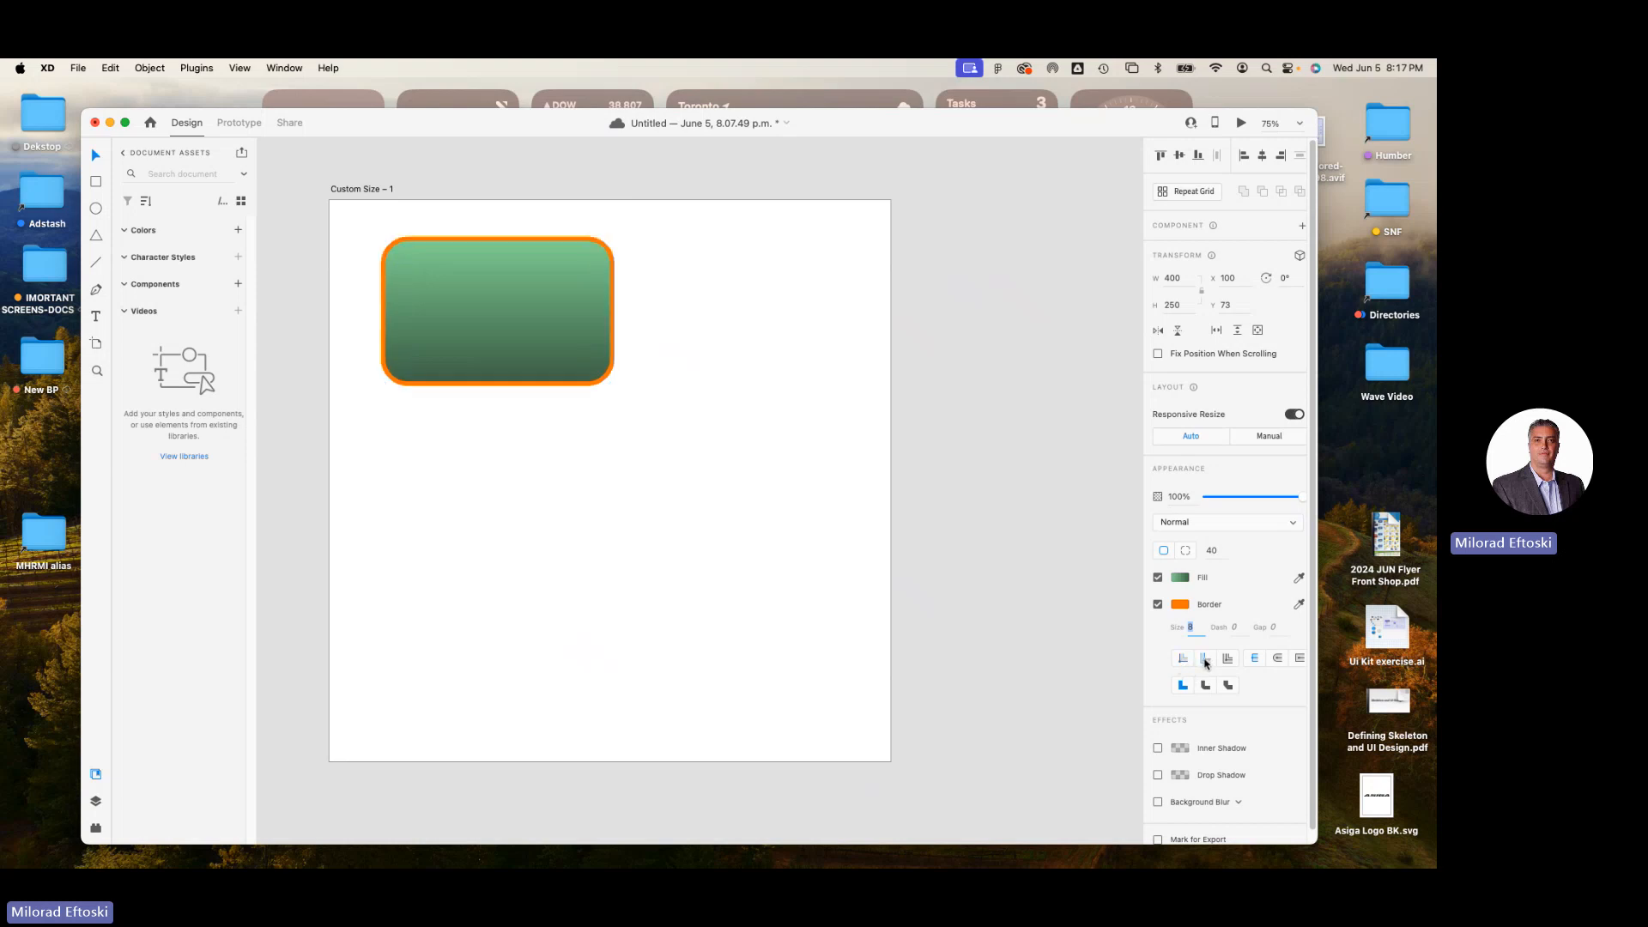
{"action": "left_click", "coordinate": [1233, 661]}
{"action": "left_click", "coordinate": [1205, 657]}
Add an inner shadow and a drop shadow to the rectangle and shrink it to about 322 by 199.
{"action": "scroll", "coordinate": [1236, 700], "scroll_direction": "down", "scroll_amount": 1}
{"action": "scroll", "coordinate": [1236, 700], "scroll_direction": "down", "scroll_amount": 1}
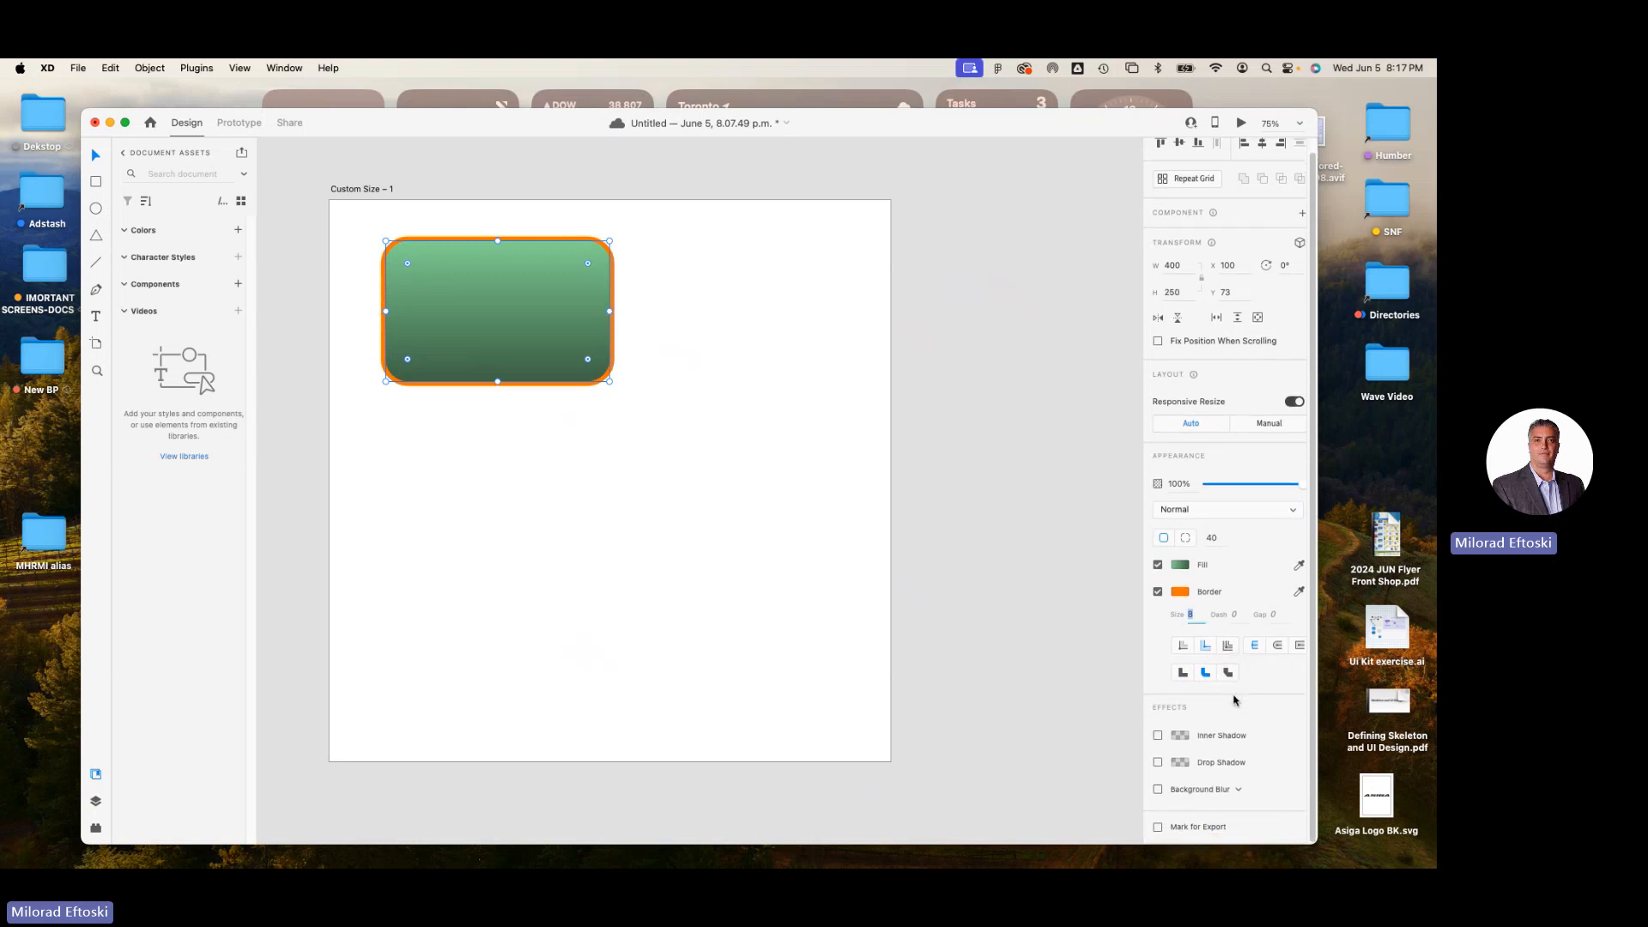
{"action": "left_click", "coordinate": [1158, 736]}
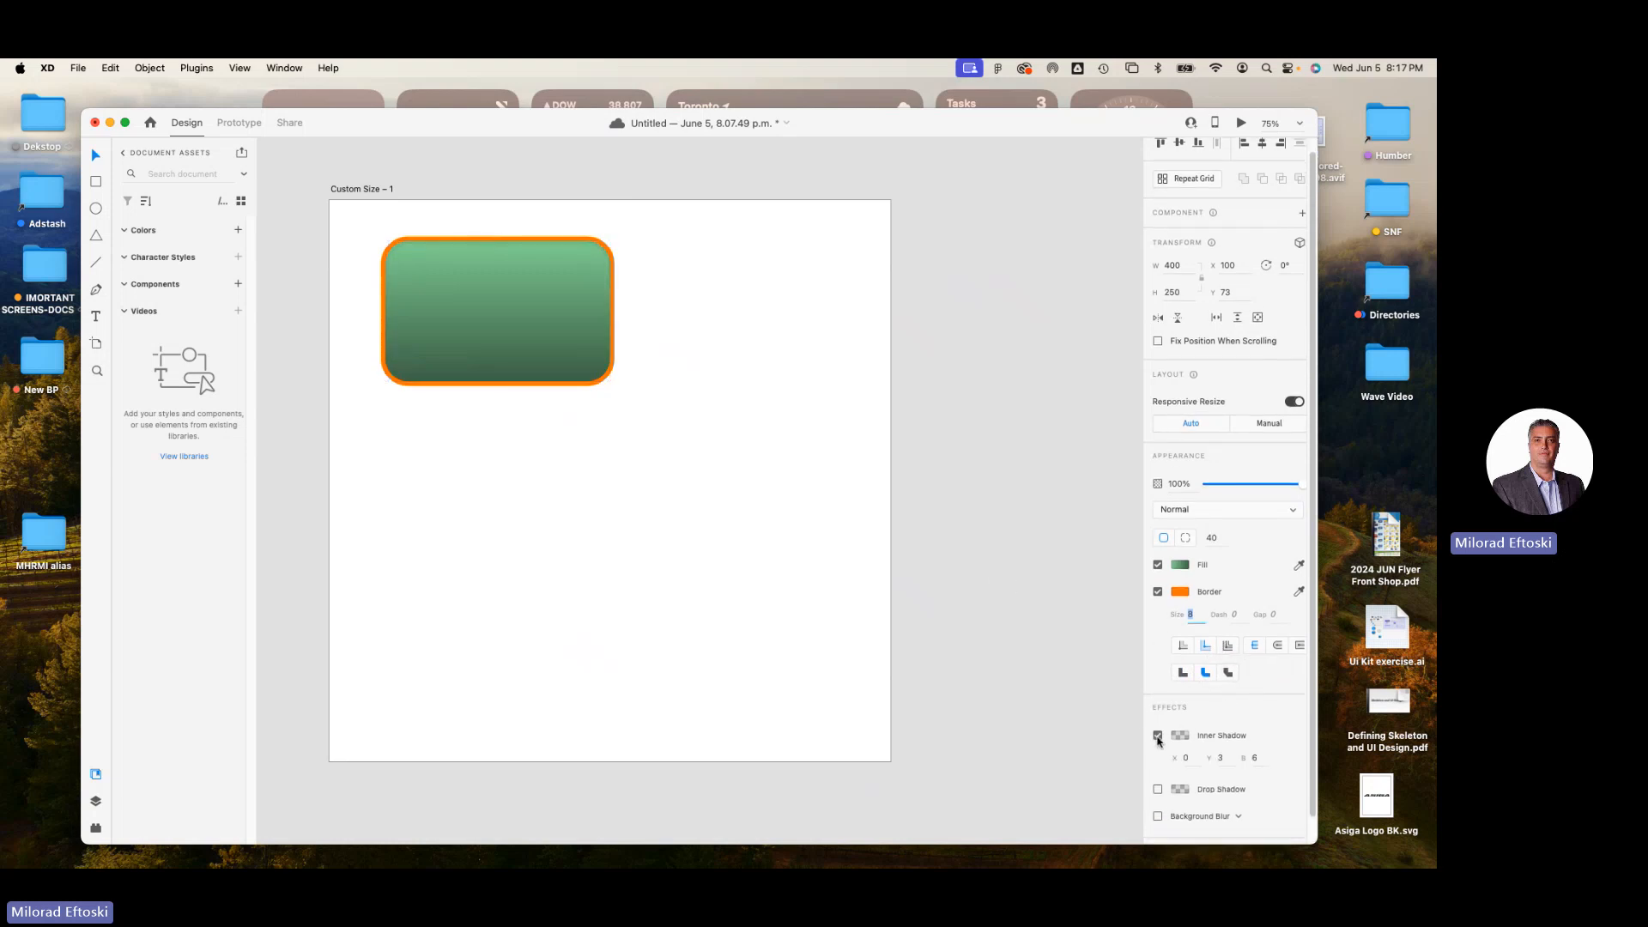
{"action": "left_click", "coordinate": [1157, 790]}
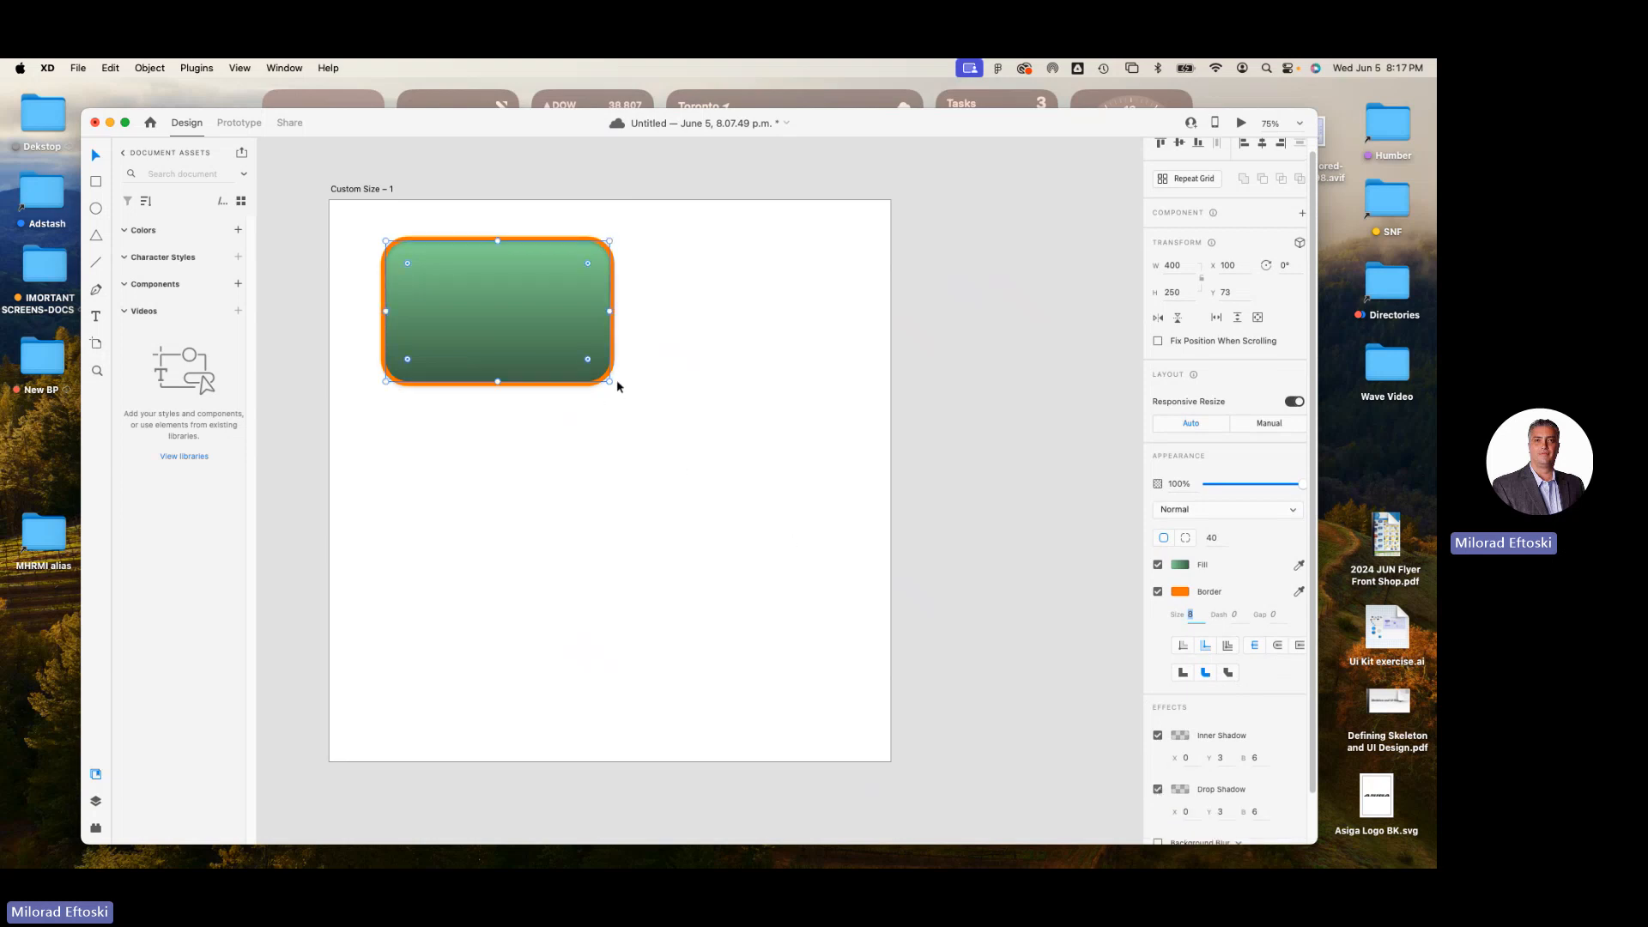
{"action": "left_click_drag", "start_coordinate": [610, 381], "coordinate": [565, 351]}
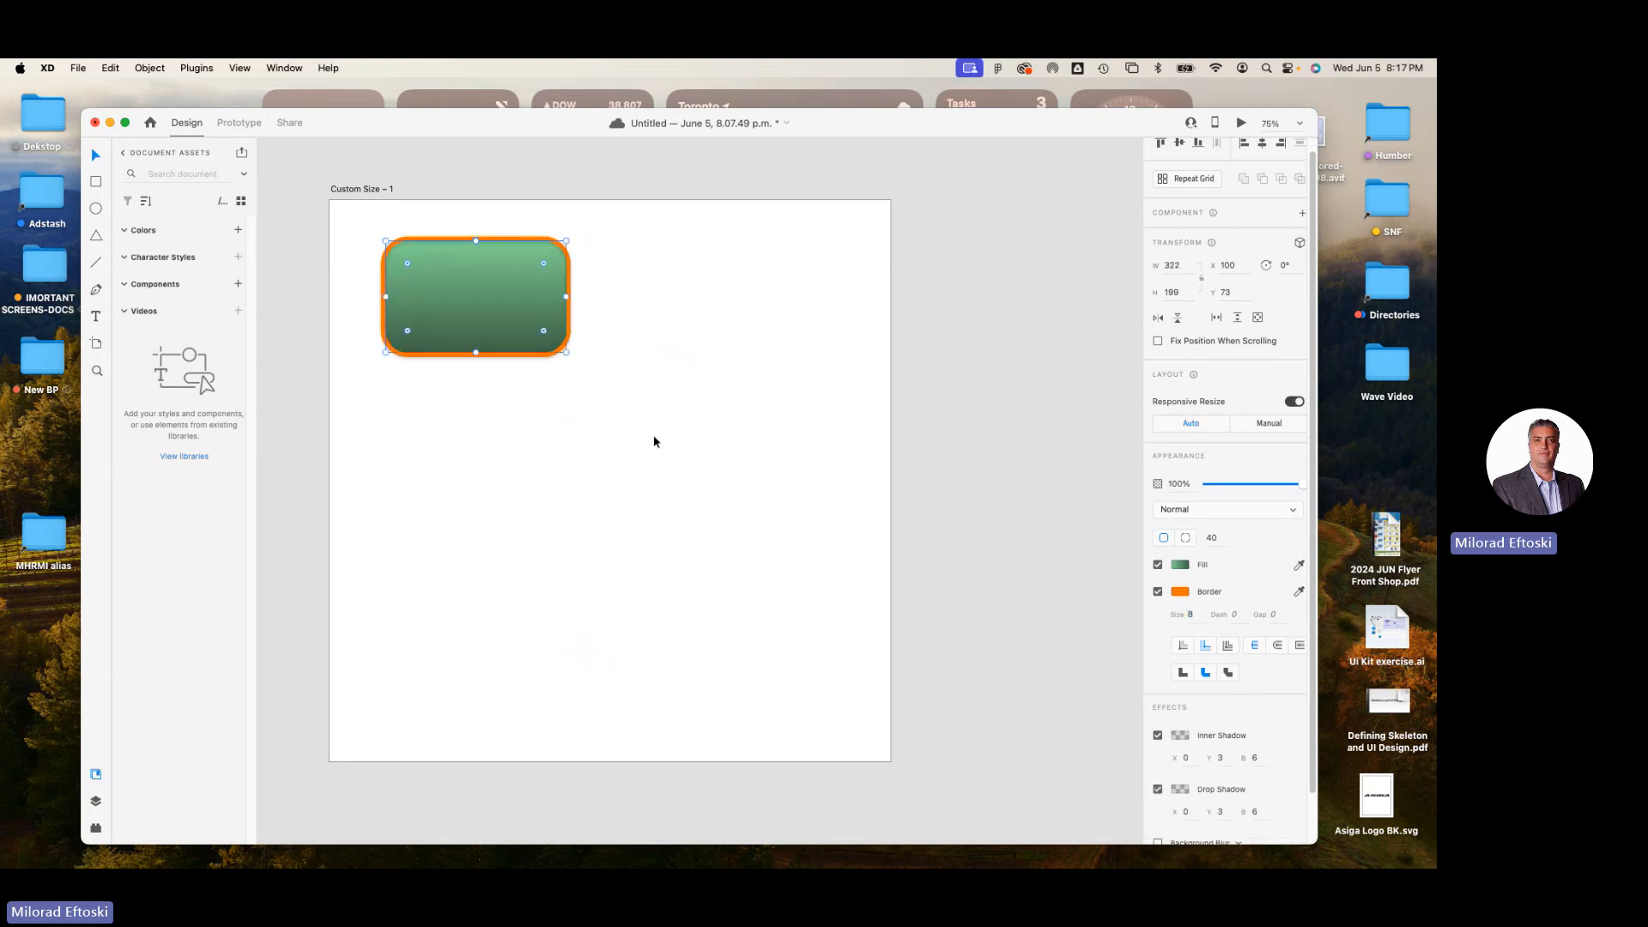
Set the drop shadow's X, Y and blur values to 8 and move the rectangle to about X 113, Y 105.
{"action": "scroll", "coordinate": [1232, 782], "scroll_direction": "down", "scroll_amount": 2}
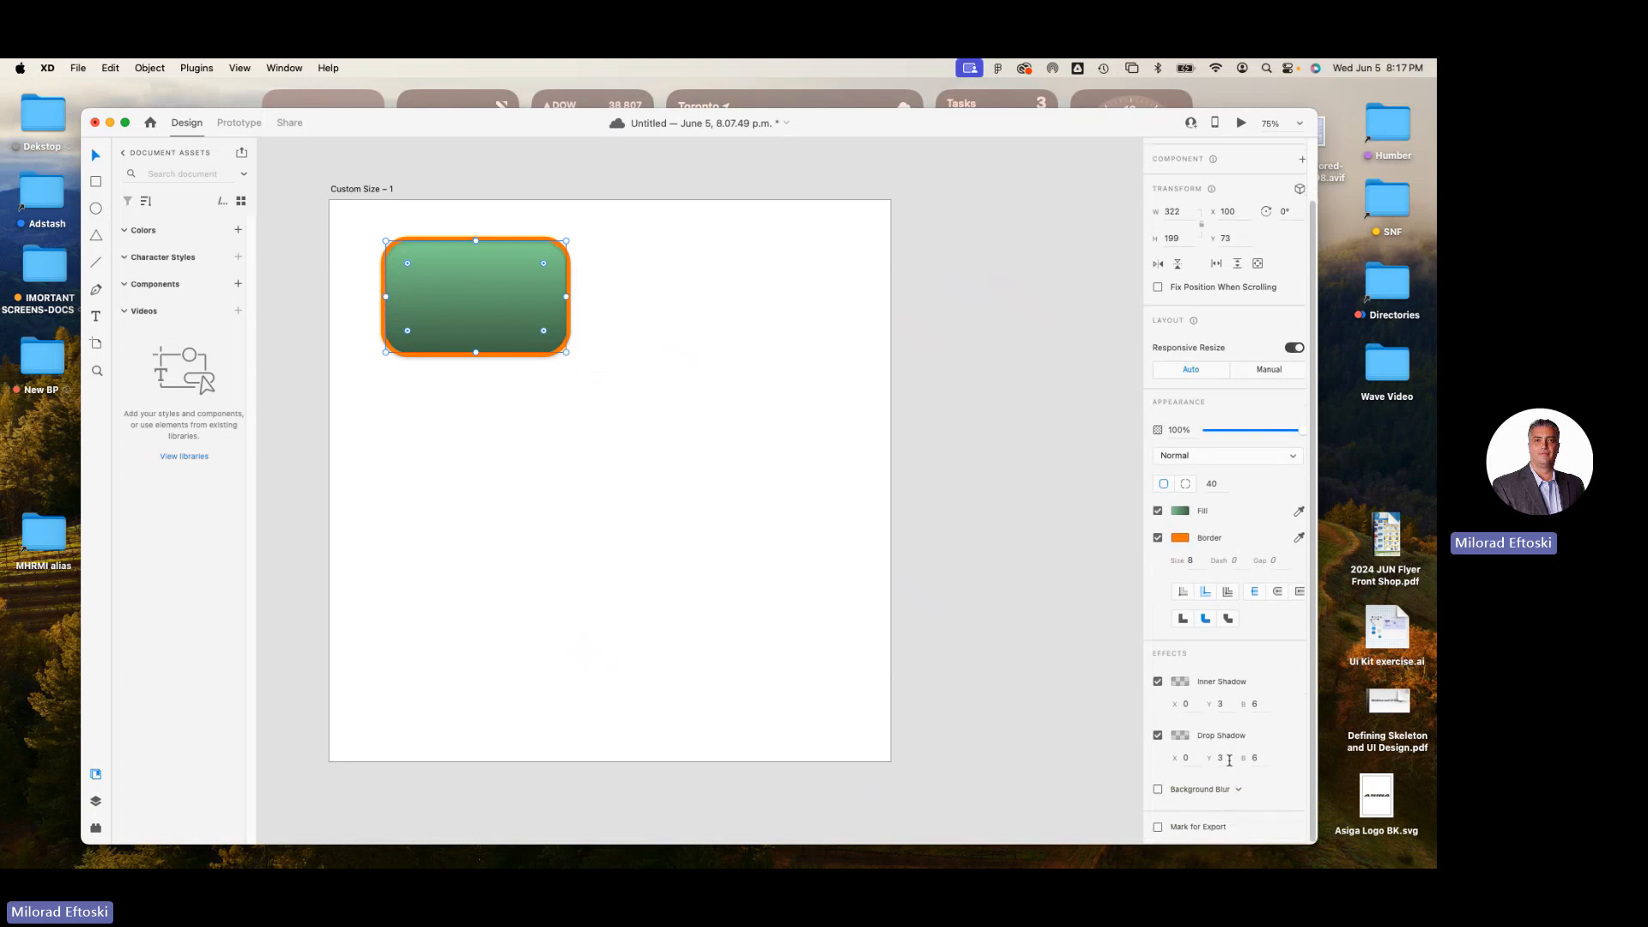
{"action": "left_click", "coordinate": [1229, 761]}
{"action": "type", "text": "8"}
{"action": "key", "text": "Tab"}
{"action": "left_click", "coordinate": [1187, 759]}
{"action": "left_click", "coordinate": [616, 446]}
{"action": "left_click_drag", "start_coordinate": [513, 351], "coordinate": [521, 369]}
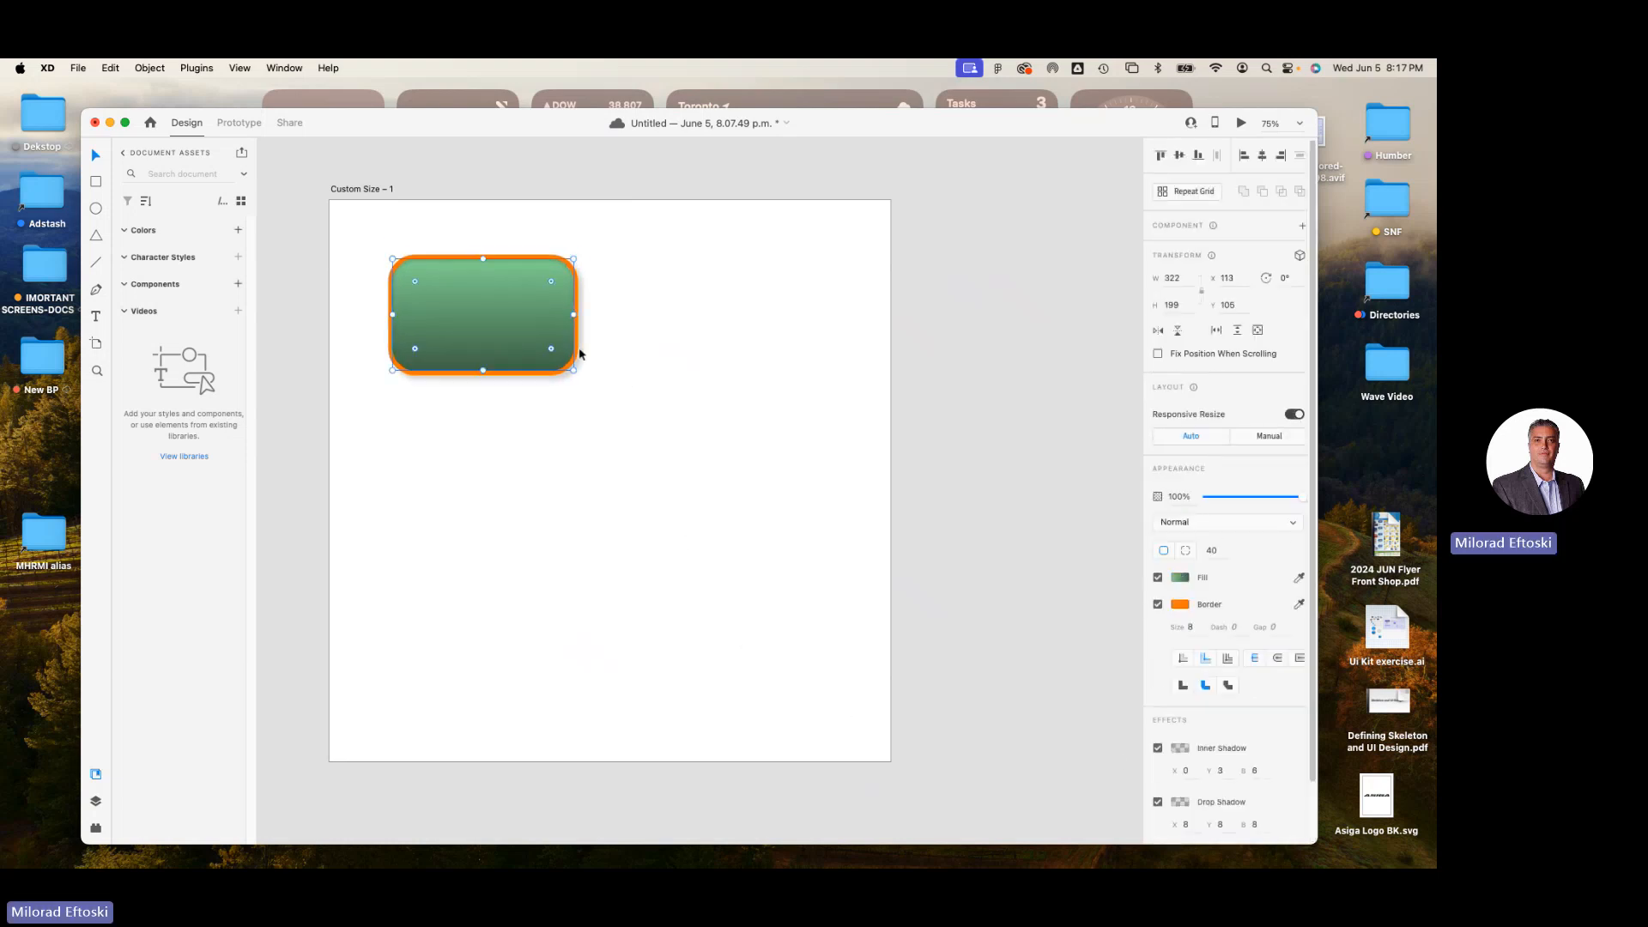
Raise the drop shadow colour's opacity to about 38% and move the rectangle to about X 121, Y 79.
{"action": "scroll", "coordinate": [1202, 777], "scroll_direction": "down", "scroll_amount": 2}
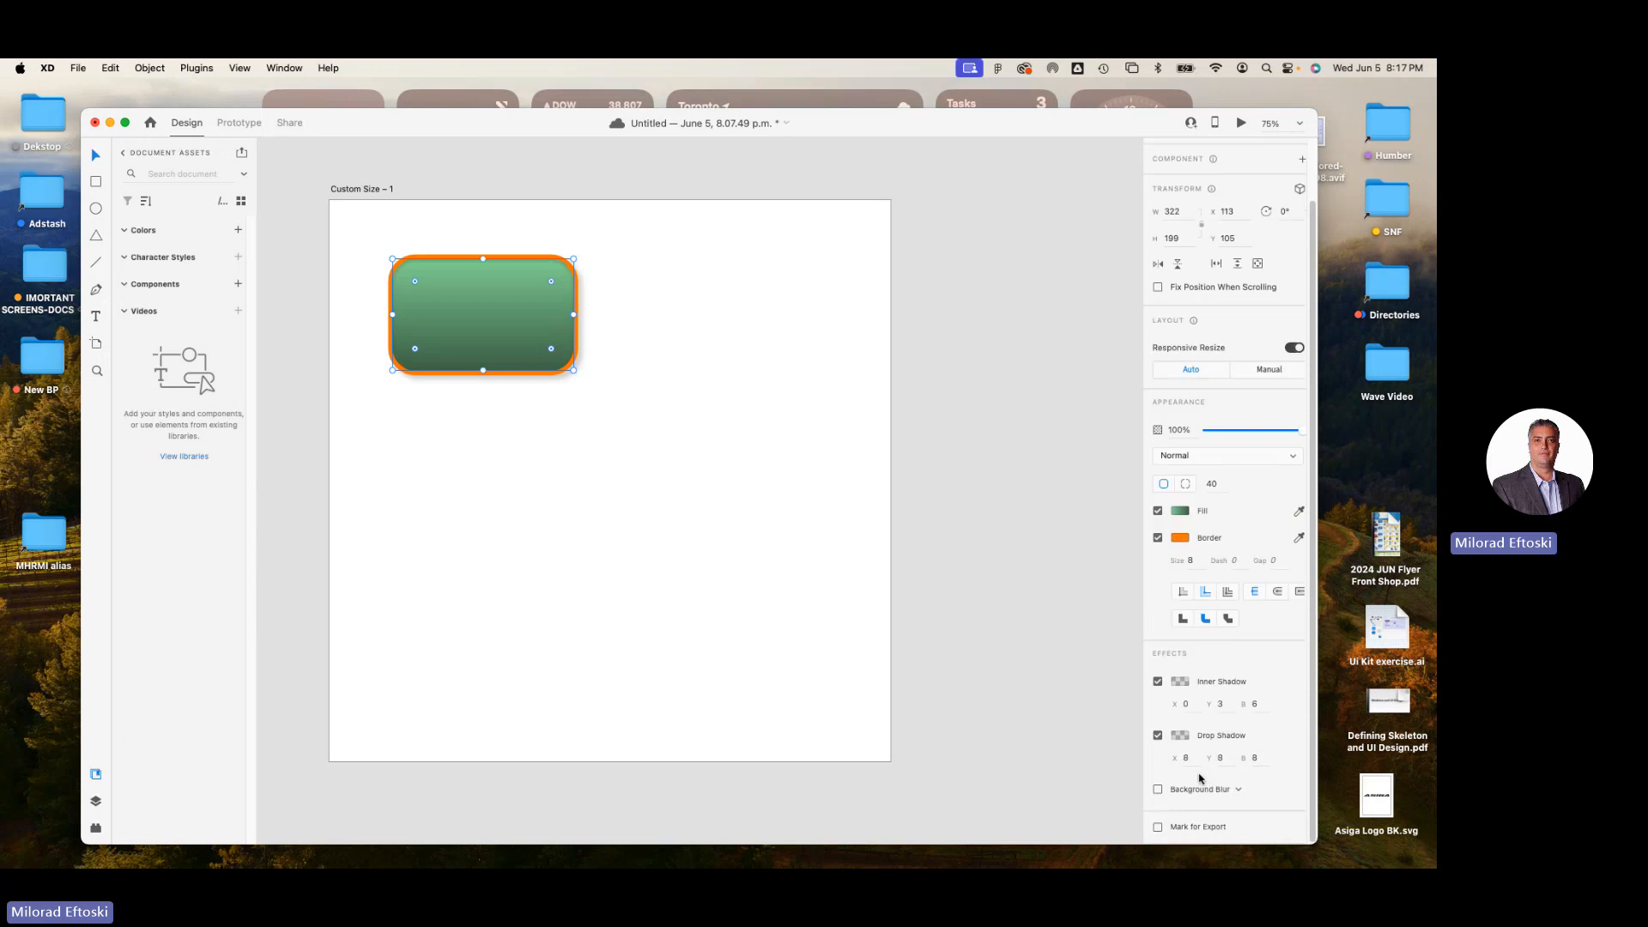
{"action": "left_click", "coordinate": [1181, 735]}
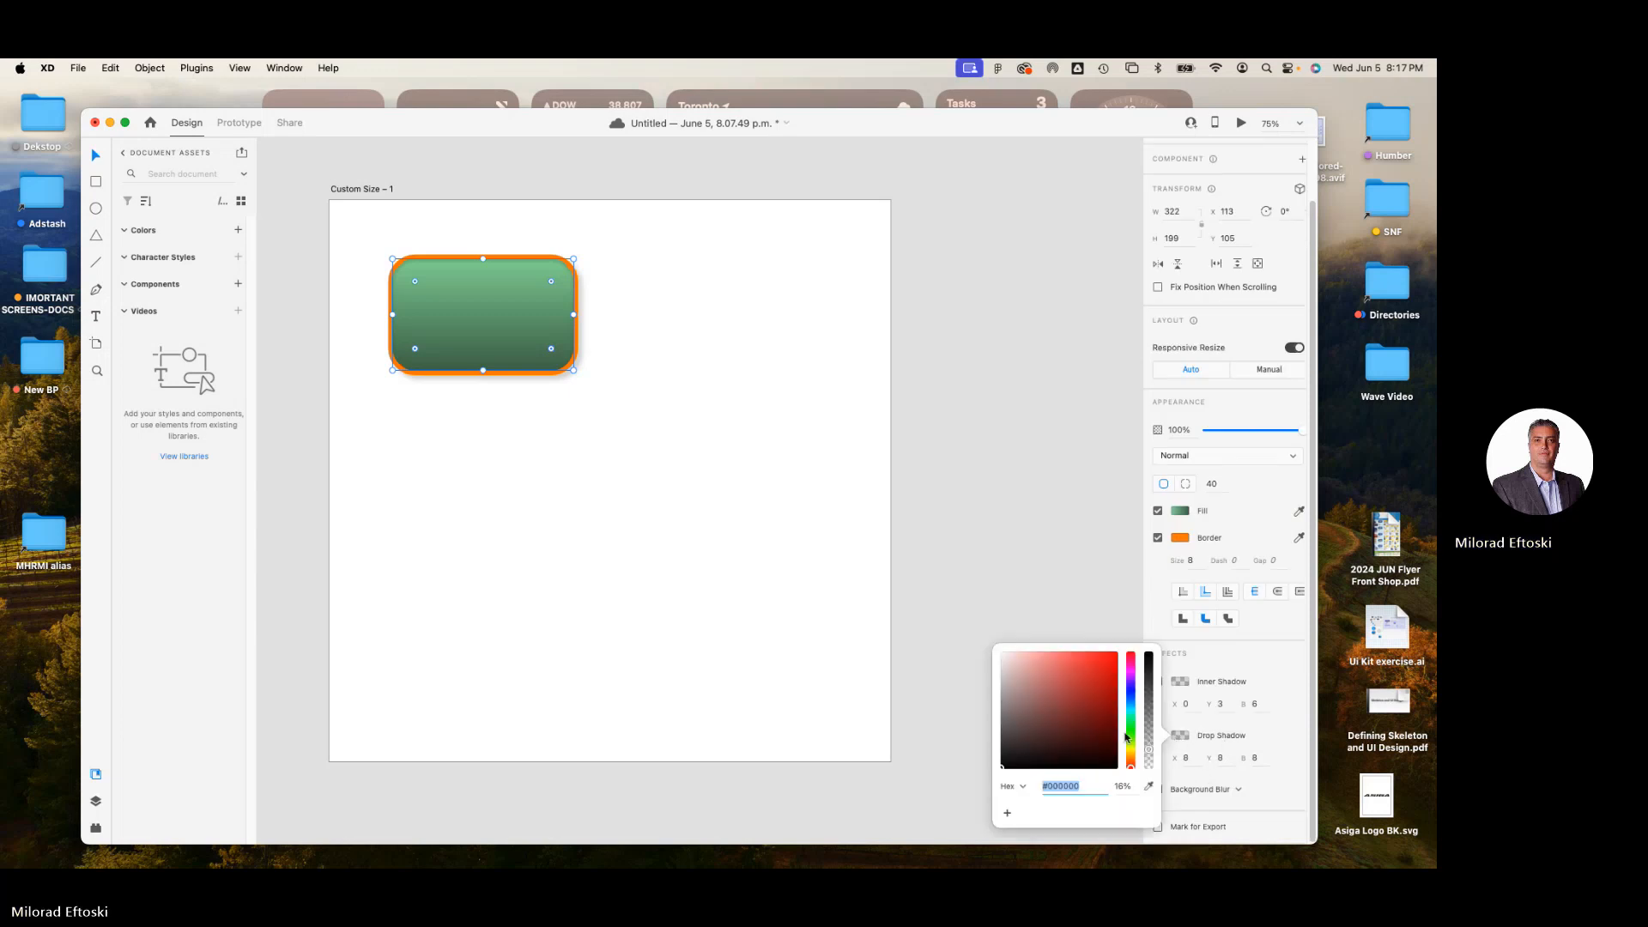
{"action": "left_click_drag", "start_coordinate": [1146, 755], "coordinate": [1147, 723]}
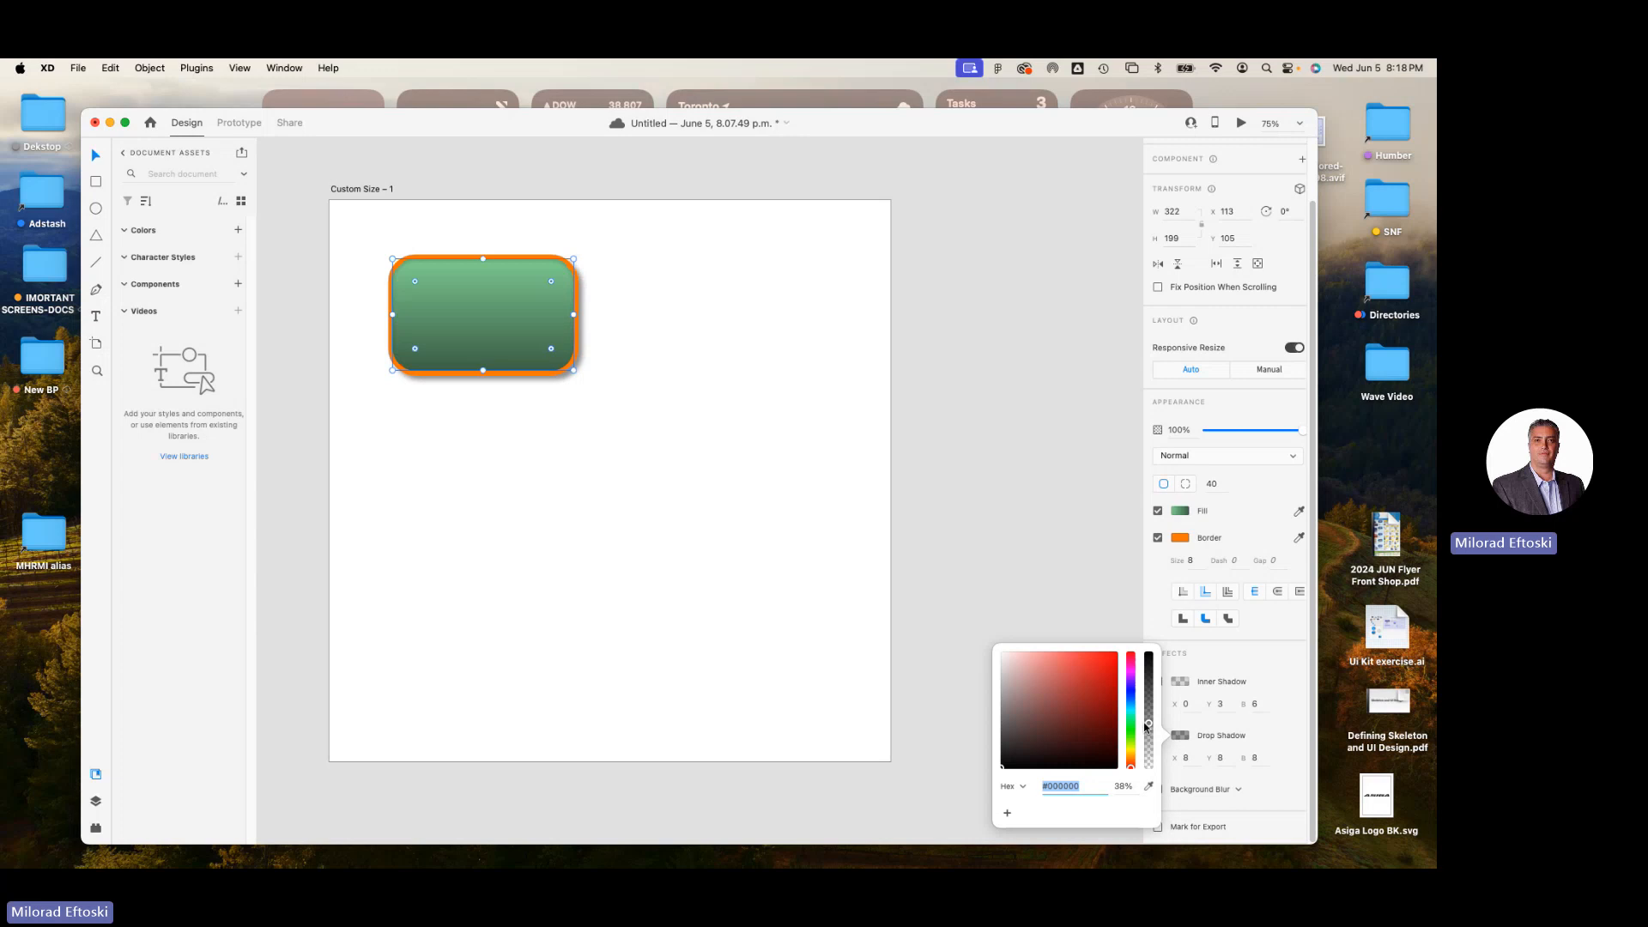
{"action": "left_click", "coordinate": [738, 526]}
{"action": "mouse_move", "coordinate": [532, 359]}
{"action": "left_mouse_down"}
{"action": "mouse_move", "coordinate": [561, 269]}
{"action": "mouse_move", "coordinate": [524, 257]}
{"action": "mouse_move", "coordinate": [508, 339]}
{"action": "left_mouse_up"}
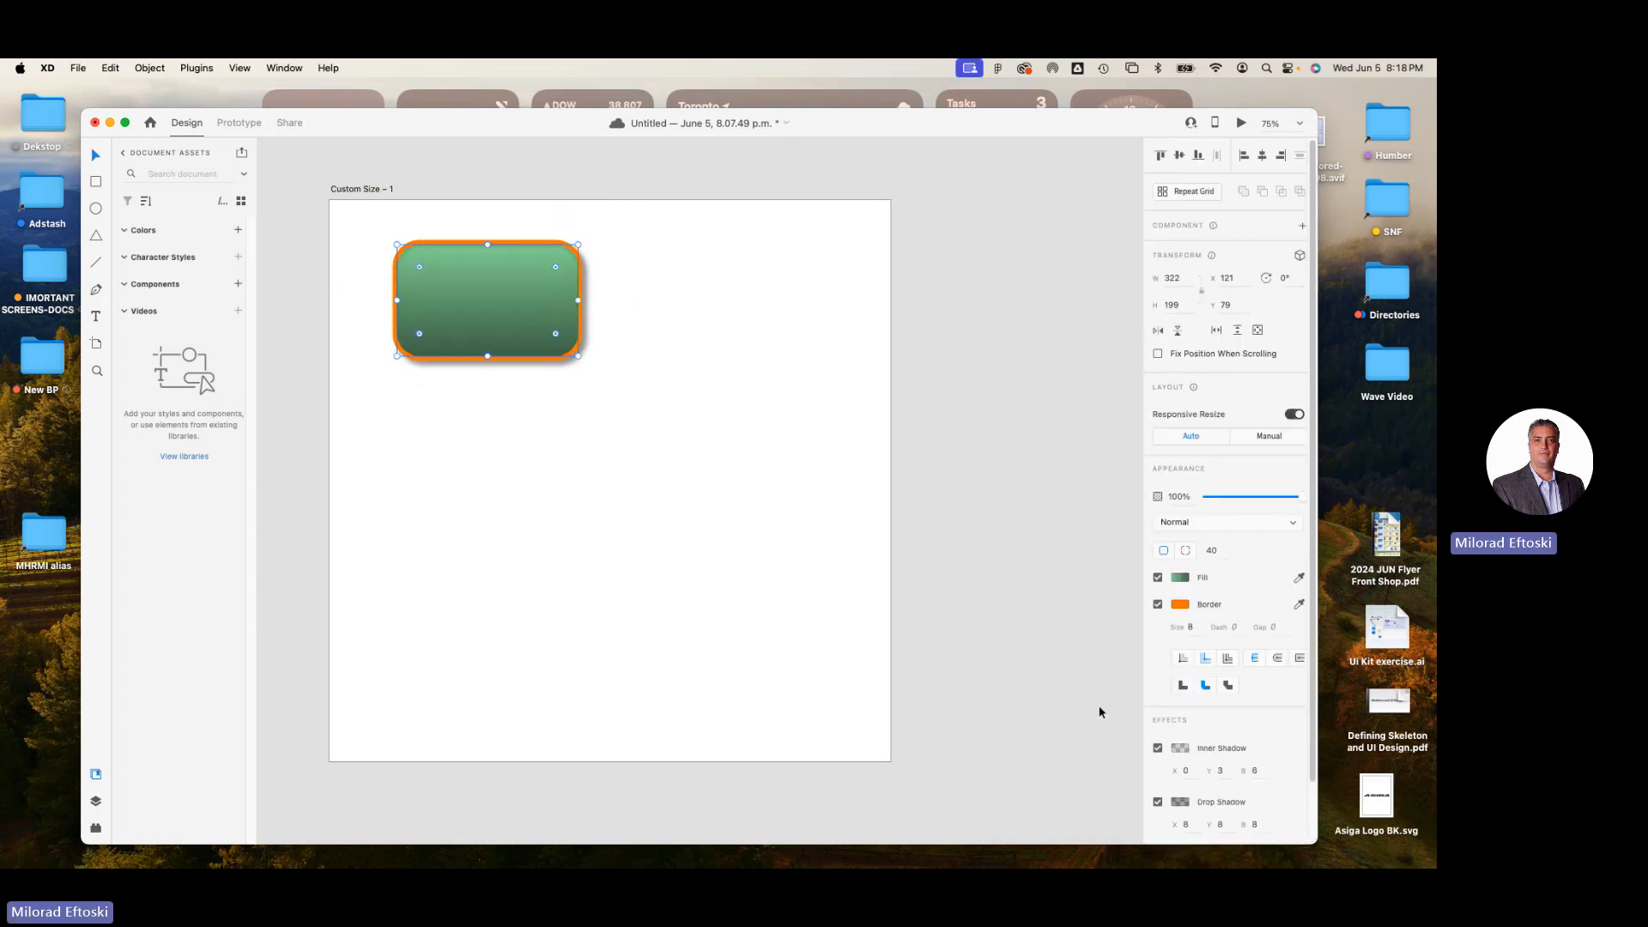
Try the Background Blur effect on the rectangle, turn it off again and deselect the rectangle.
{"action": "scroll", "coordinate": [1258, 777], "scroll_direction": "down", "scroll_amount": 2}
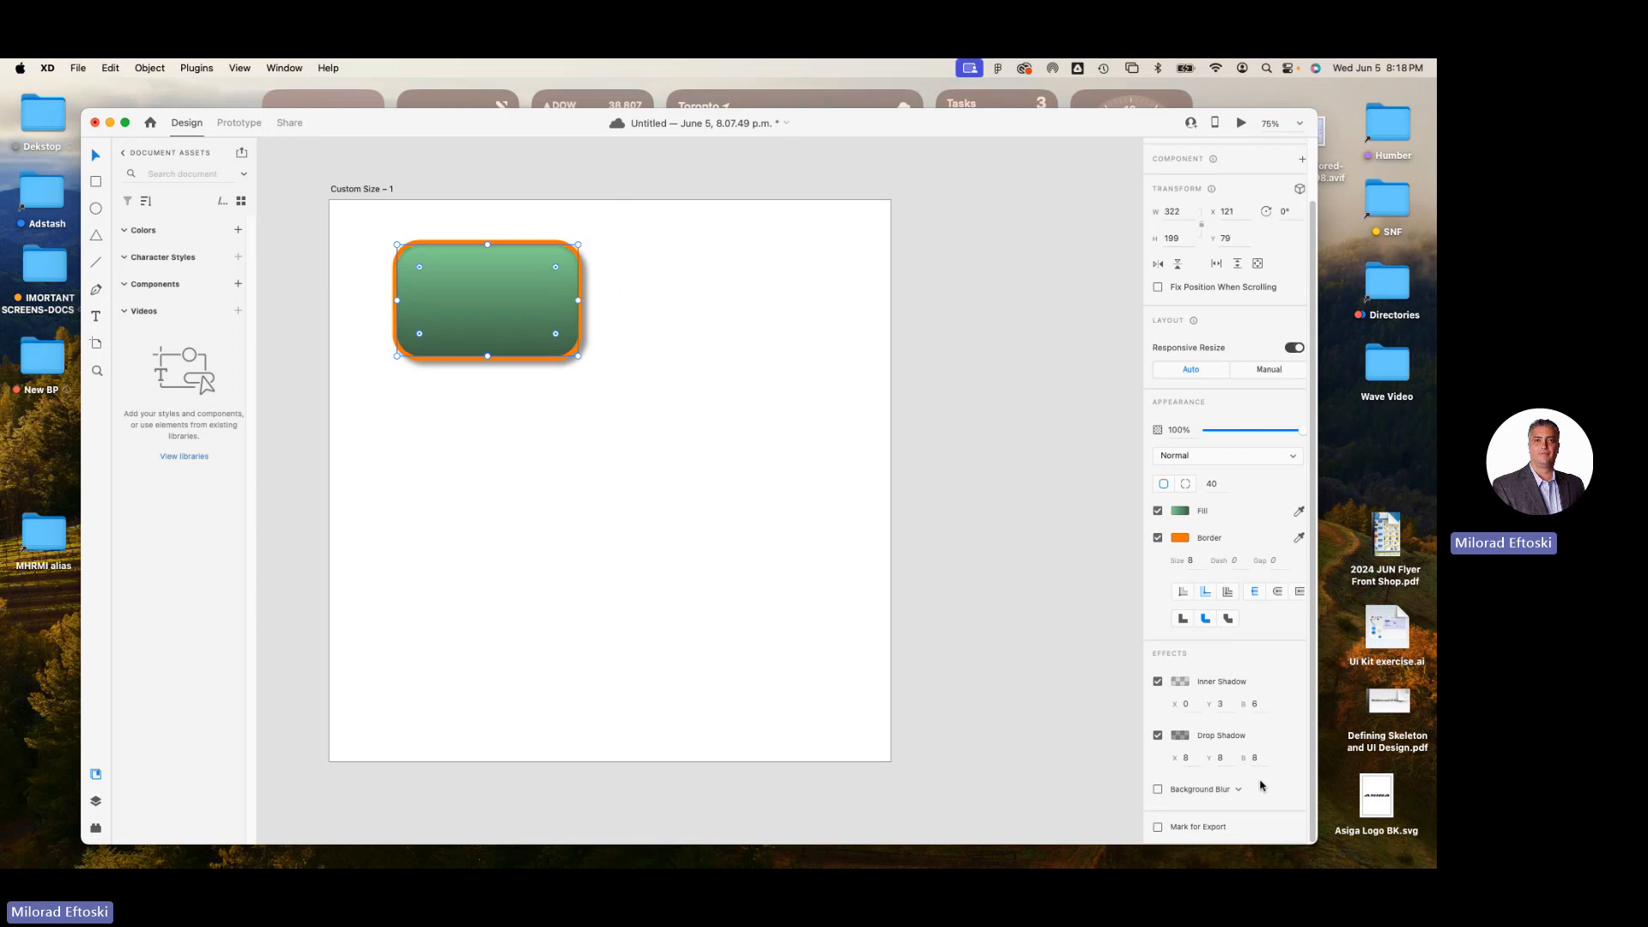
{"action": "left_click", "coordinate": [1157, 790]}
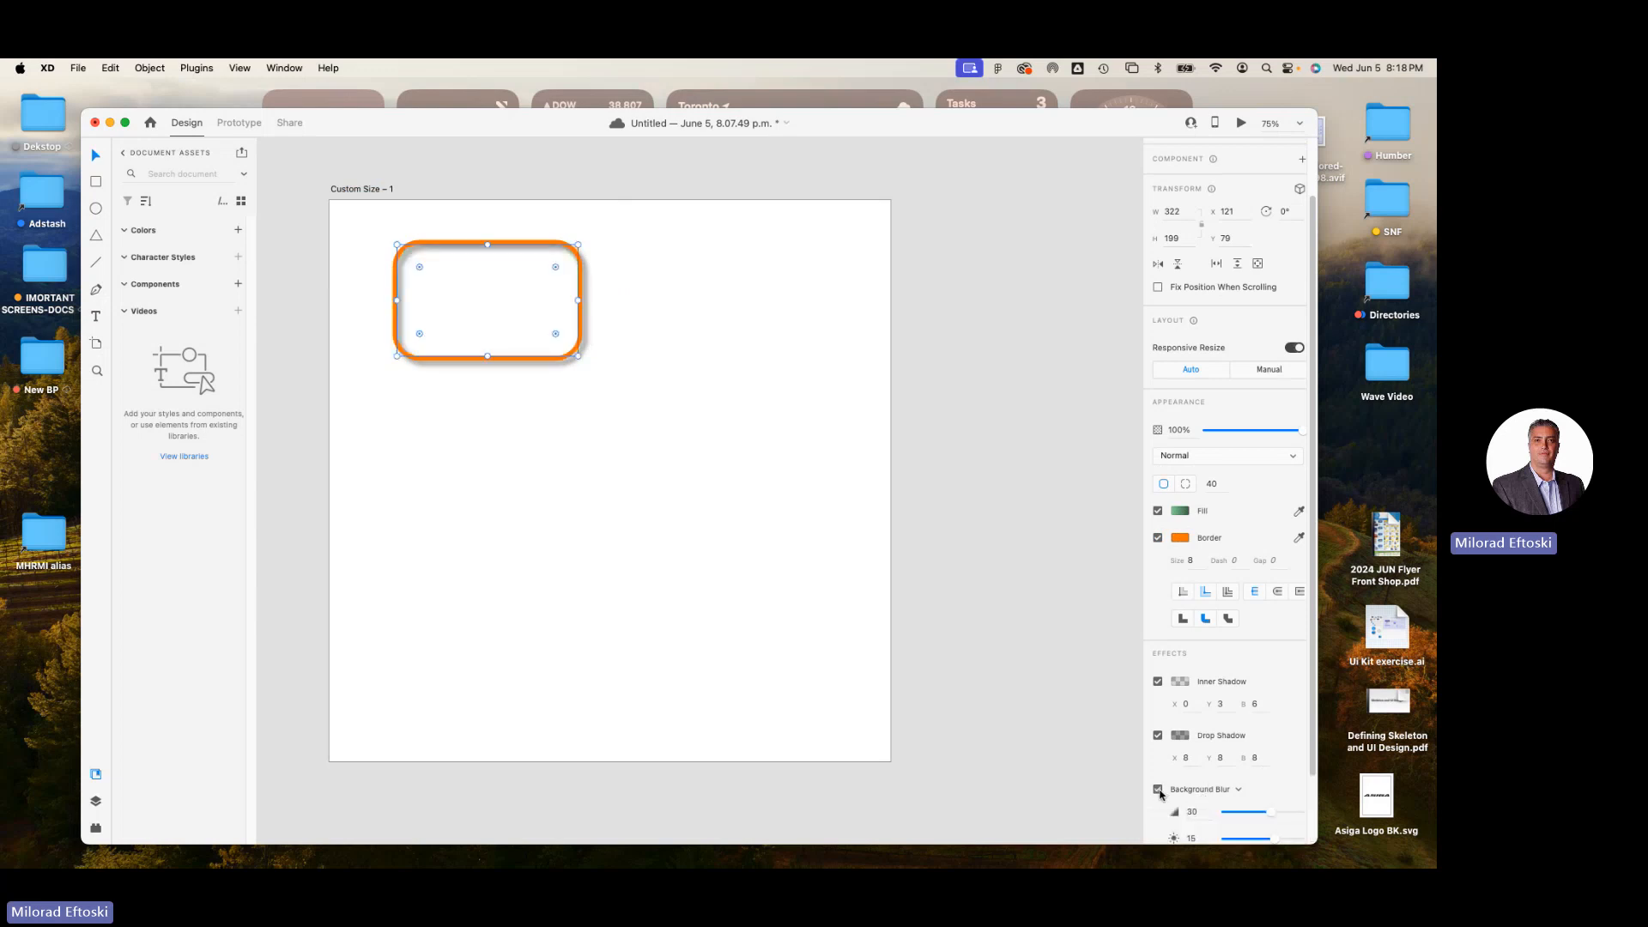
{"action": "left_click", "coordinate": [1158, 789]}
{"action": "scroll", "coordinate": [1083, 644], "scroll_direction": "down", "scroll_amount": 3}
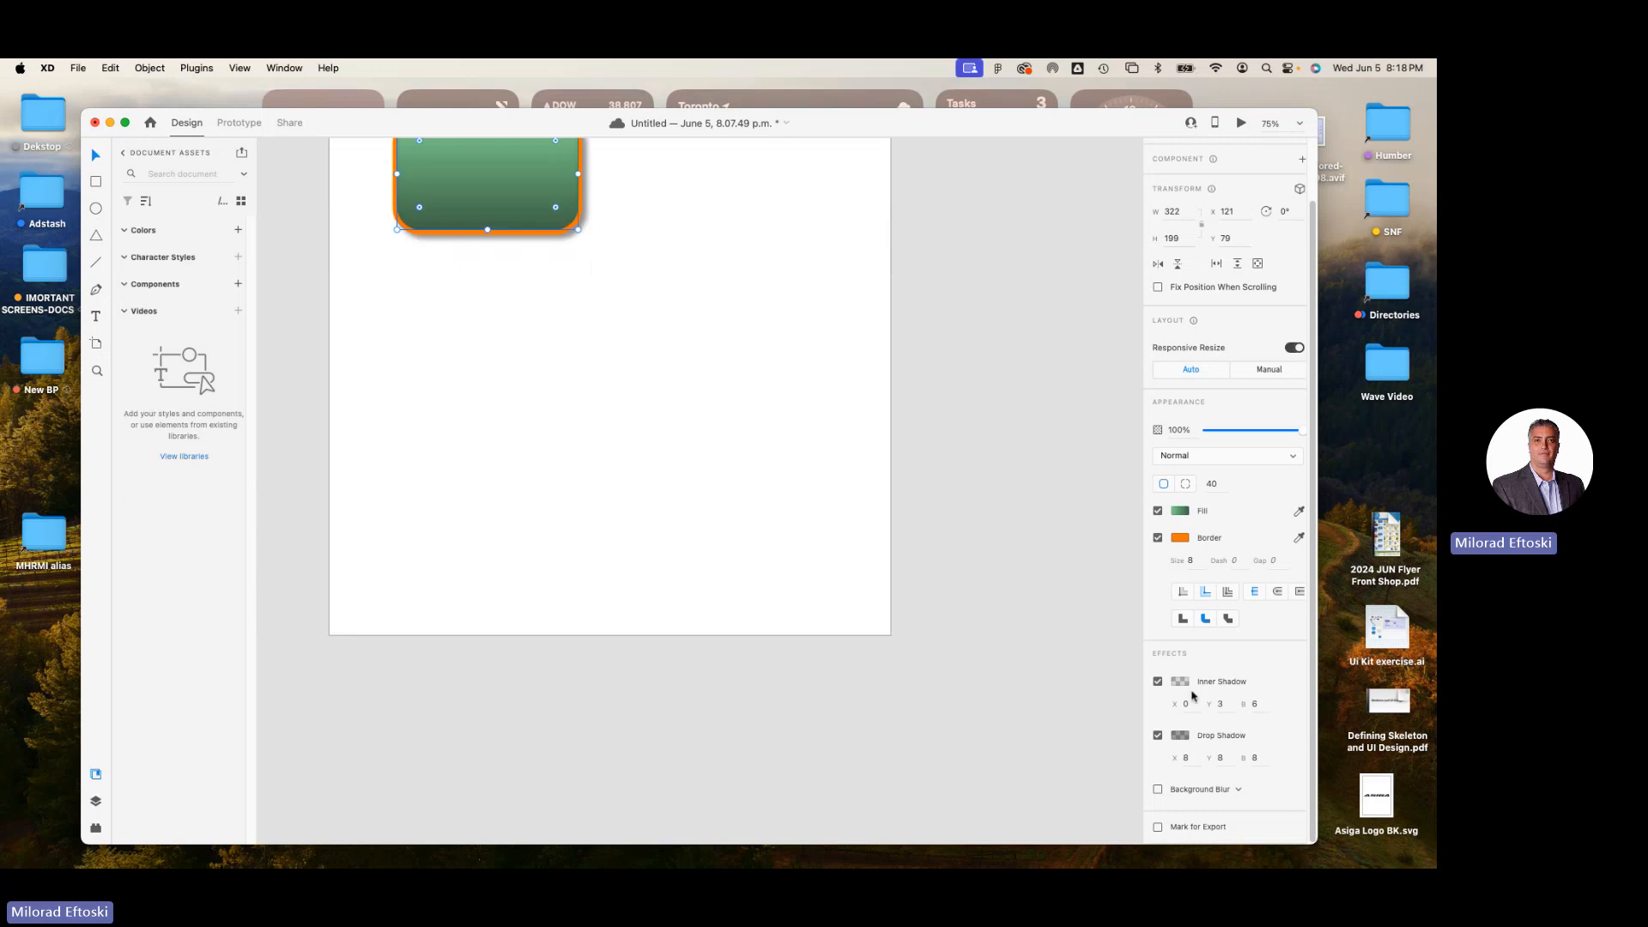
{"action": "scroll", "coordinate": [1147, 684], "scroll_direction": "down", "scroll_amount": 2}
{"action": "scroll", "coordinate": [738, 397], "scroll_direction": "up", "scroll_amount": 5}
{"action": "scroll", "coordinate": [733, 396], "scroll_direction": "down", "scroll_amount": 3}
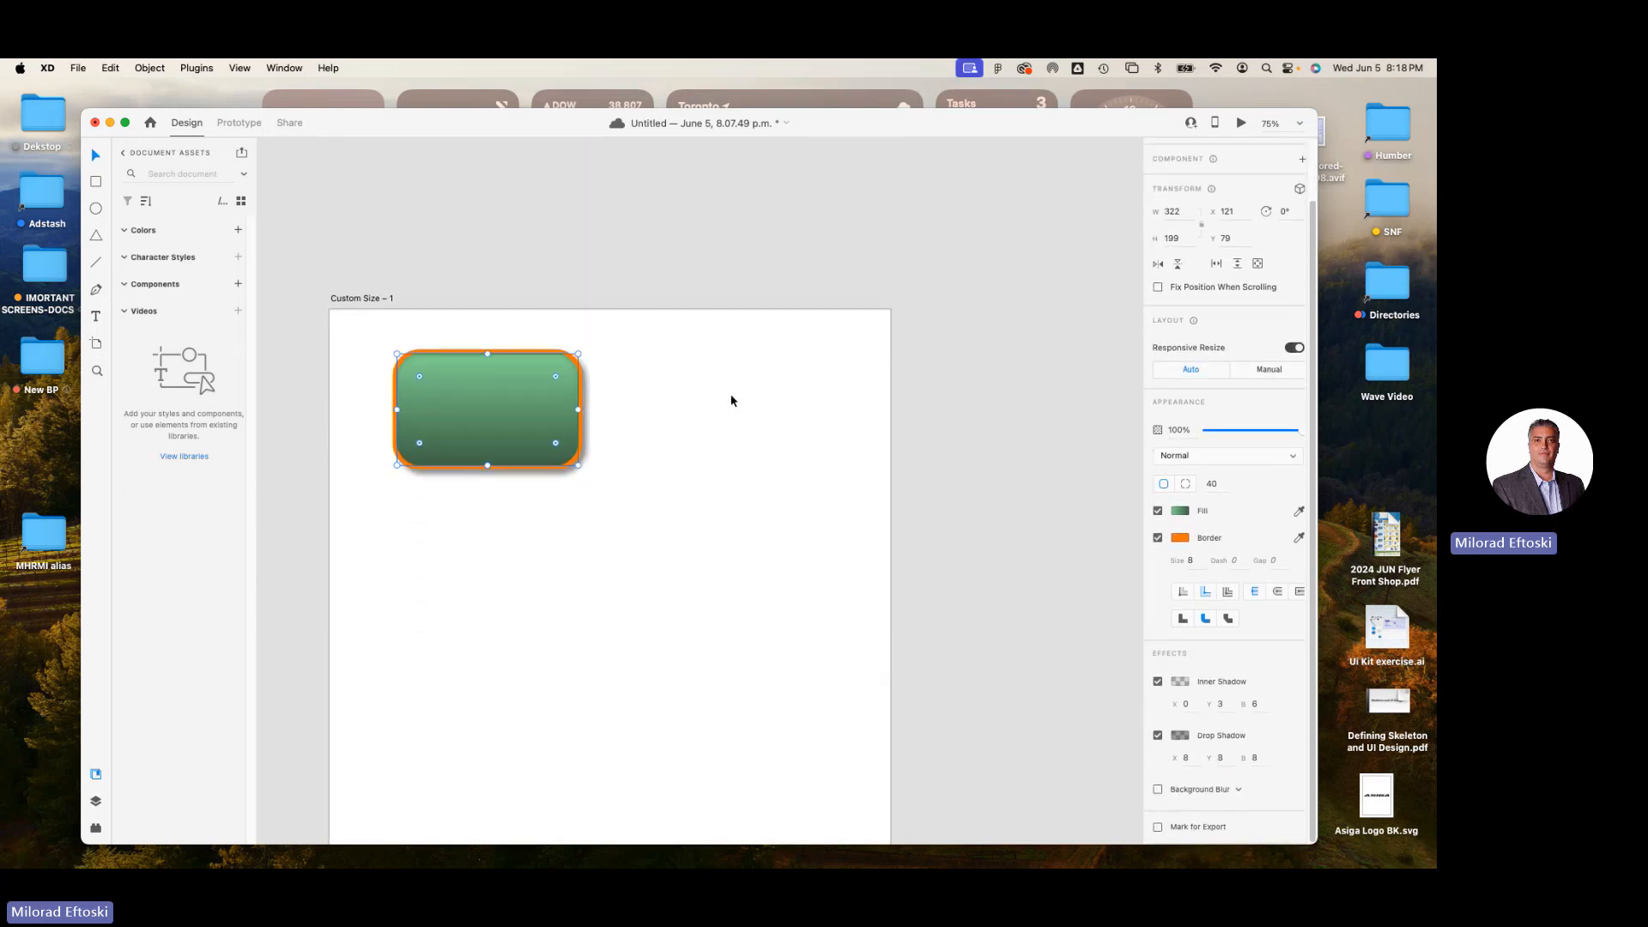
{"action": "scroll", "coordinate": [704, 384], "scroll_direction": "down", "scroll_amount": 1}
{"action": "left_click", "coordinate": [715, 364]}
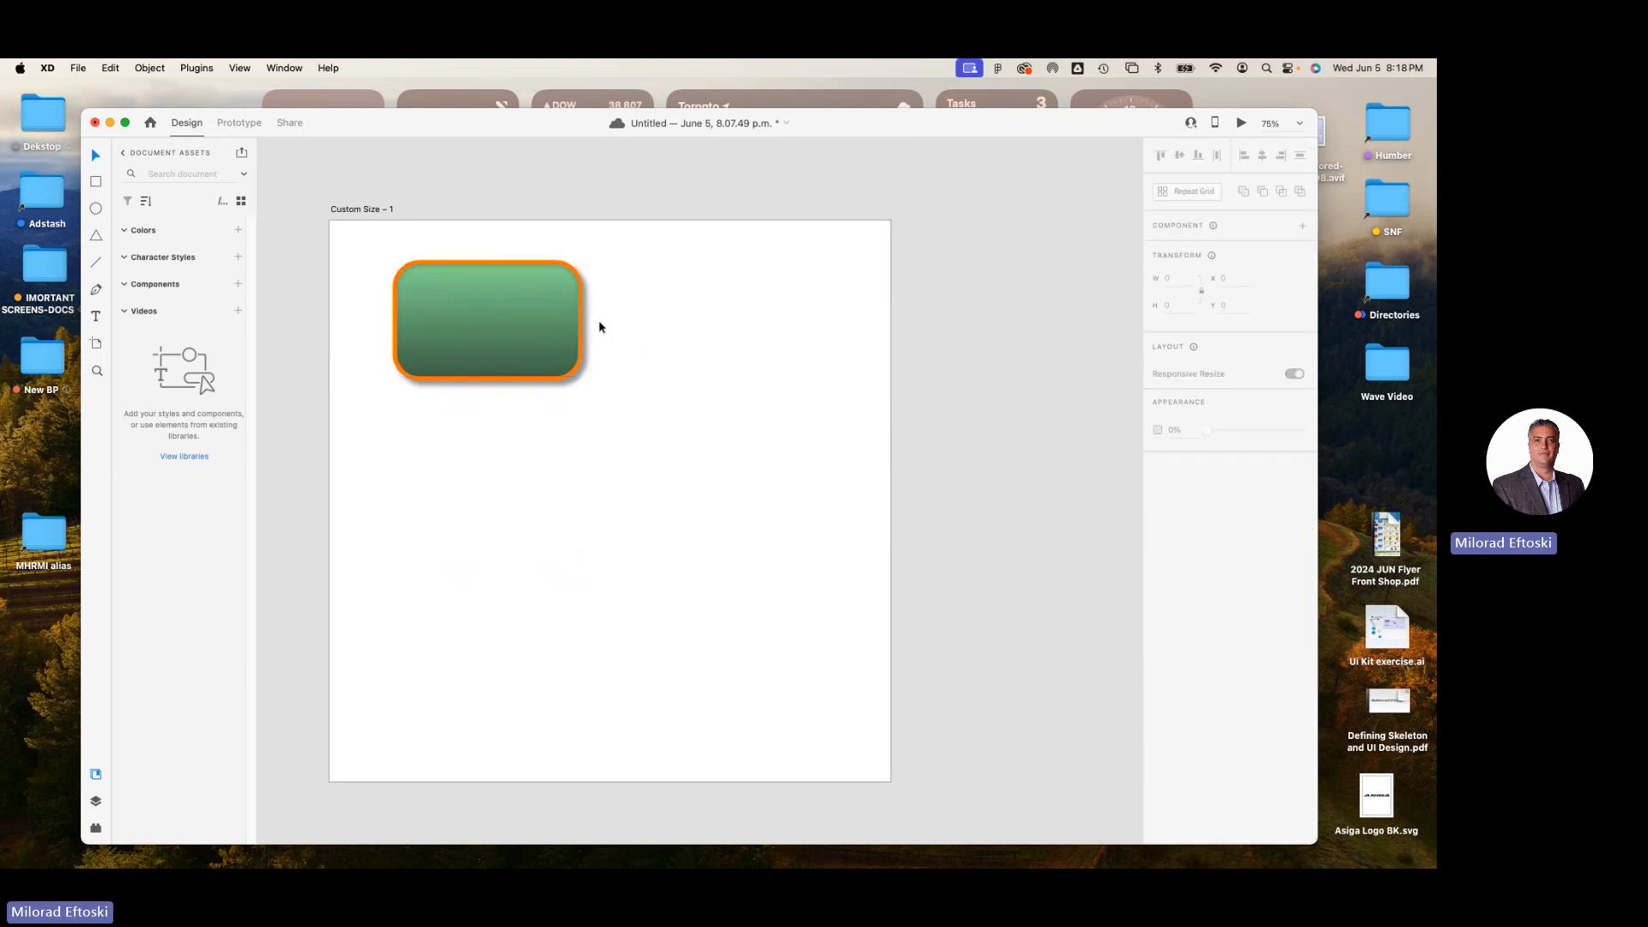
Delete the styled rectangle from the artboard.
{"action": "left_click", "coordinate": [545, 313]}
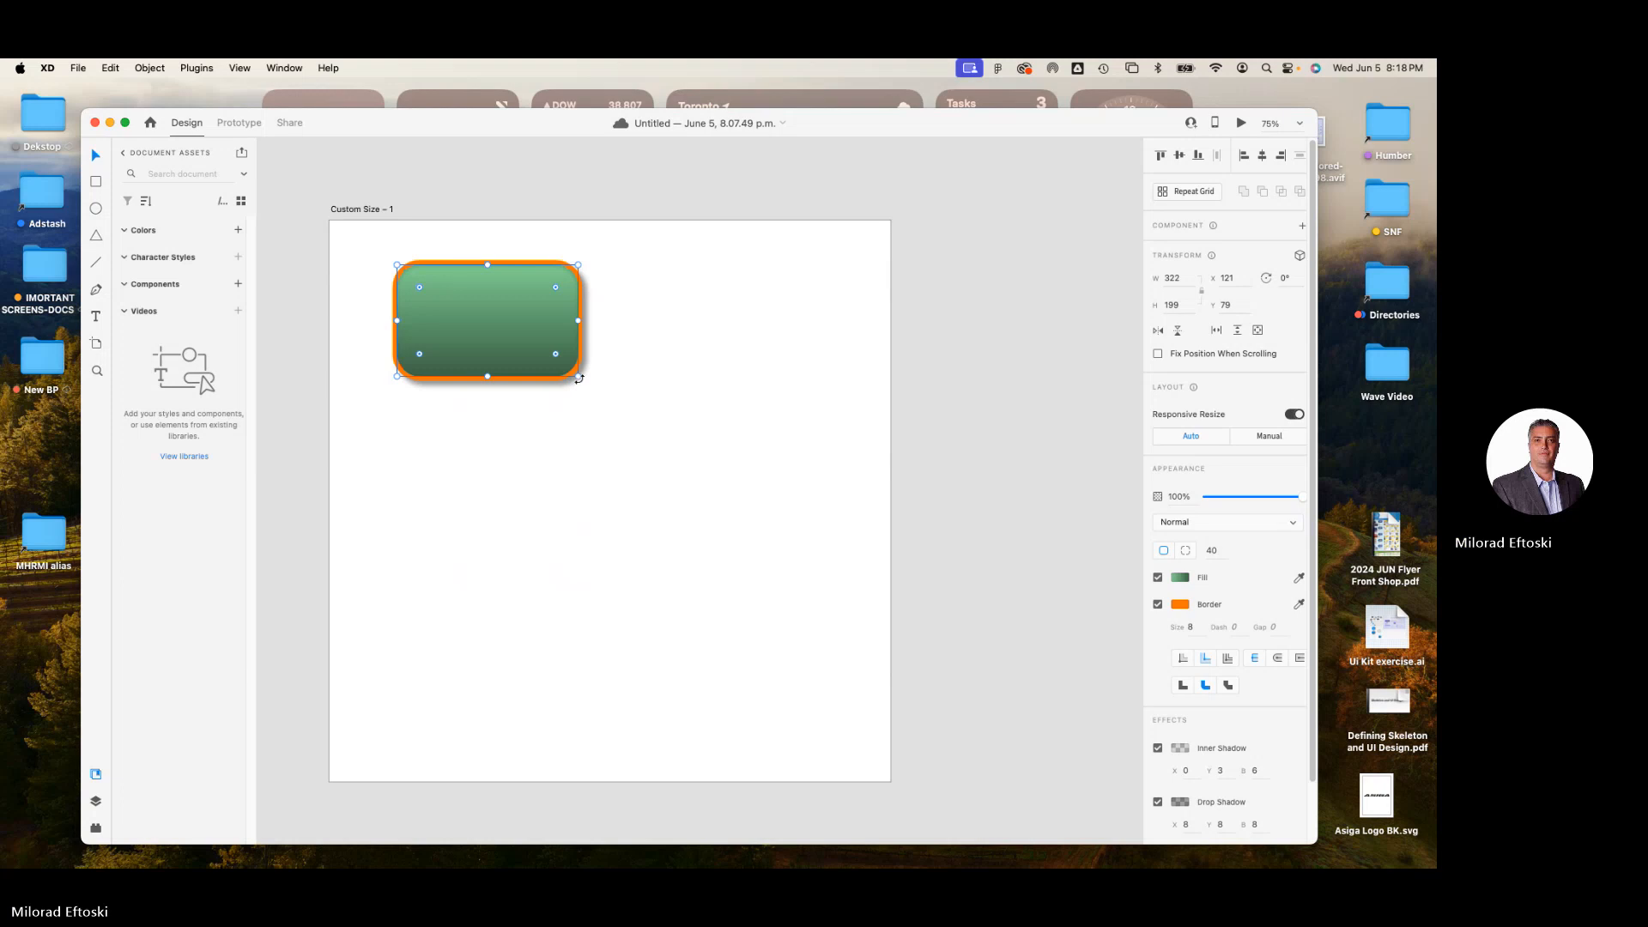
{"action": "left_click_drag", "start_coordinate": [584, 384], "coordinate": [625, 379]}
{"action": "key", "text": "Delete"}
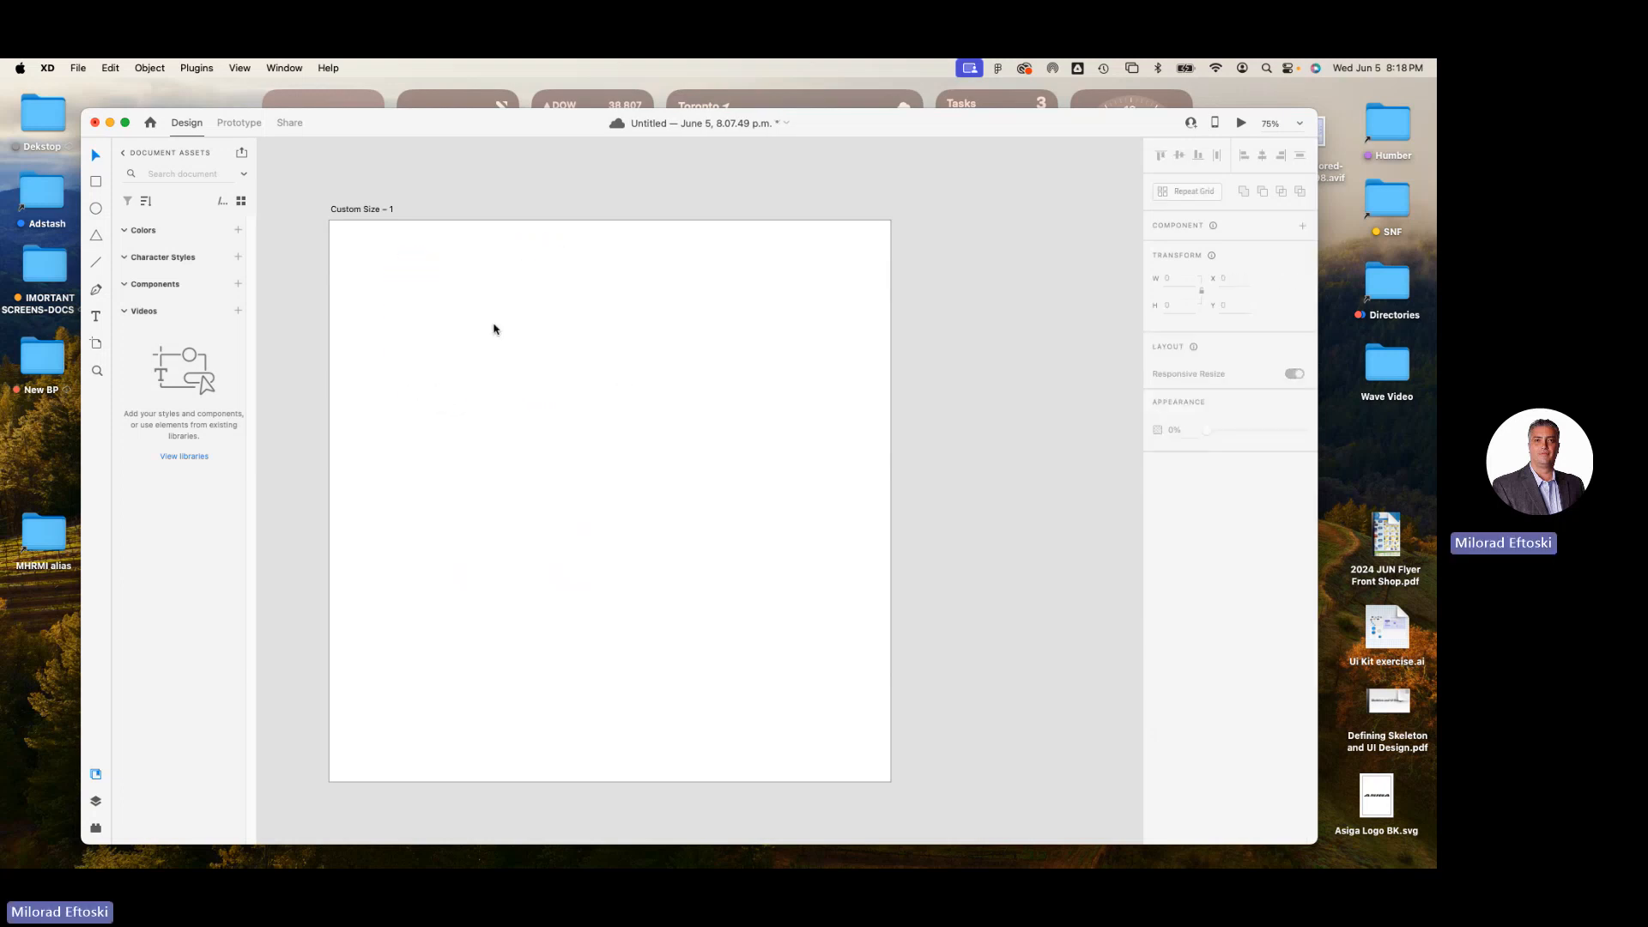
Draw a circle about 271 by 271 on the artboard and move it to about X 213, Y 102.
{"action": "left_click", "coordinate": [430, 324]}
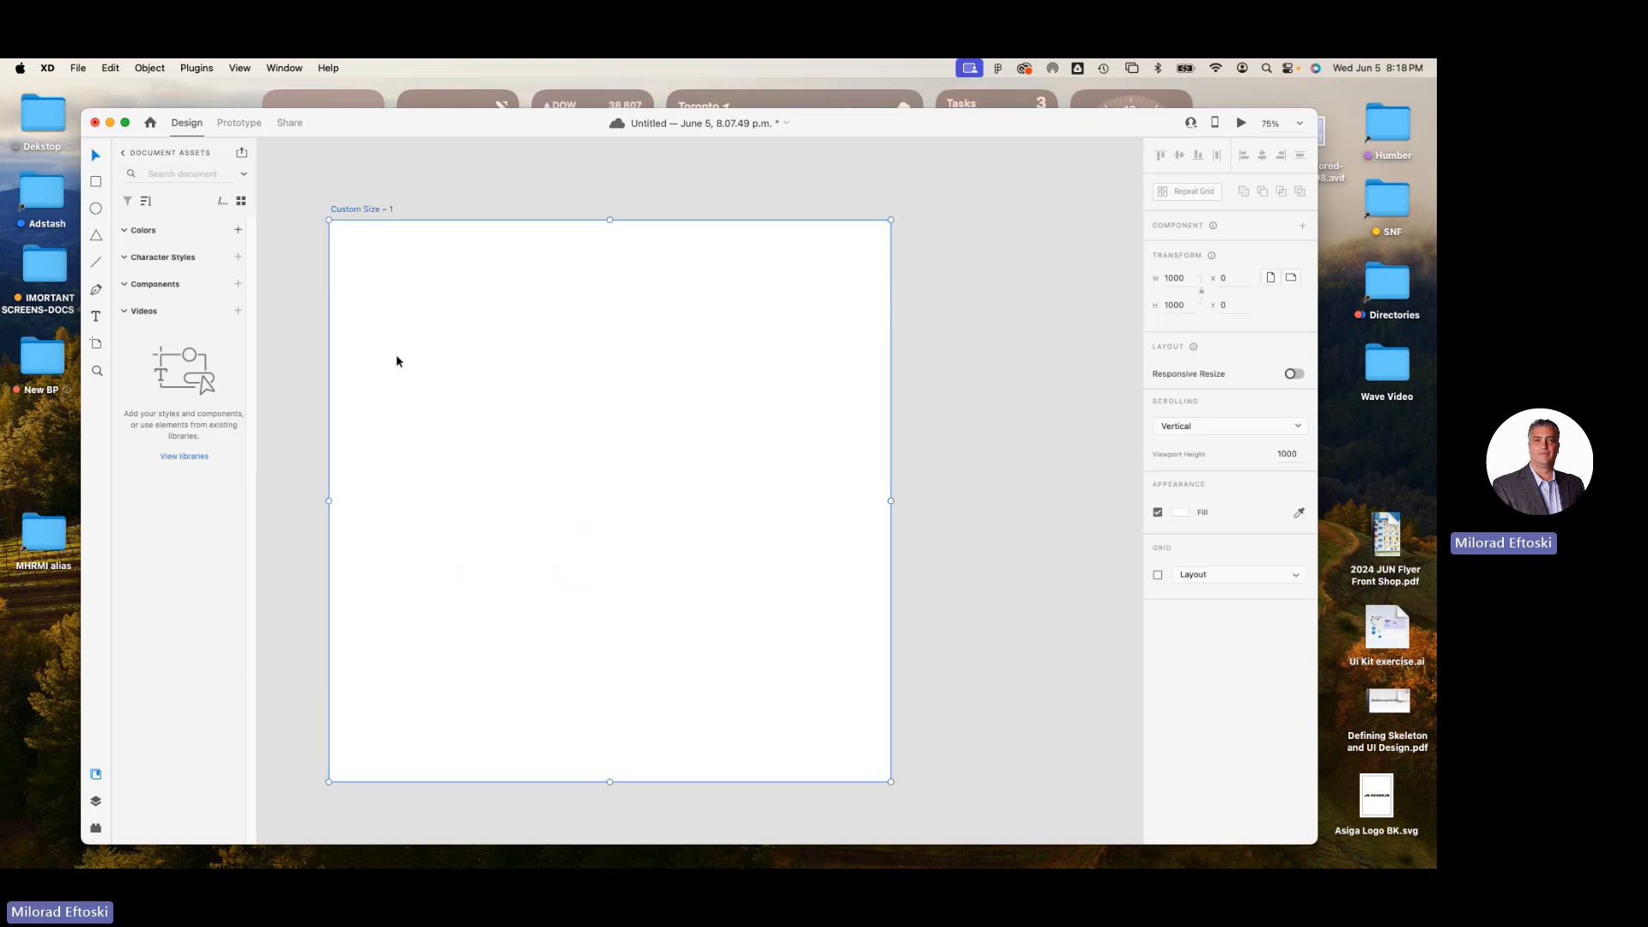
{"action": "left_click", "coordinate": [97, 211]}
{"action": "mouse_move", "coordinate": [425, 291]}
{"action": "left_mouse_down"}
{"action": "mouse_move", "coordinate": [605, 446]}
{"action": "mouse_move", "coordinate": [576, 441]}
{"action": "left_mouse_up"}
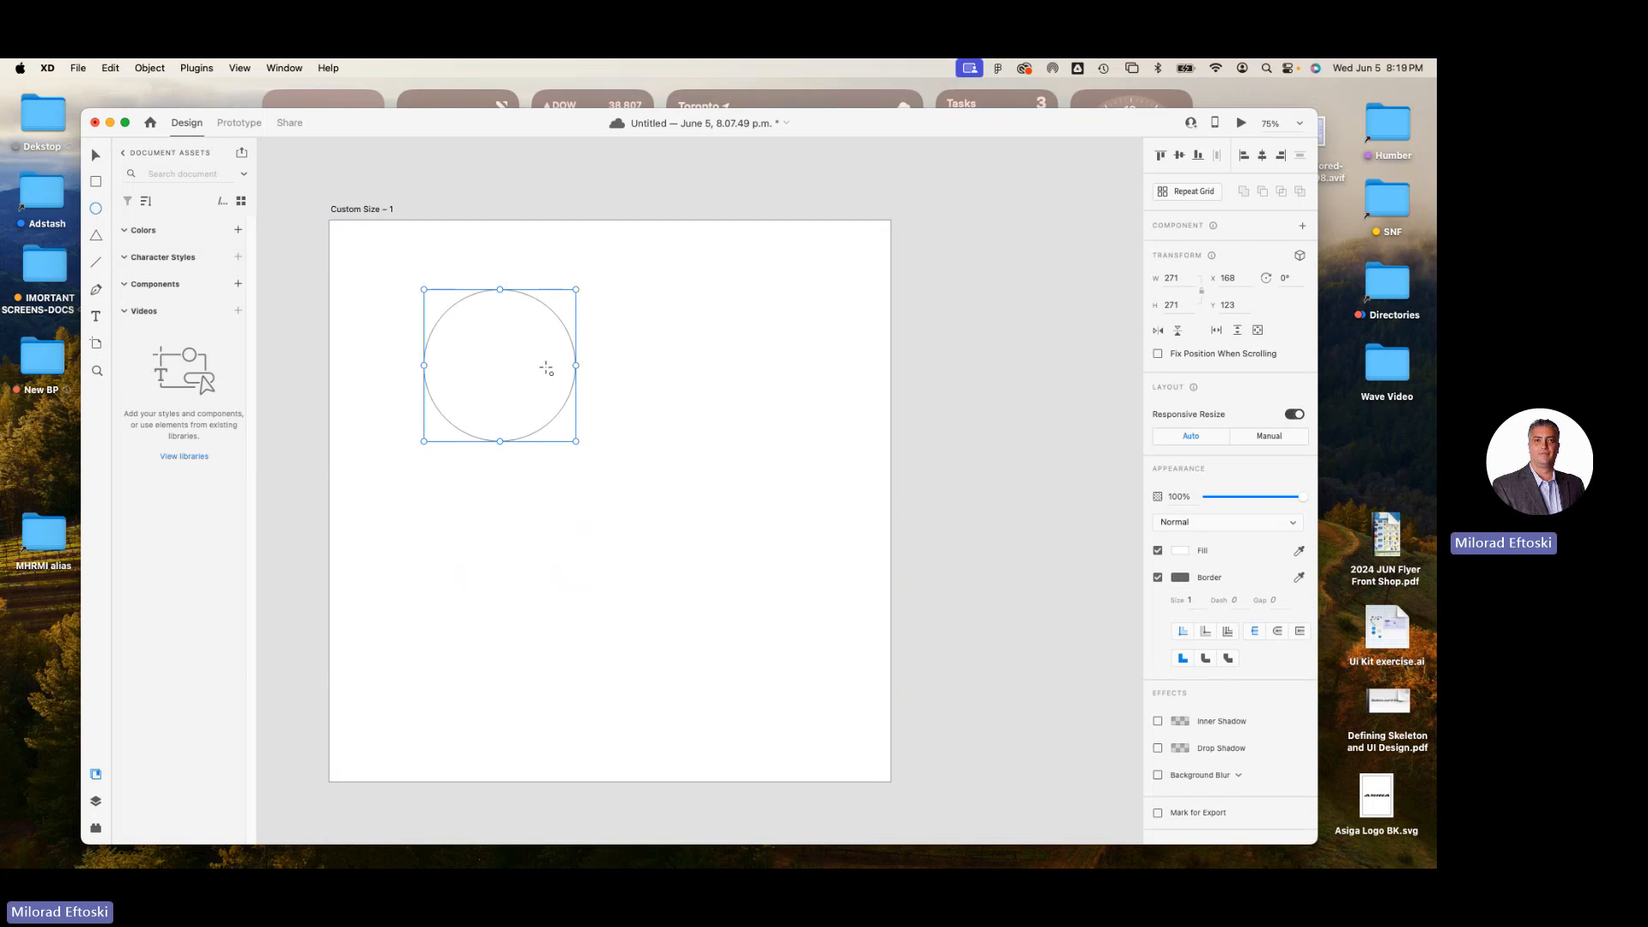
{"action": "left_click", "coordinate": [96, 155]}
{"action": "left_click_drag", "start_coordinate": [477, 320], "coordinate": [503, 308]}
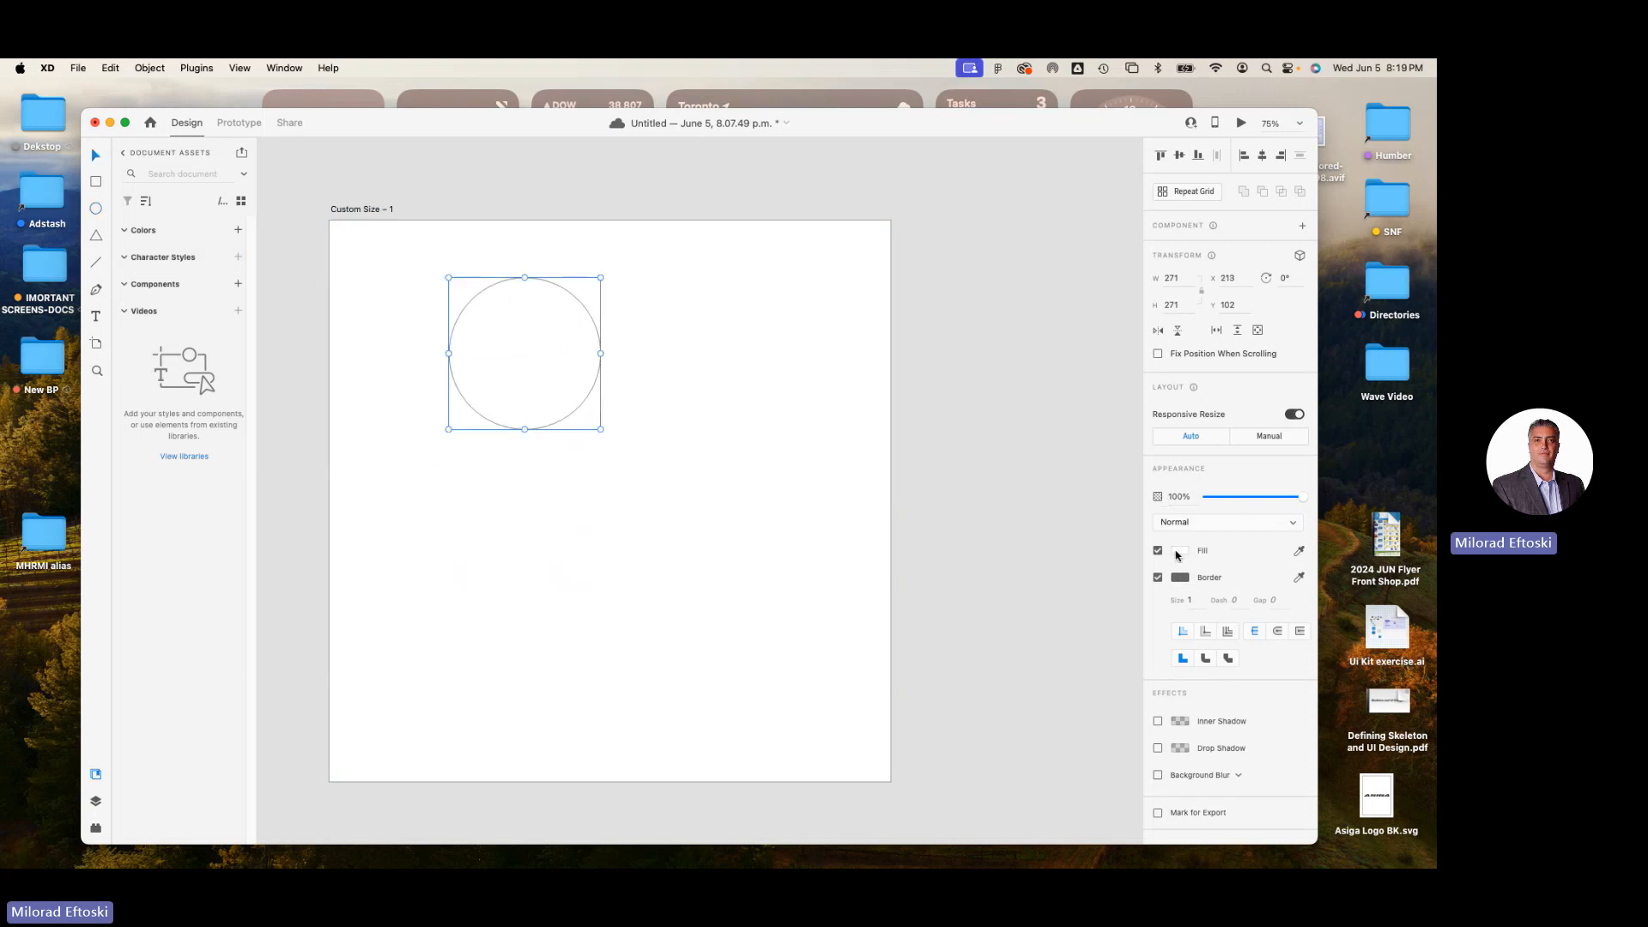
Fill the circle with a dark blue and move it toward the artboard's upper-left area.
{"action": "left_click", "coordinate": [1181, 550]}
{"action": "left_click", "coordinate": [1101, 519]}
{"action": "left_click_drag", "start_coordinate": [1130, 592], "coordinate": [1130, 527]}
{"action": "left_click_drag", "start_coordinate": [516, 355], "coordinate": [470, 339]}
{"action": "left_click", "coordinate": [594, 379]}
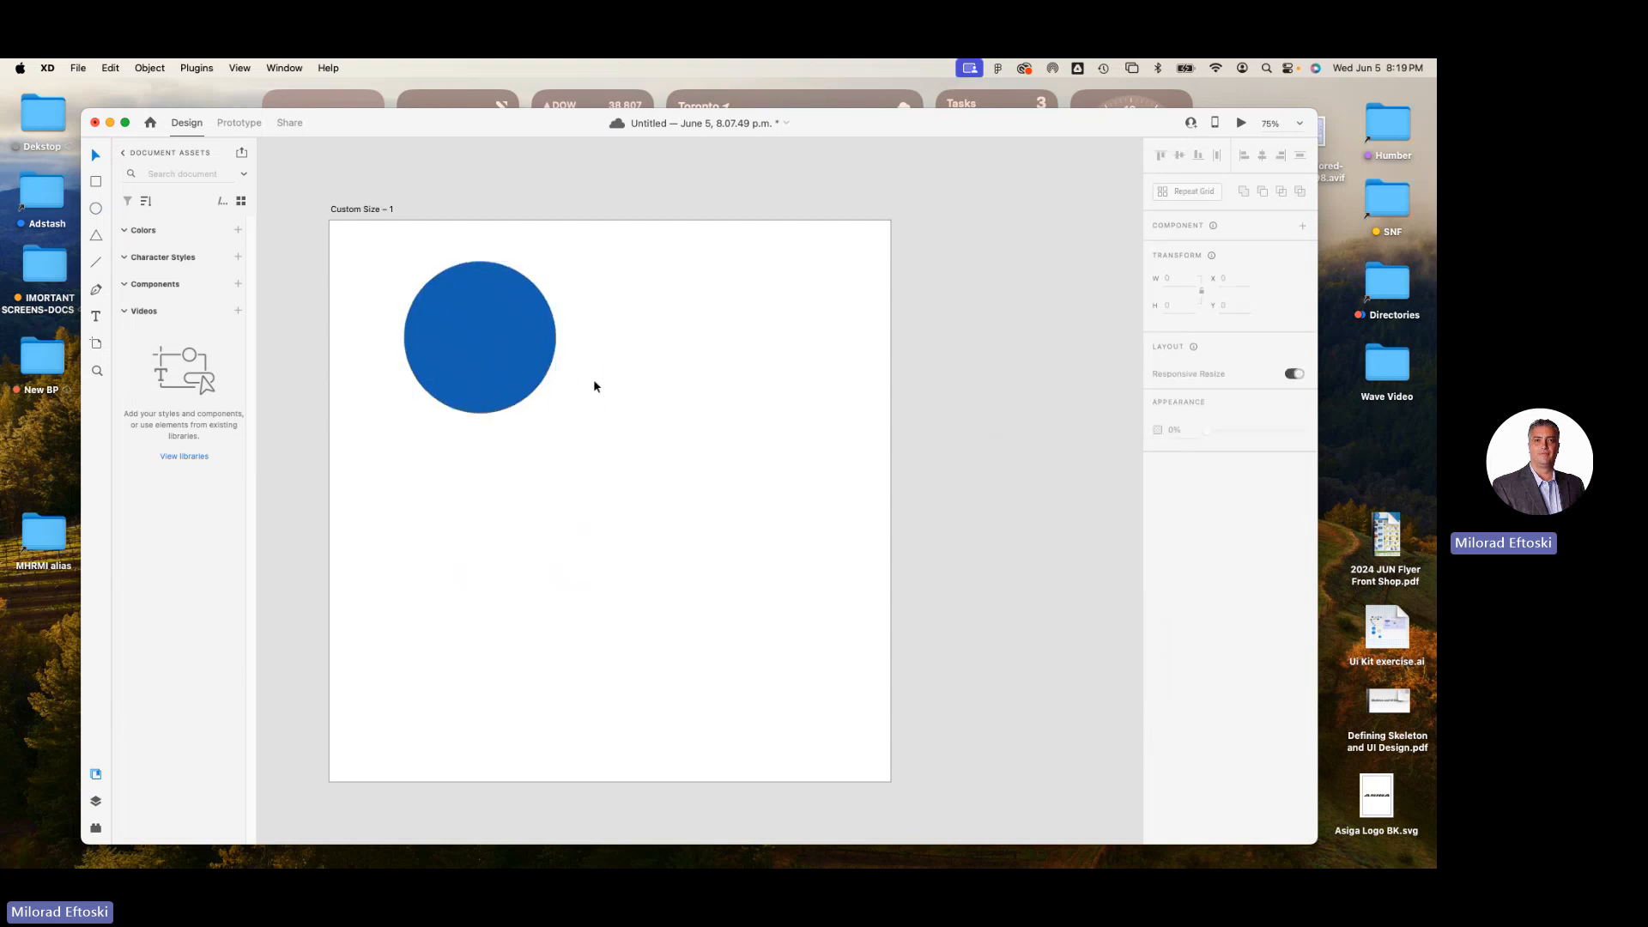
Delete the circle and draw a triangle about 463 wide and 380 high with the Polygon tool.
{"action": "left_click", "coordinate": [542, 327]}
{"action": "key", "text": "Delete"}
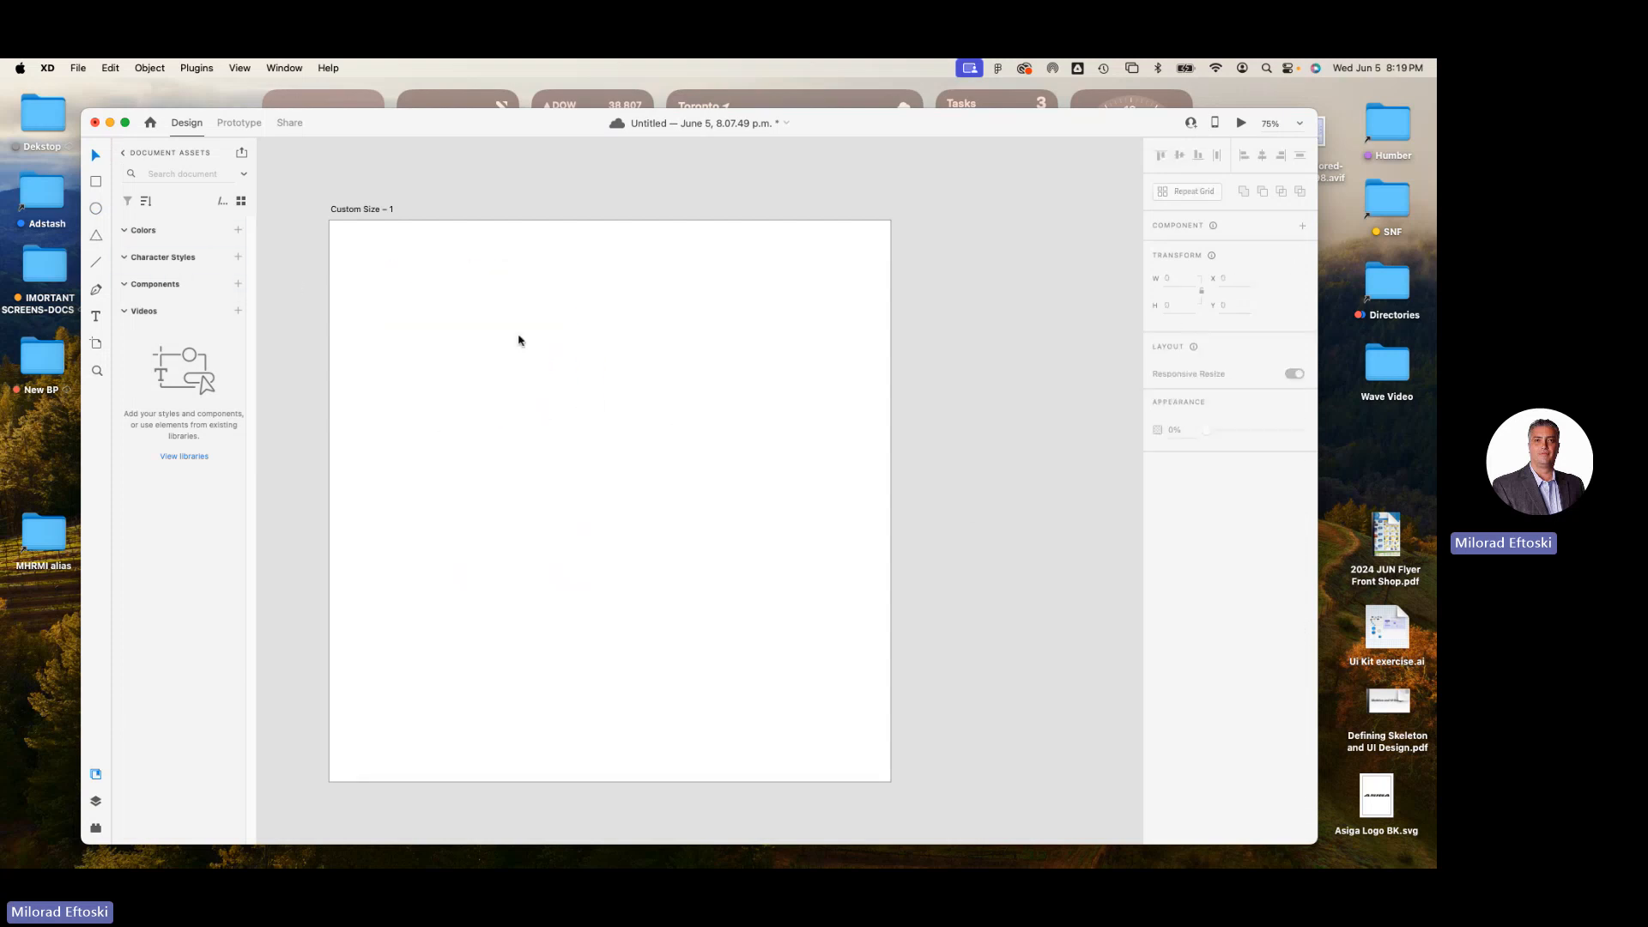
{"action": "left_click", "coordinate": [96, 238]}
{"action": "left_click_drag", "start_coordinate": [464, 327], "coordinate": [723, 538]}
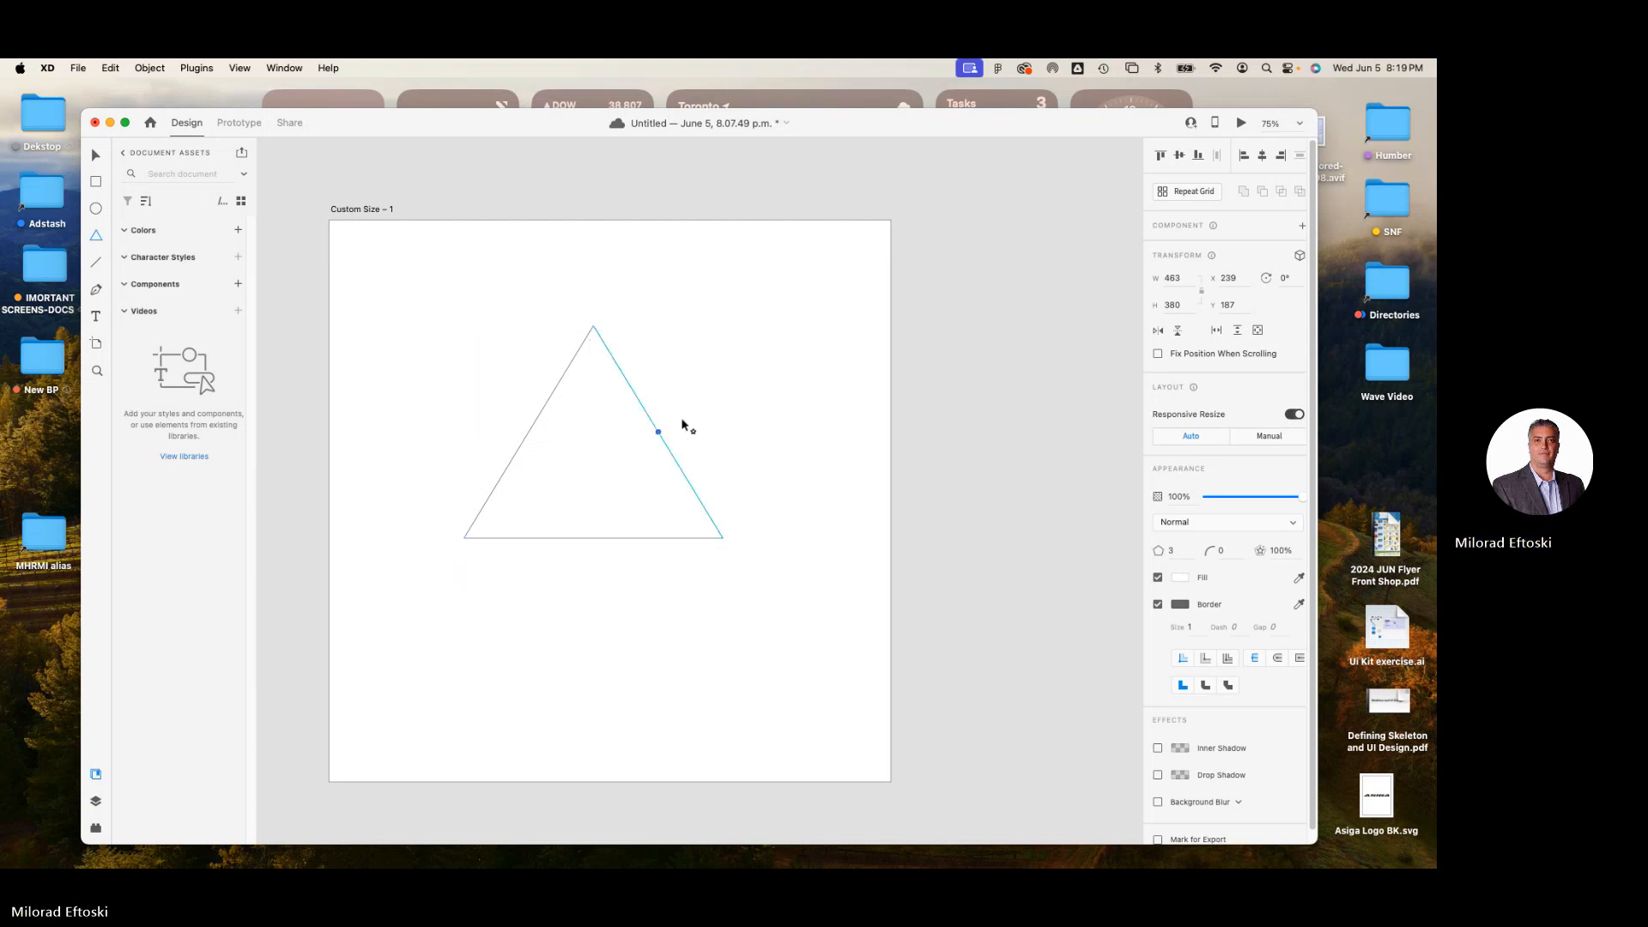
Delete the triangle from the artboard.
{"action": "left_click_drag", "start_coordinate": [657, 444], "coordinate": [729, 396]}
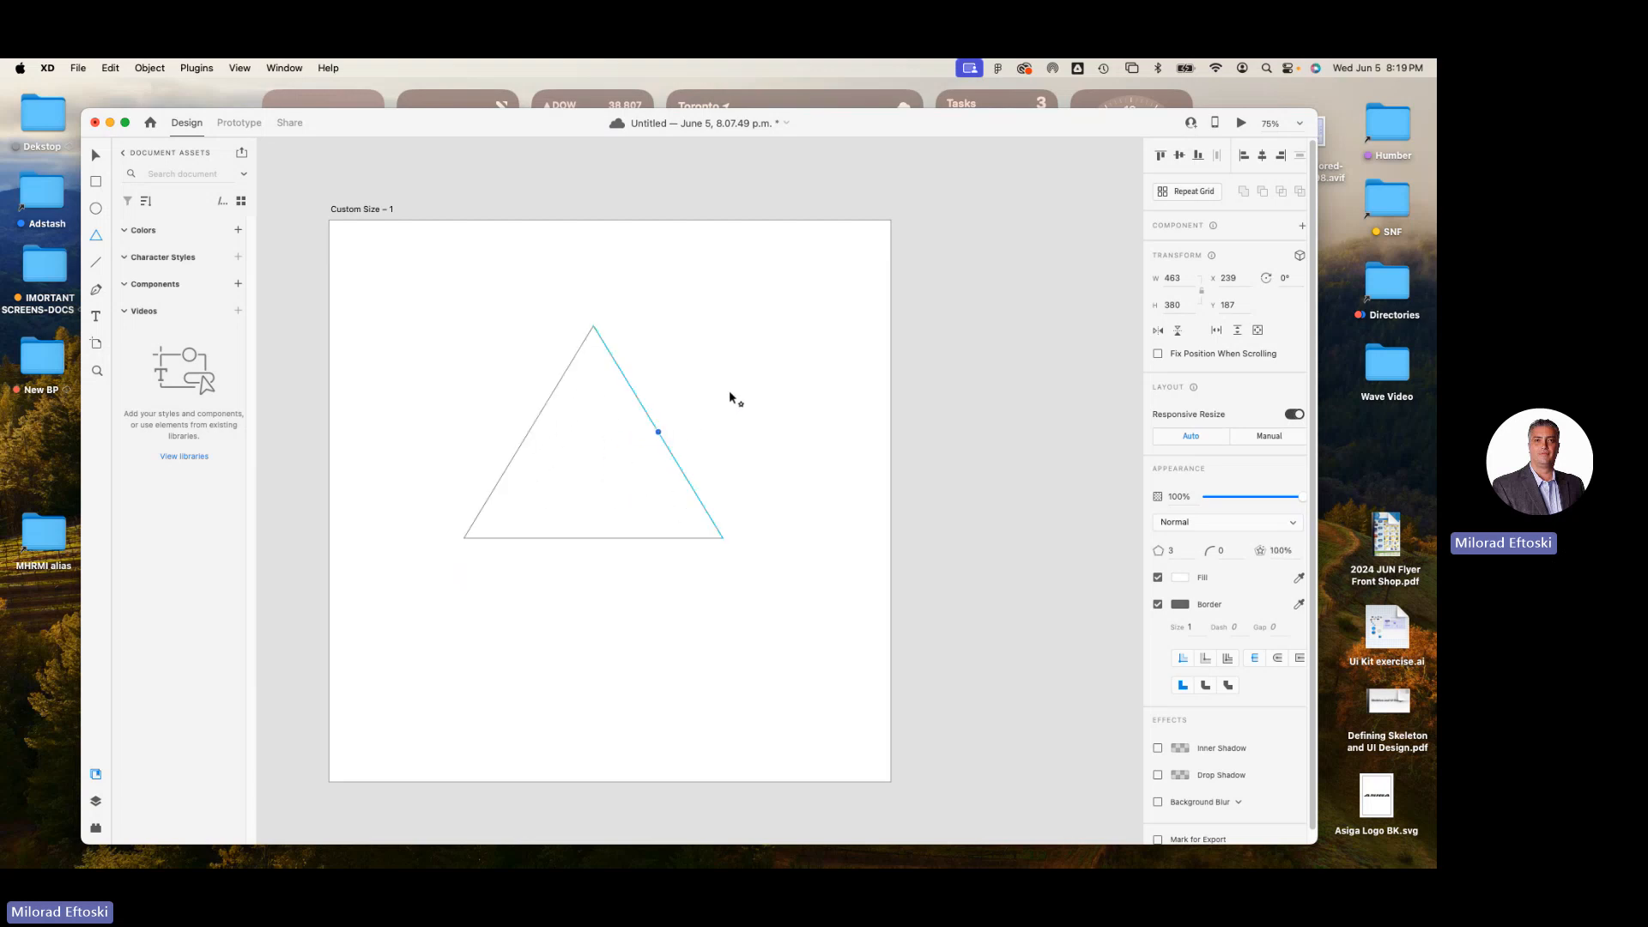
{"action": "mouse_move", "coordinate": [592, 342]}
{"action": "left_mouse_down"}
{"action": "mouse_move", "coordinate": [592, 360]}
{"action": "mouse_move", "coordinate": [595, 338]}
{"action": "left_mouse_up"}
{"action": "key", "text": "BackSpace"}
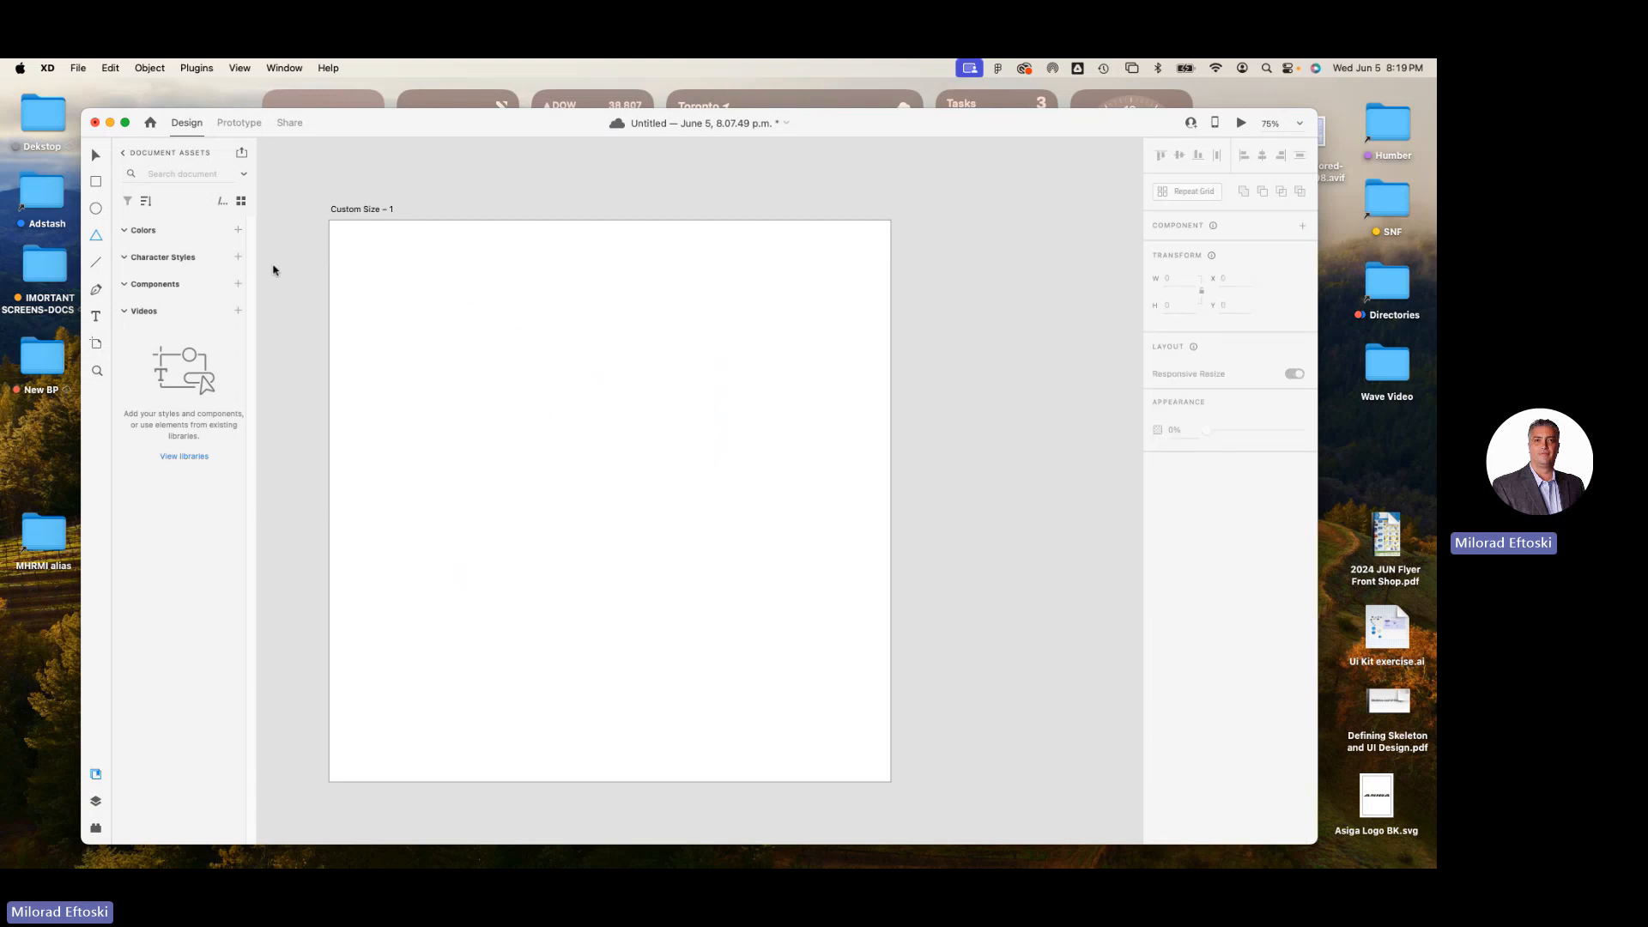
Draw a polygon about 330 wide and 286 high near the artboard's centre and give it six corners.
{"action": "mouse_move", "coordinate": [495, 353]}
{"action": "left_mouse_down"}
{"action": "mouse_move", "coordinate": [737, 539]}
{"action": "mouse_move", "coordinate": [746, 521]}
{"action": "left_mouse_up"}
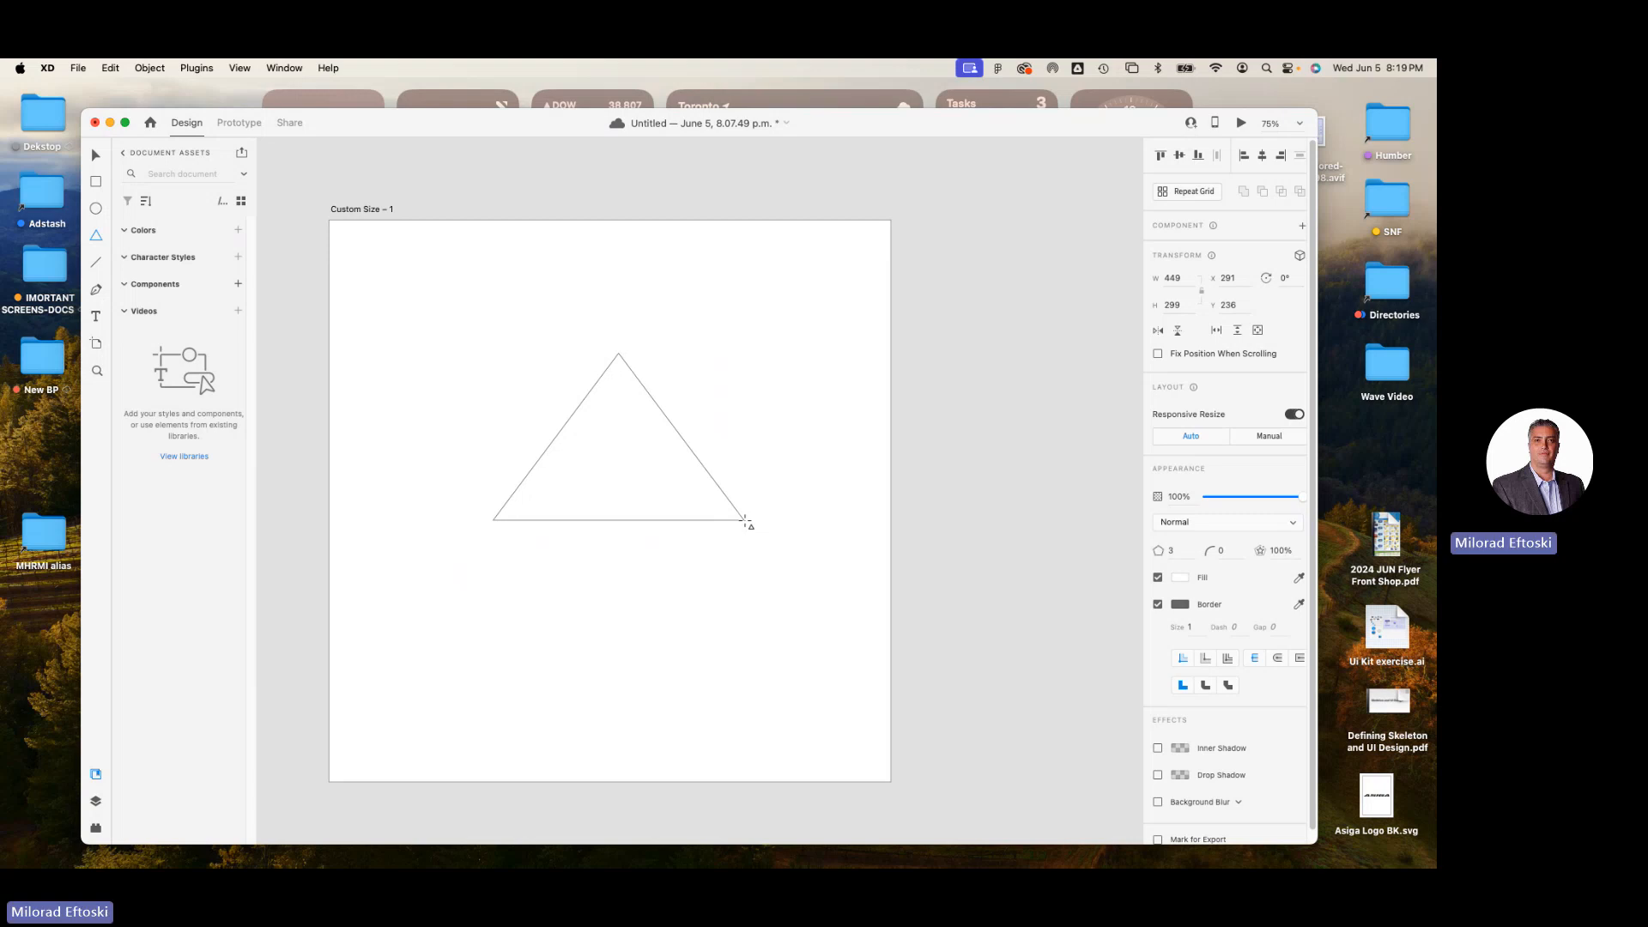
{"action": "mouse_move", "coordinate": [746, 522]}
{"action": "left_mouse_down"}
{"action": "mouse_move", "coordinate": [725, 511]}
{"action": "mouse_move", "coordinate": [769, 541]}
{"action": "mouse_move", "coordinate": [805, 647]}
{"action": "mouse_move", "coordinate": [791, 632]}
{"action": "mouse_move", "coordinate": [822, 646]}
{"action": "mouse_move", "coordinate": [679, 558]}
{"action": "left_mouse_up"}
{"action": "key", "text": "Up"}
{"action": "key", "text": "Up"}
{"action": "key", "text": "Down"}
{"action": "key", "text": "Down"}
{"action": "key", "text": "Down"}
{"action": "key", "text": "Up"}
{"action": "key", "text": "Up"}
{"action": "key", "text": "Up"}
{"action": "key", "text": "Up"}
{"action": "key", "text": "Down"}
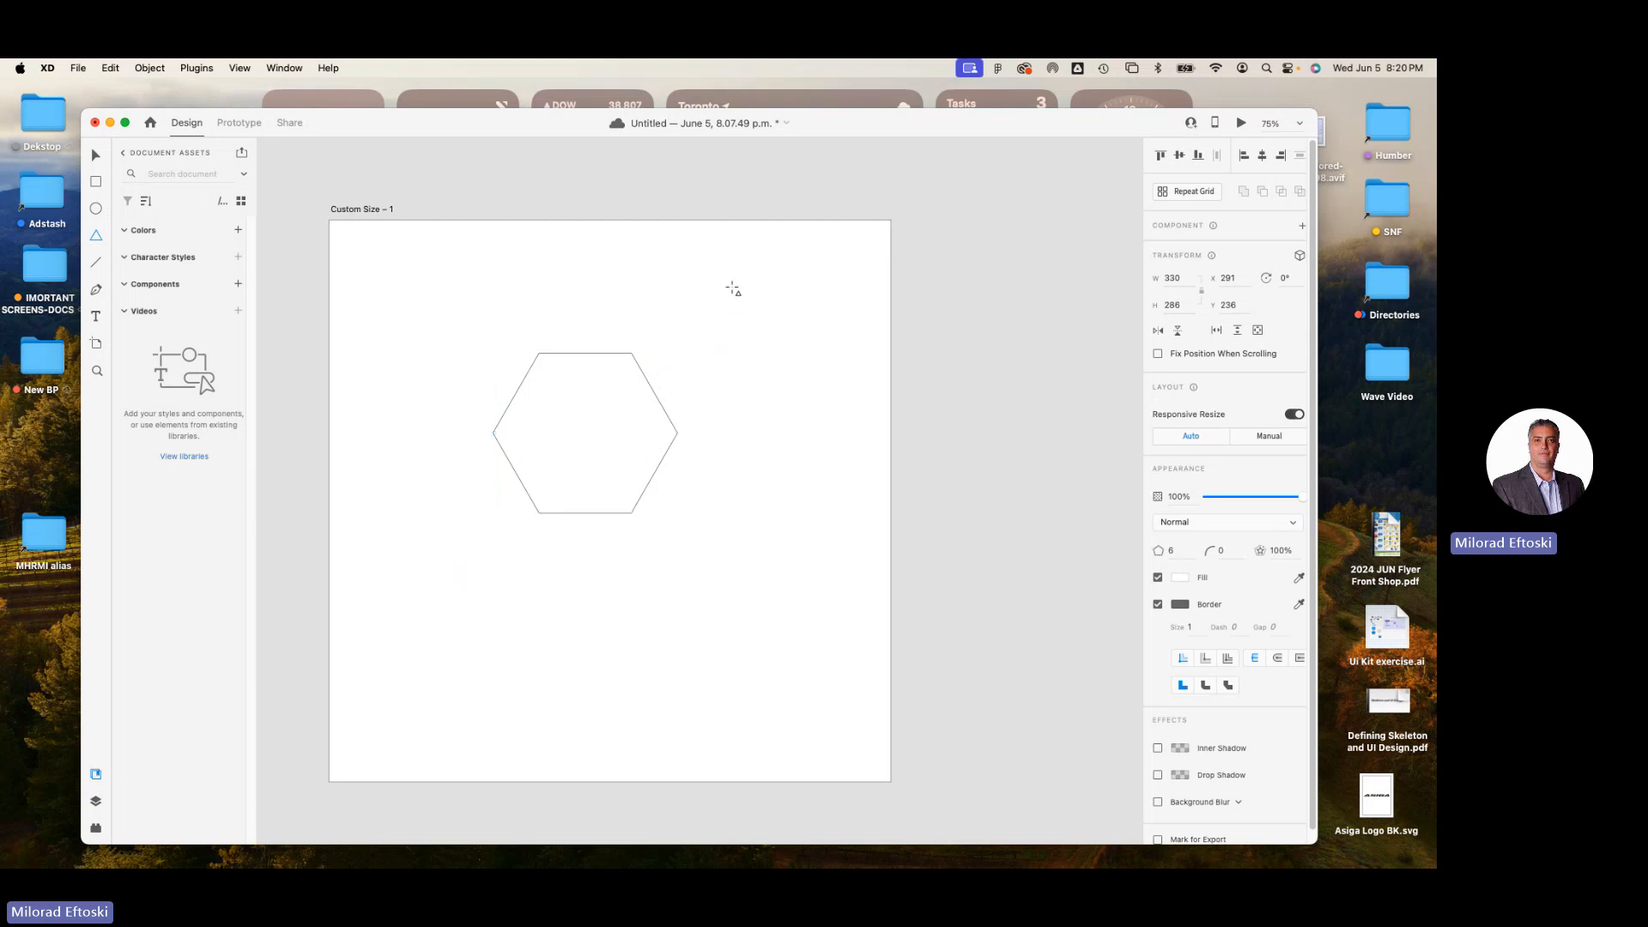
Try setting the polygon's corner count to 8 and undo the change.
{"action": "left_click", "coordinate": [1172, 550]}
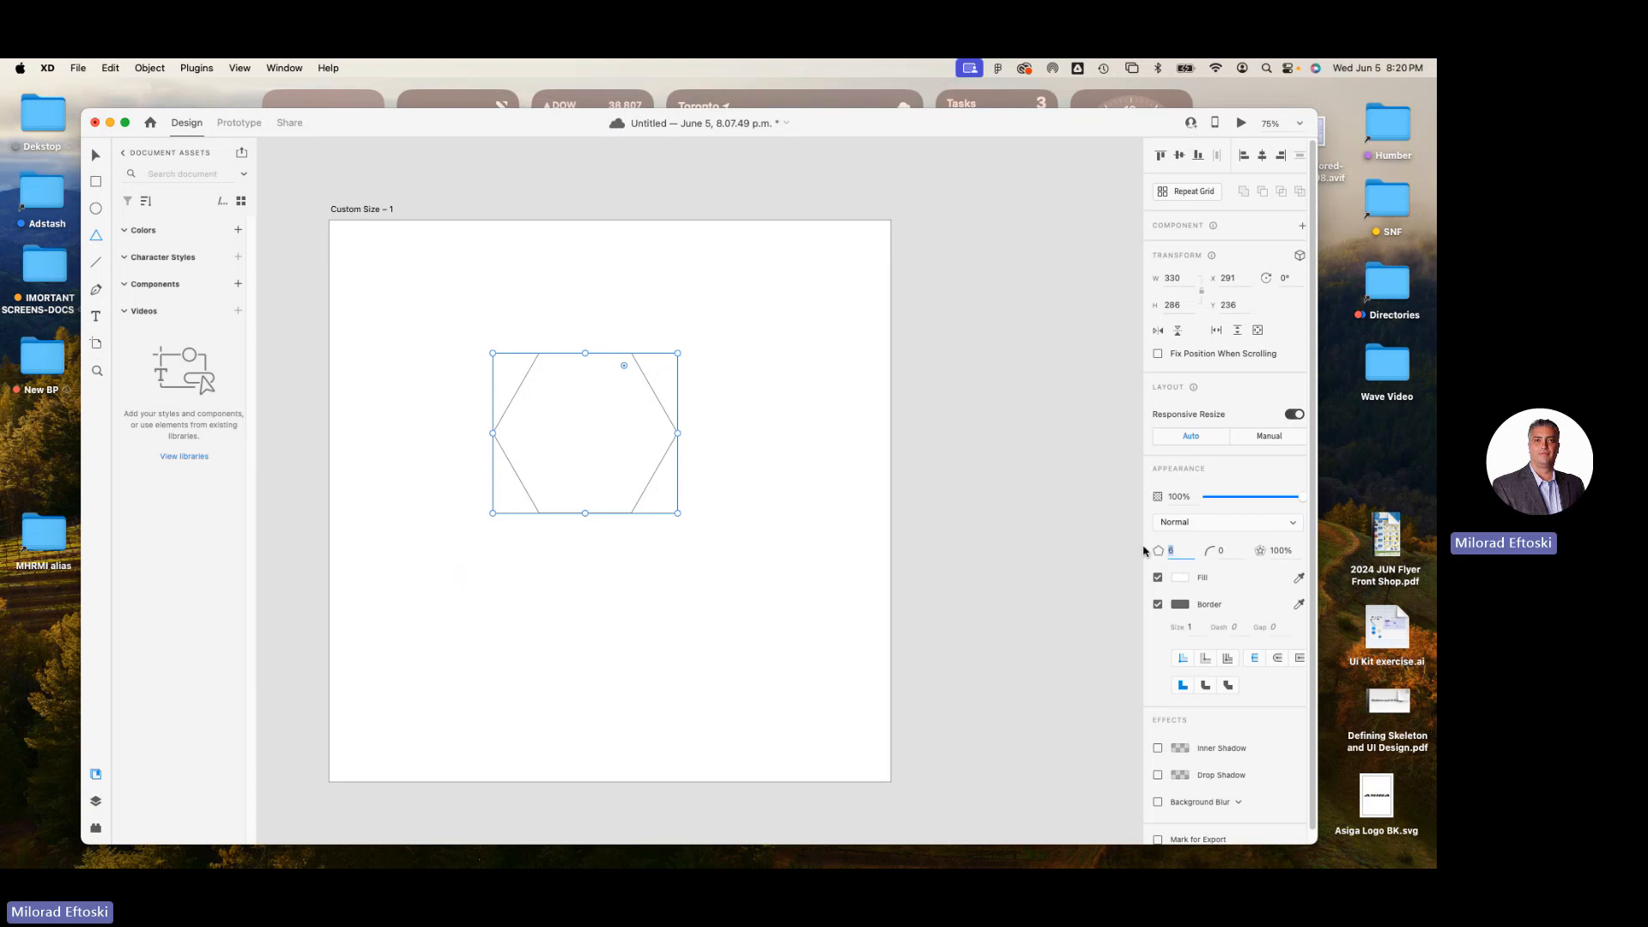
{"action": "type", "text": "8"}
{"action": "key", "text": "Return"}
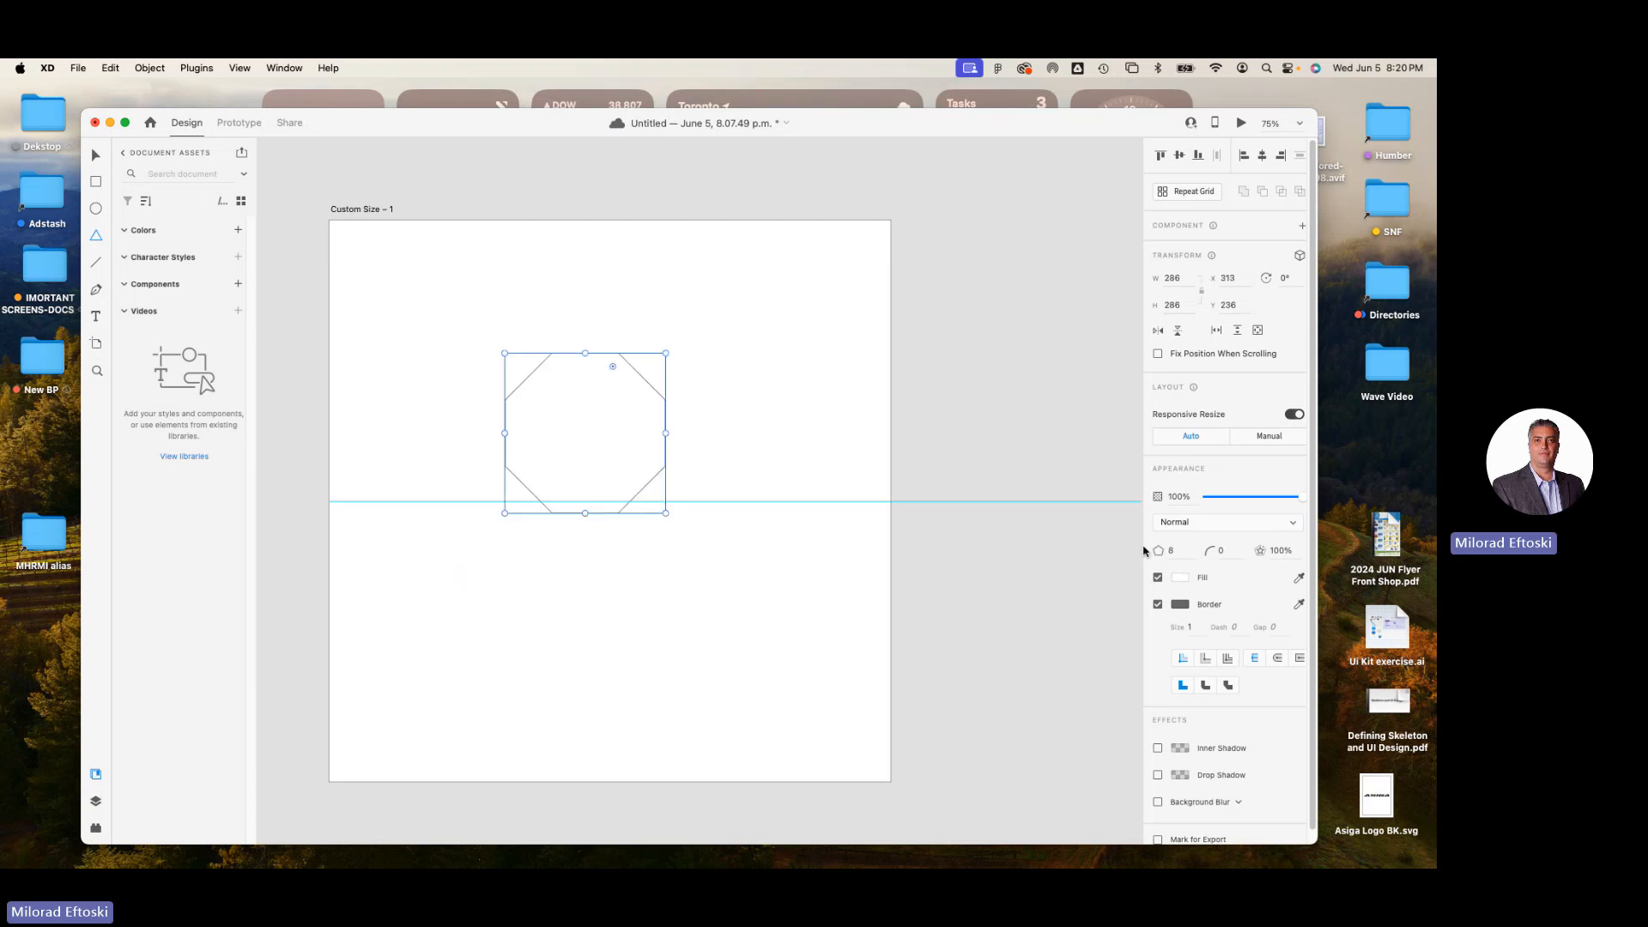
{"action": "key", "text": "super+z"}
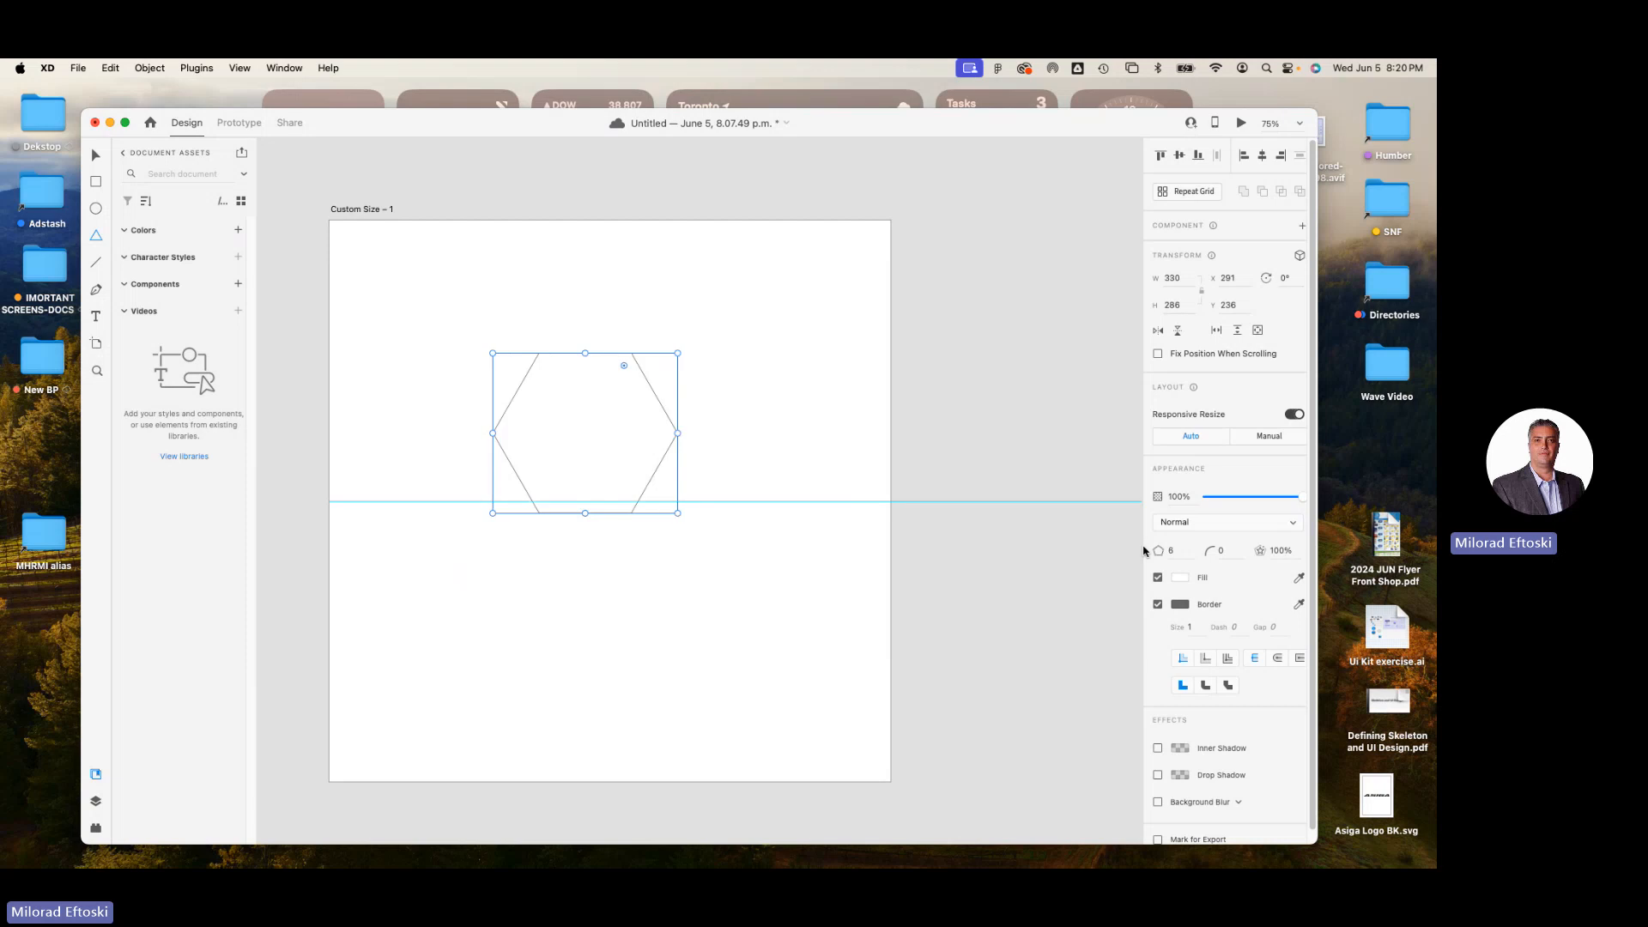
Move the hexagon to about X 46, Y 44 and fill it with a bright orange.
{"action": "left_click", "coordinate": [95, 156]}
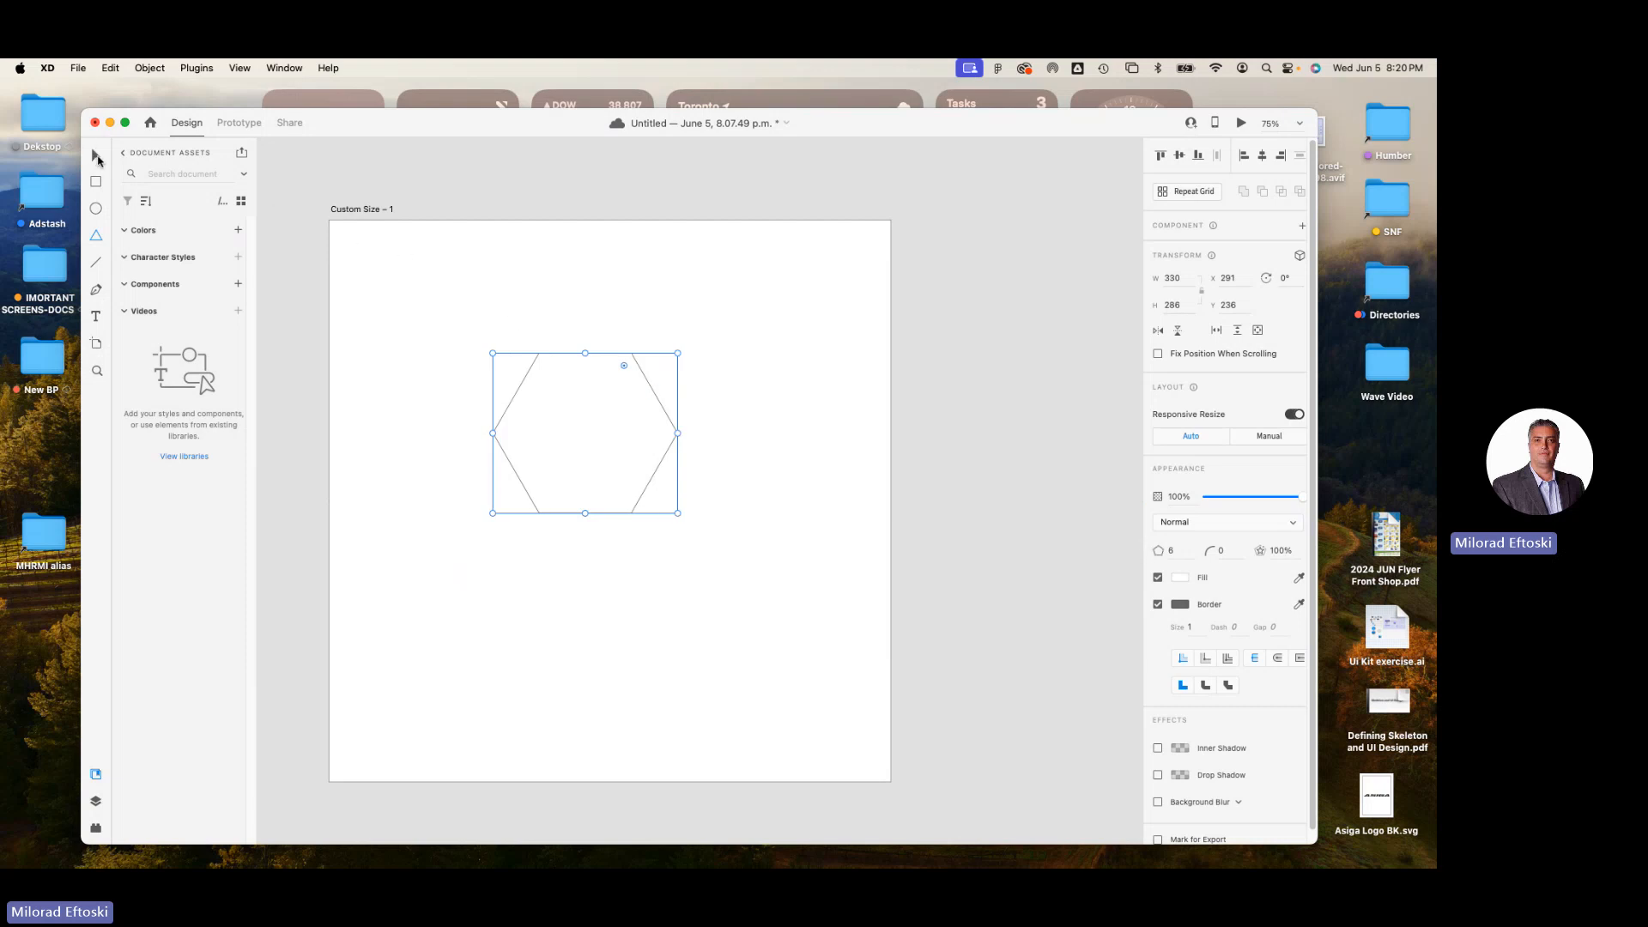
{"action": "left_click_drag", "start_coordinate": [543, 418], "coordinate": [406, 311]}
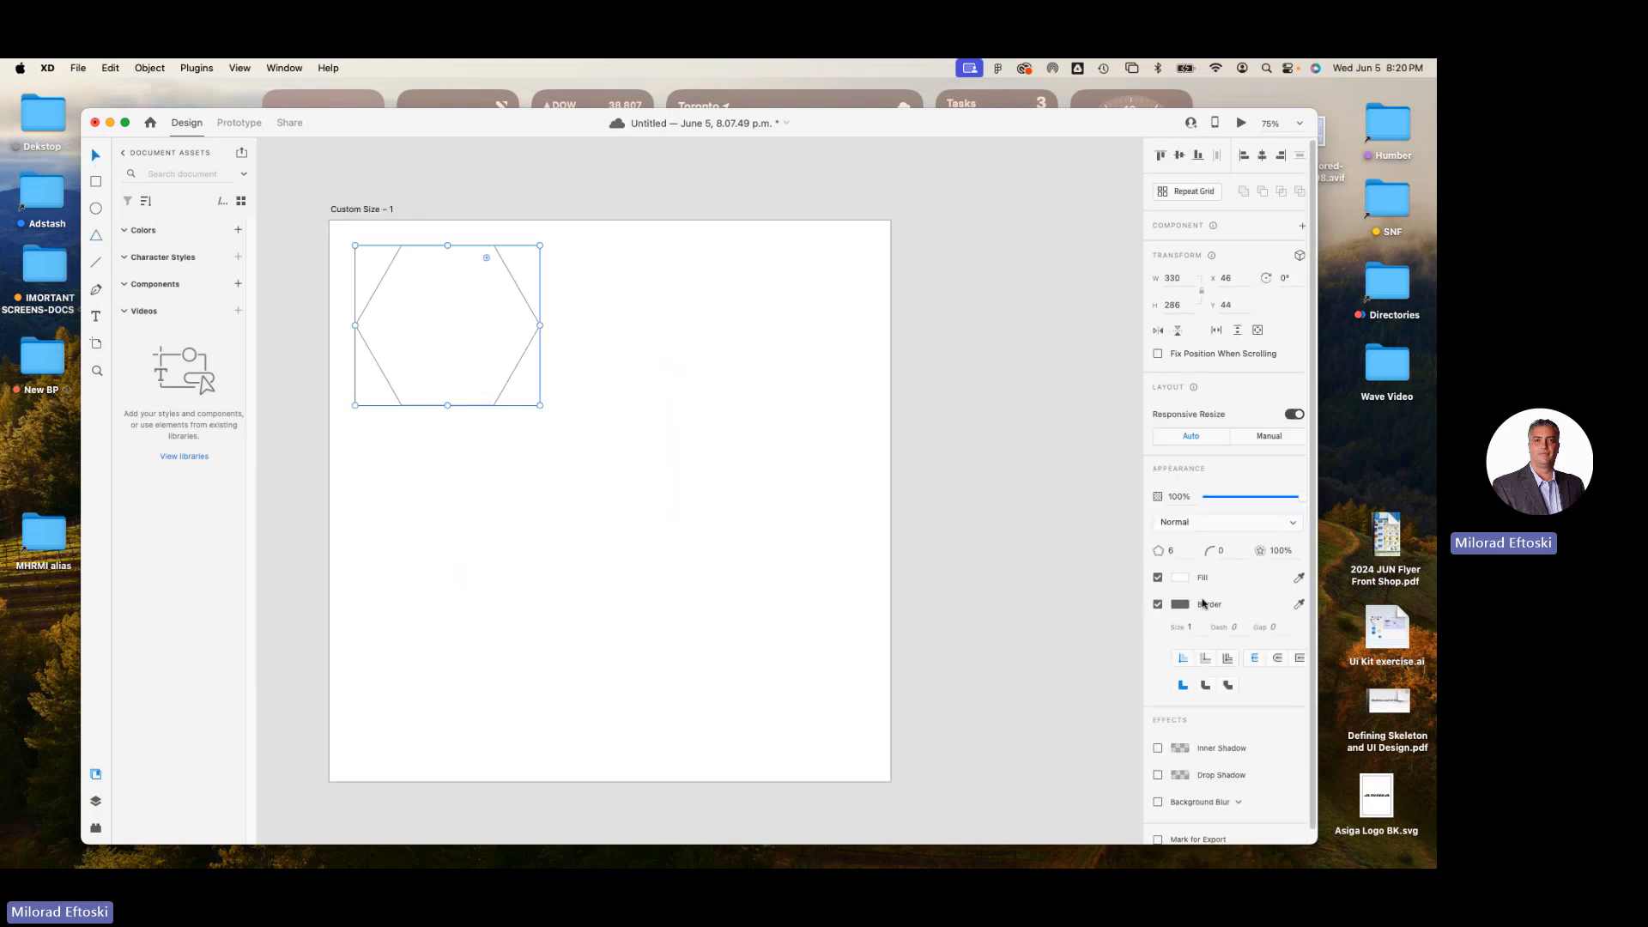
{"action": "left_click", "coordinate": [1180, 578]}
{"action": "left_click", "coordinate": [1110, 580]}
{"action": "left_click_drag", "start_coordinate": [1132, 616], "coordinate": [1120, 504]}
{"action": "left_click", "coordinate": [960, 434]}
{"action": "left_click", "coordinate": [430, 335]}
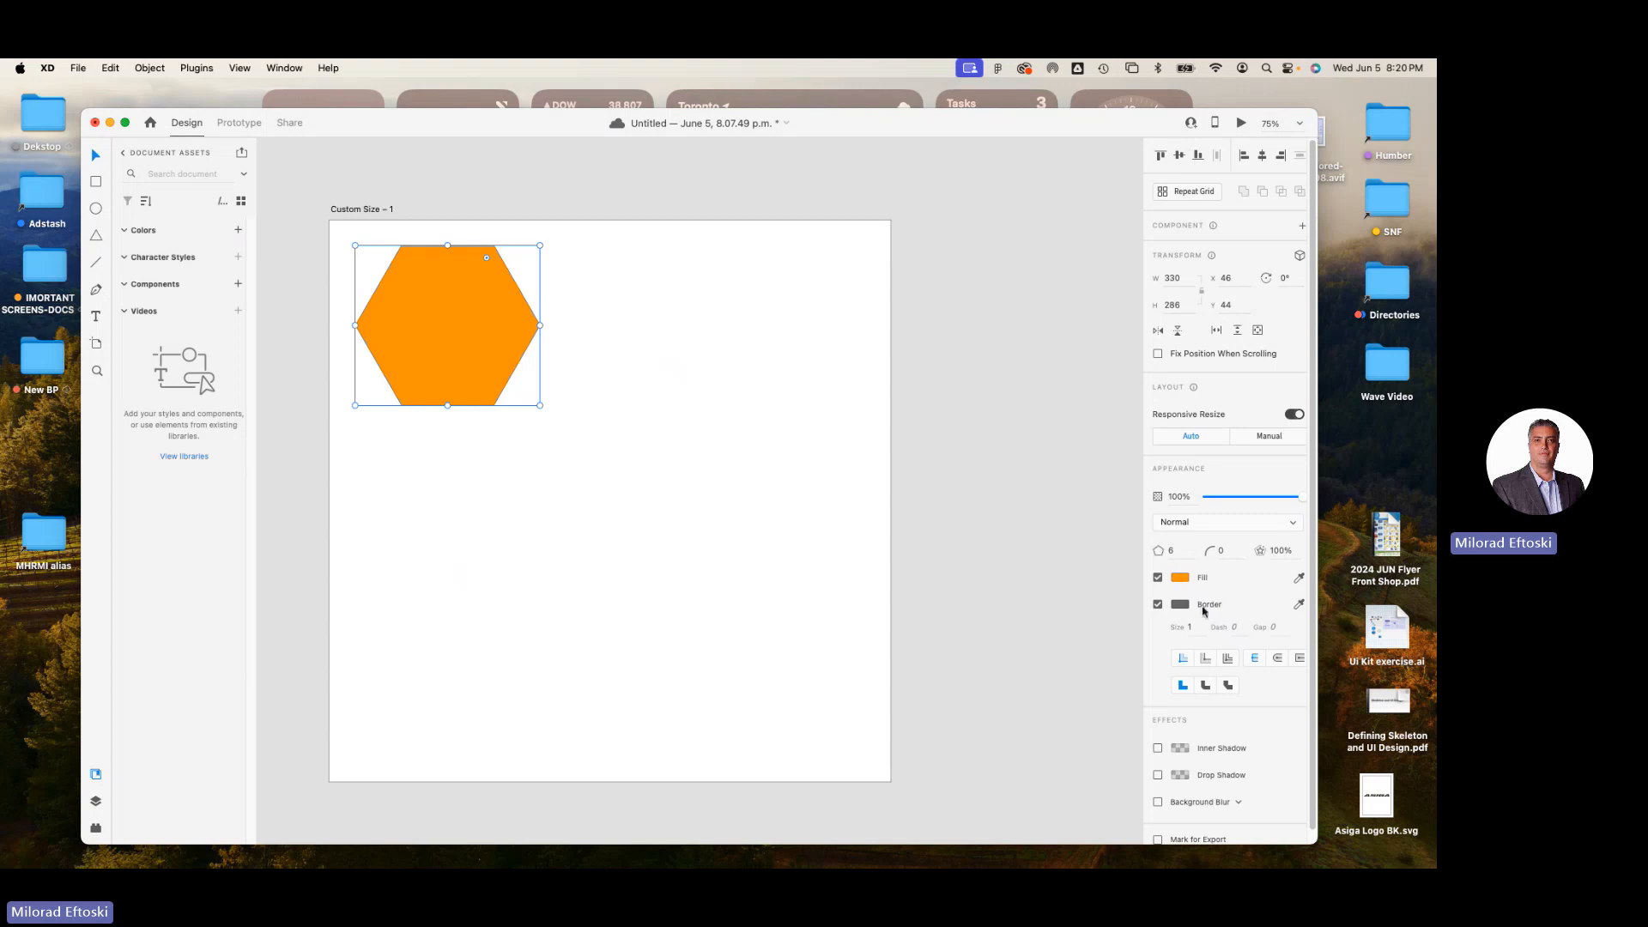
{"action": "left_click", "coordinate": [785, 509]}
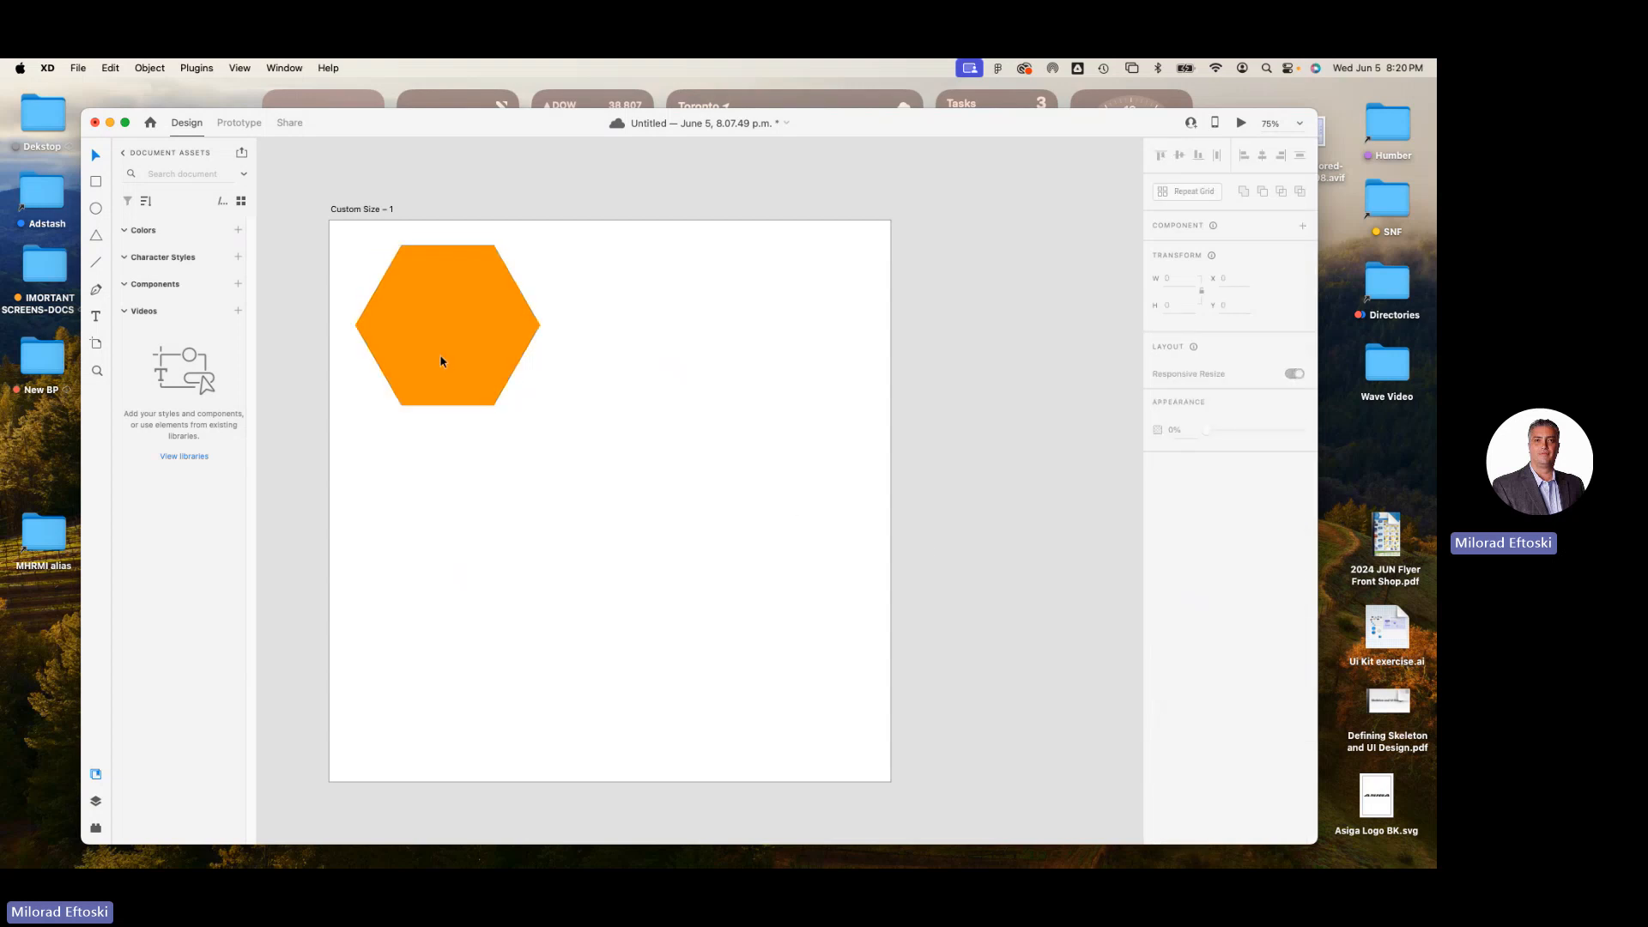
Move the hexagon to about X 22, Y 24 and restyle it with a lighter orange fill and no border.
{"action": "left_click_drag", "start_coordinate": [440, 361], "coordinate": [427, 349]}
{"action": "left_click", "coordinate": [1180, 577]}
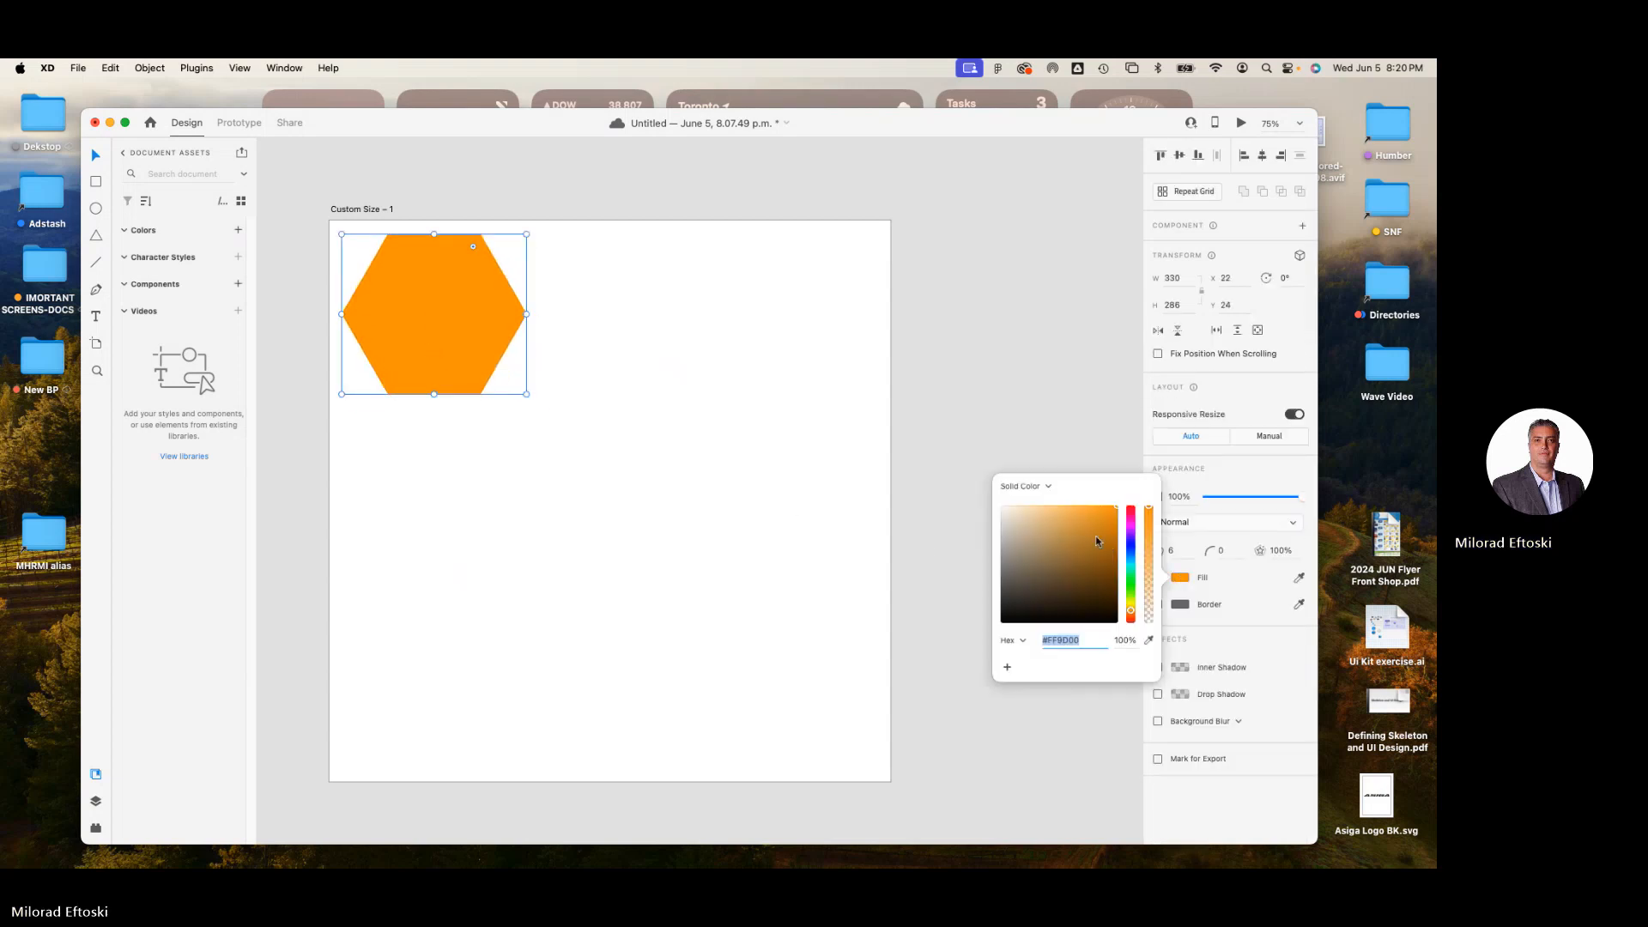
{"action": "left_click_drag", "start_coordinate": [1110, 519], "coordinate": [1074, 510]}
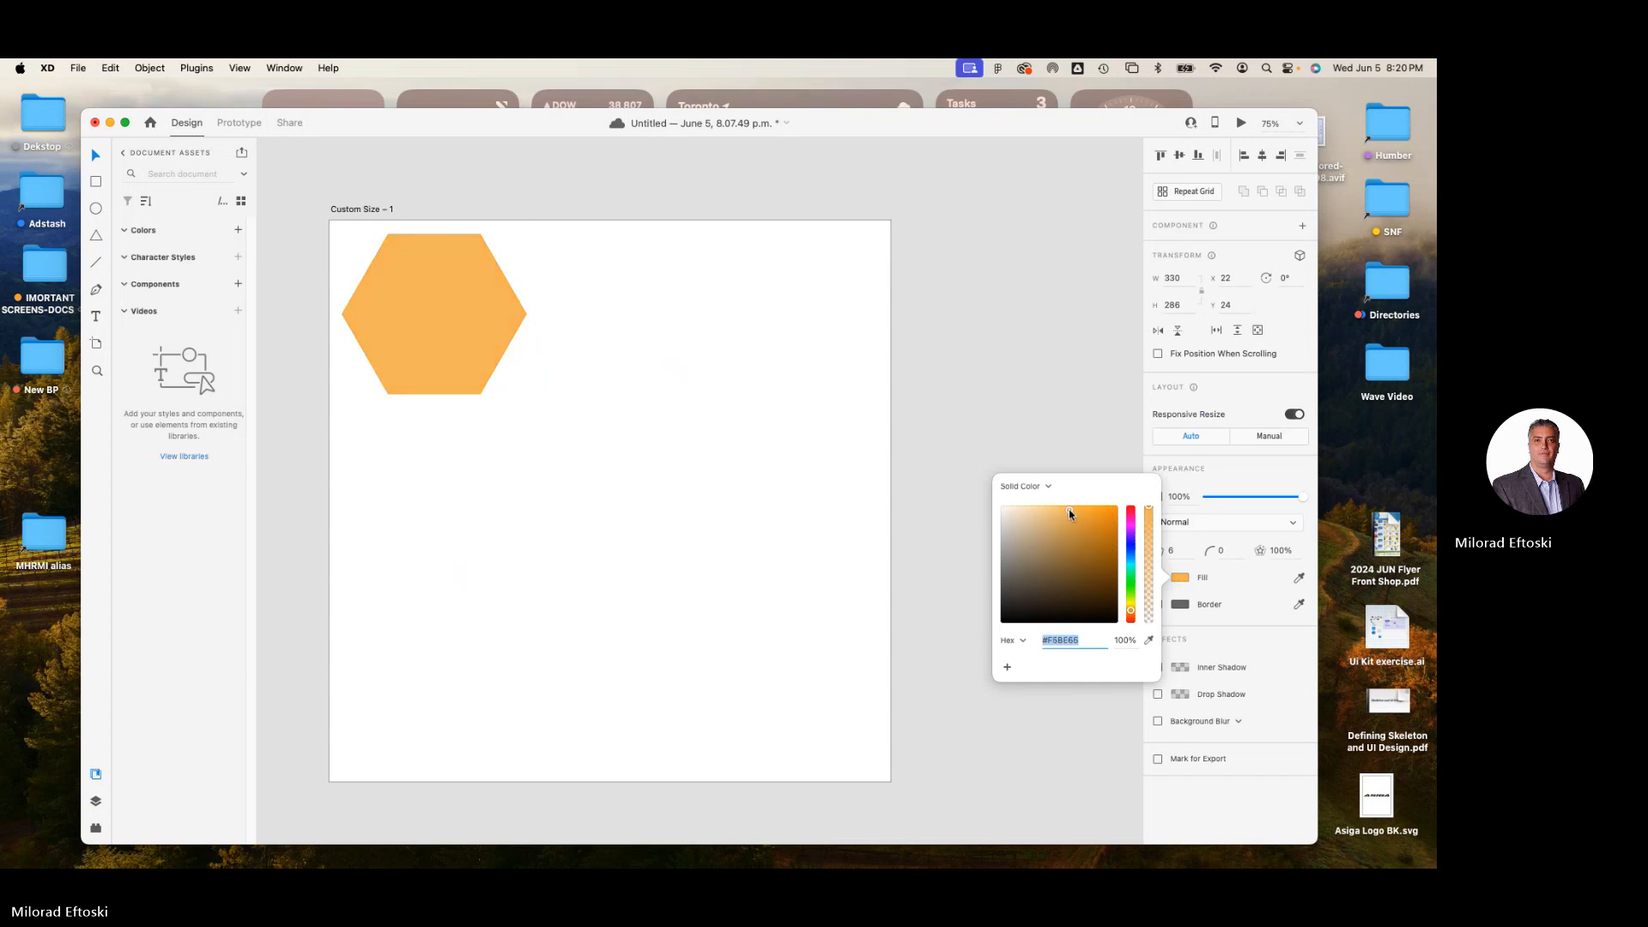
{"action": "left_click", "coordinate": [528, 384]}
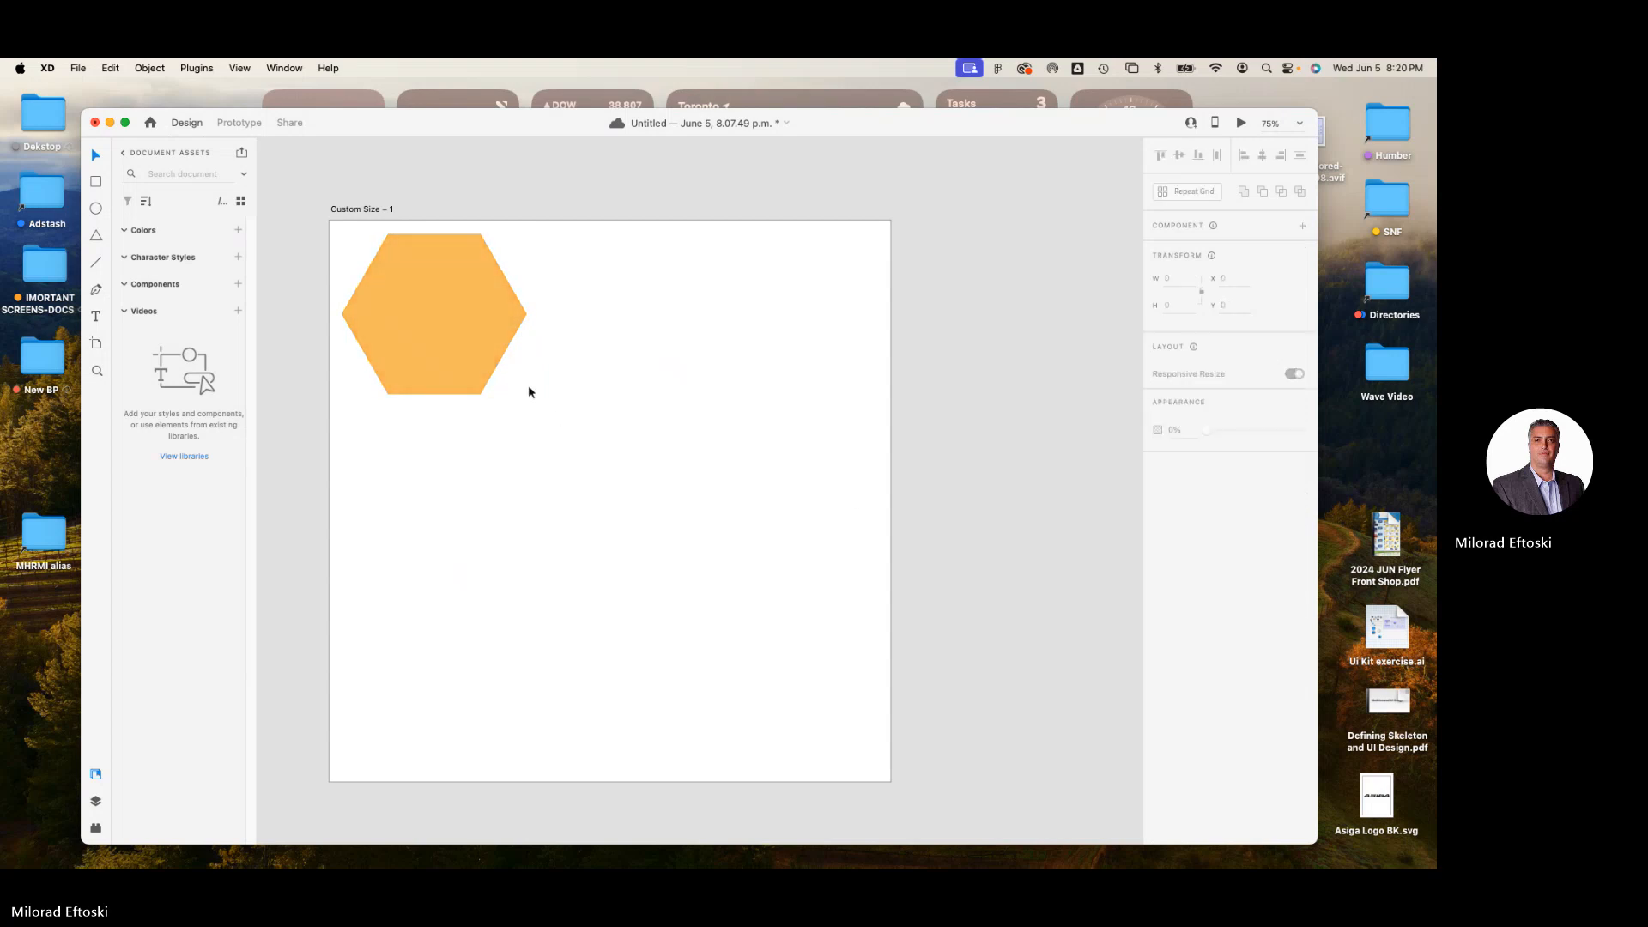
Duplicate the hexagon into an evenly spaced honeycomb of seven, extending past the artboard's upper-left edges.
{"action": "left_click_drag", "start_coordinate": [445, 349], "coordinate": [542, 578]}
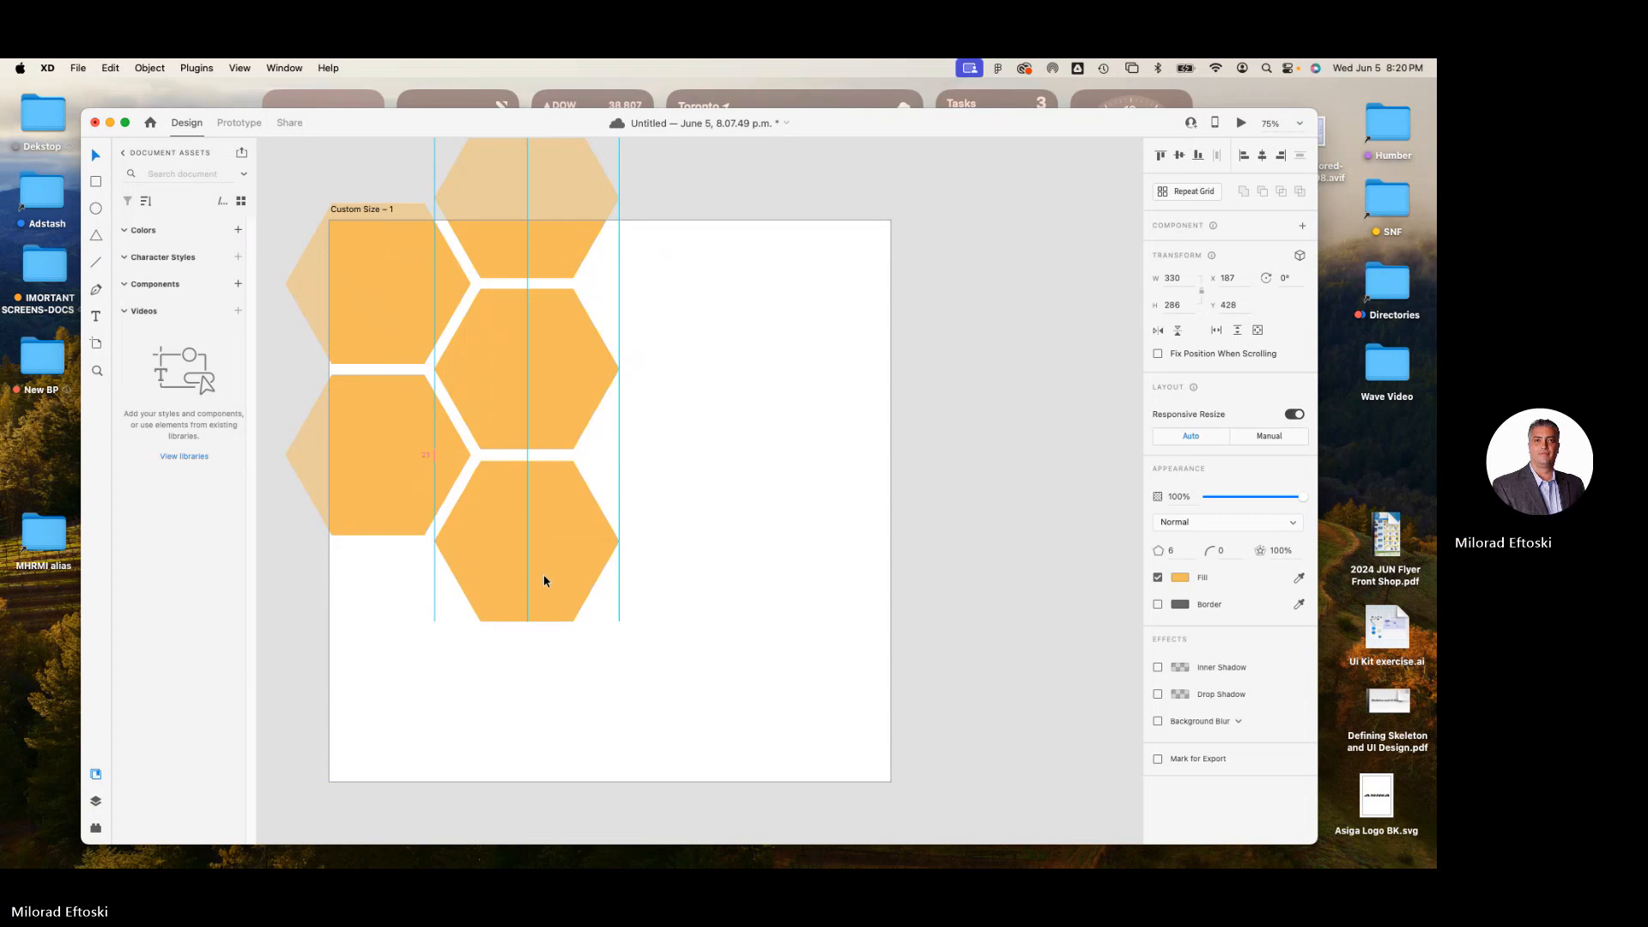
{"action": "left_click_drag", "start_coordinate": [543, 581], "coordinate": [694, 321]}
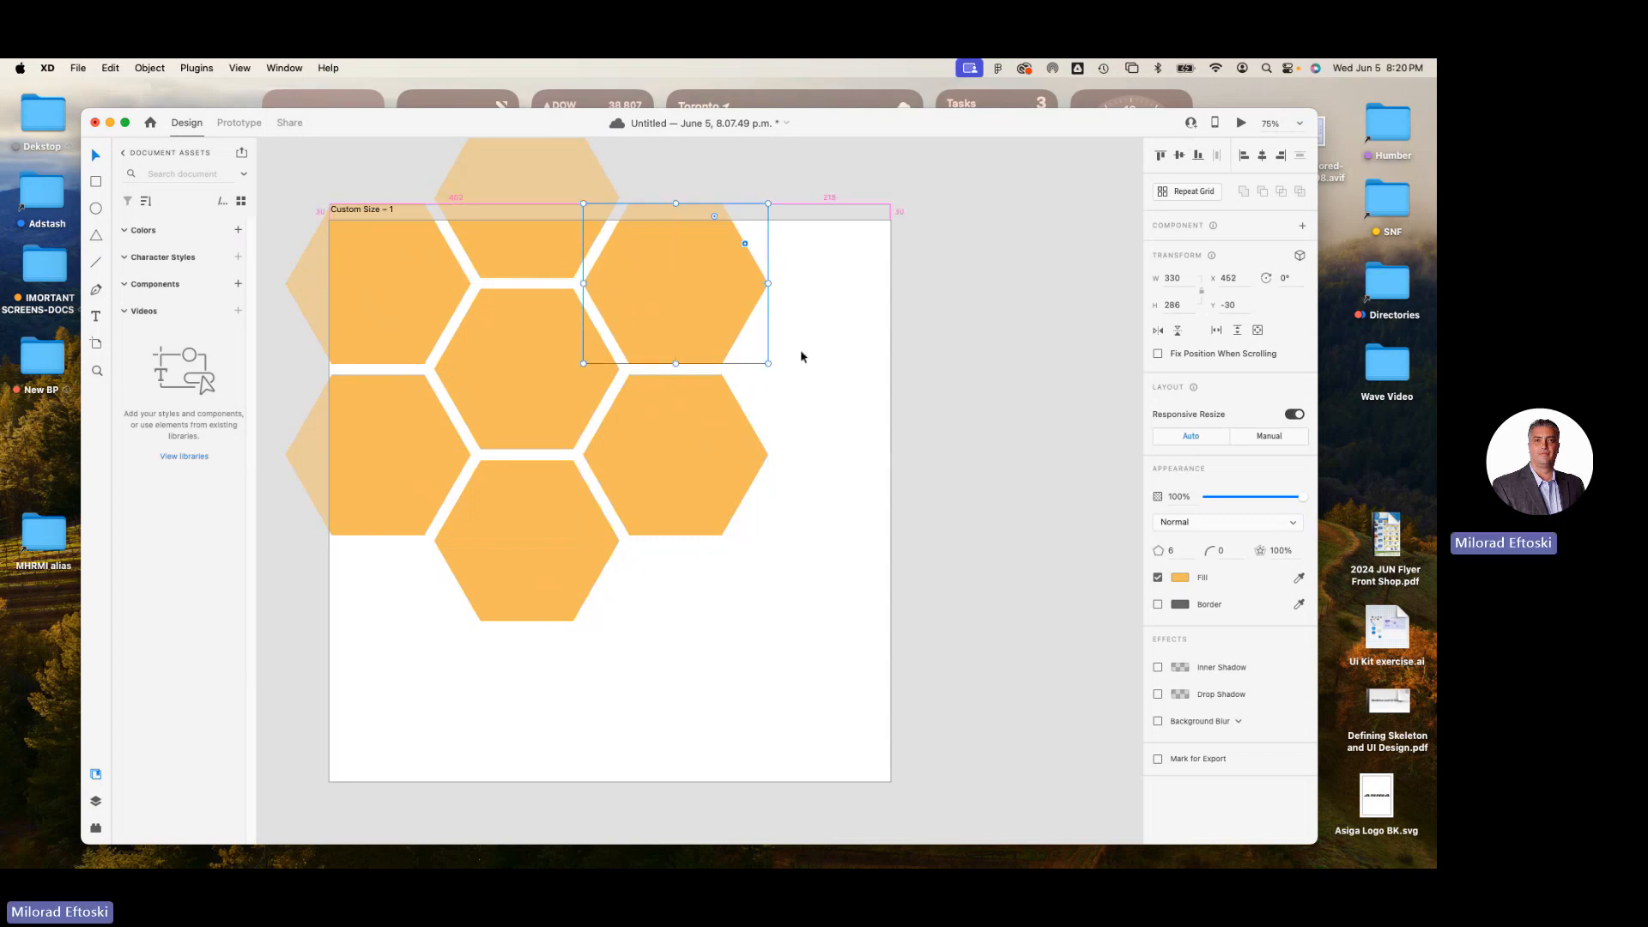
{"action": "left_click", "coordinate": [832, 371]}
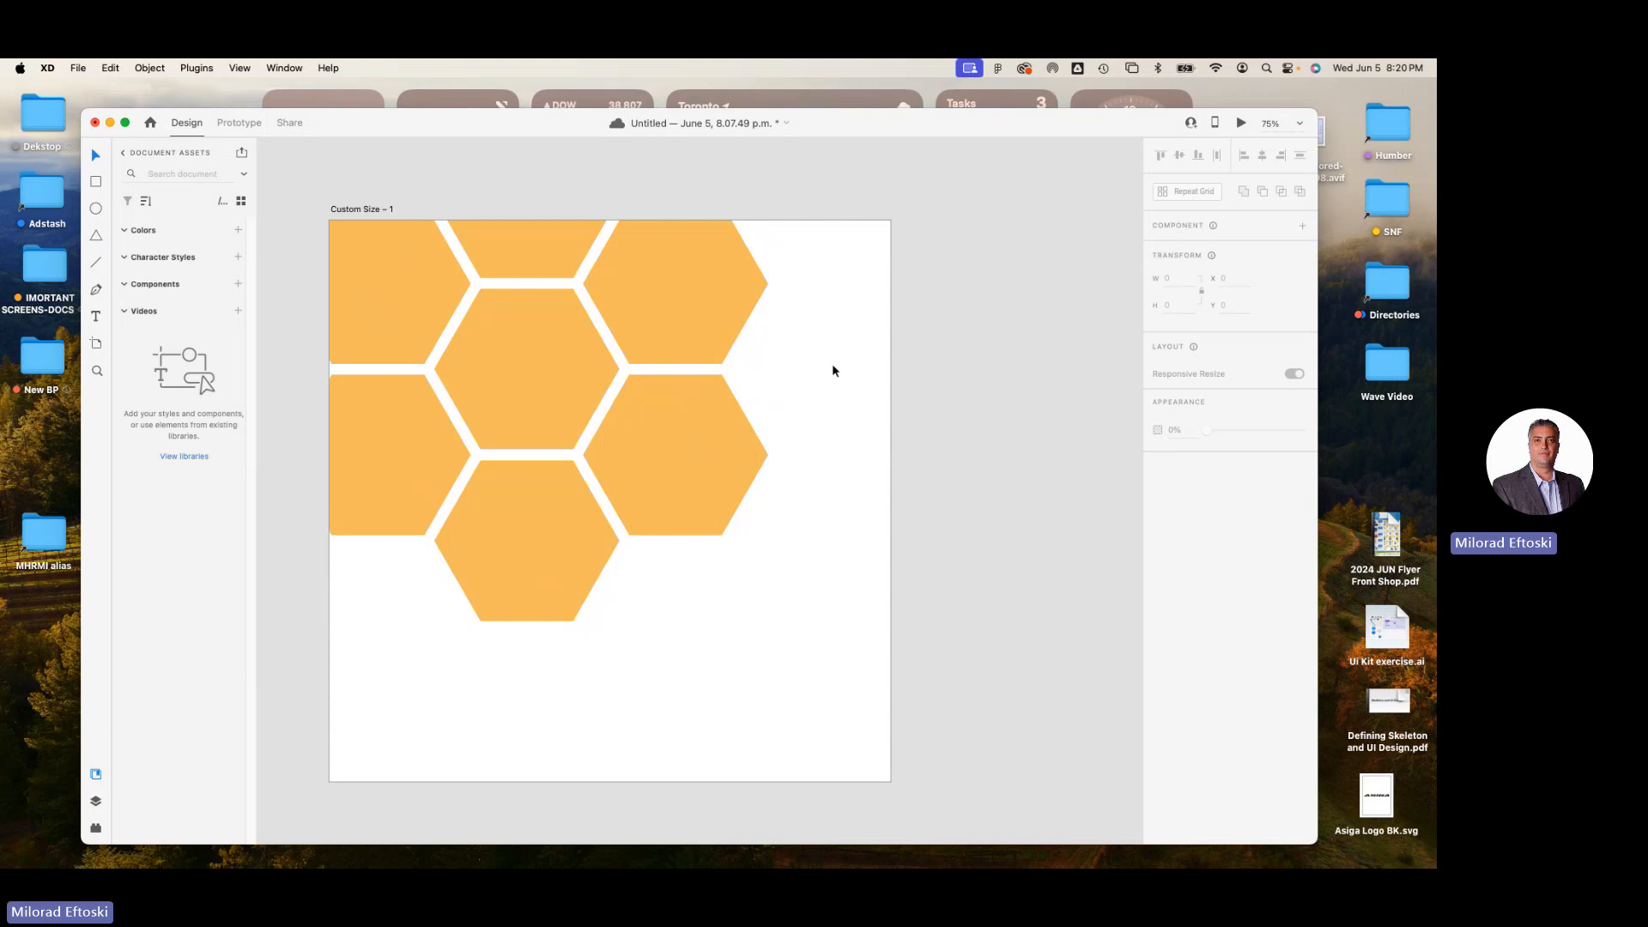
{"action": "left_click_drag", "start_coordinate": [872, 228], "coordinate": [453, 620]}
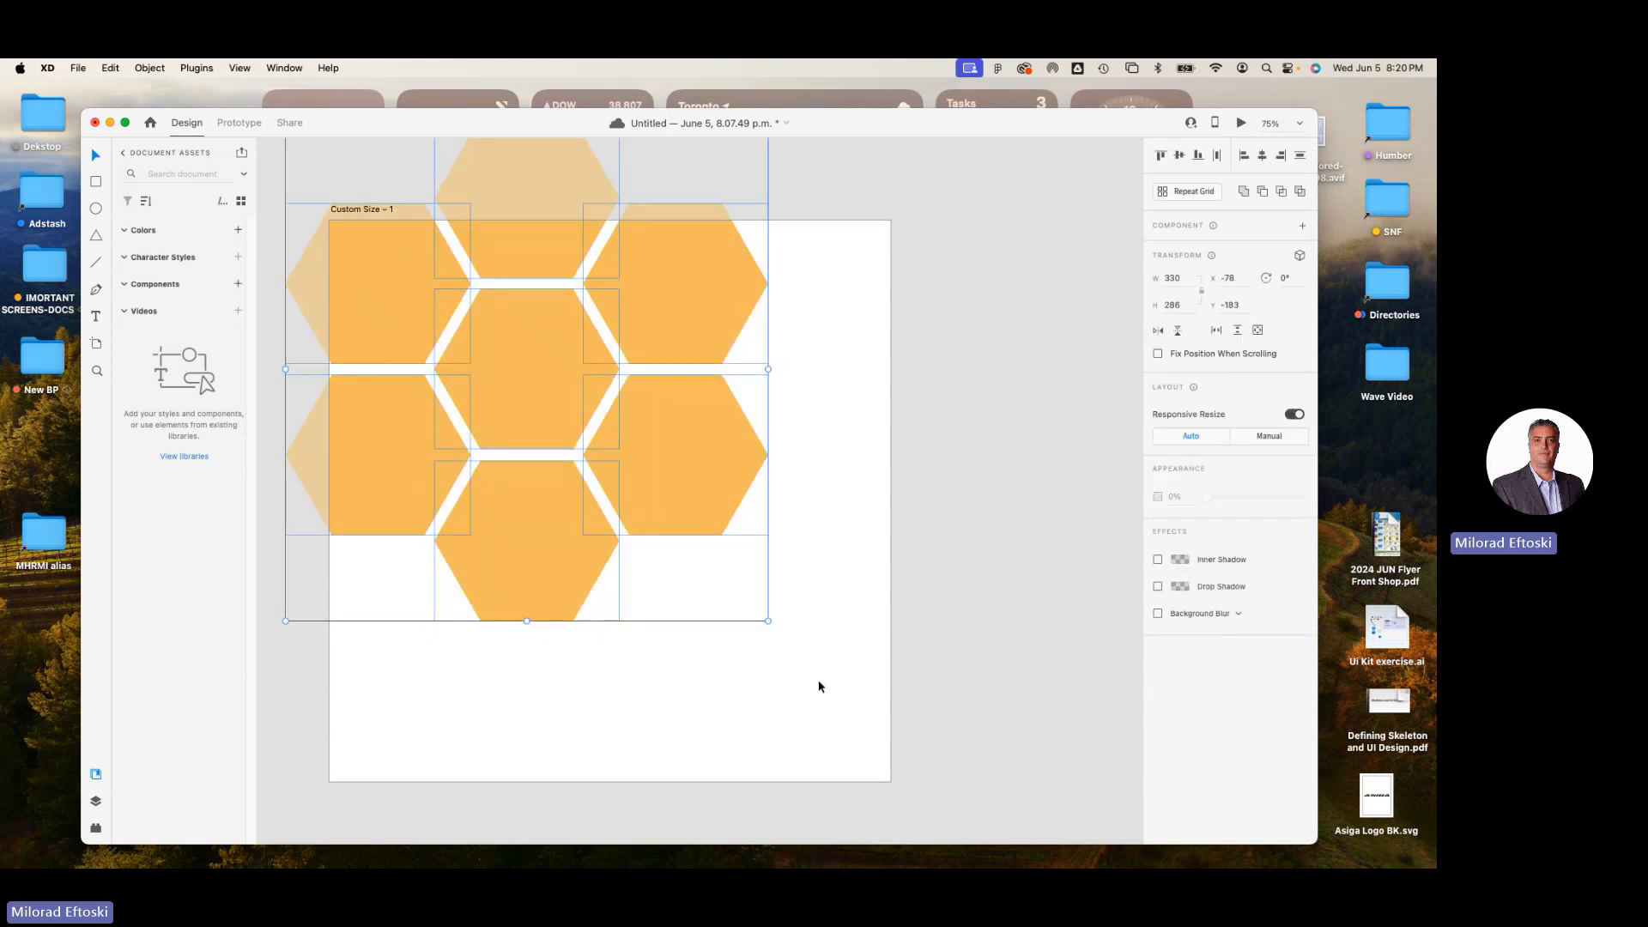
{"action": "left_click", "coordinate": [819, 686]}
Switch to Chrome and search Google Images for "city" in a new tab.
{"action": "left_click_drag", "start_coordinate": [1021, 124], "coordinate": [1033, 131]}
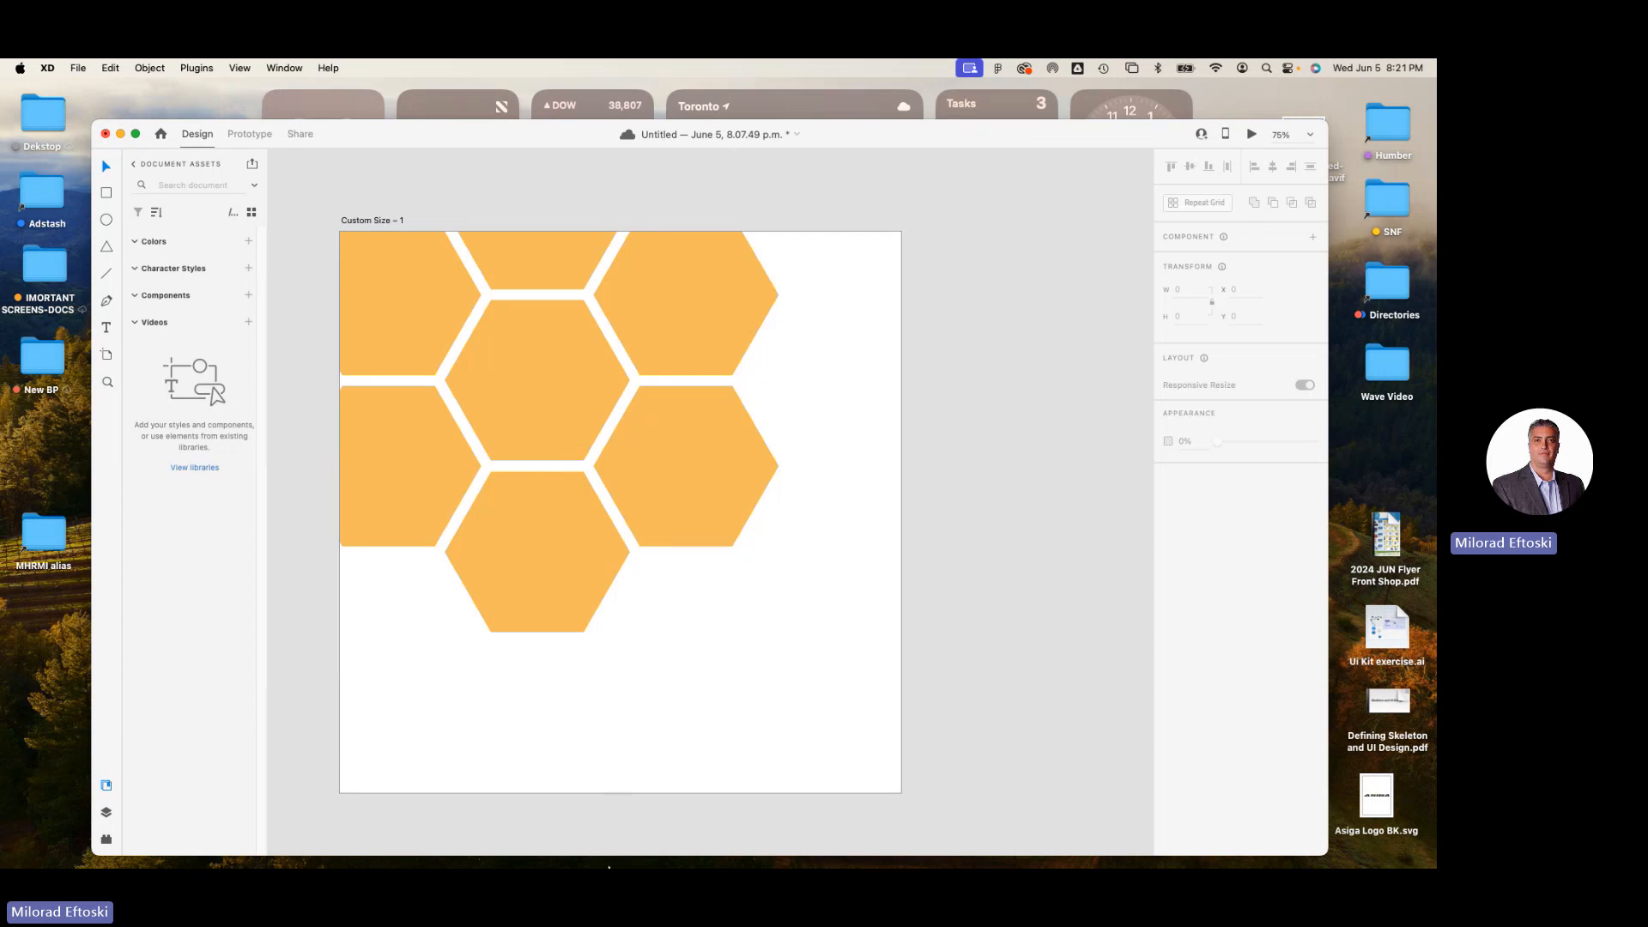
{"action": "left_click", "coordinate": [221, 845]}
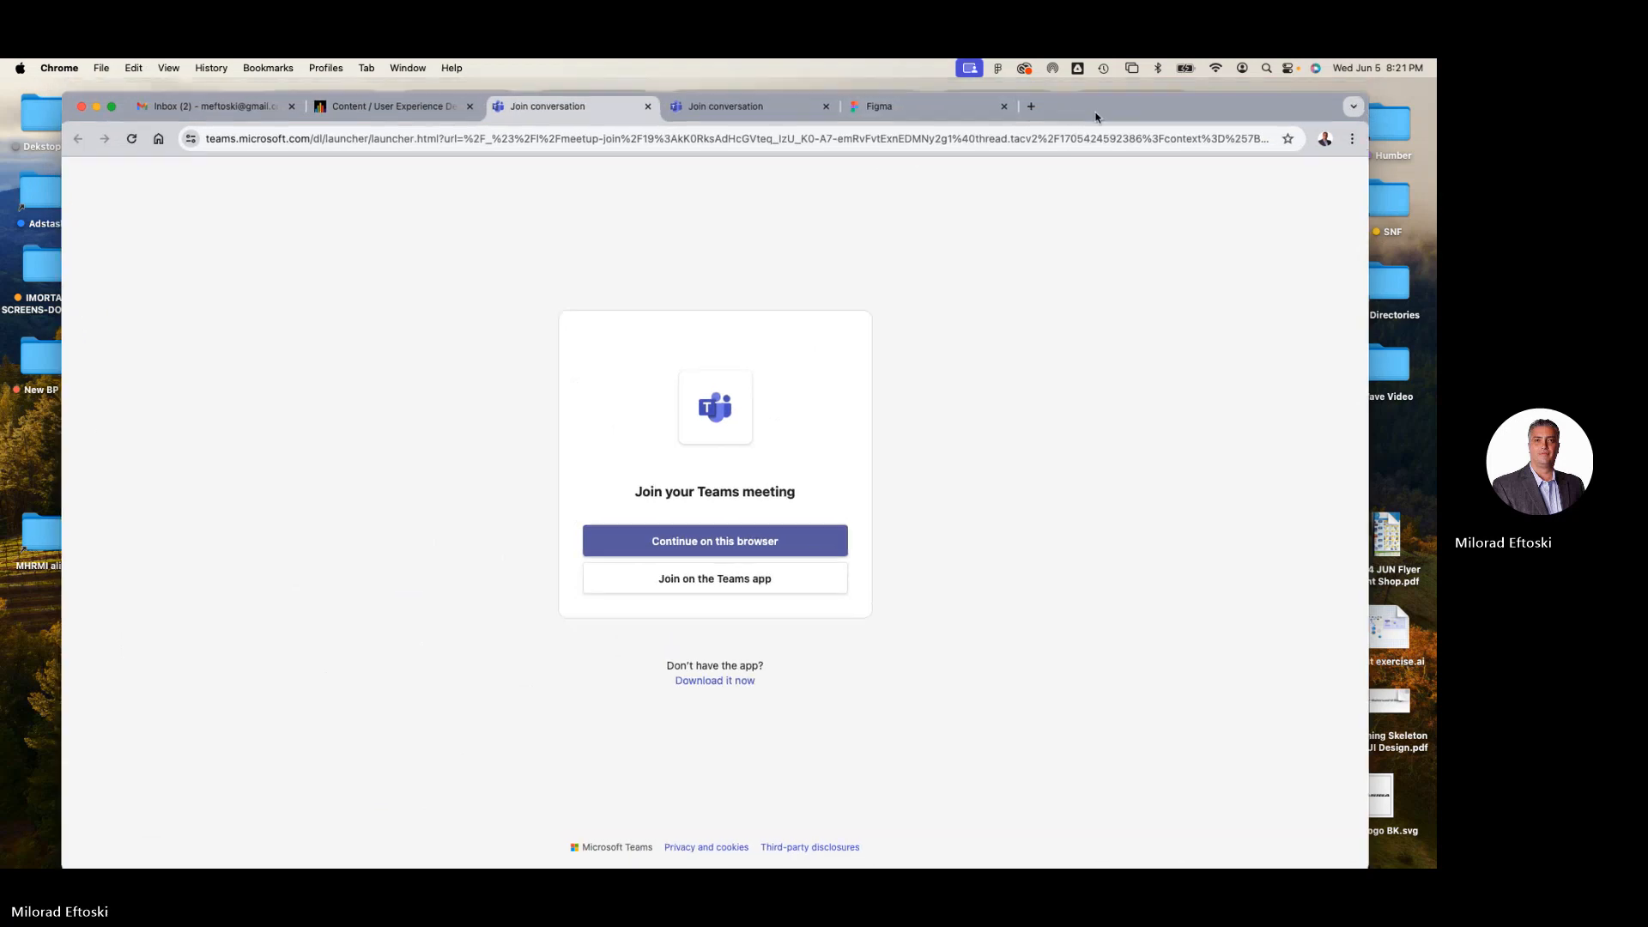
{"action": "left_click_drag", "start_coordinate": [1093, 111], "coordinate": [1064, 184]}
{"action": "left_click", "coordinate": [895, 176]}
{"action": "left_click", "coordinate": [1005, 171]}
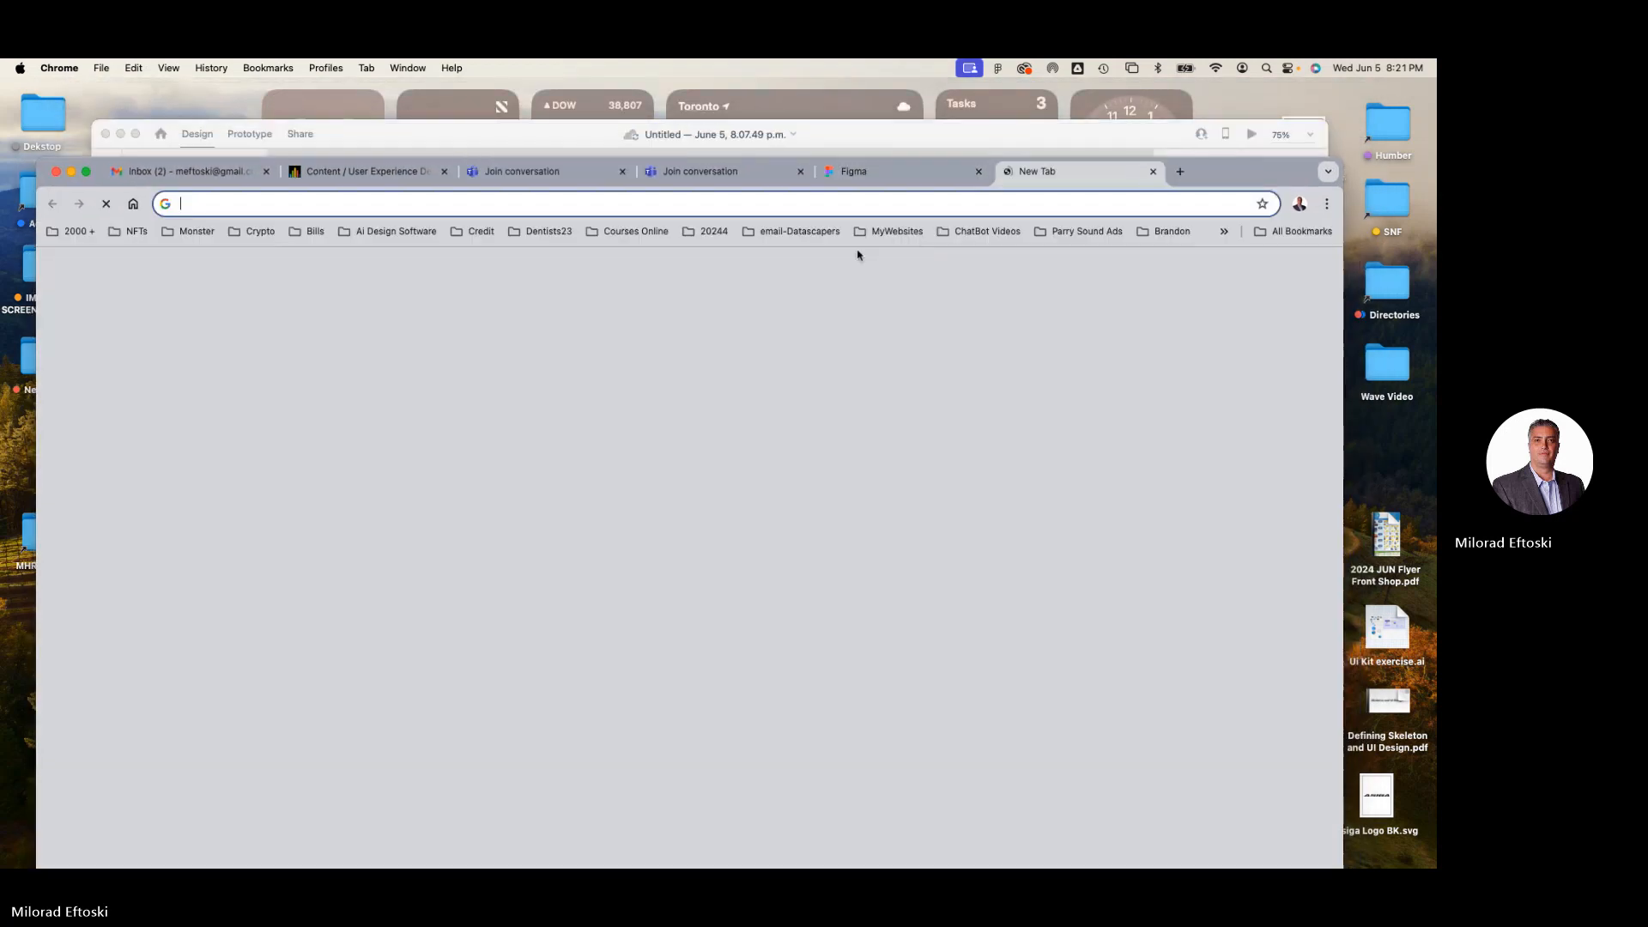
{"action": "left_click", "coordinate": [644, 485]}
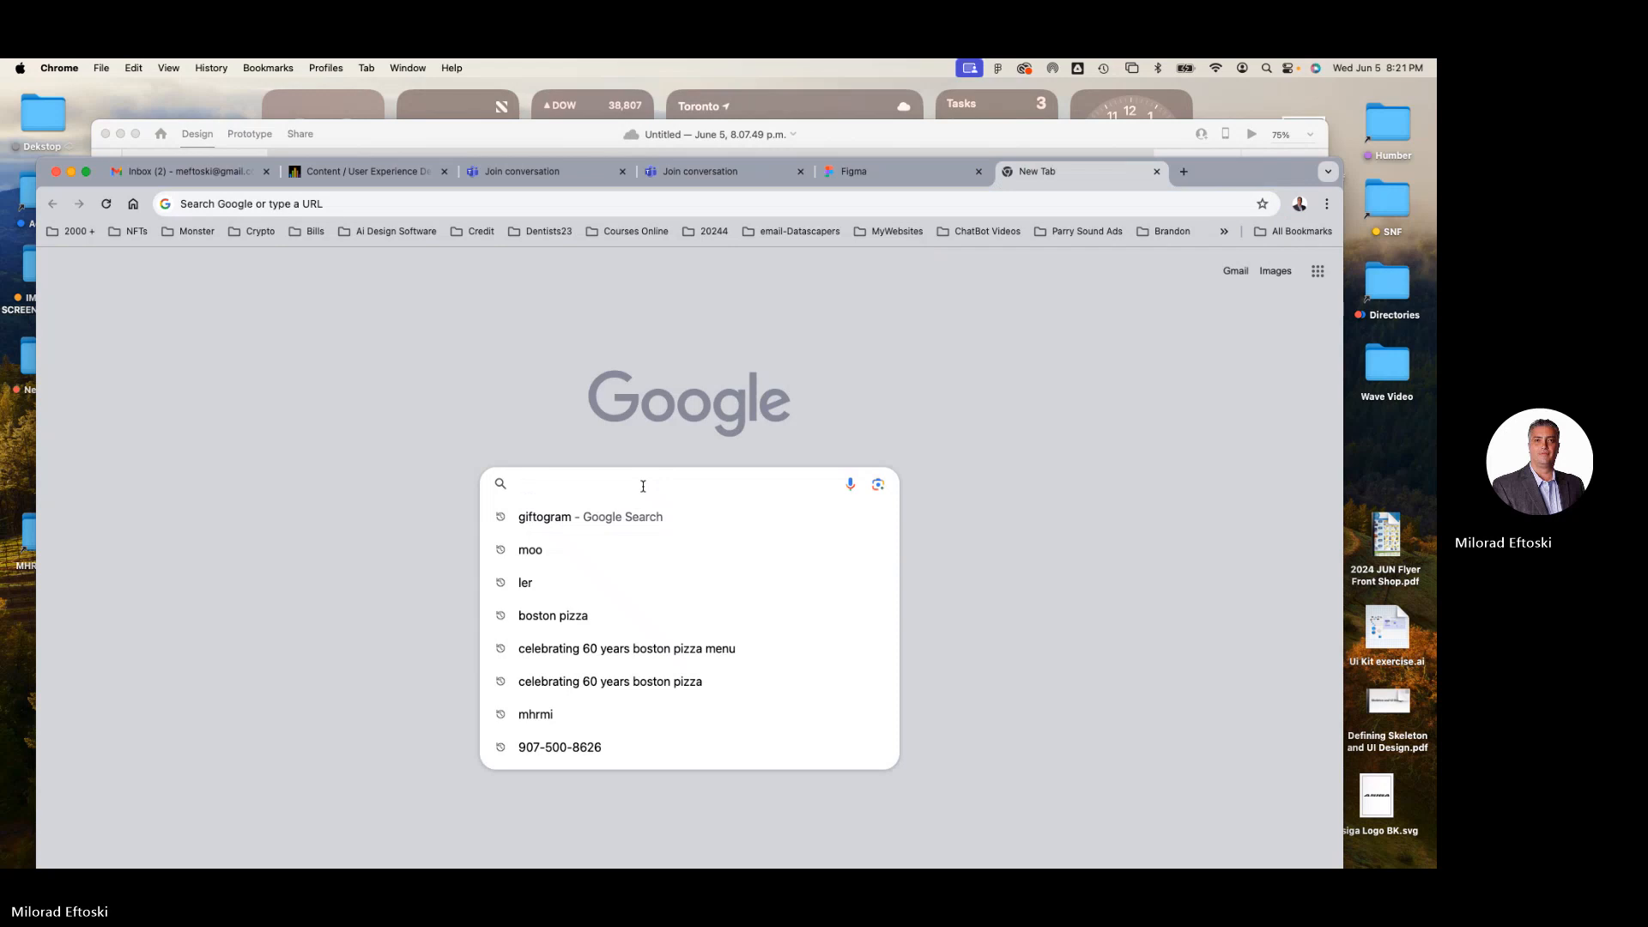
{"action": "type", "text": "city"}
{"action": "key", "text": "Return"}
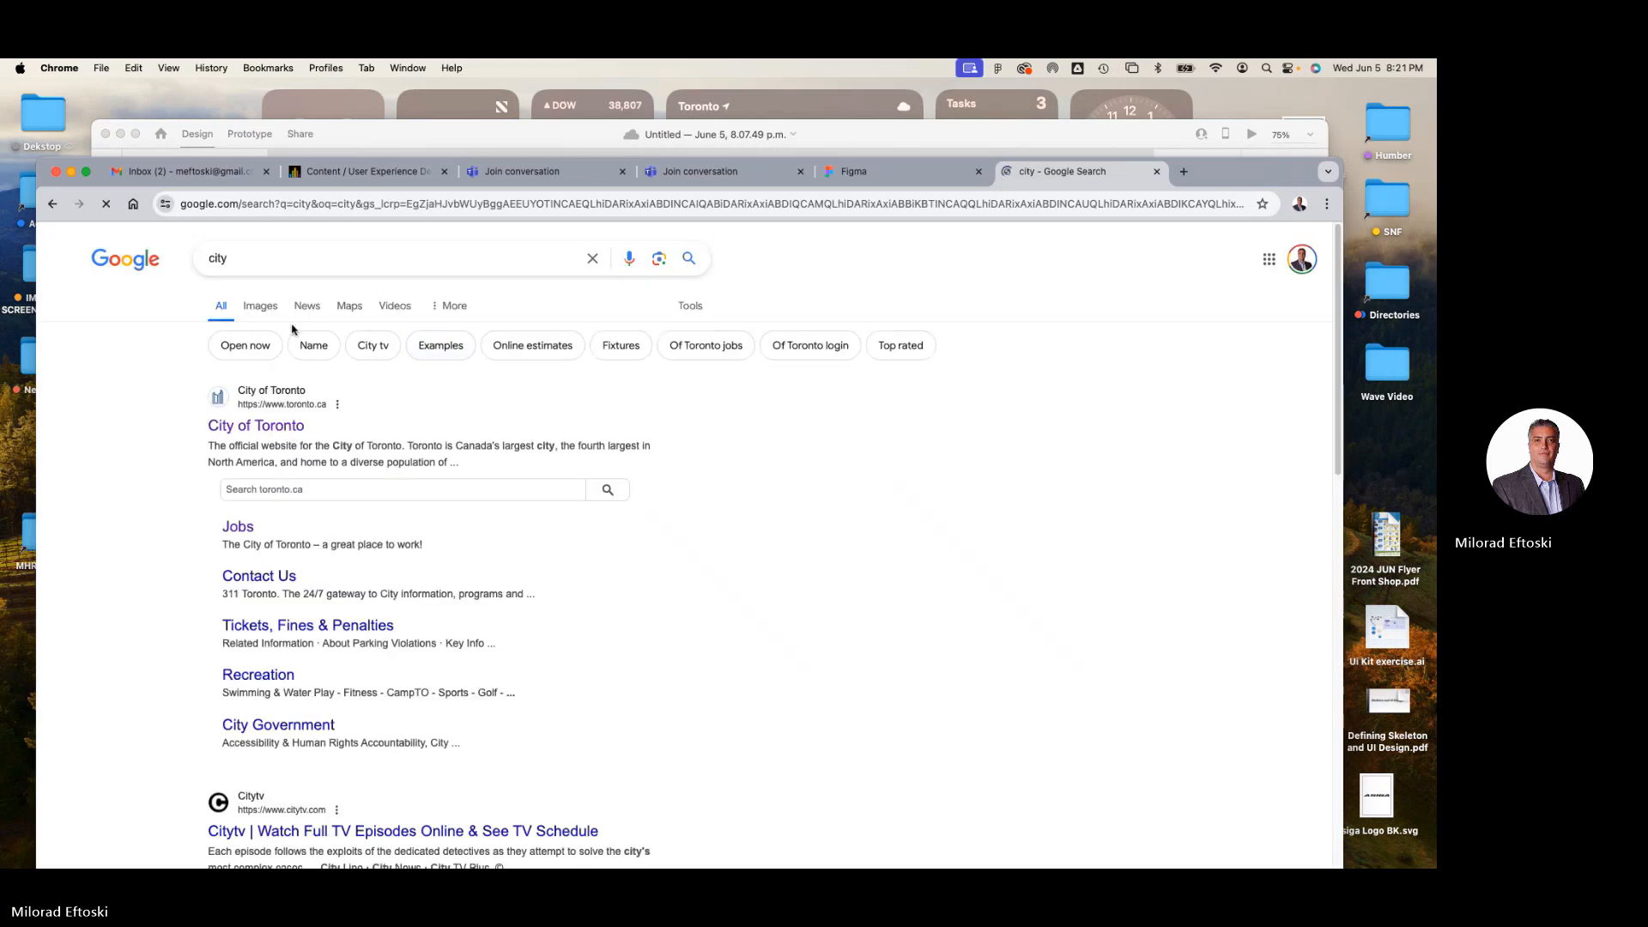
{"action": "left_click", "coordinate": [261, 307]}
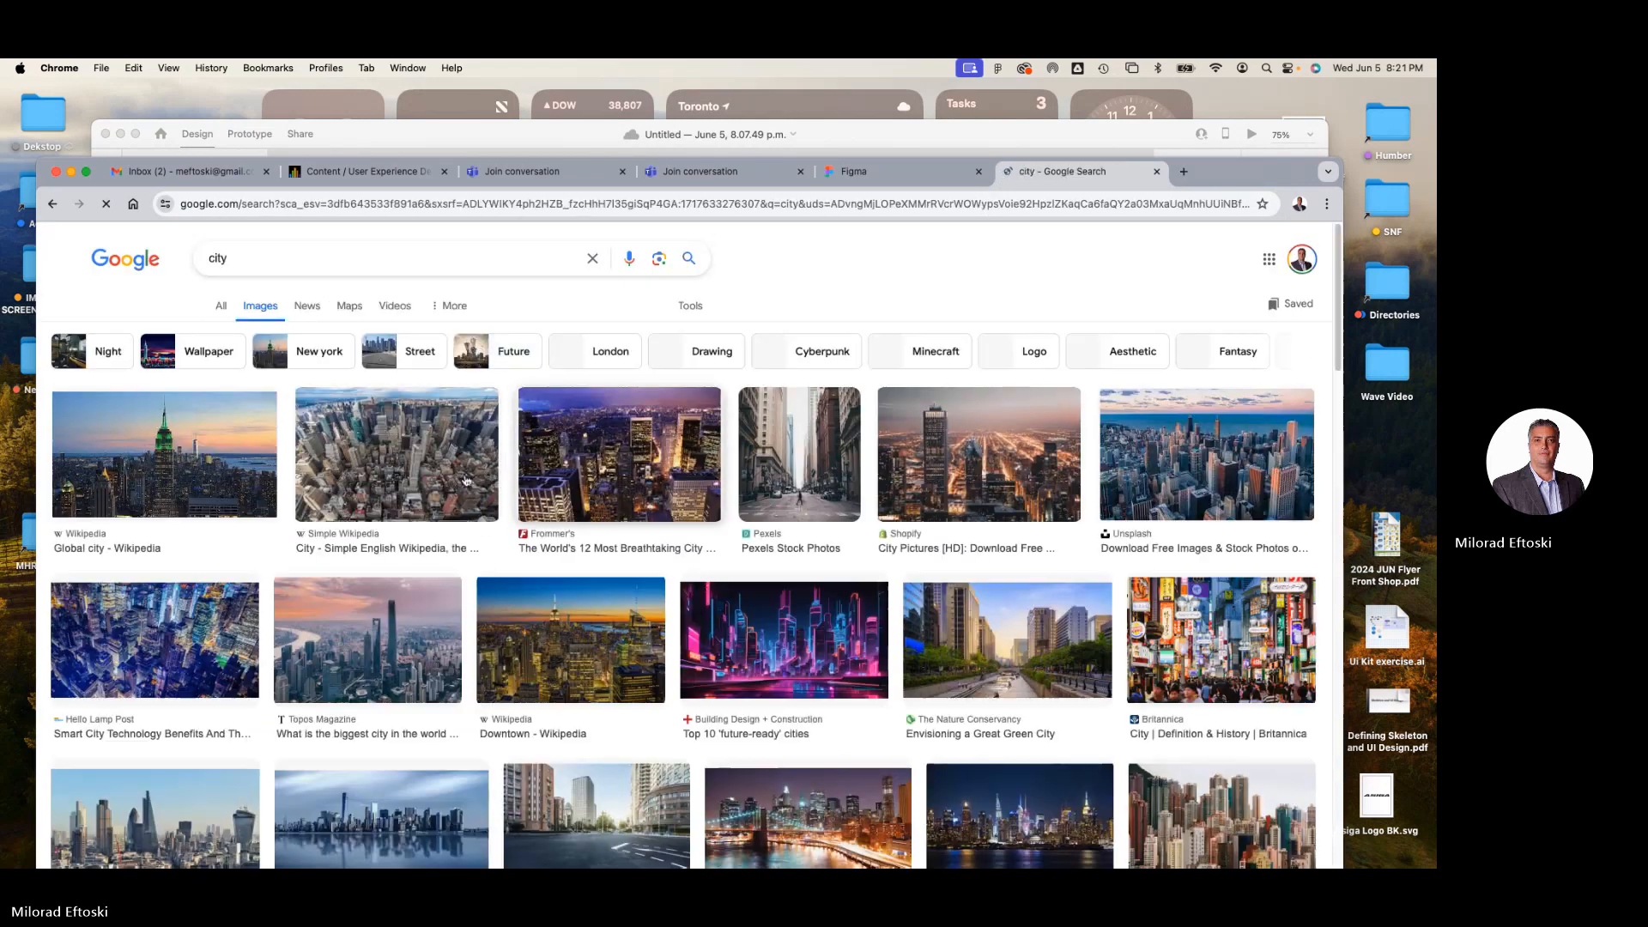
Save the Simple Wikipedia aerial photo of New York City to the Desktop and minimize the browser.
{"action": "left_click", "coordinate": [417, 477]}
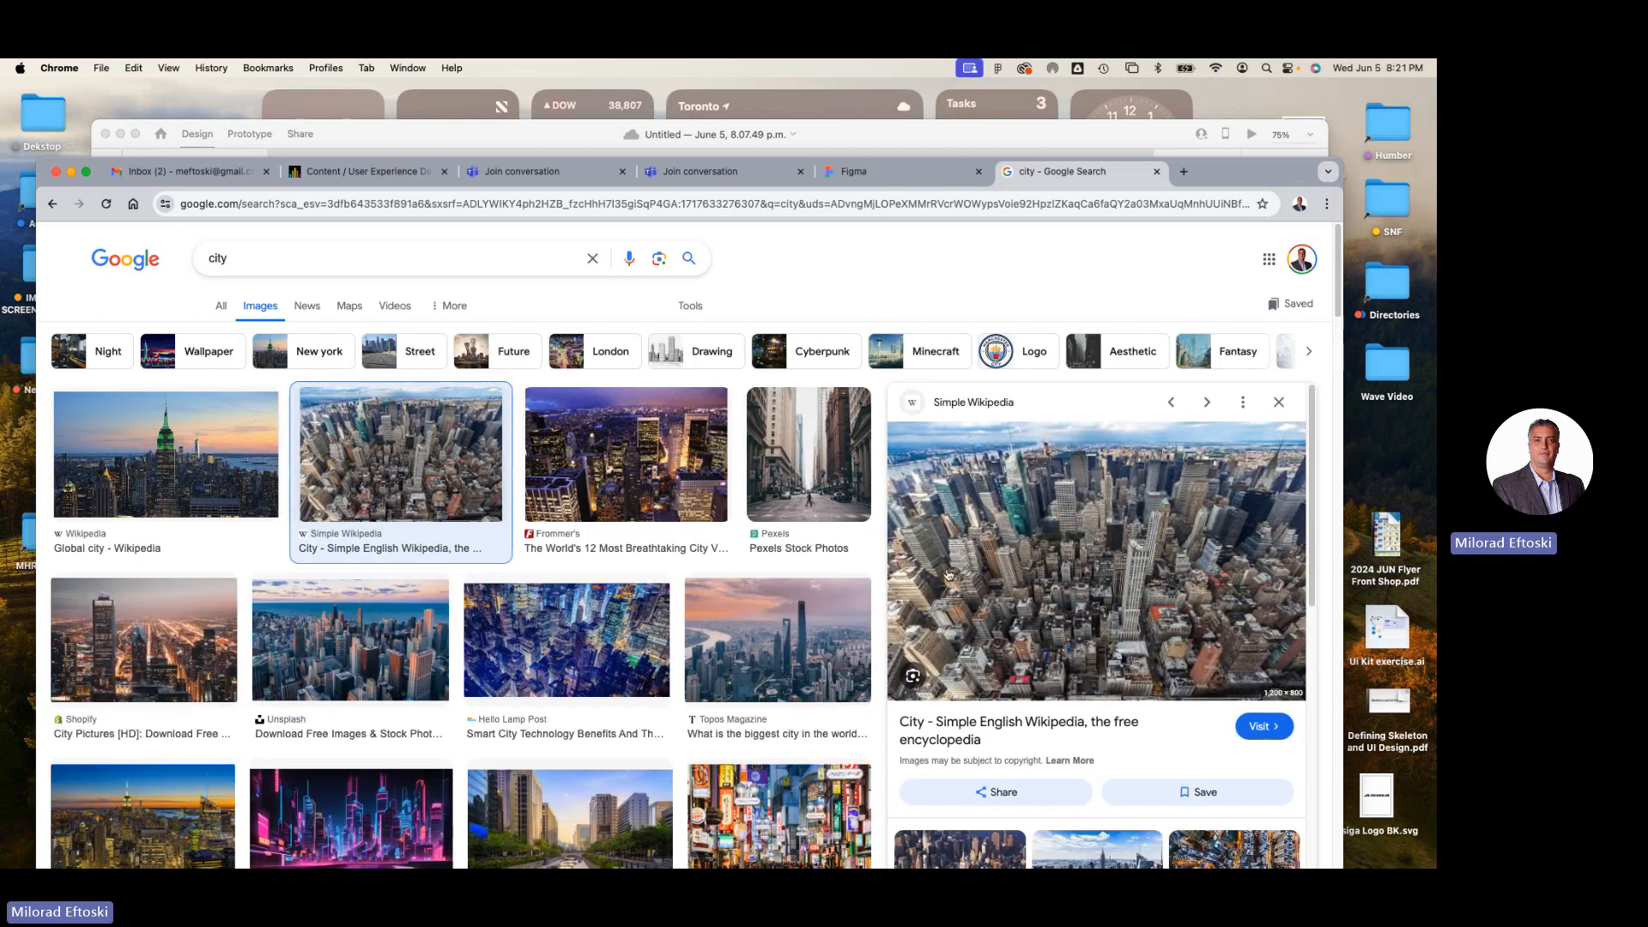
{"action": "right_click", "coordinate": [1063, 570]}
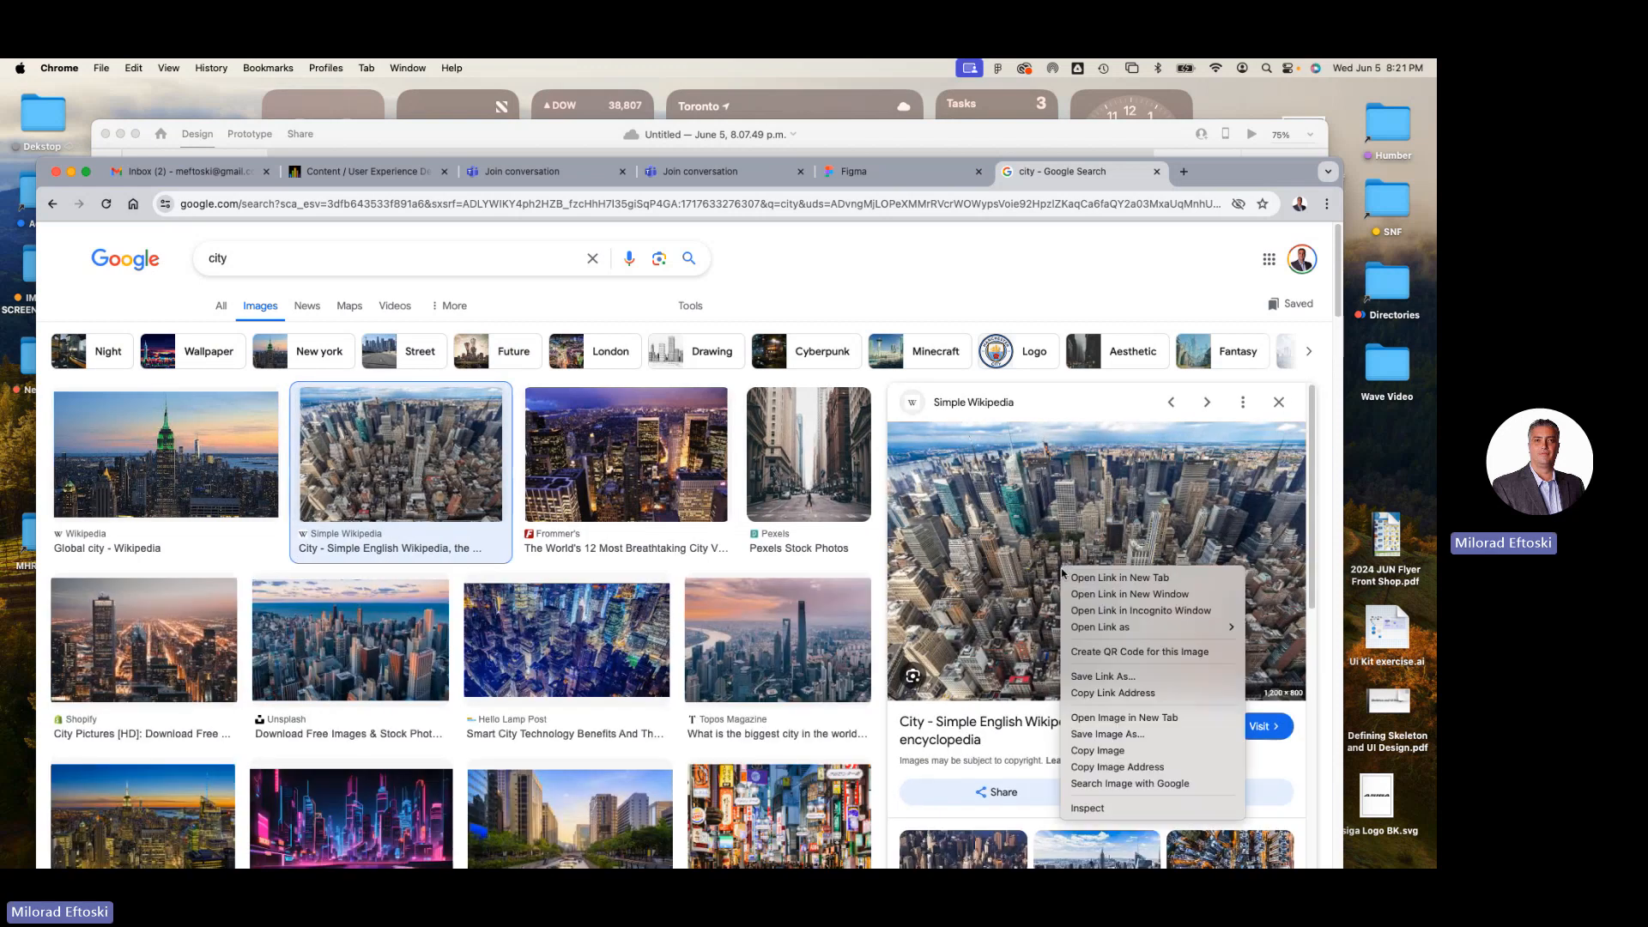
{"action": "left_click", "coordinate": [1115, 735]}
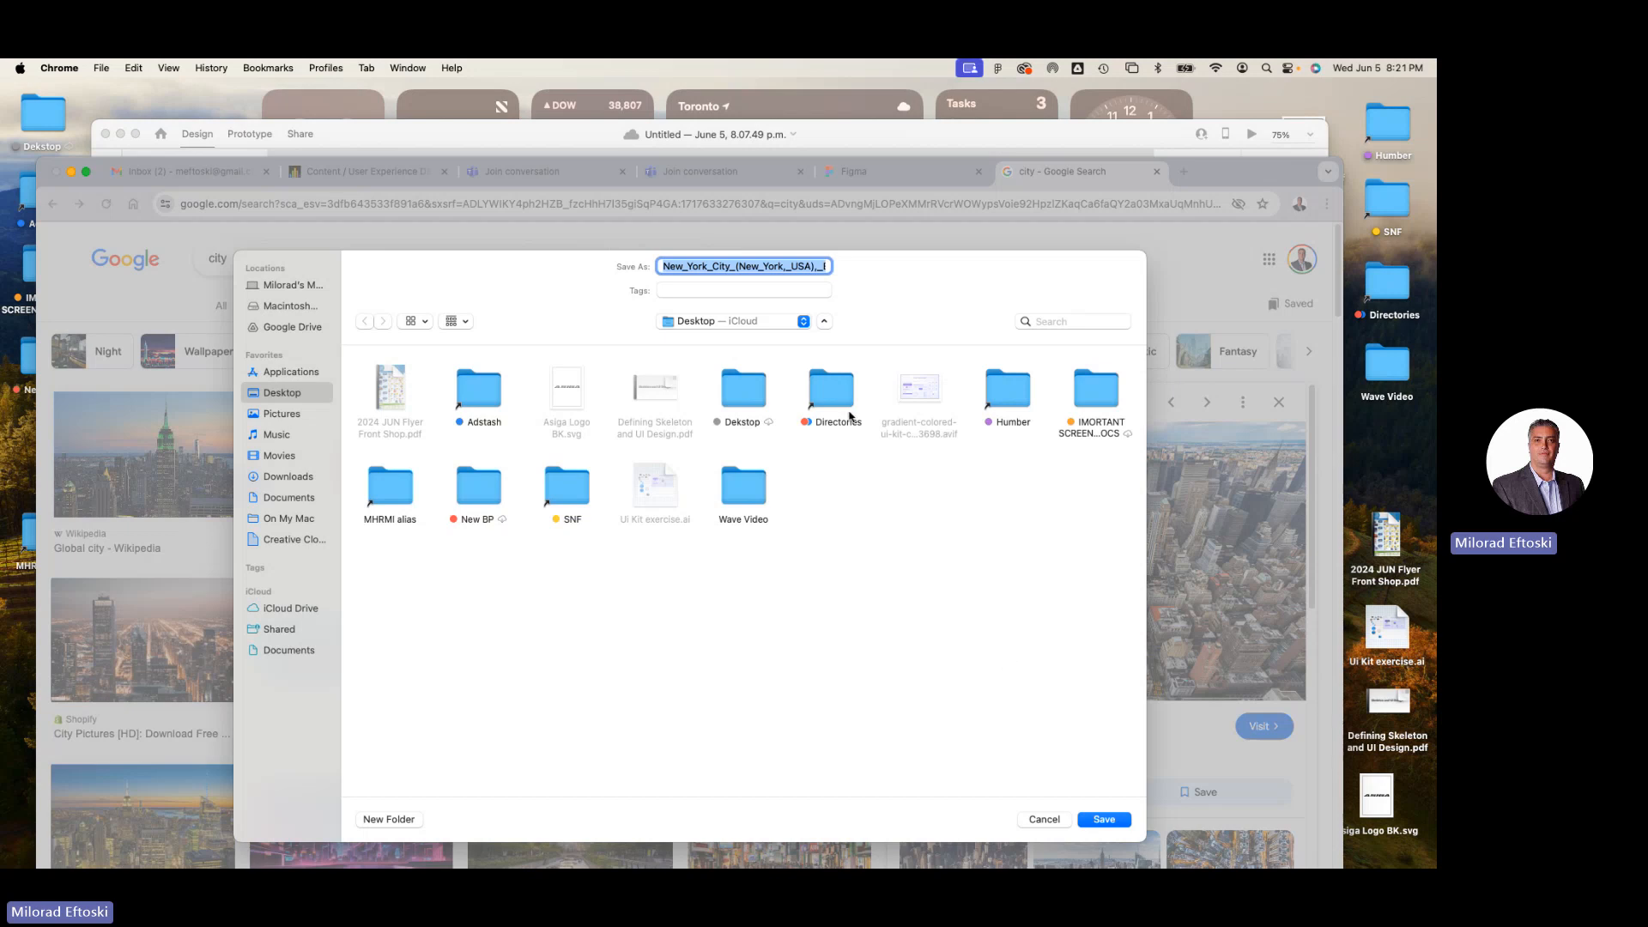
{"action": "left_click", "coordinate": [1103, 819]}
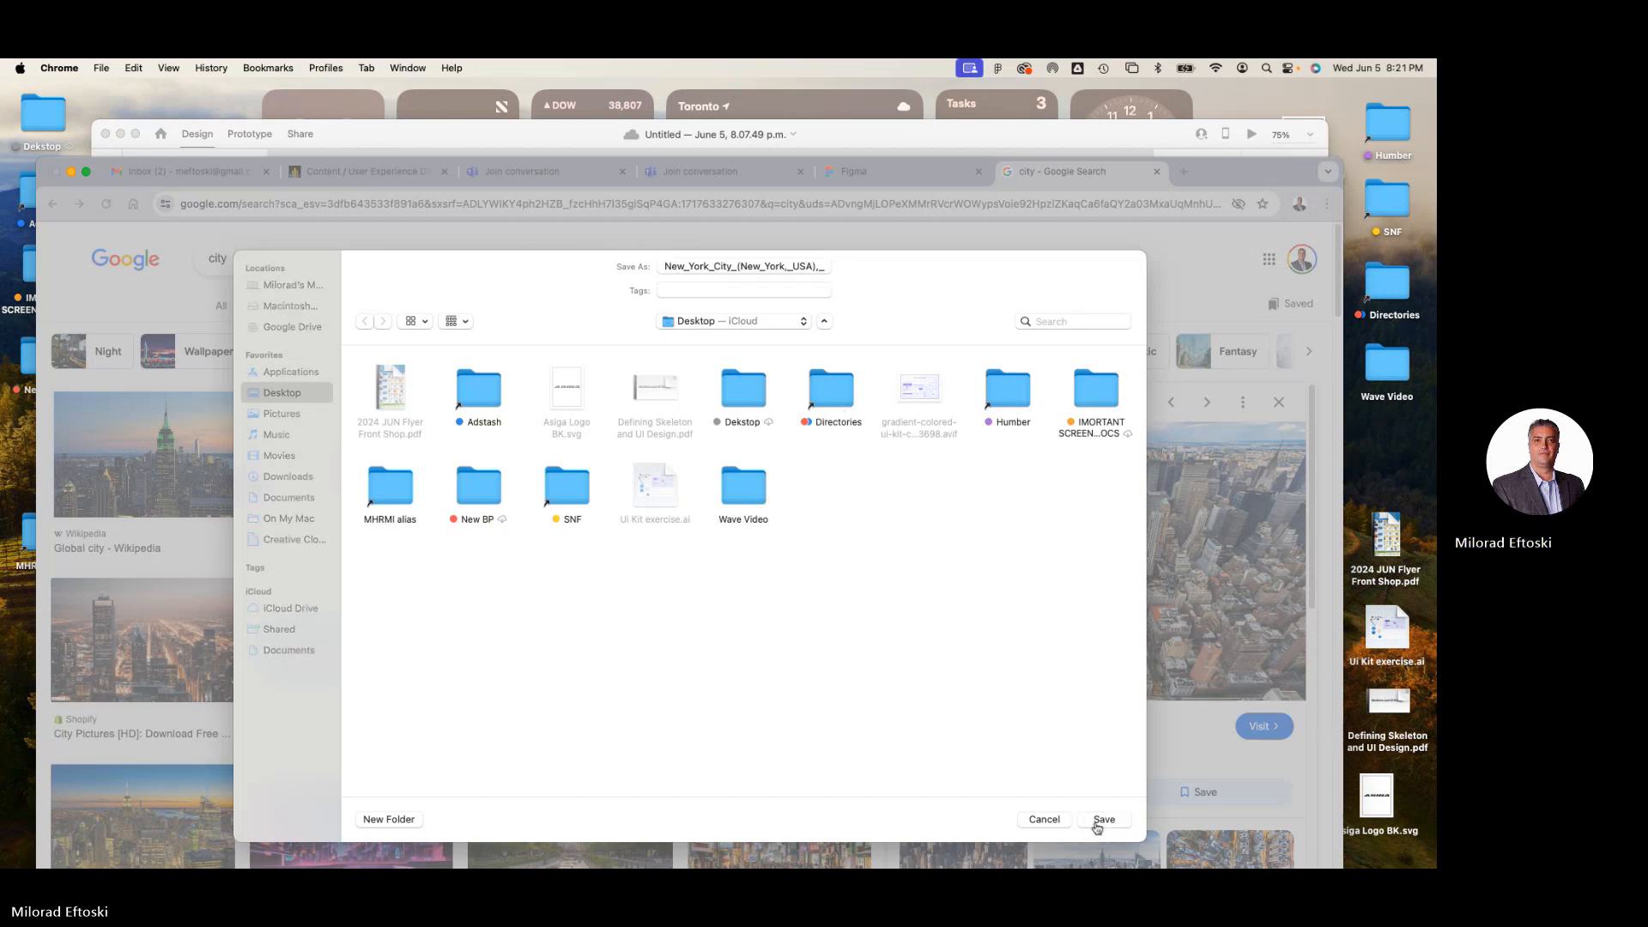
{"action": "left_click", "coordinate": [71, 171]}
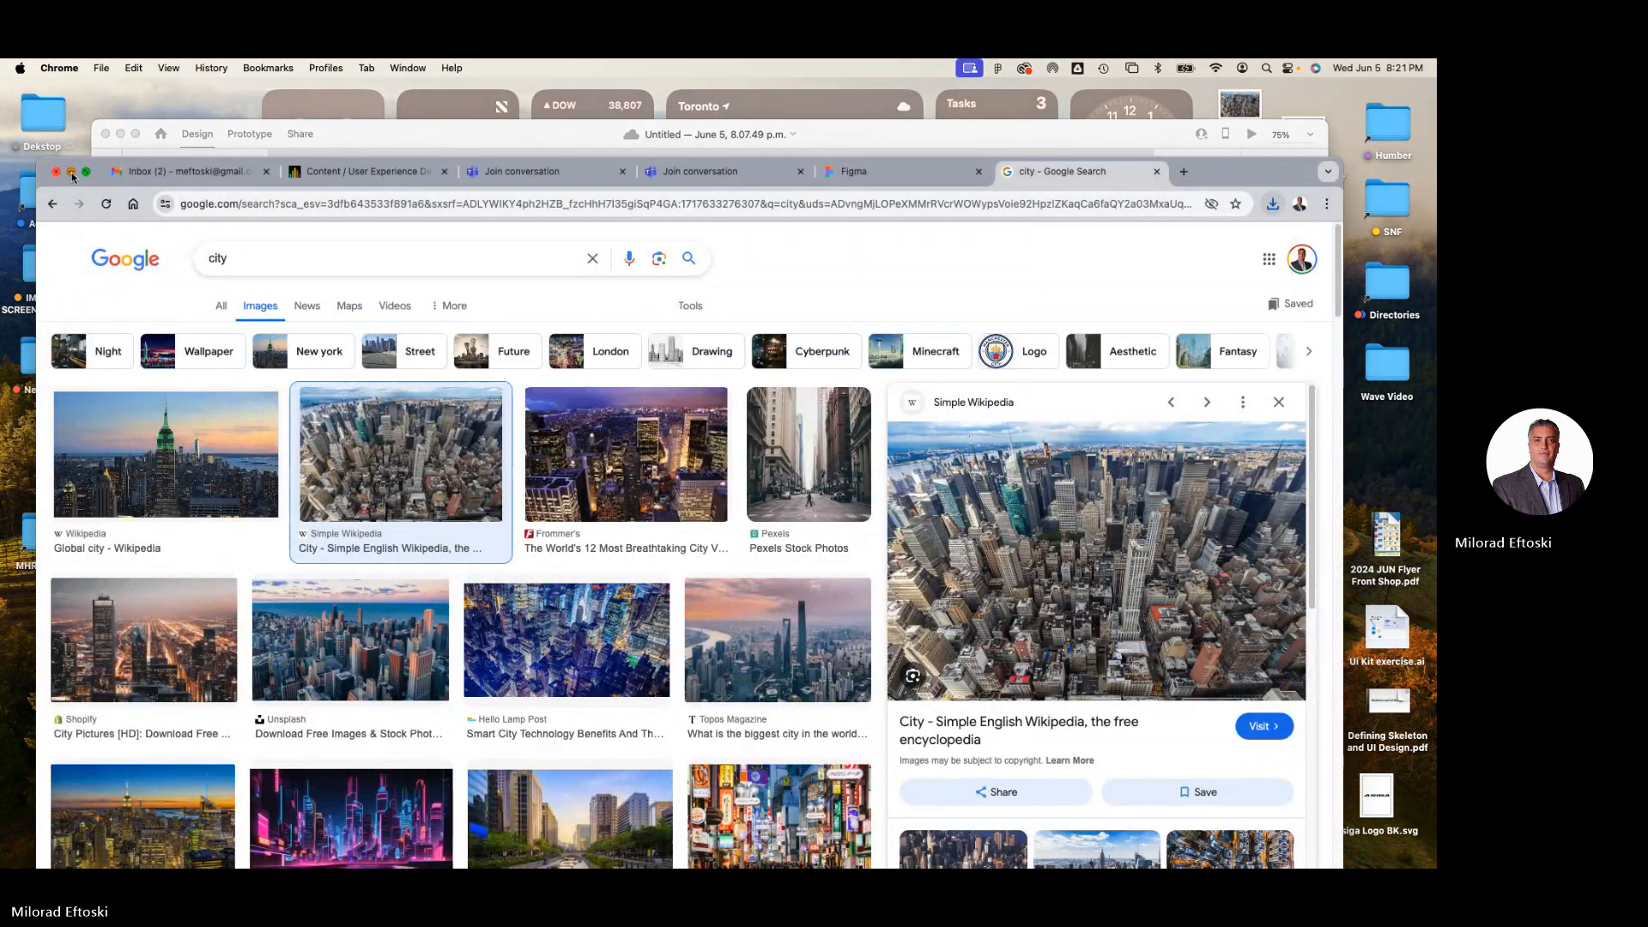
Shift the Adobe XD window aside and place the saved New York City image file beside it, previewing the picture.
{"action": "left_click_drag", "start_coordinate": [1041, 136], "coordinate": [881, 126]}
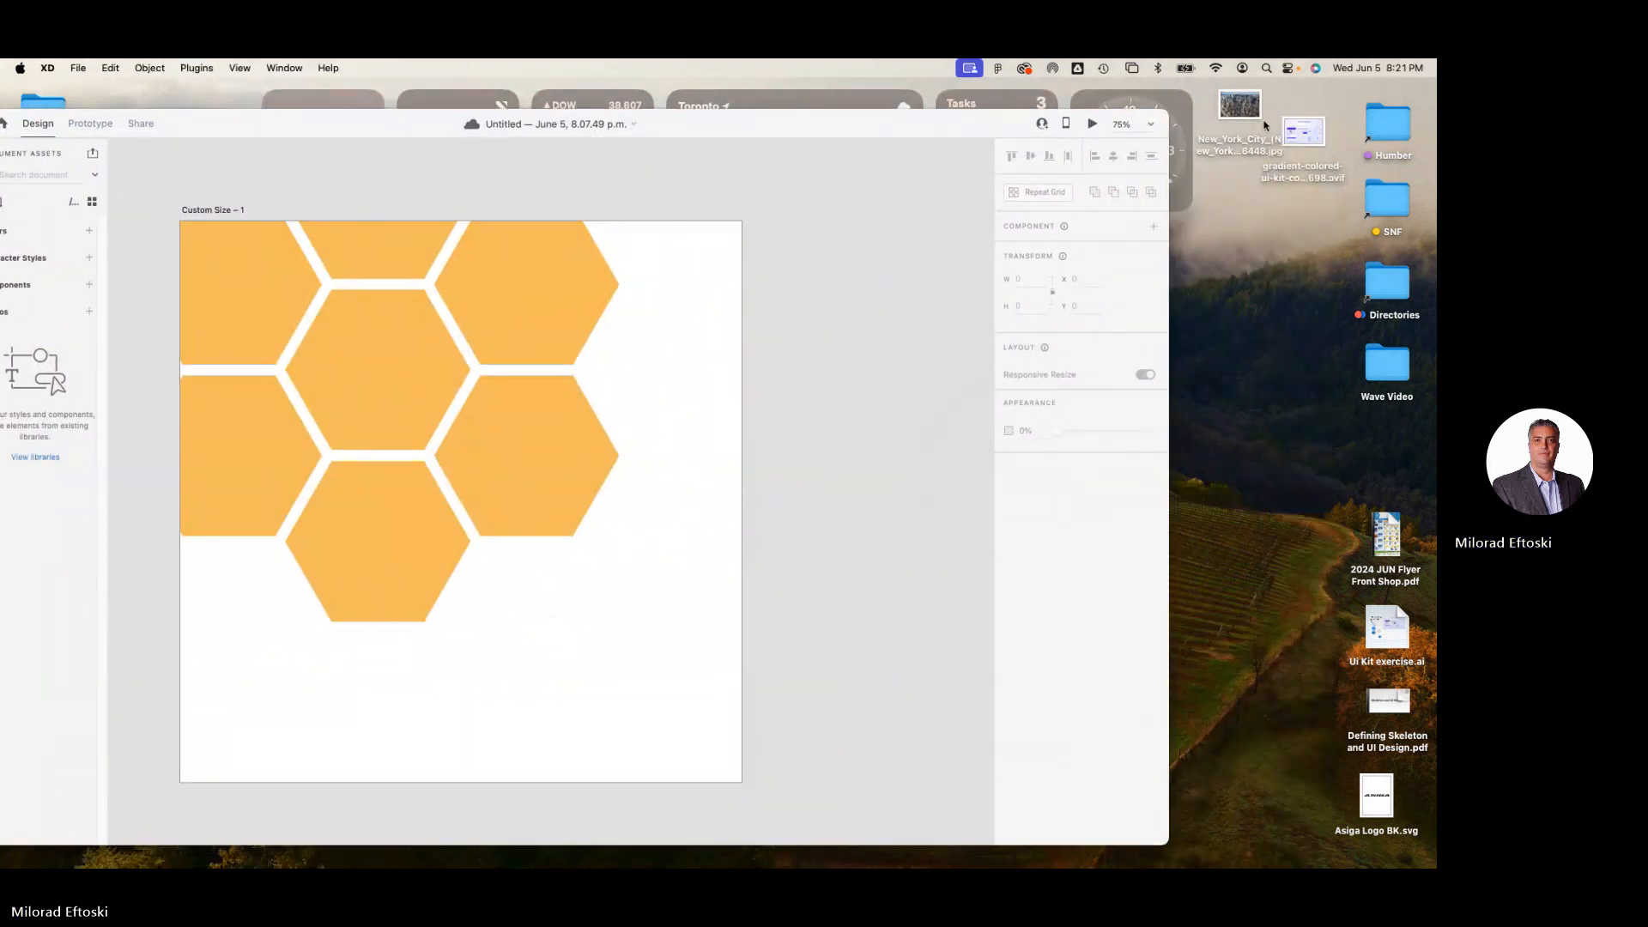
{"action": "left_click_drag", "start_coordinate": [1248, 119], "coordinate": [1309, 264]}
{"action": "key", "text": "space"}
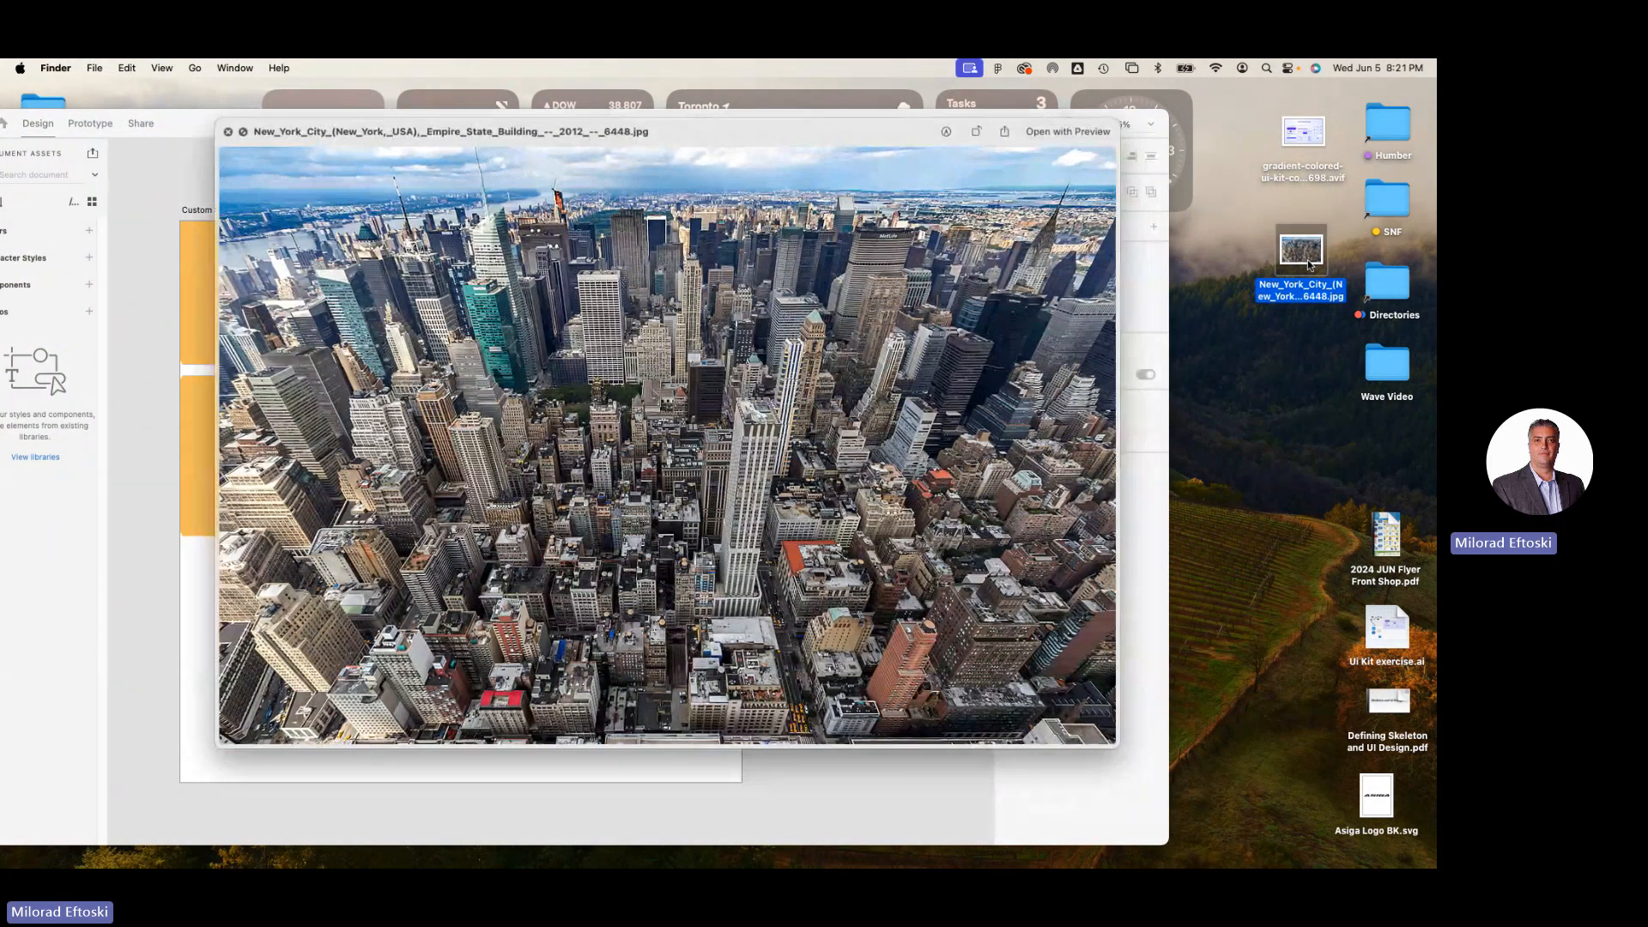
{"action": "key", "text": "space"}
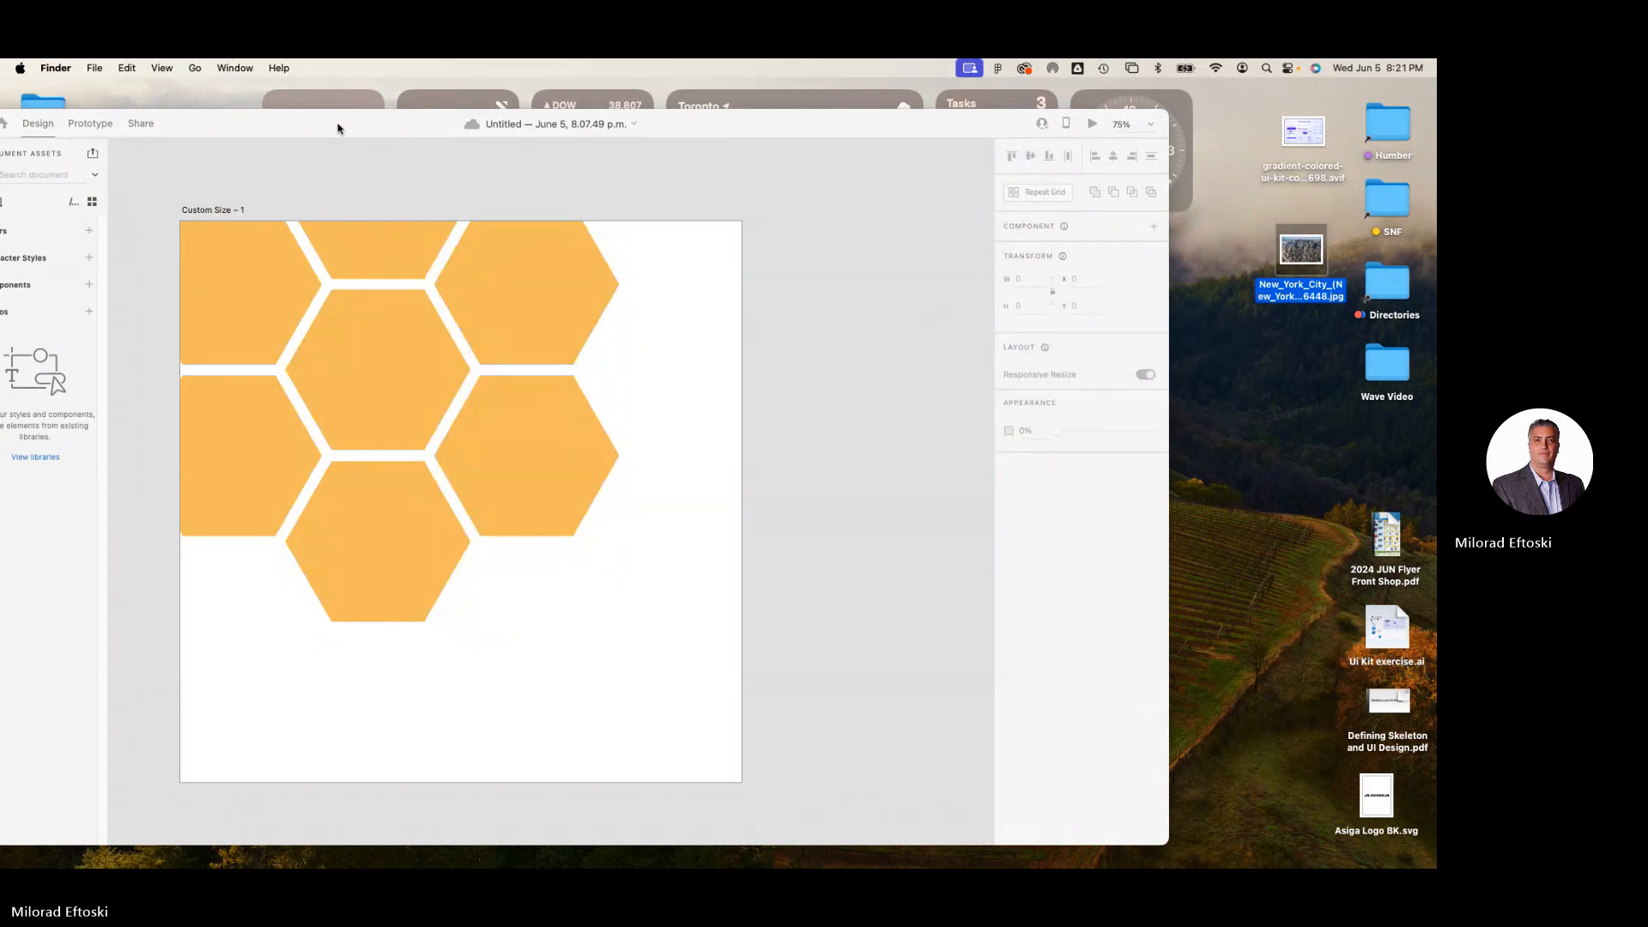
Place the New York City image from the desktop into the honeycomb's centre hexagon as its fill.
{"action": "left_click", "coordinate": [468, 126]}
{"action": "left_click_drag", "start_coordinate": [1306, 252], "coordinate": [457, 376]}
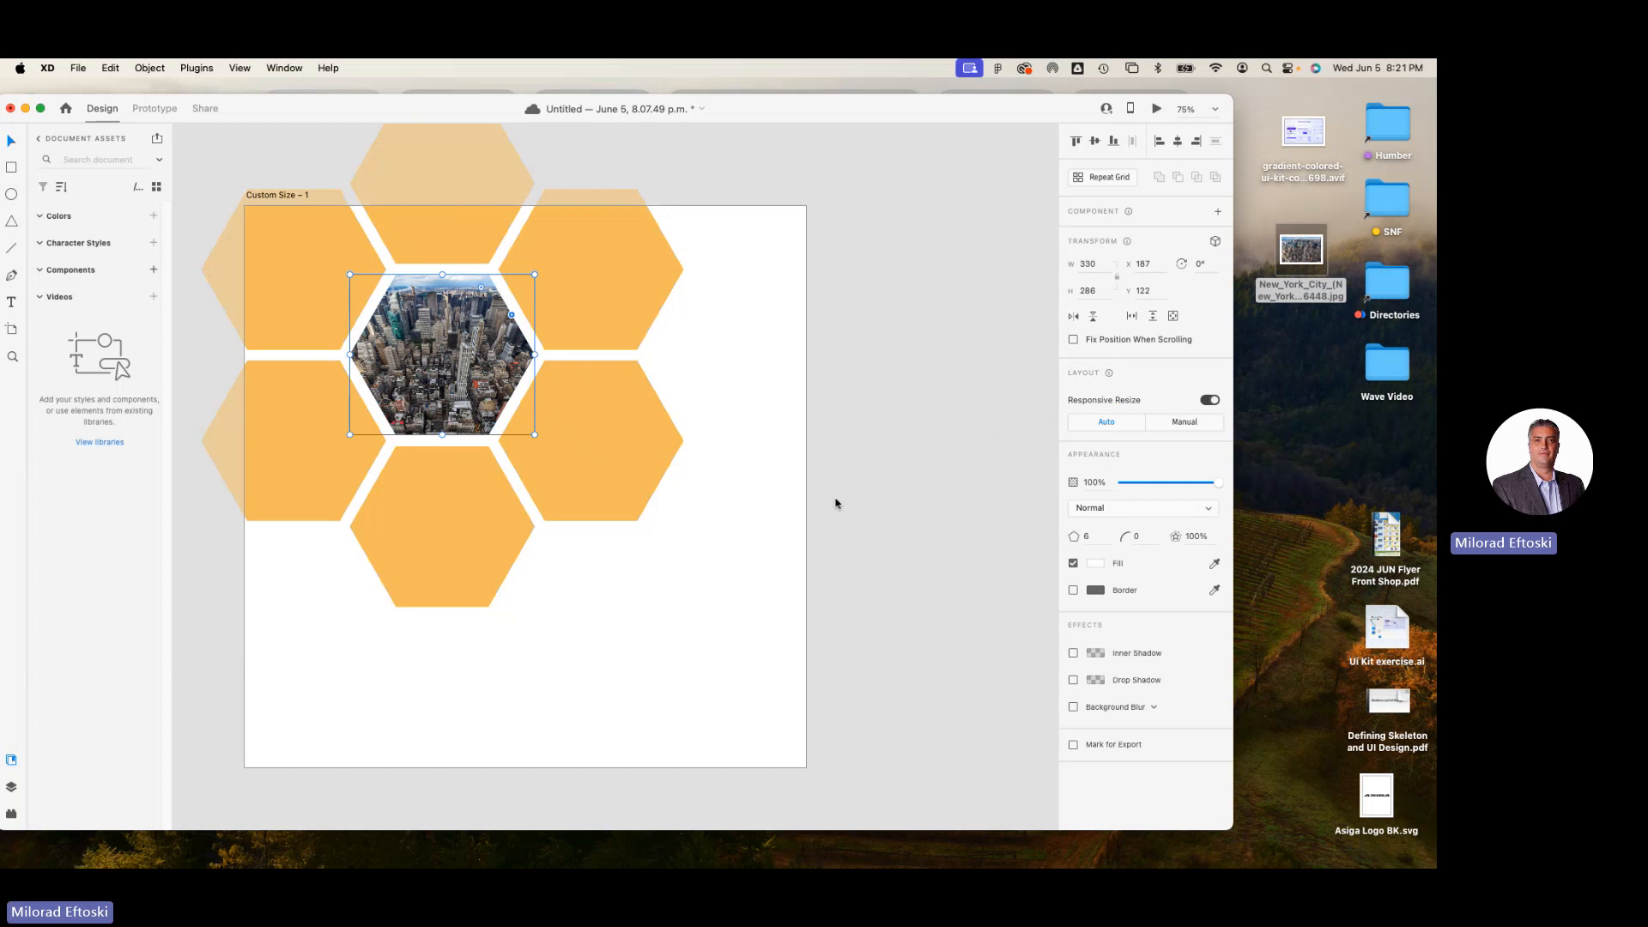
{"action": "left_click", "coordinate": [897, 545]}
Try moving the image-filled hexagon toward the upper-right hexagon and undo the move.
{"action": "left_click", "coordinate": [446, 390]}
{"action": "left_click_drag", "start_coordinate": [448, 392], "coordinate": [563, 360]}
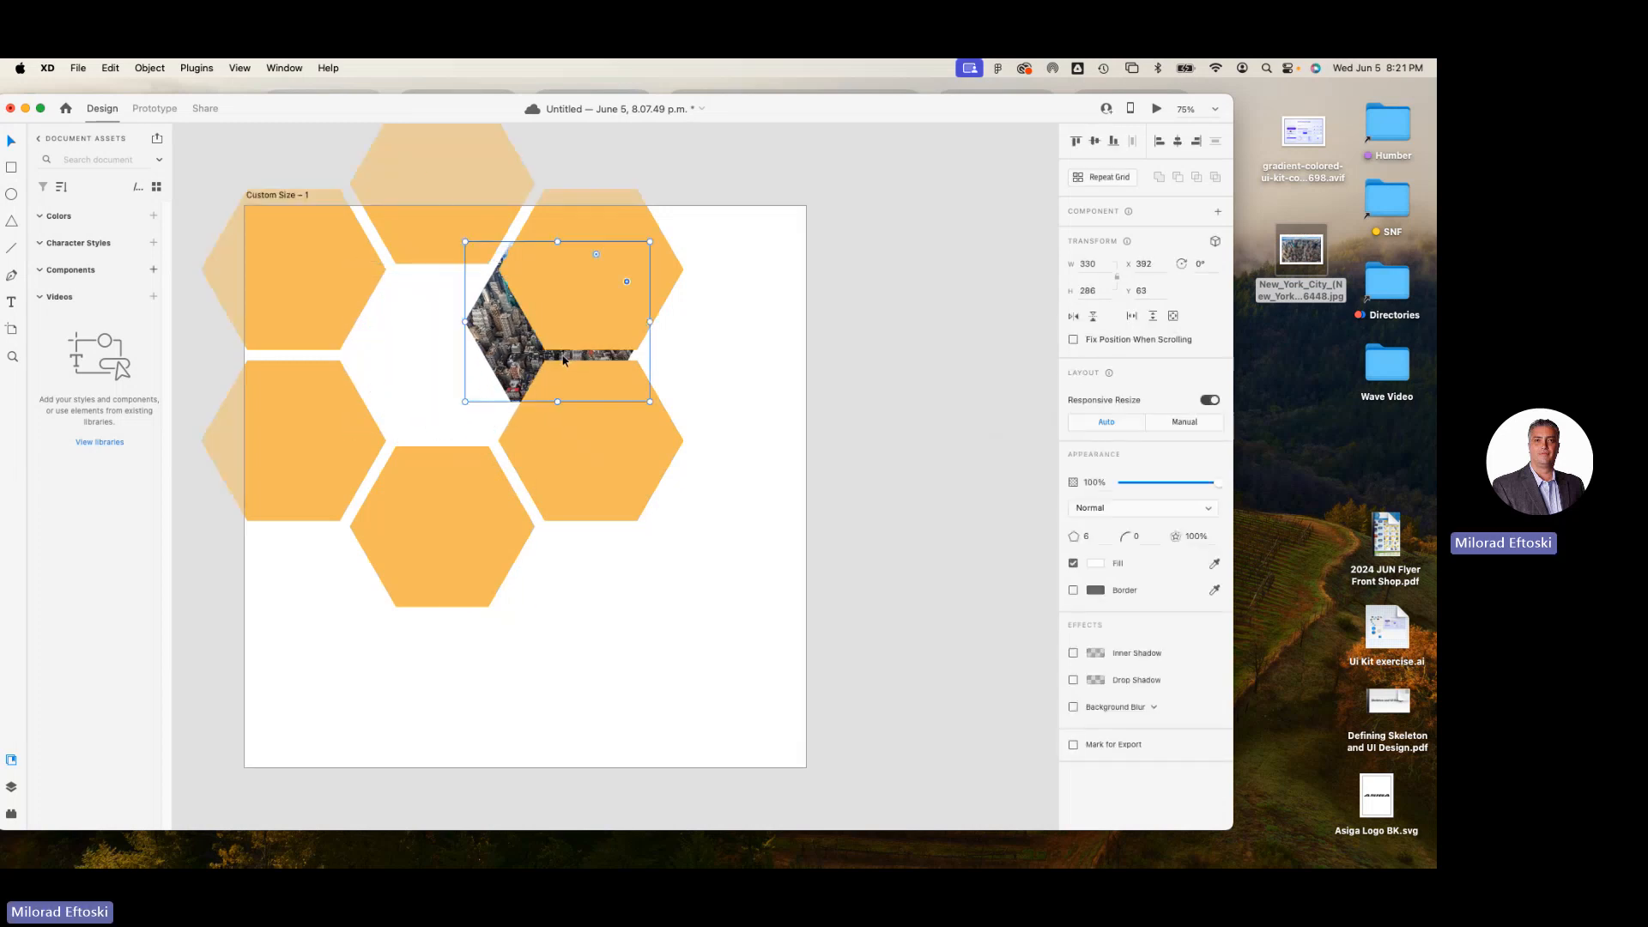
{"action": "key", "text": "super+z"}
{"action": "left_click", "coordinate": [744, 405]}
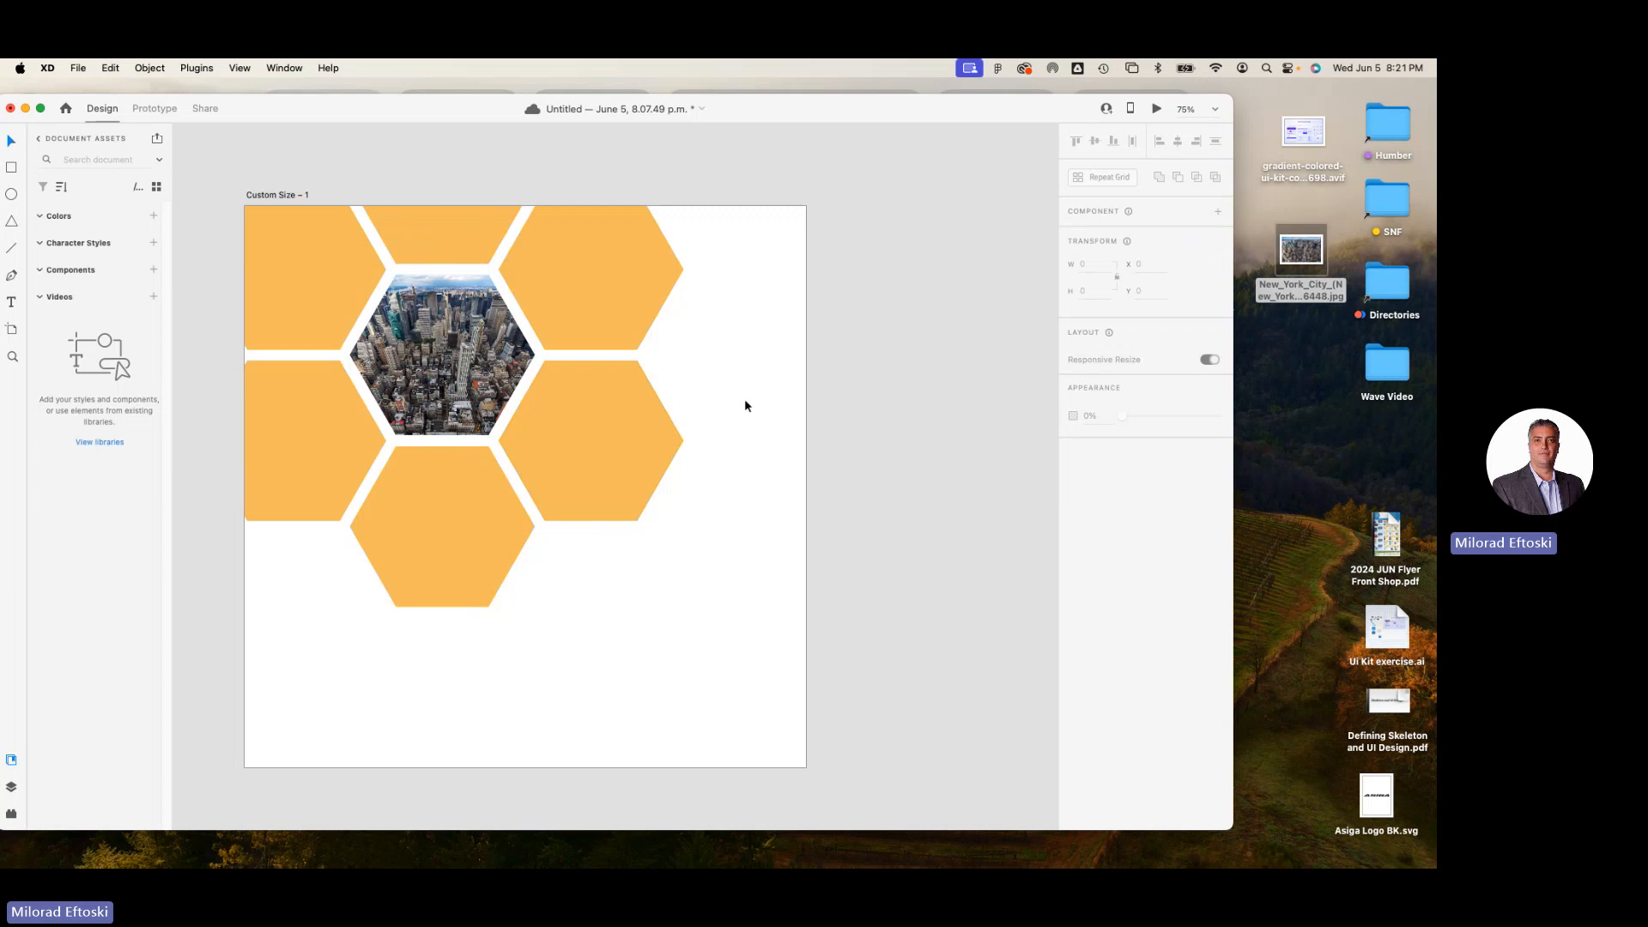
Try enlarging the image-filled hexagon from its lower-right corner and undo the resize.
{"action": "left_click", "coordinate": [508, 388]}
{"action": "left_click_drag", "start_coordinate": [534, 433], "coordinate": [643, 490]}
{"action": "key", "text": "super+z"}
{"action": "key", "text": "super+z"}
{"action": "left_click", "coordinate": [769, 589]}
Enlarge the New York City image inside the centre hexagon and reposition it within the hexagon's frame.
{"action": "left_click", "coordinate": [444, 321]}
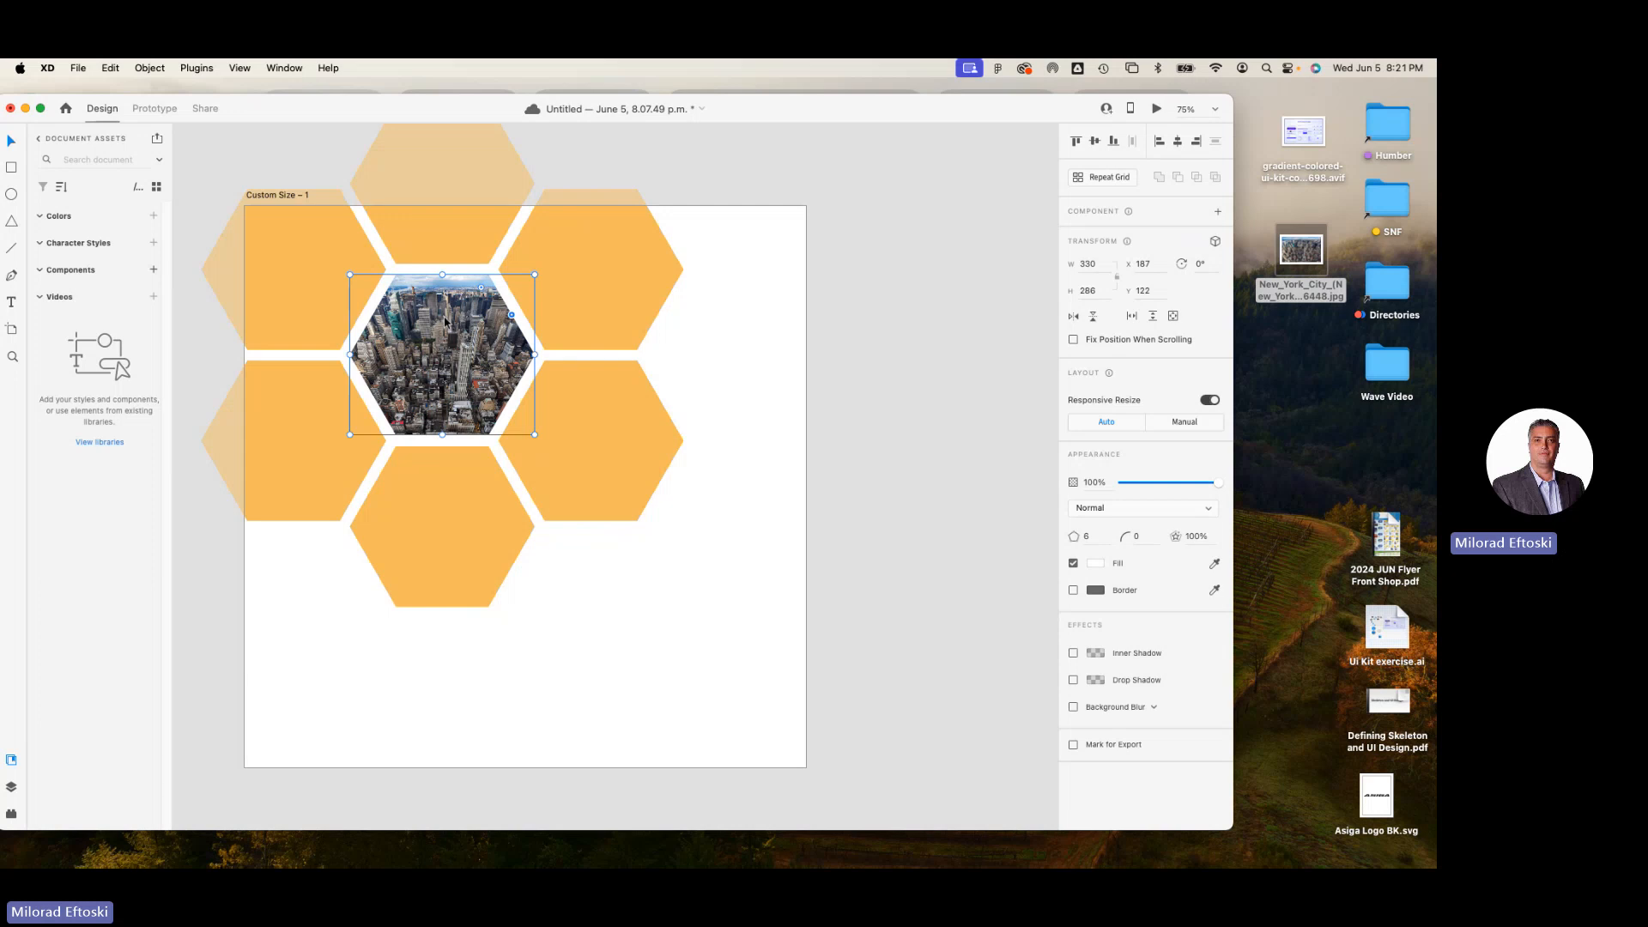
{"action": "double_click", "coordinate": [451, 342]}
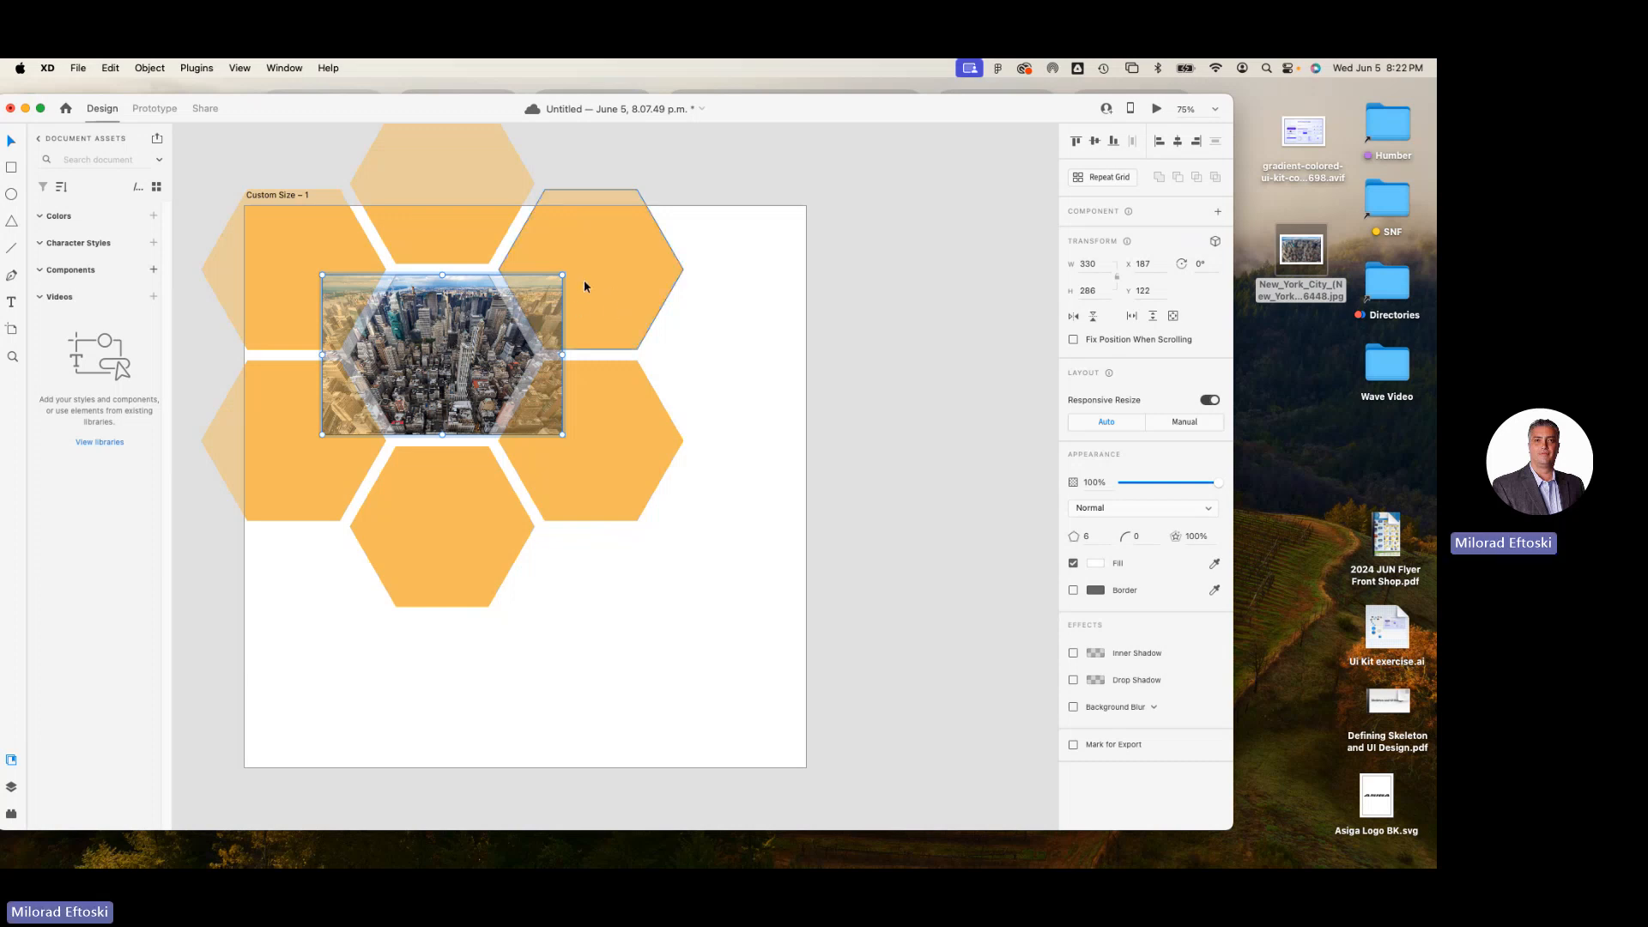
{"action": "left_click_drag", "start_coordinate": [563, 275], "coordinate": [659, 210]}
{"action": "left_click_drag", "start_coordinate": [530, 374], "coordinate": [528, 374]}
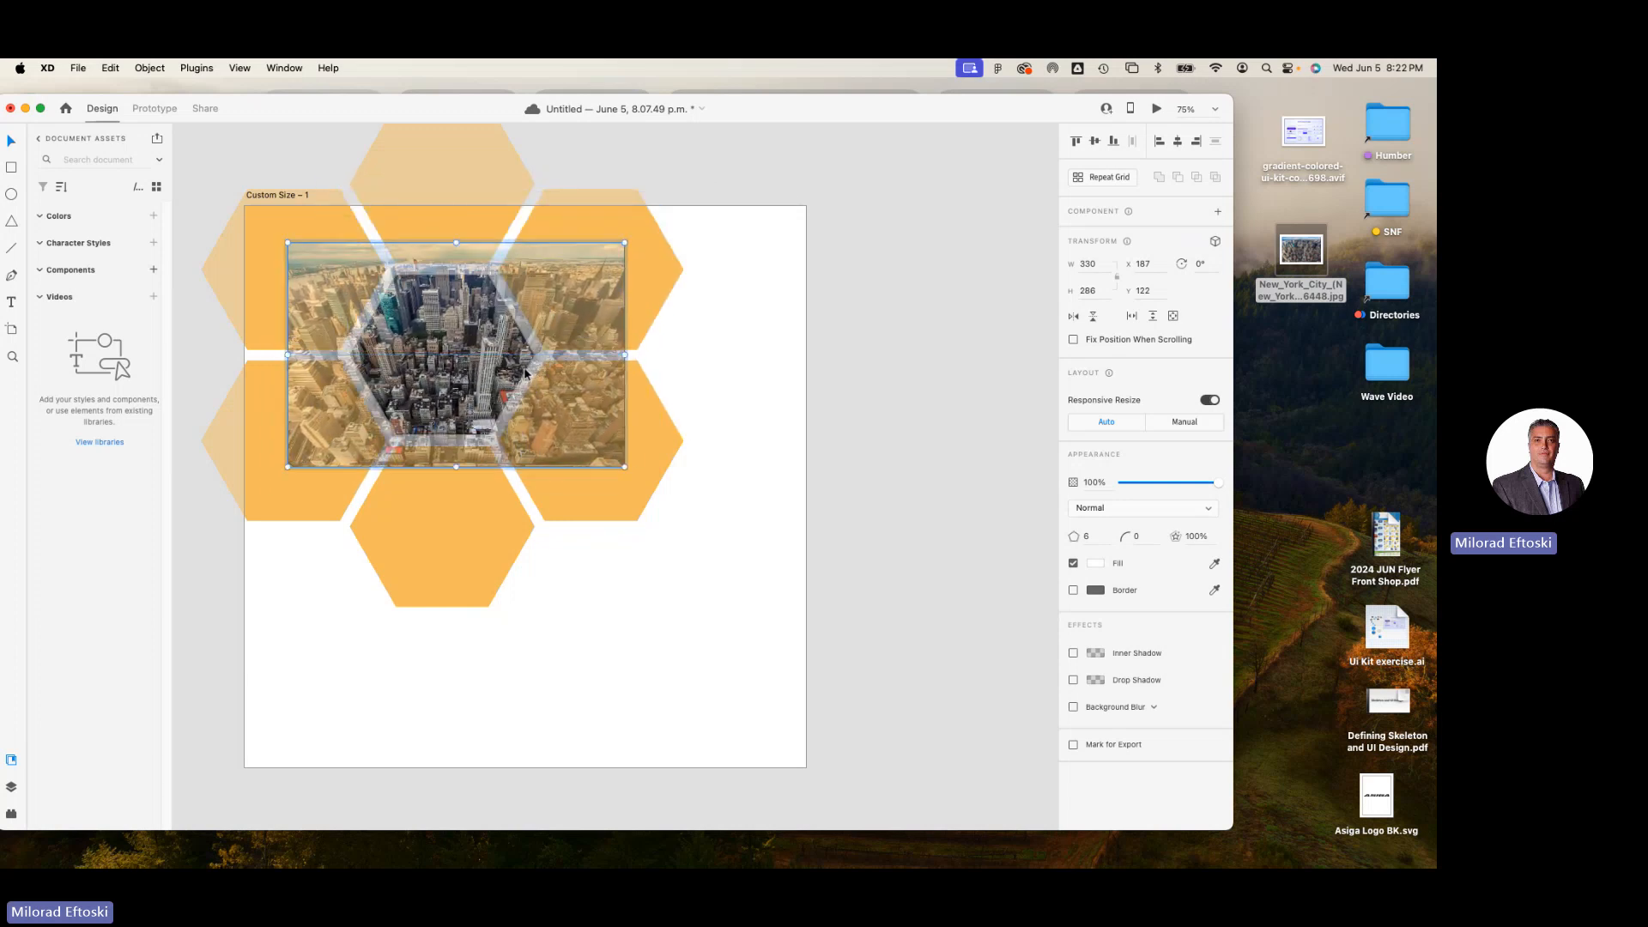
{"action": "key", "text": "Escape"}
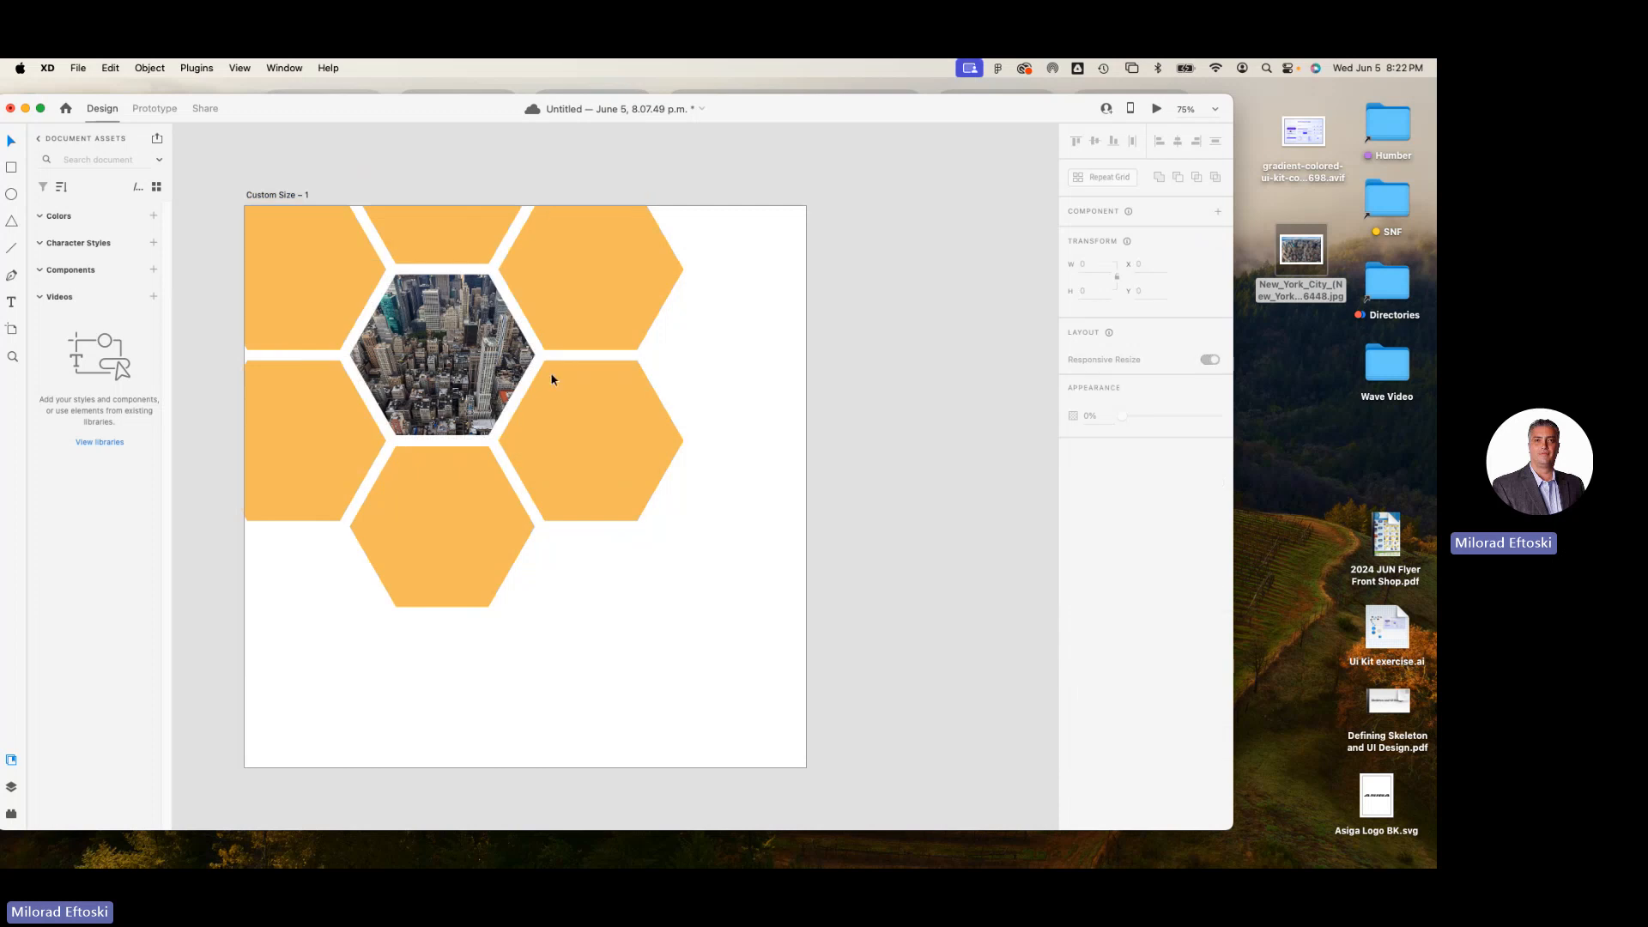
{"action": "left_click_drag", "start_coordinate": [462, 367], "coordinate": [457, 374]}
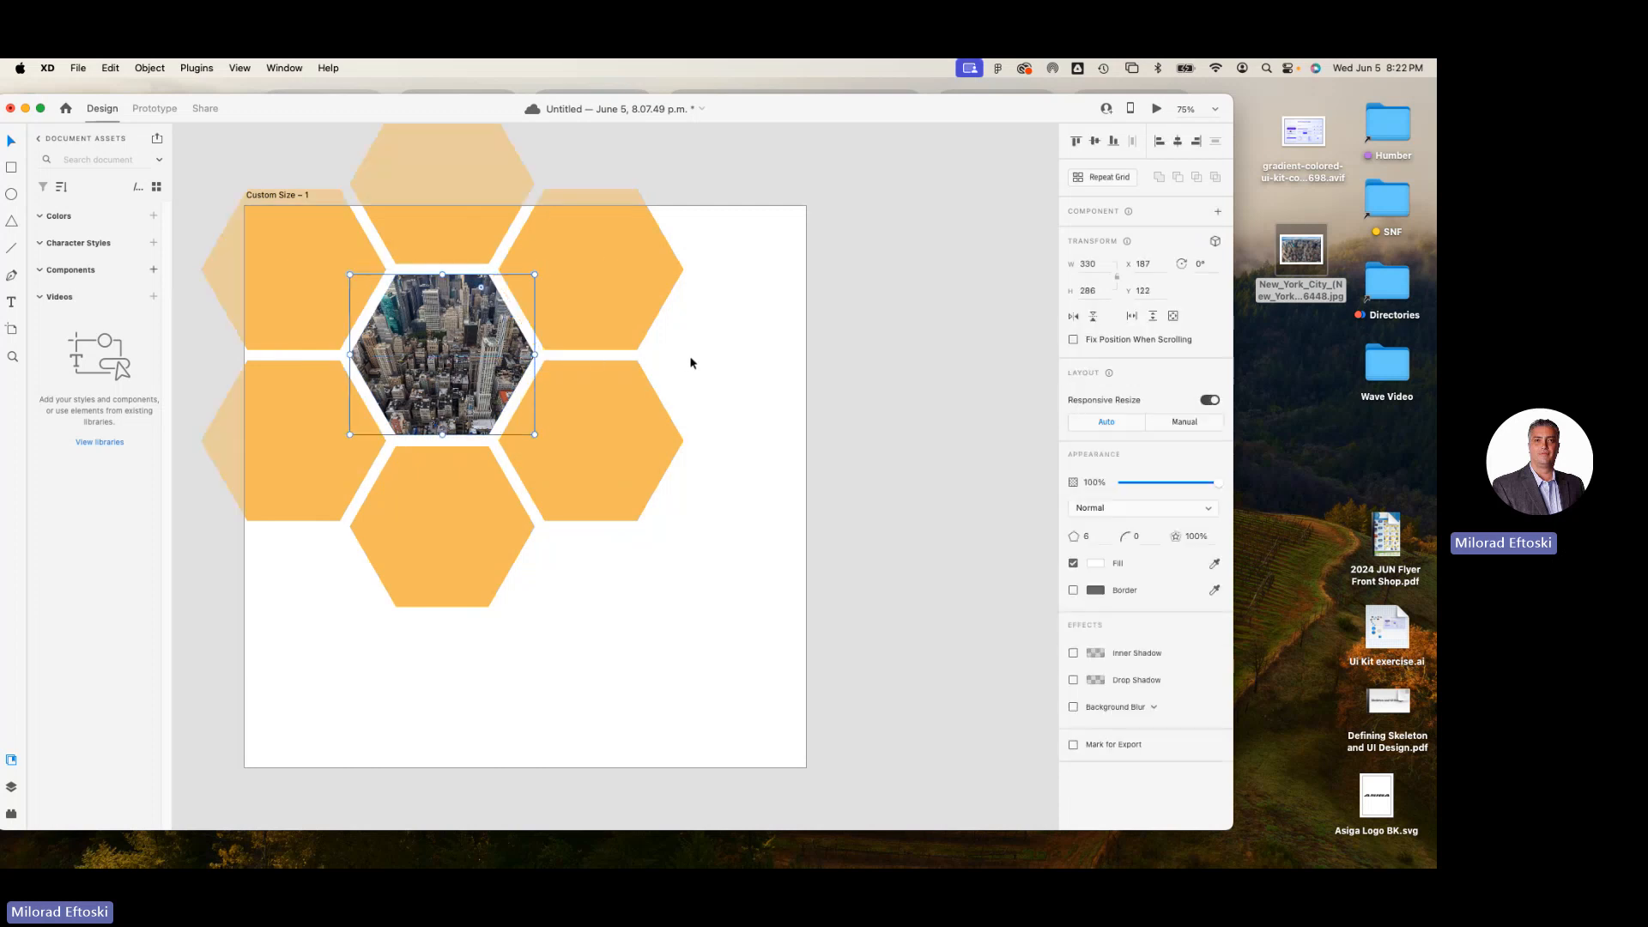
{"action": "left_click", "coordinate": [689, 355]}
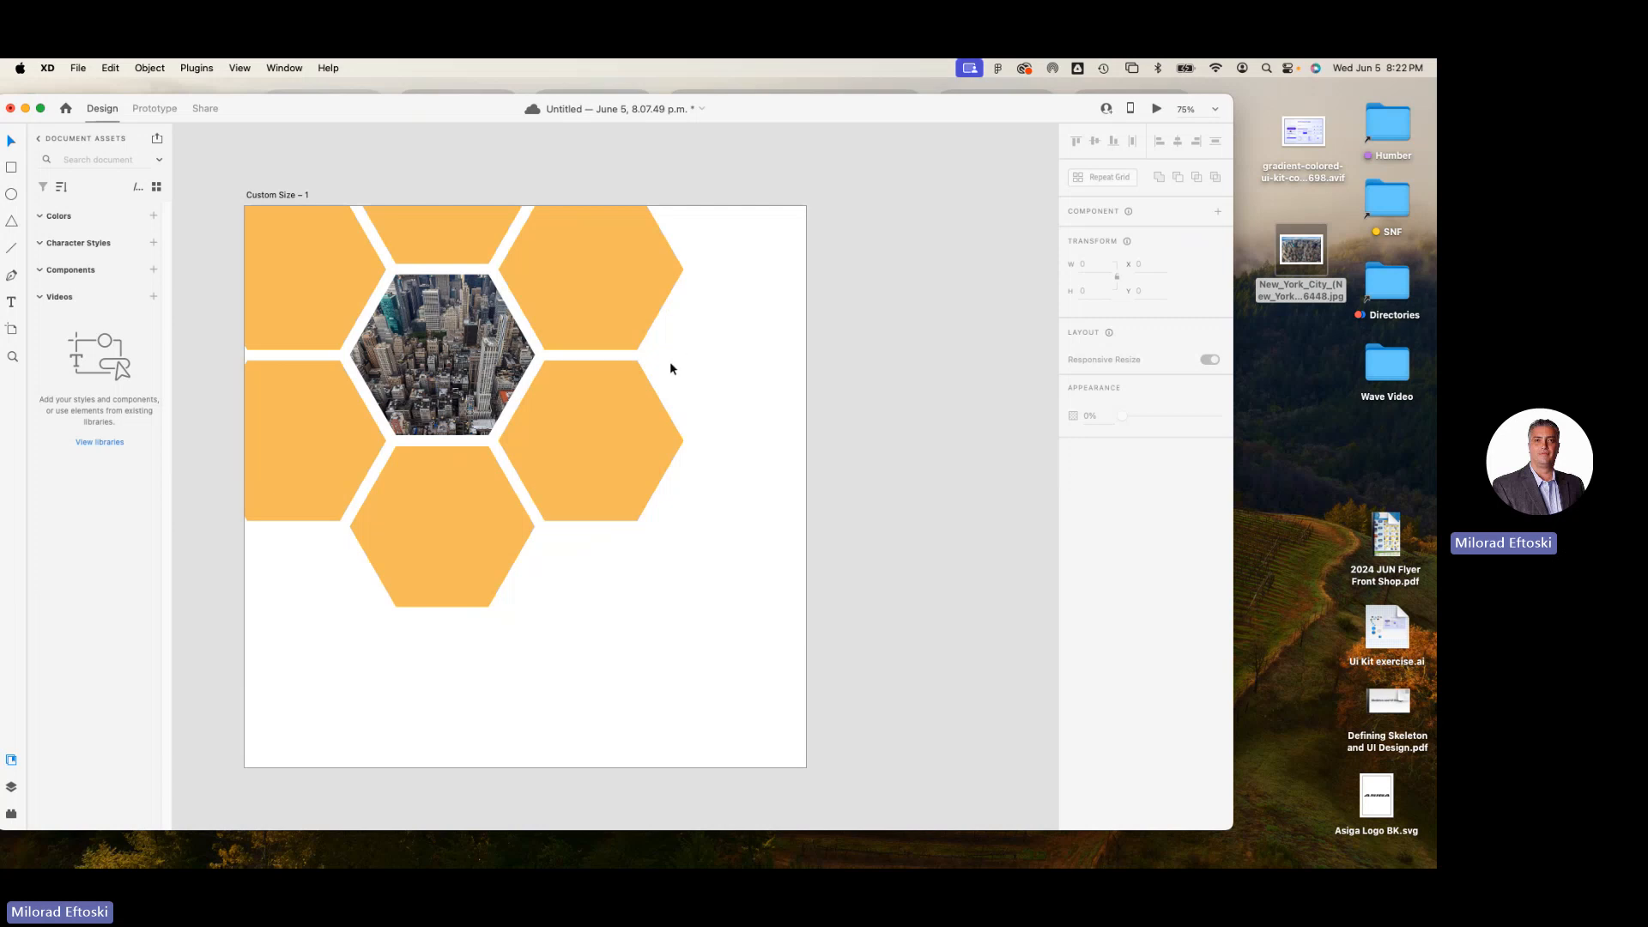
Change the fill of the lower-right hexagon in the honeycomb to light green by shifting its hue.
{"action": "left_click", "coordinate": [635, 404]}
{"action": "left_click", "coordinate": [1092, 565]}
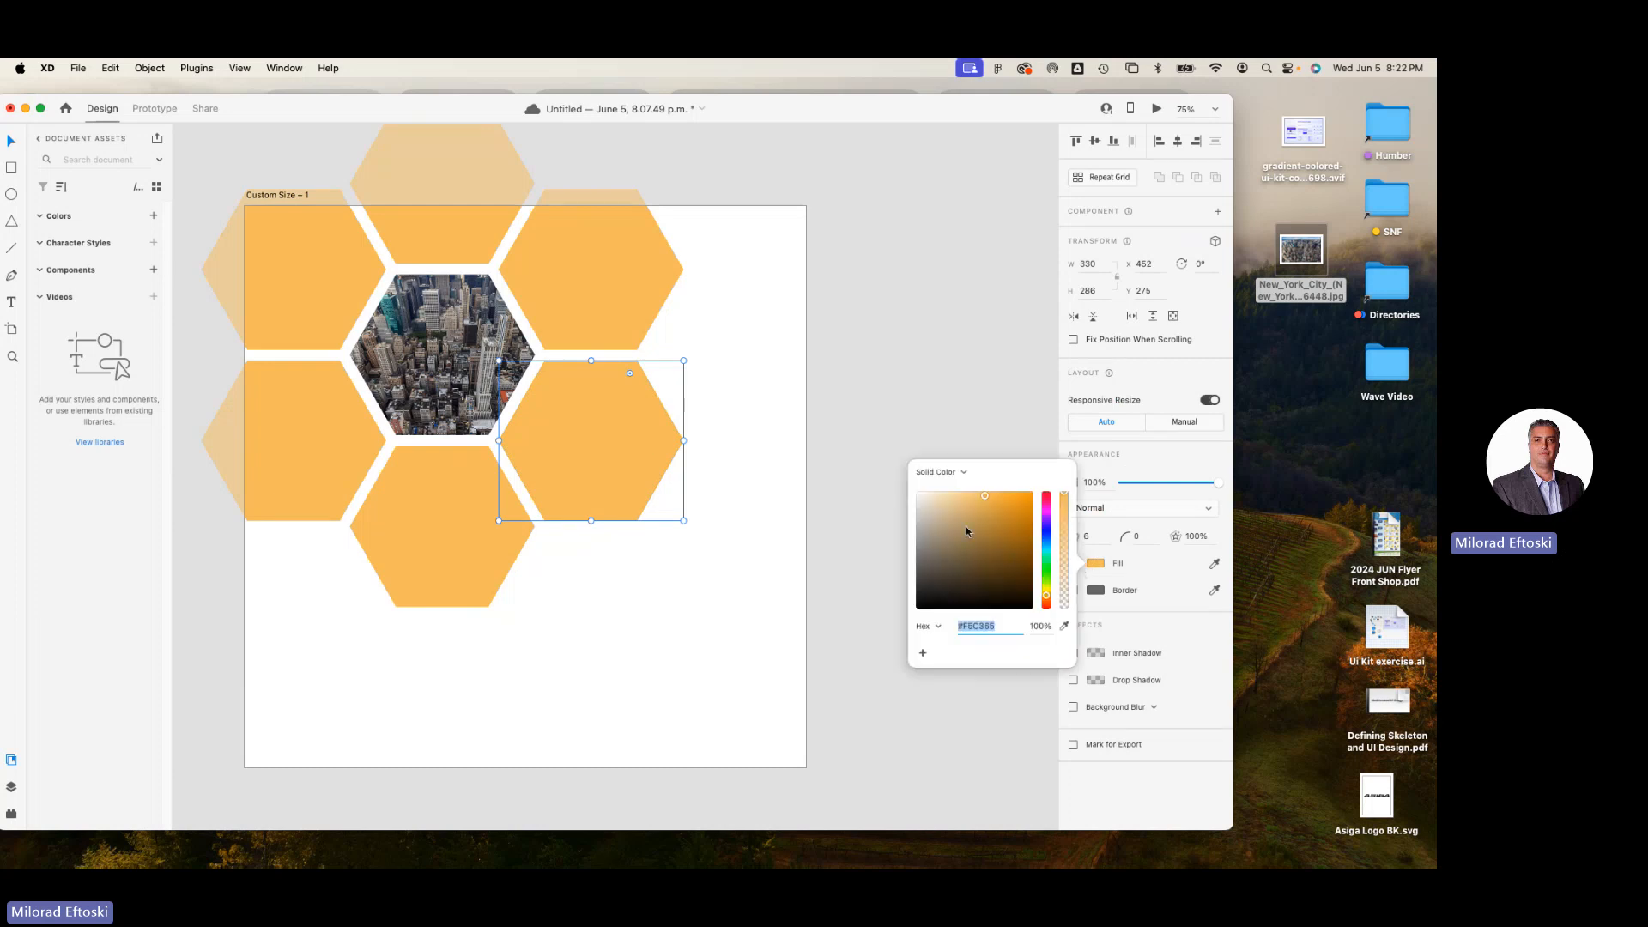
{"action": "left_click_drag", "start_coordinate": [1046, 570], "coordinate": [1048, 584]}
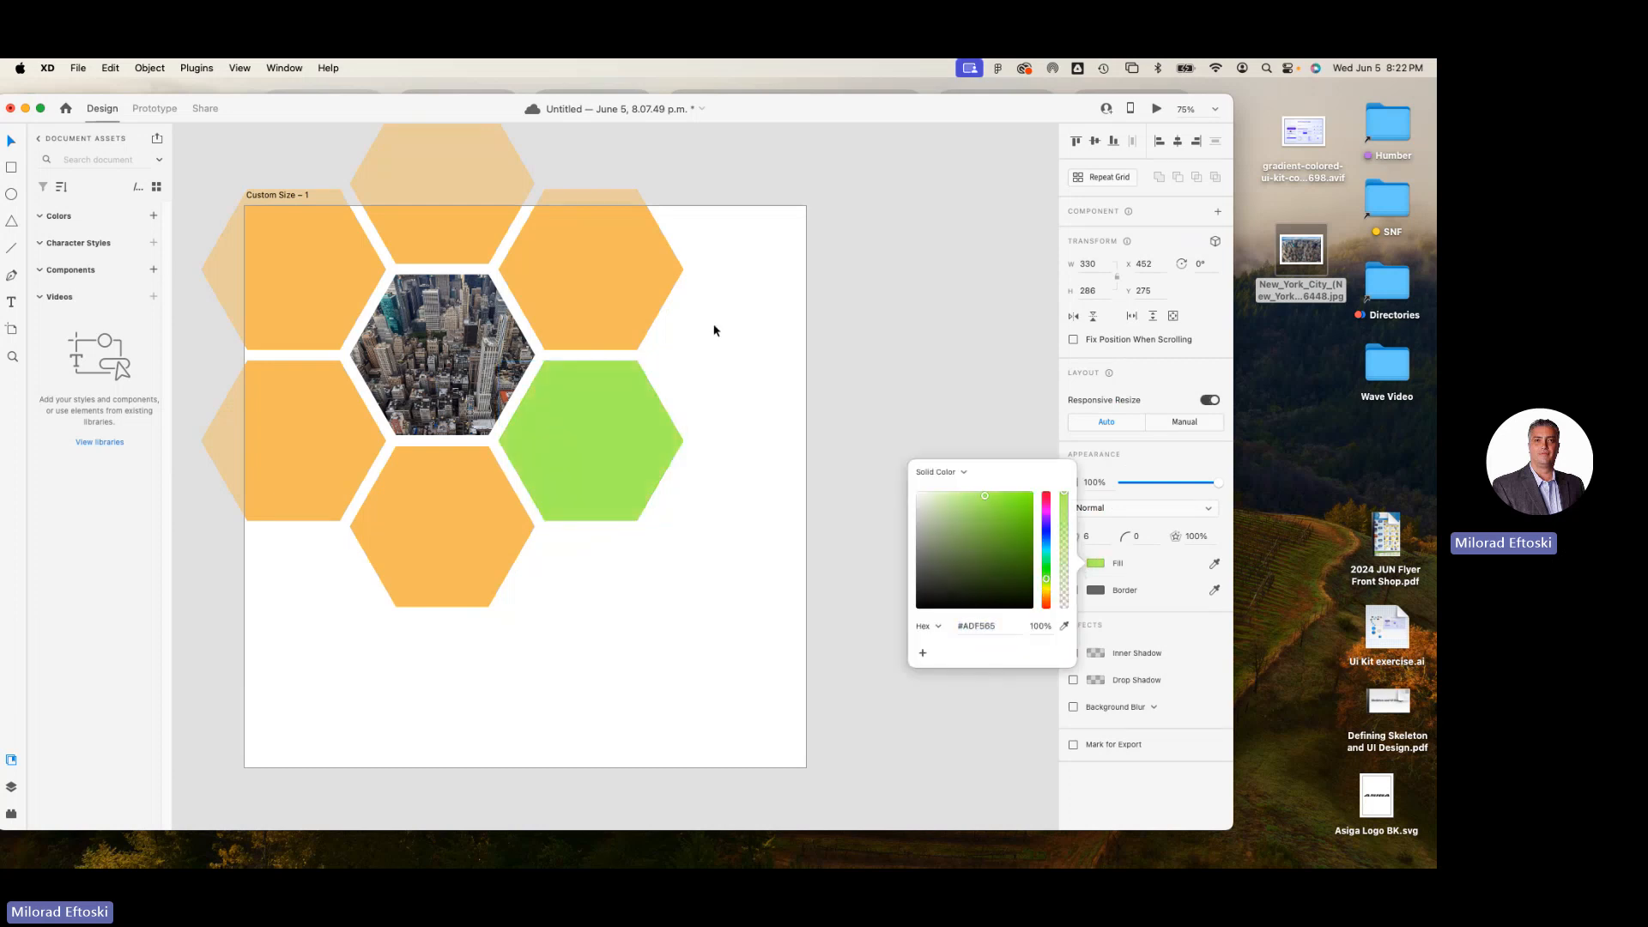
Change the fill of the upper-right hexagon in the honeycomb to blue by shifting its hue.
{"action": "left_click", "coordinate": [669, 292]}
{"action": "left_click", "coordinate": [1090, 565]}
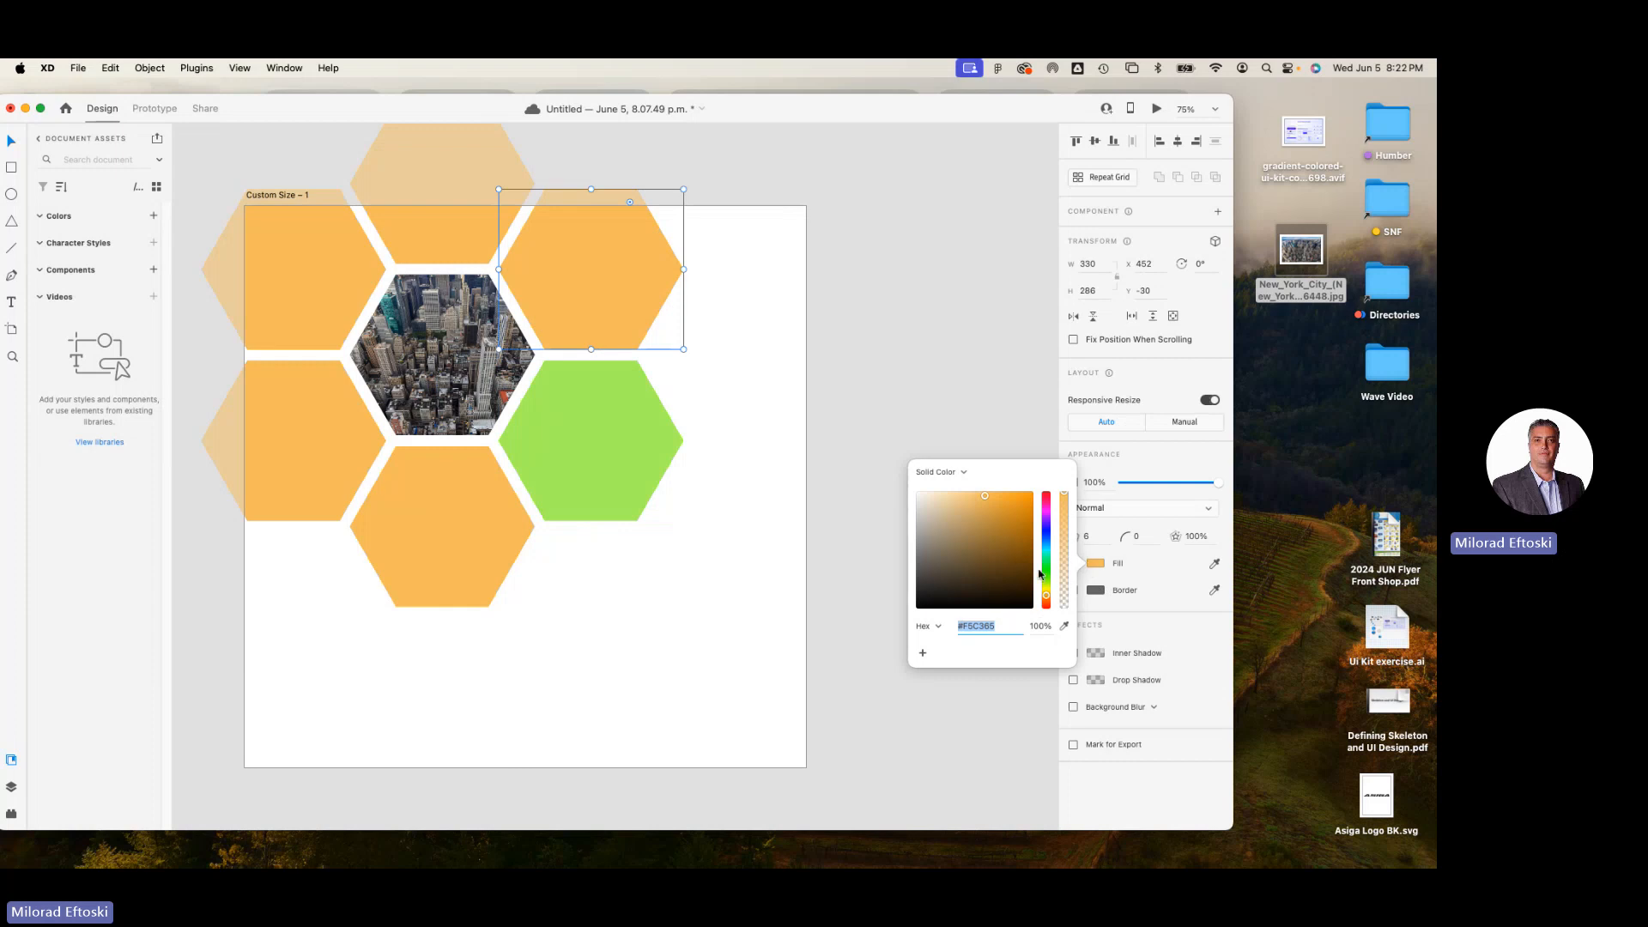
{"action": "left_click_drag", "start_coordinate": [1046, 577], "coordinate": [1050, 545]}
{"action": "left_click", "coordinate": [621, 554]}
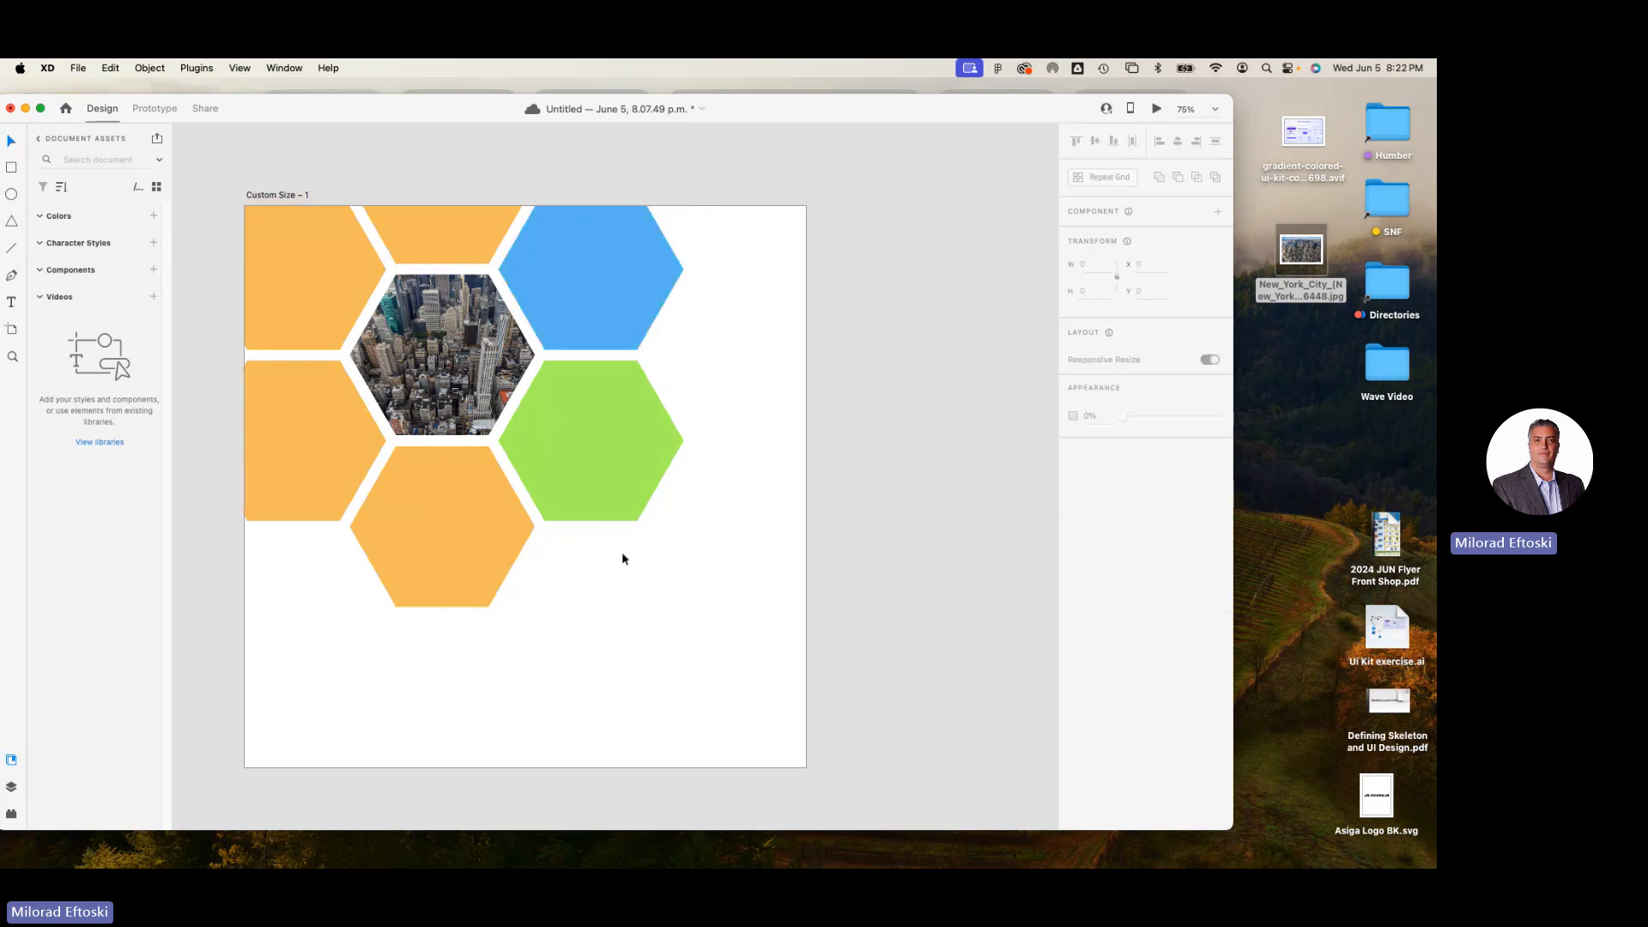
Change the fill of the bottom hexagon in the honeycomb to coral red by shifting its hue.
{"action": "left_click", "coordinate": [467, 559]}
{"action": "left_click", "coordinate": [1095, 564]}
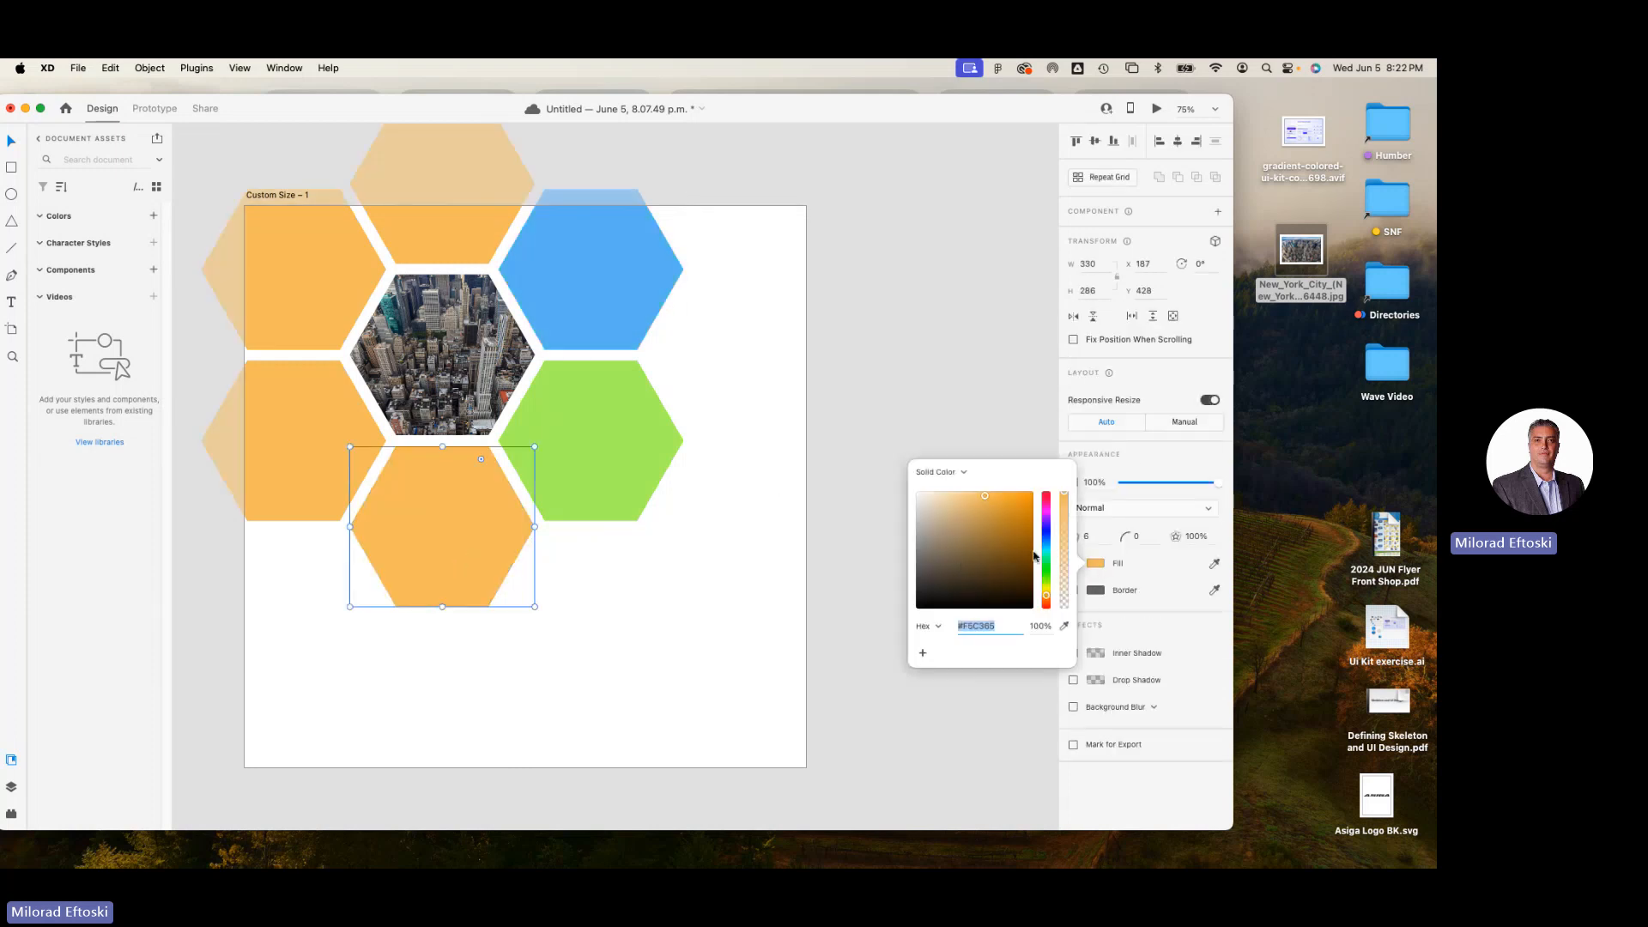
{"action": "left_click_drag", "start_coordinate": [1047, 595], "coordinate": [1046, 603]}
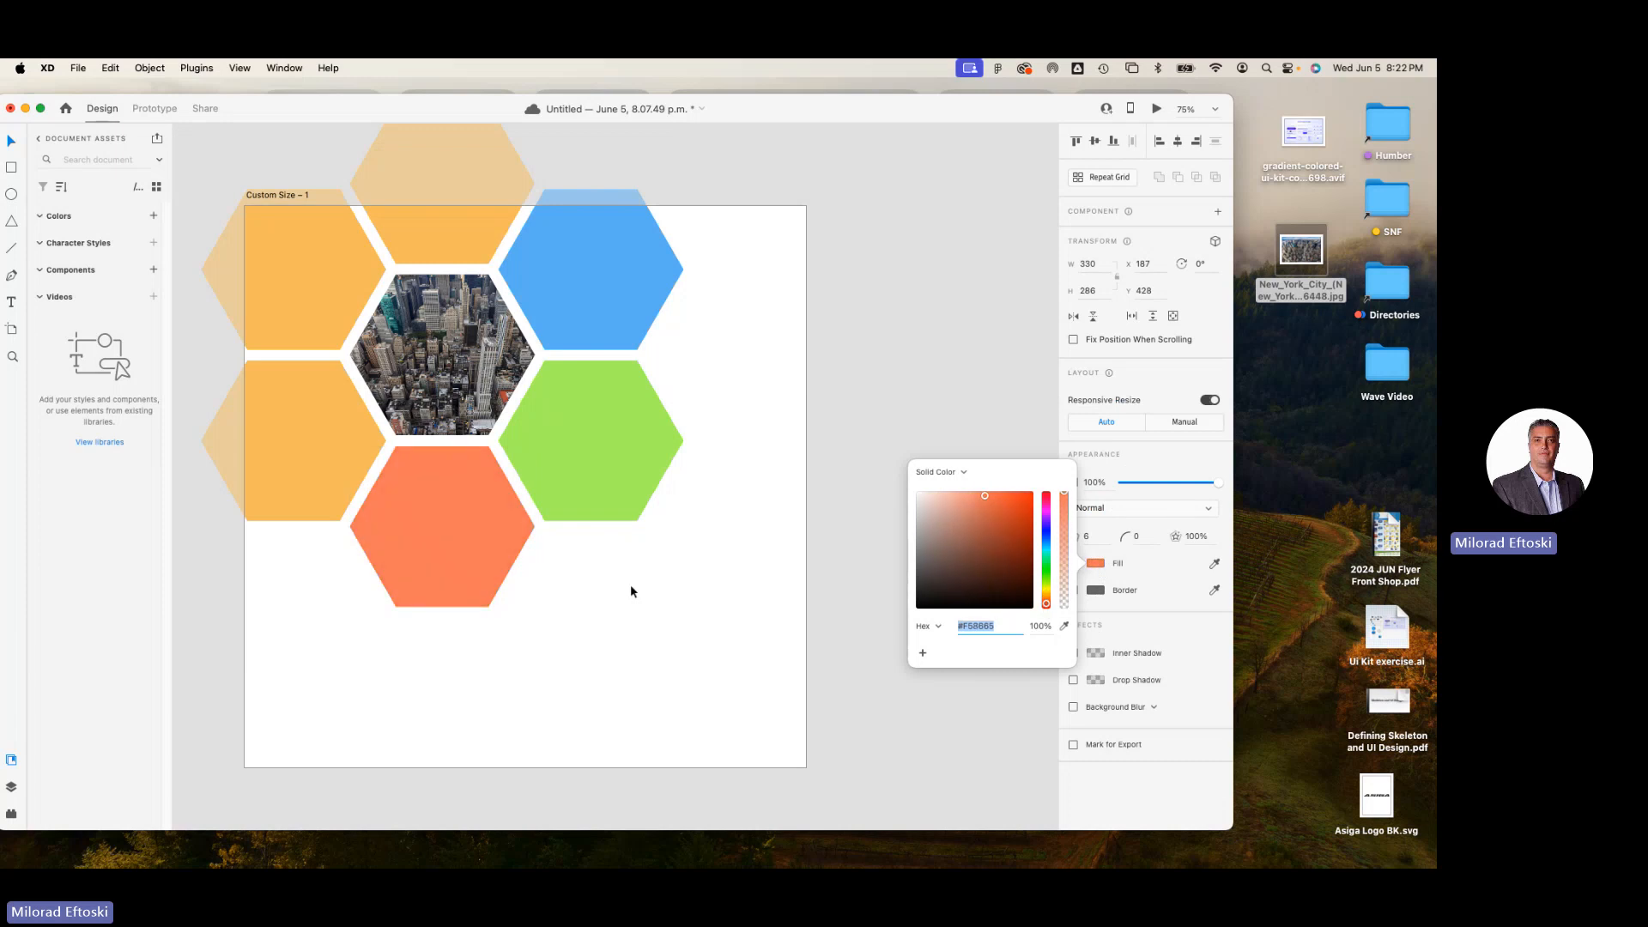
{"action": "left_click", "coordinate": [652, 578]}
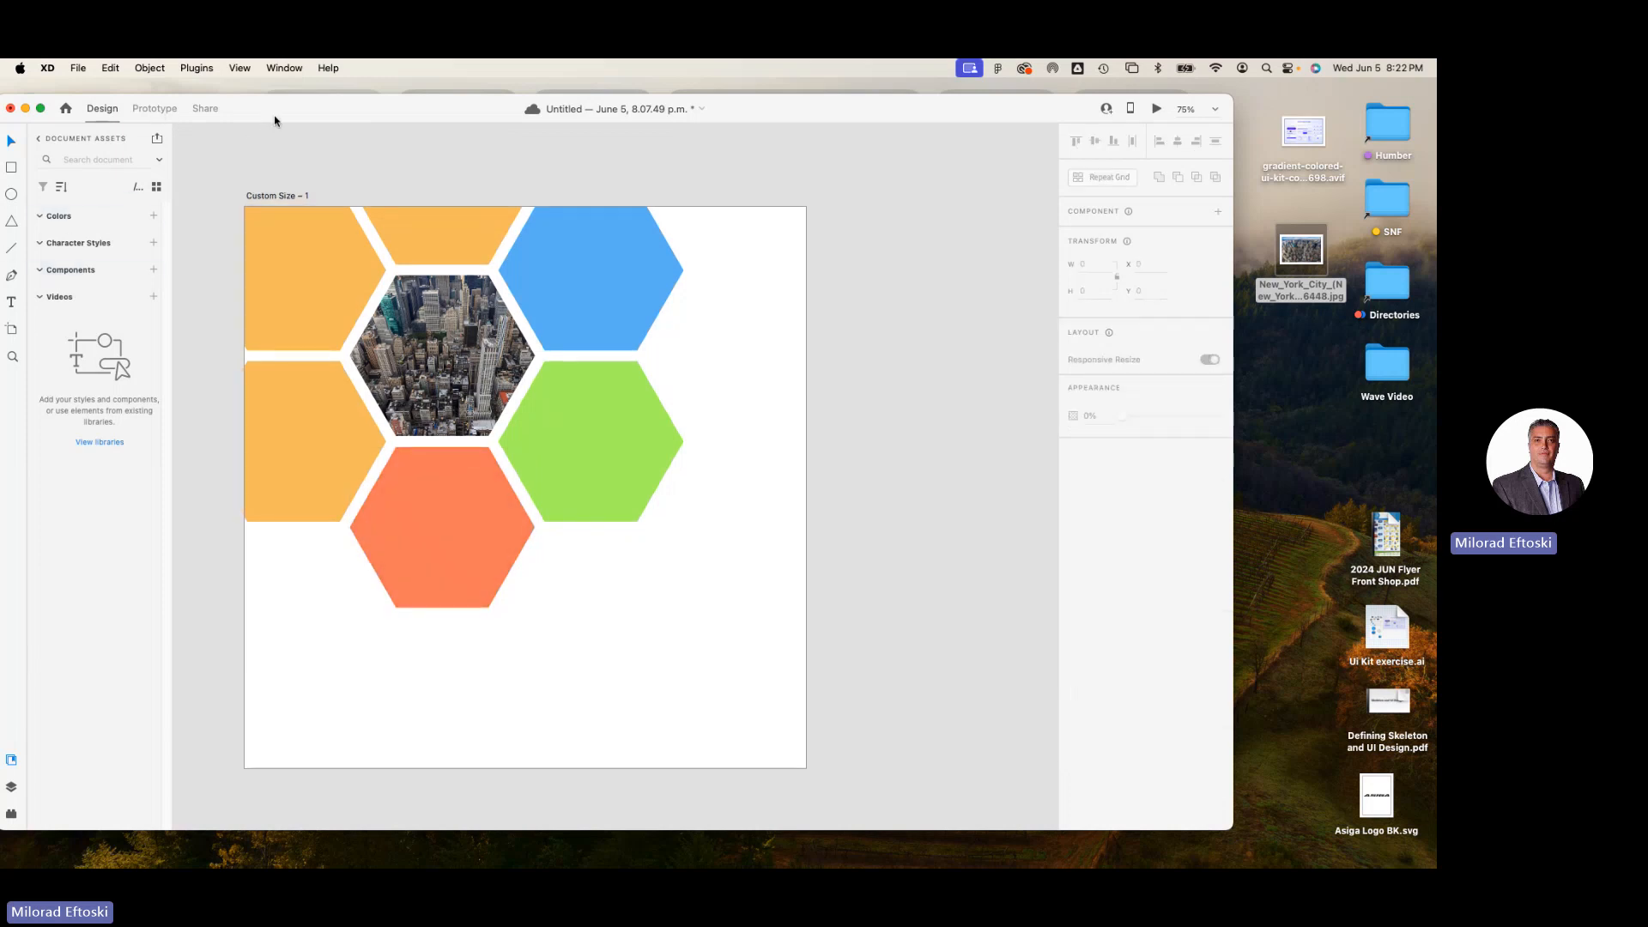
Draw a diagonal line about 119 wide and 220 high below the lower-left hexagon and set its border size to 9.
{"action": "left_click_drag", "start_coordinate": [275, 117], "coordinate": [304, 118]}
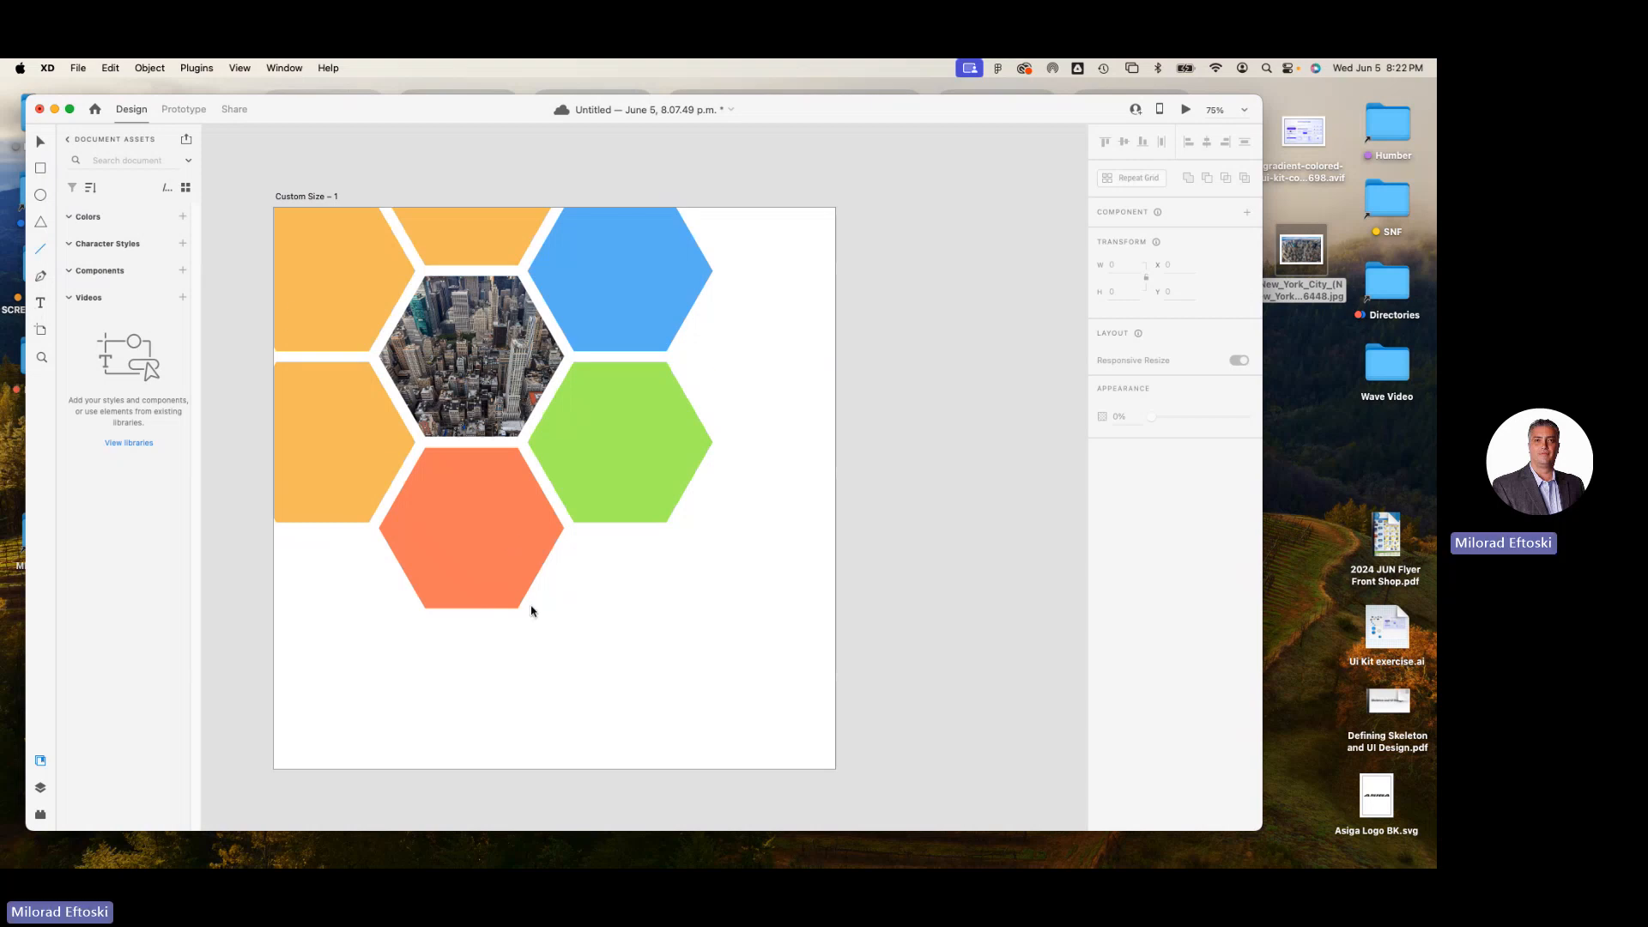
{"action": "left_click_drag", "start_coordinate": [361, 546], "coordinate": [428, 667]}
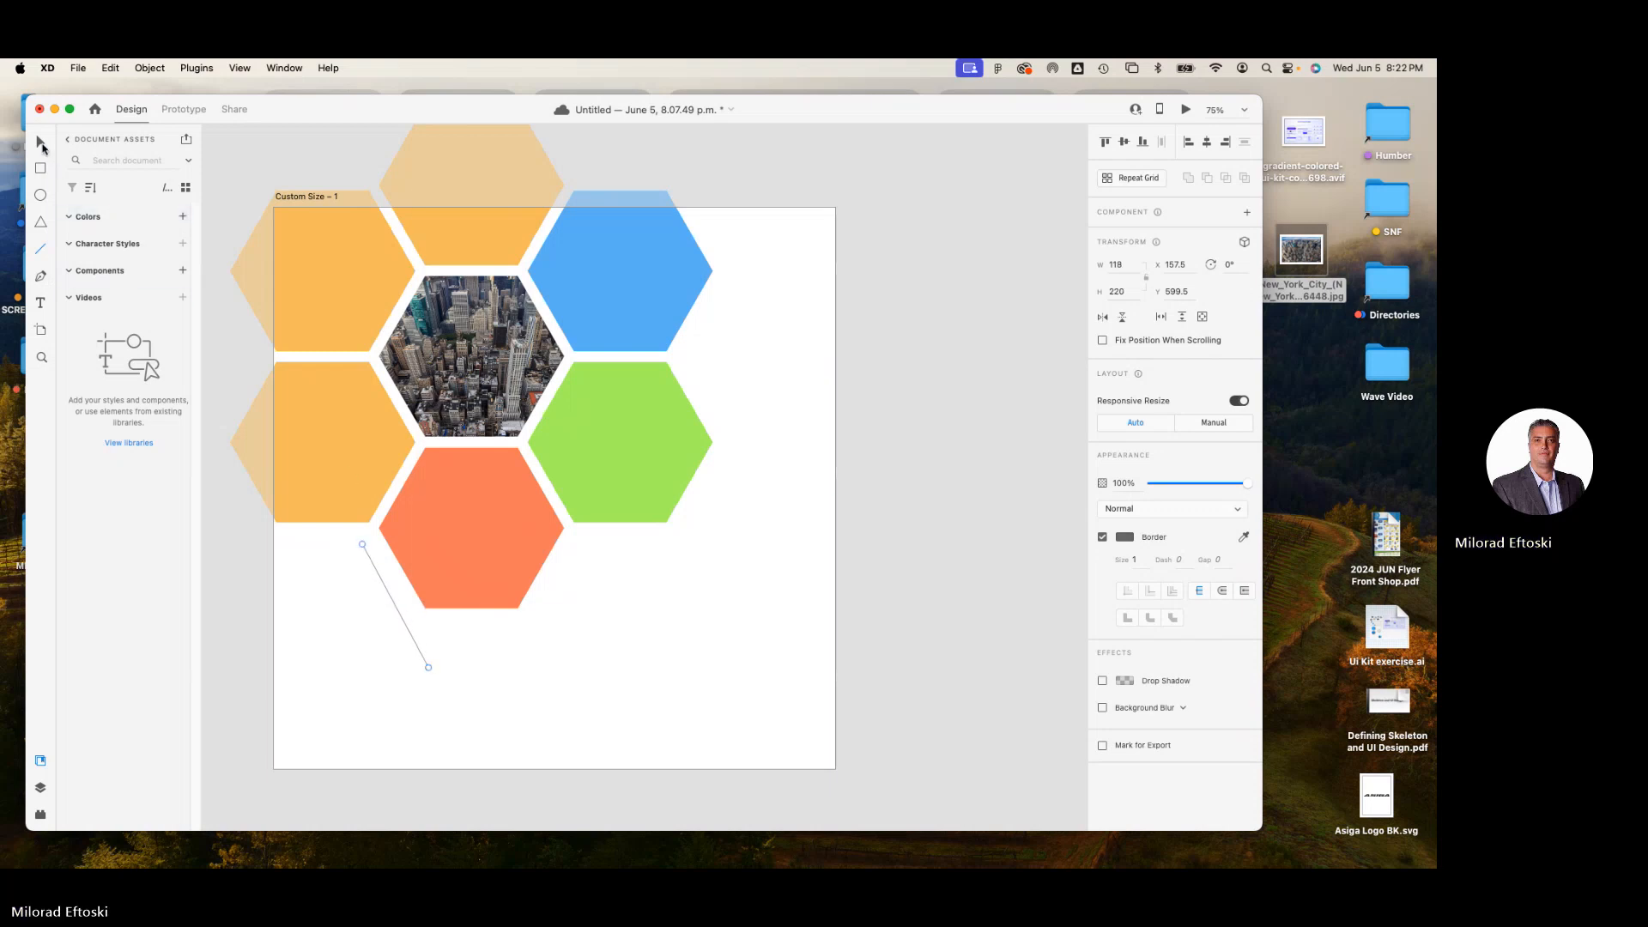
{"action": "left_click", "coordinate": [1136, 560]}
{"action": "type", "text": "9"}
{"action": "key", "text": "Return"}
Adjust the line's endpoints into a horizontal line about 912 wide that crosses the coral hexagon.
{"action": "left_click_drag", "start_coordinate": [429, 671], "coordinate": [446, 614]}
{"action": "left_click", "coordinate": [618, 584]}
{"action": "key", "text": "super+z"}
{"action": "left_click", "coordinate": [311, 618]}
{"action": "left_click_drag", "start_coordinate": [384, 548], "coordinate": [322, 560]}
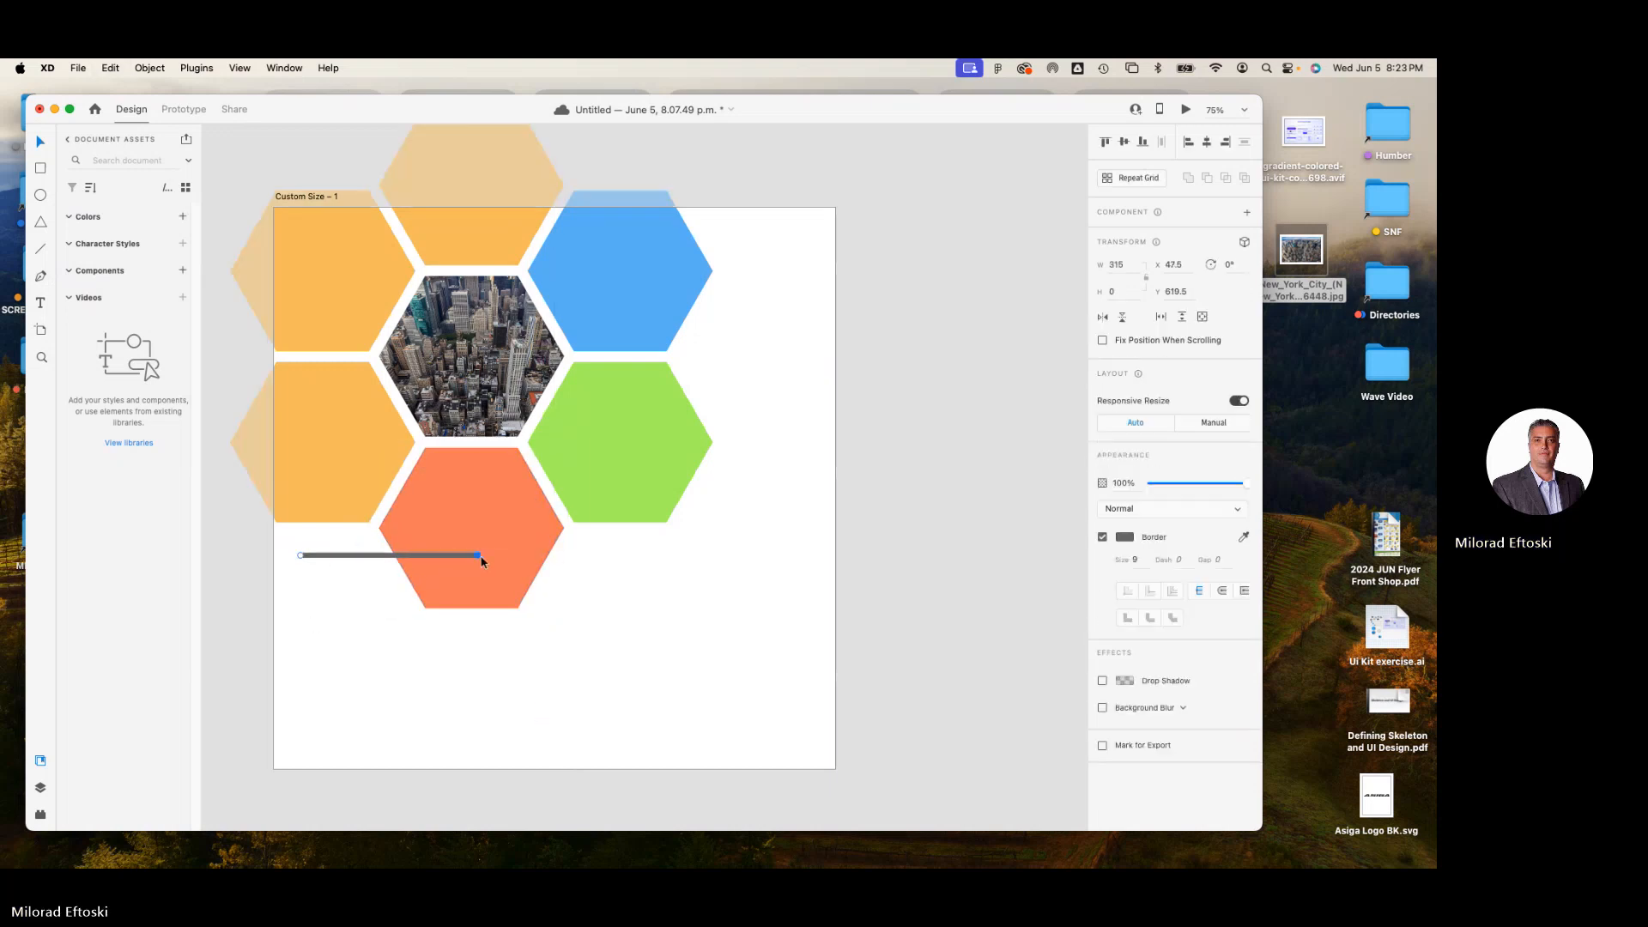
{"action": "left_click_drag", "start_coordinate": [484, 564], "coordinate": [789, 582]}
{"action": "left_click", "coordinate": [786, 617]}
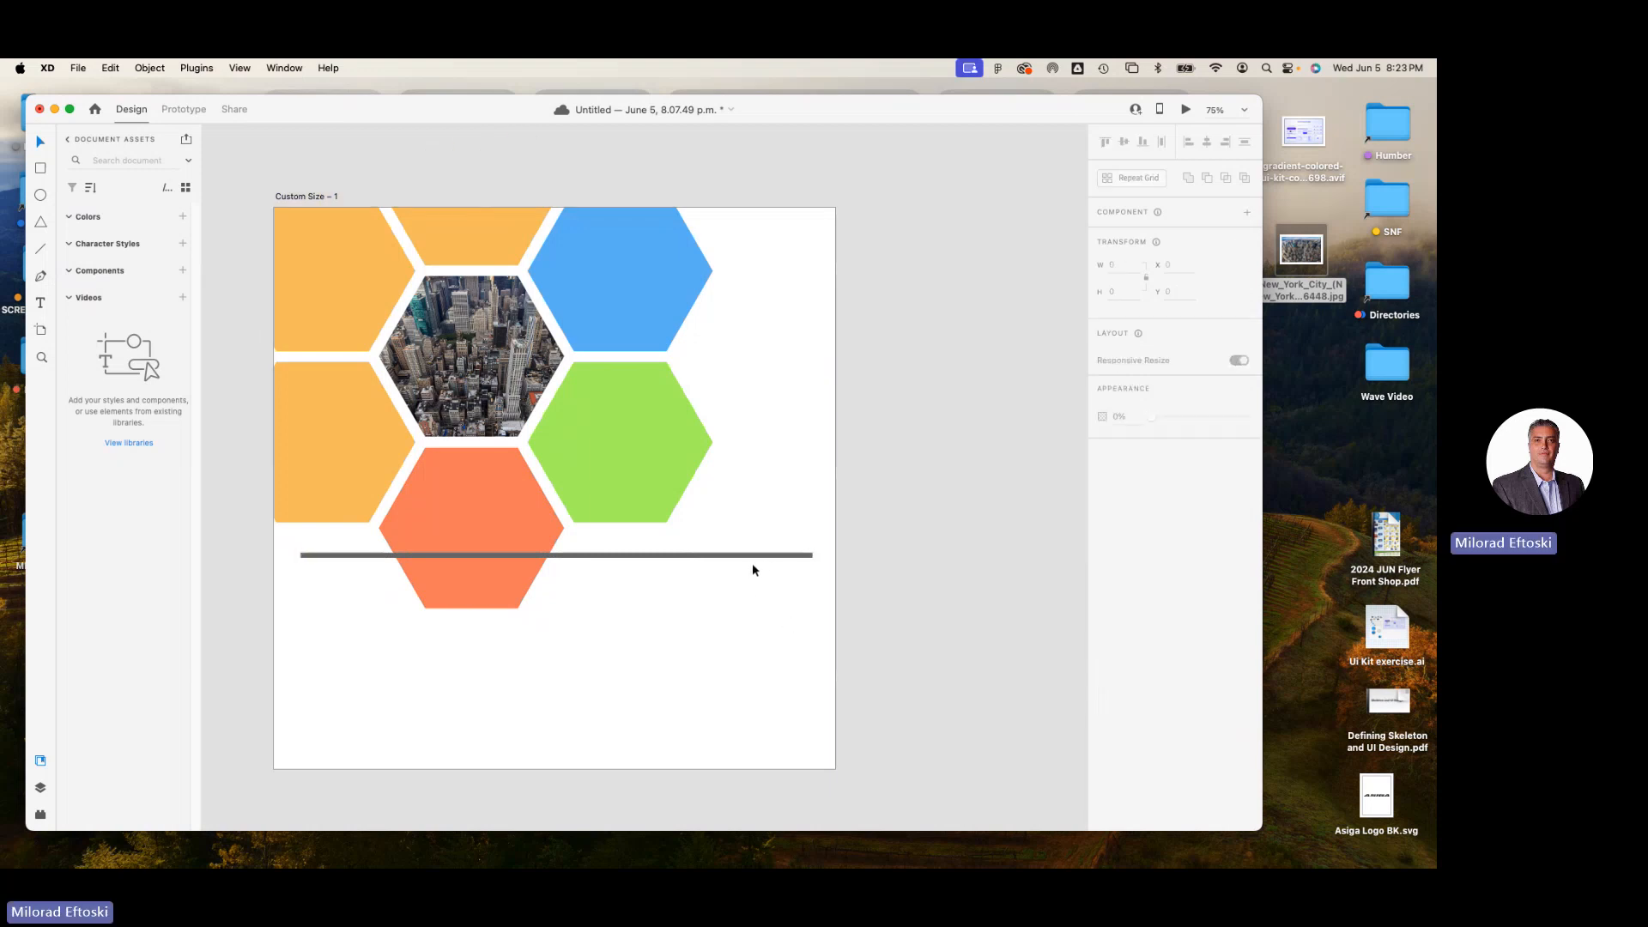
Send the horizontal line to the back so it runs behind the coral hexagon.
{"action": "scroll", "coordinate": [740, 563], "scroll_direction": "up", "scroll_amount": 2}
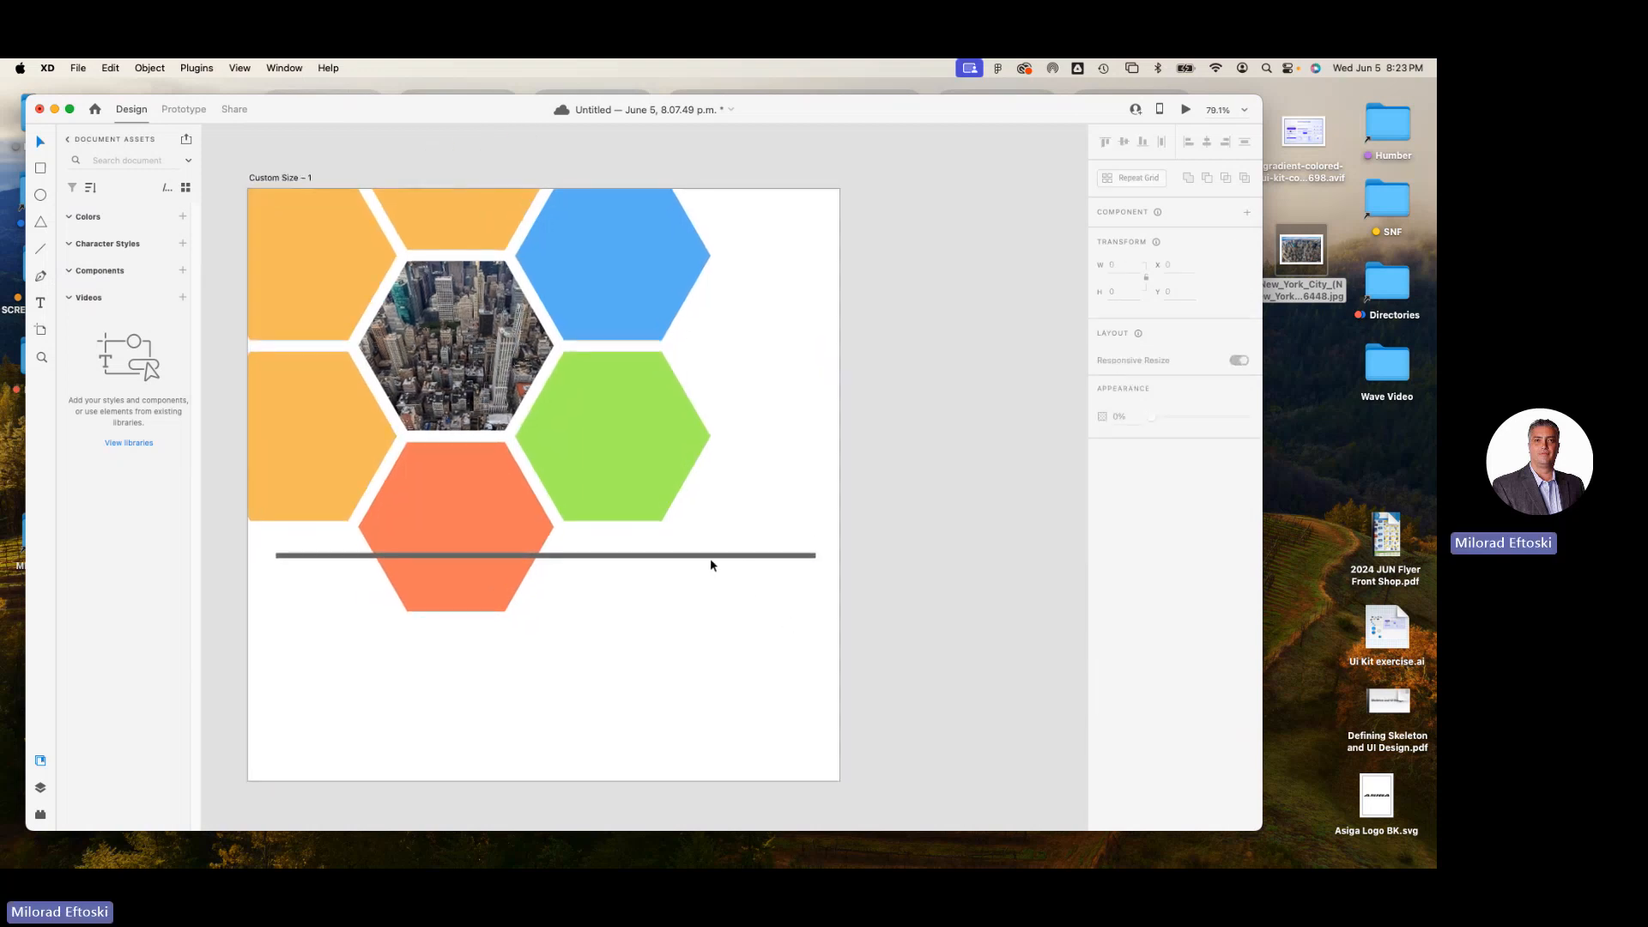
{"action": "left_click", "coordinate": [710, 559]}
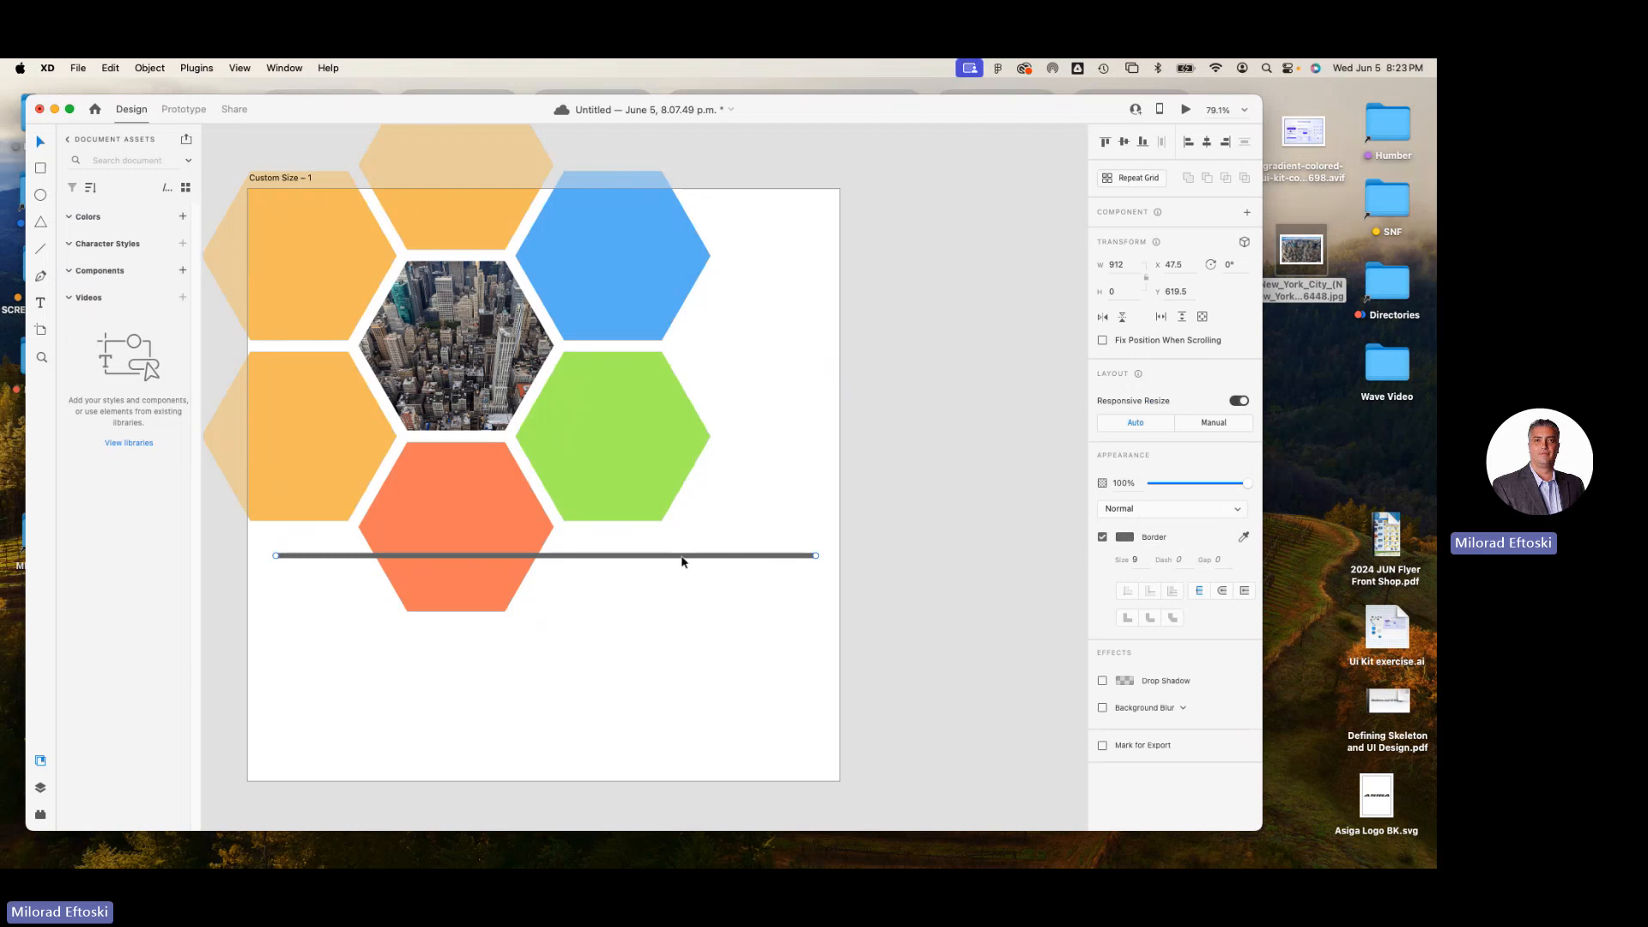
{"action": "right_click", "coordinate": [684, 559]}
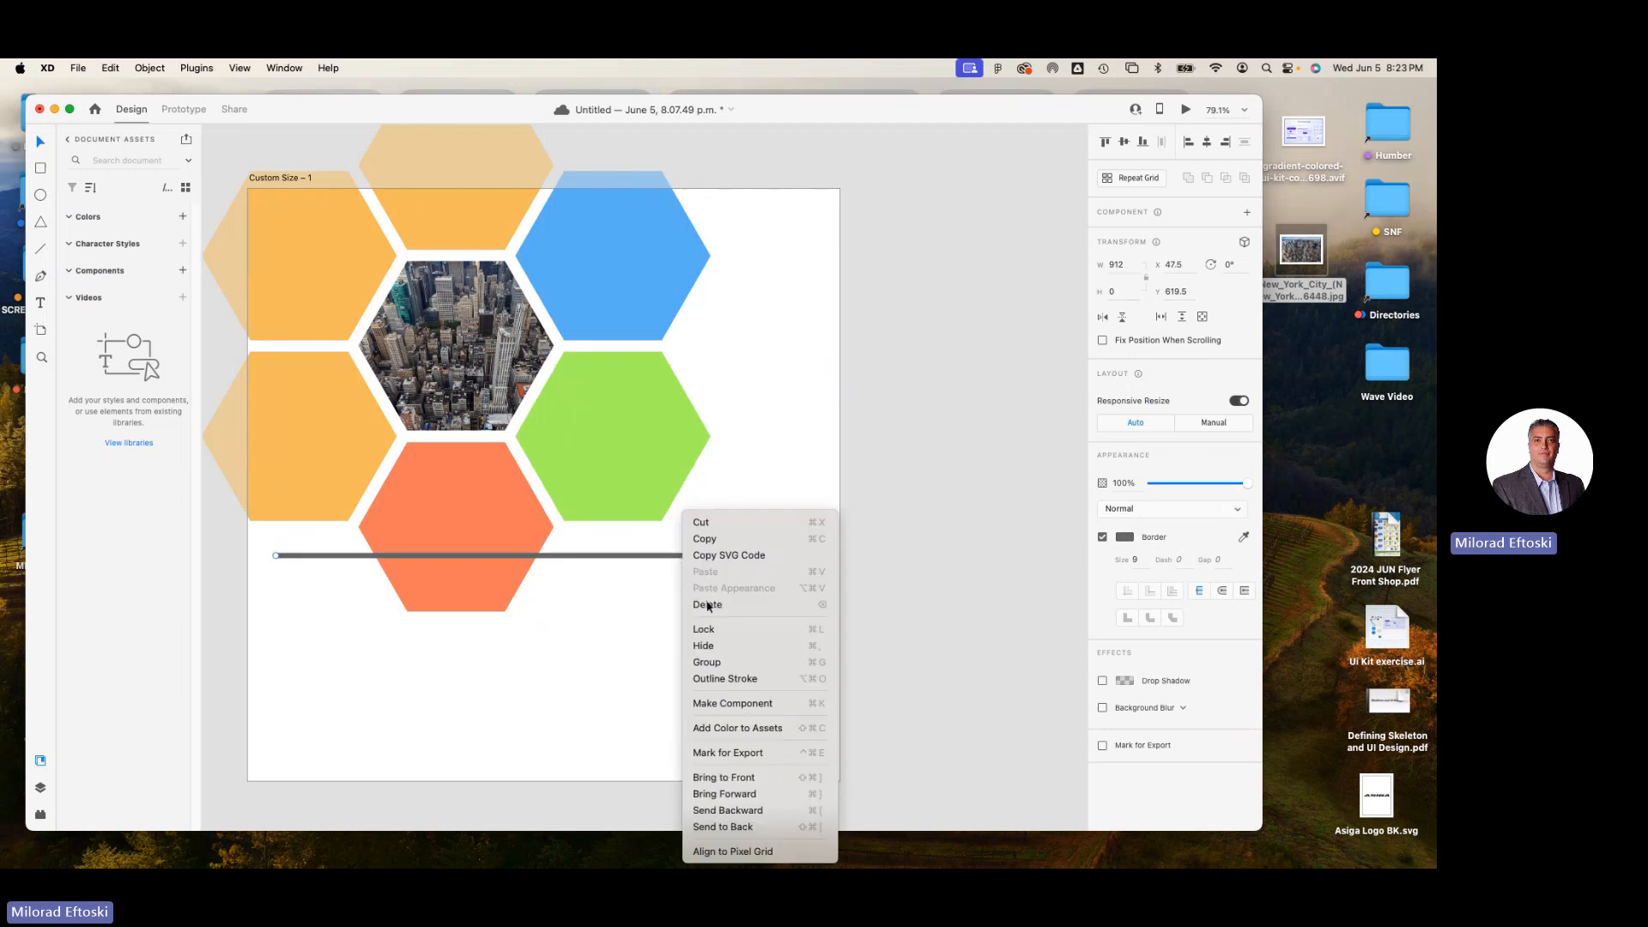
{"action": "left_click", "coordinate": [737, 826]}
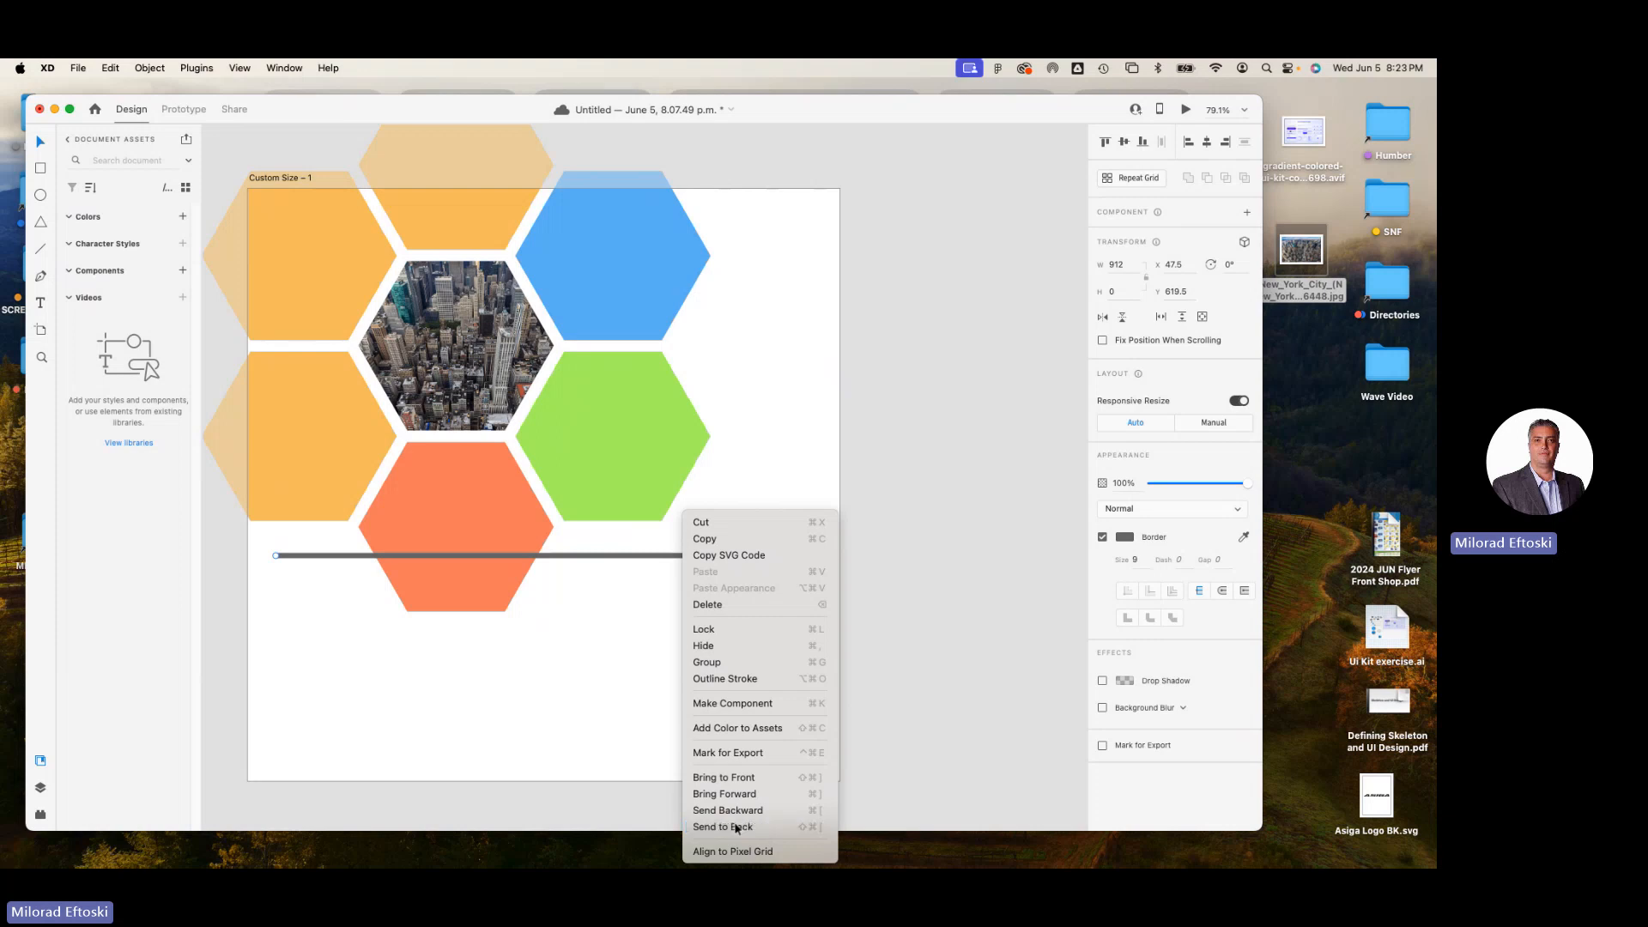
{"action": "left_click", "coordinate": [661, 755]}
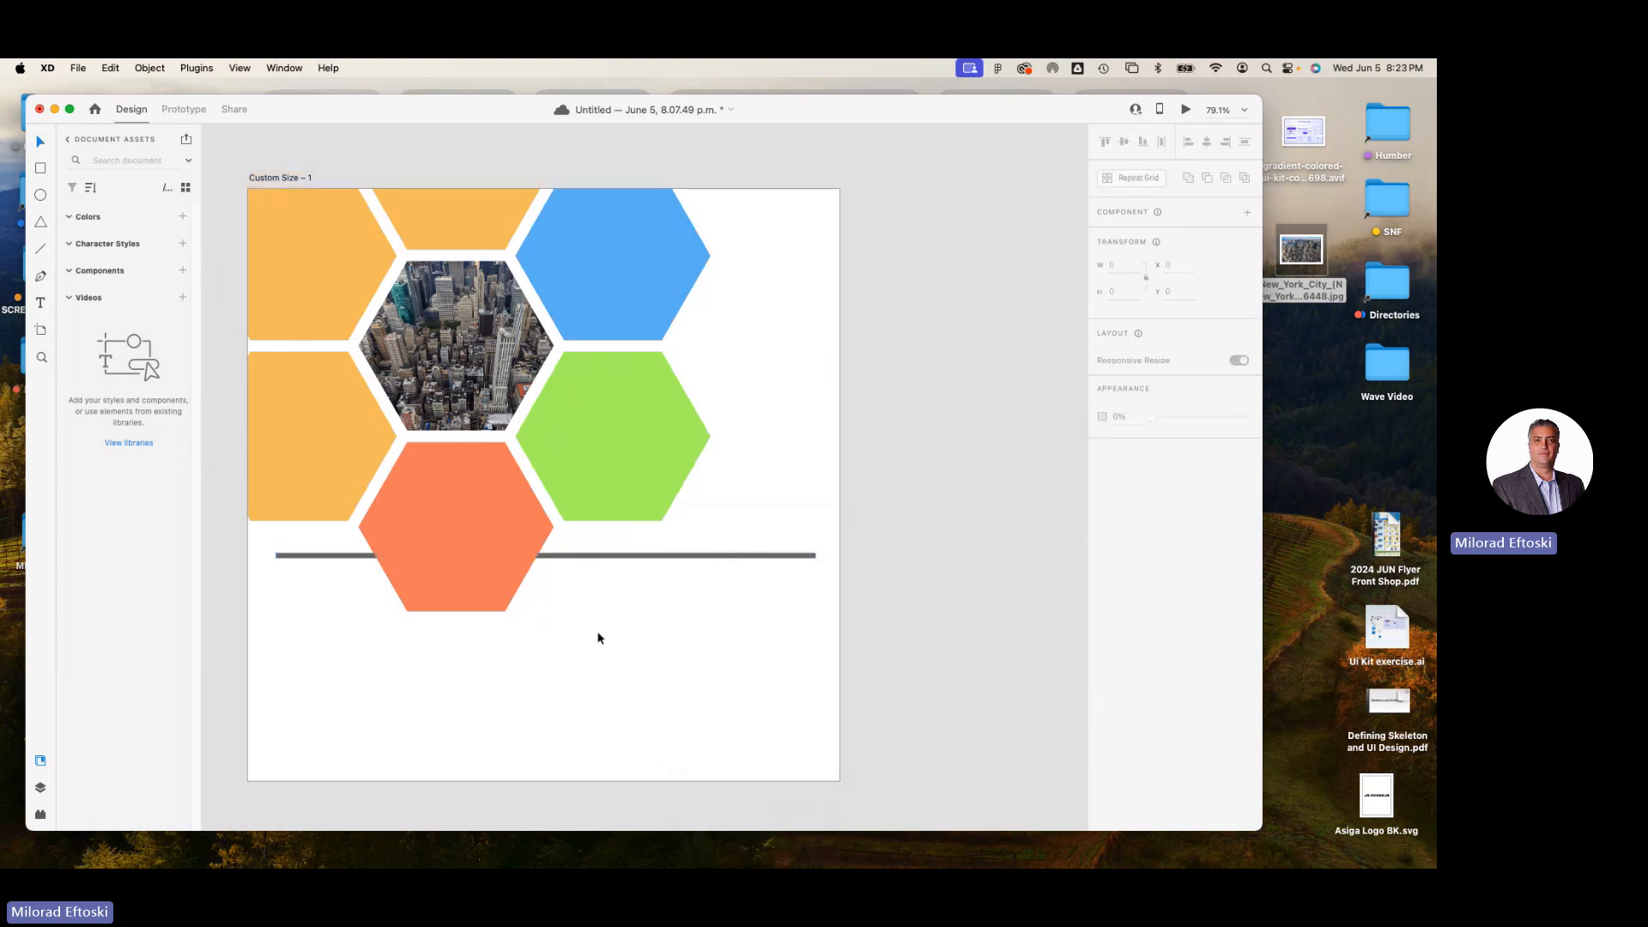
Compare the butt and round caps on the horizontal line's end and apply the round cap.
{"action": "scroll", "coordinate": [686, 642], "scroll_direction": "up", "scroll_amount": 2}
{"action": "scroll", "coordinate": [924, 566], "scroll_direction": "up", "scroll_amount": 4}
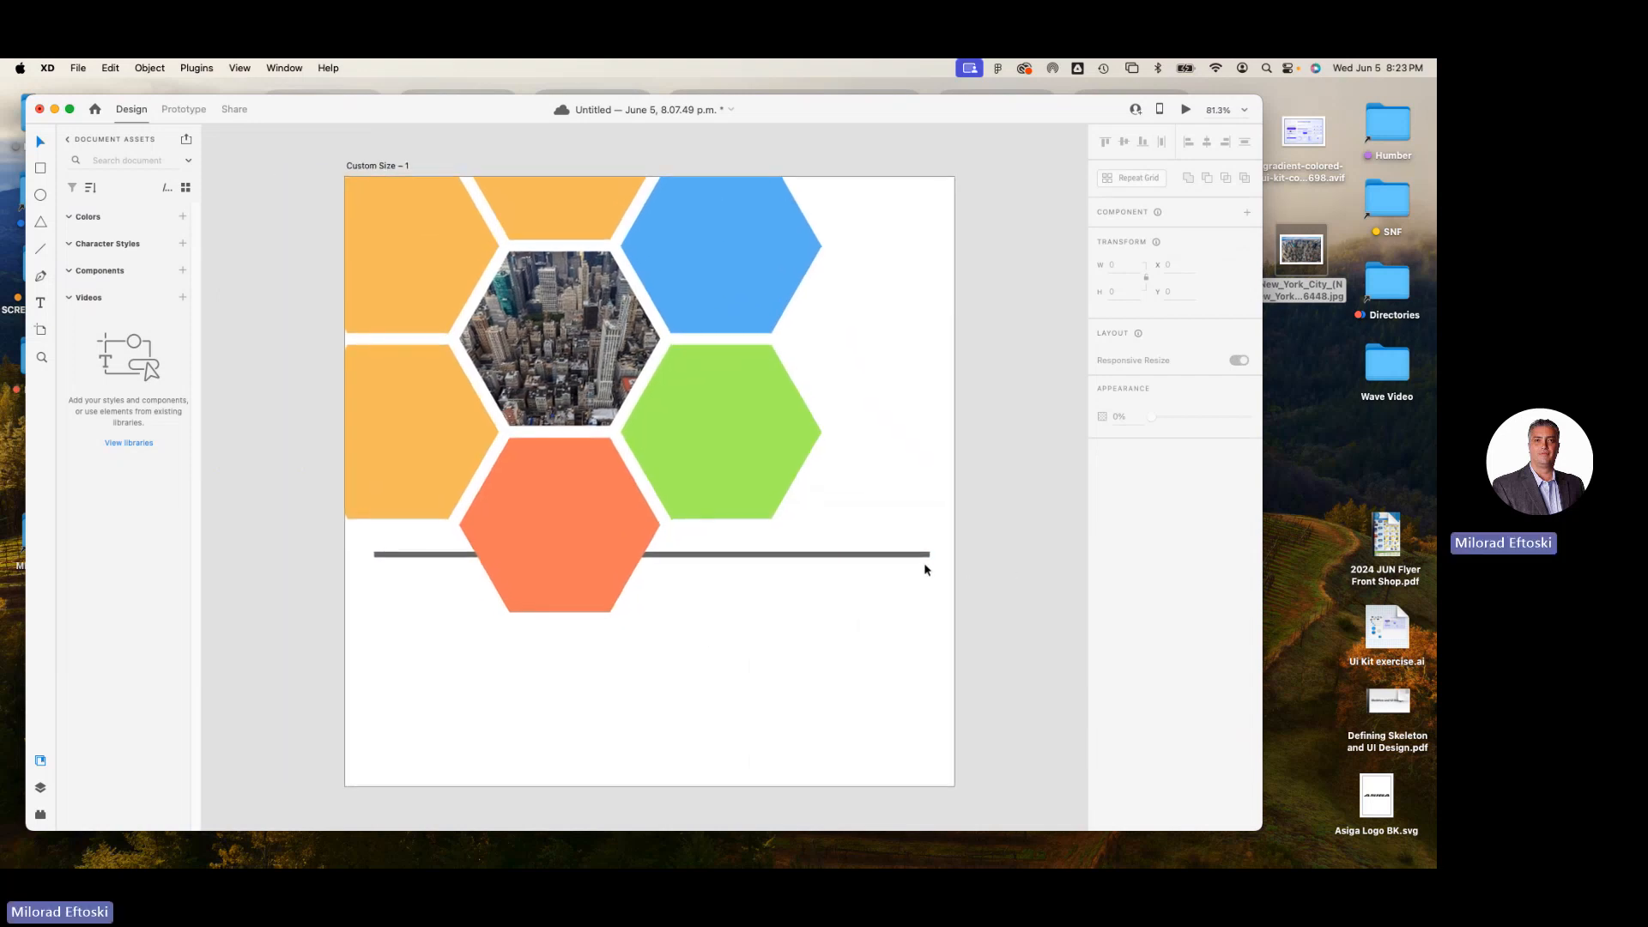
{"action": "scroll", "coordinate": [924, 569], "scroll_direction": "up", "scroll_amount": 5}
{"action": "left_click", "coordinate": [911, 536]}
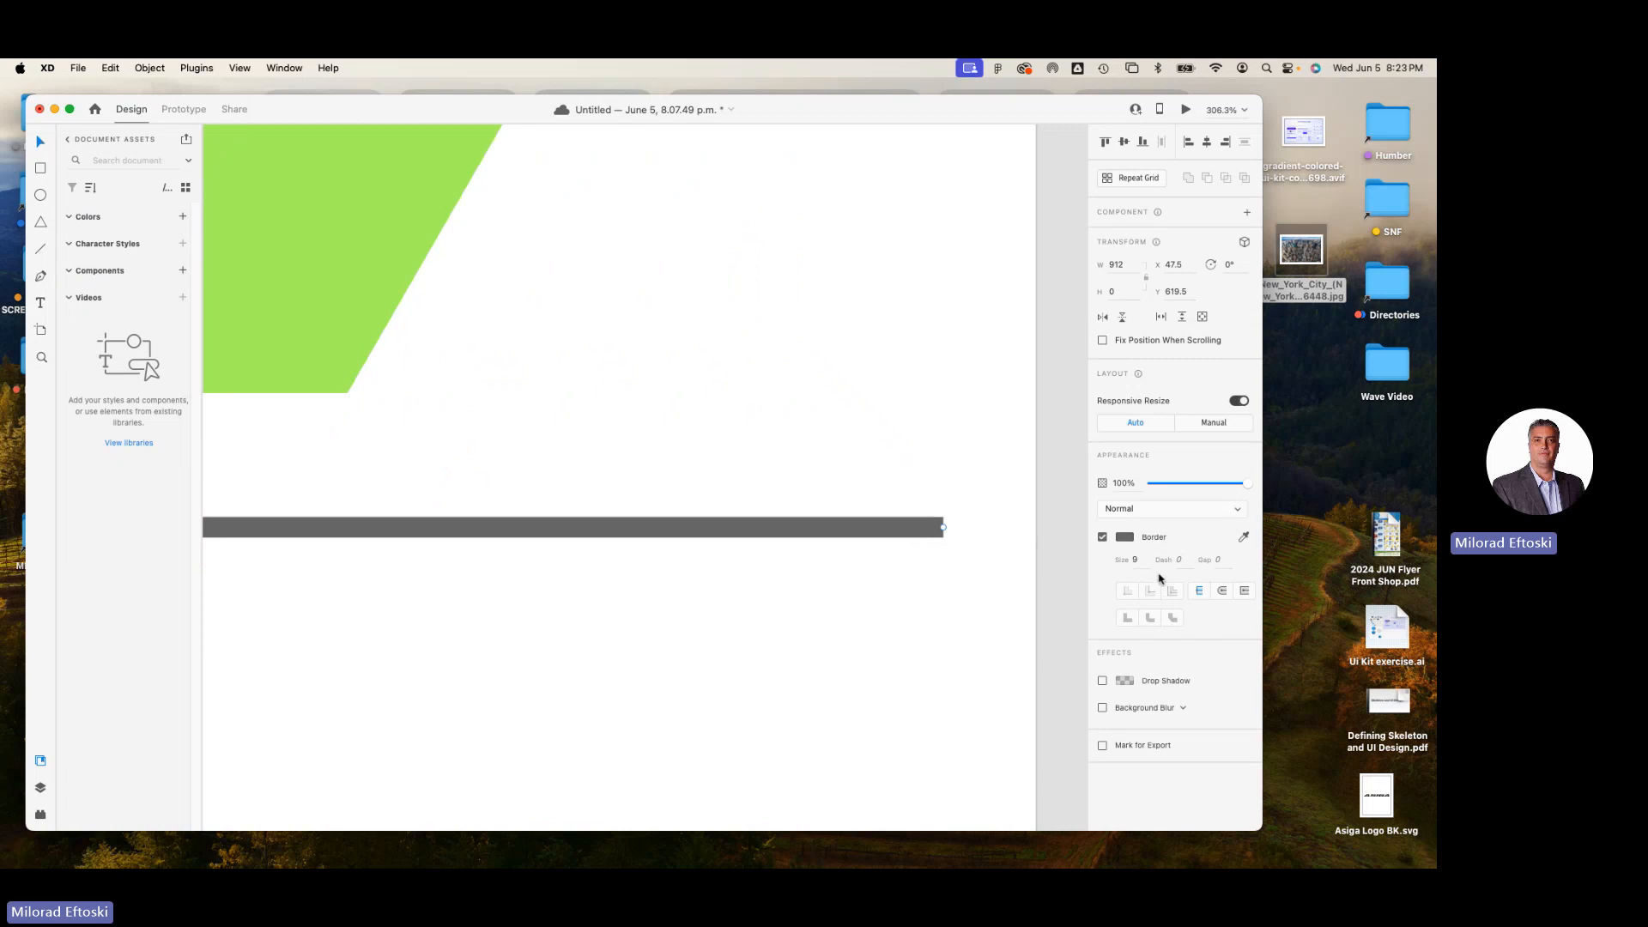
{"action": "left_click", "coordinate": [1223, 594]}
{"action": "left_click", "coordinate": [1201, 594]}
{"action": "left_click", "coordinate": [1222, 593]}
{"action": "left_click", "coordinate": [1054, 622]}
{"action": "left_click", "coordinate": [894, 532]}
{"action": "key", "text": "super+0"}
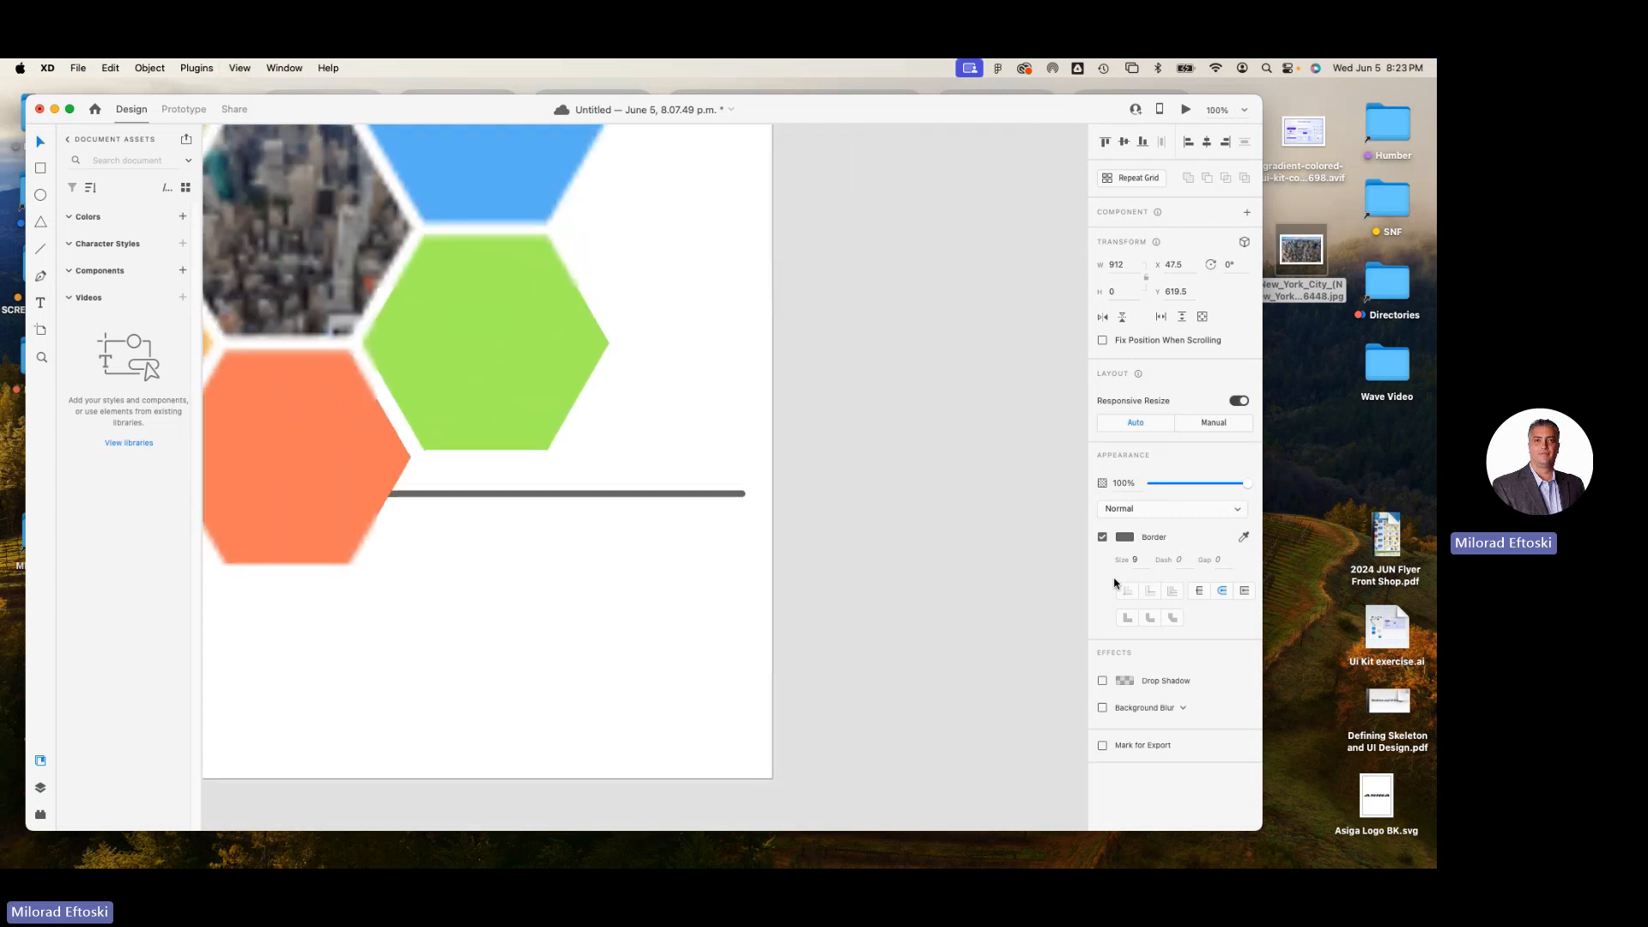
{"action": "key", "text": "super+equal"}
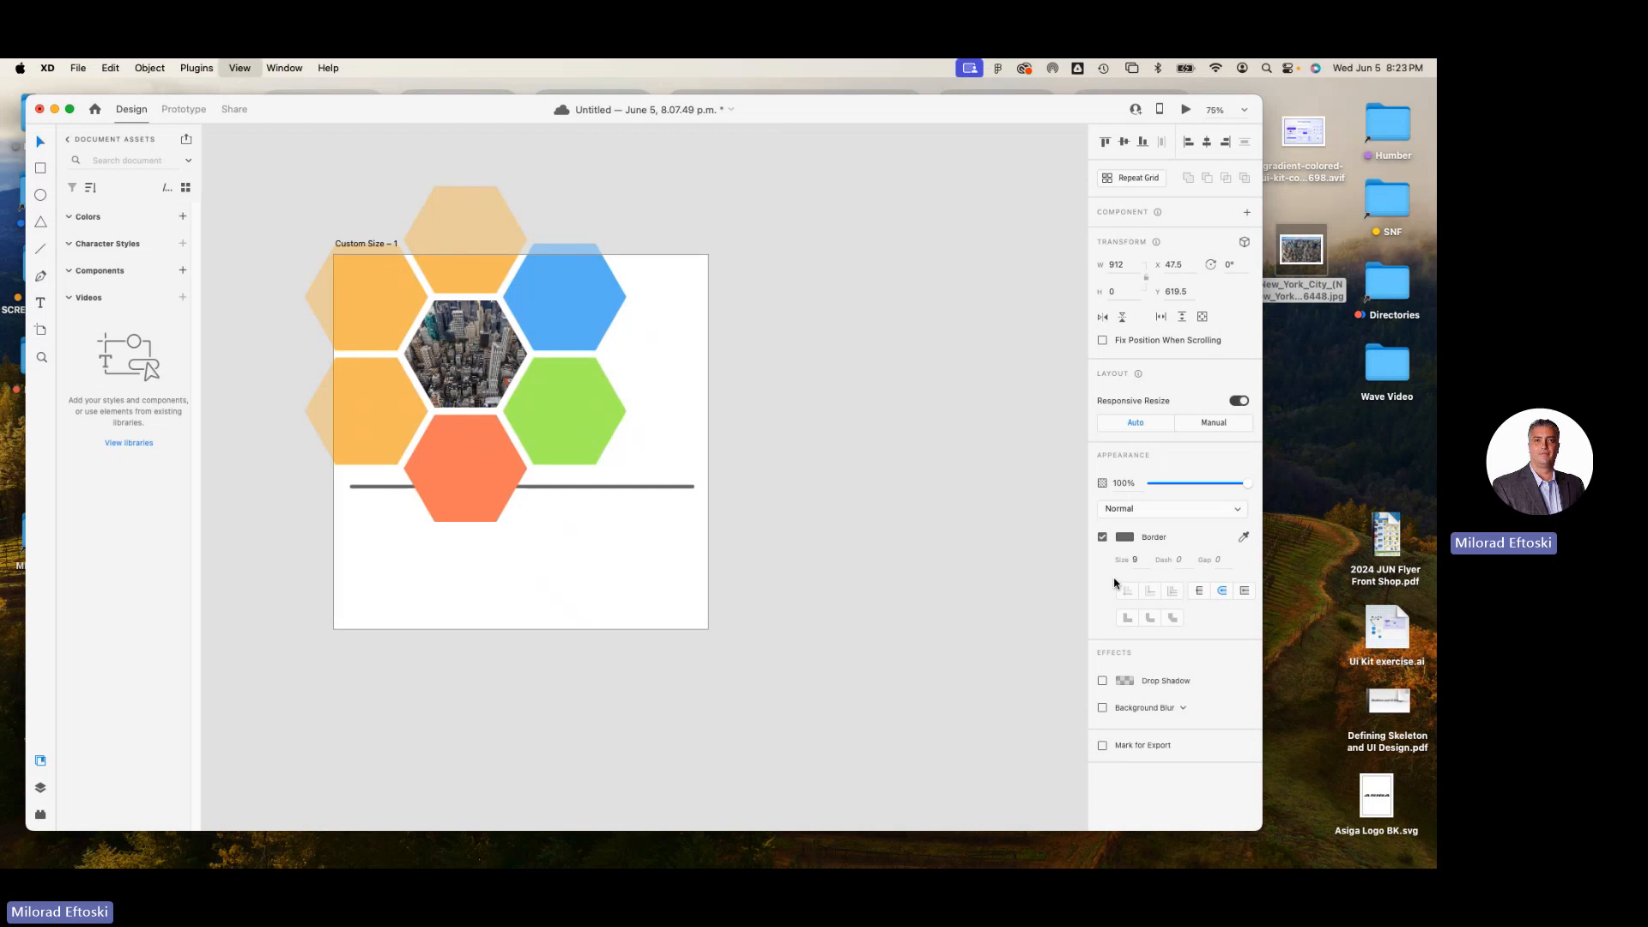
{"action": "left_click", "coordinate": [640, 580]}
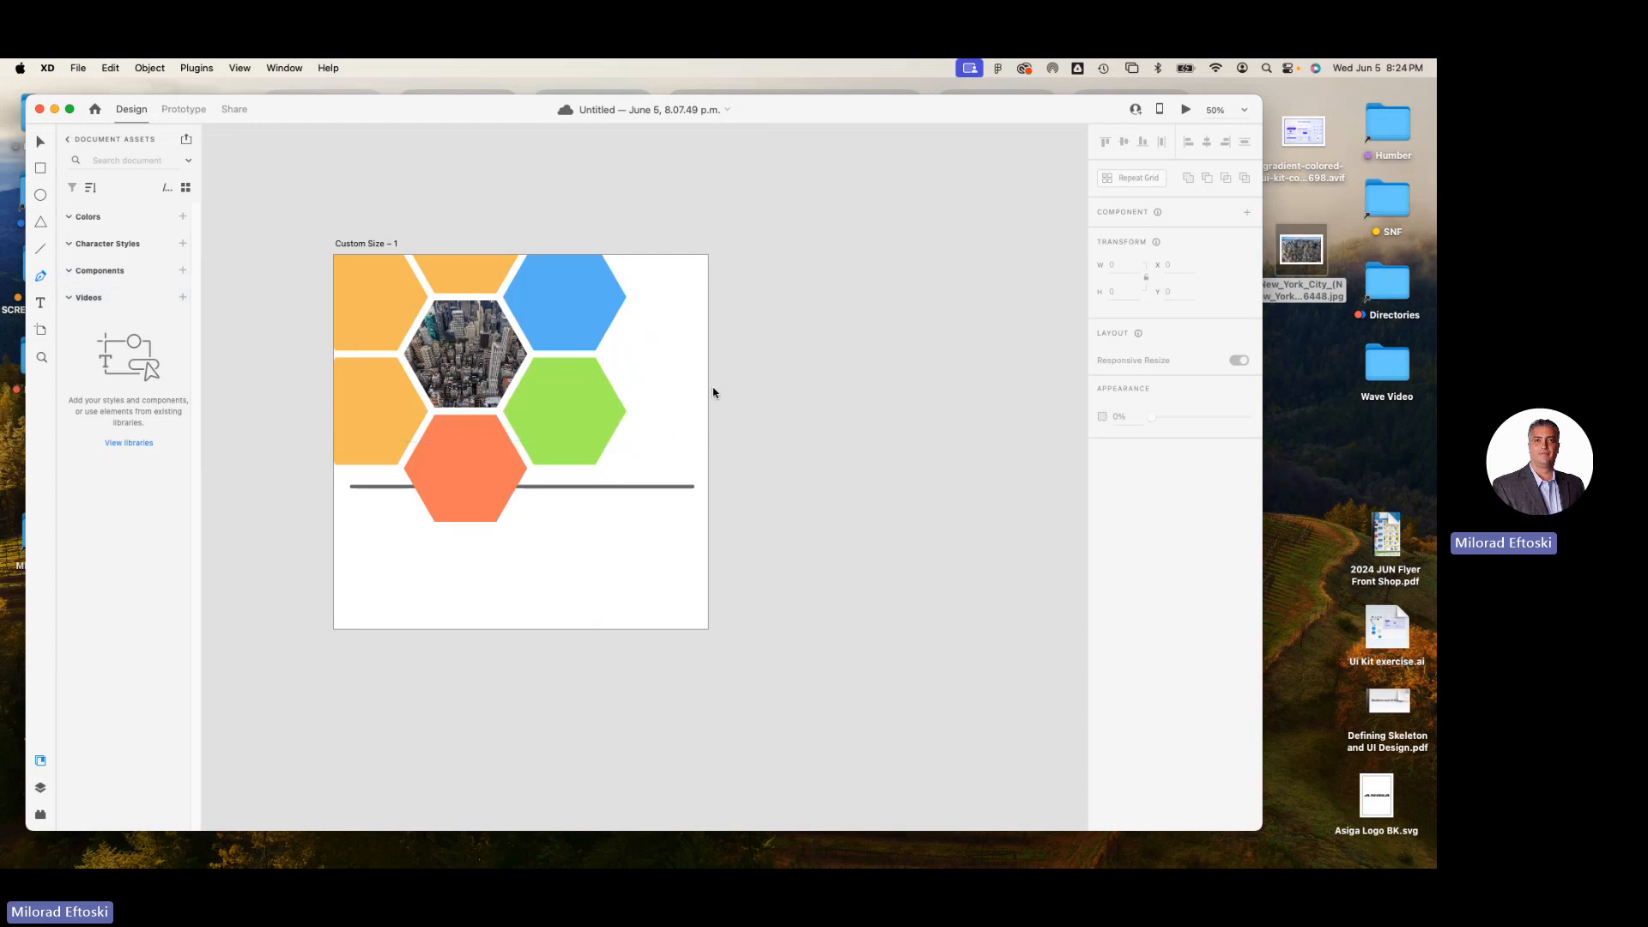
Draw an open Pen path beside the green hexagon with three straight segments and a curved segment ending near the artboard's upper edge.
{"action": "left_click", "coordinate": [613, 357]}
{"action": "left_click", "coordinate": [646, 413]}
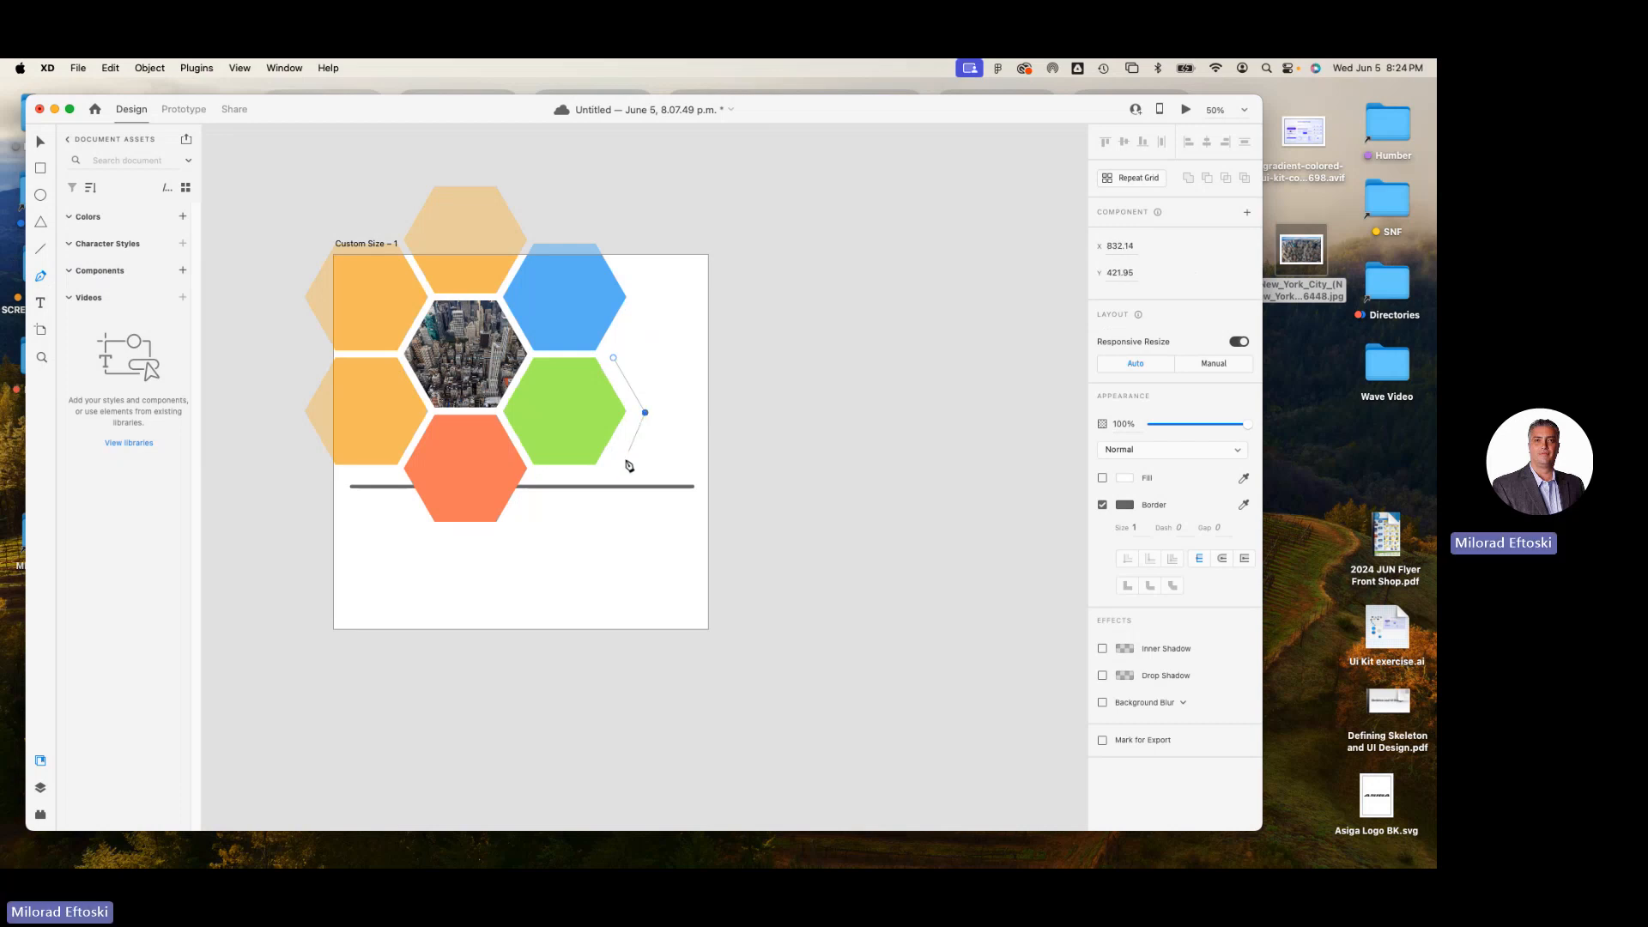
{"action": "left_click", "coordinate": [613, 464]}
{"action": "left_click", "coordinate": [692, 465]}
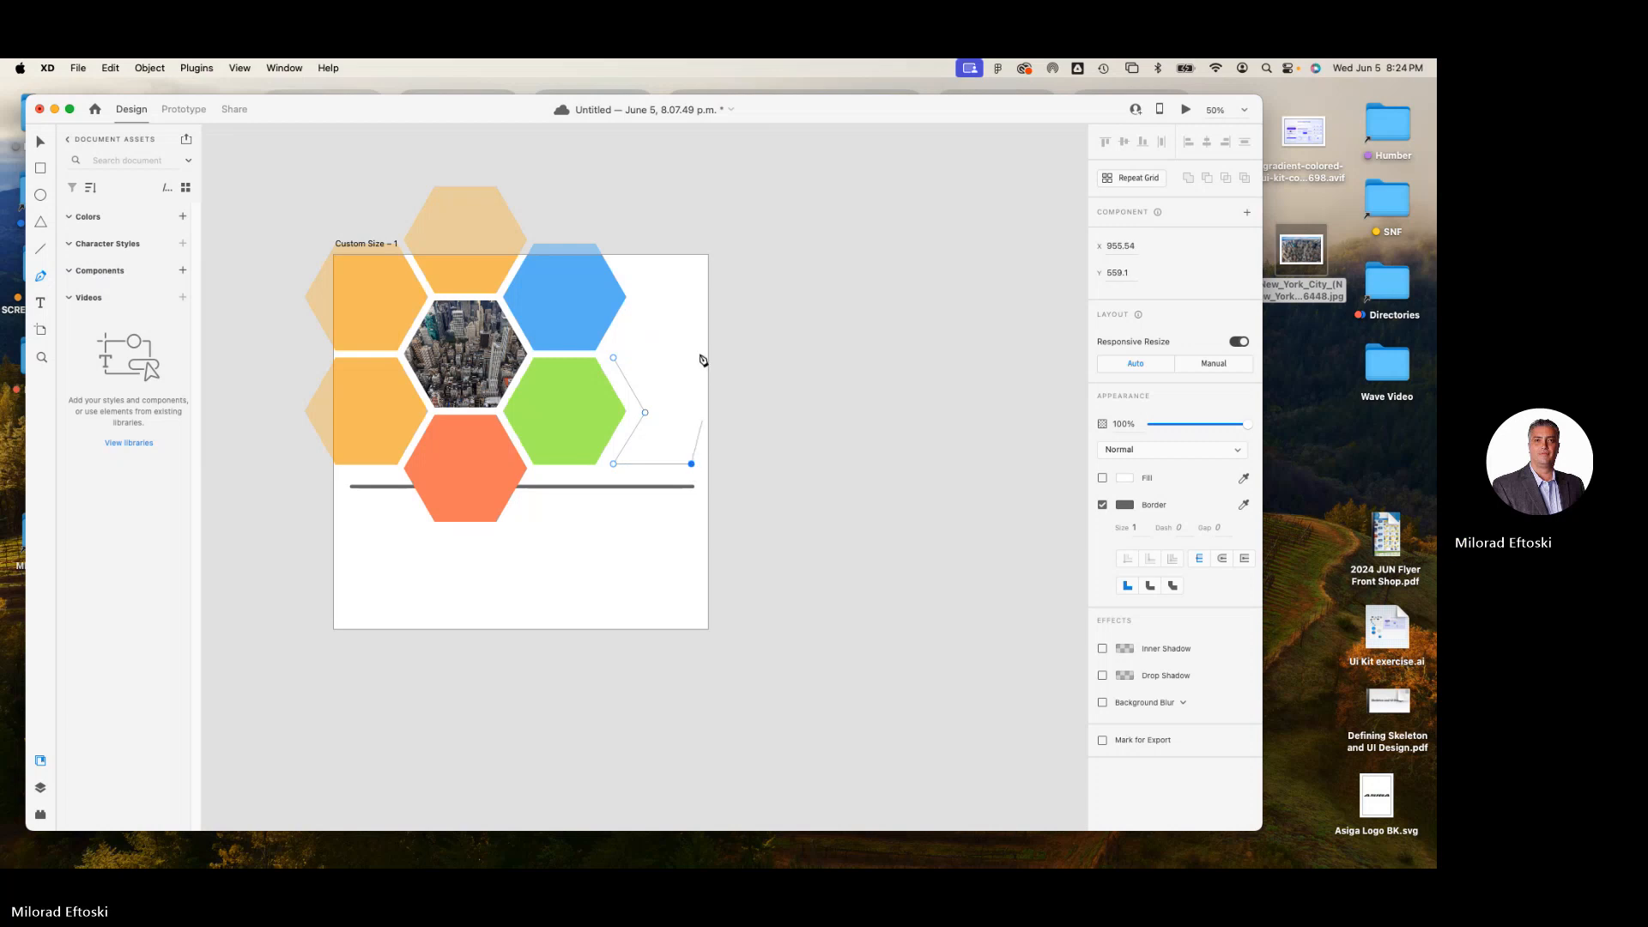
{"action": "left_click_drag", "start_coordinate": [644, 267], "coordinate": [551, 281]}
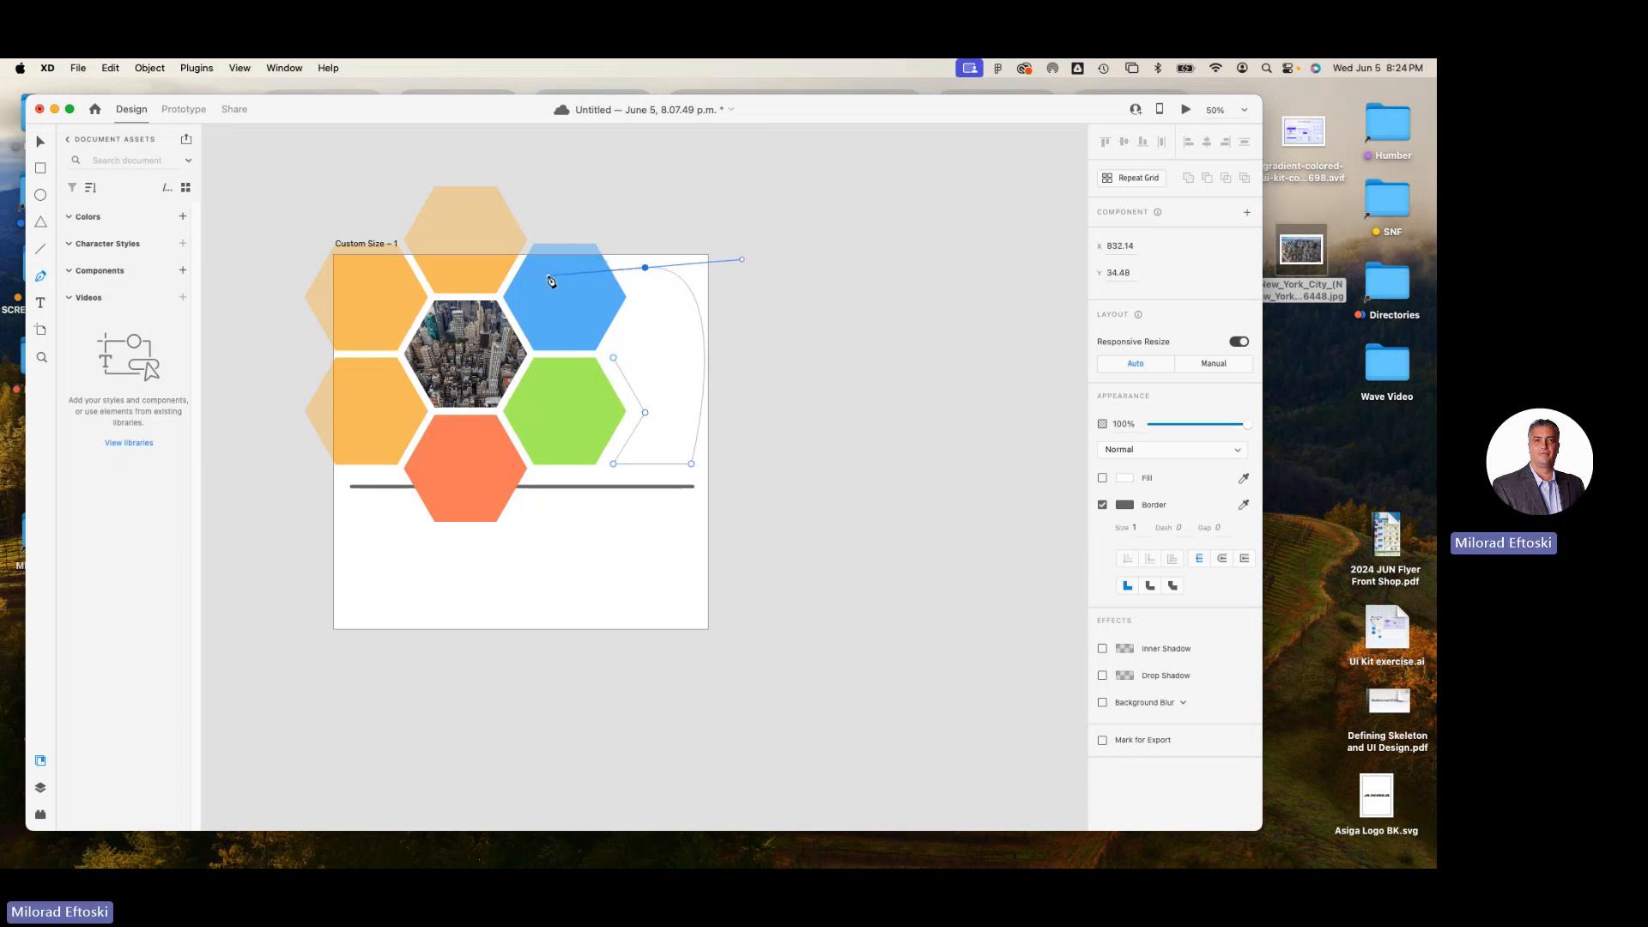
Try converting the path's upper end anchor to a corner point, restore its curve, and leave path editing.
{"action": "double_click", "coordinate": [645, 268]}
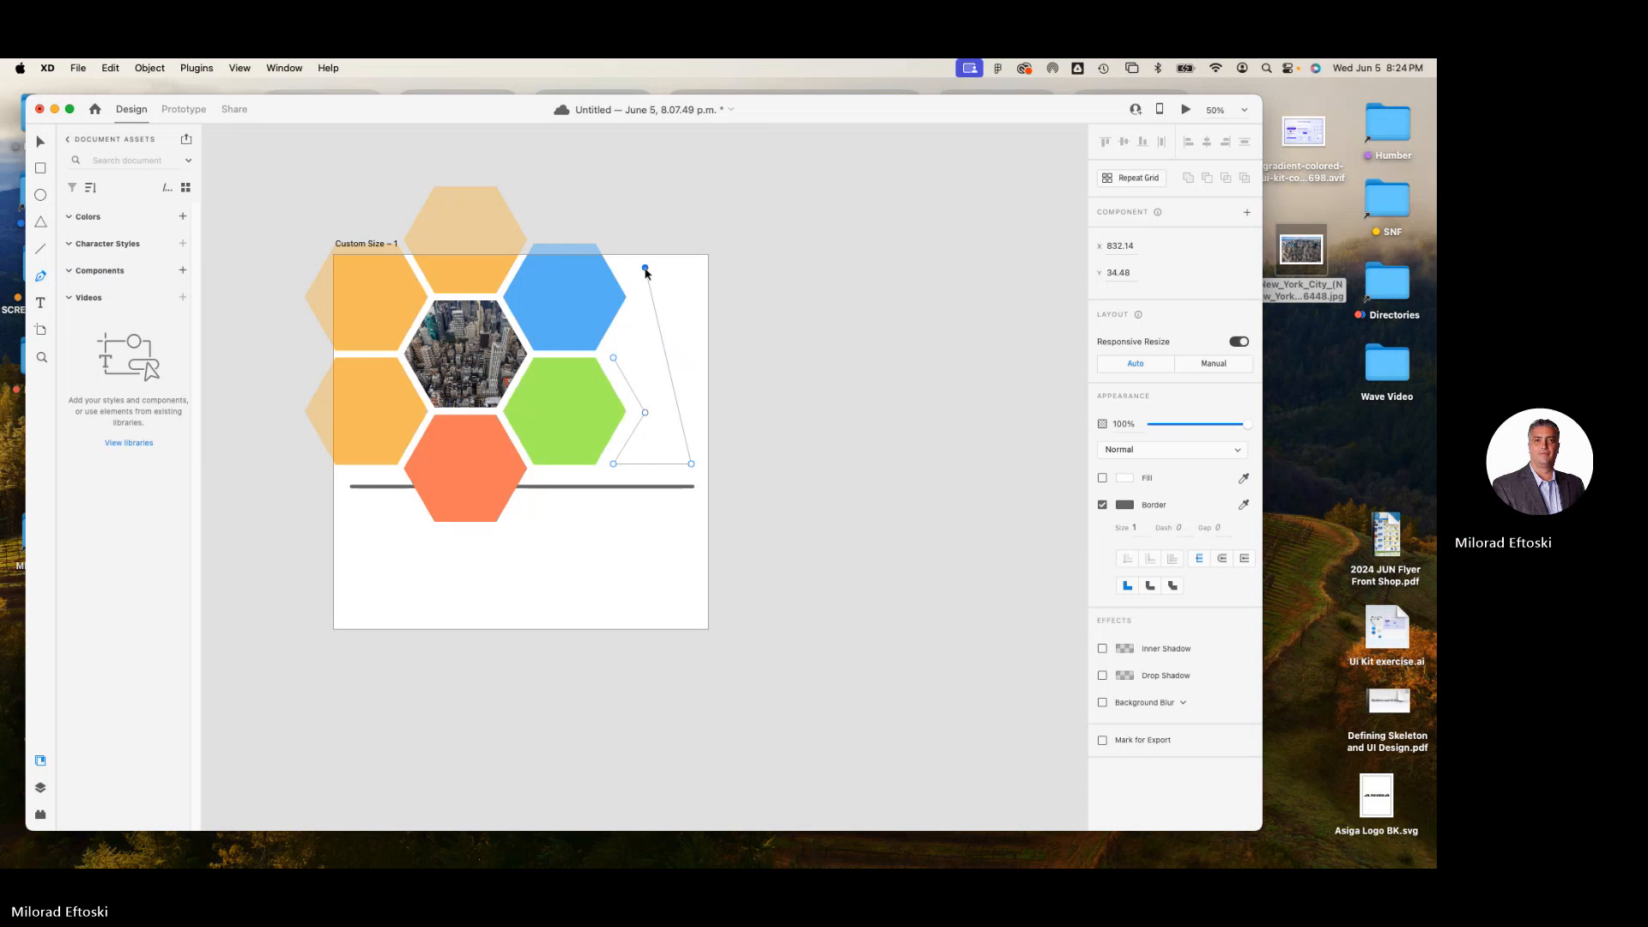
{"action": "double_click", "coordinate": [646, 268]}
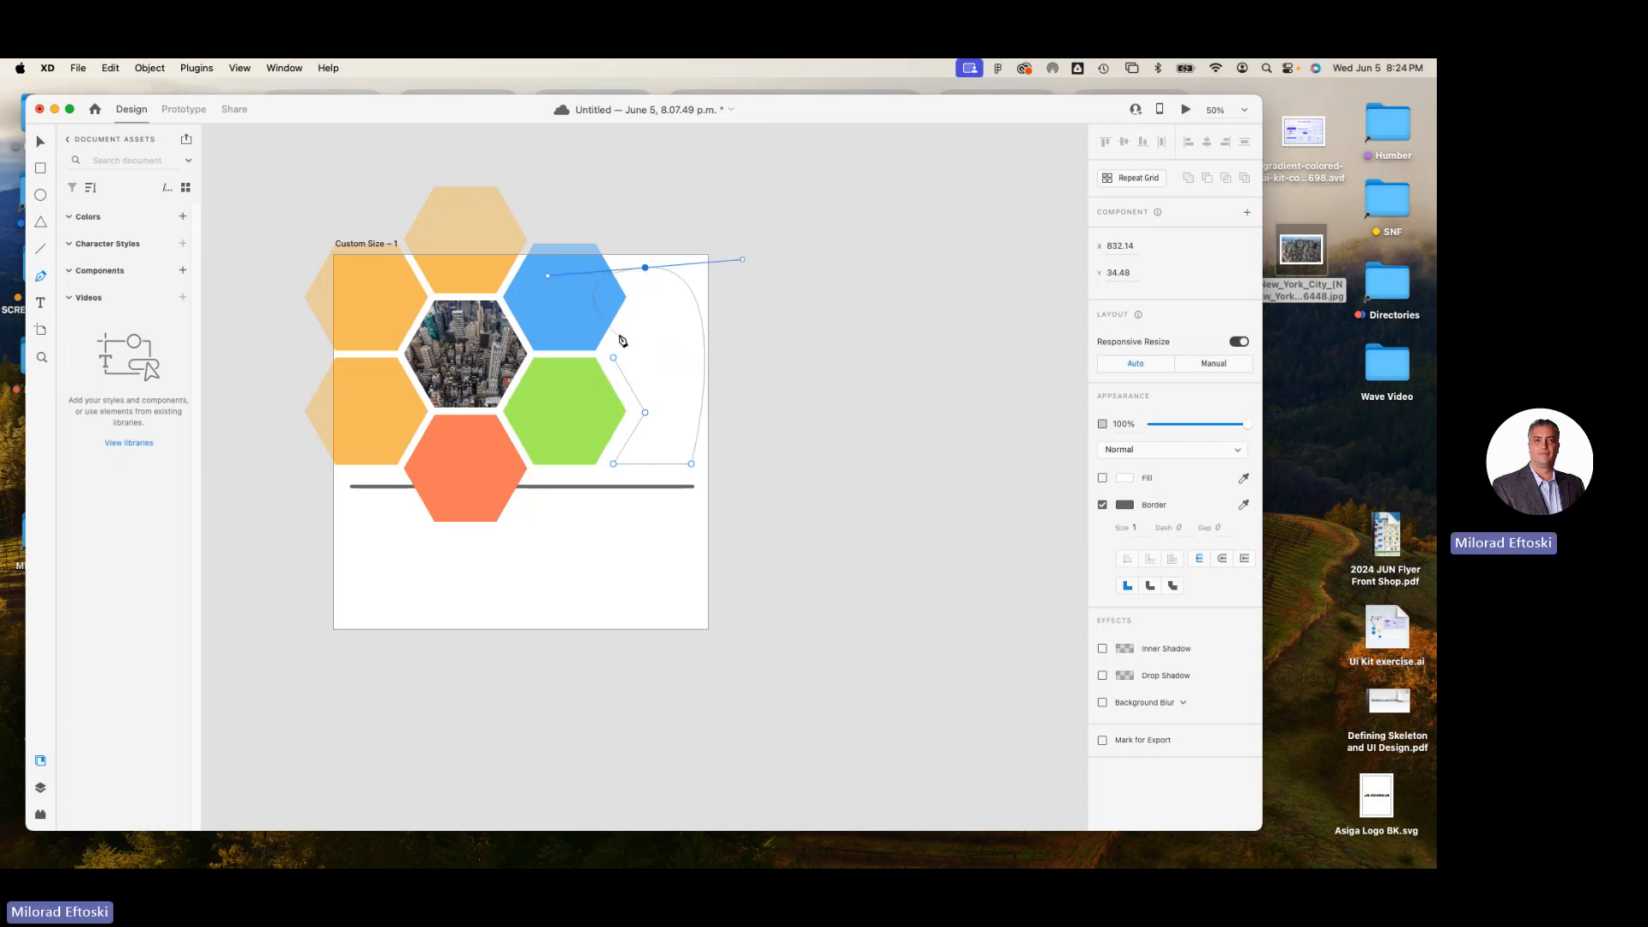
{"action": "key", "text": "v"}
{"action": "left_click", "coordinate": [613, 358]}
{"action": "left_click", "coordinate": [645, 268]}
{"action": "scroll", "coordinate": [635, 269], "scroll_direction": "up", "scroll_amount": 5}
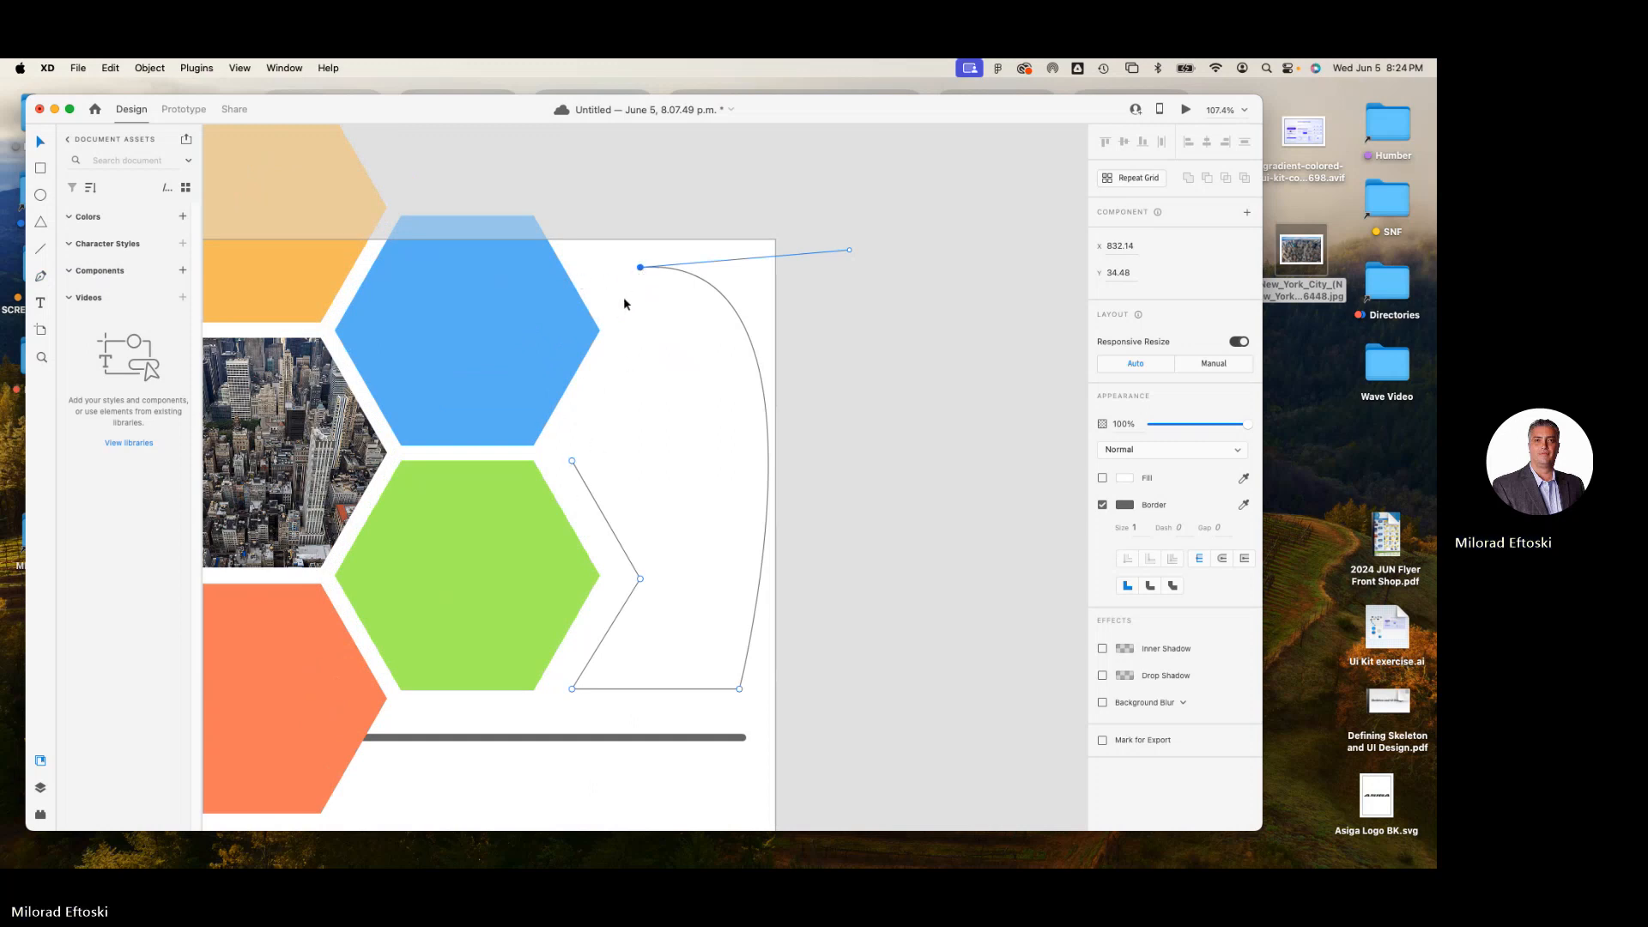
{"action": "key", "text": "Escape"}
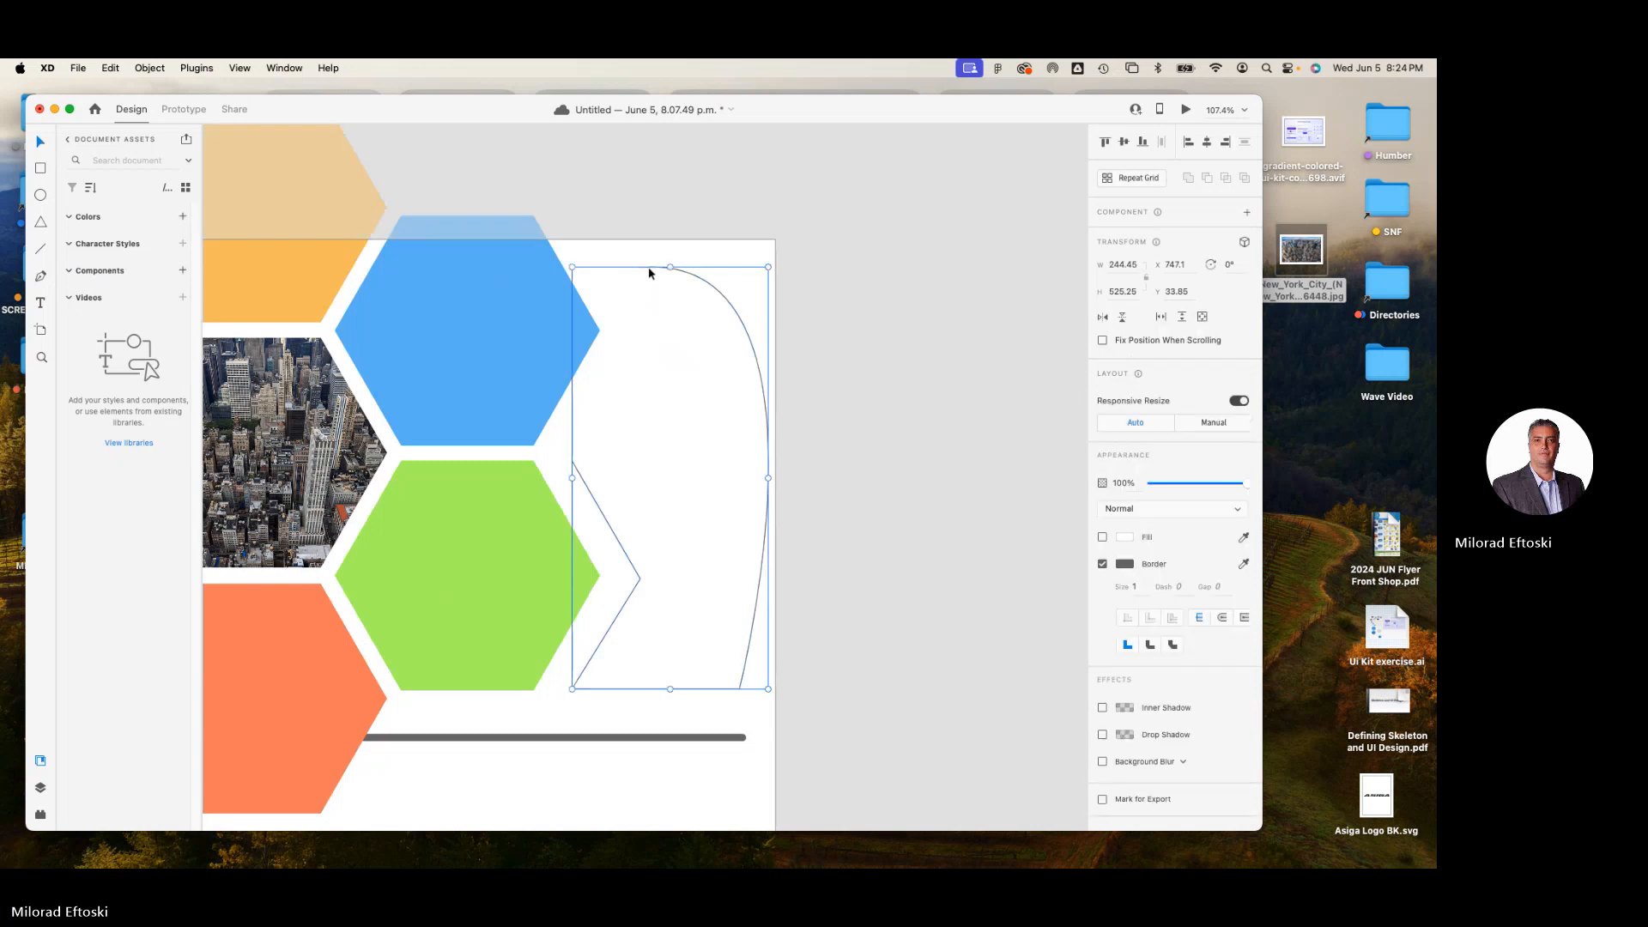
Continue the open path from its upper end, bend its handle inward, and close it with a curve at the start anchor beside the green hexagon.
{"action": "key", "text": "p"}
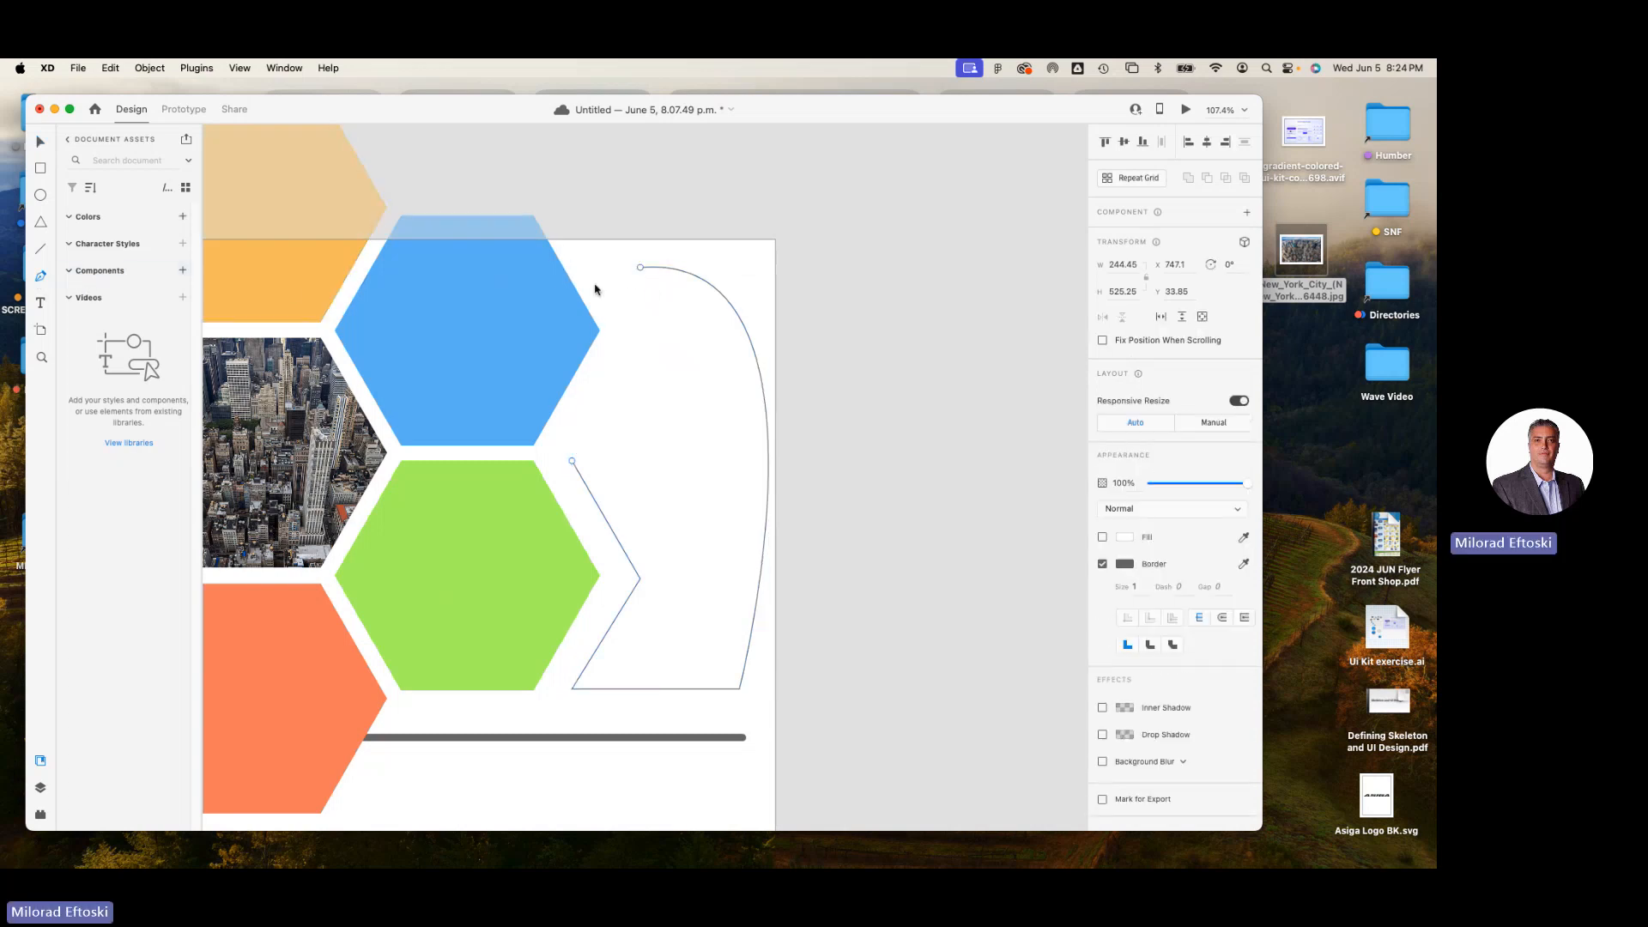
{"action": "left_click", "coordinate": [639, 269]}
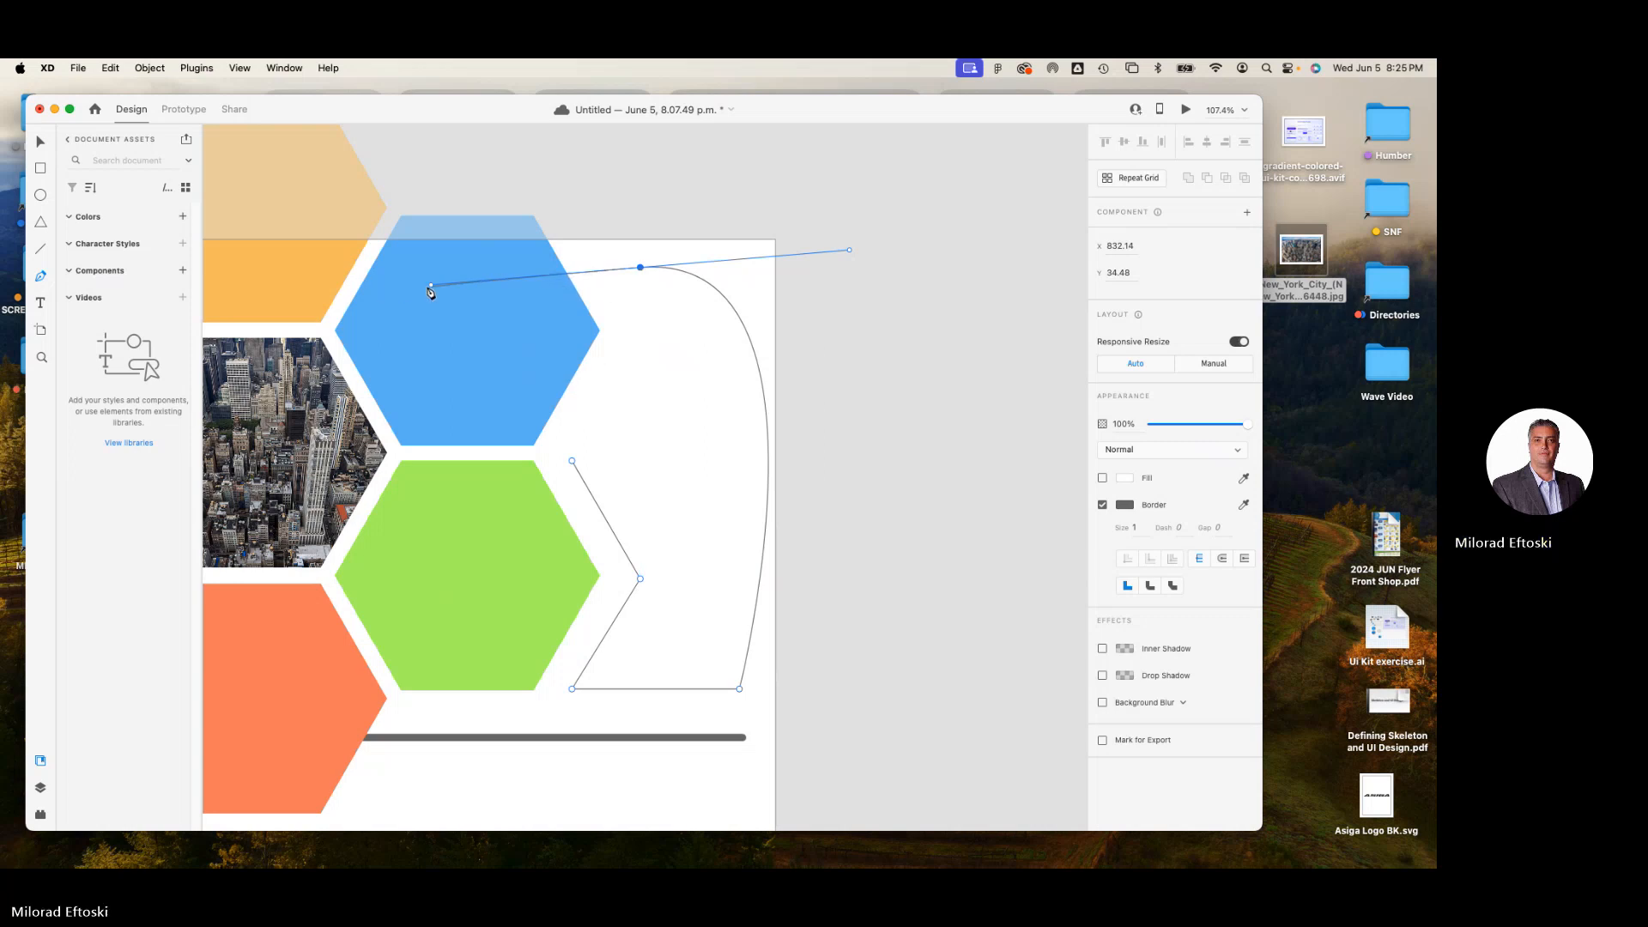
{"action": "left_click", "coordinate": [595, 362]}
{"action": "left_click_drag", "start_coordinate": [605, 413], "coordinate": [687, 430]}
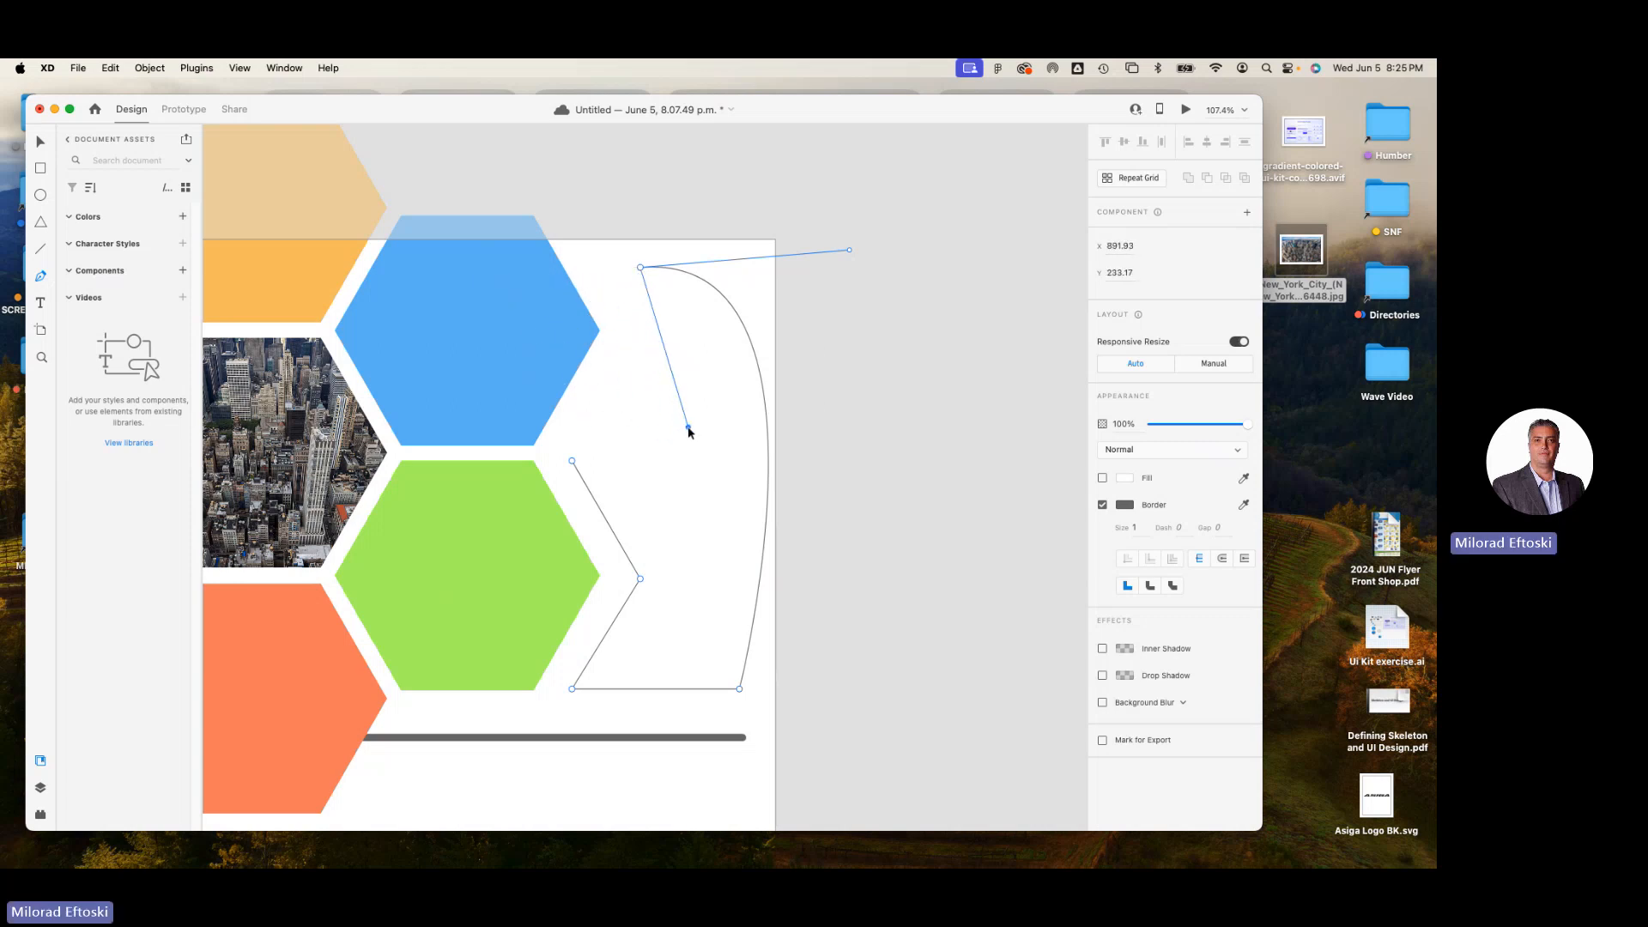
{"action": "left_click", "coordinate": [572, 461]}
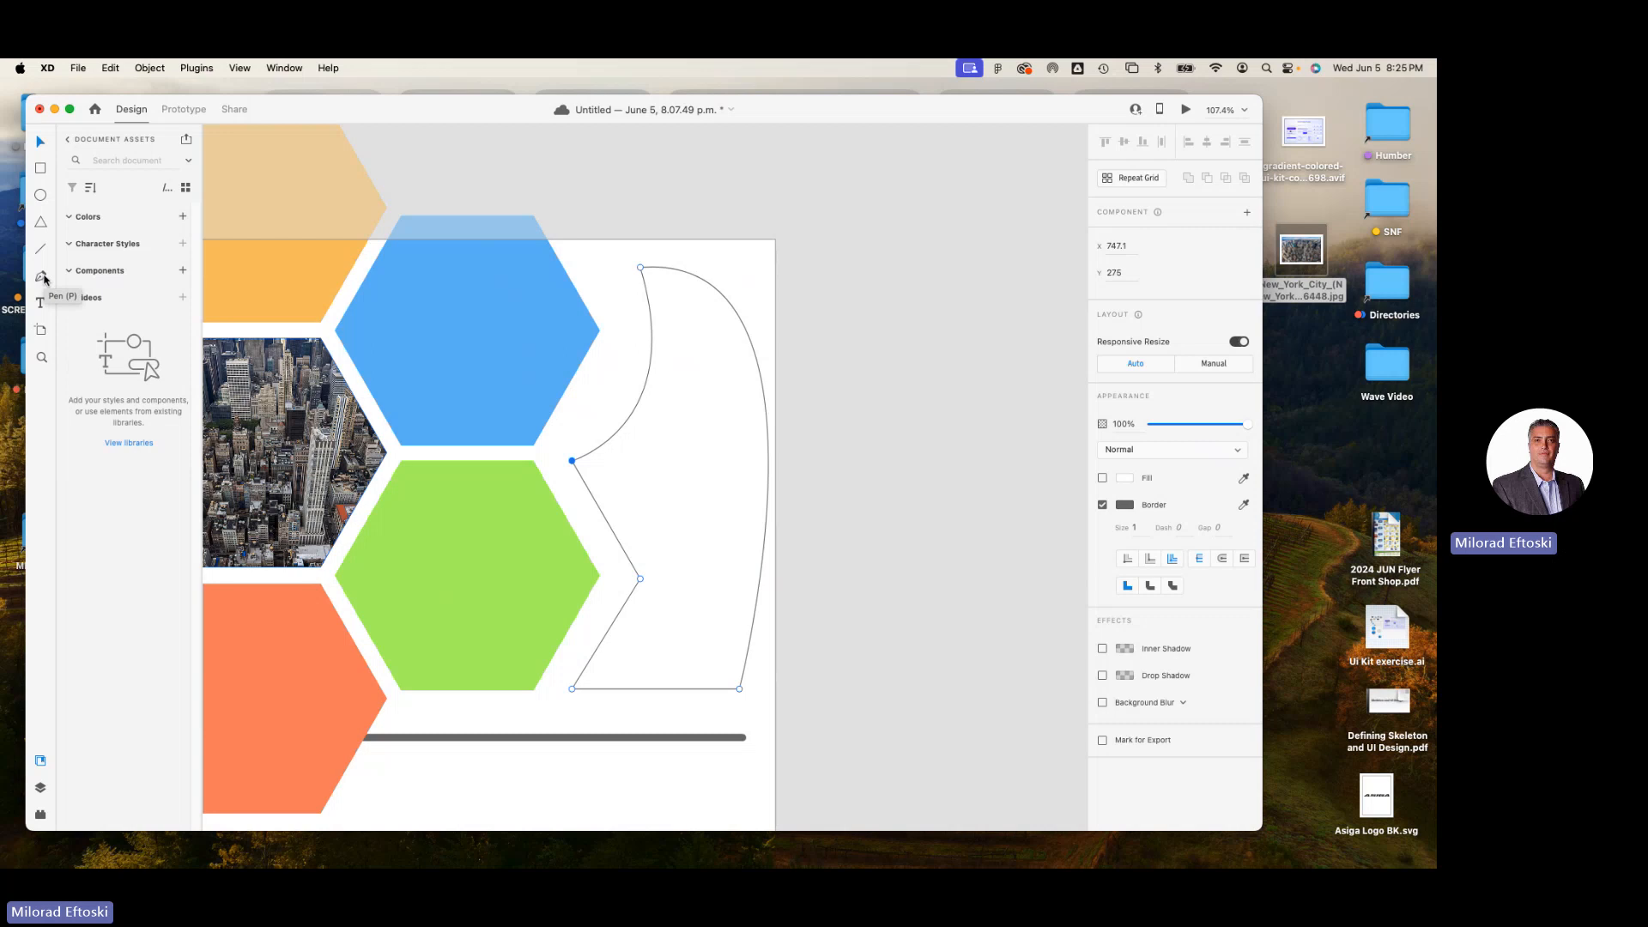
Delete the closed Pen path beside the blue and green hexagons, anchor by anchor, until none of it remains.
{"action": "key", "text": "Delete"}
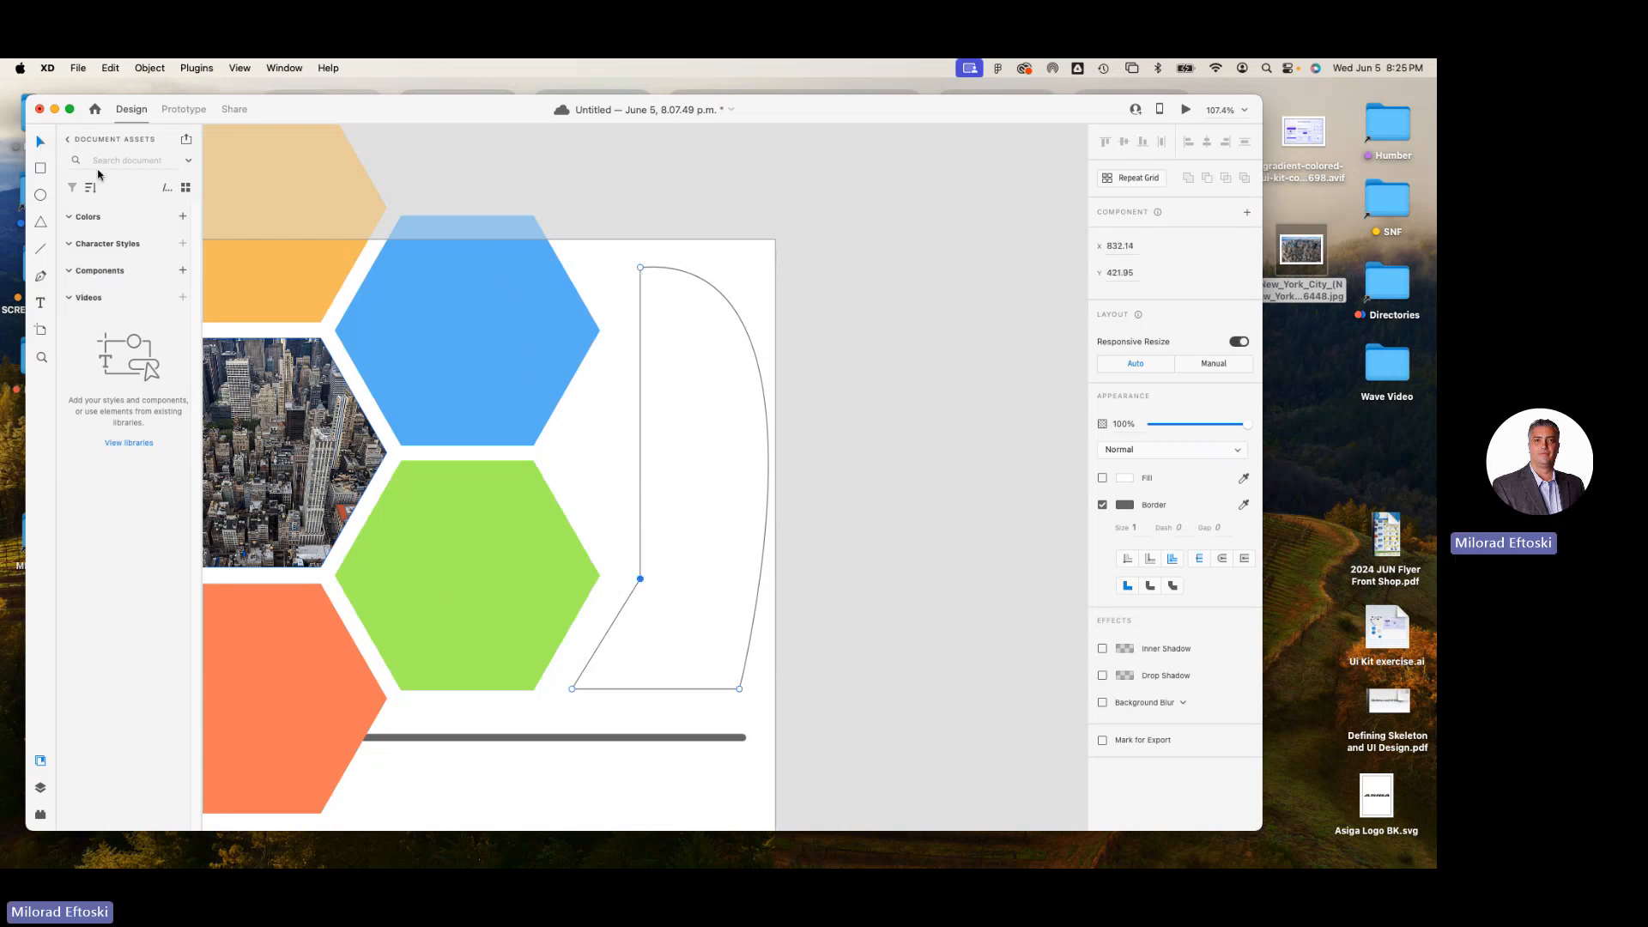
{"action": "key", "text": "Delete"}
{"action": "key", "text": "Delete"}
{"action": "key", "text": "Delete"}
{"action": "key", "text": "Delete"}
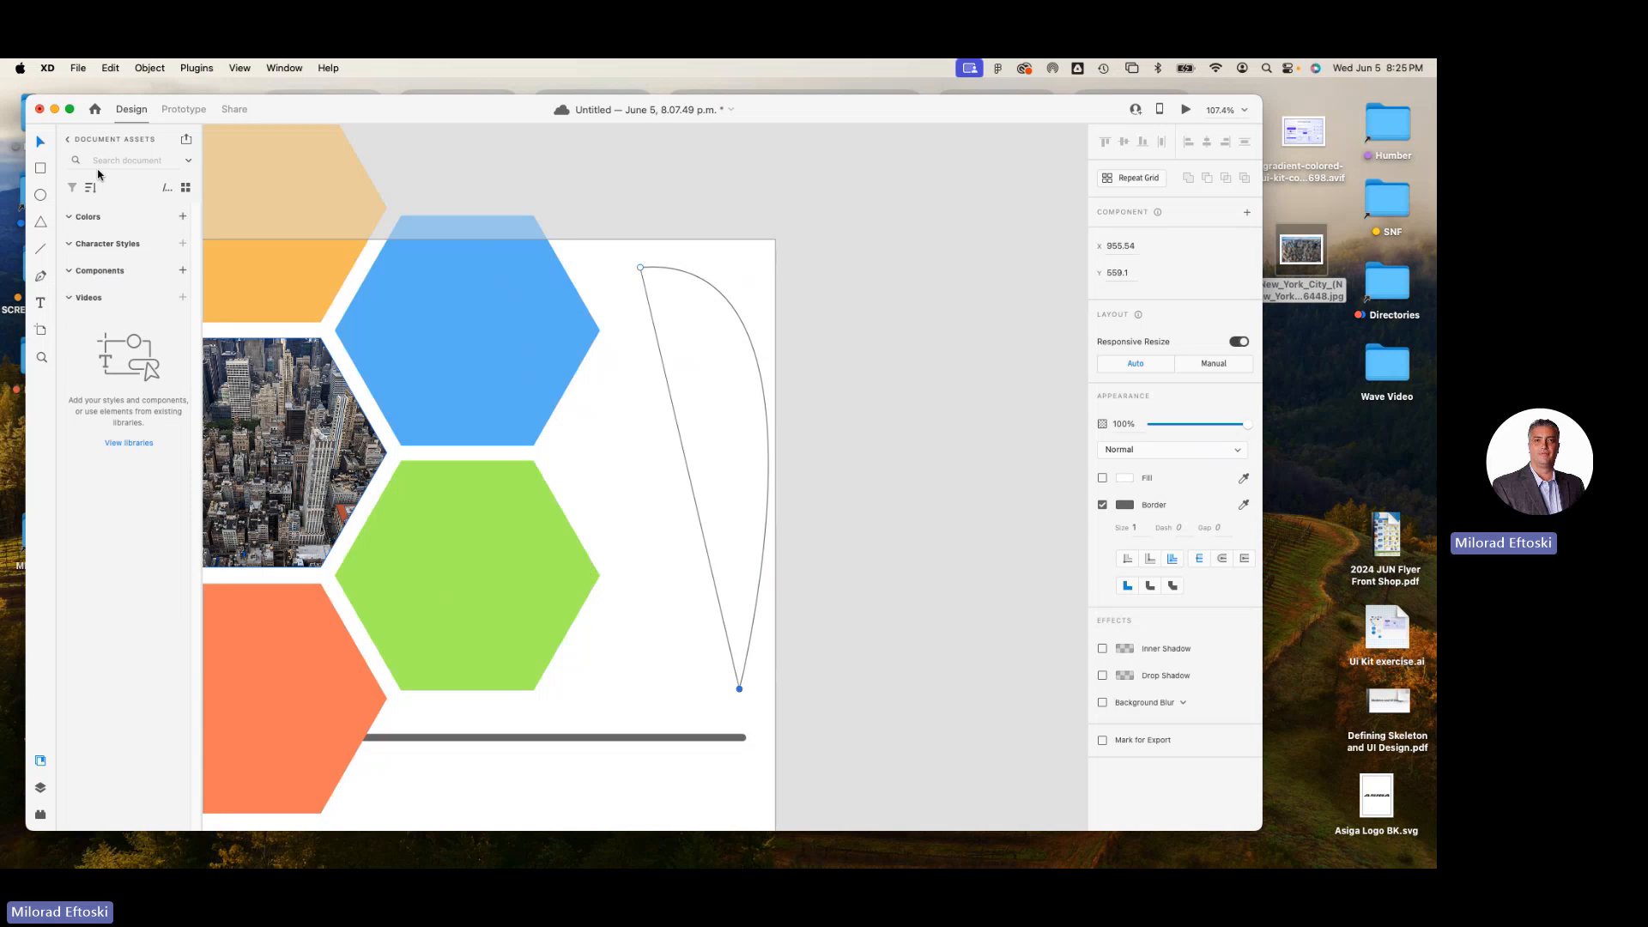
Add point text reading "TYPOGRAPHY" below the horizontal line, beside the coral hexagon.
{"action": "left_click", "coordinate": [40, 306]}
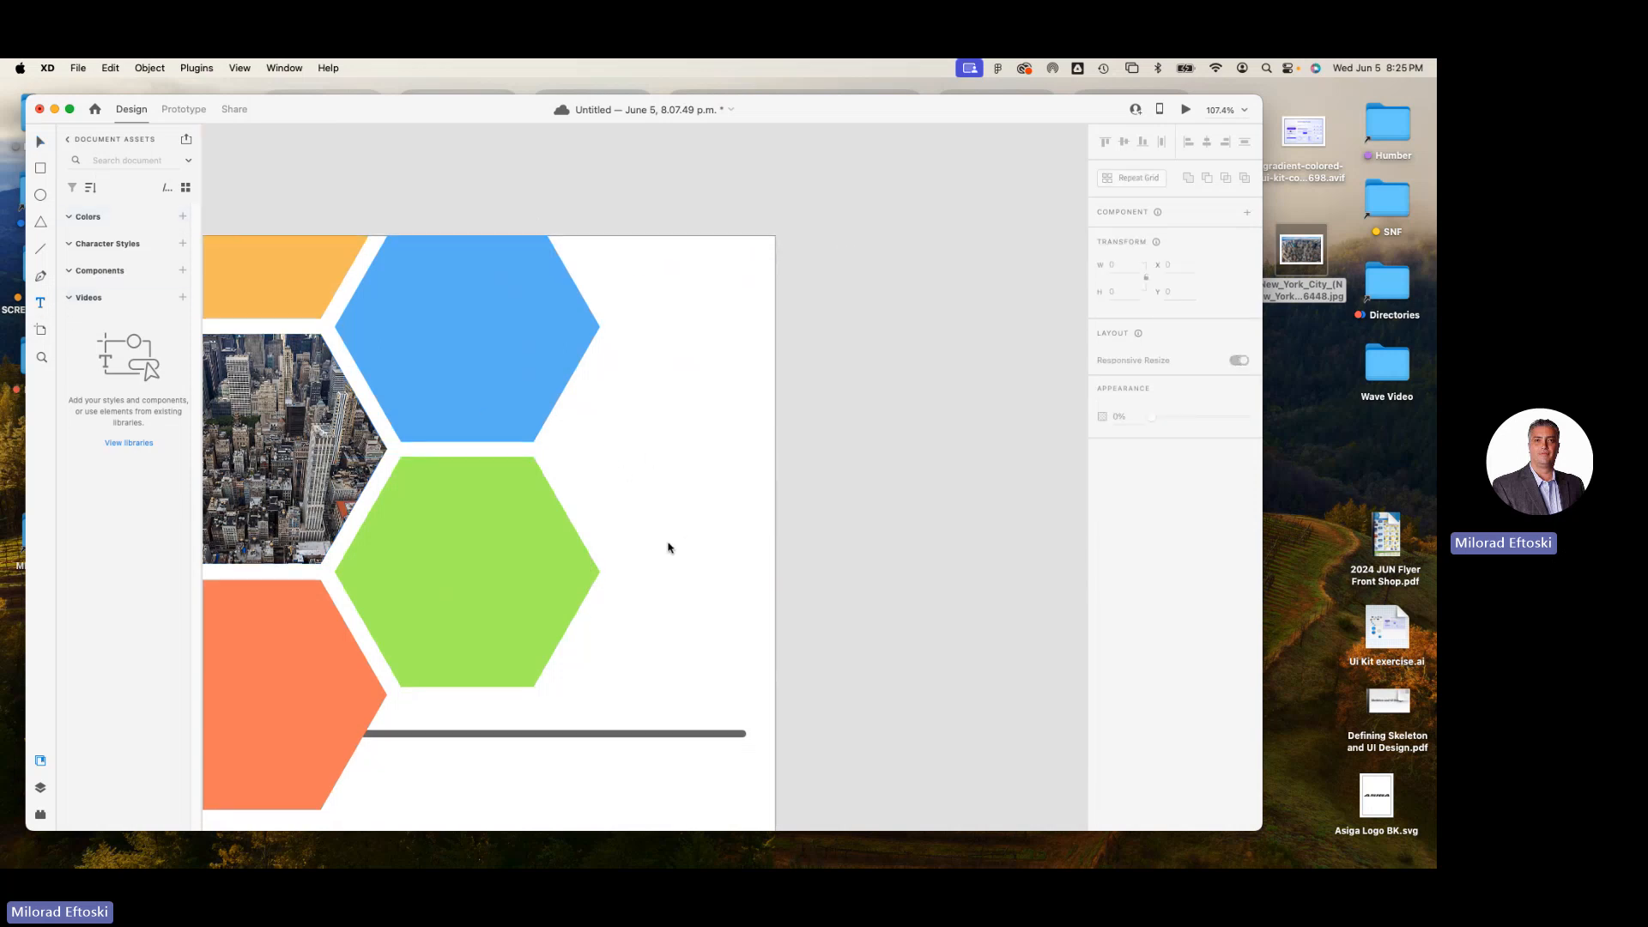
{"action": "scroll", "coordinate": [664, 549], "scroll_direction": "down", "scroll_amount": 2}
{"action": "scroll", "coordinate": [577, 577], "scroll_direction": "left", "scroll_amount": 7}
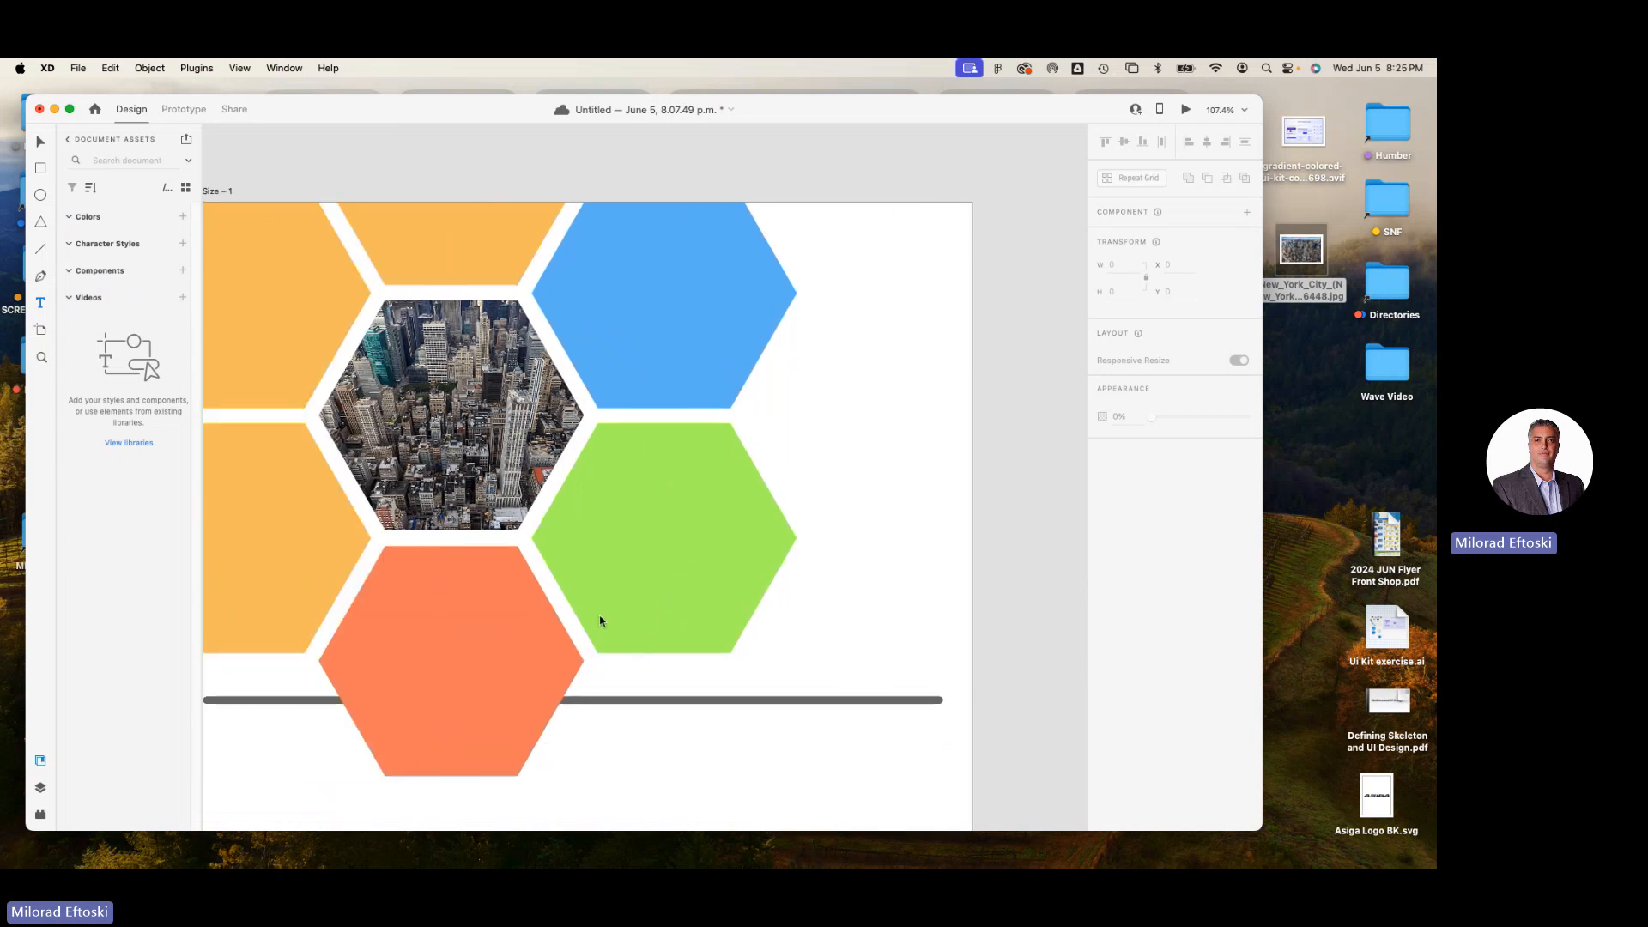
{"action": "scroll", "coordinate": [610, 644], "scroll_direction": "down", "scroll_amount": 5}
{"action": "left_click", "coordinate": [700, 652]}
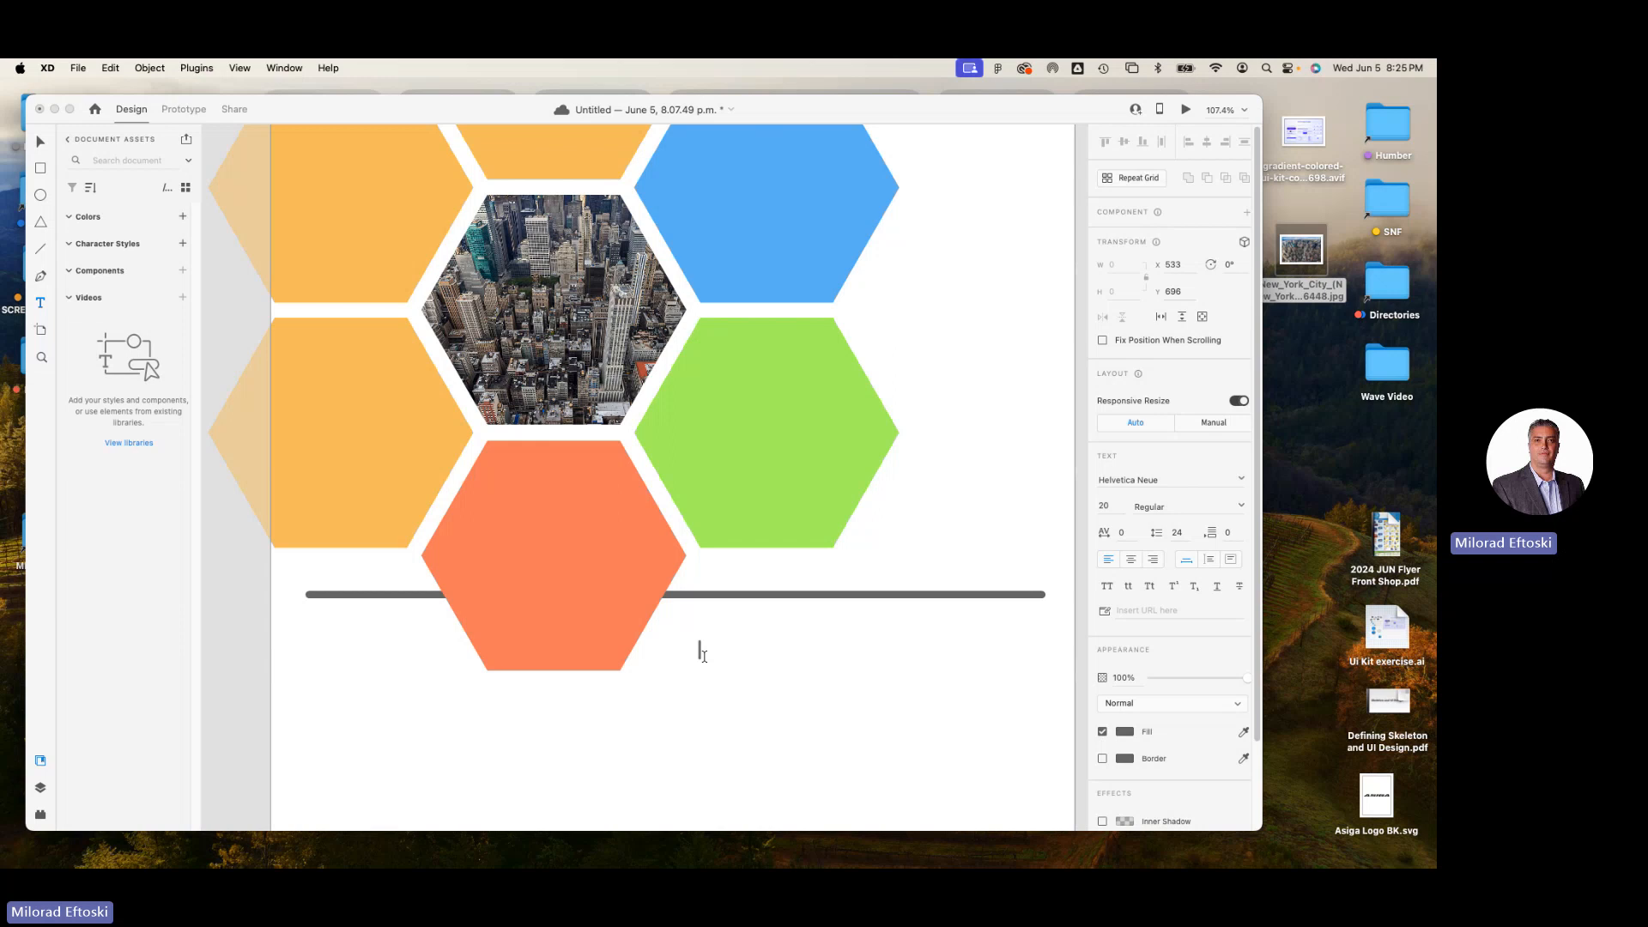
{"action": "type", "text": "TYPOGRAPHY"}
{"action": "key", "text": "BackSpace"}
{"action": "type", "text": "Y"}
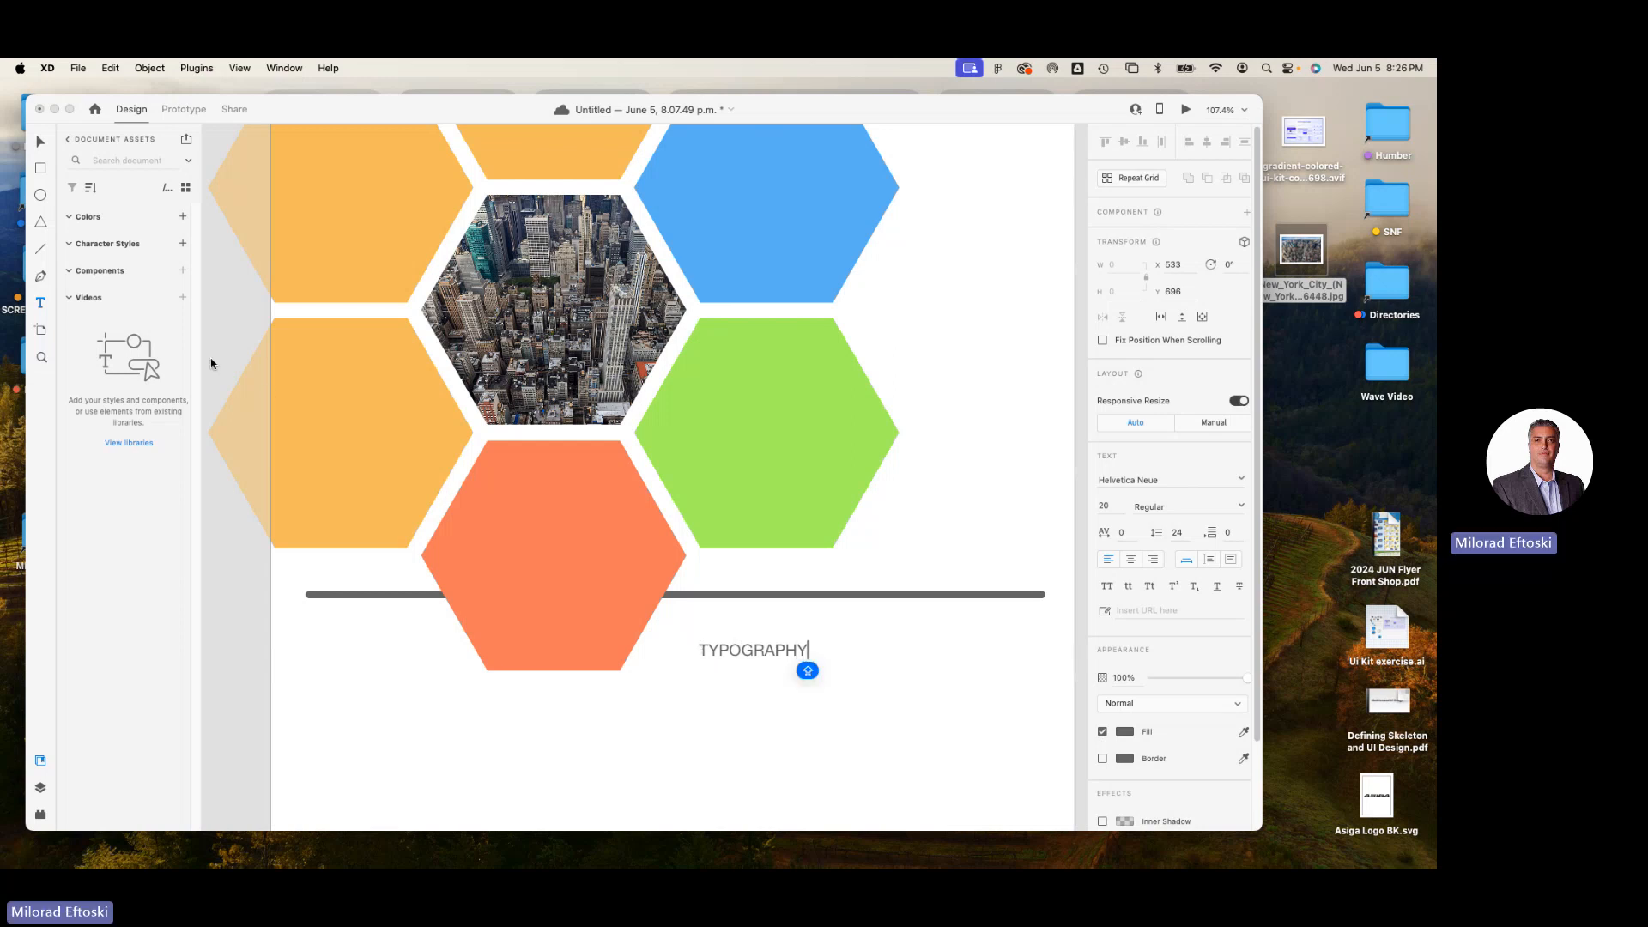
Enlarge the TYPOGRAPHY text to about size 129 and place it across the lower hexagons above the horizontal line.
{"action": "left_click", "coordinate": [40, 142]}
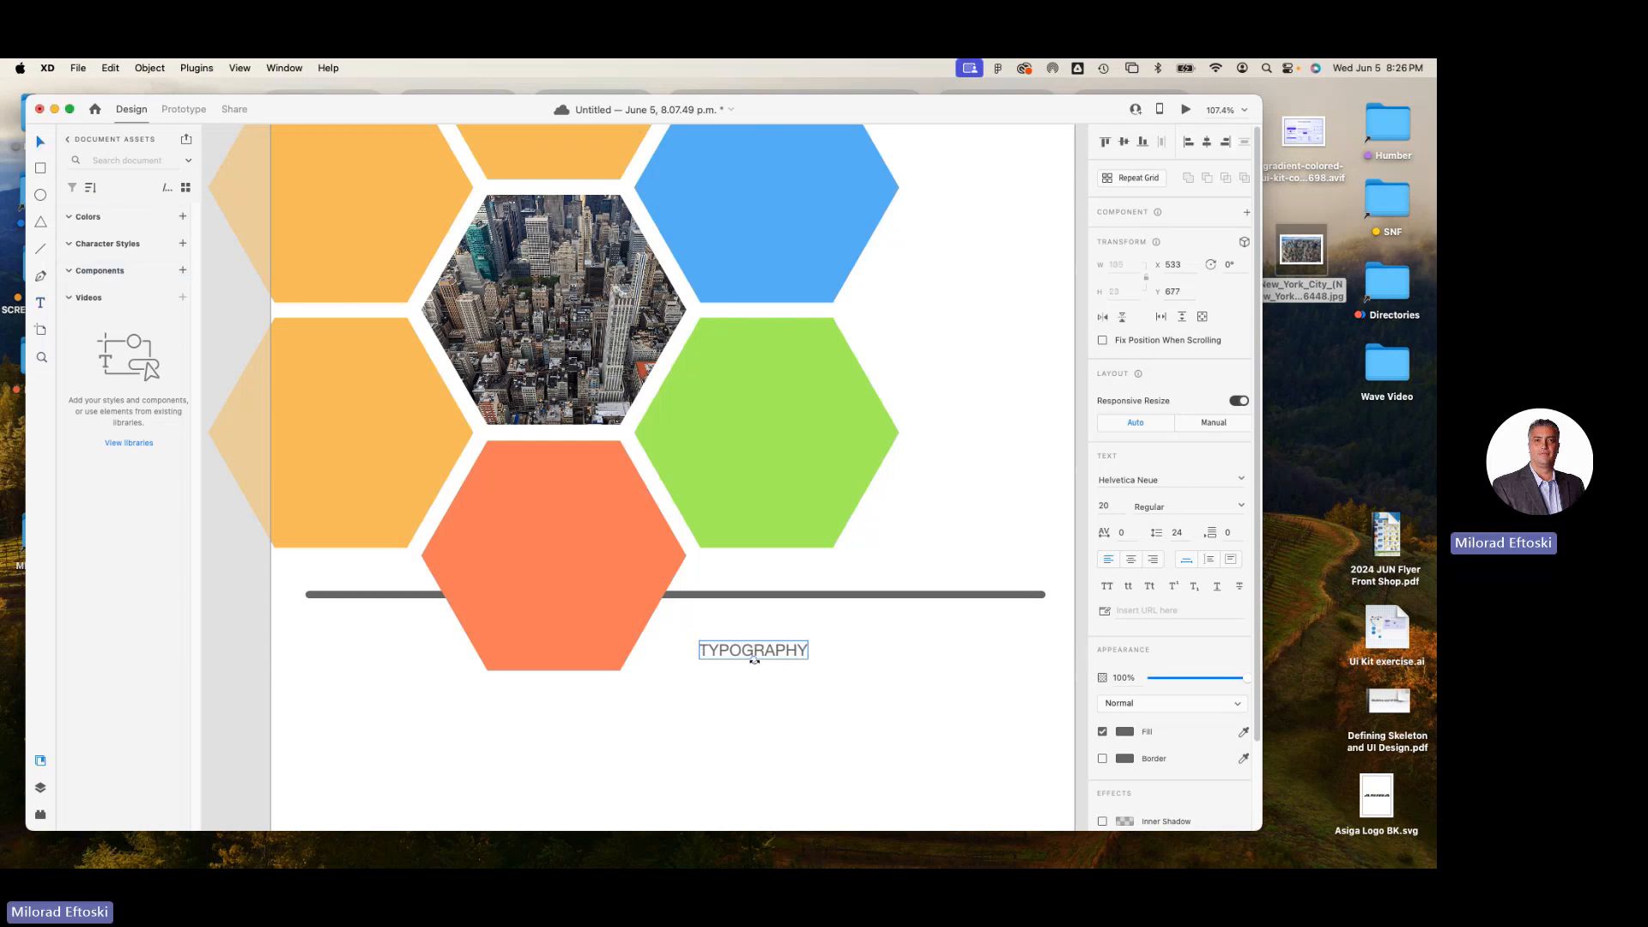
{"action": "left_click_drag", "start_coordinate": [752, 659], "coordinate": [771, 725]}
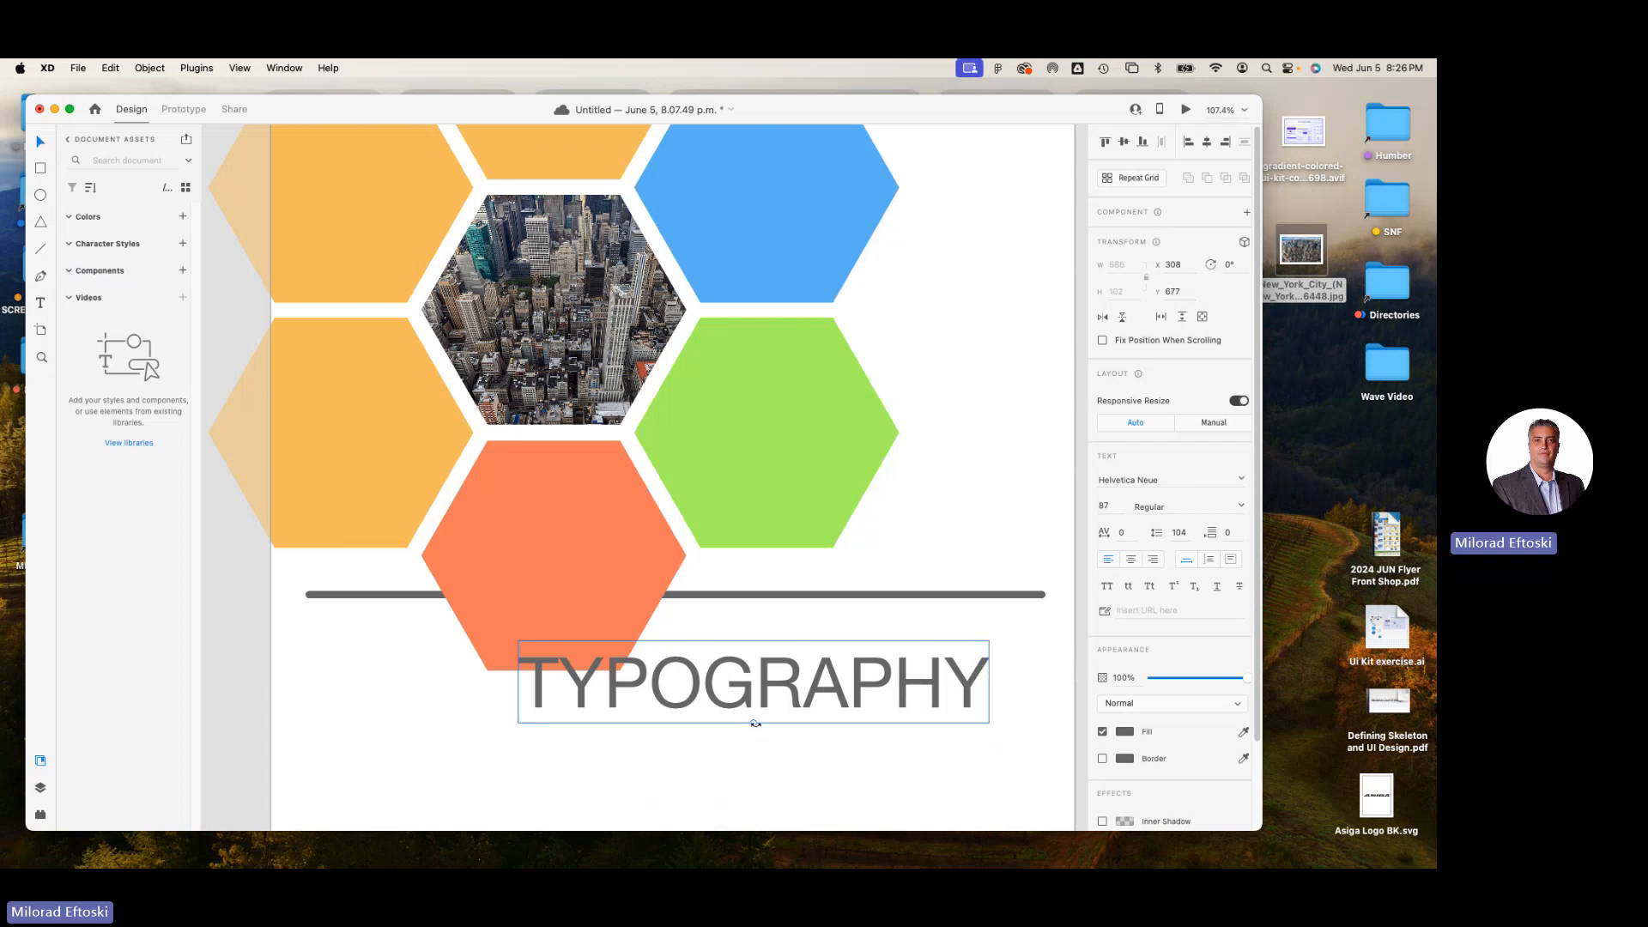
{"action": "left_click_drag", "start_coordinate": [755, 723], "coordinate": [641, 510]}
{"action": "key", "text": "super+1"}
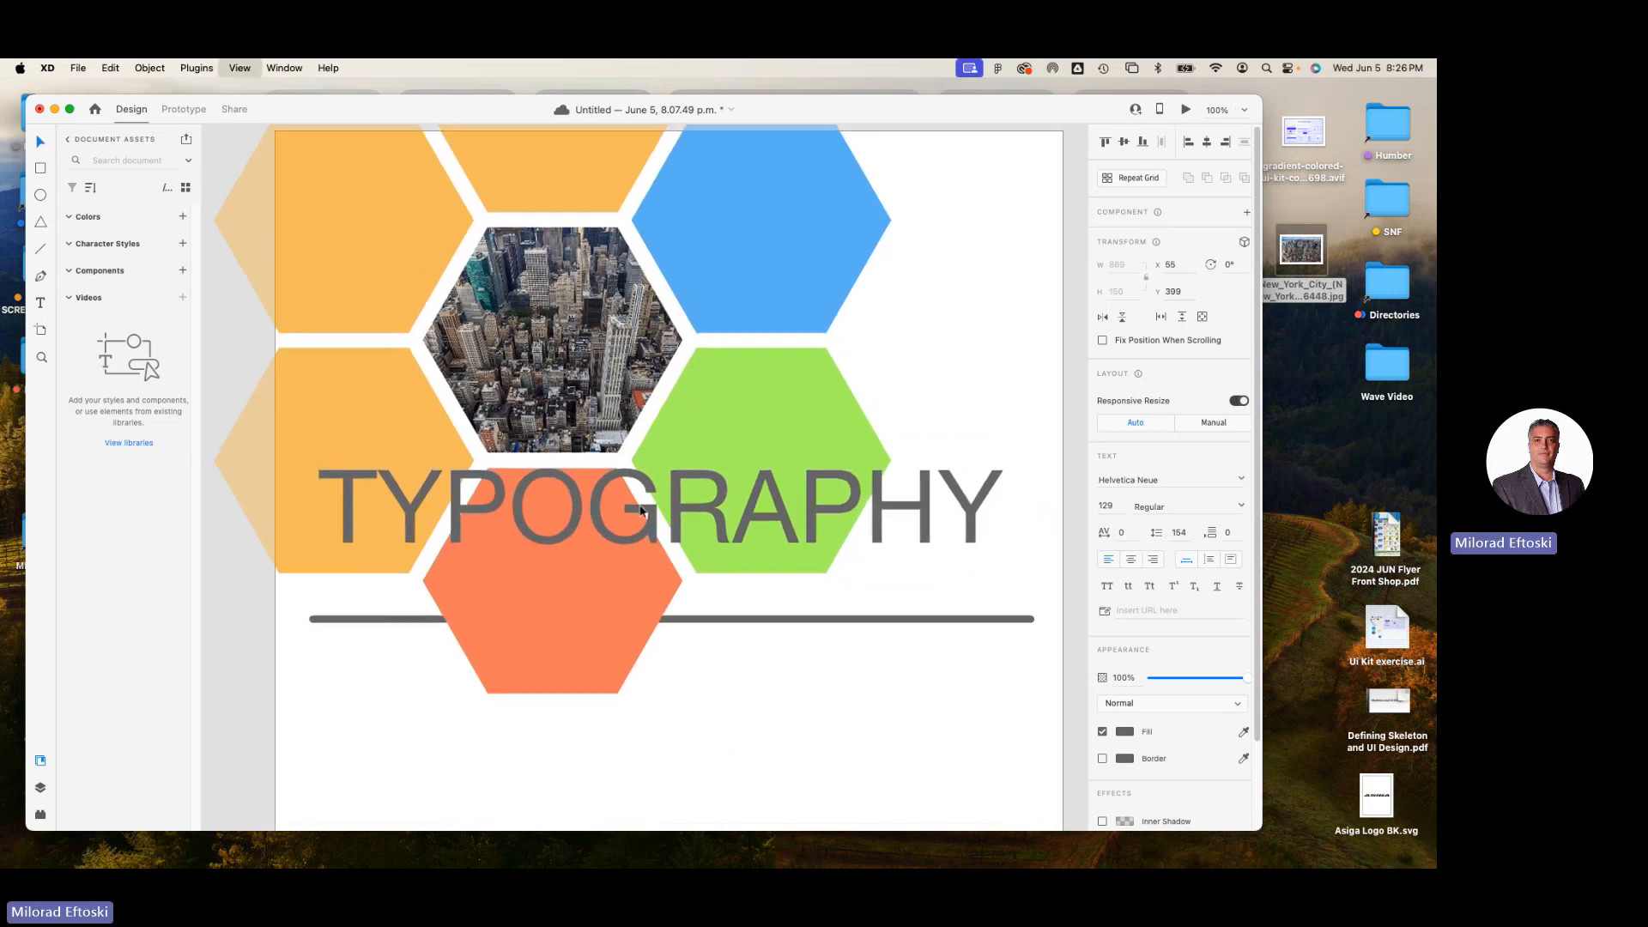
{"action": "left_click", "coordinate": [814, 703]}
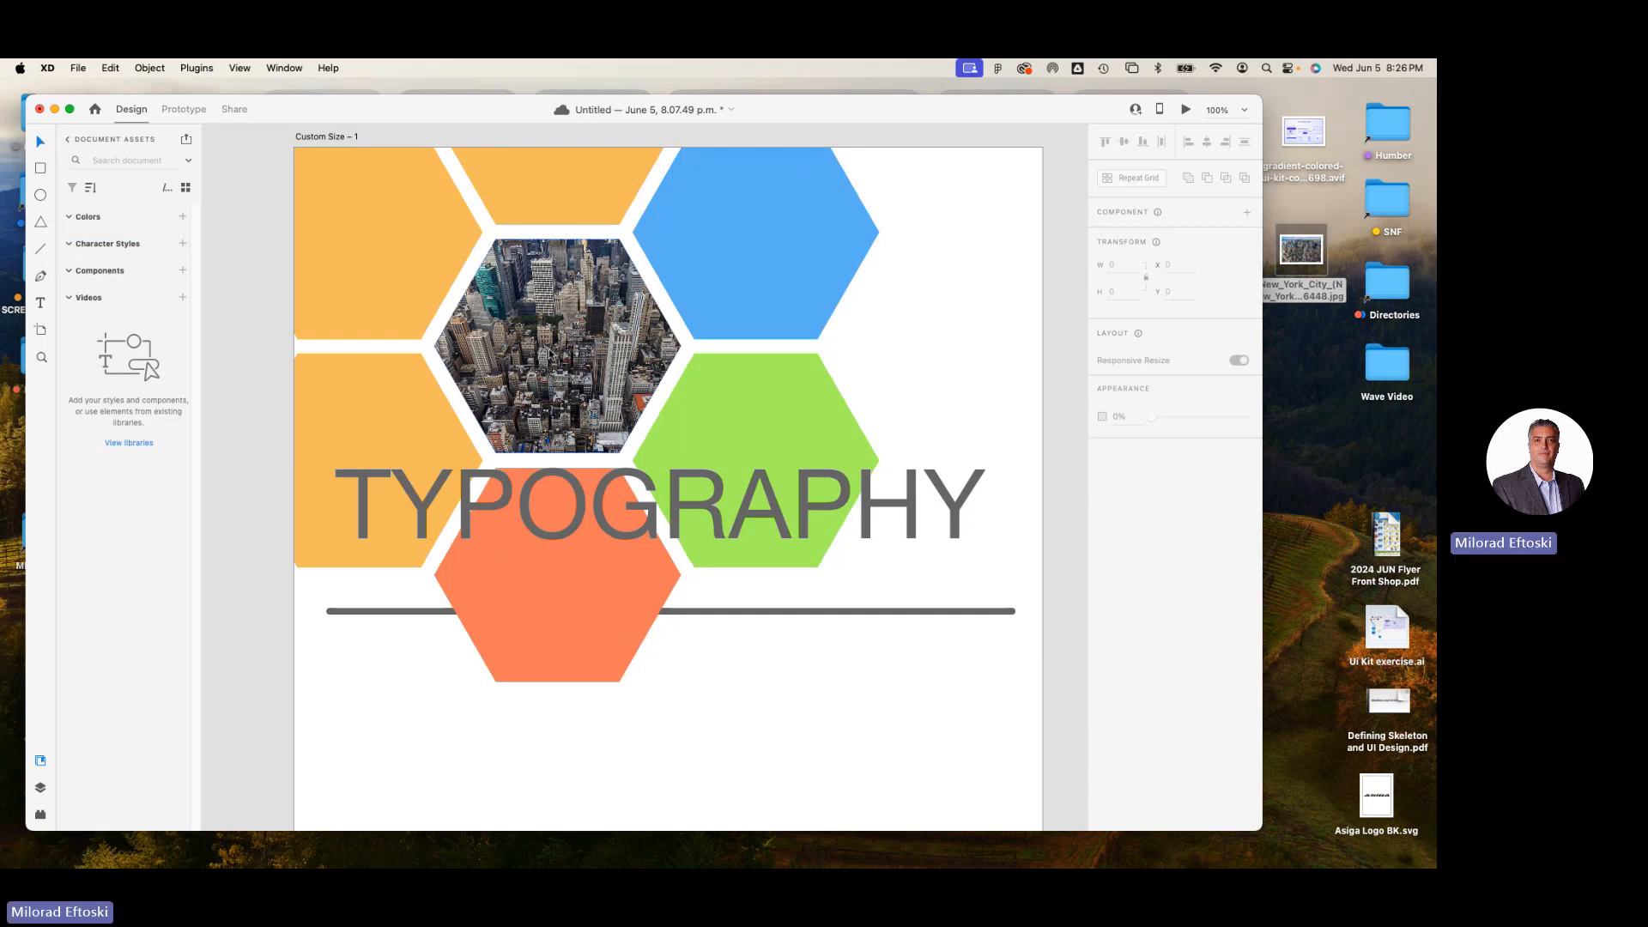
{"action": "left_click", "coordinate": [739, 551]}
{"action": "left_click", "coordinate": [810, 697]}
Draw an area text box about 439 wide below the line and enter "THIS becomes a text box for me to use" and "Over and over again," on two lines.
{"action": "scroll", "coordinate": [807, 699], "scroll_direction": "down", "scroll_amount": 5}
{"action": "left_click", "coordinate": [41, 302]}
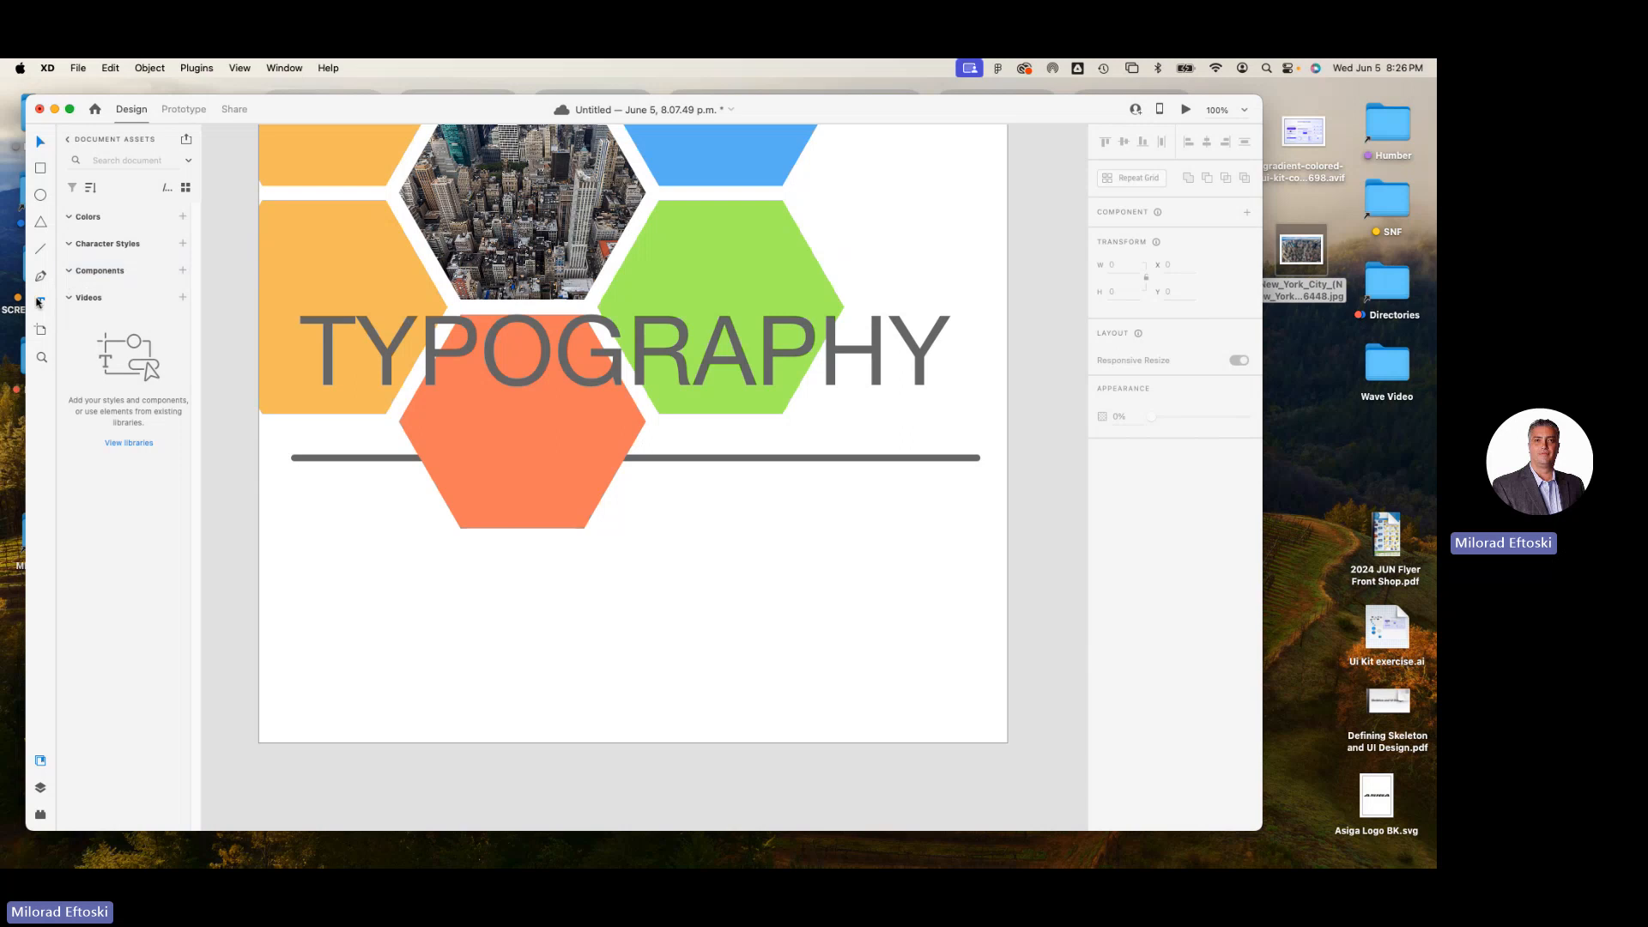
{"action": "left_click_drag", "start_coordinate": [646, 511], "coordinate": [970, 729]}
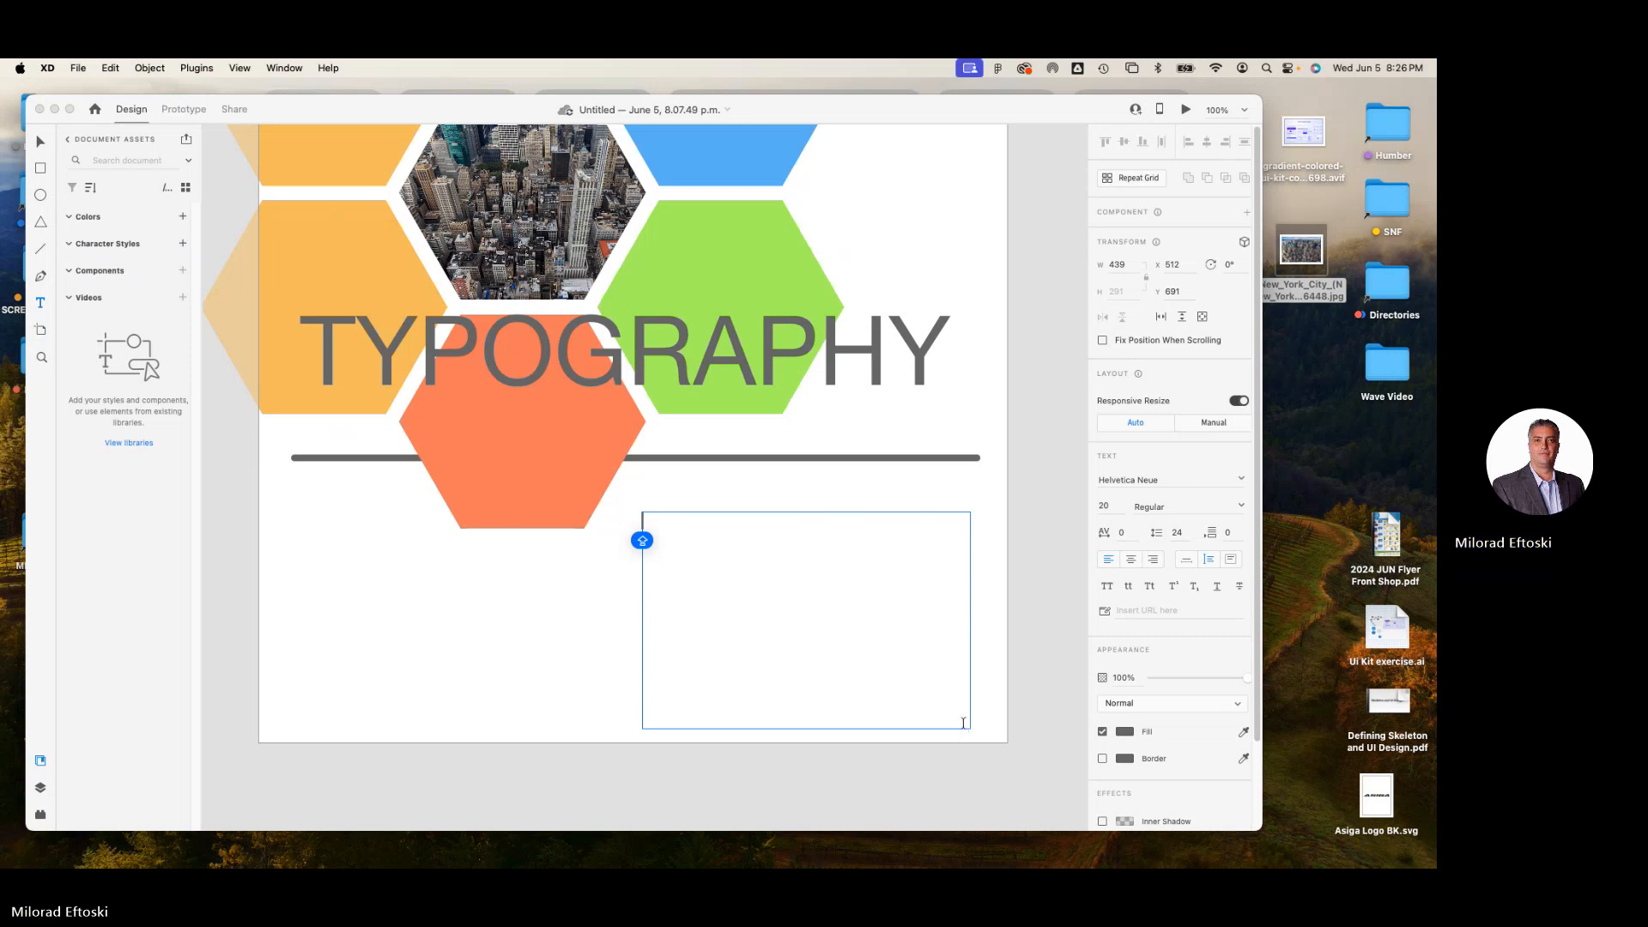
{"action": "type", "text": "THIS "}
{"action": "type", "text": "becomes a "}
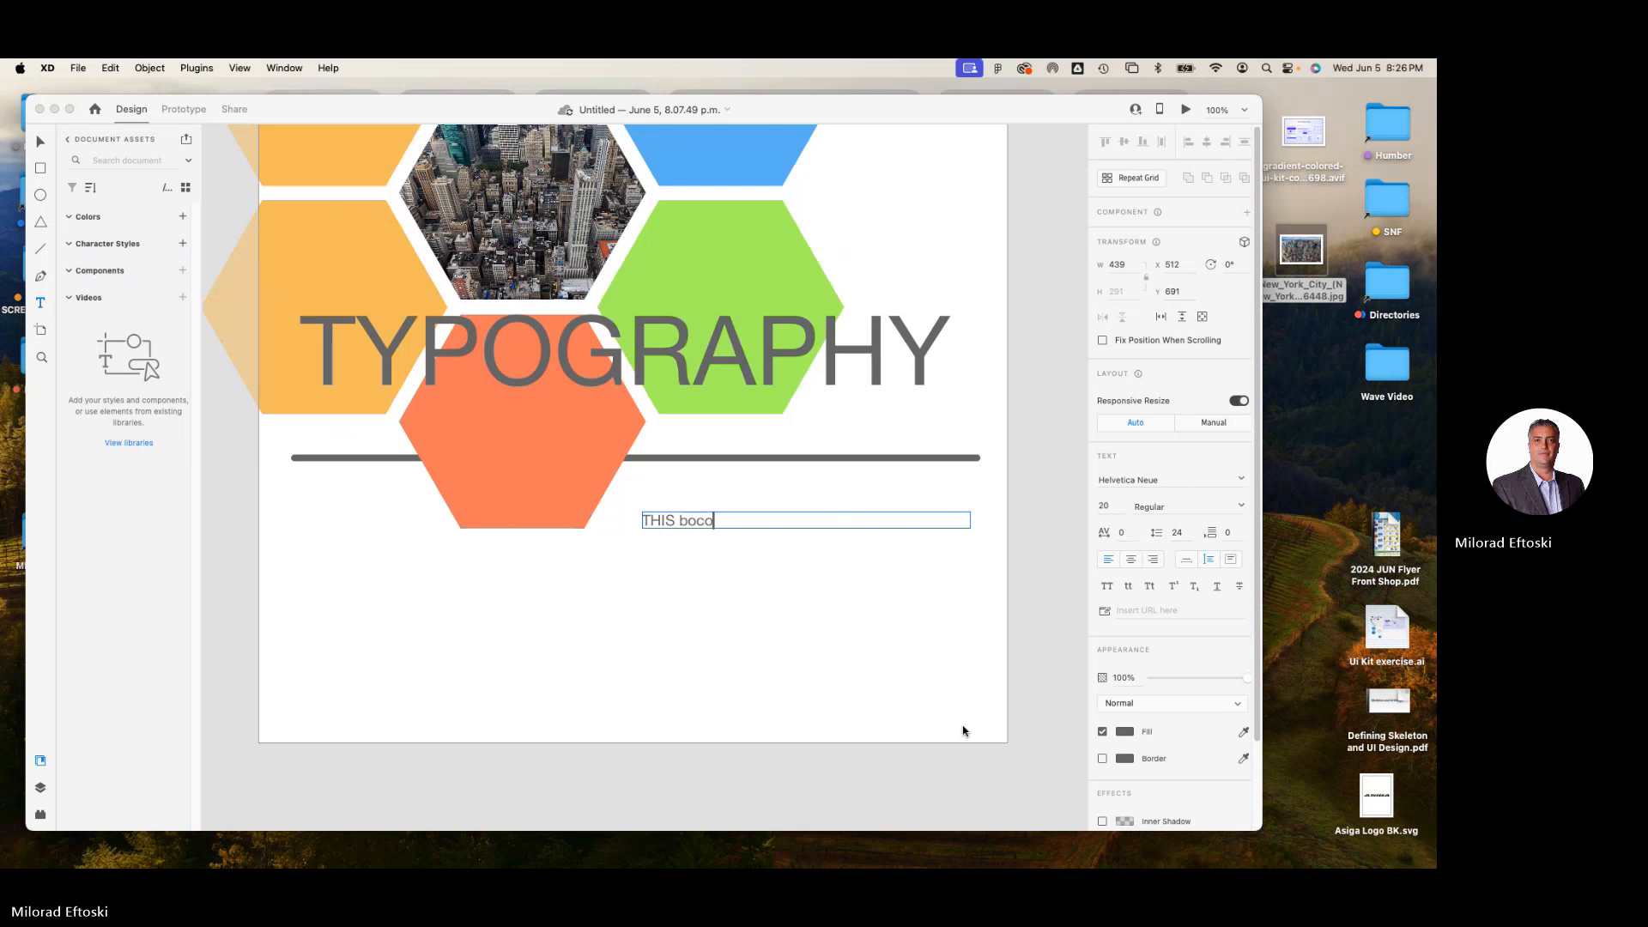
{"action": "type", "text": "text box for "}
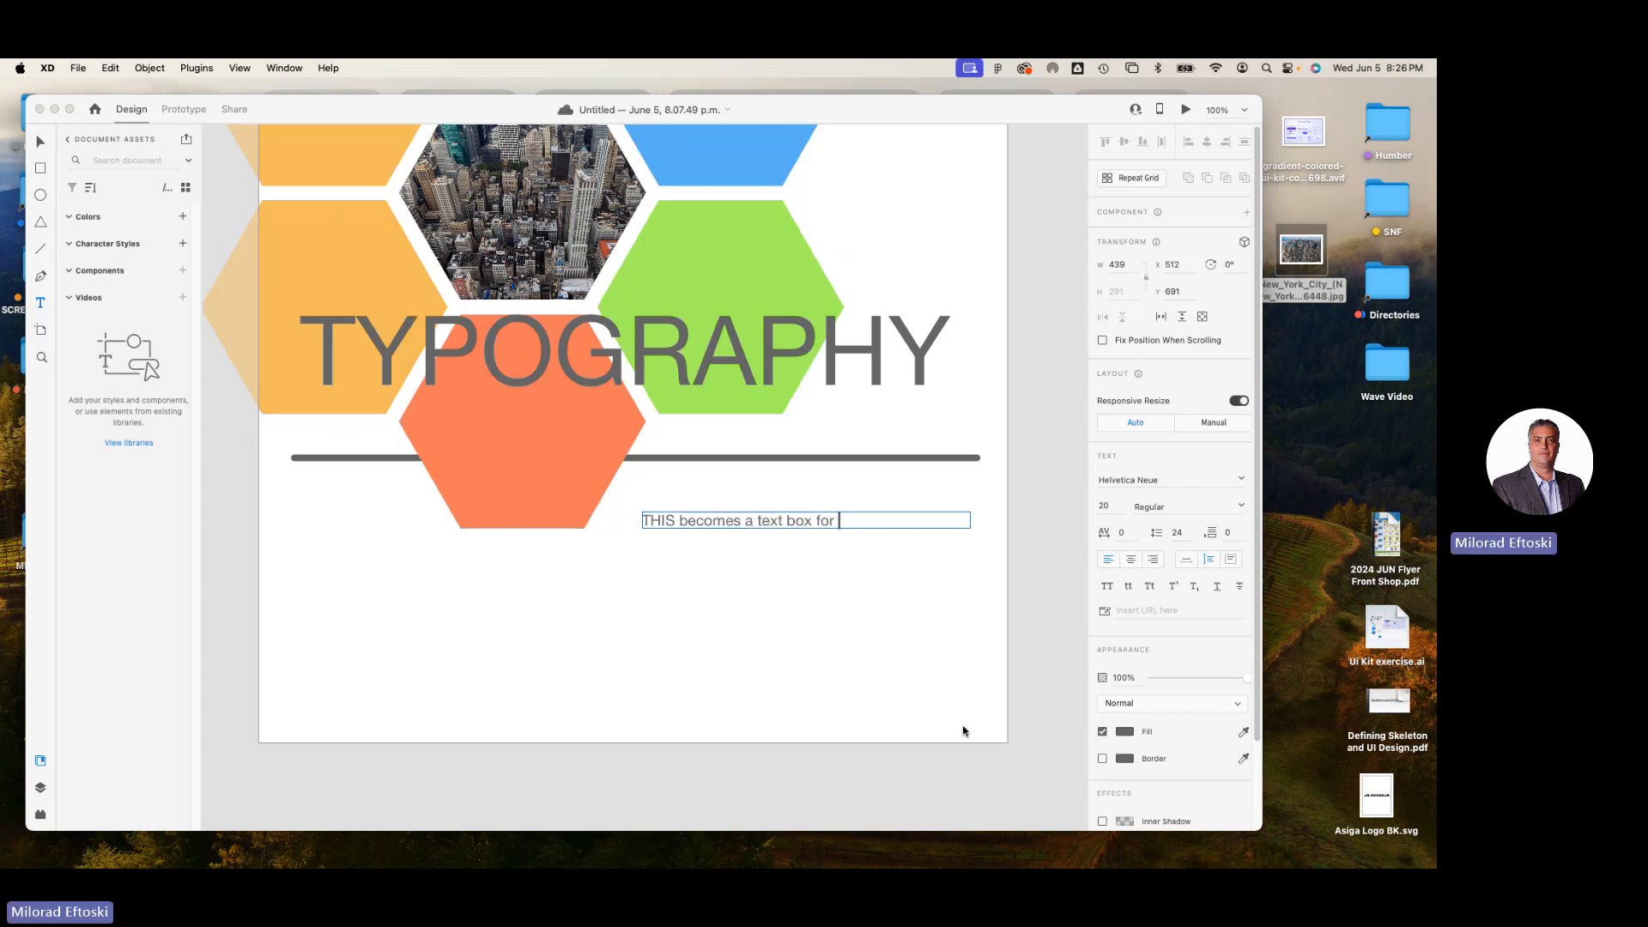
{"action": "type", "text": "me to use"}
{"action": "key", "text": "Return"}
{"action": "type", "text": "Over and "}
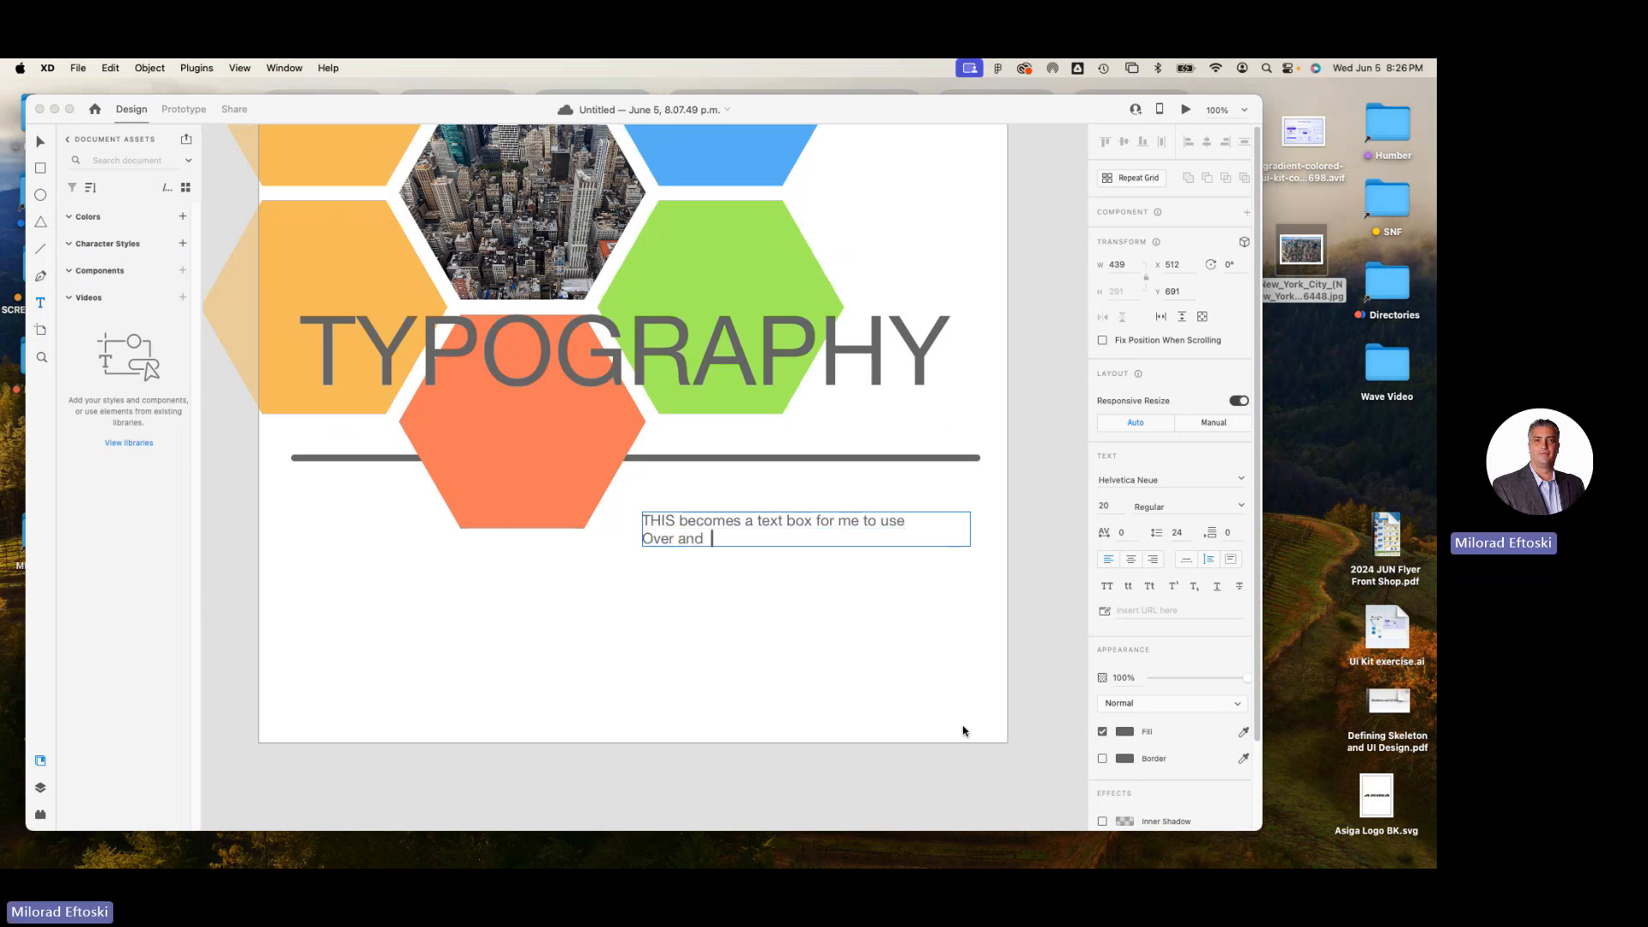
{"action": "type", "text": "over again,"}
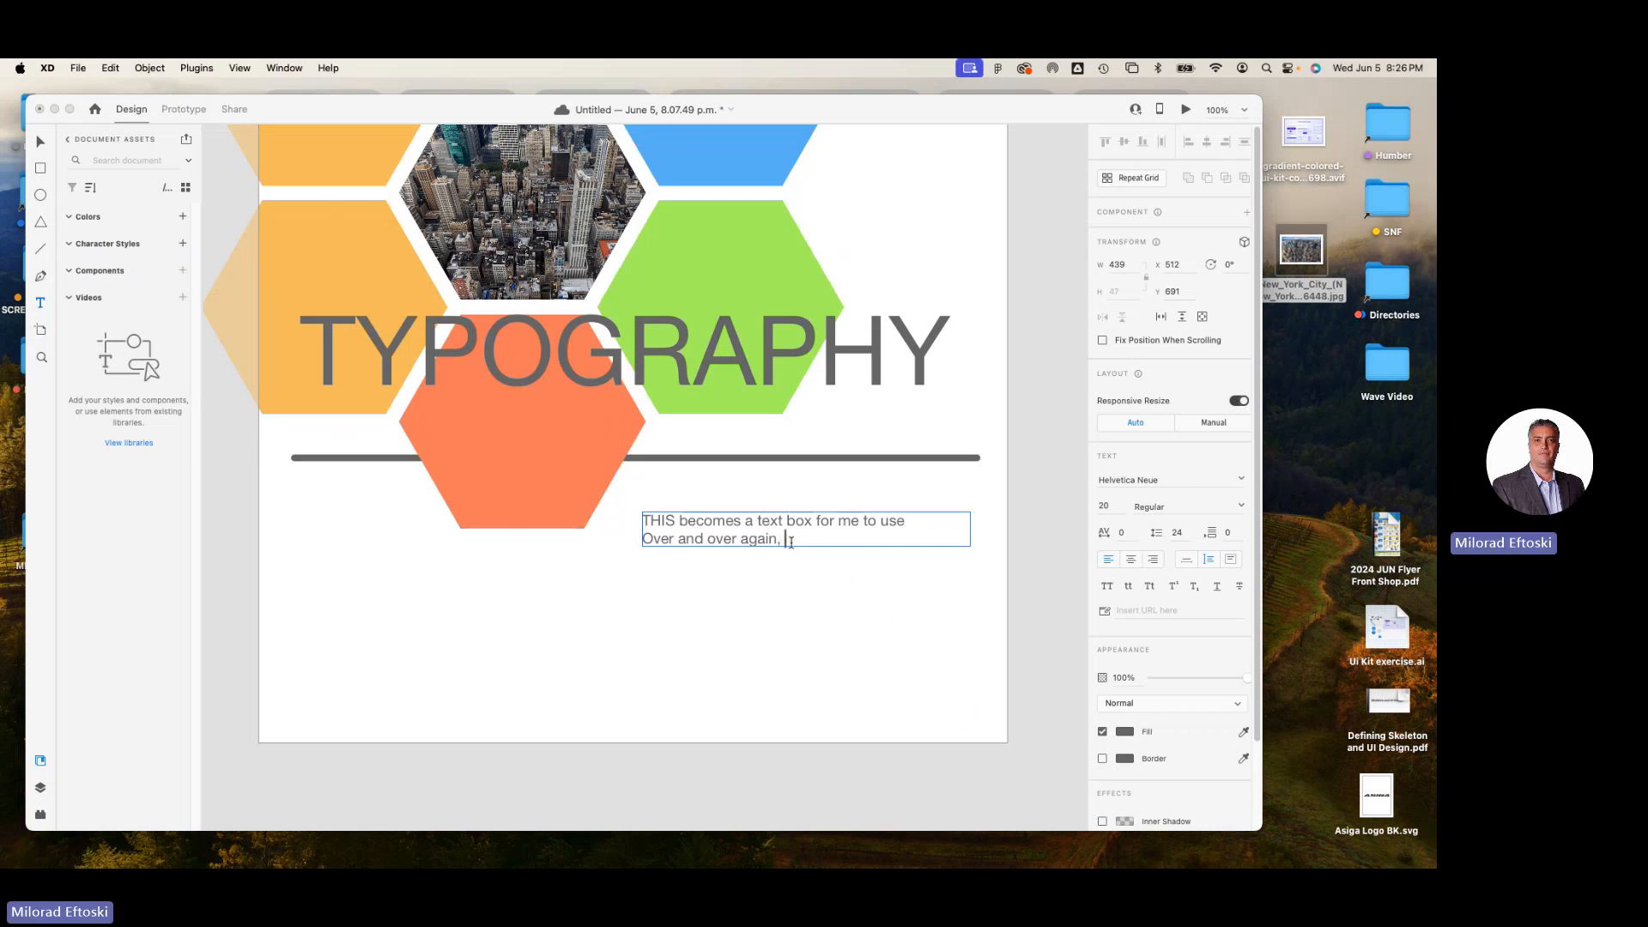
Copy the text box's whole text and paste it five times after the original to fill out the paragraph.
{"action": "left_click_drag", "start_coordinate": [787, 539], "coordinate": [613, 512]}
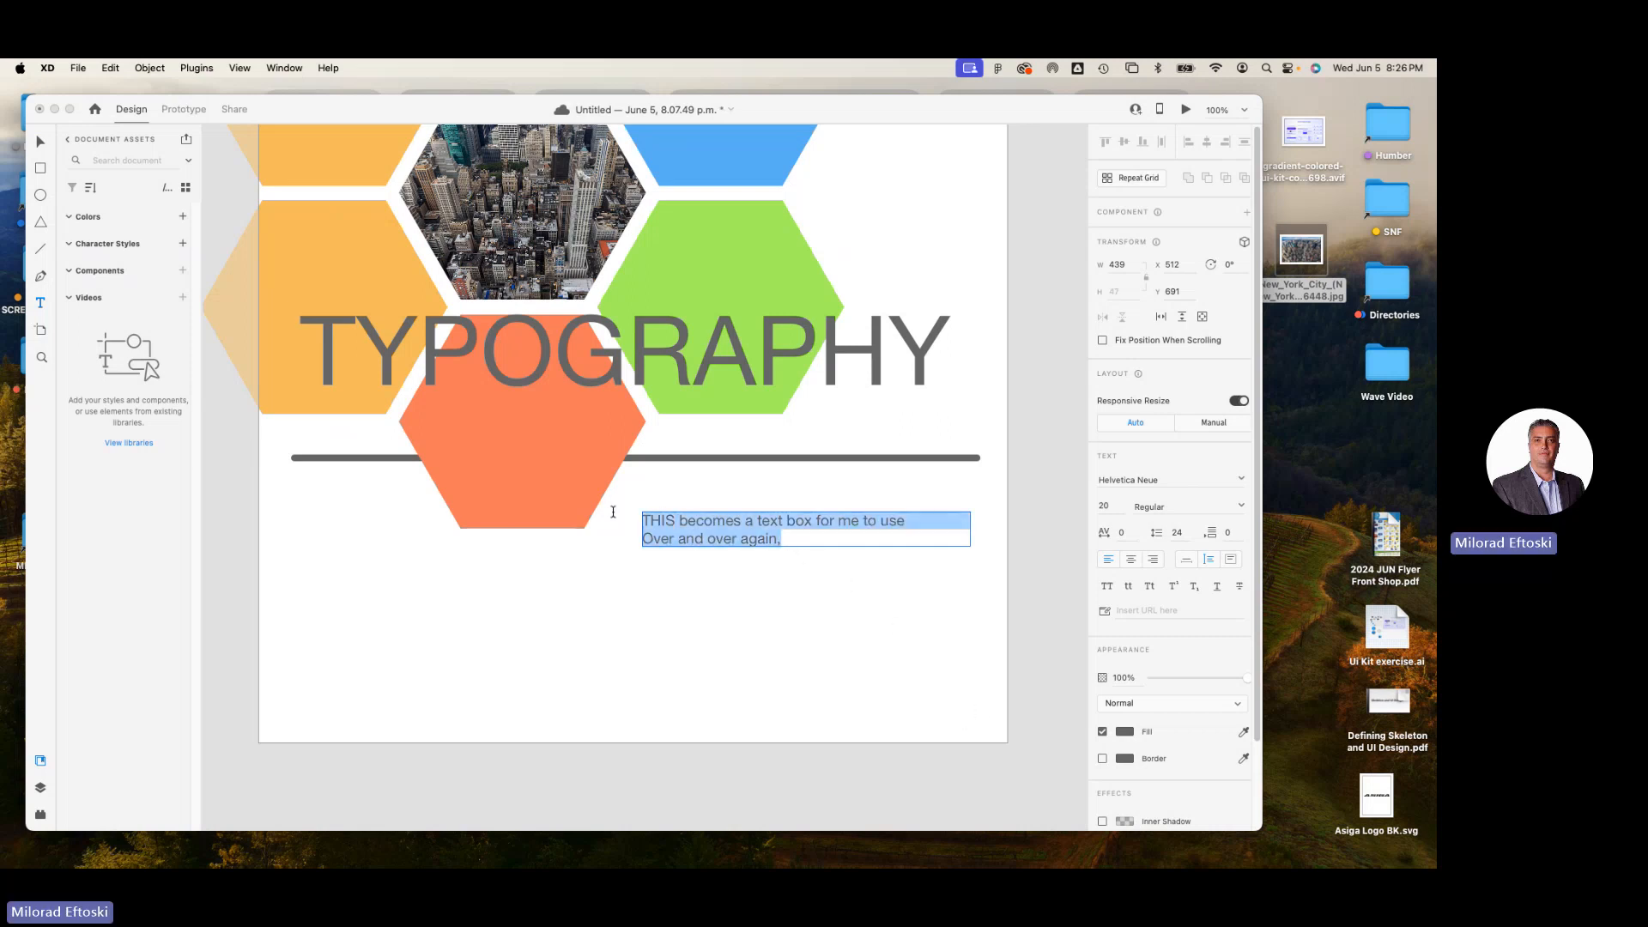
{"action": "left_click", "coordinate": [823, 544]}
{"action": "key", "text": "super+v"}
{"action": "key", "text": "super+v"}
{"action": "key", "text": "super+v"}
{"action": "key", "text": "super+v"}
{"action": "key", "text": "super+v"}
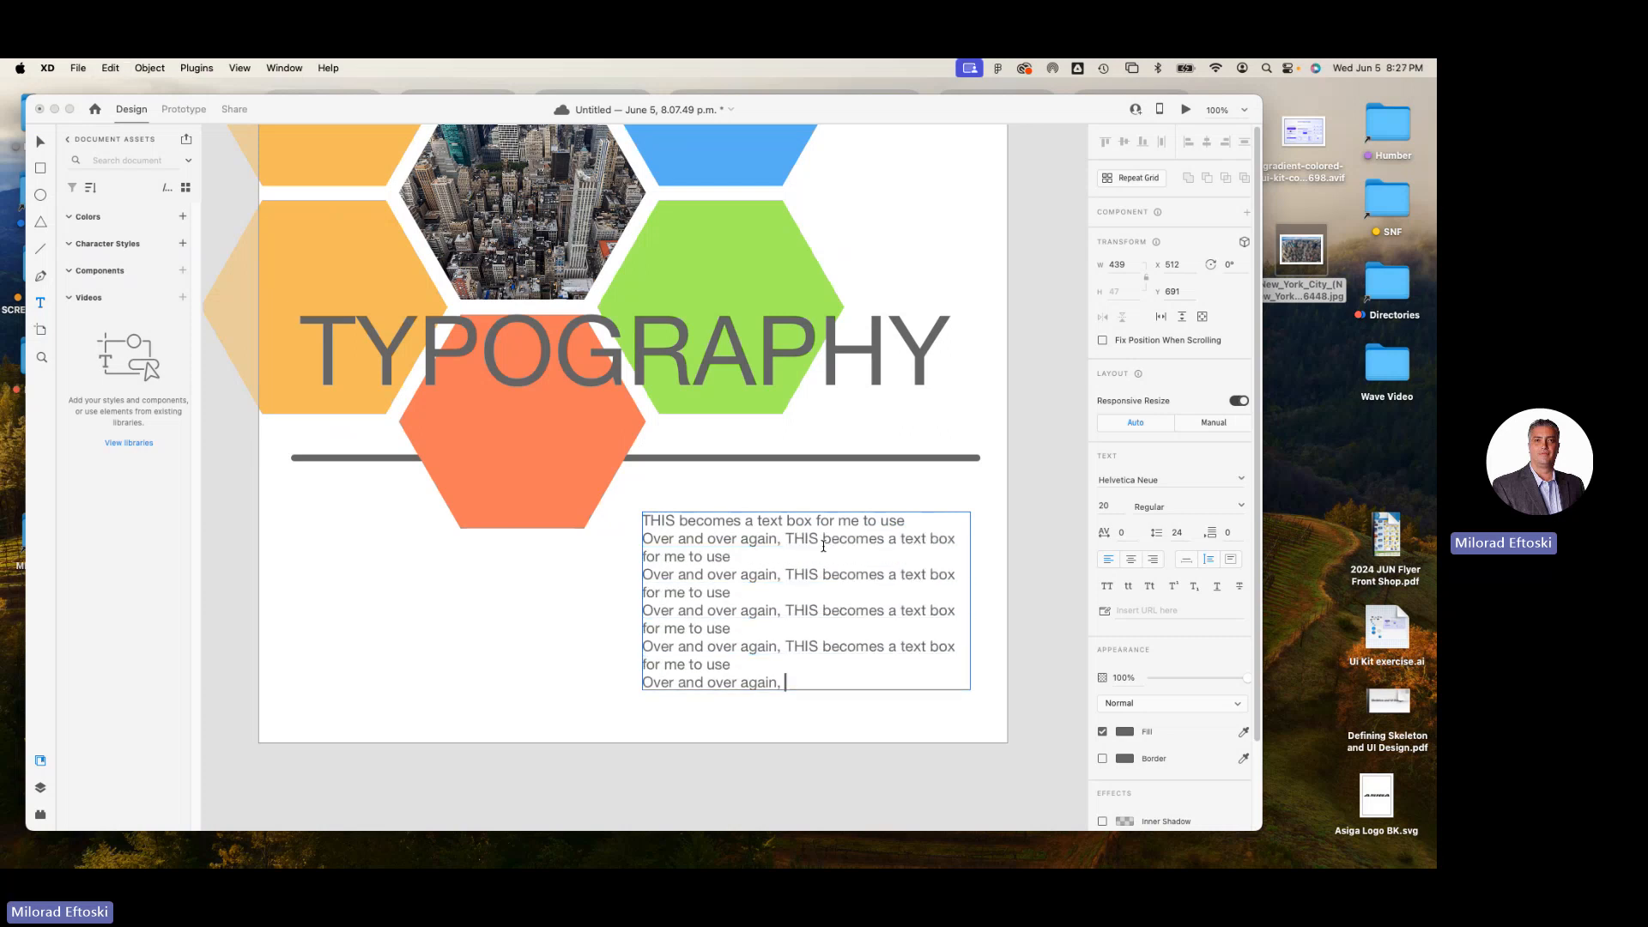
Remove the line breaks before the second and third "Over and over again" in the paragraph and leave text editing.
{"action": "left_click", "coordinate": [644, 575]}
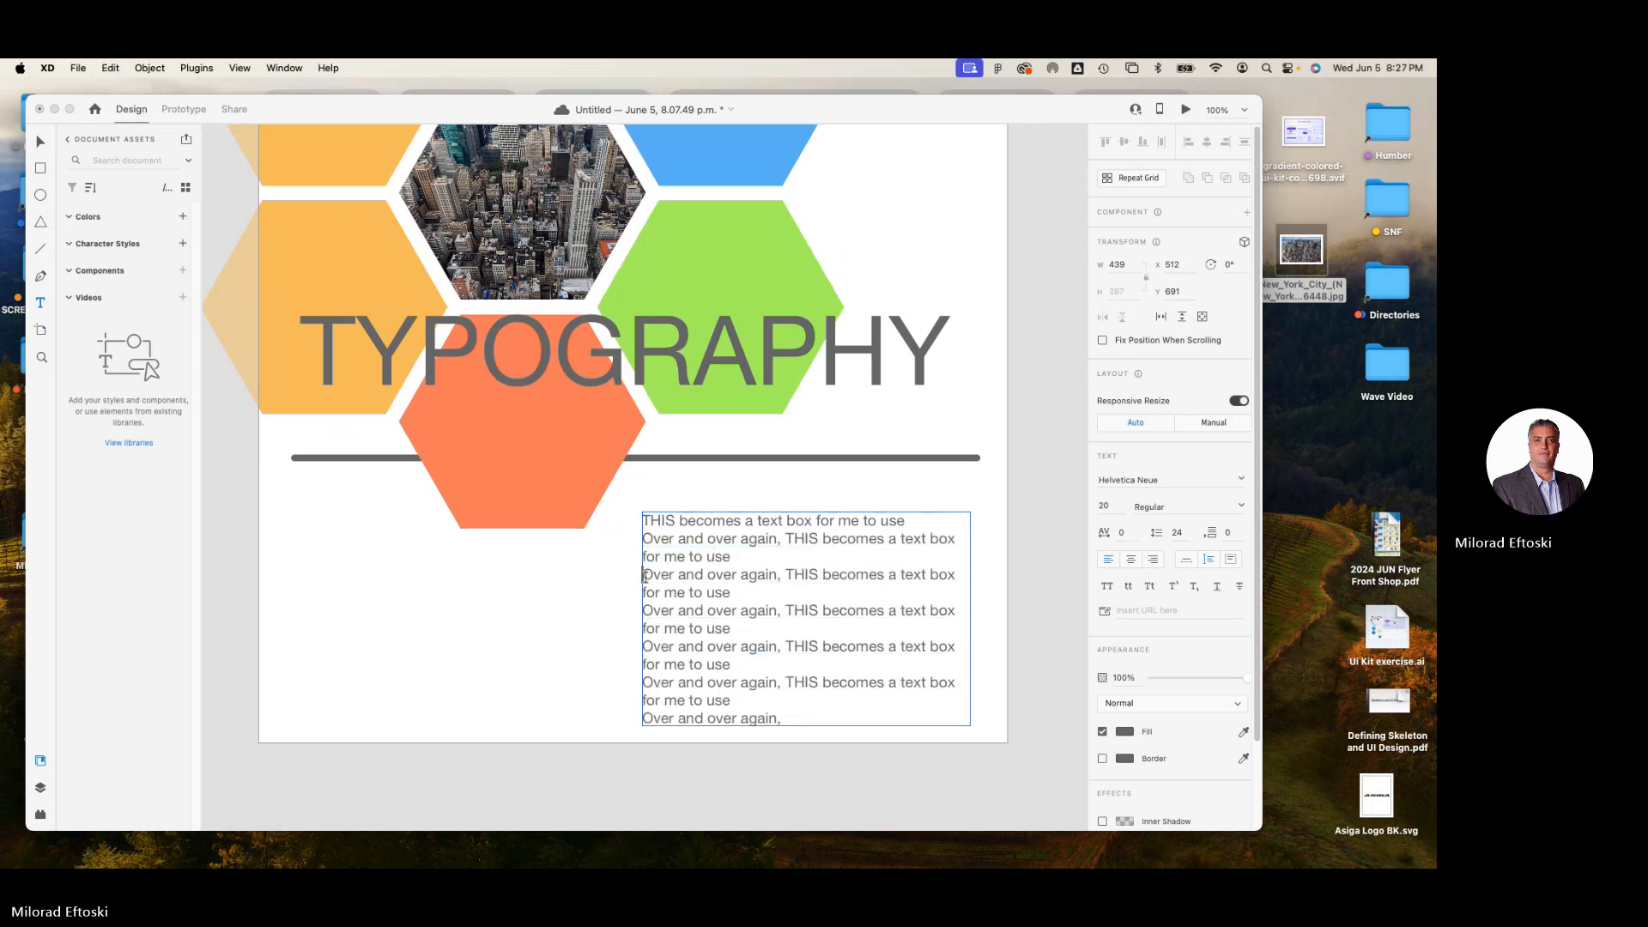
{"action": "key", "text": "BackSpace"}
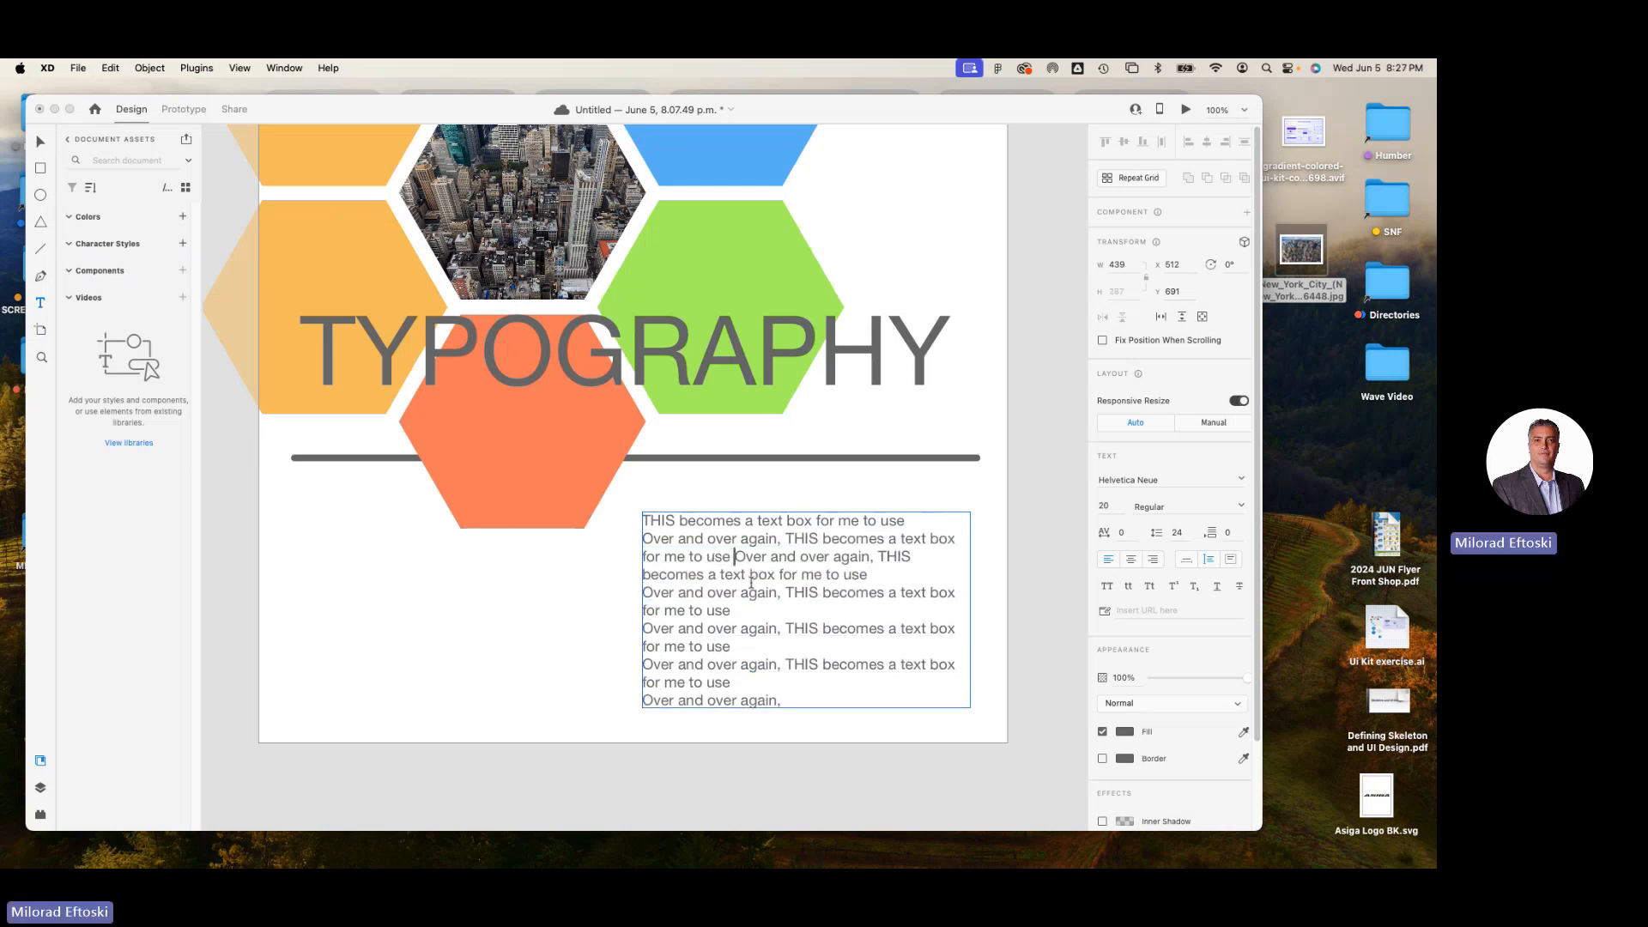
{"action": "left_click", "coordinate": [644, 592]}
{"action": "key", "text": "BackSpace"}
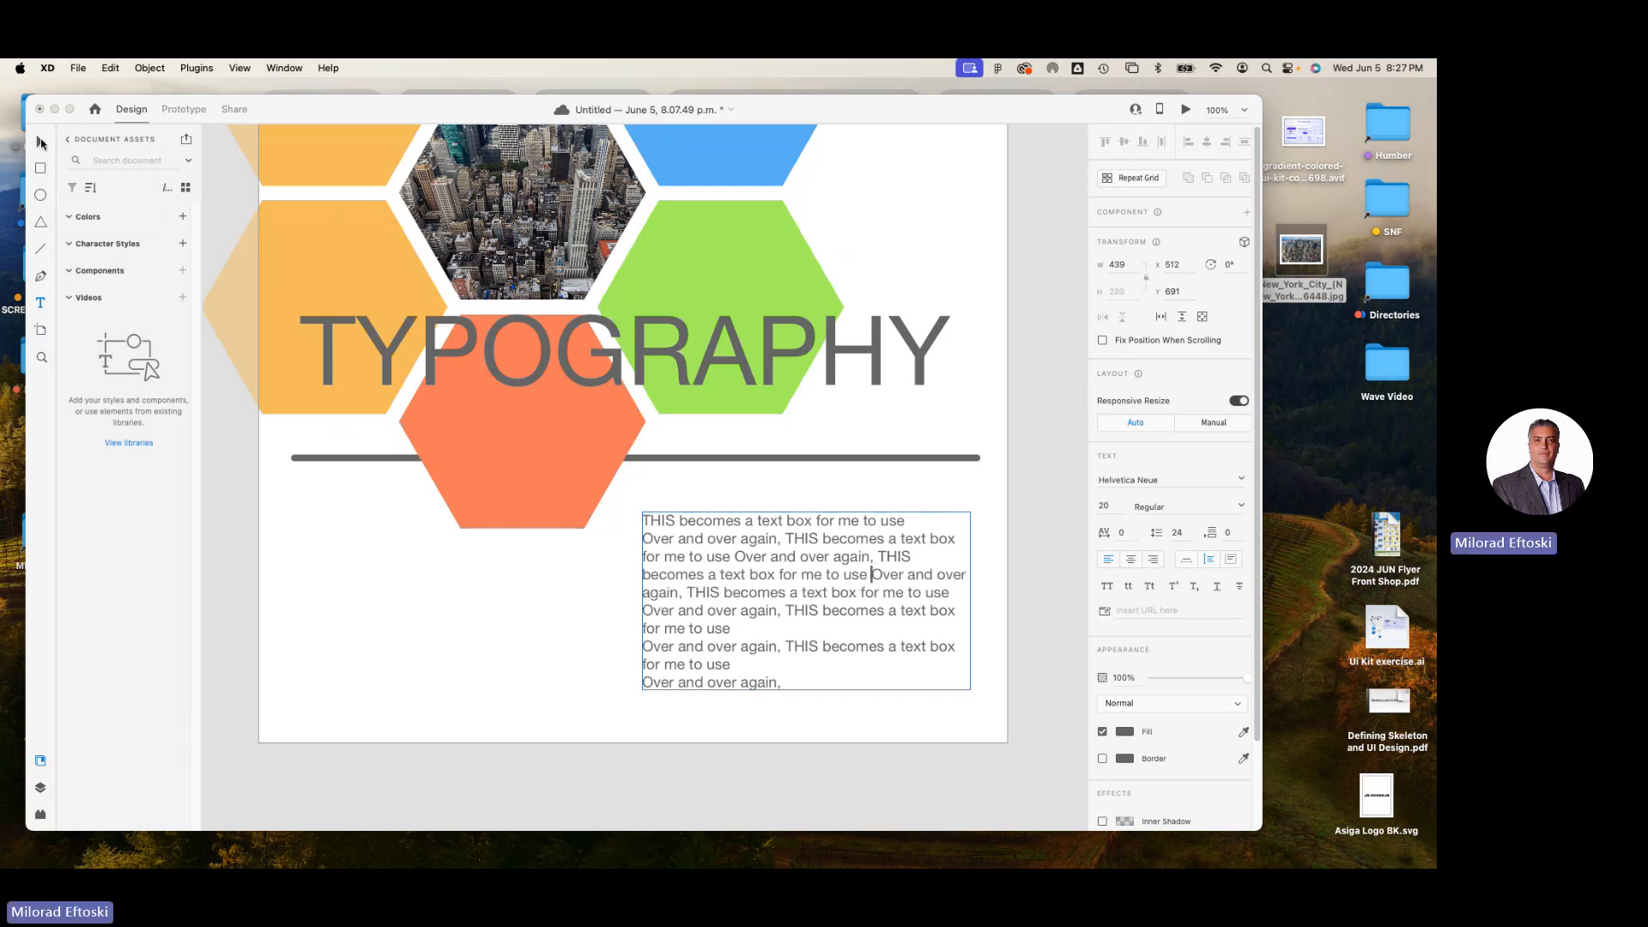
{"action": "key", "text": "Escape"}
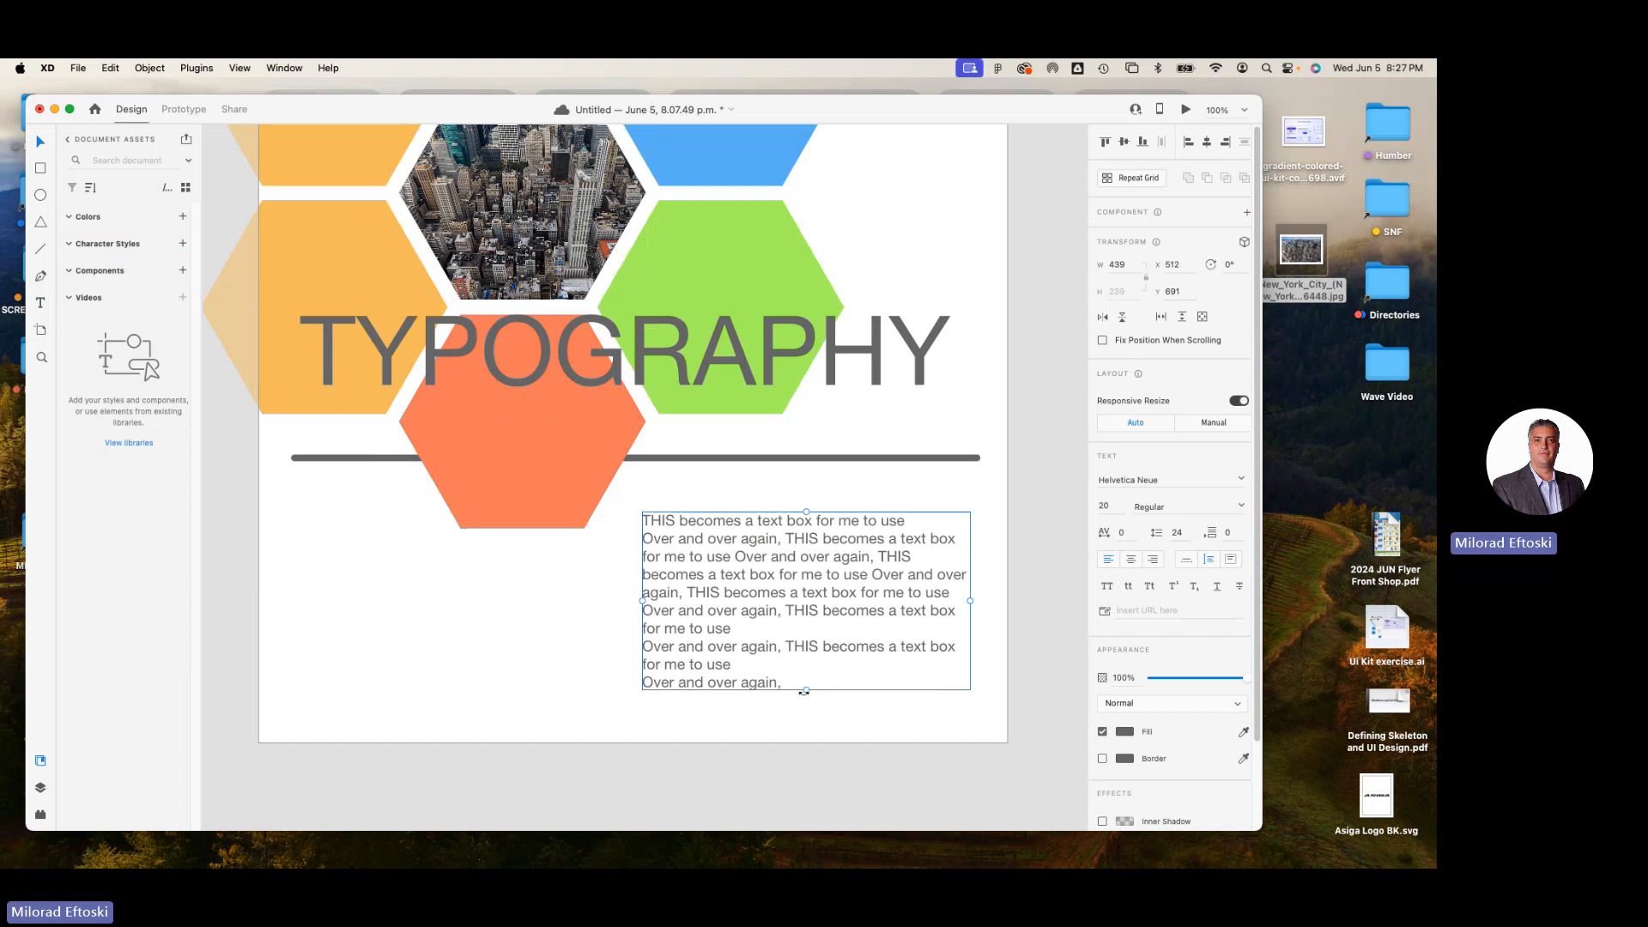
Stretch the text box to about 309 high, try a width of about 314, widen it to about 436, and reposition it below the line.
{"action": "left_click_drag", "start_coordinate": [807, 691], "coordinate": [839, 723]}
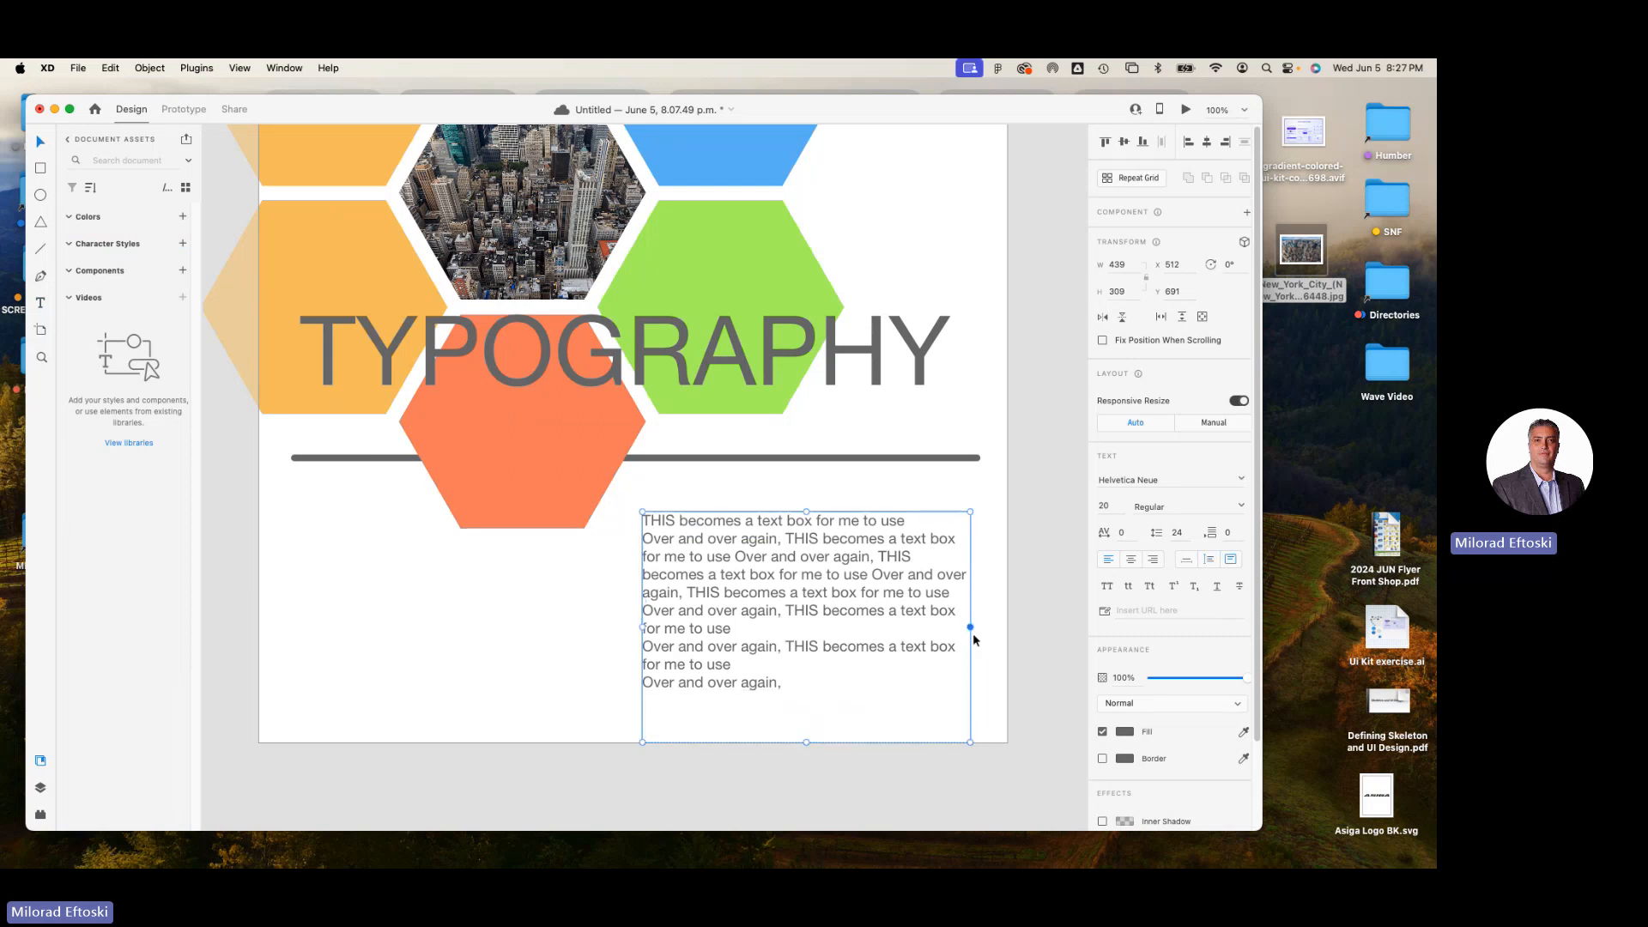
{"action": "left_click_drag", "start_coordinate": [971, 628], "coordinate": [809, 603]}
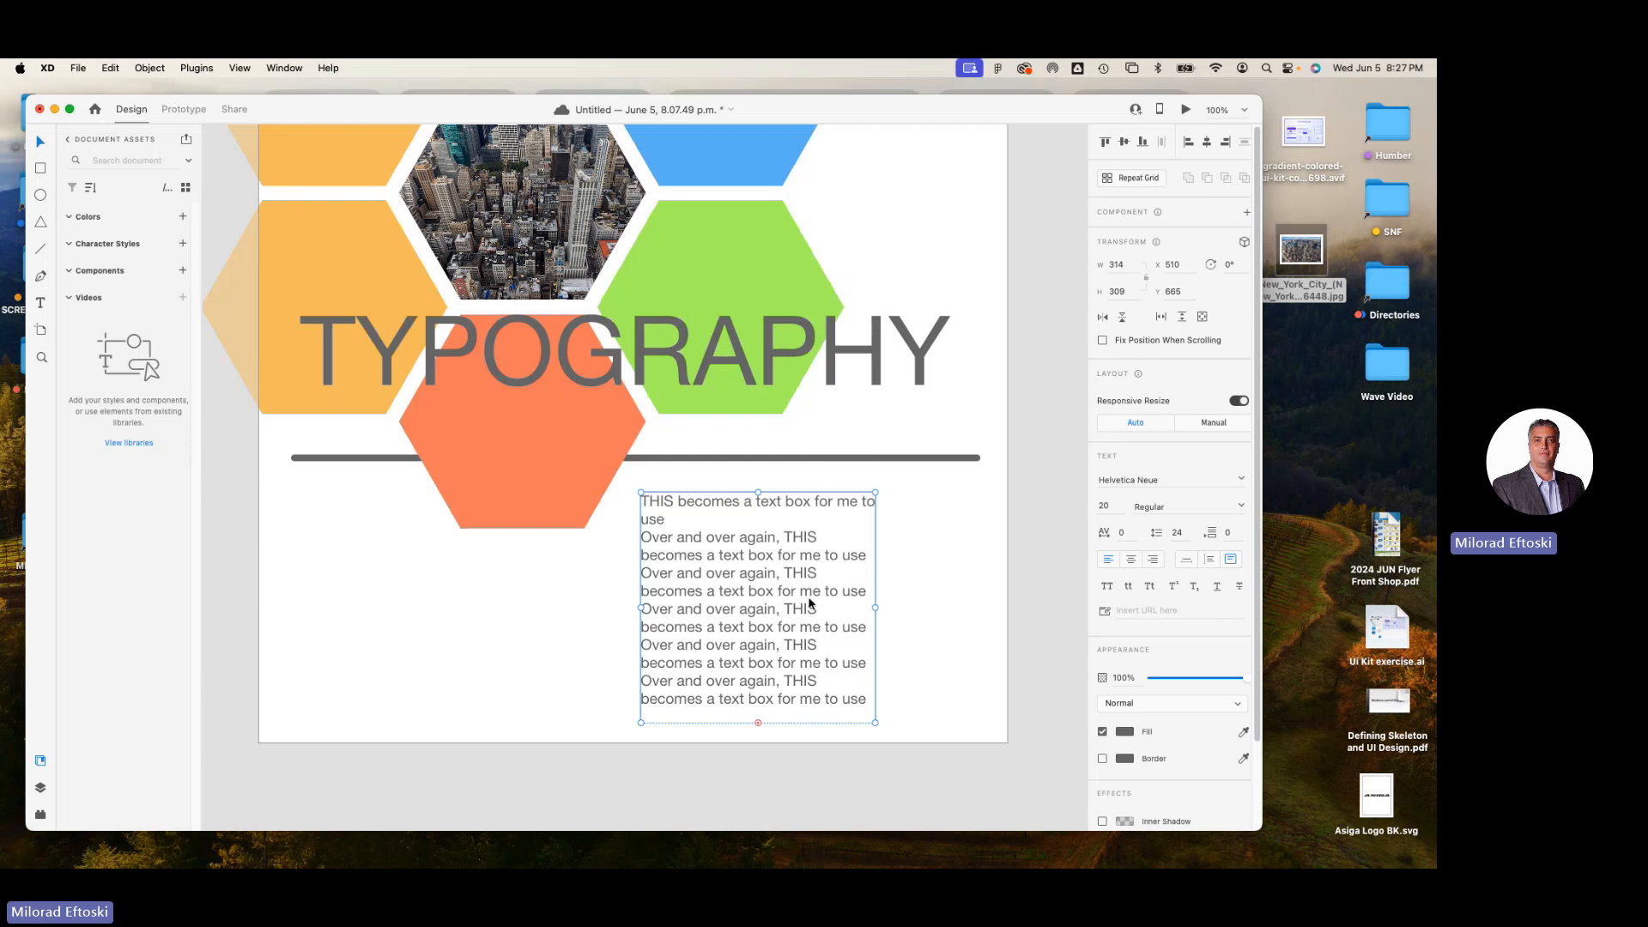
{"action": "left_click_drag", "start_coordinate": [873, 608], "coordinate": [967, 618]}
{"action": "mouse_move", "coordinate": [838, 629]}
{"action": "left_mouse_down"}
{"action": "mouse_move", "coordinate": [810, 617]}
{"action": "mouse_move", "coordinate": [839, 633]}
{"action": "left_mouse_up"}
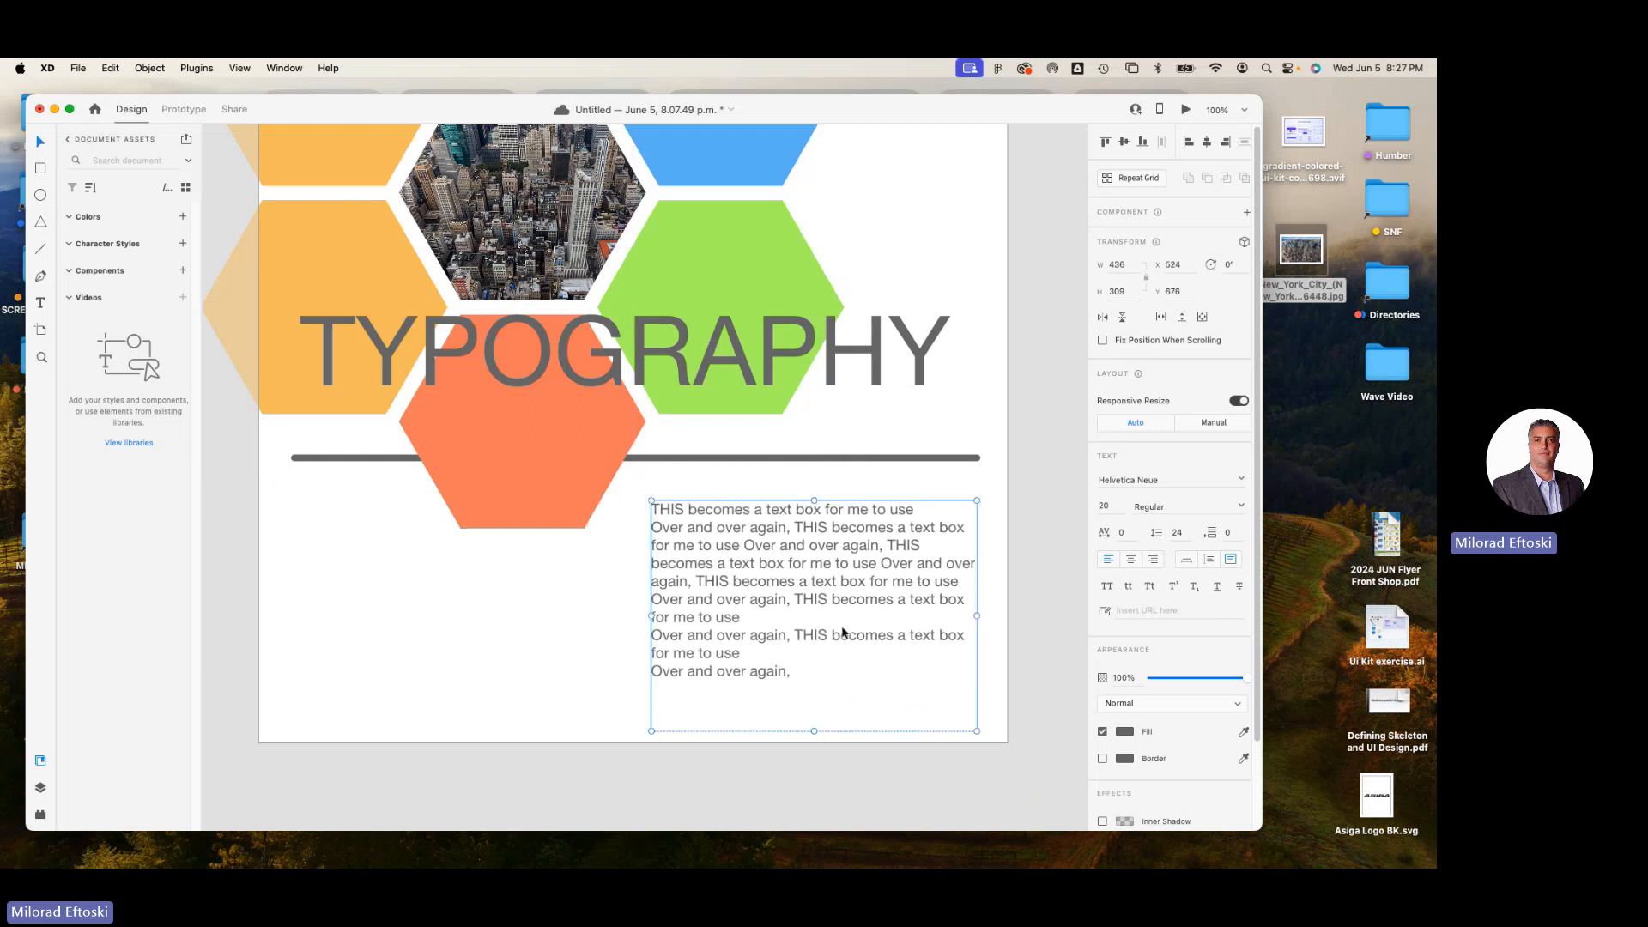
Replace the line break before the paragraph's second-to-last "Over and over again" with a space and leave text editing.
{"action": "double_click", "coordinate": [734, 652]}
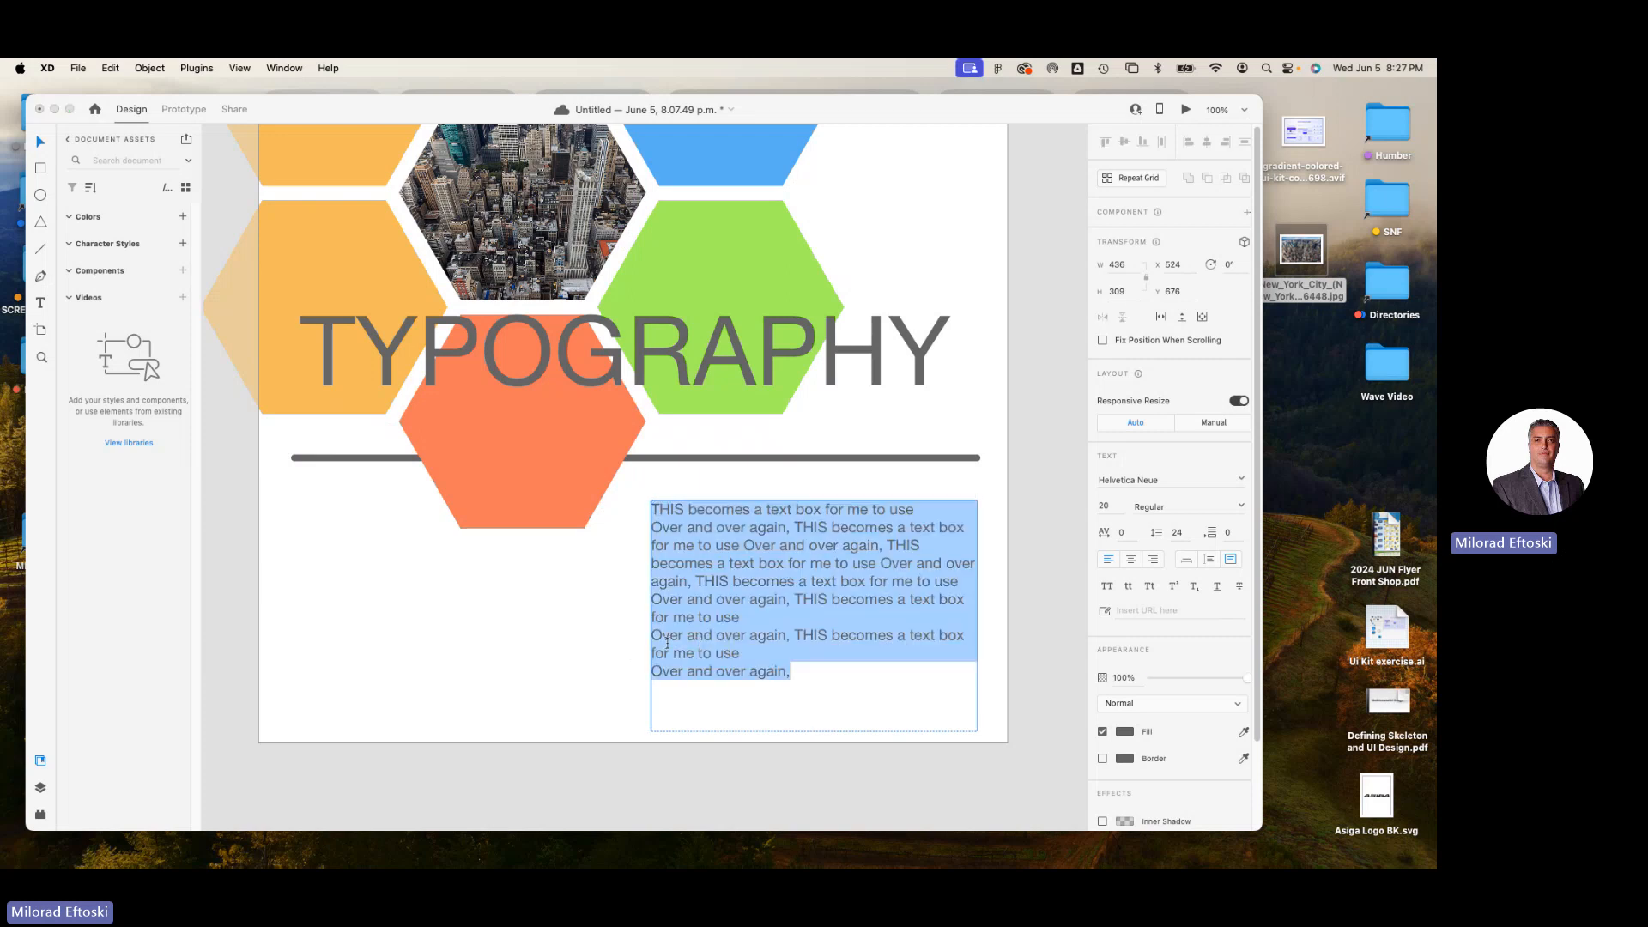
{"action": "left_click", "coordinate": [655, 637]}
{"action": "key", "text": "BackSpace"}
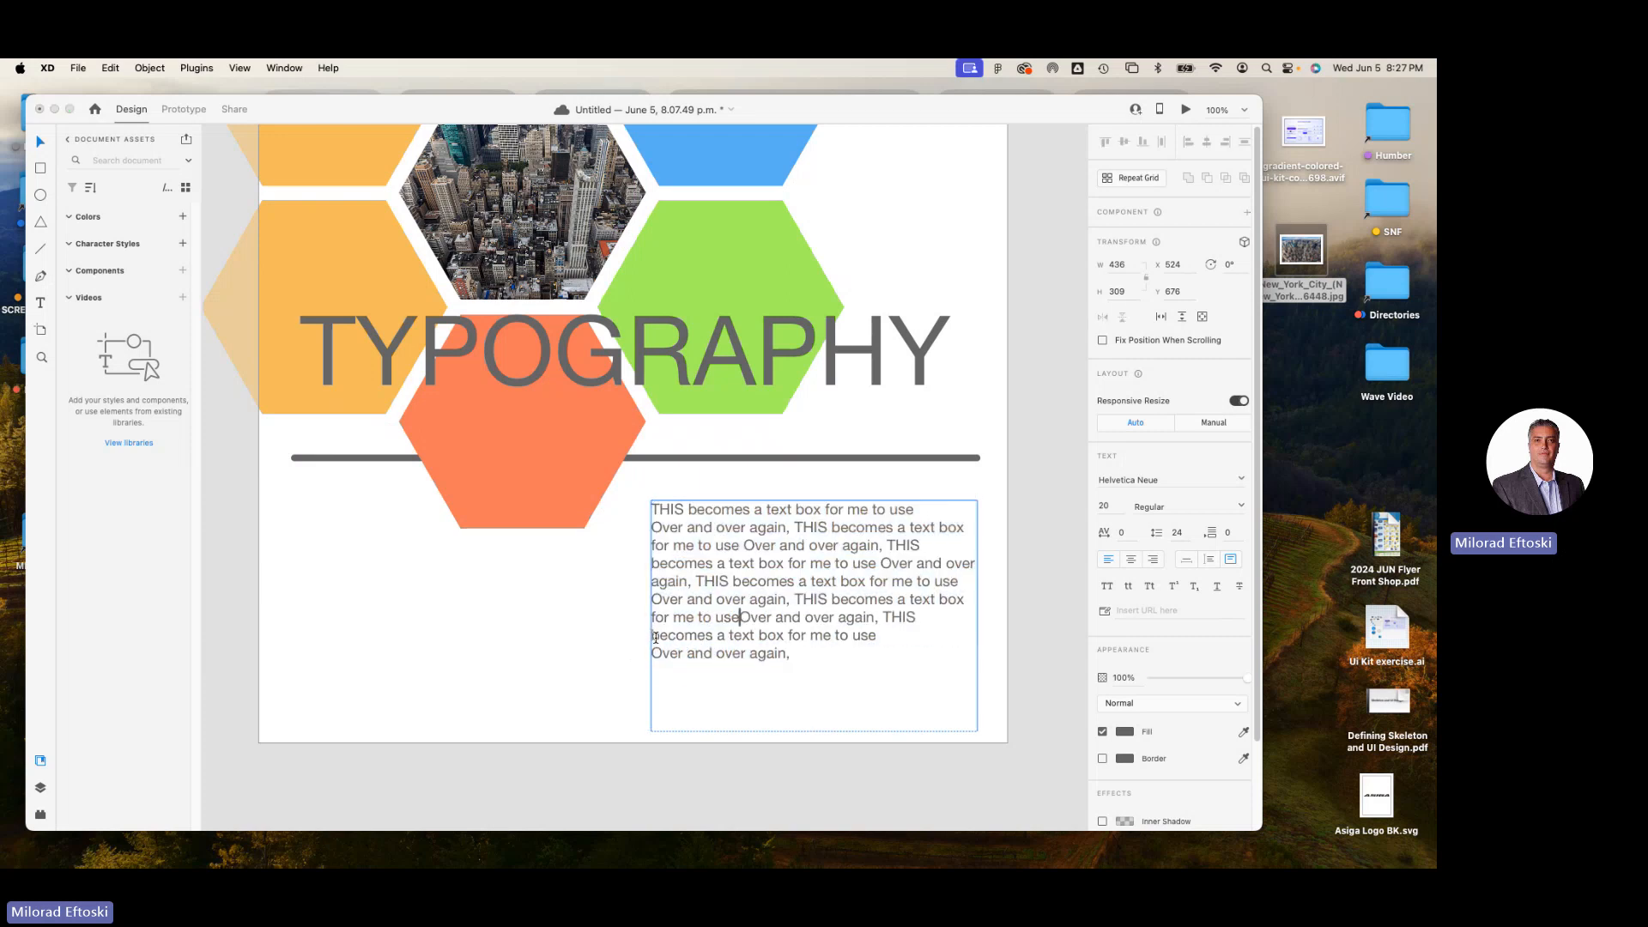
{"action": "left_click", "coordinate": [654, 654]}
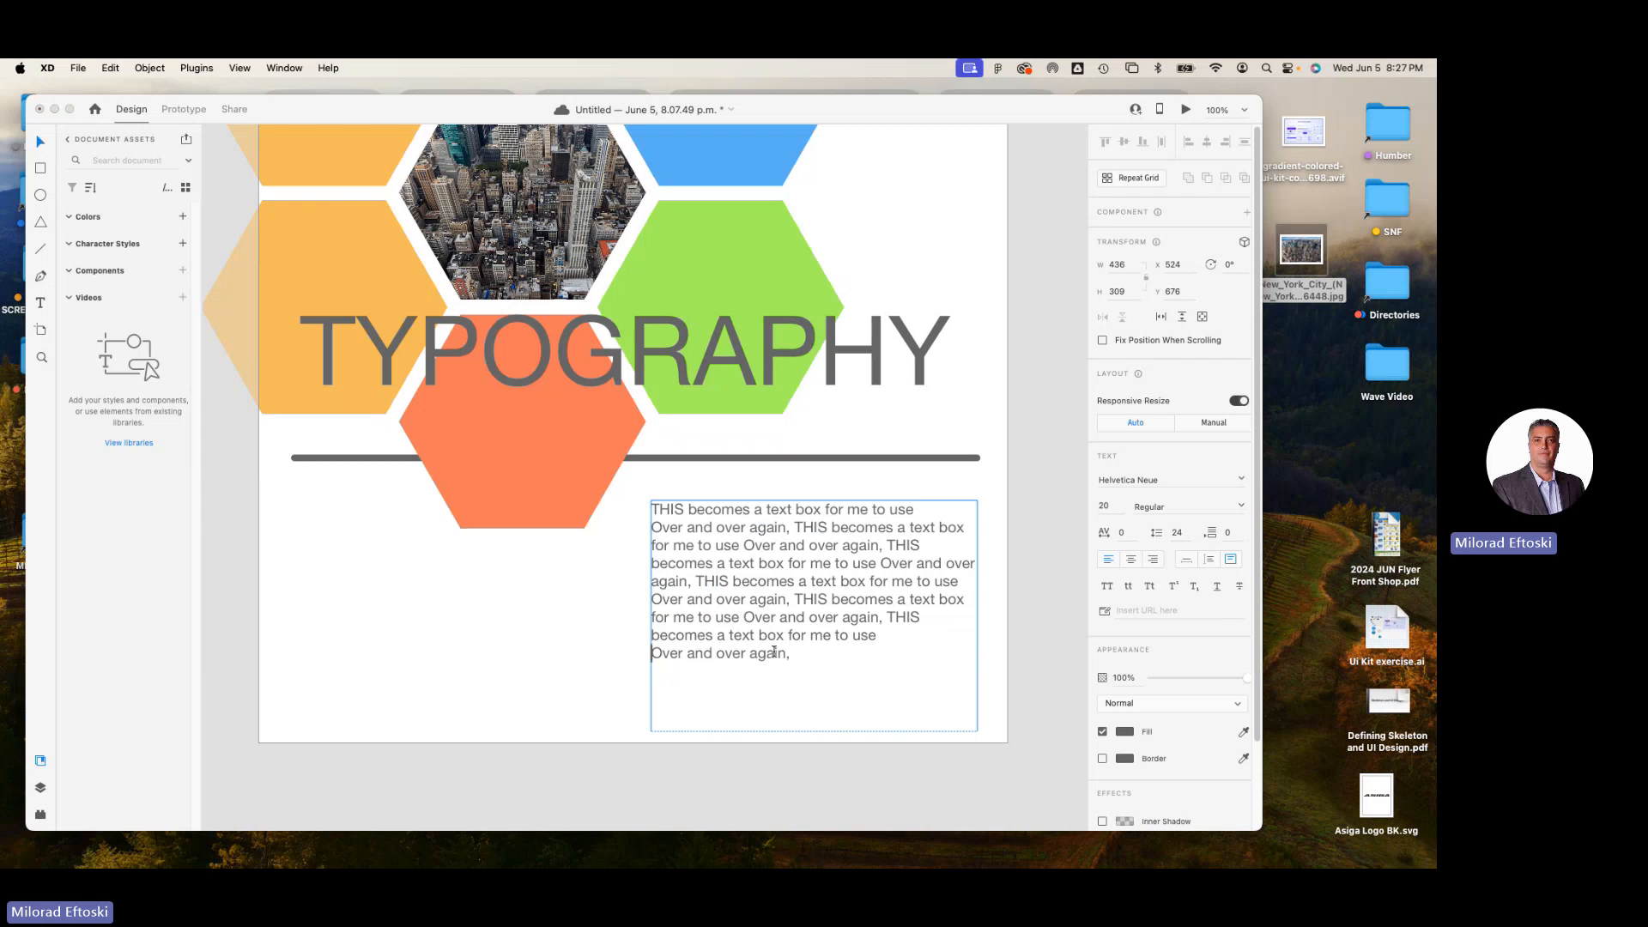
{"action": "left_click", "coordinate": [43, 144]}
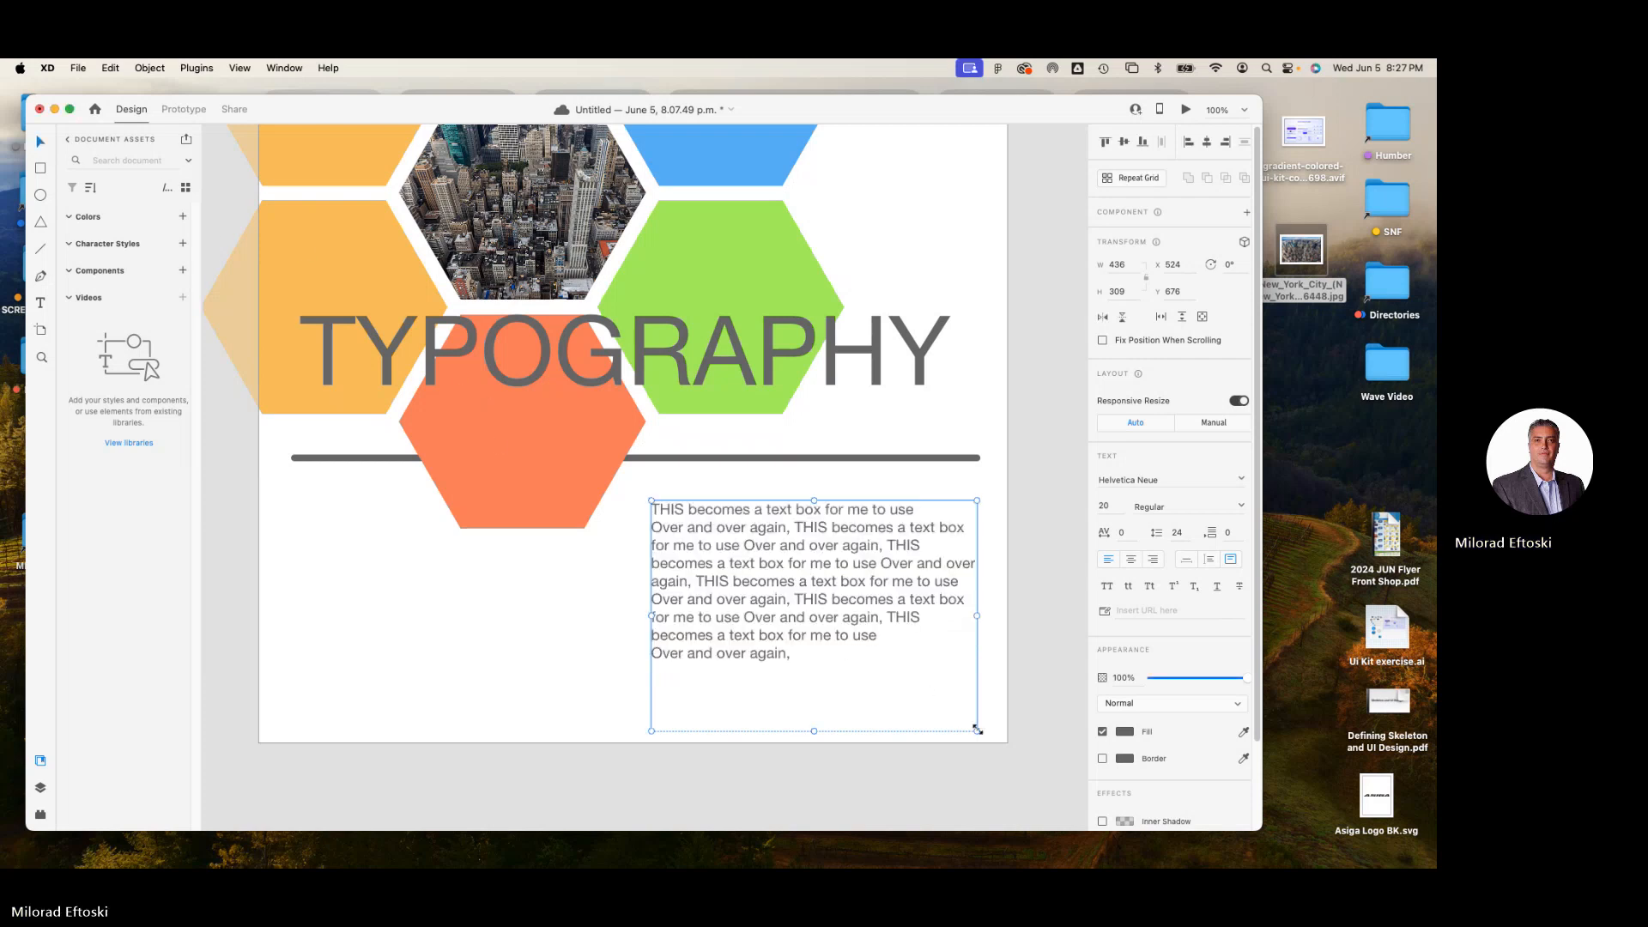
Enlarge the text box to about 459 by 348 and remove the line breaks before the paragraph's first and middle "Over and over again".
{"action": "left_click_drag", "start_coordinate": [1000, 735], "coordinate": [934, 760]}
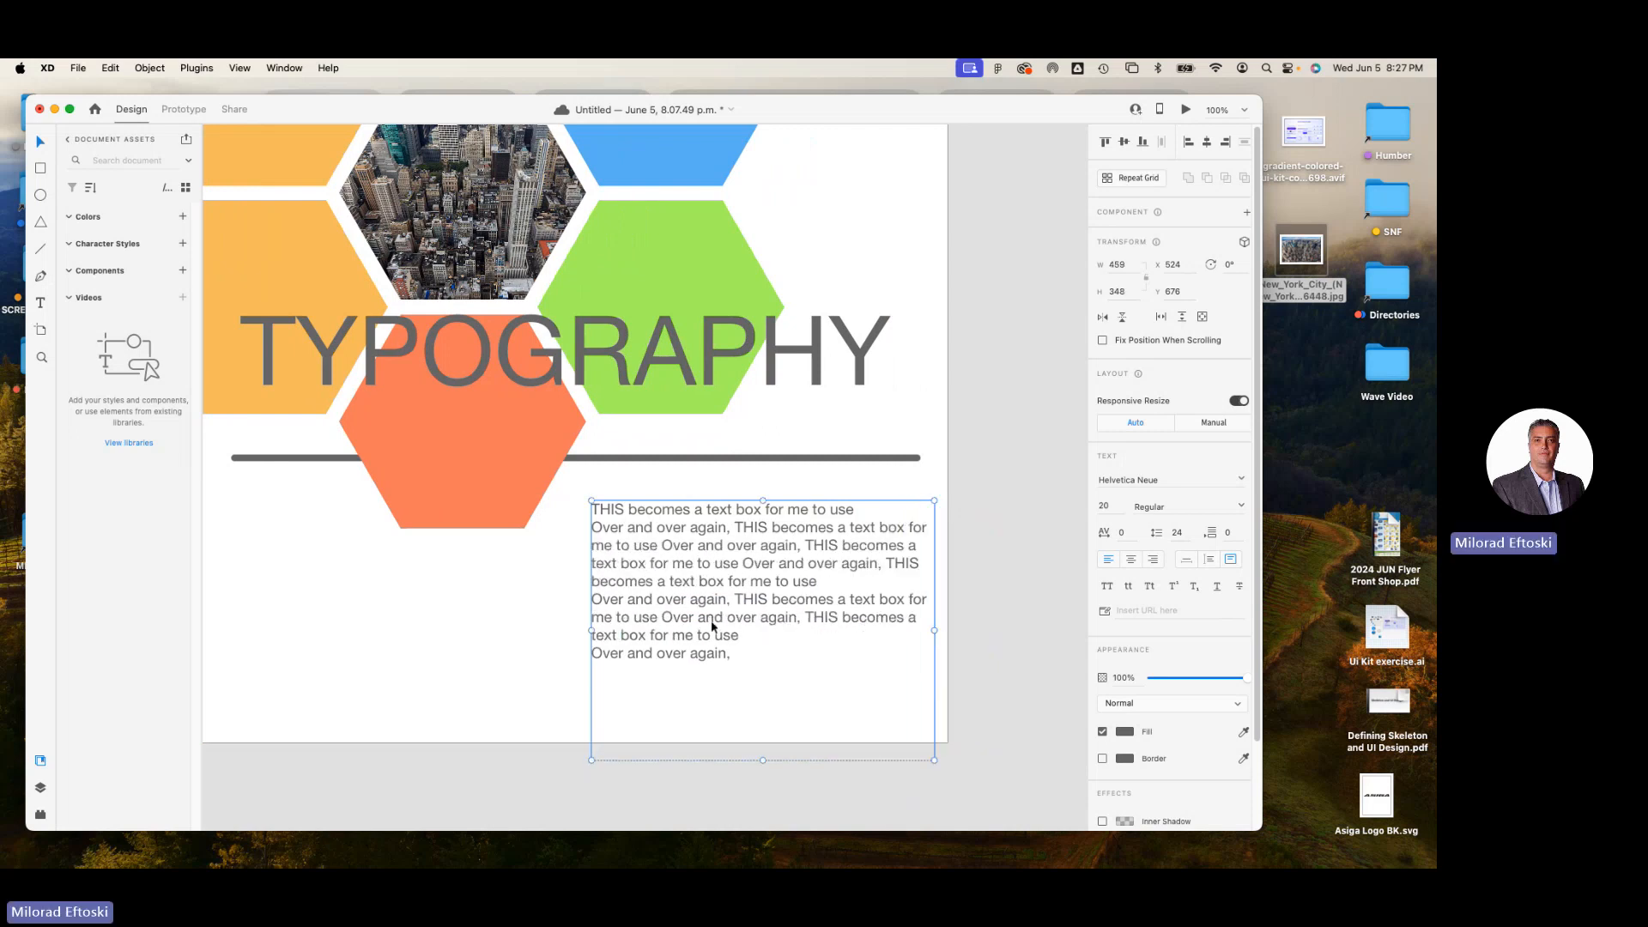
{"action": "double_click", "coordinate": [654, 612]}
{"action": "left_click", "coordinate": [593, 601]}
{"action": "key", "text": "BackSpace"}
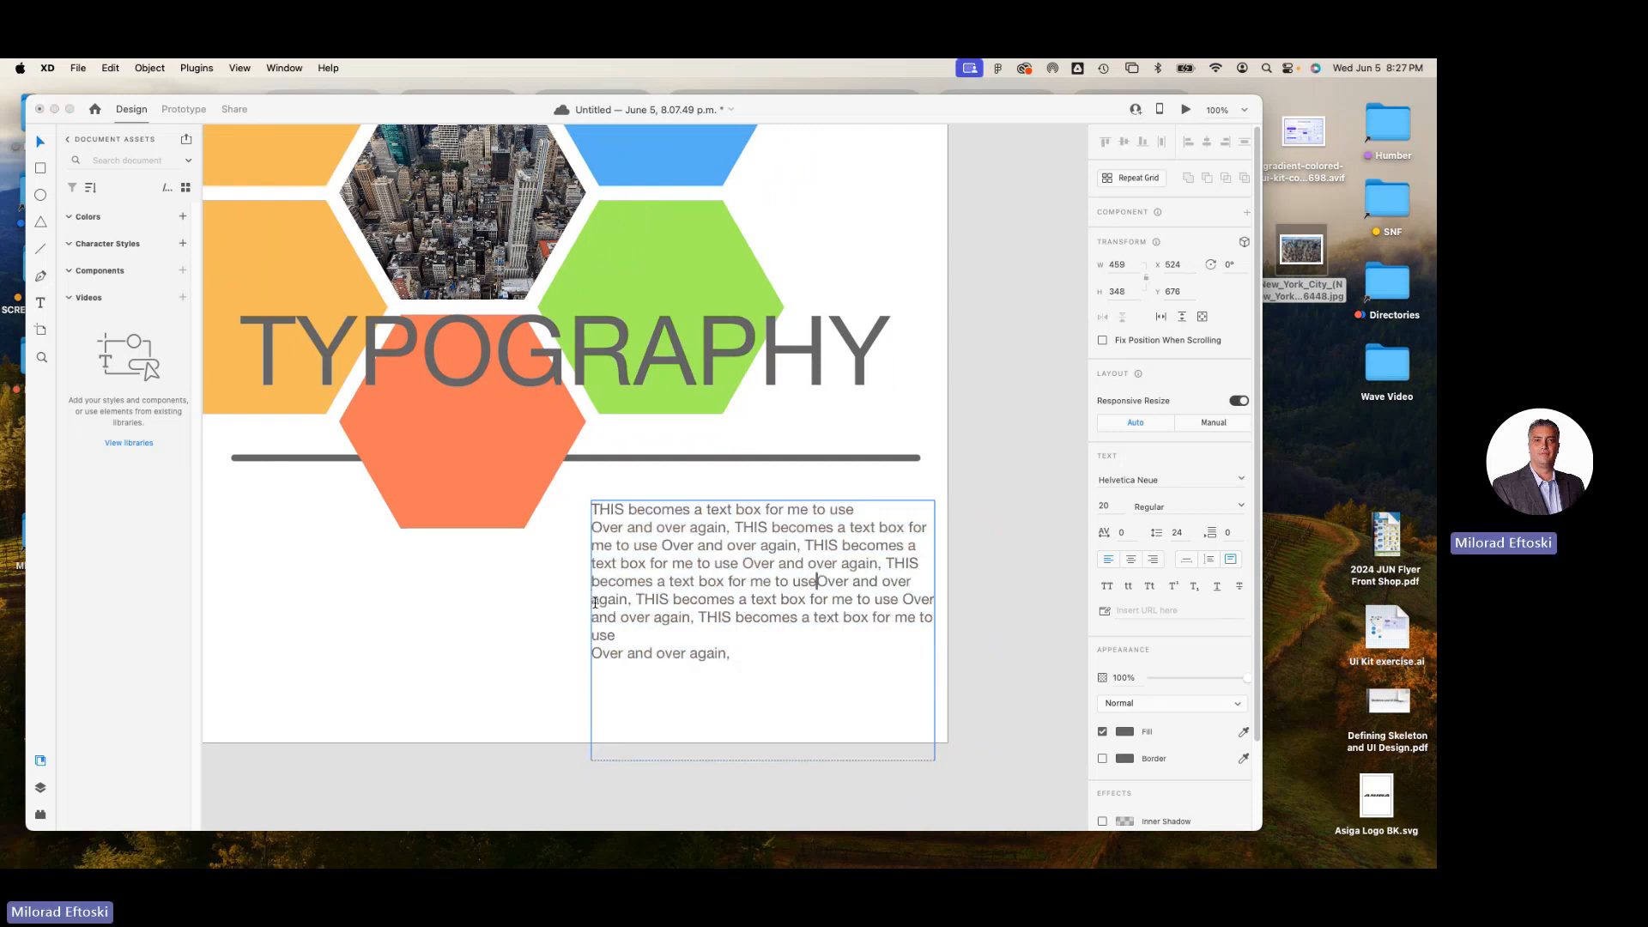
{"action": "left_click", "coordinate": [593, 527]}
{"action": "key", "text": "BackSpace"}
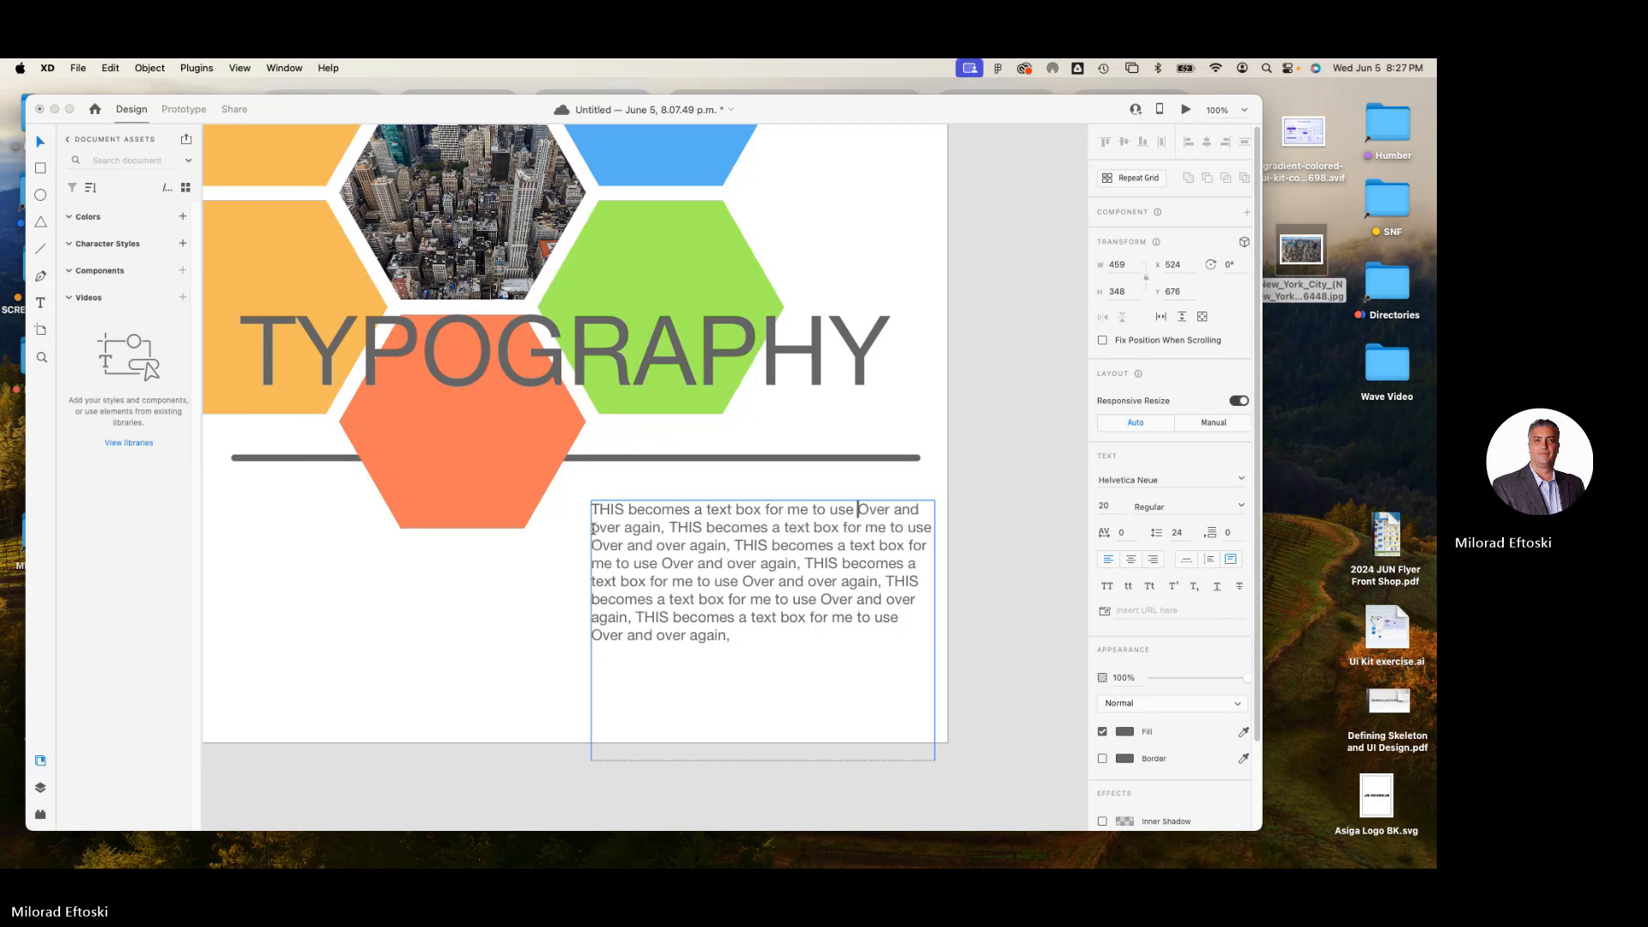
{"action": "left_click", "coordinate": [39, 142]}
Resize the text box to about 395 by 352 and remove the line break before the paragraph's last "Over and over again".
{"action": "left_click_drag", "start_coordinate": [936, 760], "coordinate": [886, 762]}
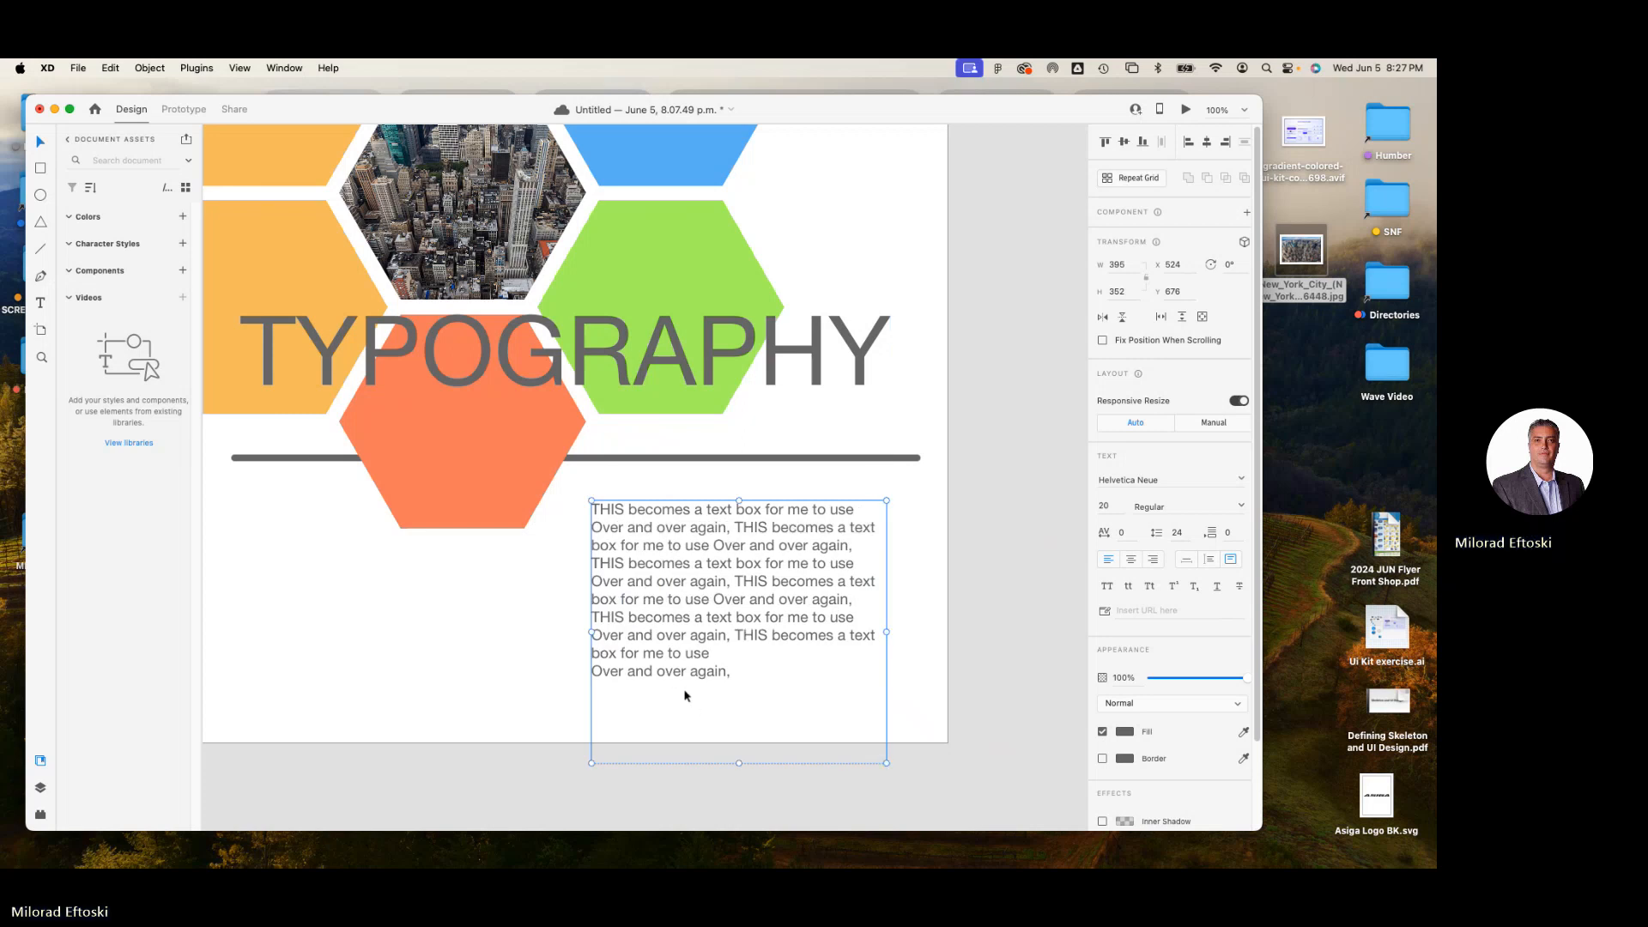
{"action": "double_click", "coordinate": [595, 674]}
{"action": "left_click", "coordinate": [594, 675]}
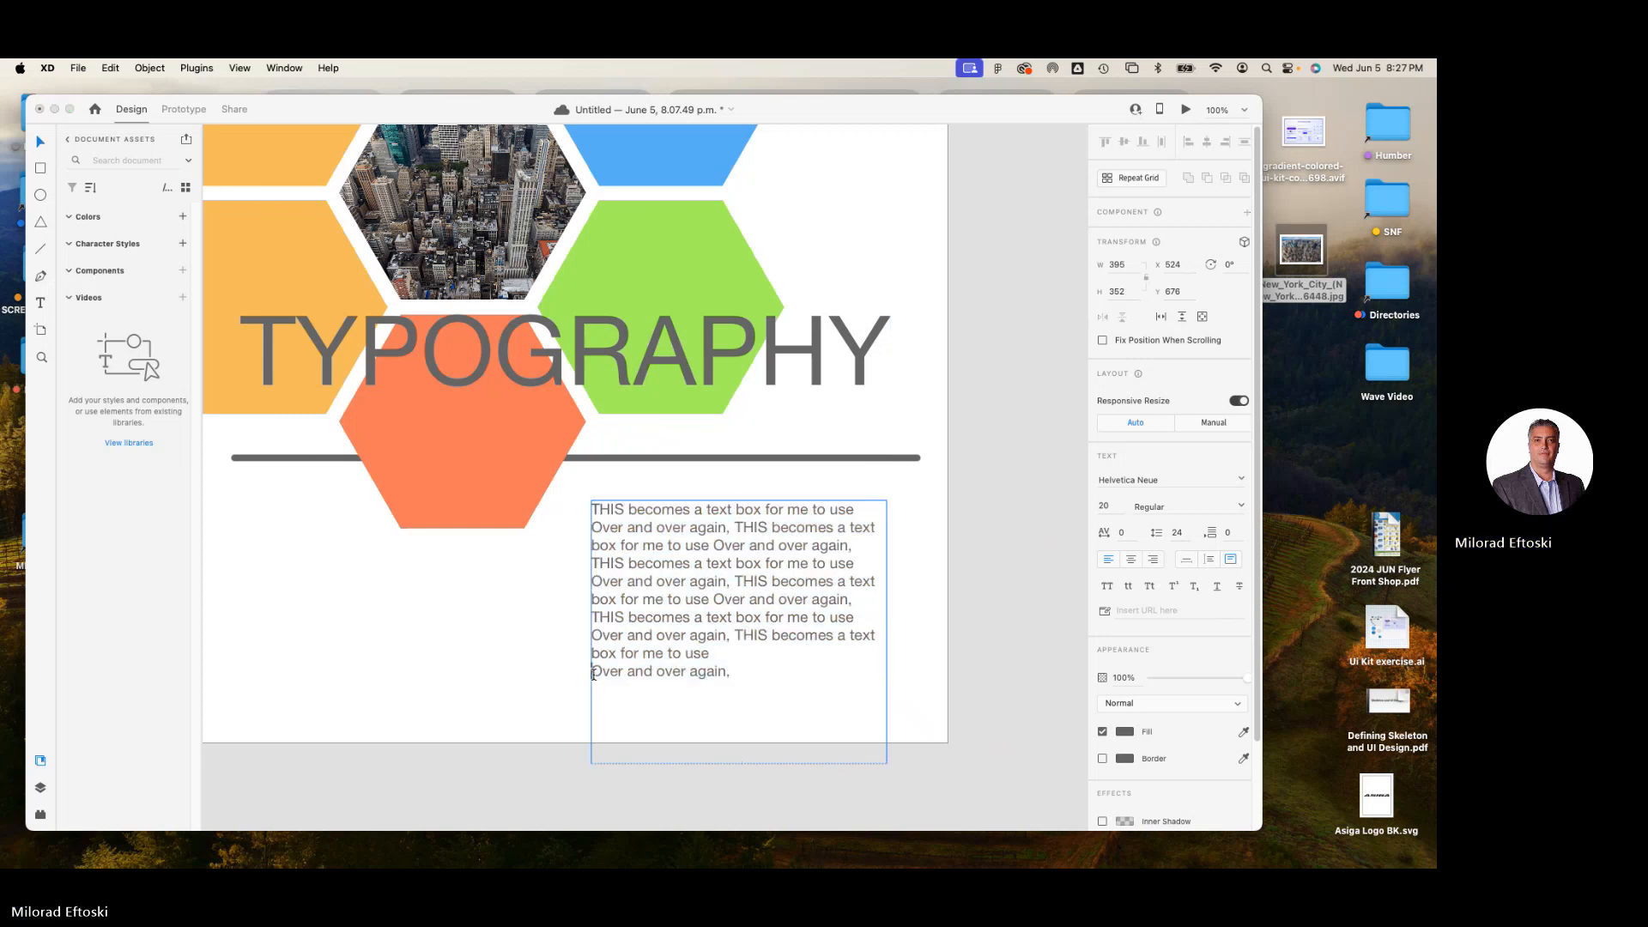
{"action": "key", "text": "BackSpace"}
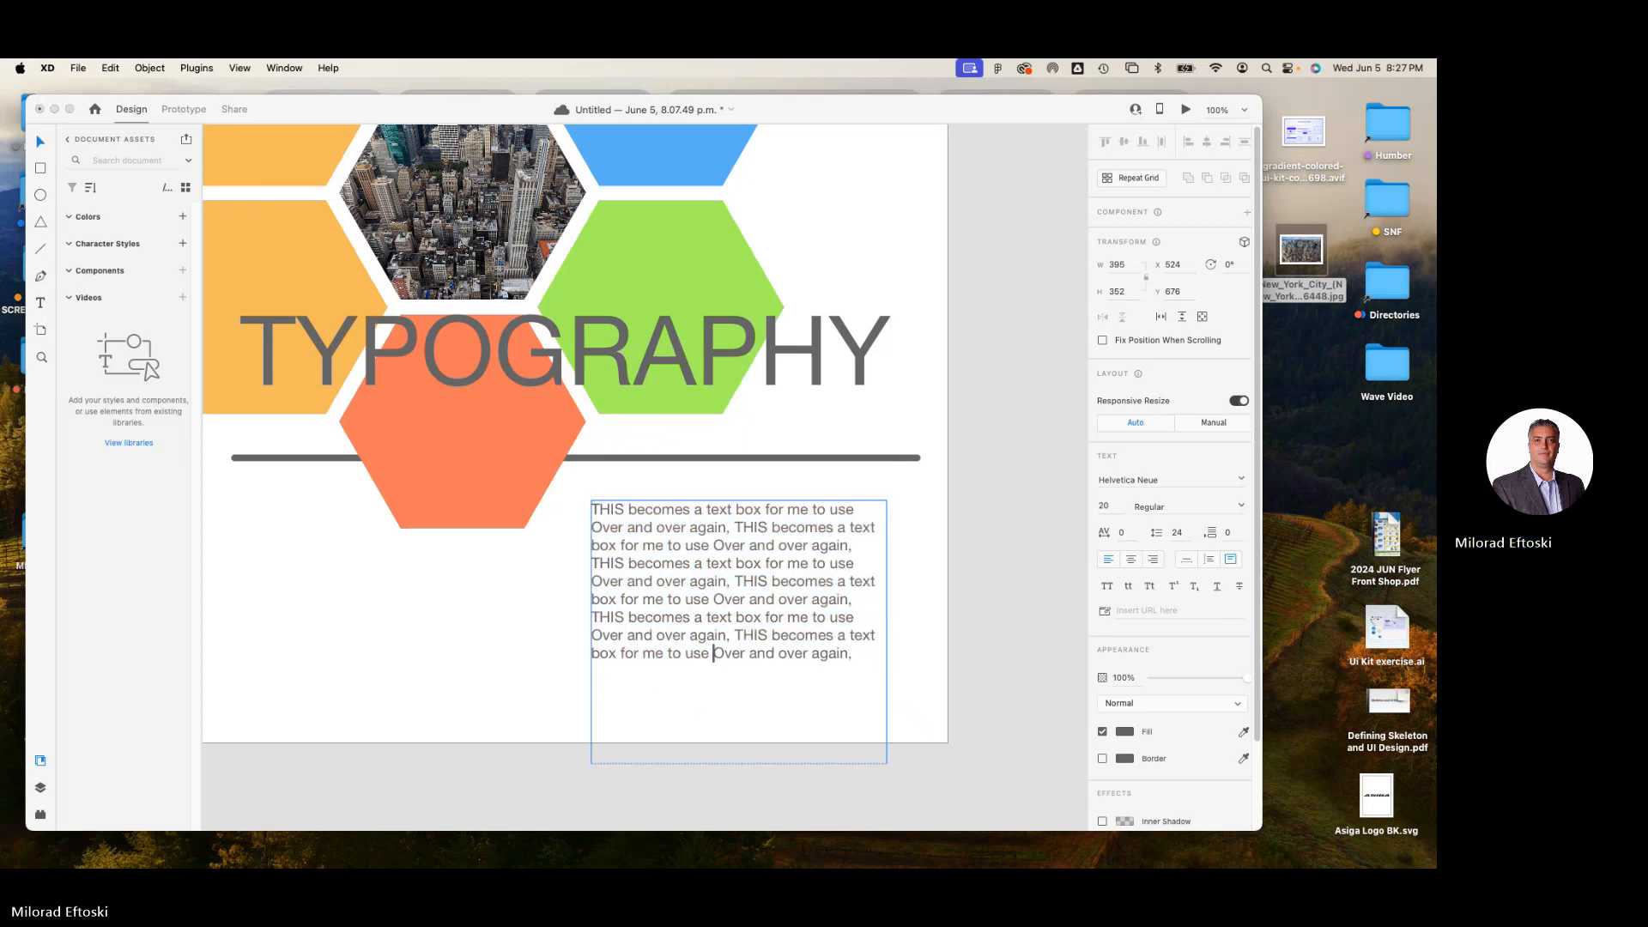
{"action": "left_click", "coordinate": [39, 143]}
Shorten the text box to end just below its last line, nudge it slightly up and to the right, and deselect it.
{"action": "left_click_drag", "start_coordinate": [889, 760], "coordinate": [887, 685]}
{"action": "key", "text": "Escape"}
{"action": "left_click_drag", "start_coordinate": [768, 649], "coordinate": [777, 641]}
{"action": "left_click", "coordinate": [564, 654]}
{"action": "key", "text": "super+minus"}
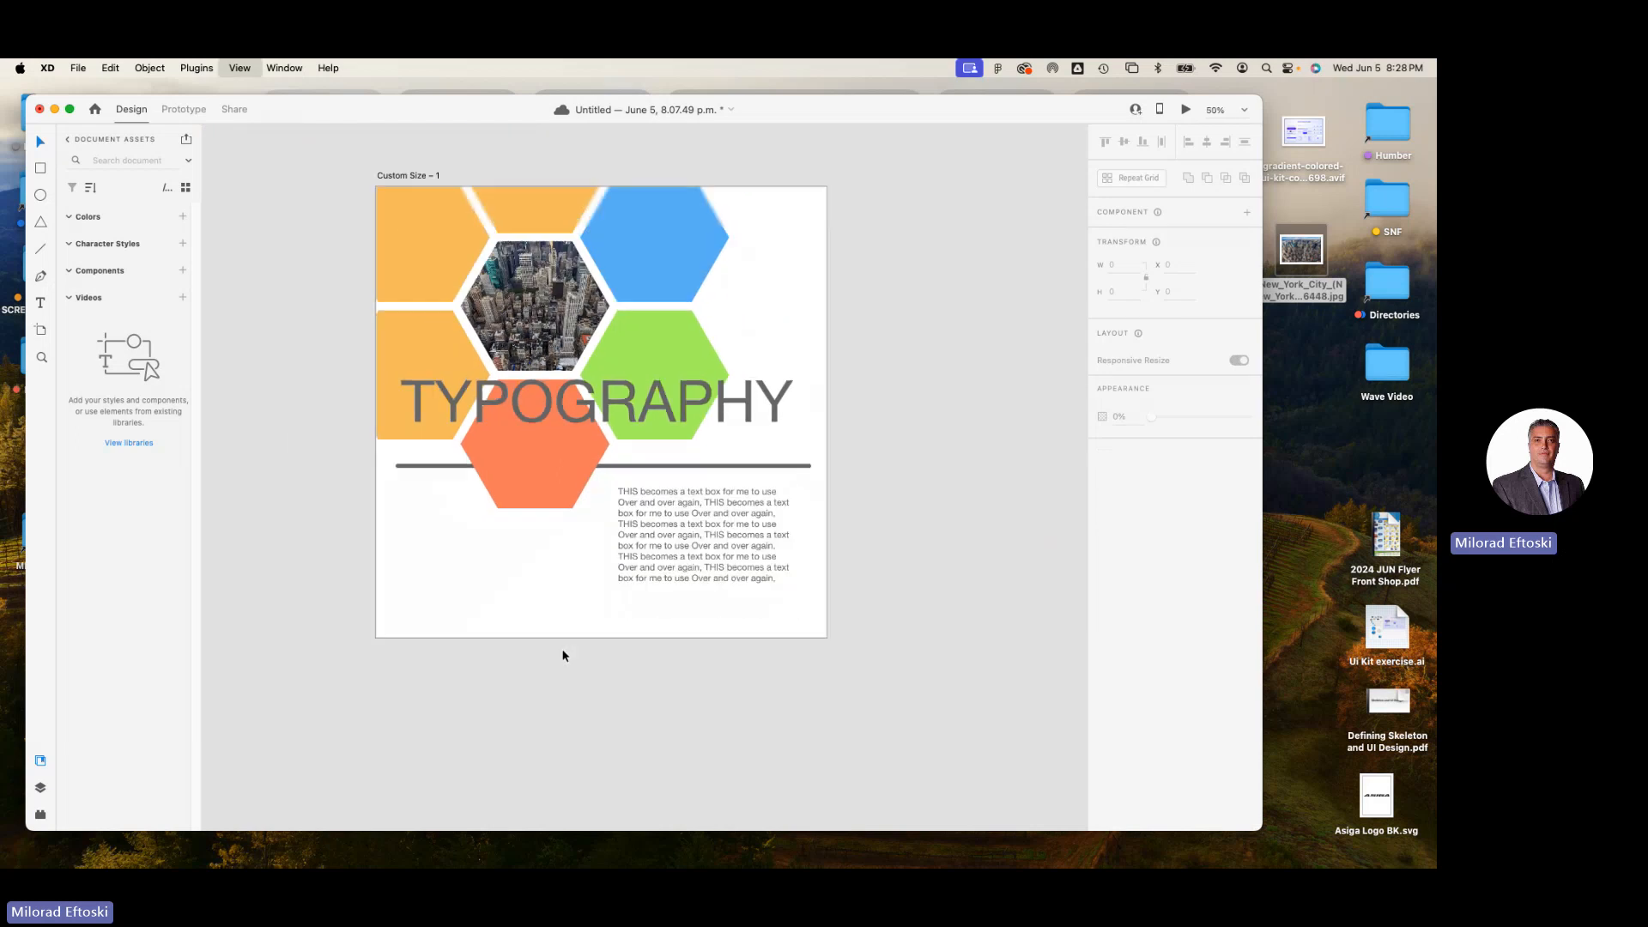
{"action": "left_click_drag", "start_coordinate": [583, 627], "coordinate": [581, 641]}
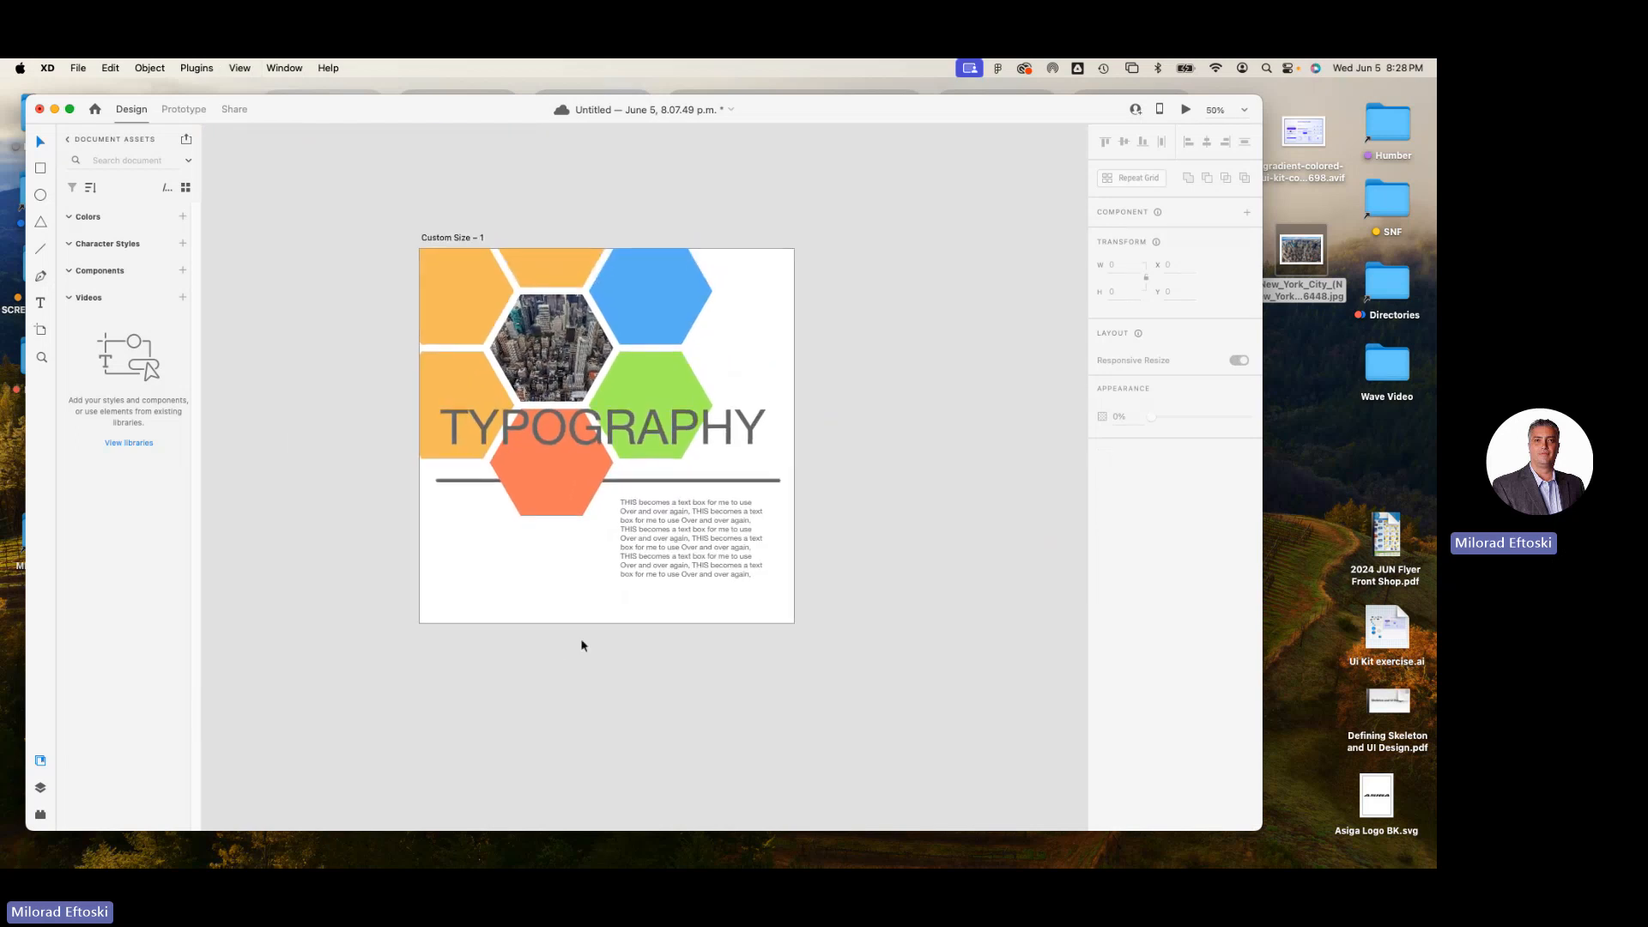
{"action": "key", "text": "super+equal"}
{"action": "scroll", "coordinate": [618, 642], "scroll_direction": "up", "scroll_amount": 2}
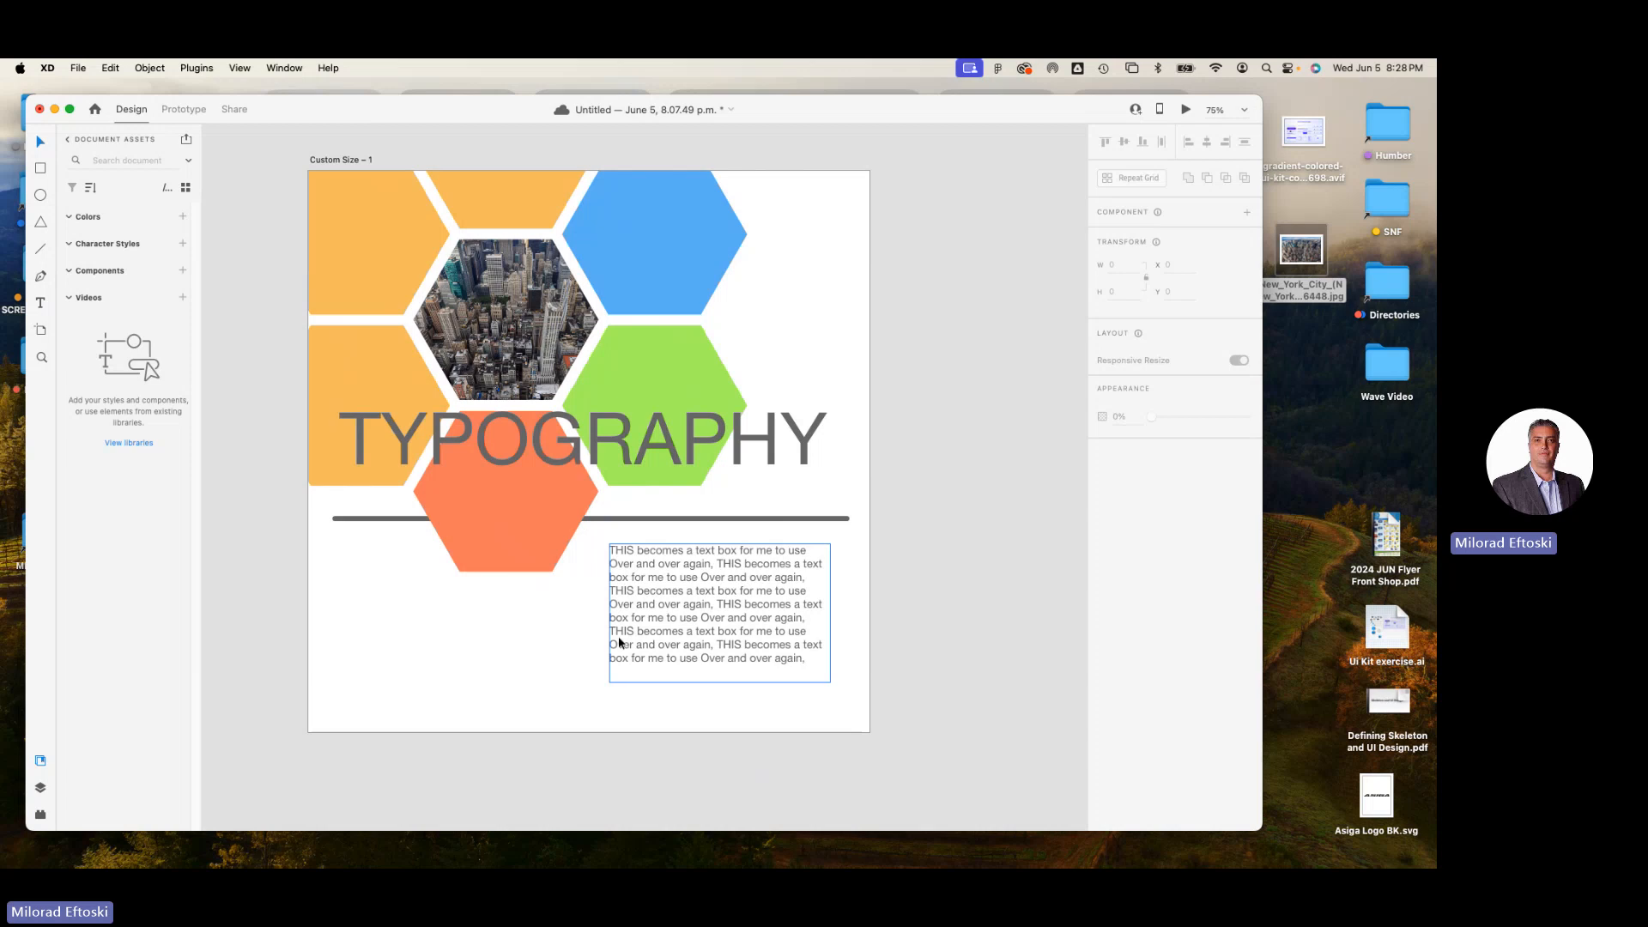
{"action": "left_click", "coordinate": [374, 572]}
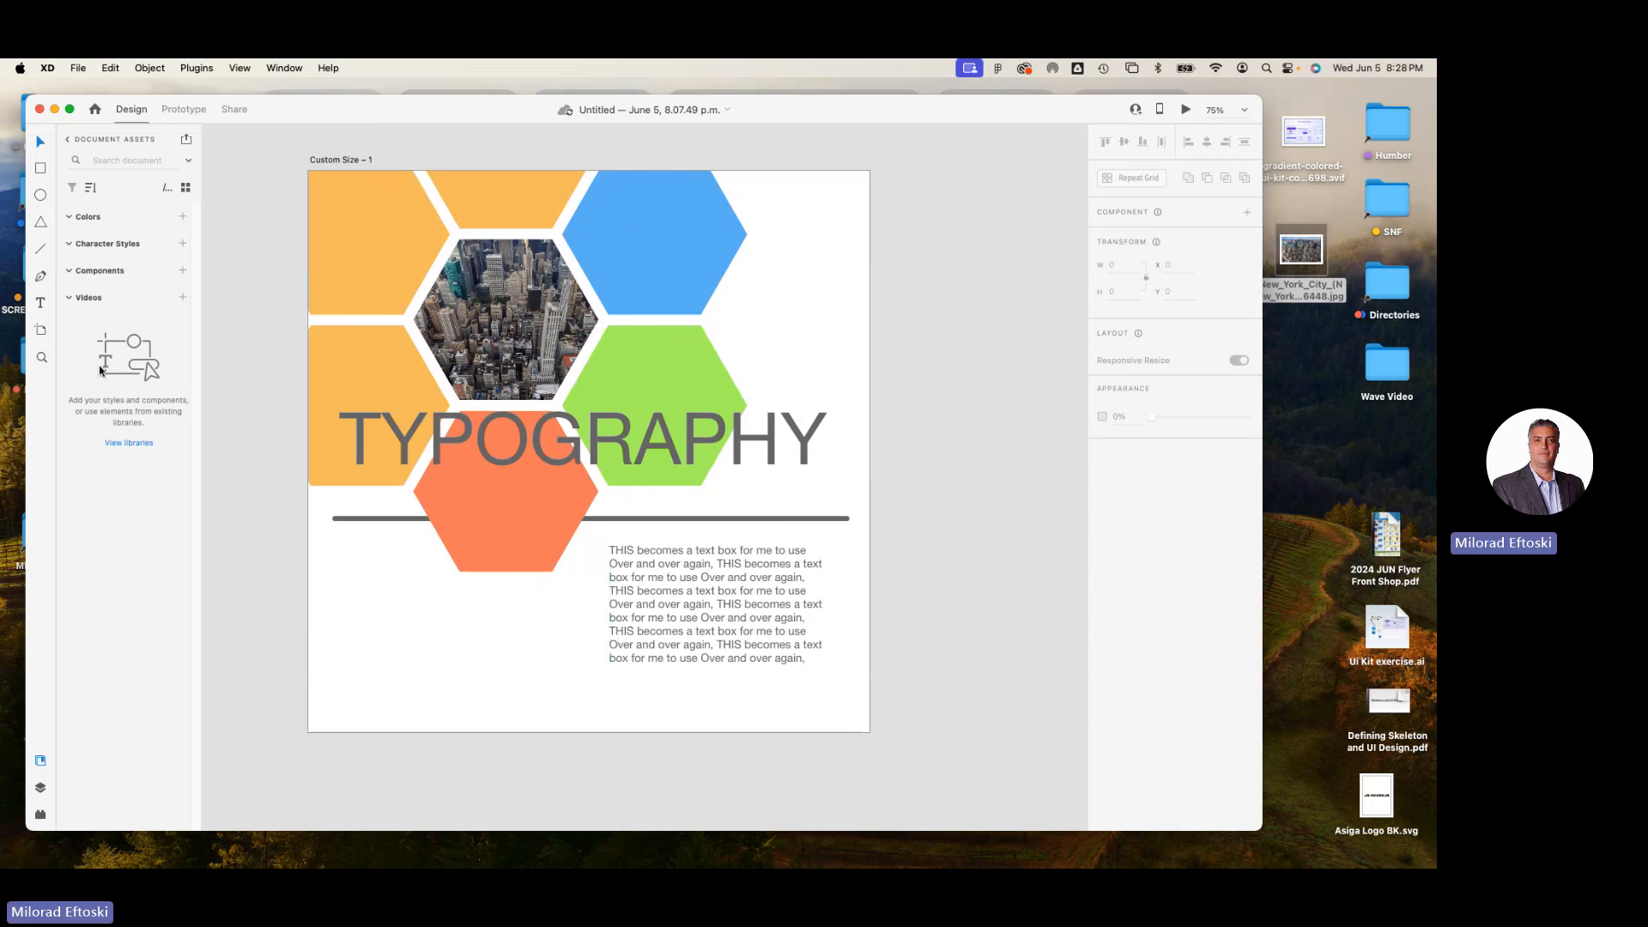
Draw a blank artboard about 473 by 606 beside the existing one, move it up to about Y 19, and deselect it.
{"action": "left_click", "coordinate": [41, 330]}
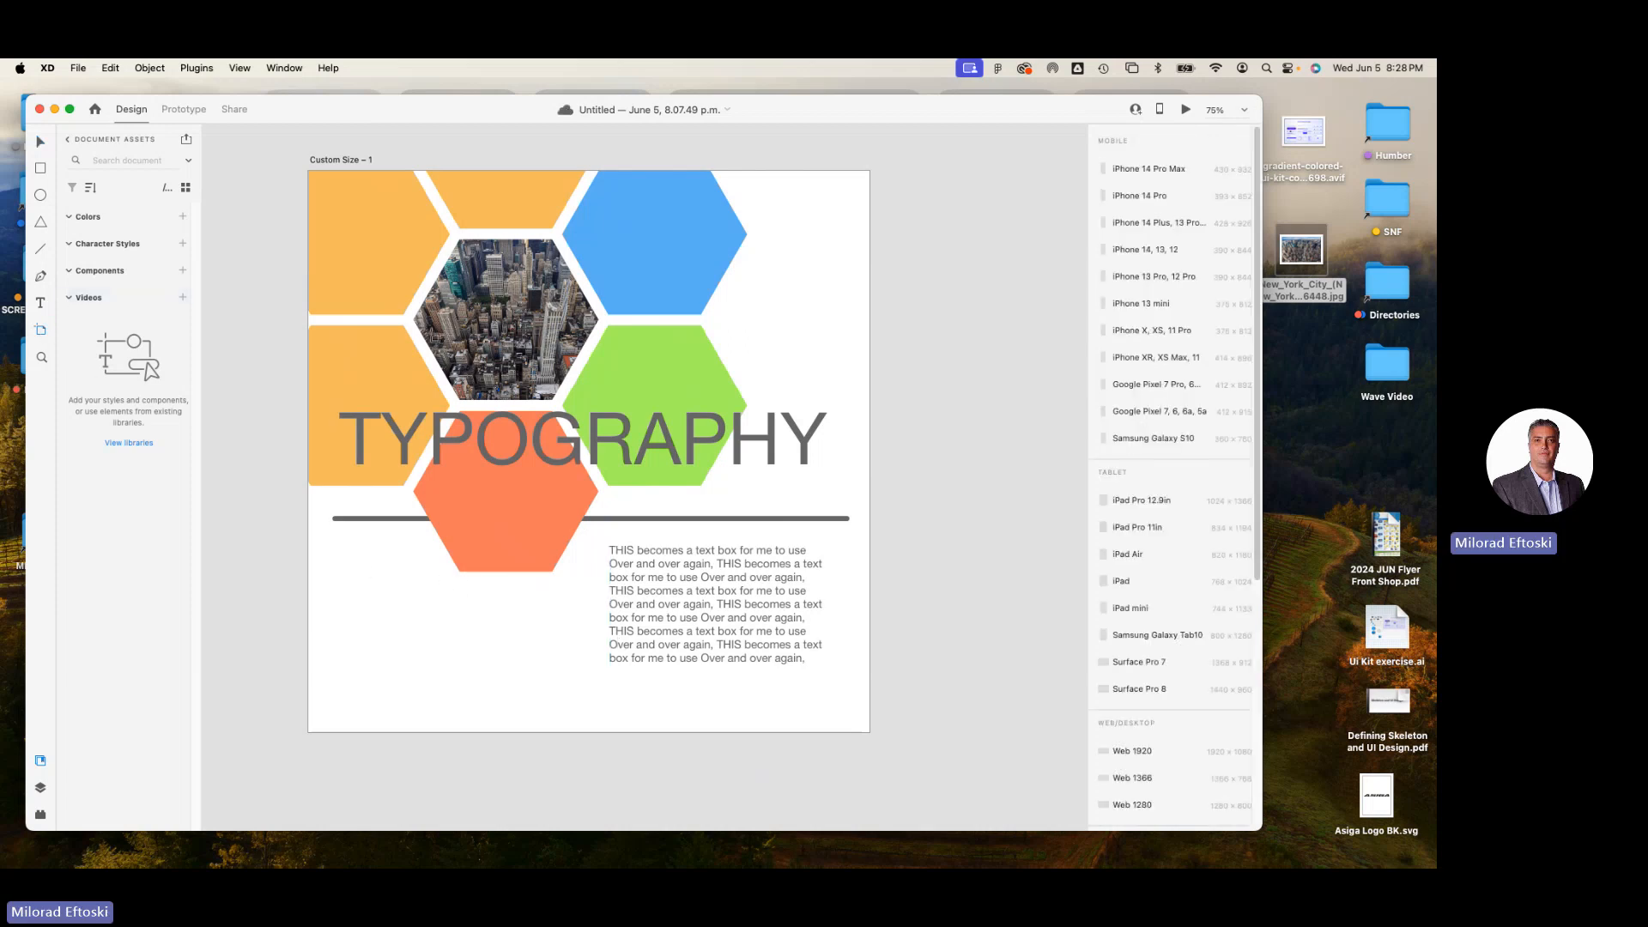
{"action": "left_click_drag", "start_coordinate": [909, 311], "coordinate": [1045, 649]}
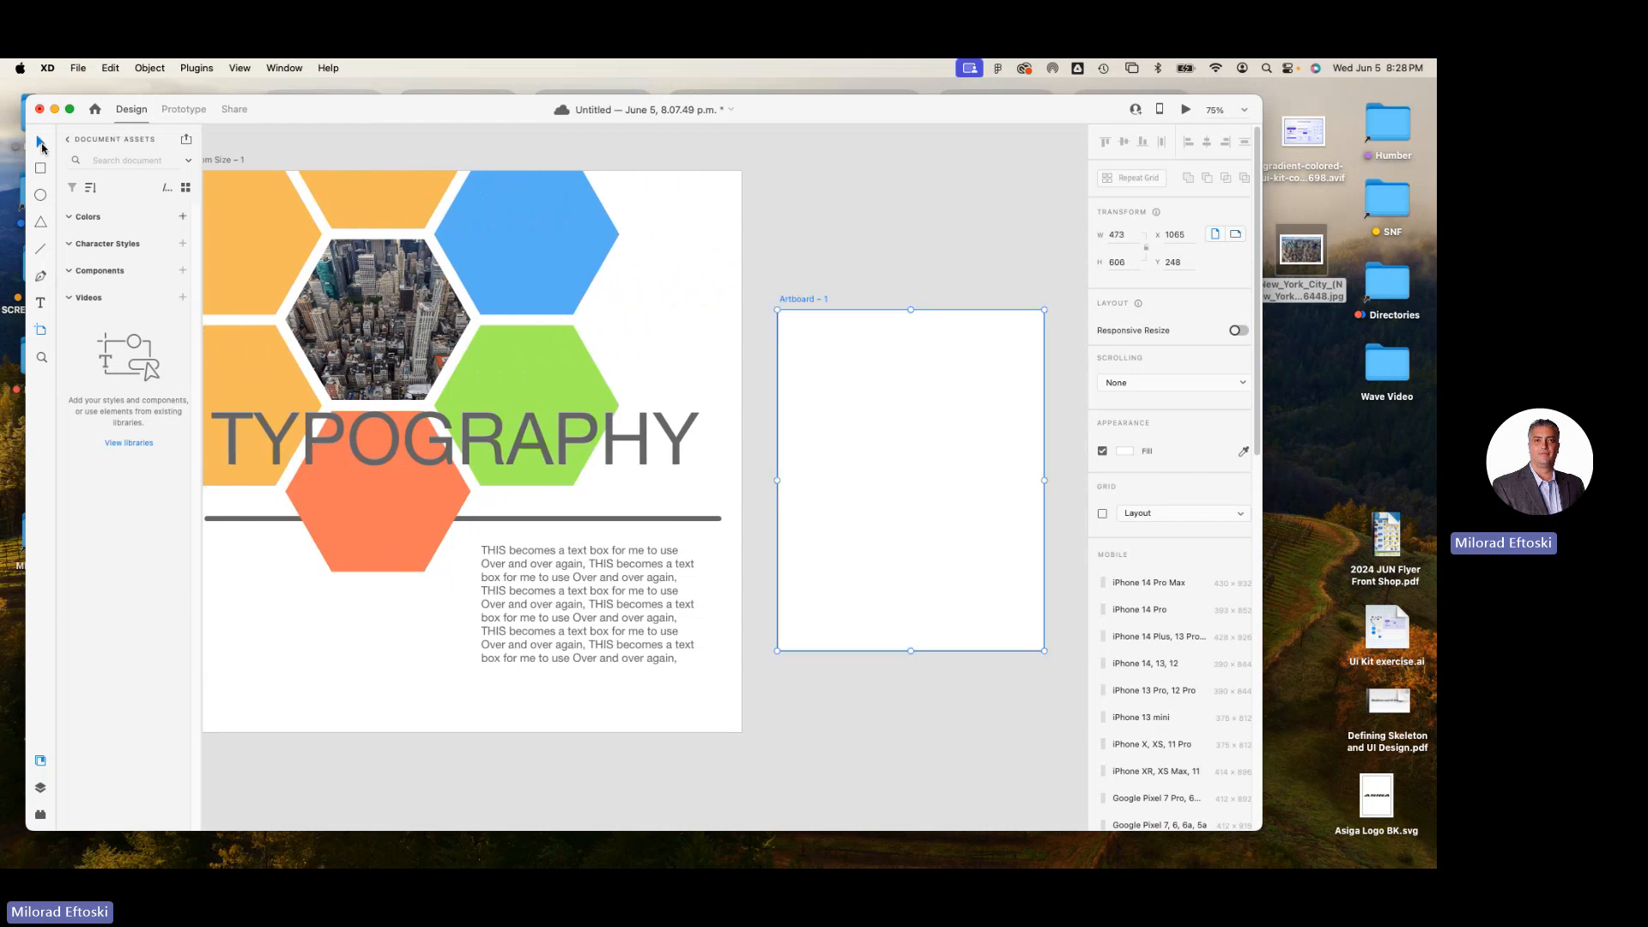
{"action": "left_click", "coordinate": [41, 143]}
{"action": "left_click_drag", "start_coordinate": [831, 379], "coordinate": [827, 249]}
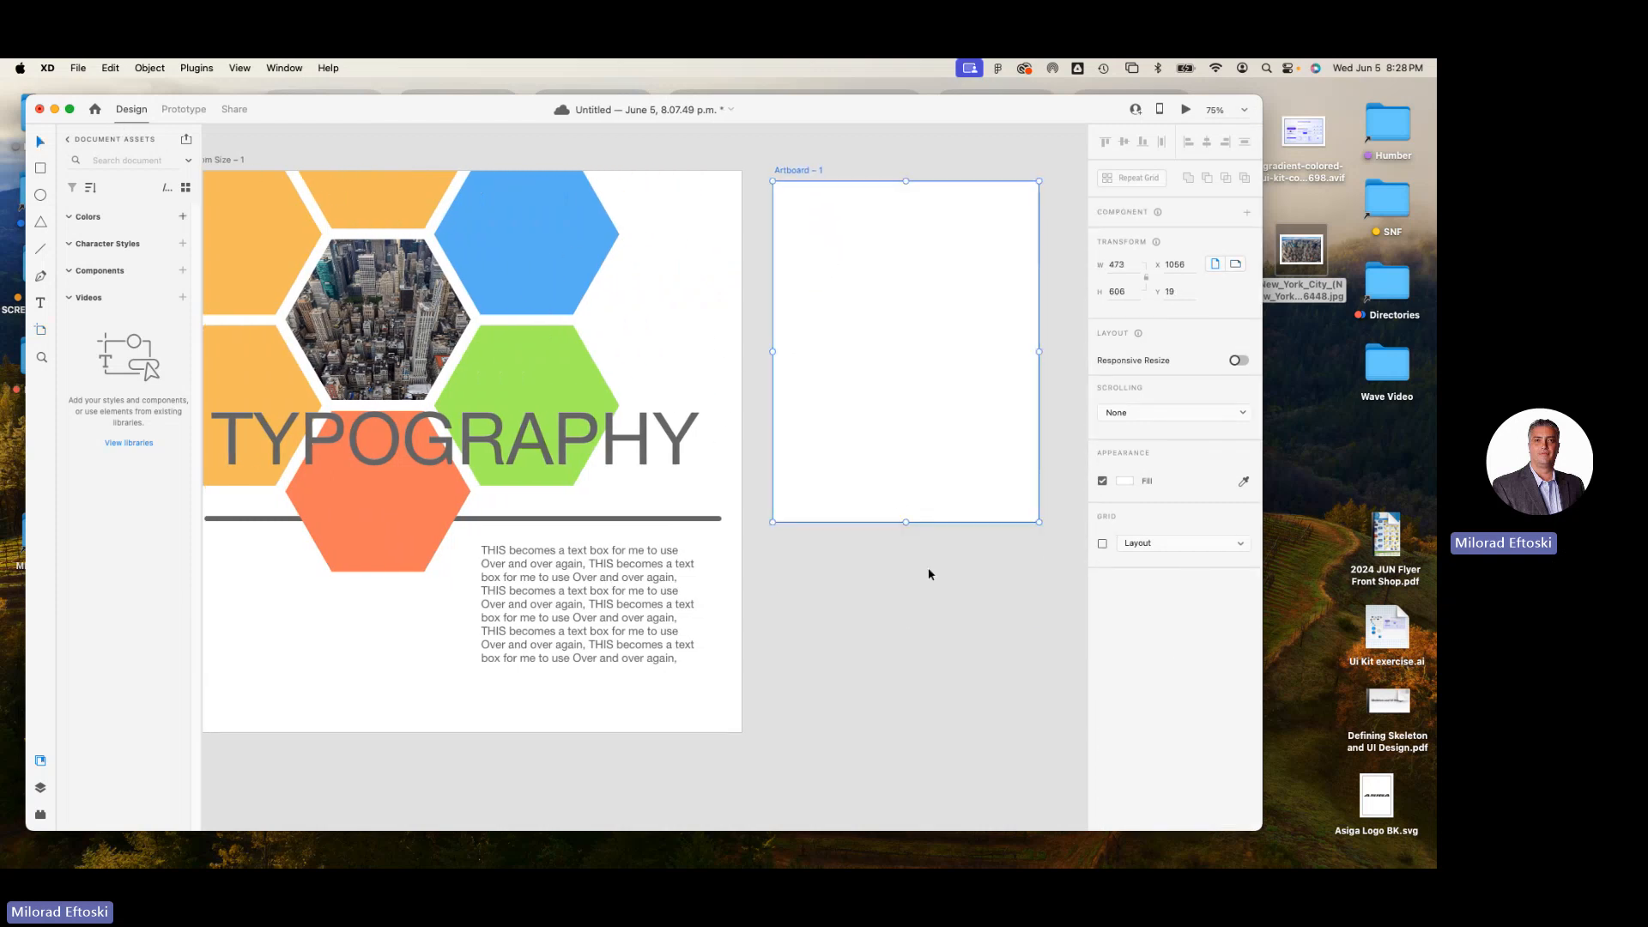
{"action": "key", "text": "super+minus"}
{"action": "left_click", "coordinate": [874, 592]}
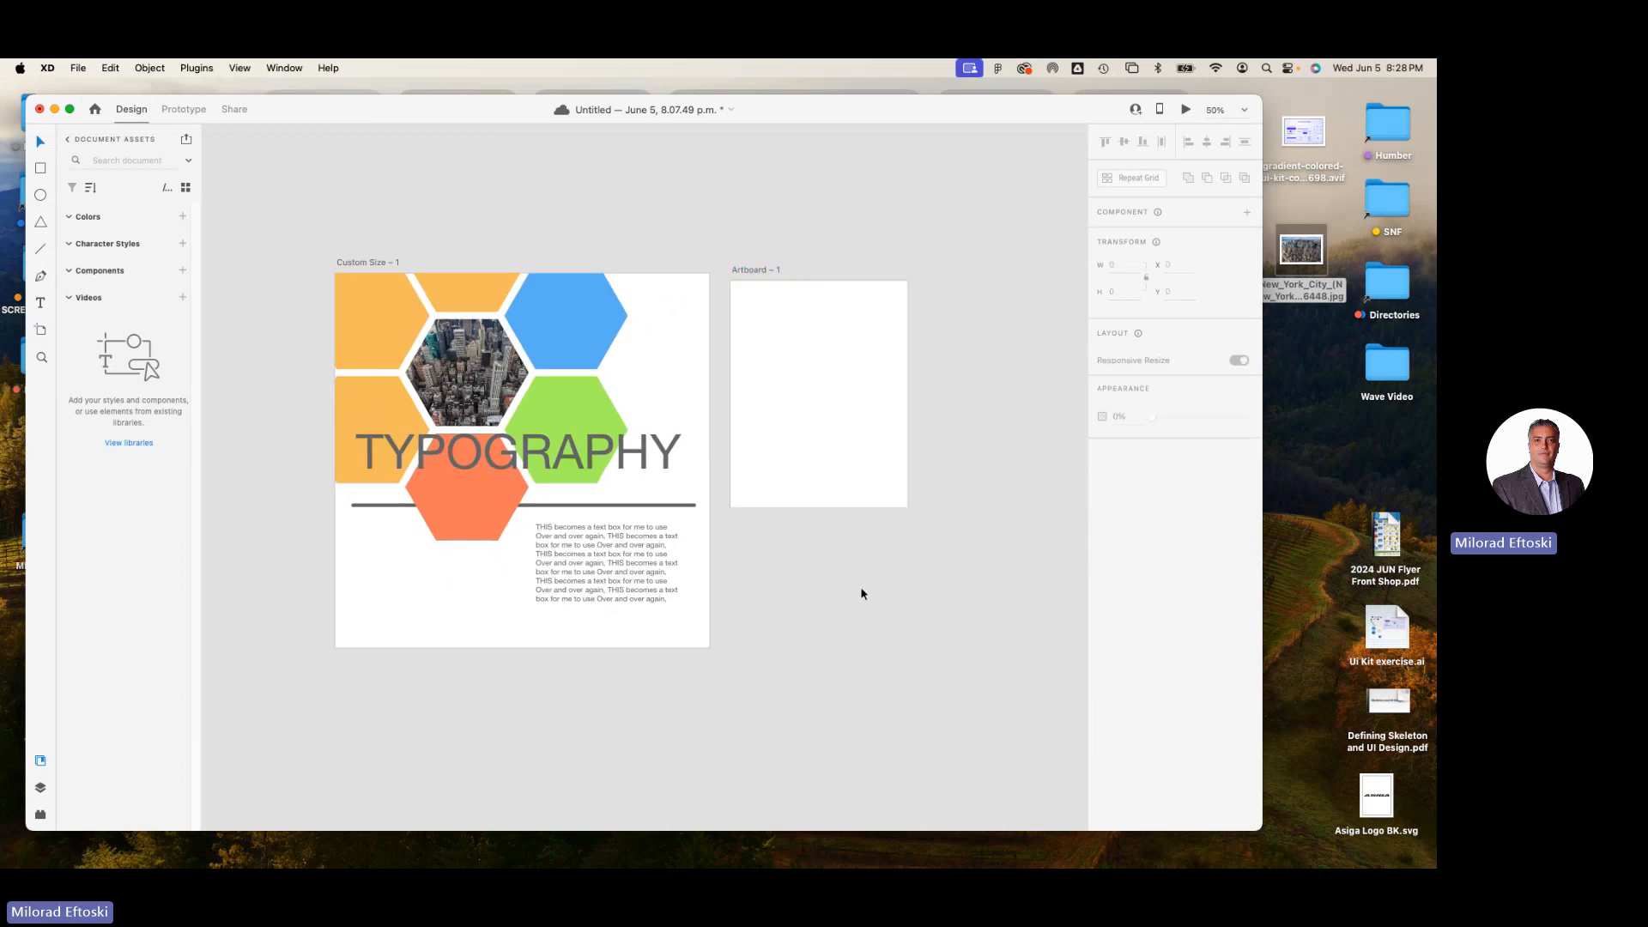
Delete the blank artboard beside the design.
{"action": "key", "text": "space"}
{"action": "left_click", "coordinate": [776, 468]}
{"action": "key", "text": "Delete"}
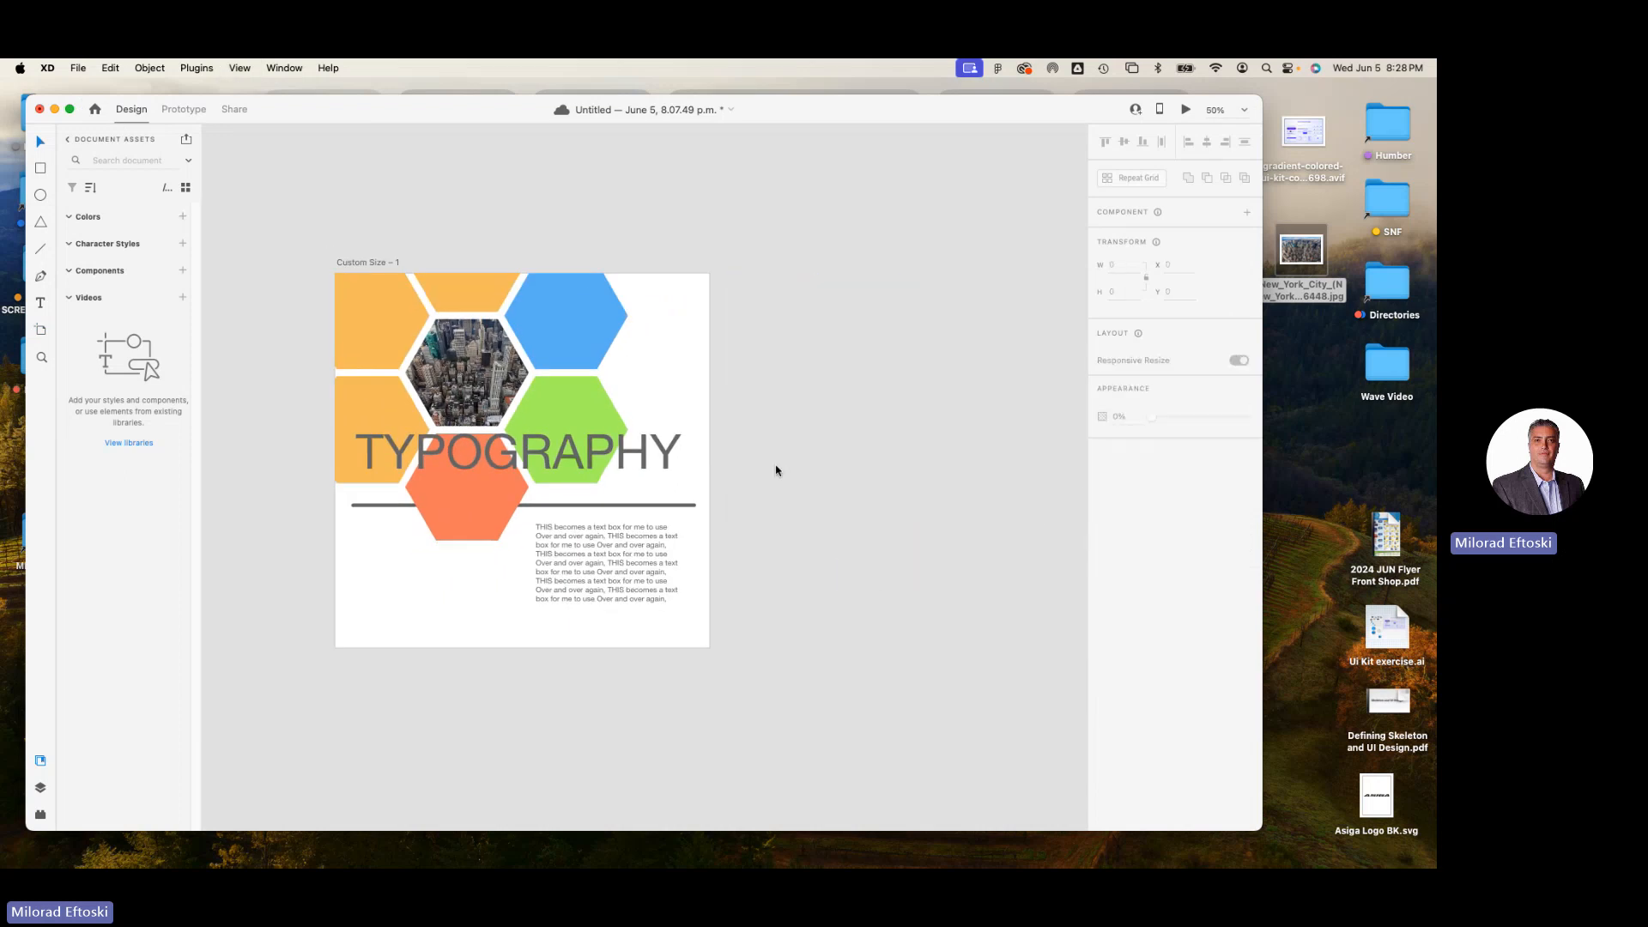
Duplicate the Custom Size – 1 artboard with all its content and delete the duplicate.
{"action": "left_click", "coordinate": [368, 263]}
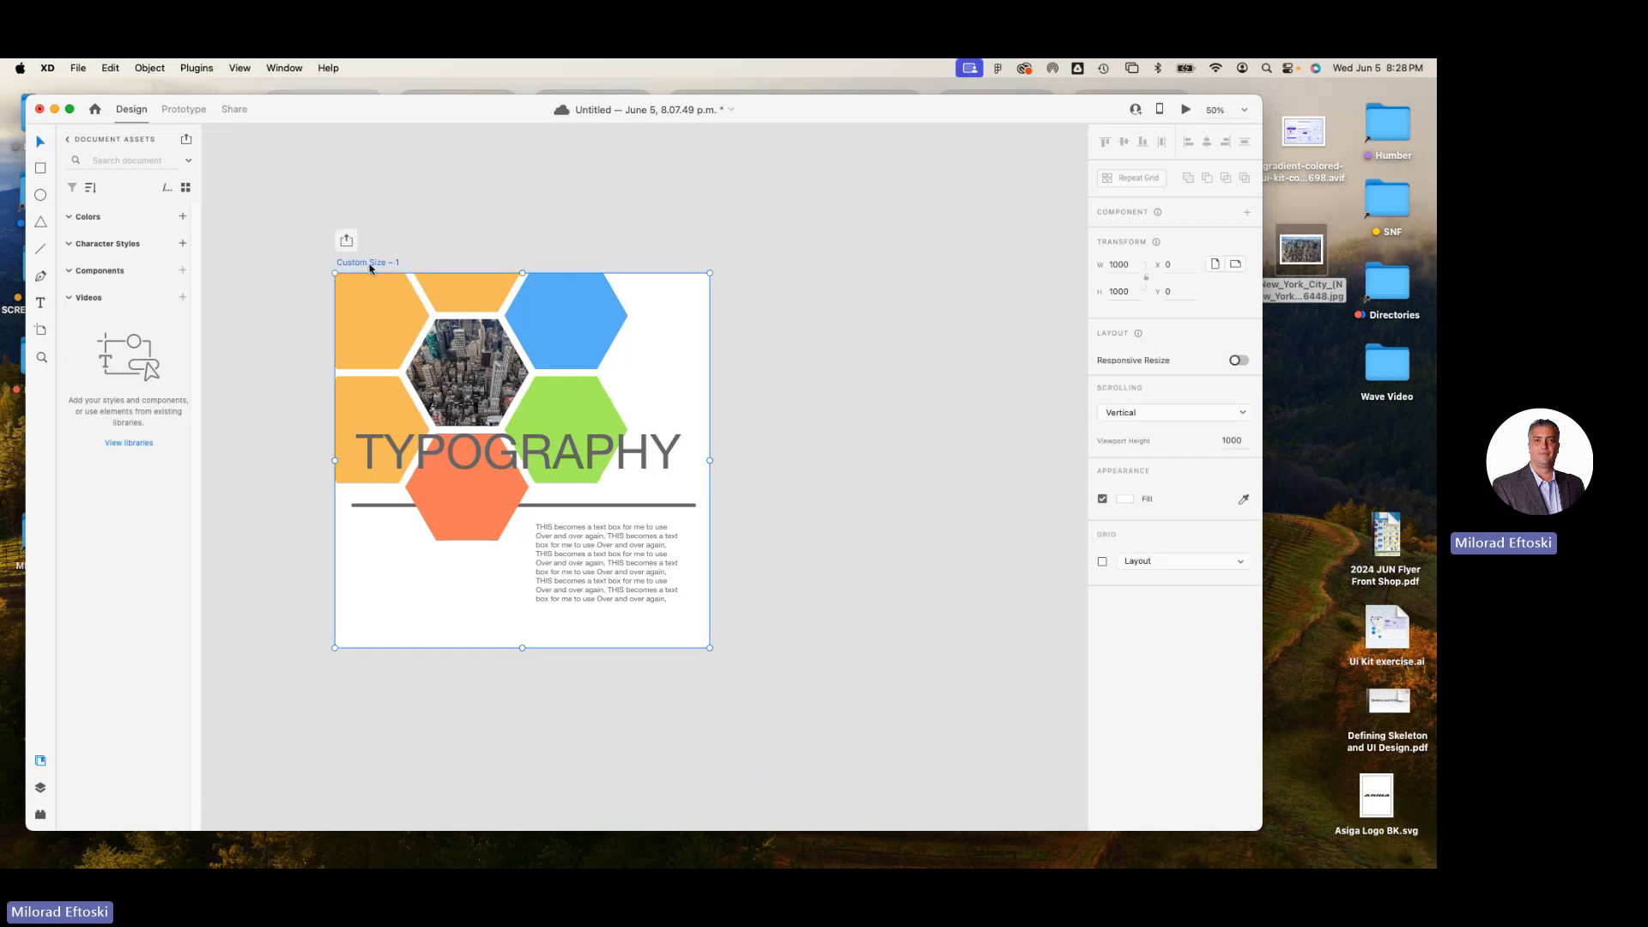
{"action": "key", "text": "super+d"}
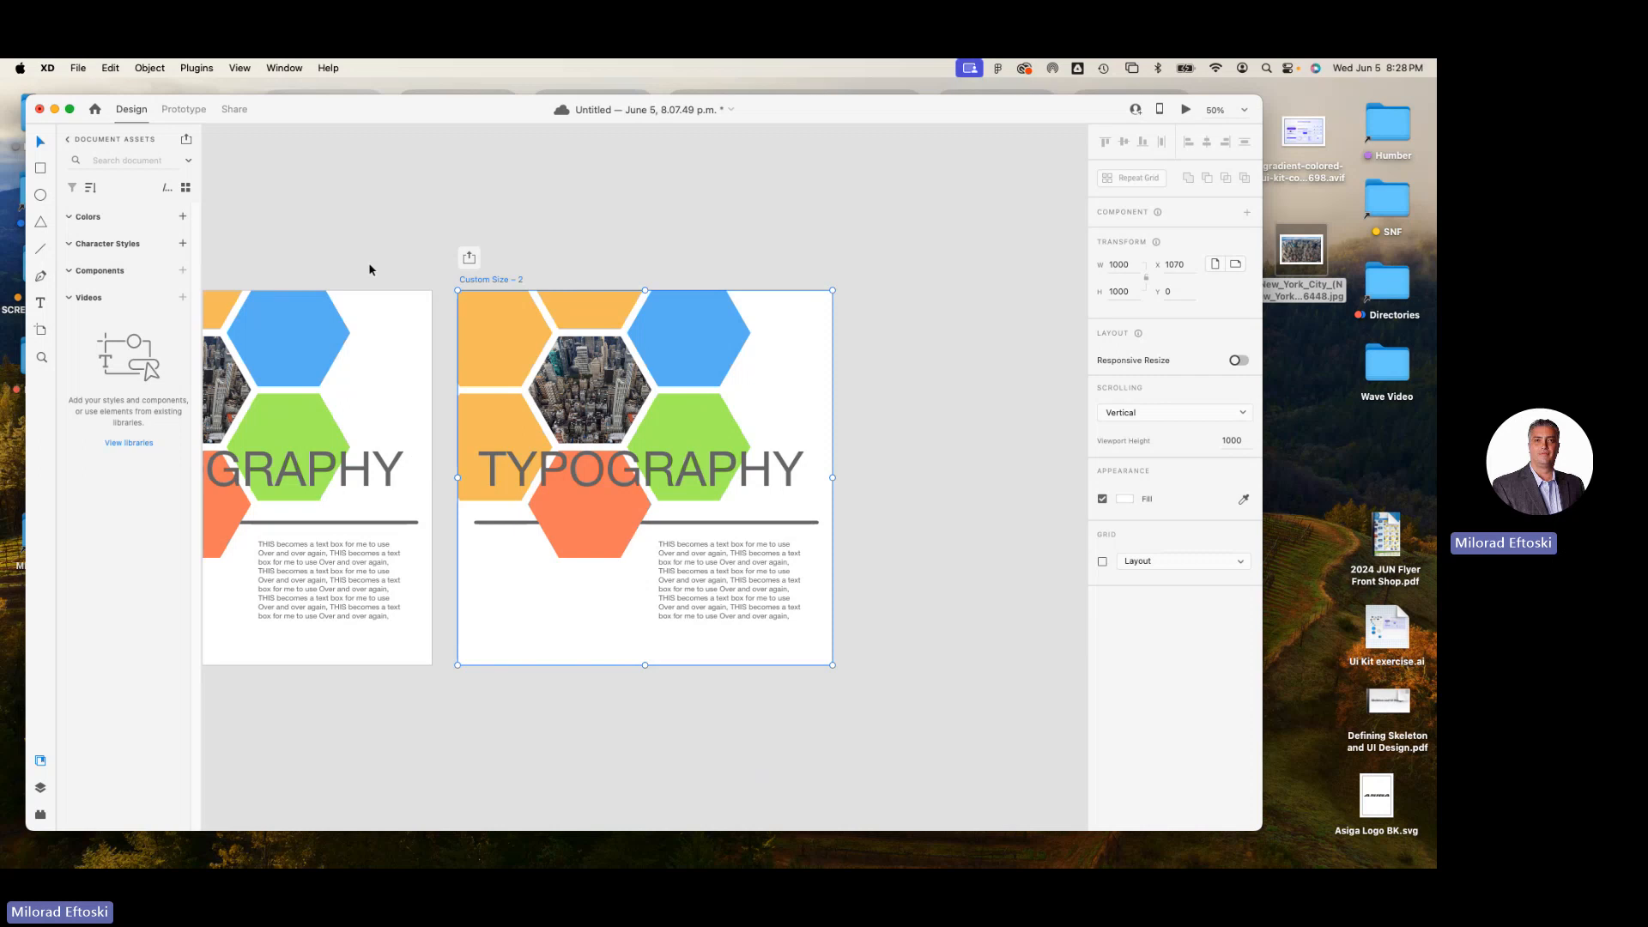
{"action": "key", "text": "Delete"}
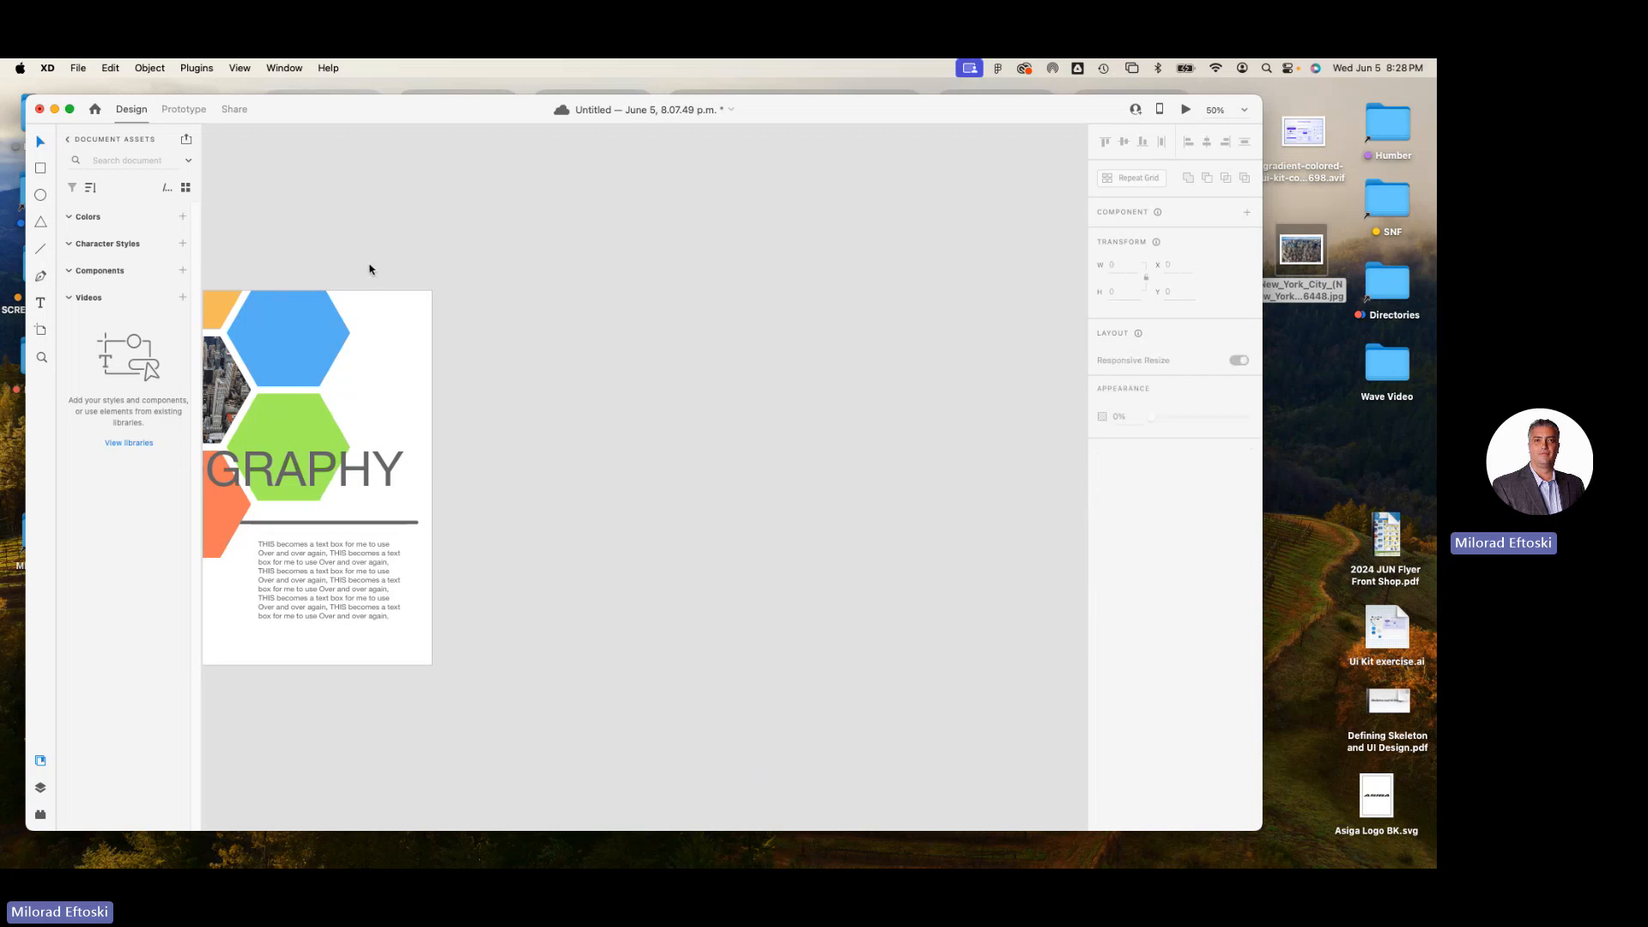
Rename the Custom Size – 1 artboard as Board 01.
{"action": "scroll", "coordinate": [515, 295], "scroll_direction": "left", "scroll_amount": 5}
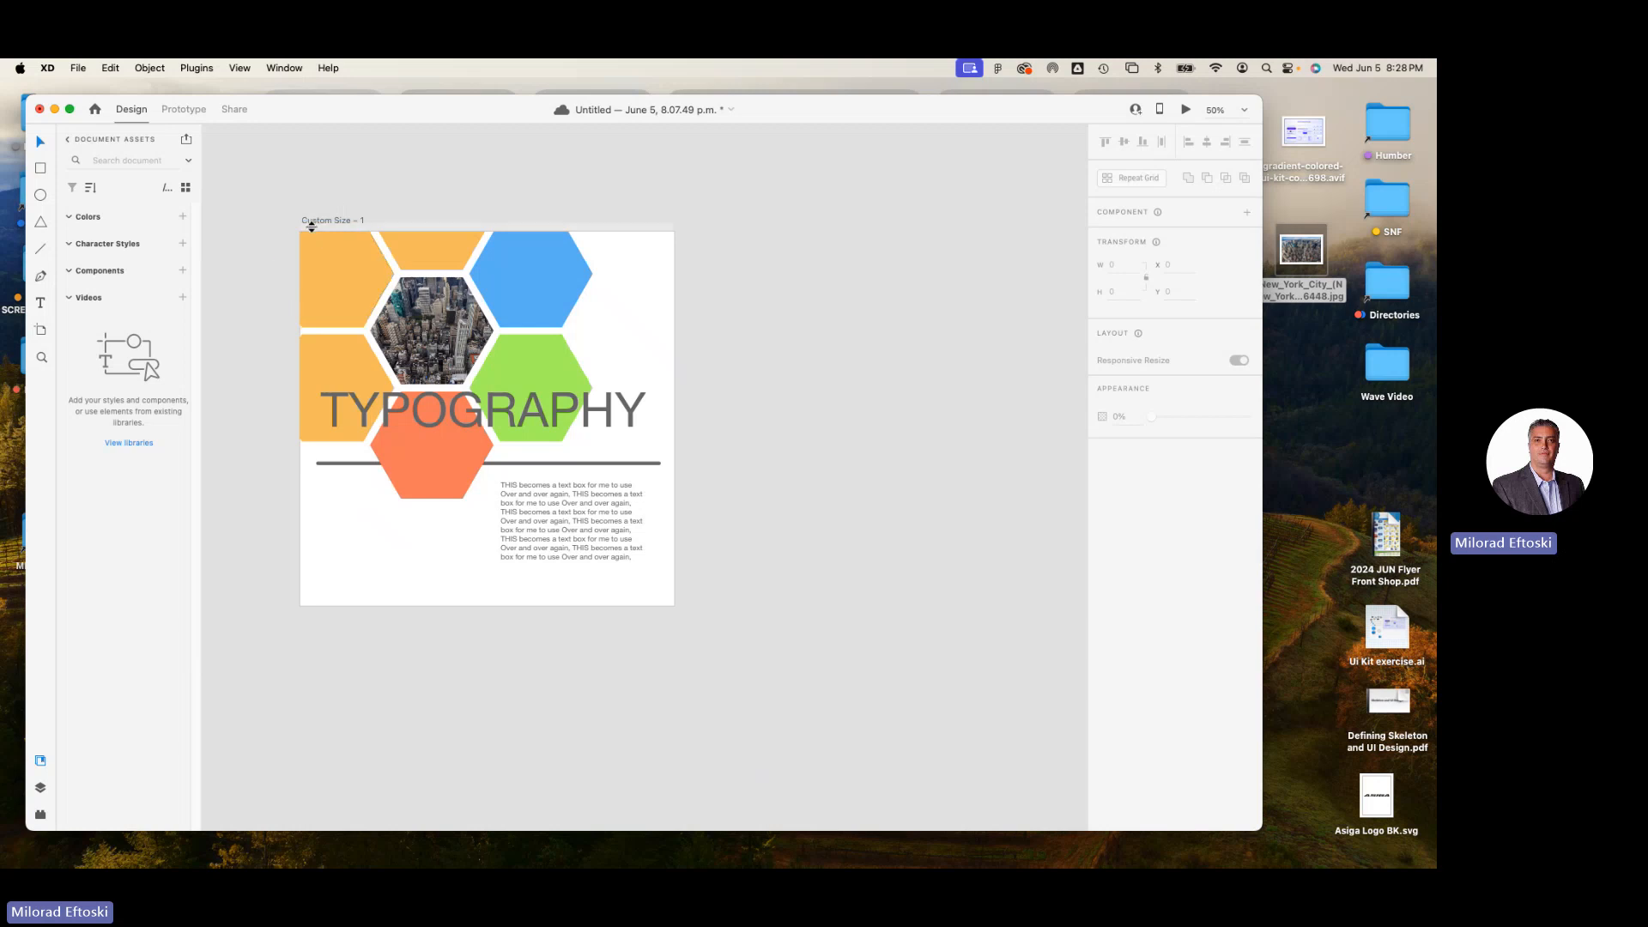
{"action": "left_click", "coordinate": [313, 222]}
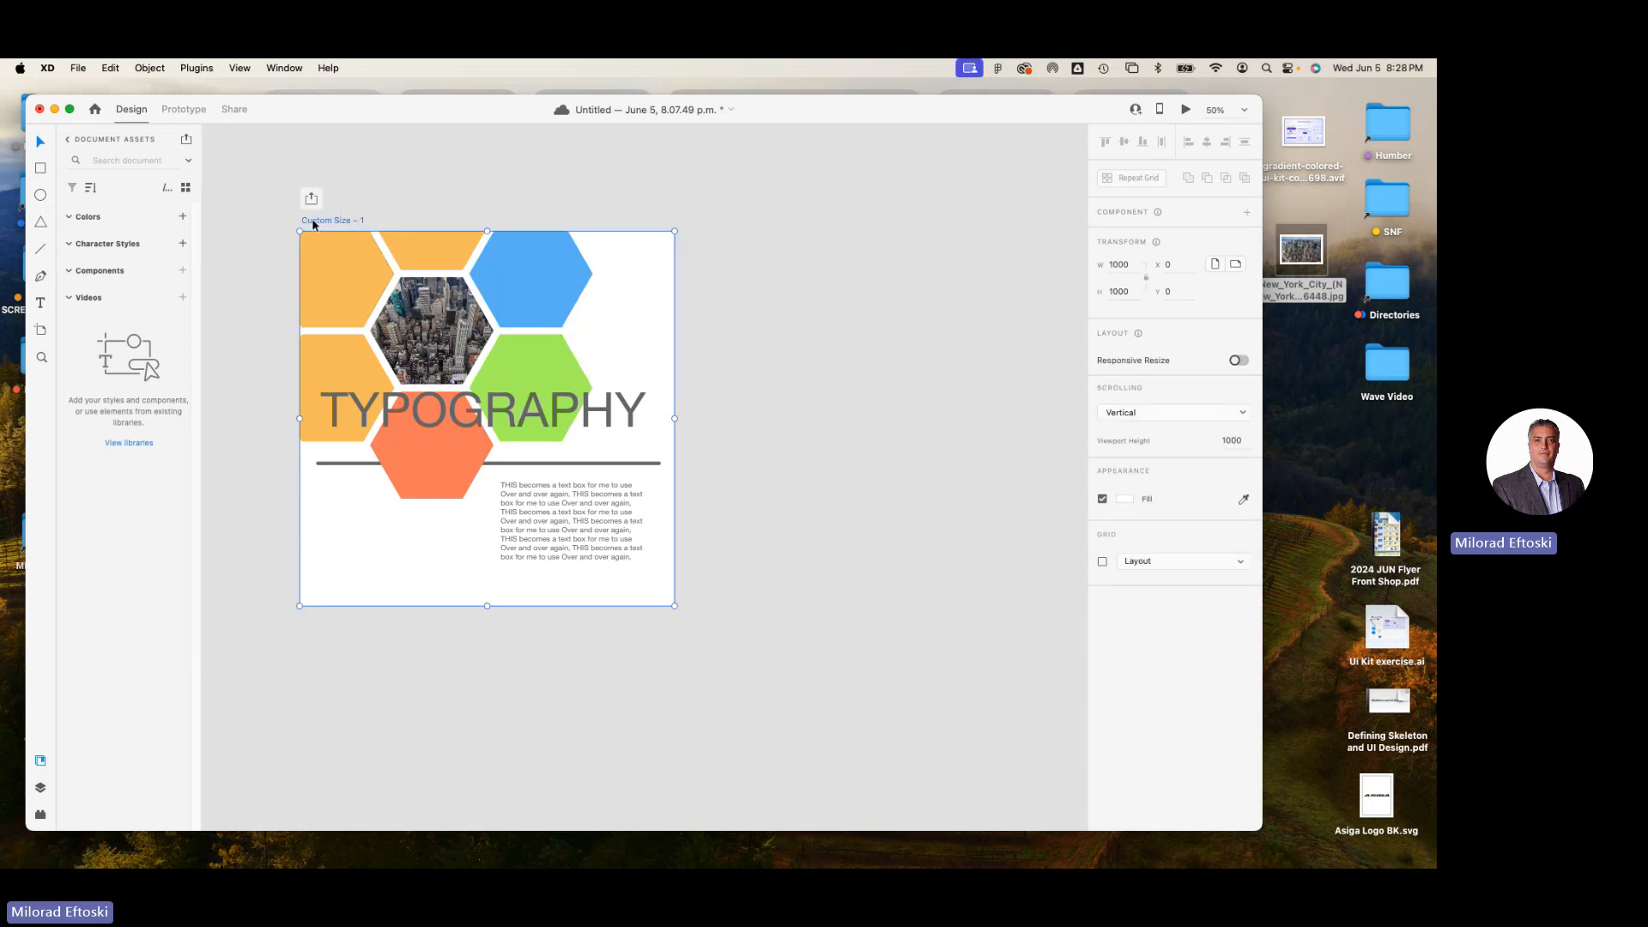
{"action": "double_click", "coordinate": [333, 222]}
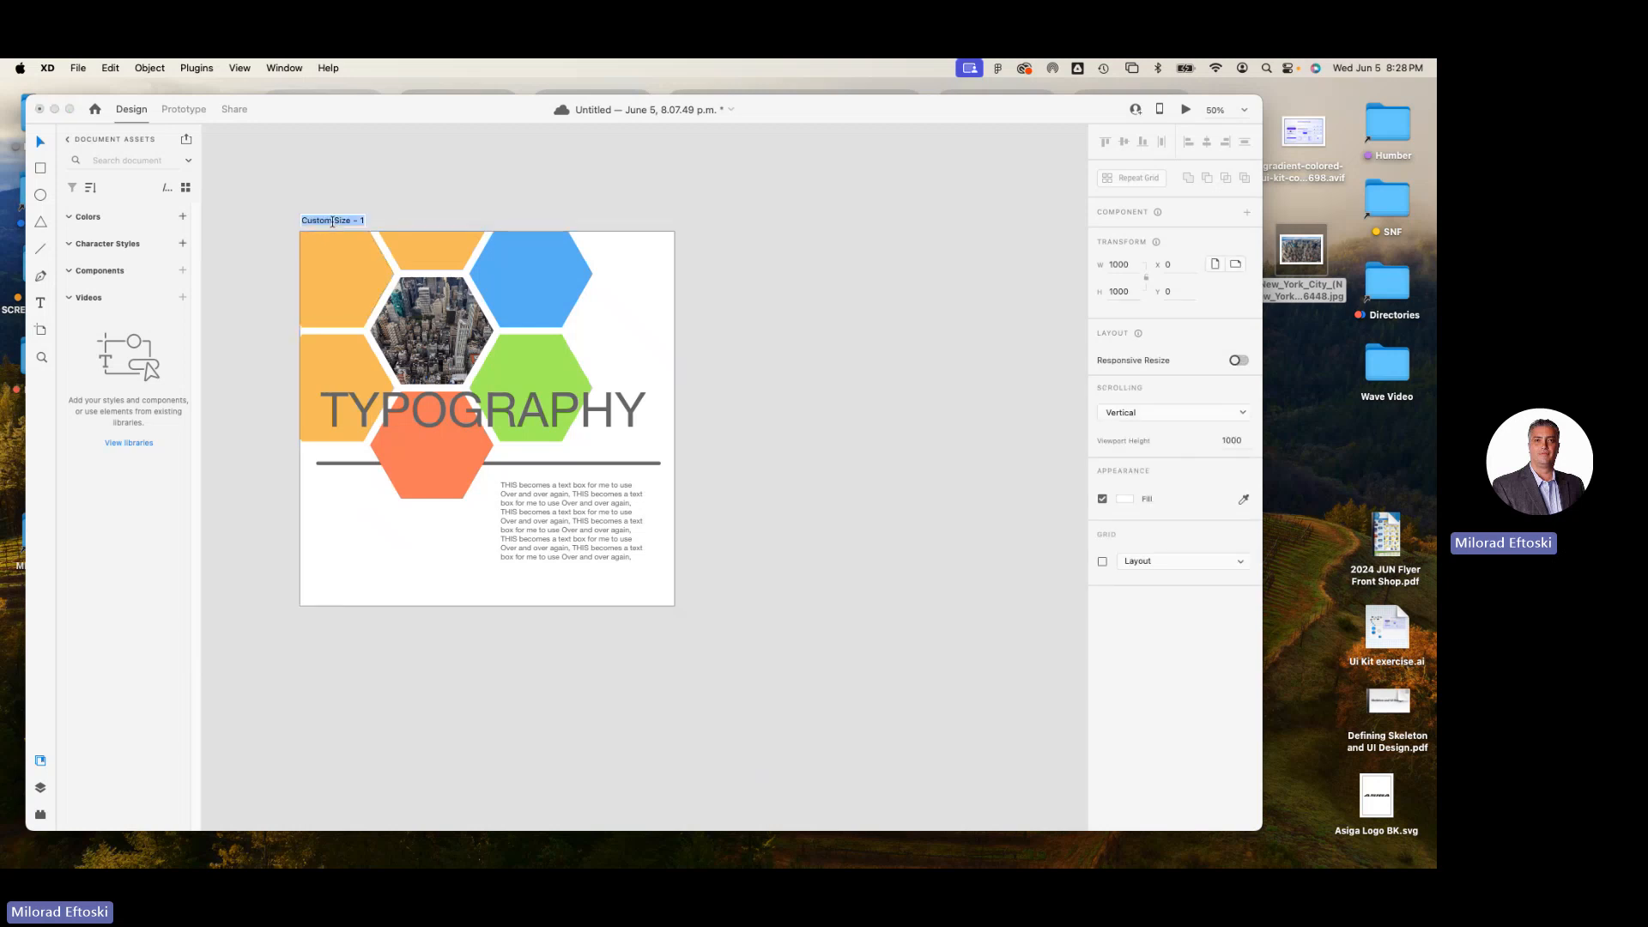
{"action": "type", "text": "Board 01"}
{"action": "key", "text": "Return"}
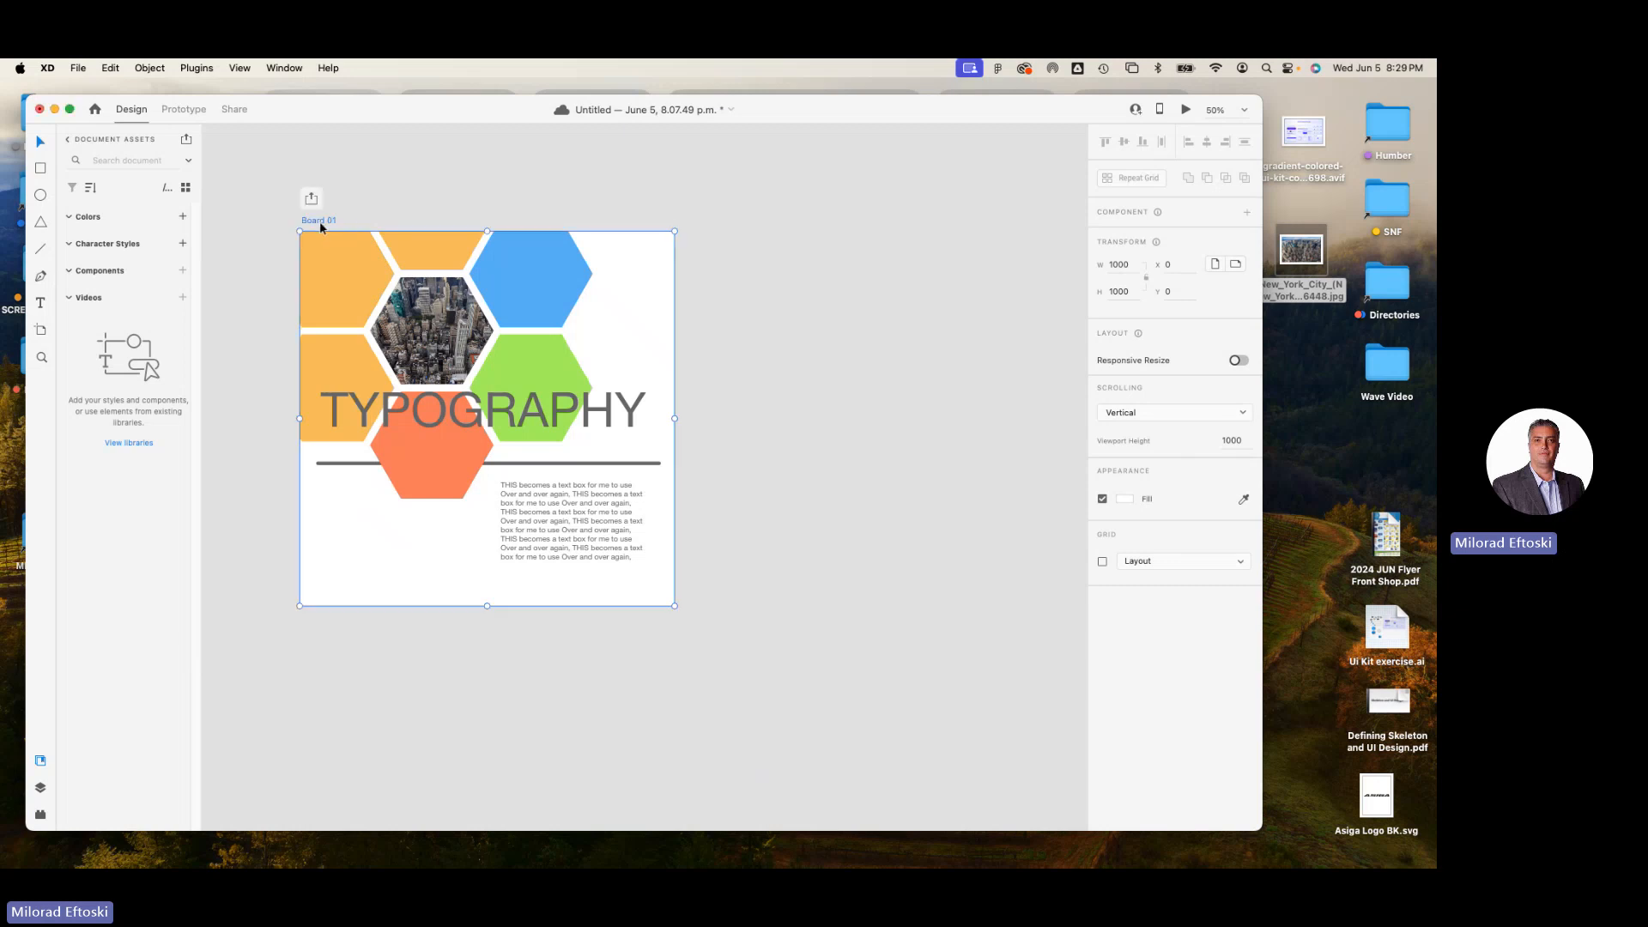
Place a copy of the Board 01 artboard to its right at about X 1065, level with the original, and deselect it.
{"action": "left_click_drag", "start_coordinate": [319, 220], "coordinate": [714, 225]}
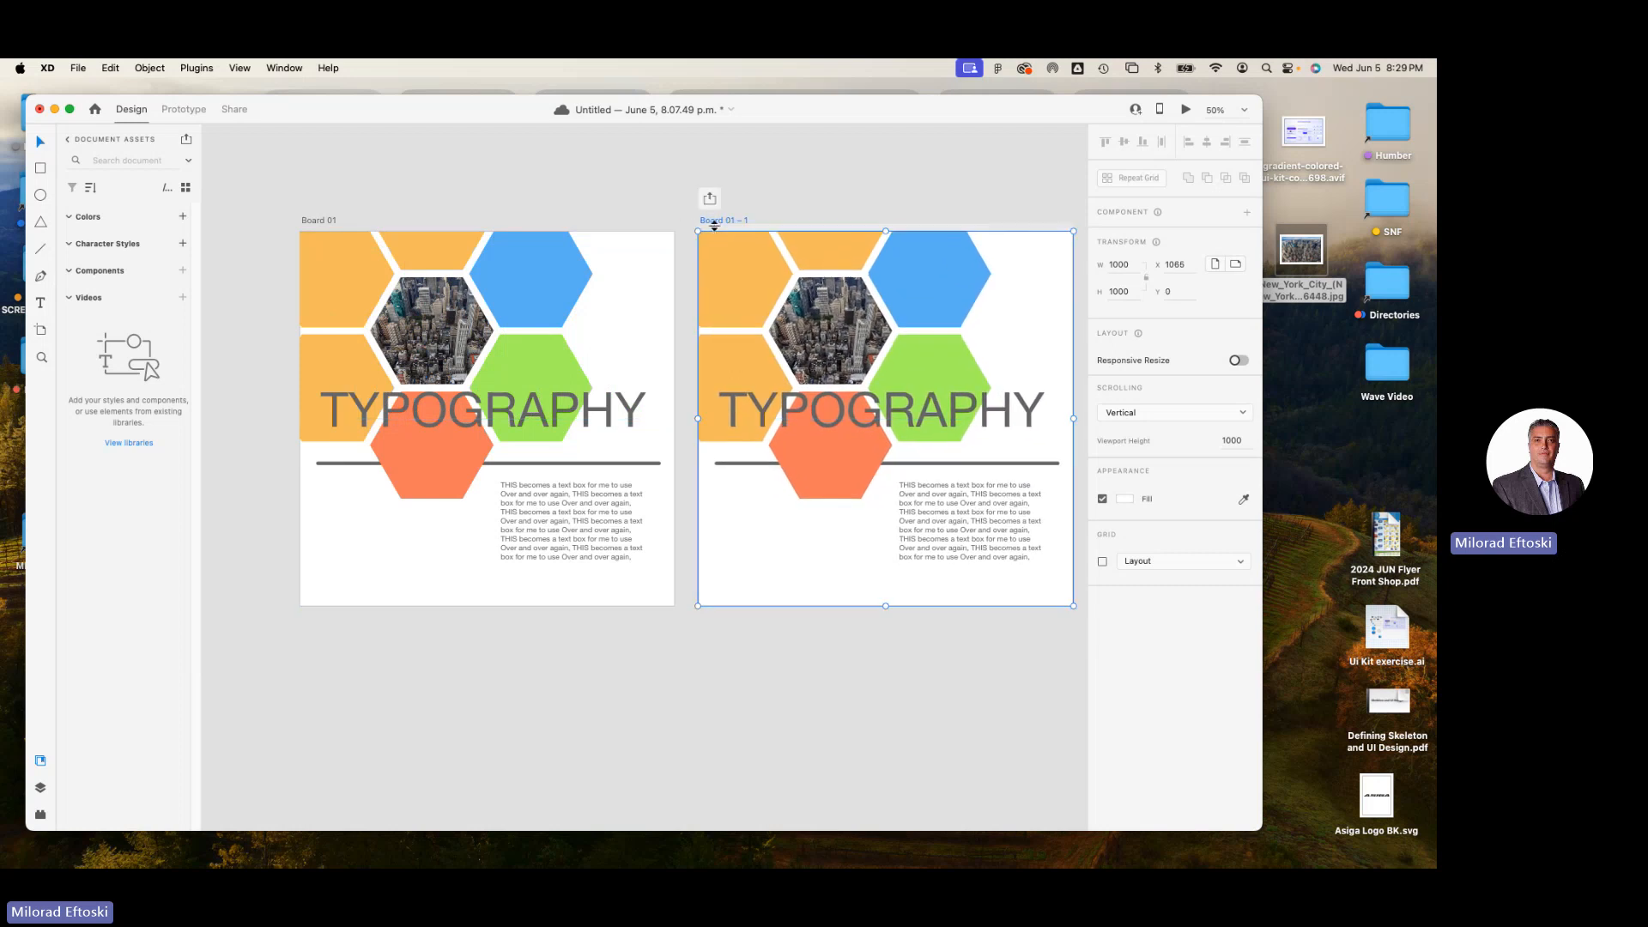
{"action": "left_click", "coordinate": [627, 187]}
{"action": "key", "text": "super+minus"}
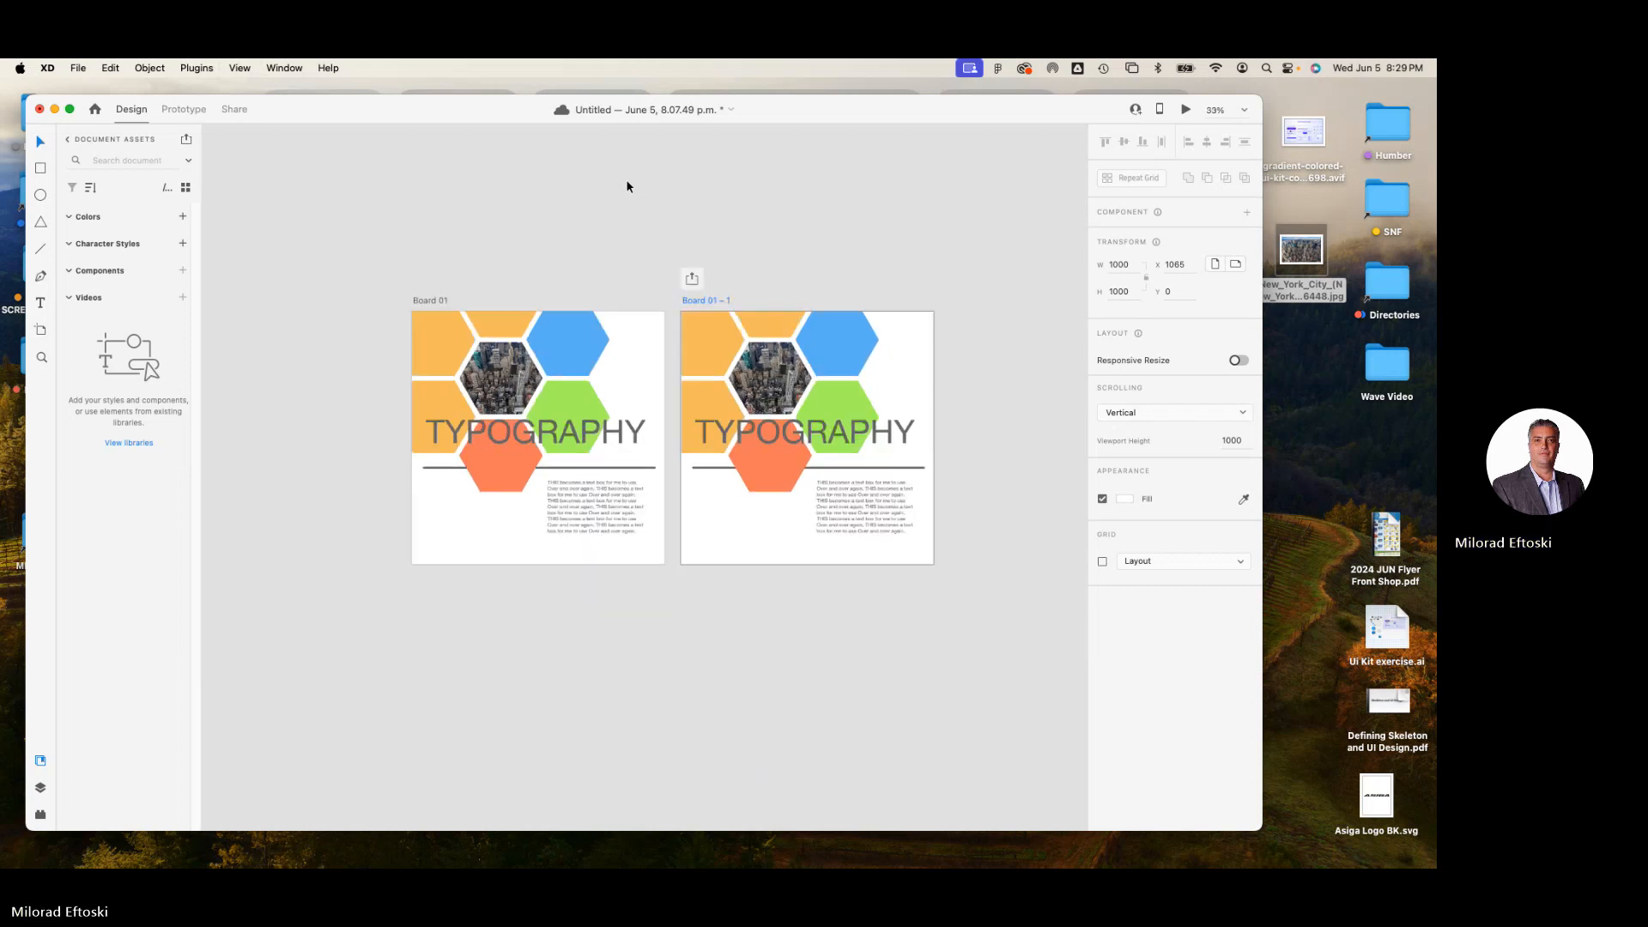
{"action": "scroll", "coordinate": [601, 219], "scroll_direction": "right", "scroll_amount": 3}
{"action": "scroll", "coordinate": [601, 219], "scroll_direction": "down", "scroll_amount": 1}
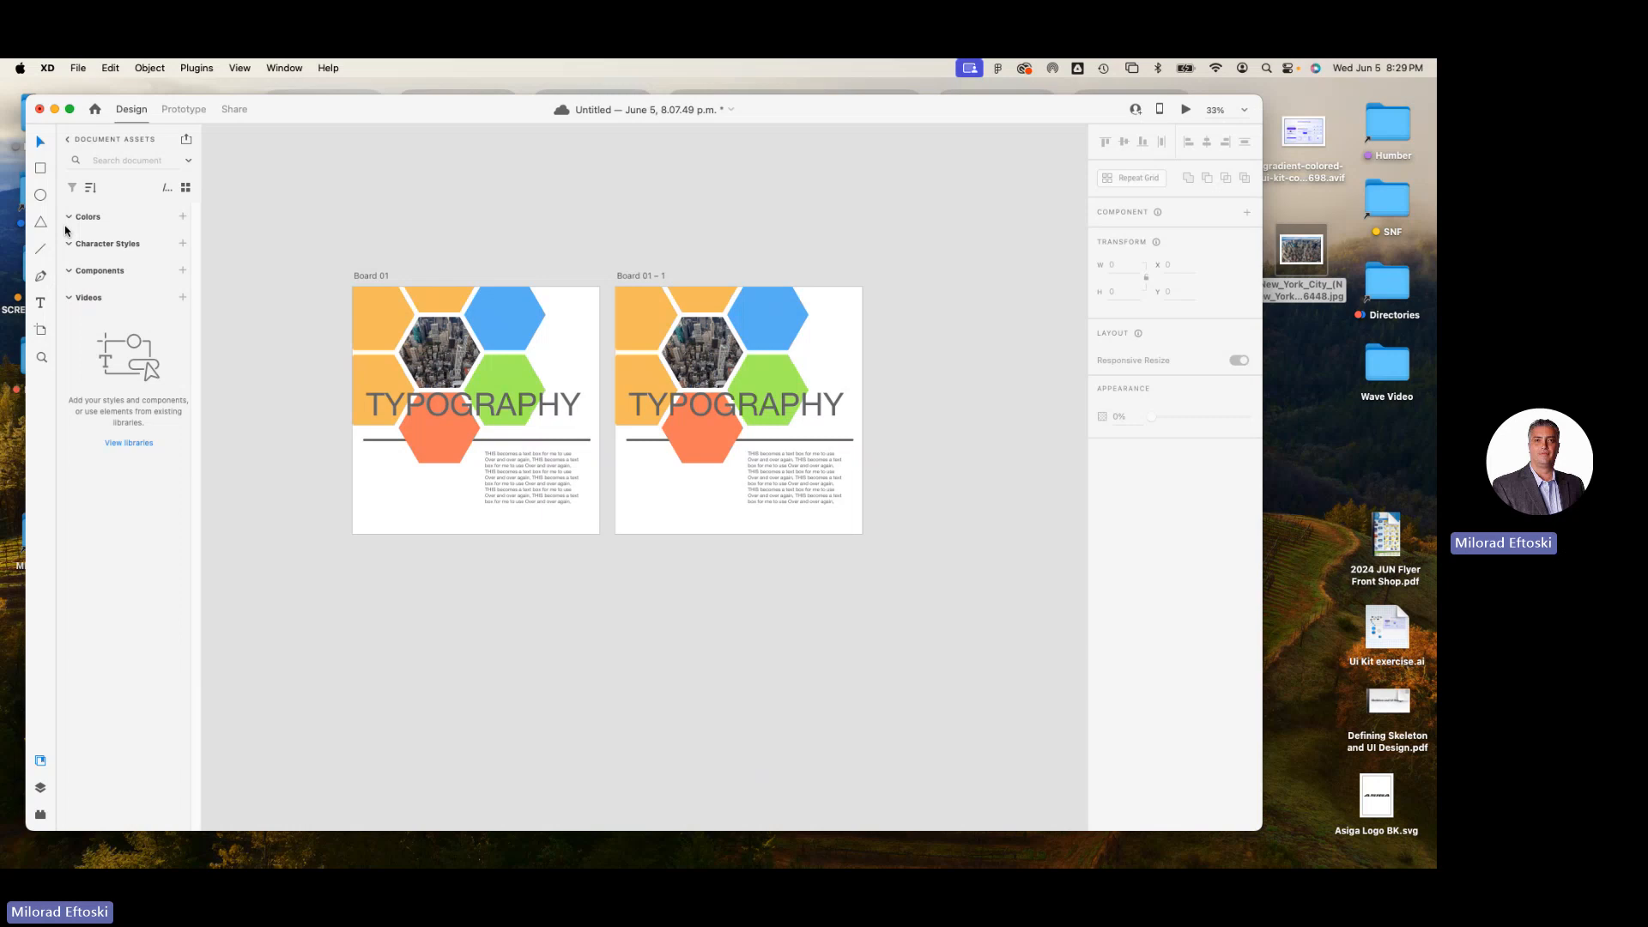
Show the layers of Board 01 and select orange hexagons, the city picture and the title to examine their layer entries.
{"action": "left_click", "coordinate": [40, 787]}
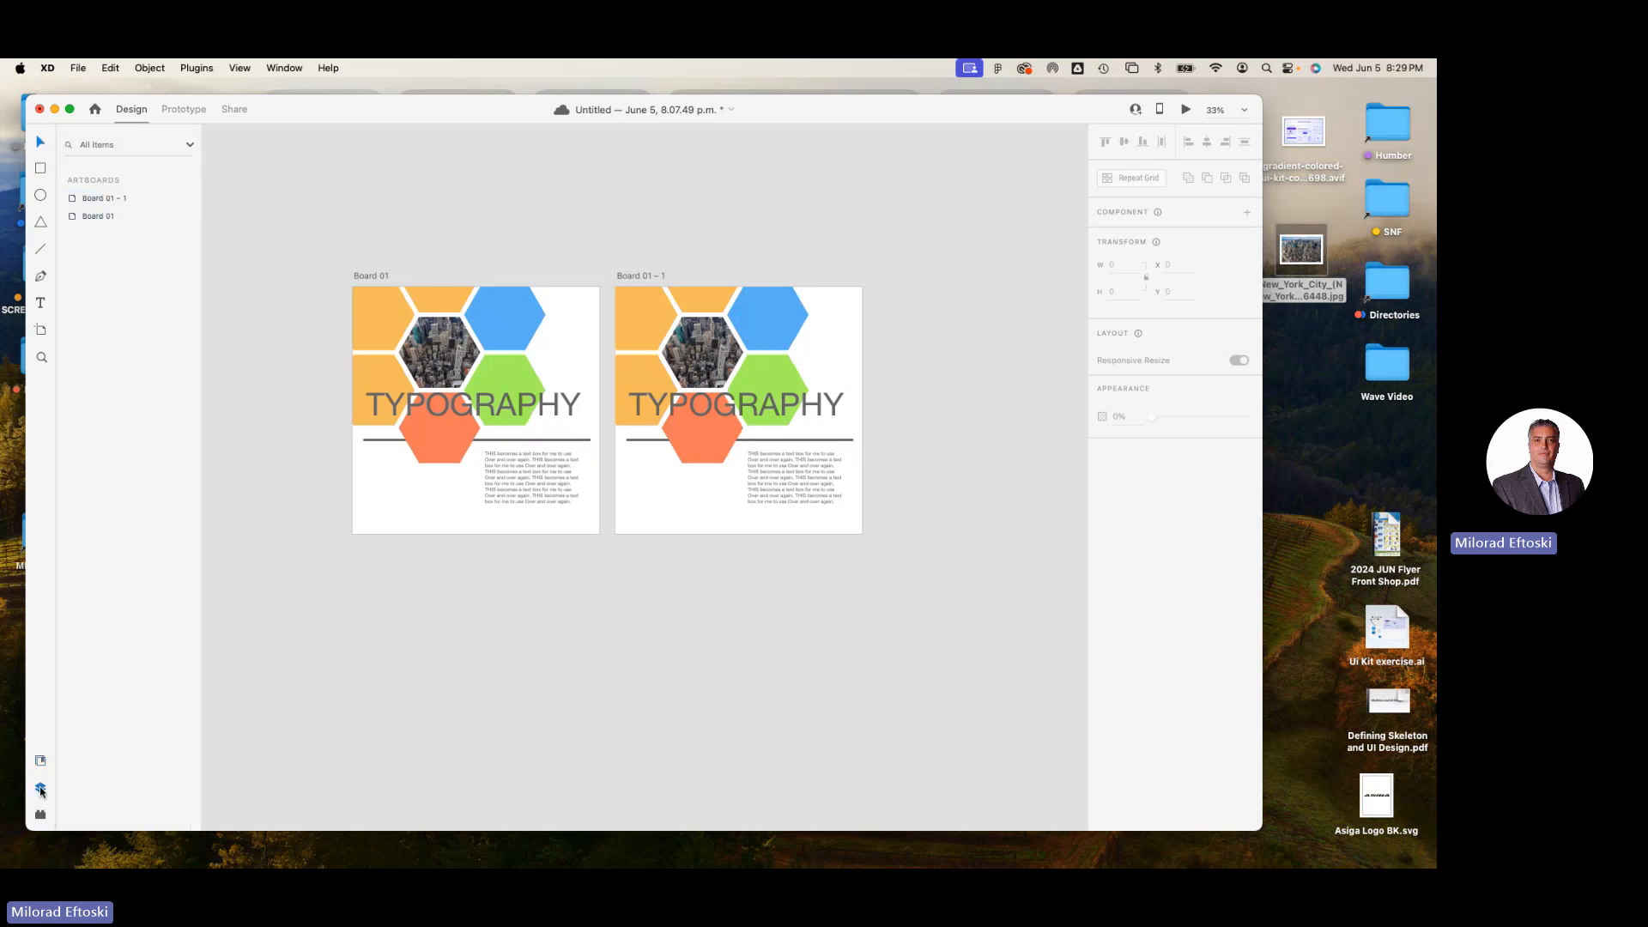
{"action": "left_click", "coordinate": [99, 216]}
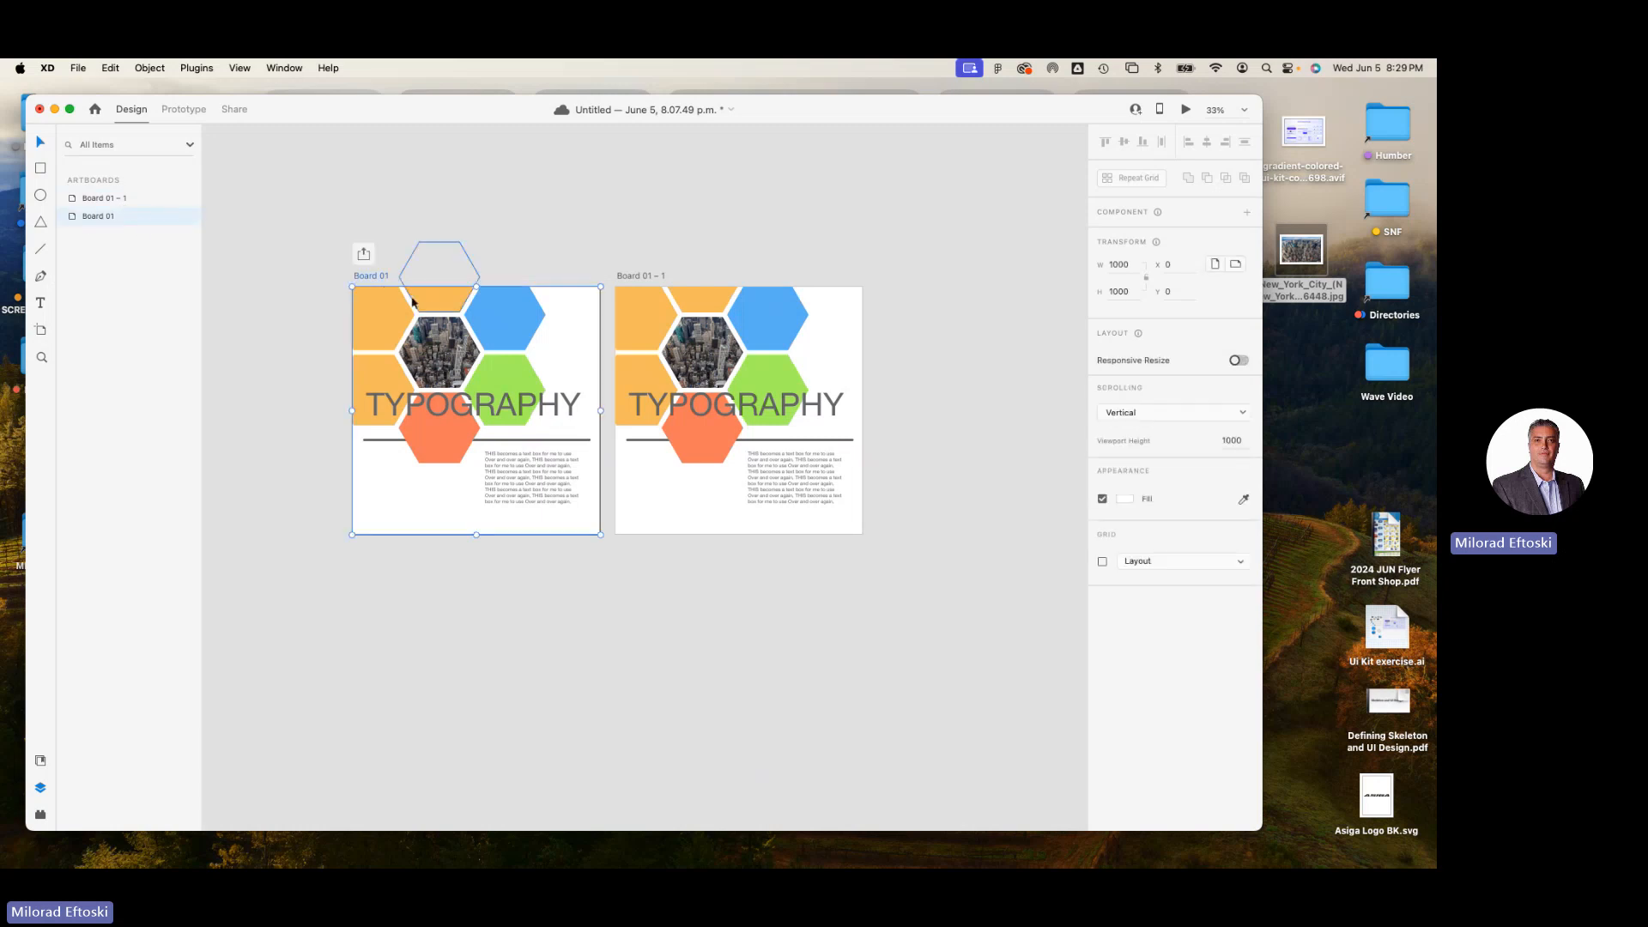
{"action": "double_click", "coordinate": [90, 217]}
{"action": "double_click", "coordinate": [74, 220]}
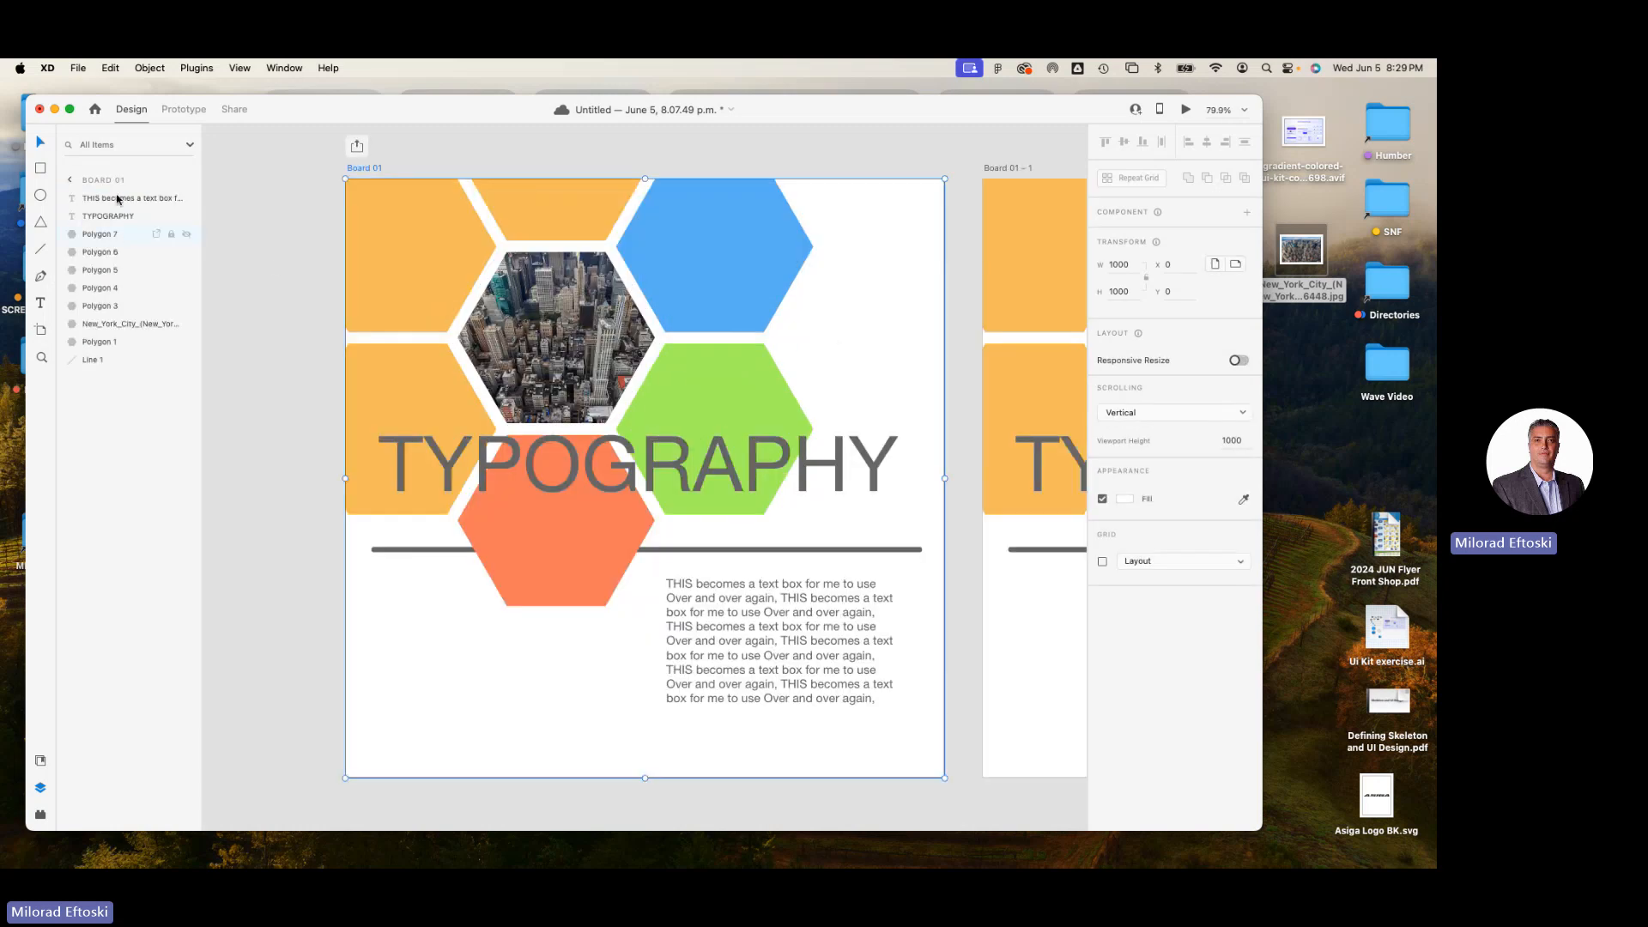
{"action": "left_click", "coordinate": [391, 251]}
{"action": "left_click", "coordinate": [421, 399]}
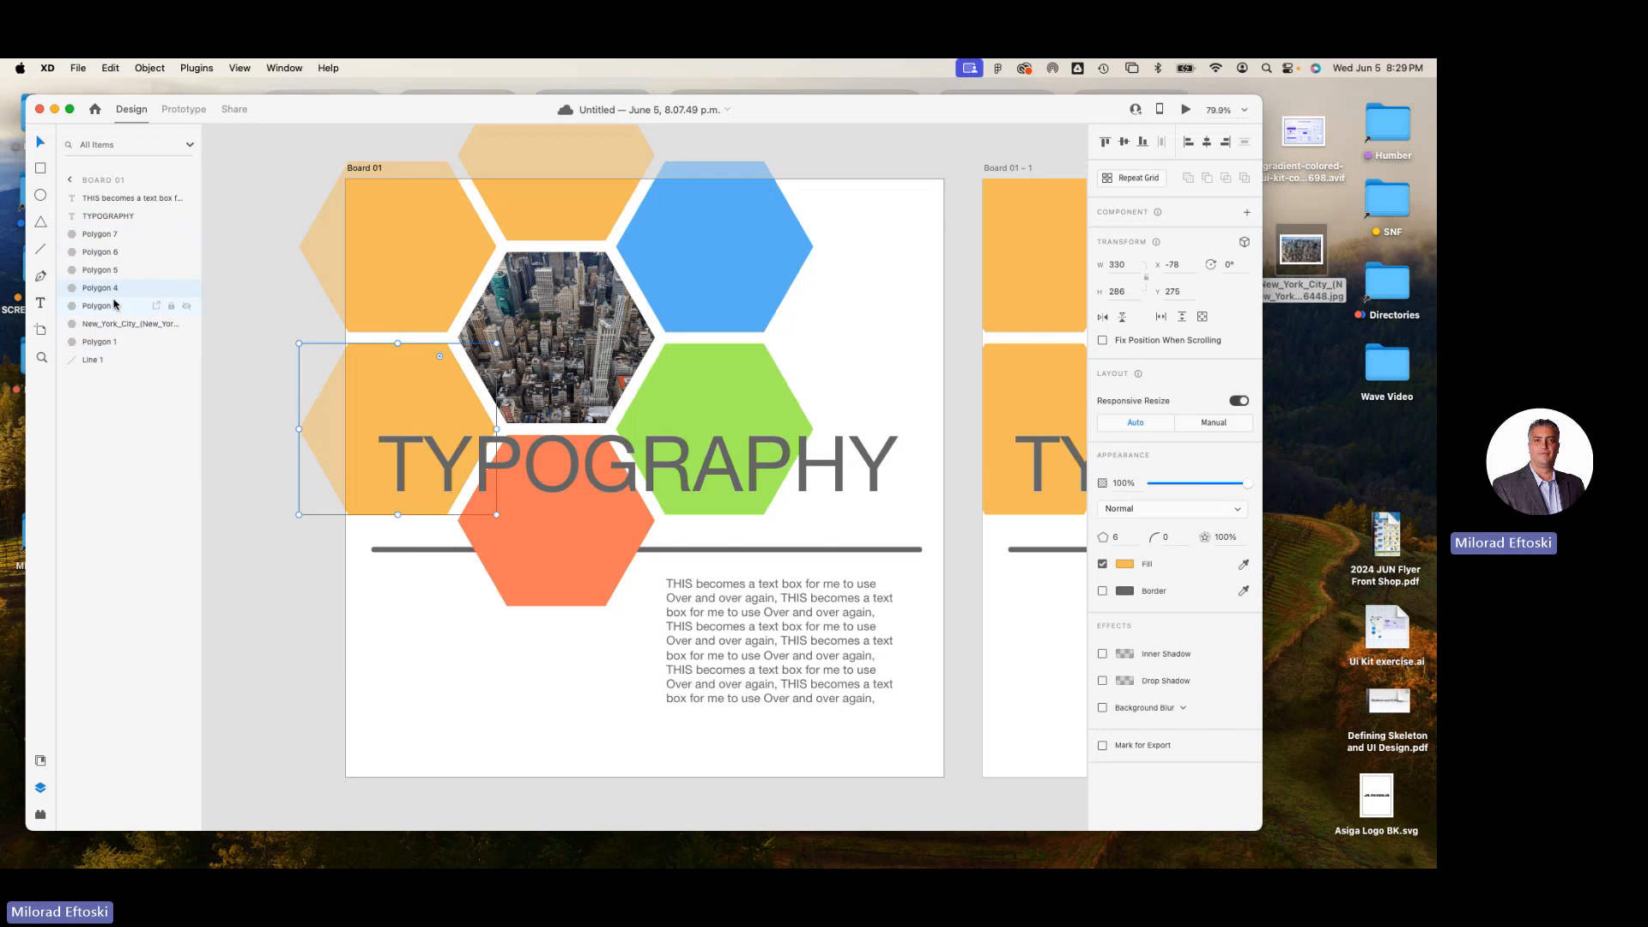
{"action": "left_click", "coordinate": [105, 324]}
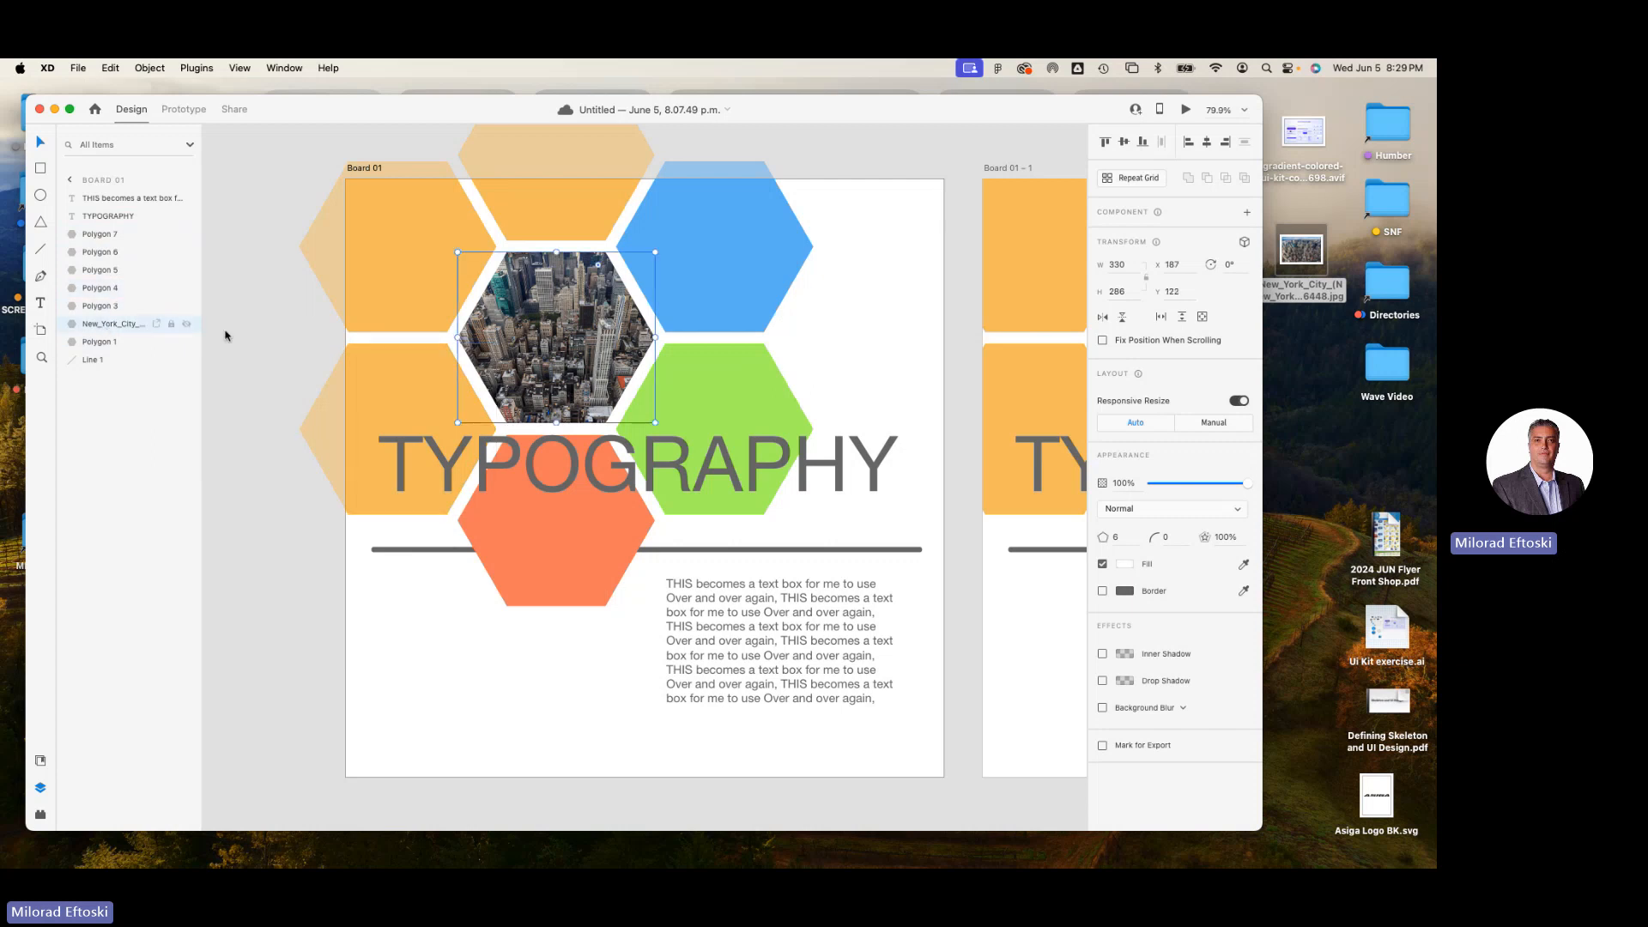
{"action": "left_click", "coordinate": [554, 488]}
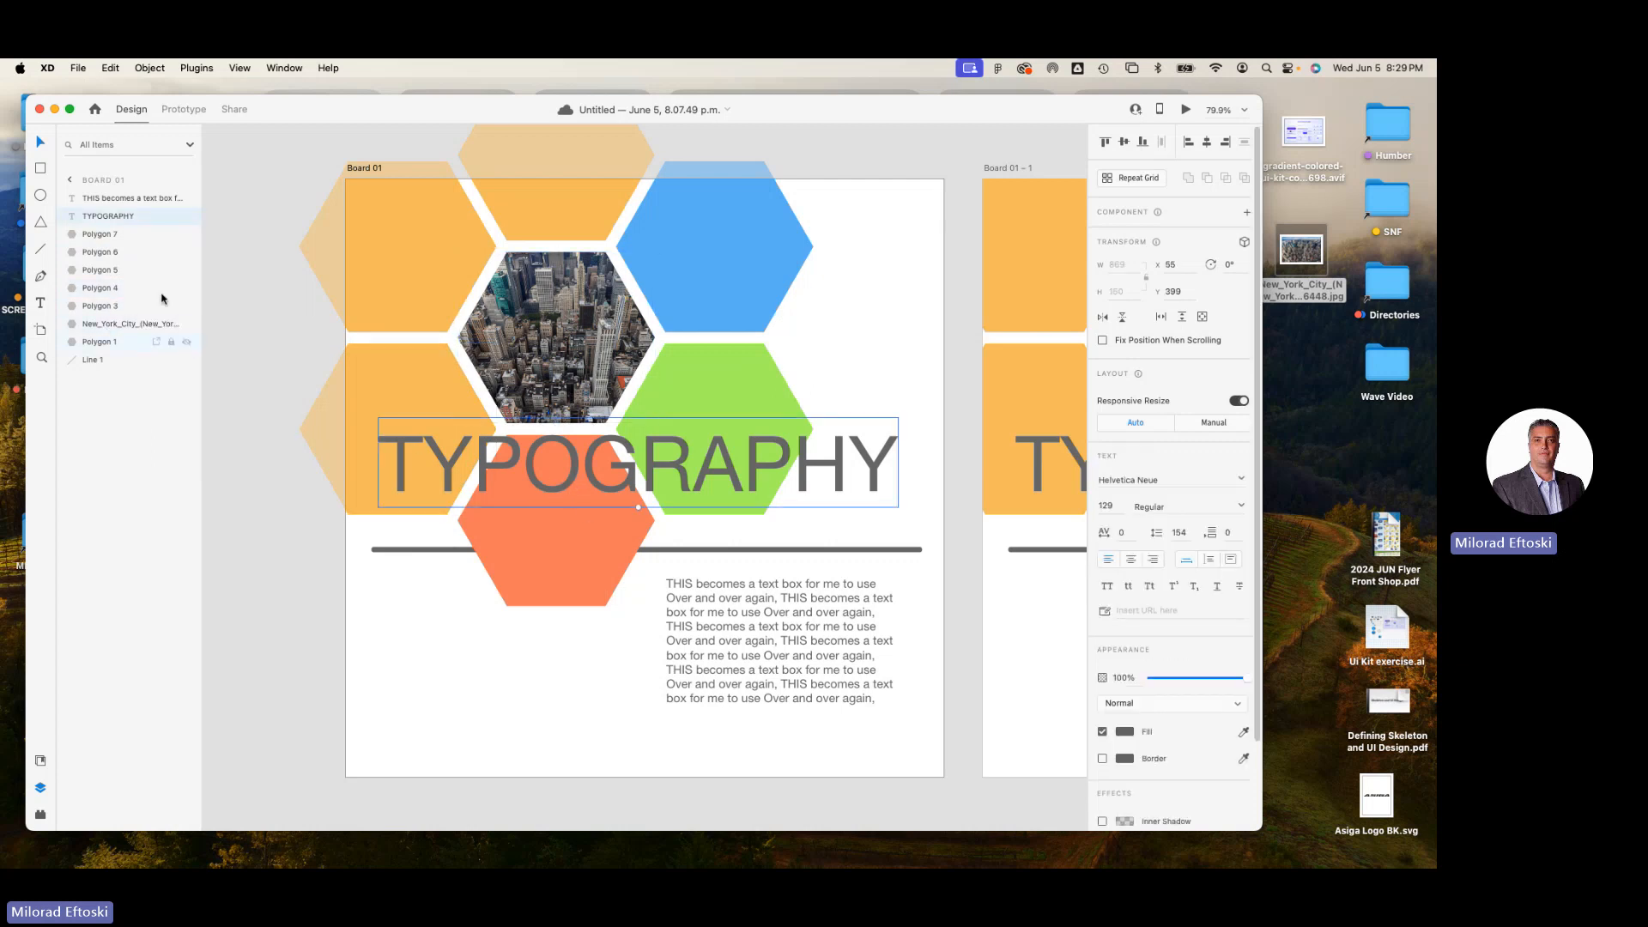
Send the TYPOGRAPHY title behind all other objects on Board 01, bring it back to the front, and deselect it.
{"action": "mouse_move", "coordinate": [97, 226]}
{"action": "left_mouse_down"}
{"action": "mouse_move", "coordinate": [98, 333]}
{"action": "mouse_move", "coordinate": [97, 216]}
{"action": "left_mouse_up"}
{"action": "key", "text": "super+shift+bracketleft"}
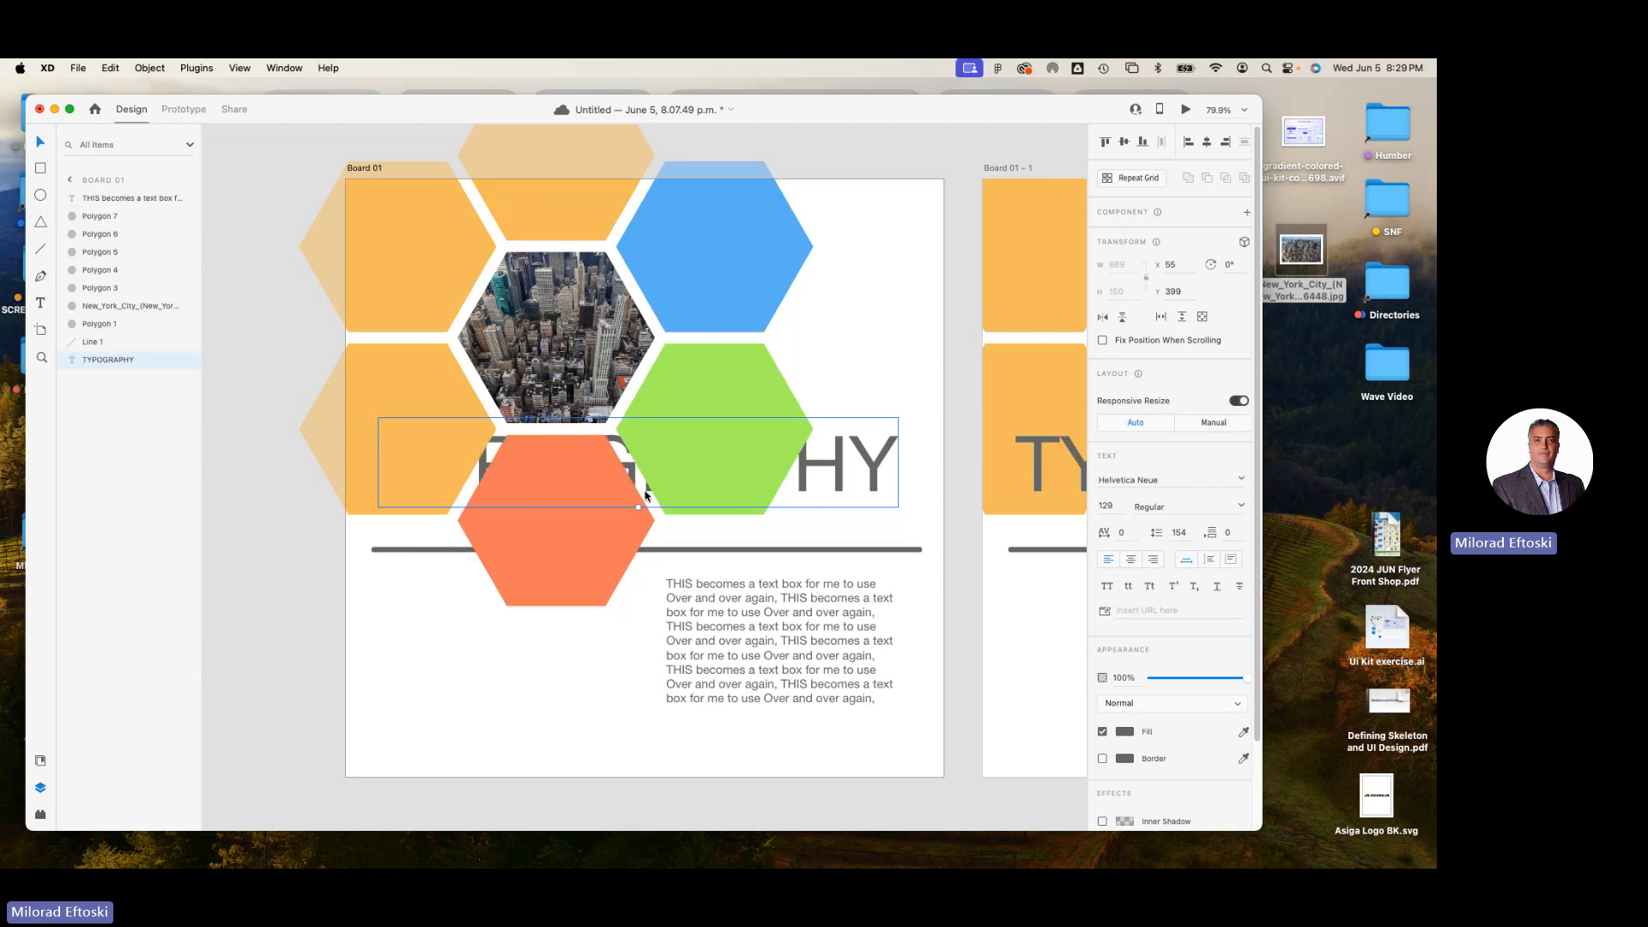
{"action": "key", "text": "super+shift+bracketright"}
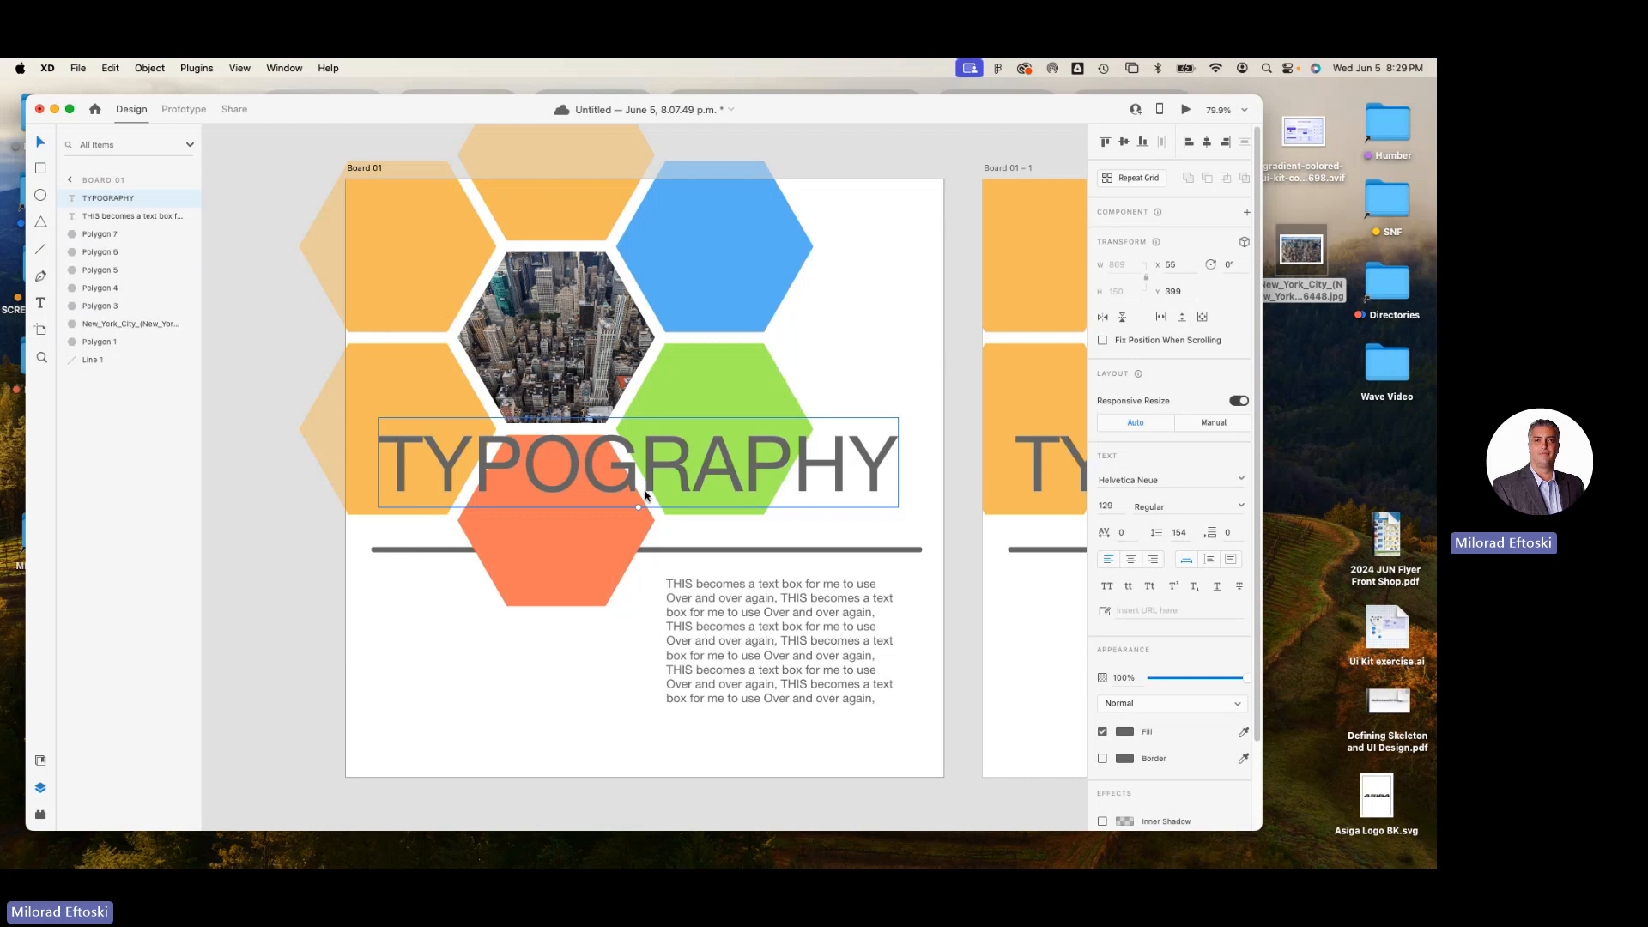
{"action": "key", "text": "super+minus"}
{"action": "key", "text": "super+minus"}
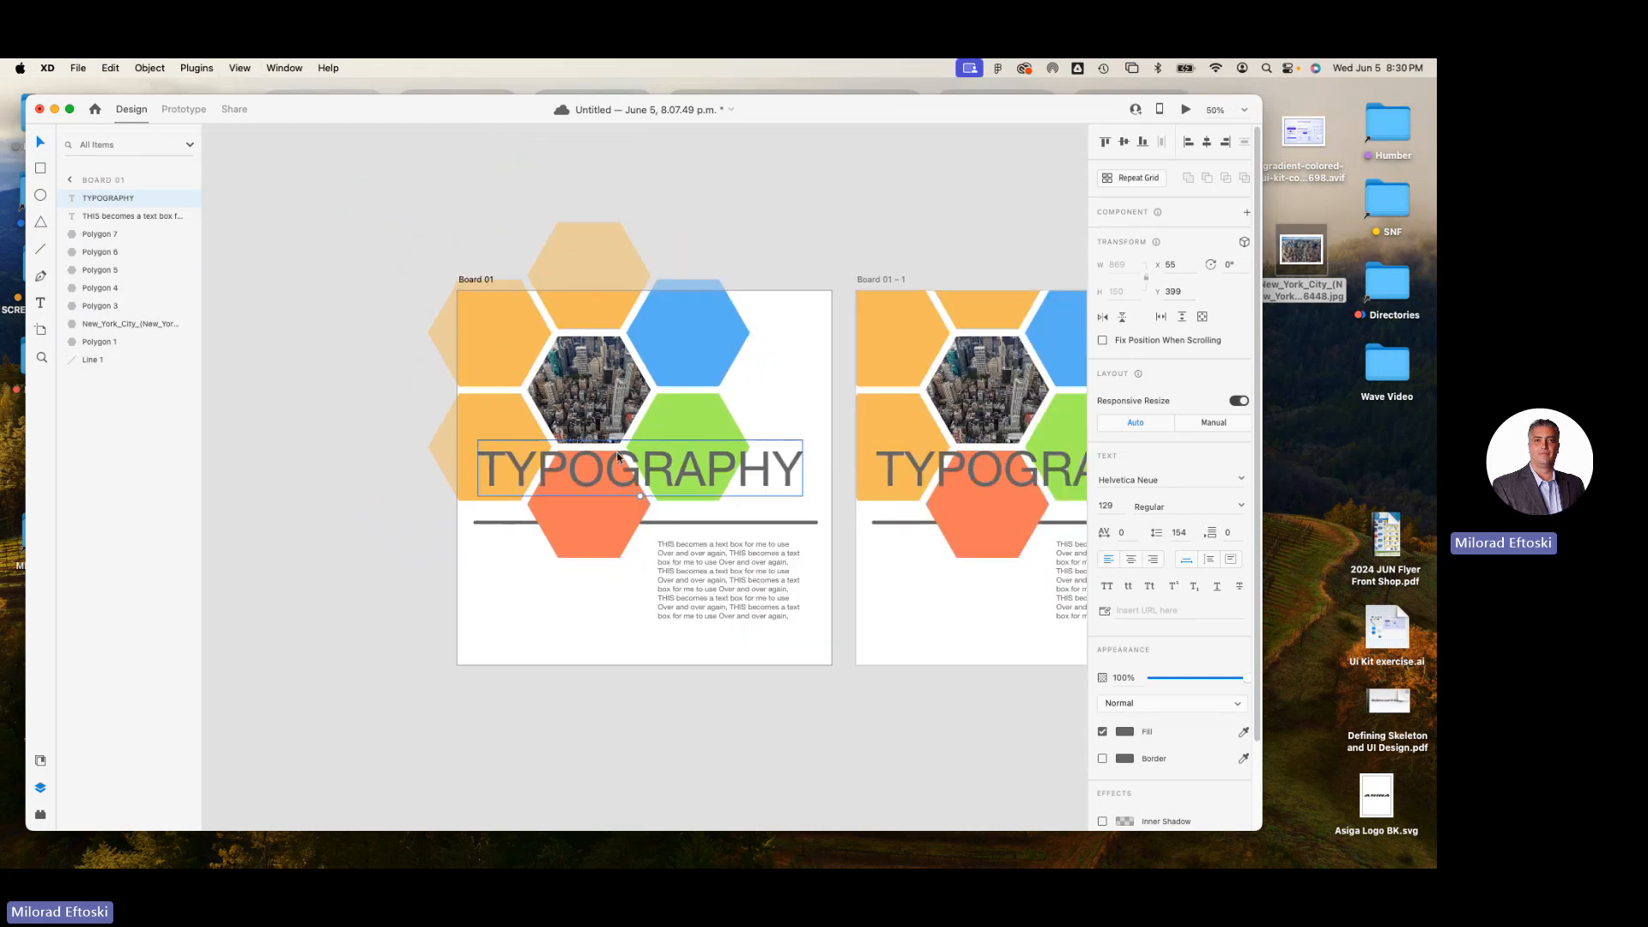
{"action": "left_click", "coordinate": [316, 283]}
{"action": "scroll", "coordinate": [393, 268], "scroll_direction": "right", "scroll_amount": 5}
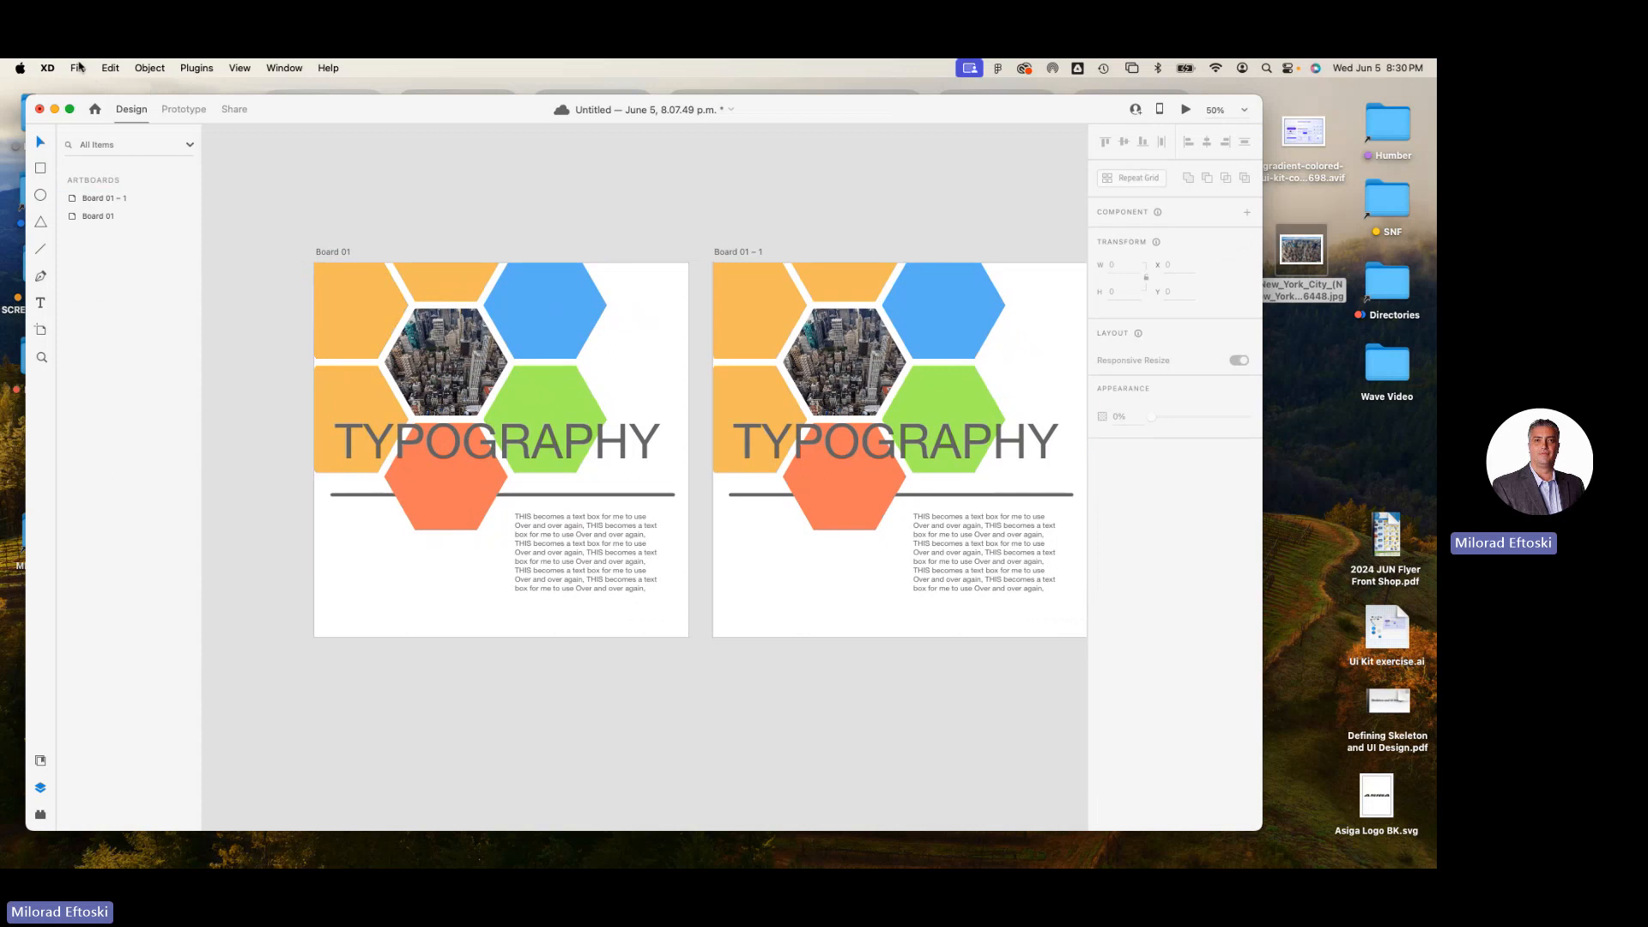
{"action": "left_click", "coordinate": [78, 67]}
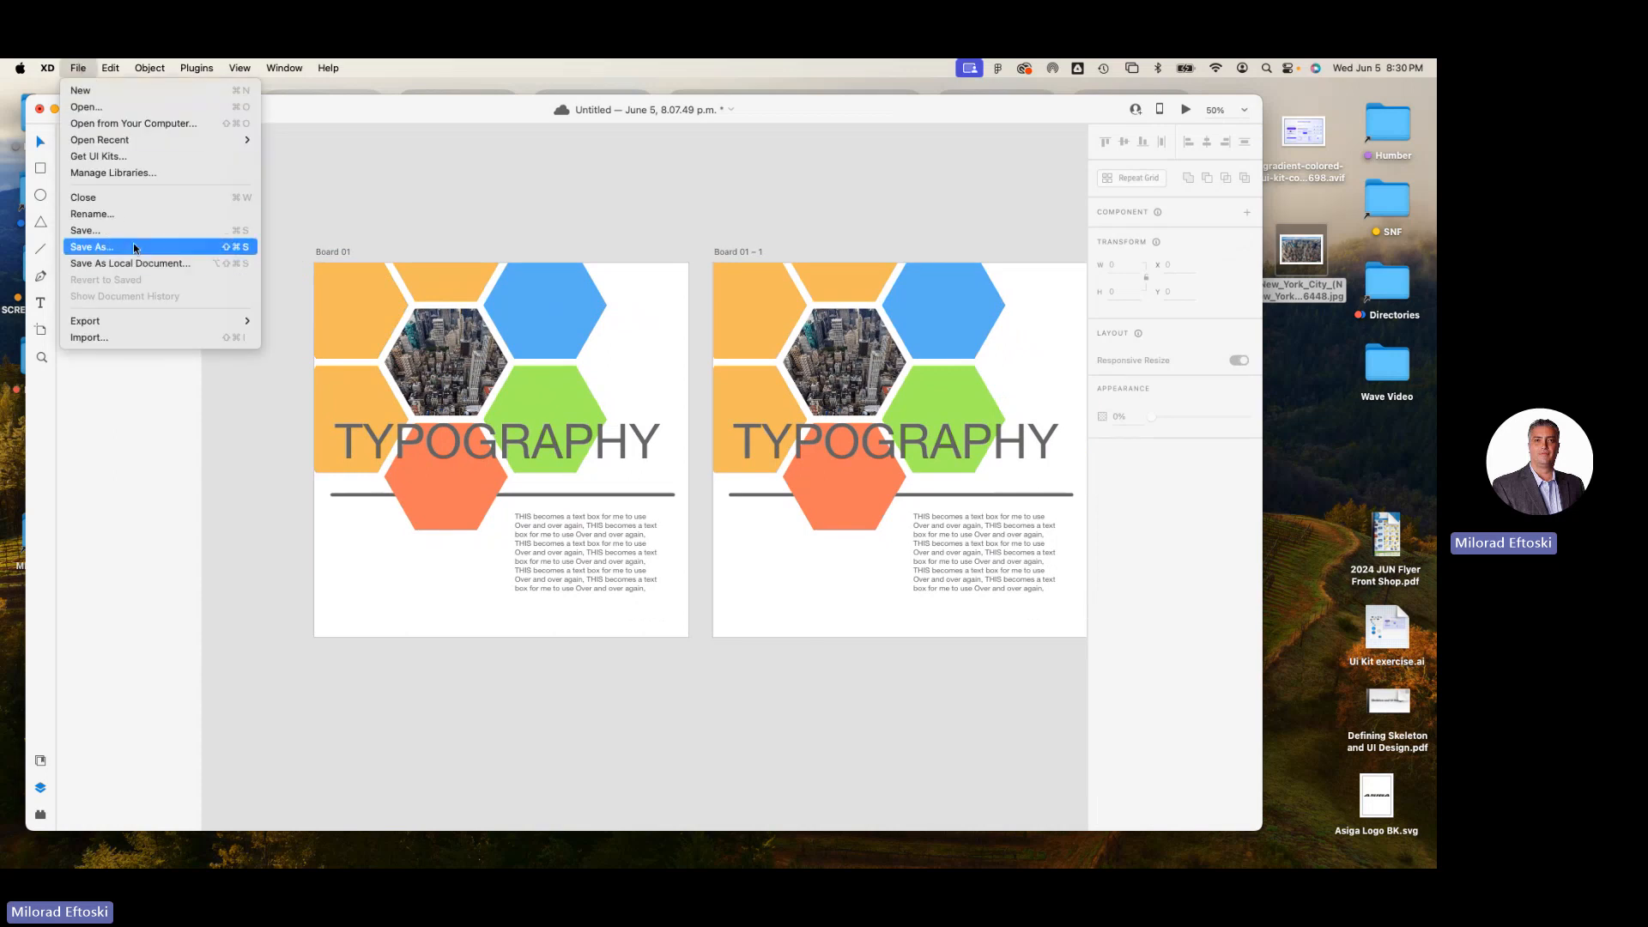
{"action": "left_click", "coordinate": [133, 246]}
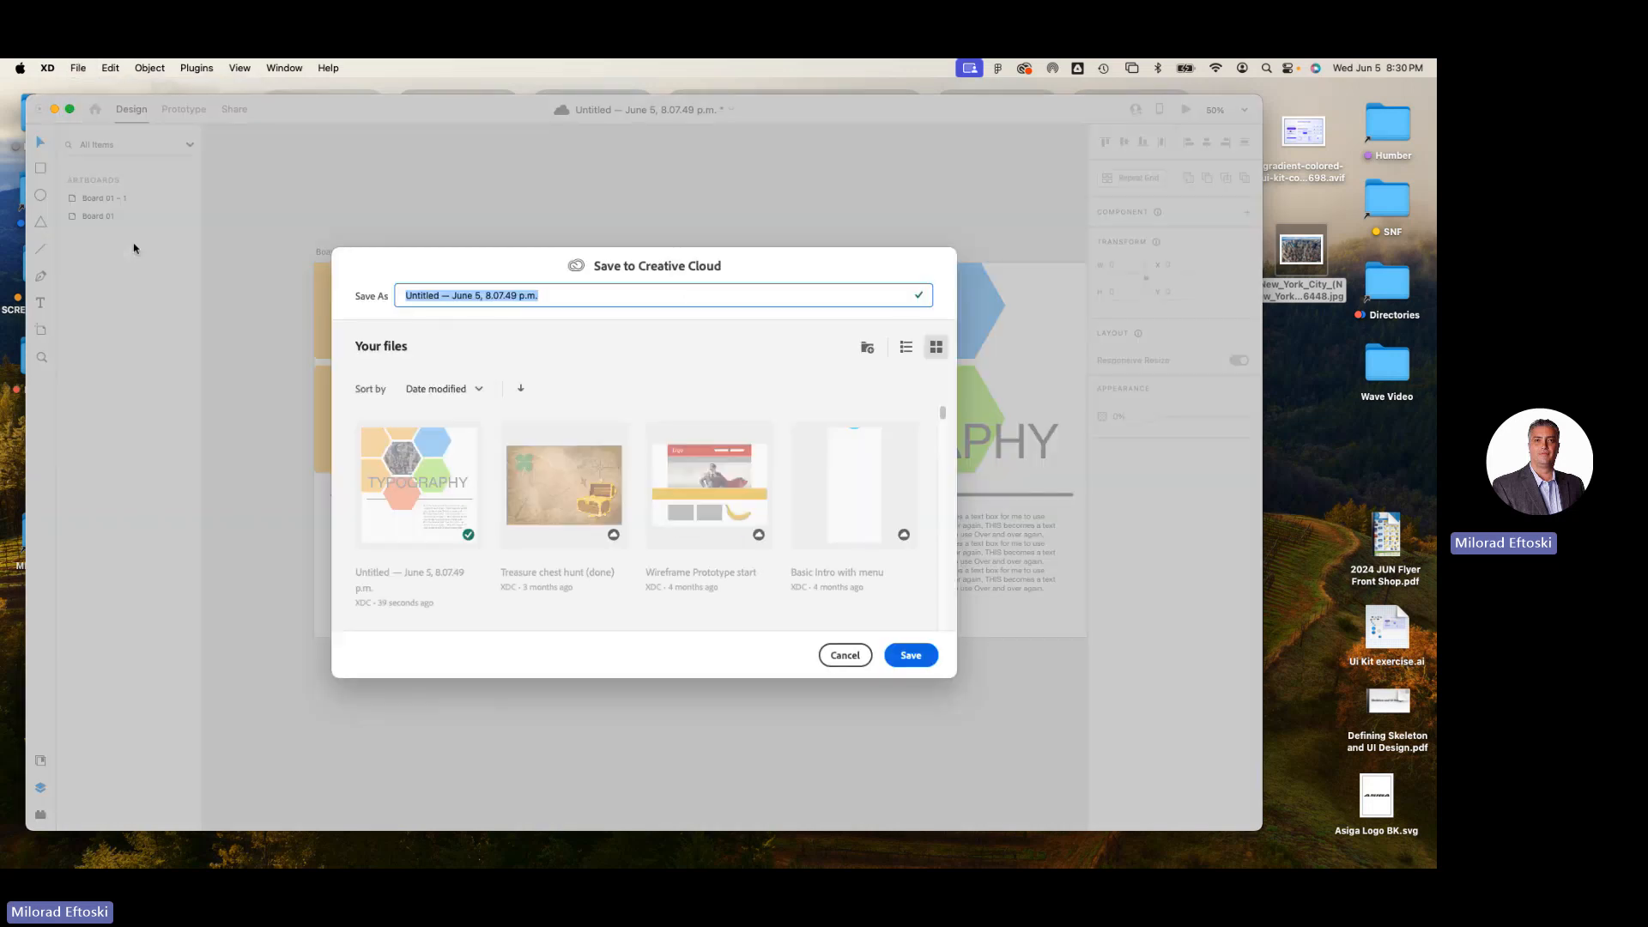
{"action": "left_click", "coordinate": [519, 267]}
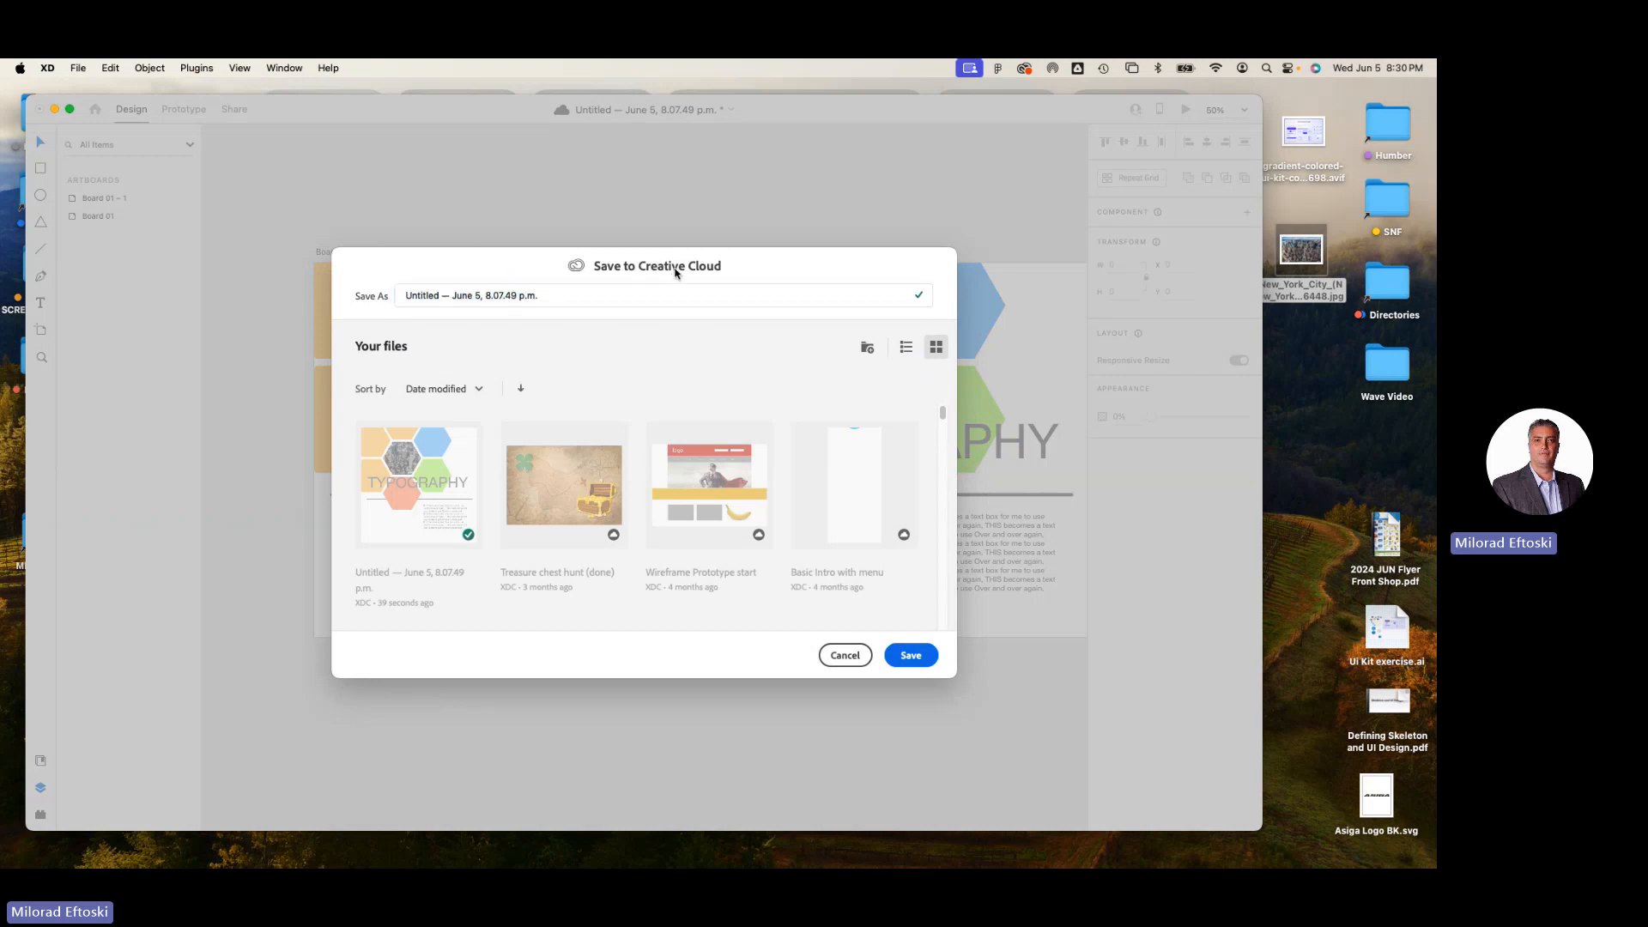
{"action": "left_click", "coordinate": [843, 666]}
Save the document to Creative Cloud under the name XD Basics.
{"action": "left_click", "coordinate": [78, 67]}
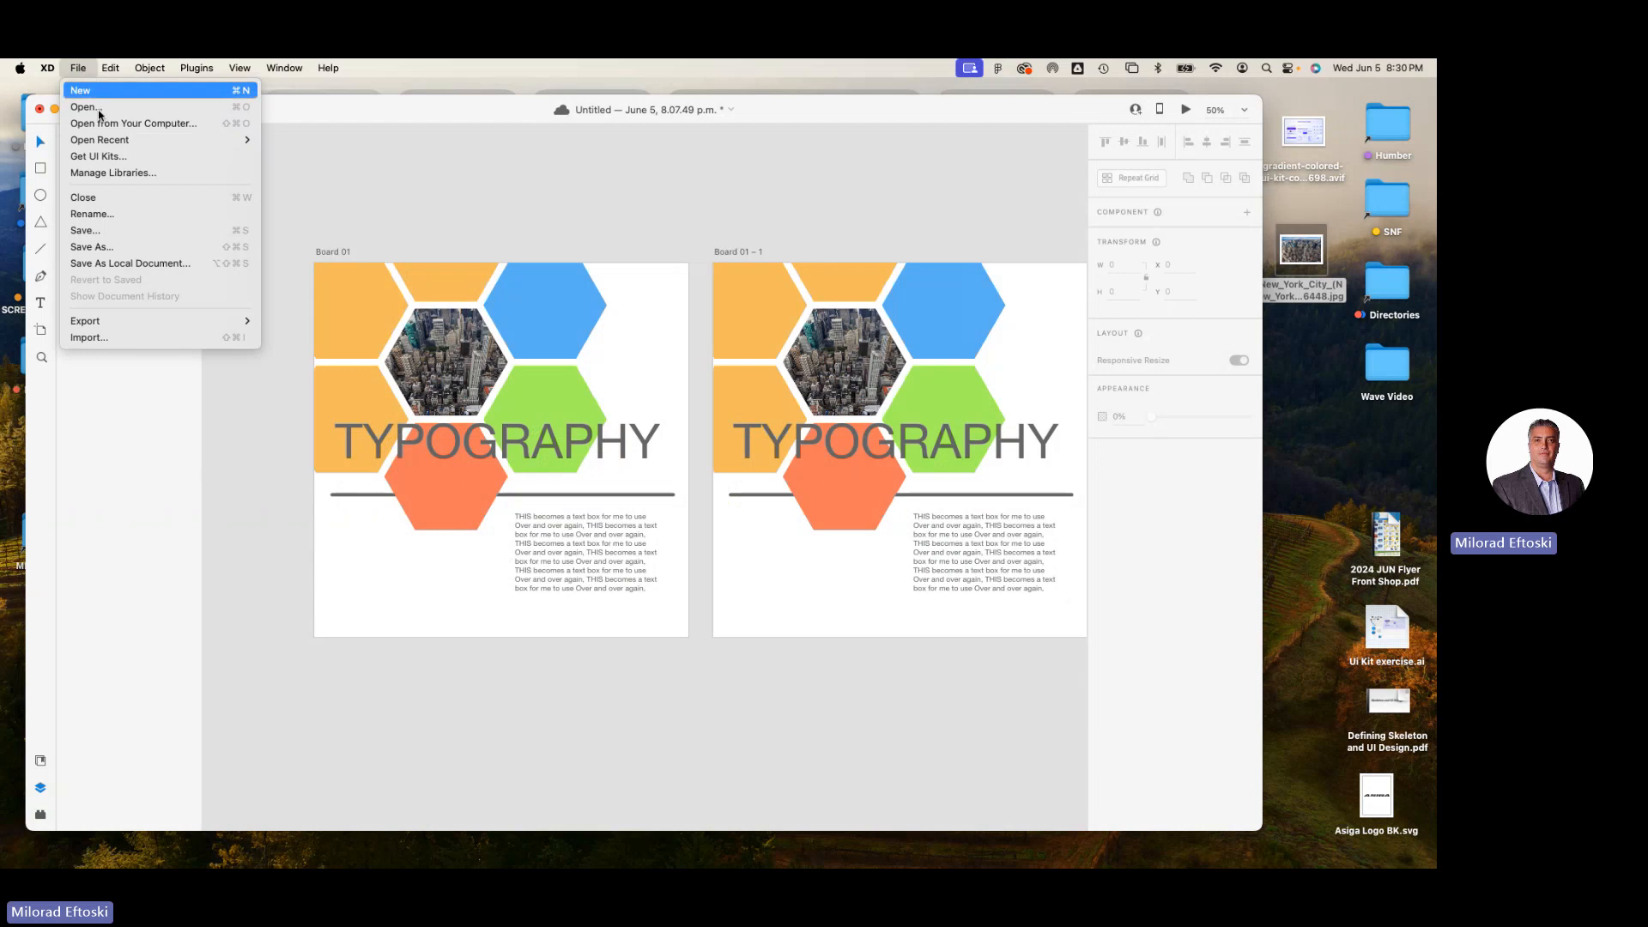
{"action": "left_click", "coordinate": [133, 244]}
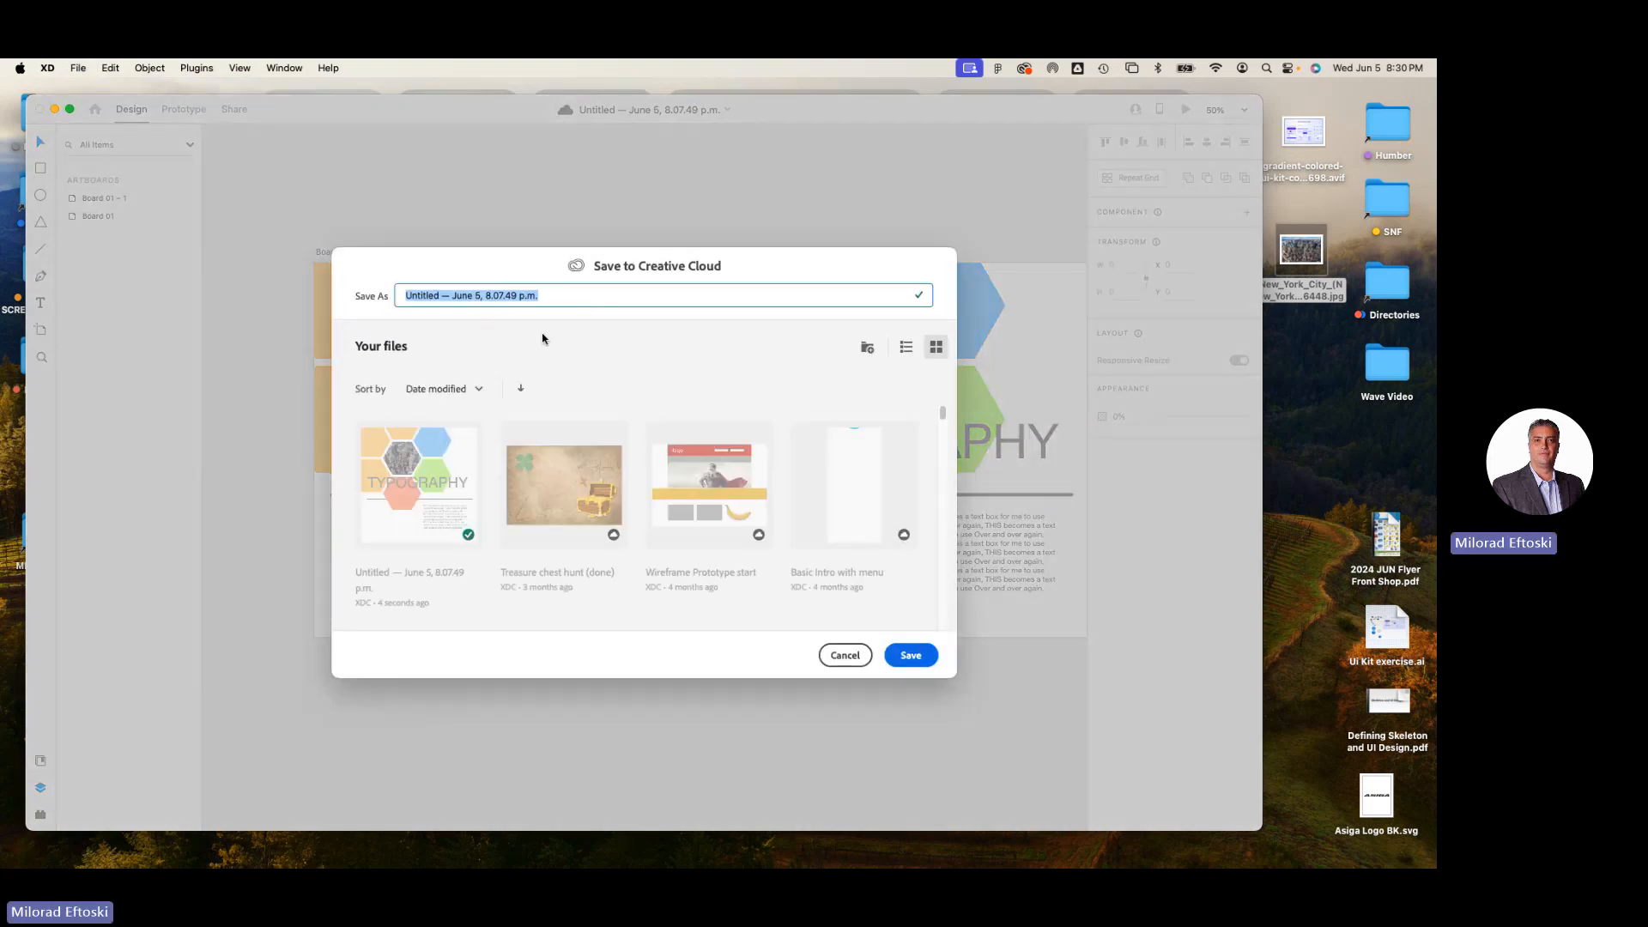
{"action": "type", "text": "XD Bas"}
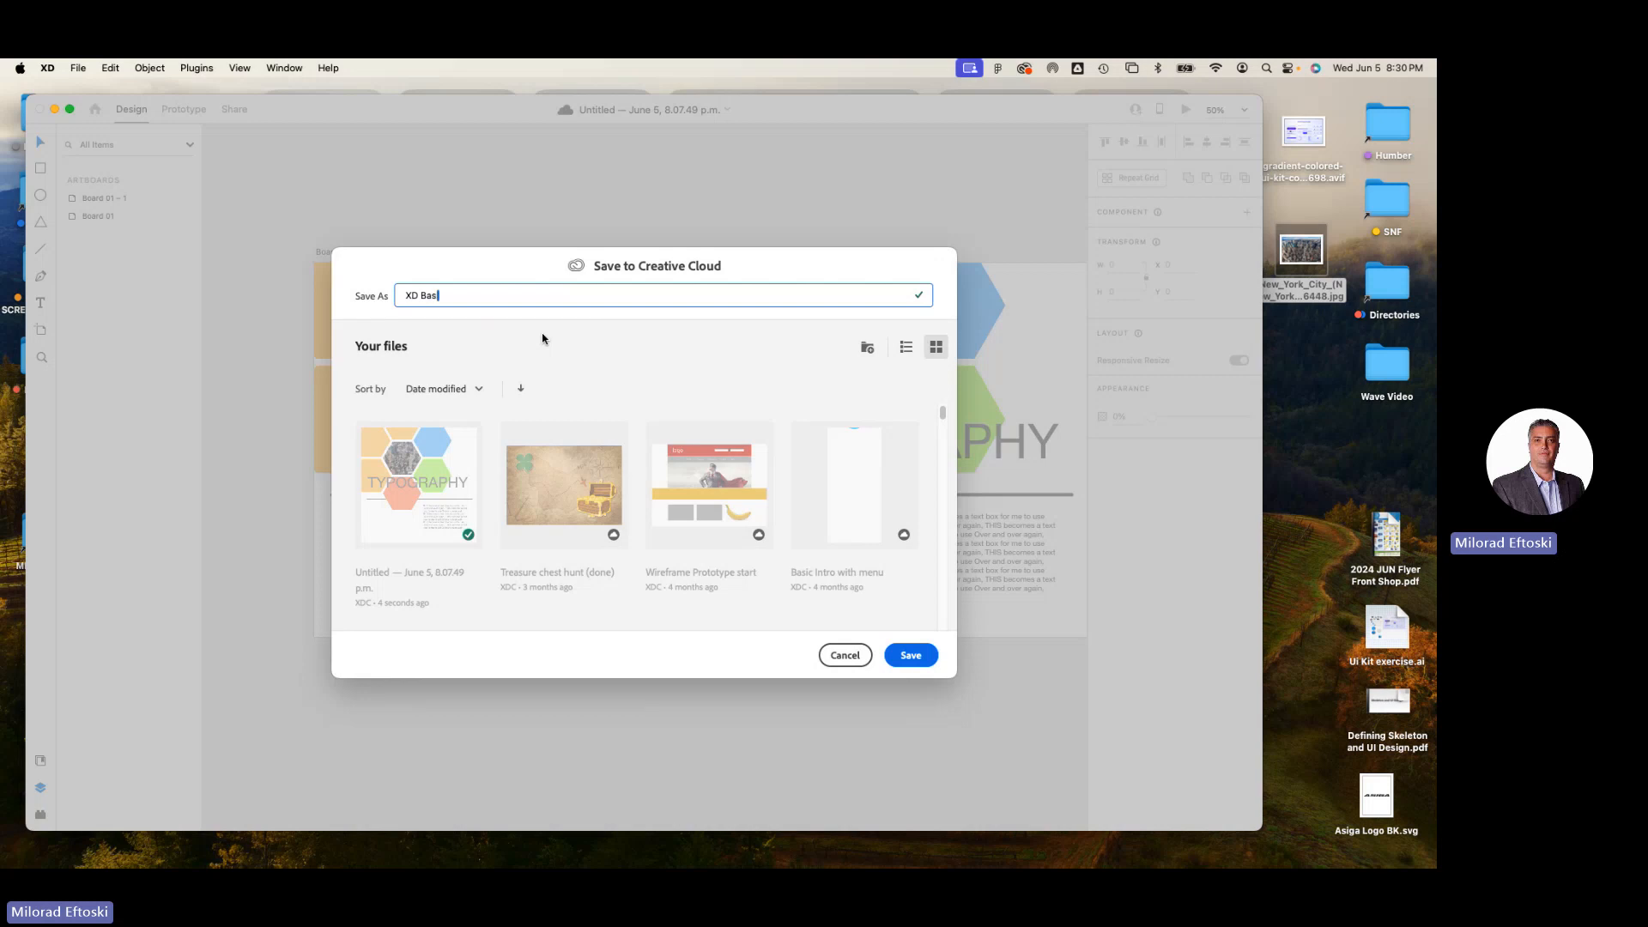
{"action": "type", "text": "ics"}
{"action": "left_click", "coordinate": [911, 655]}
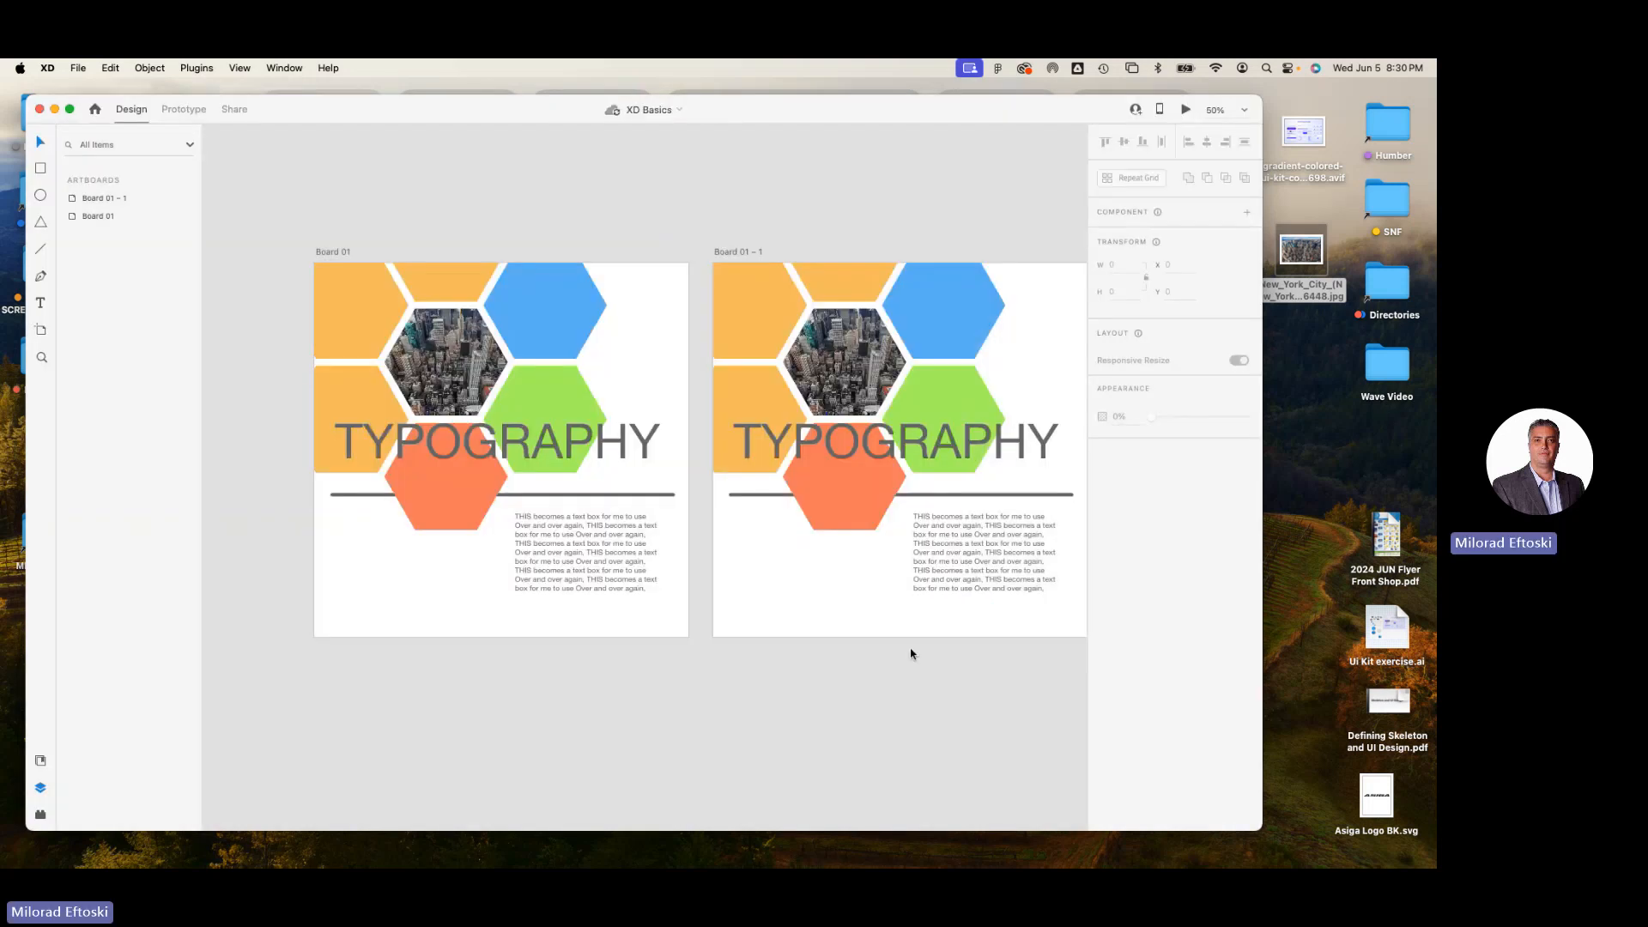
Save XD Basics as a local document on the Desktop.
{"action": "left_click", "coordinate": [78, 67]}
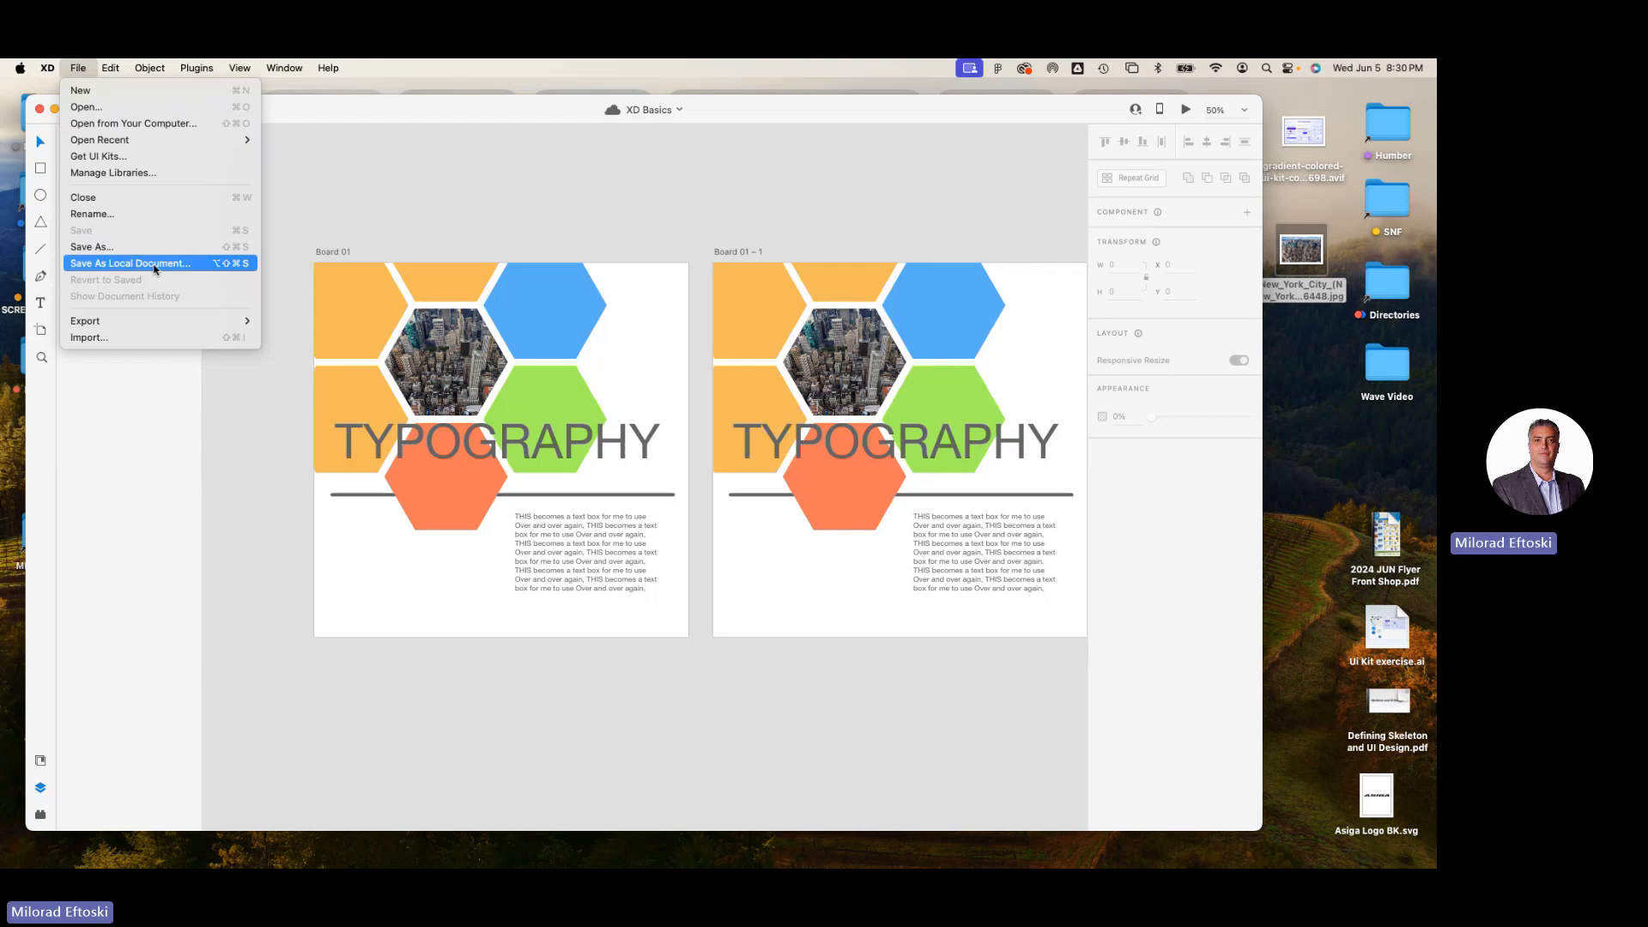
{"action": "left_click", "coordinate": [154, 269]}
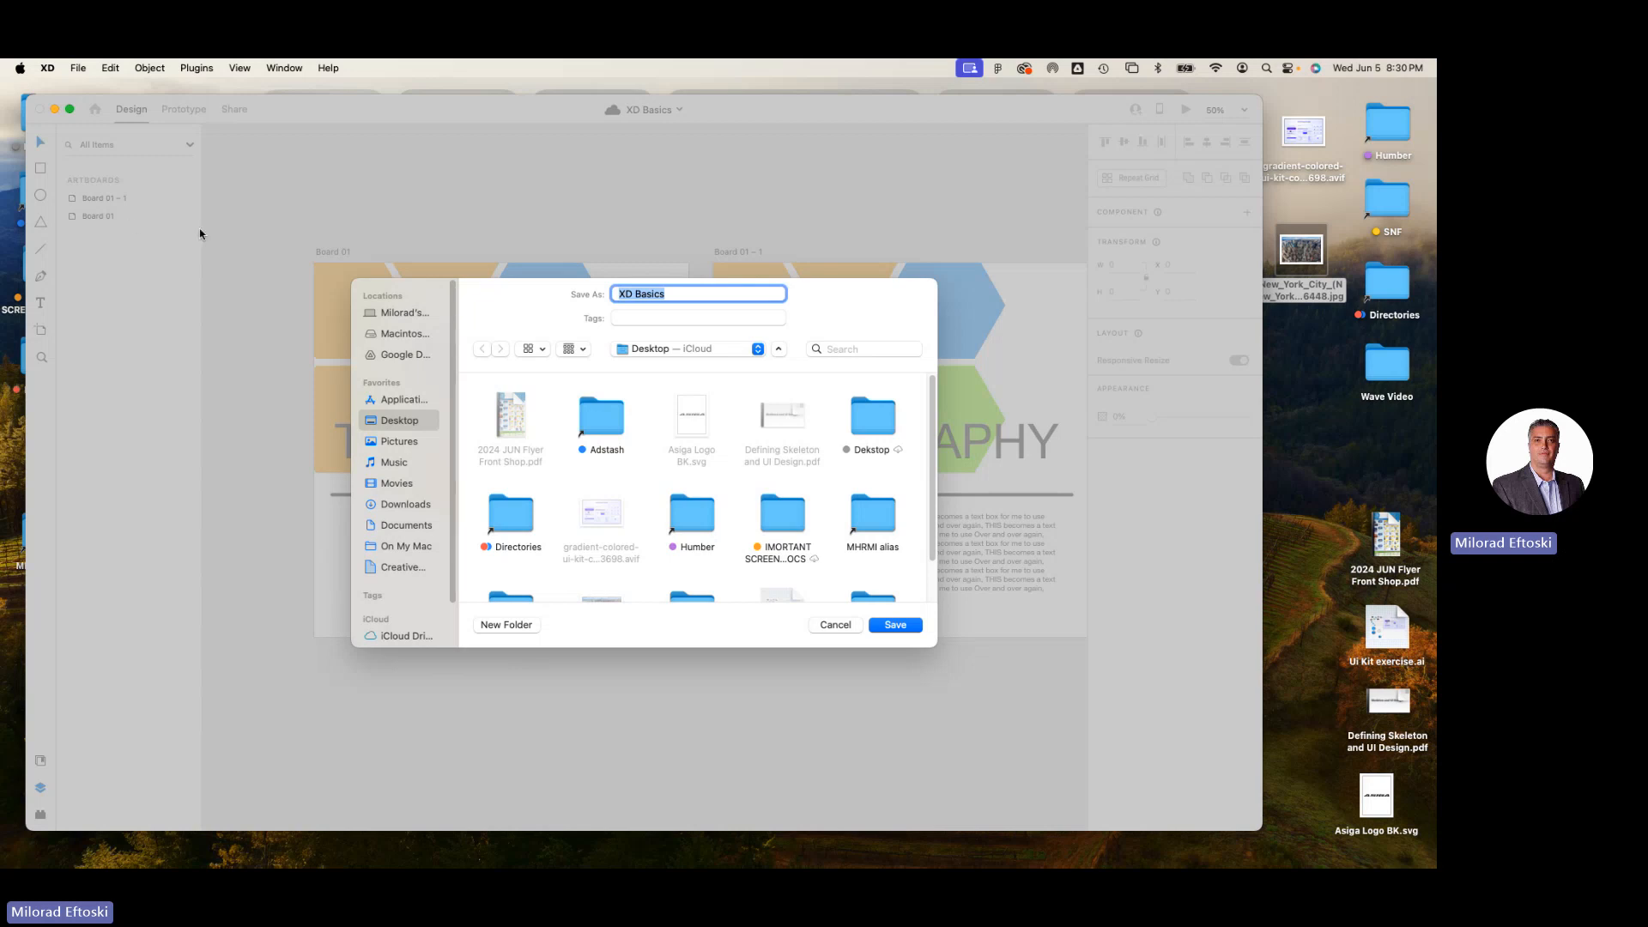
{"action": "left_click", "coordinate": [893, 625]}
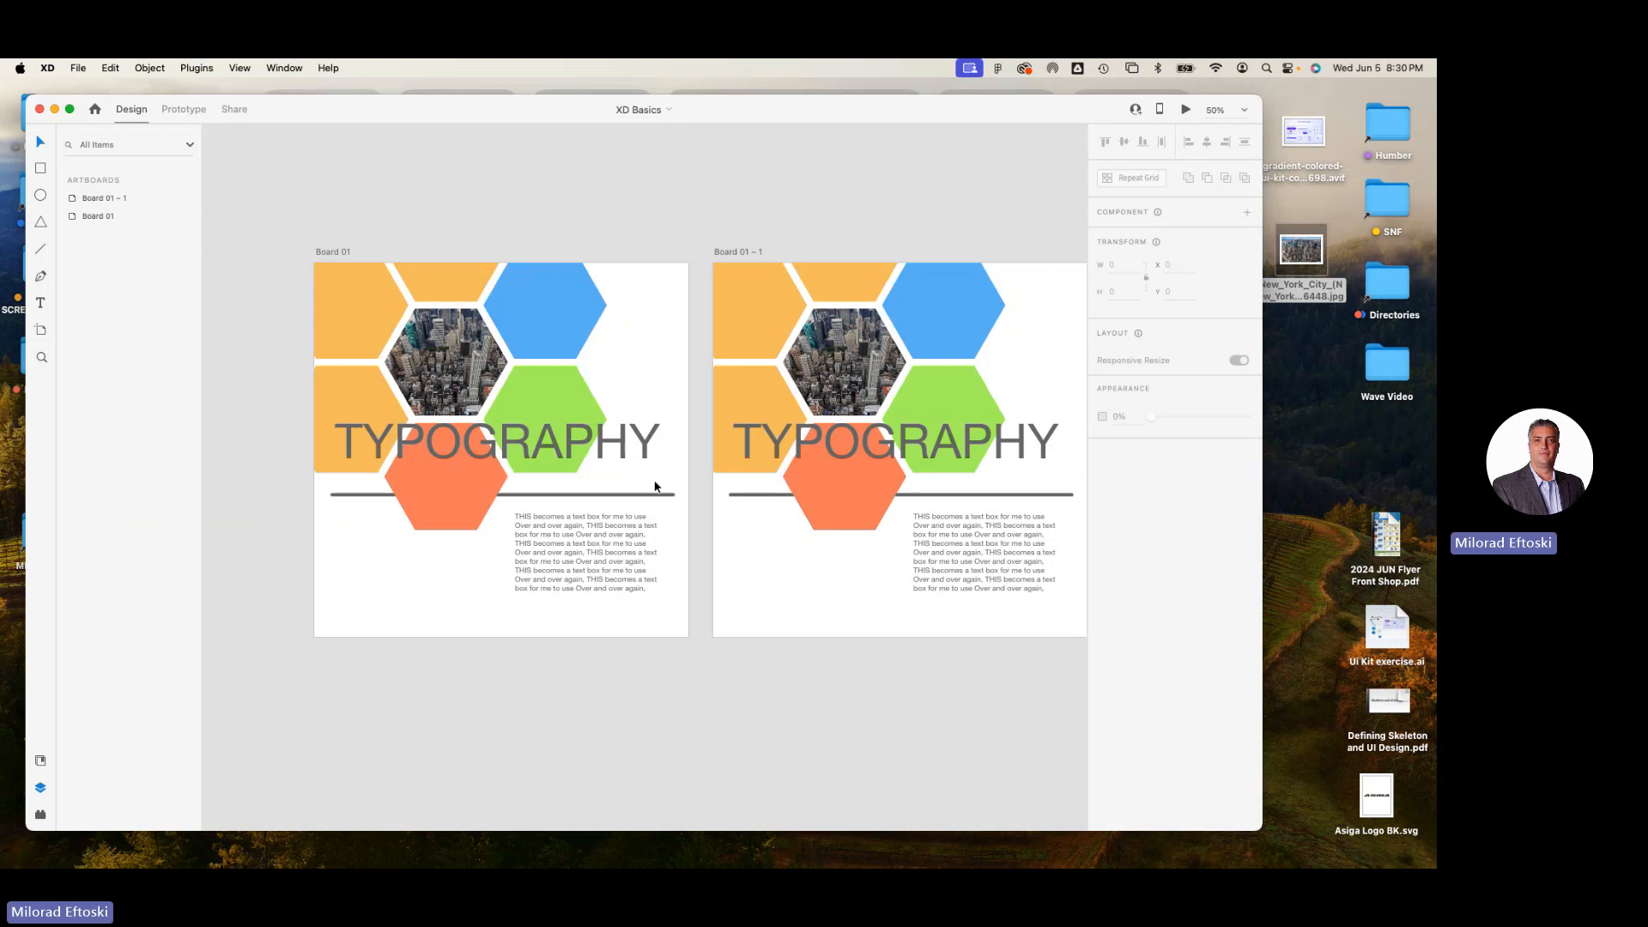
{"action": "scroll", "coordinate": [739, 506], "scroll_direction": "right", "scroll_amount": 3}
{"action": "scroll", "coordinate": [739, 506], "scroll_direction": "down", "scroll_amount": 1}
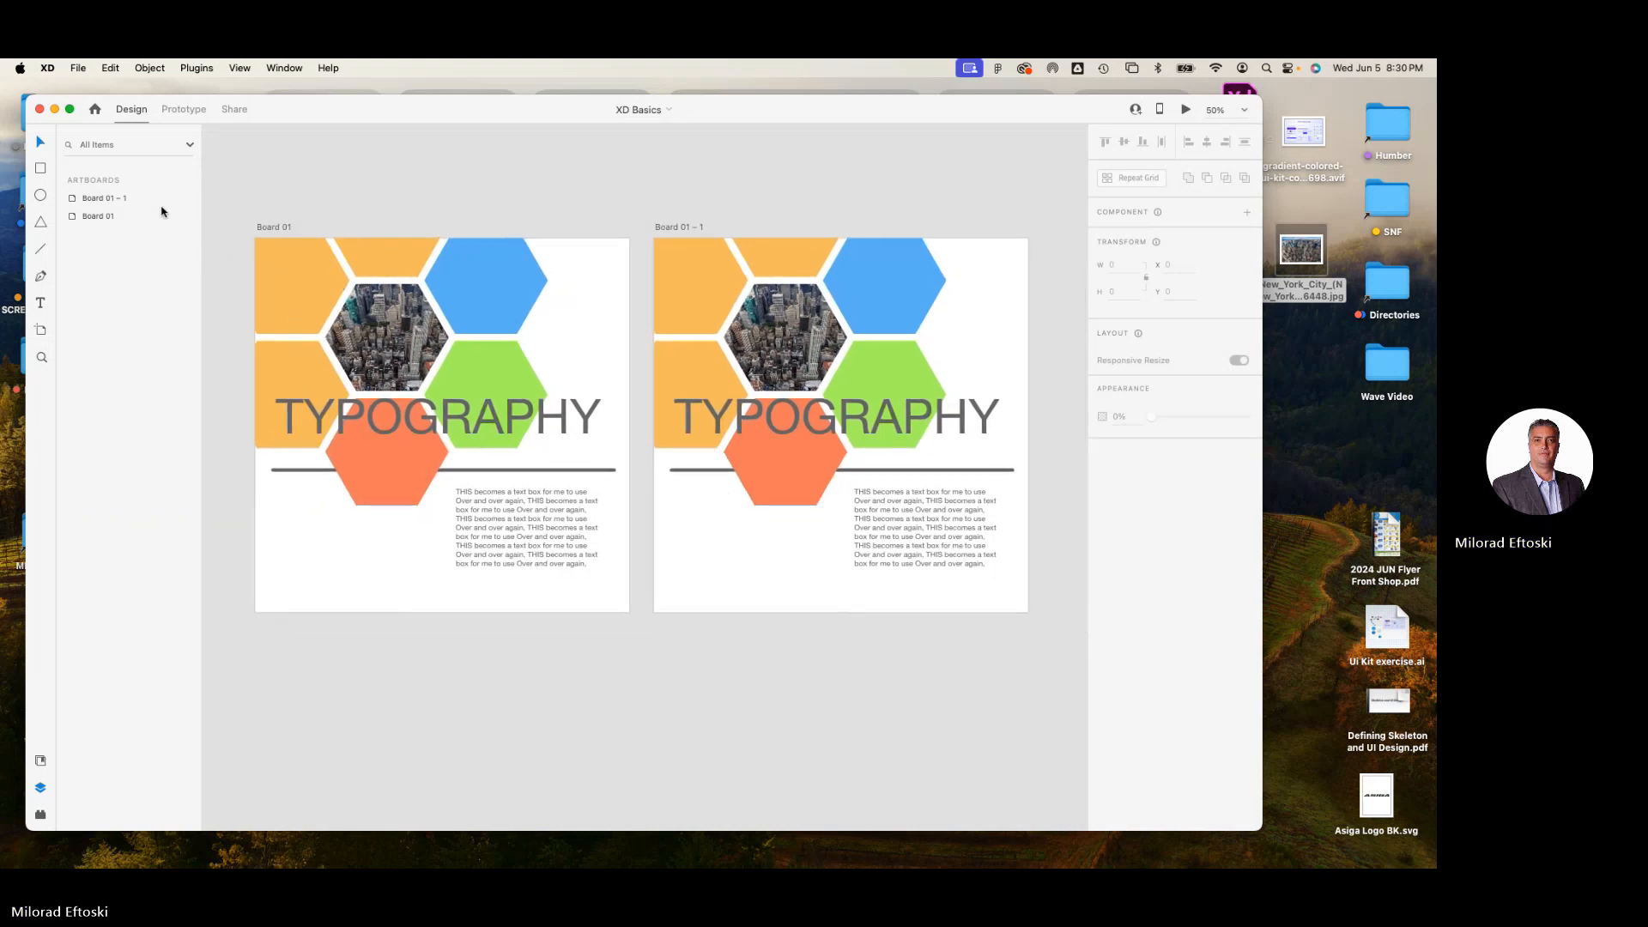
Open the Treasure chest hunt (done) cloud document from your own files.
{"action": "left_click", "coordinate": [77, 68]}
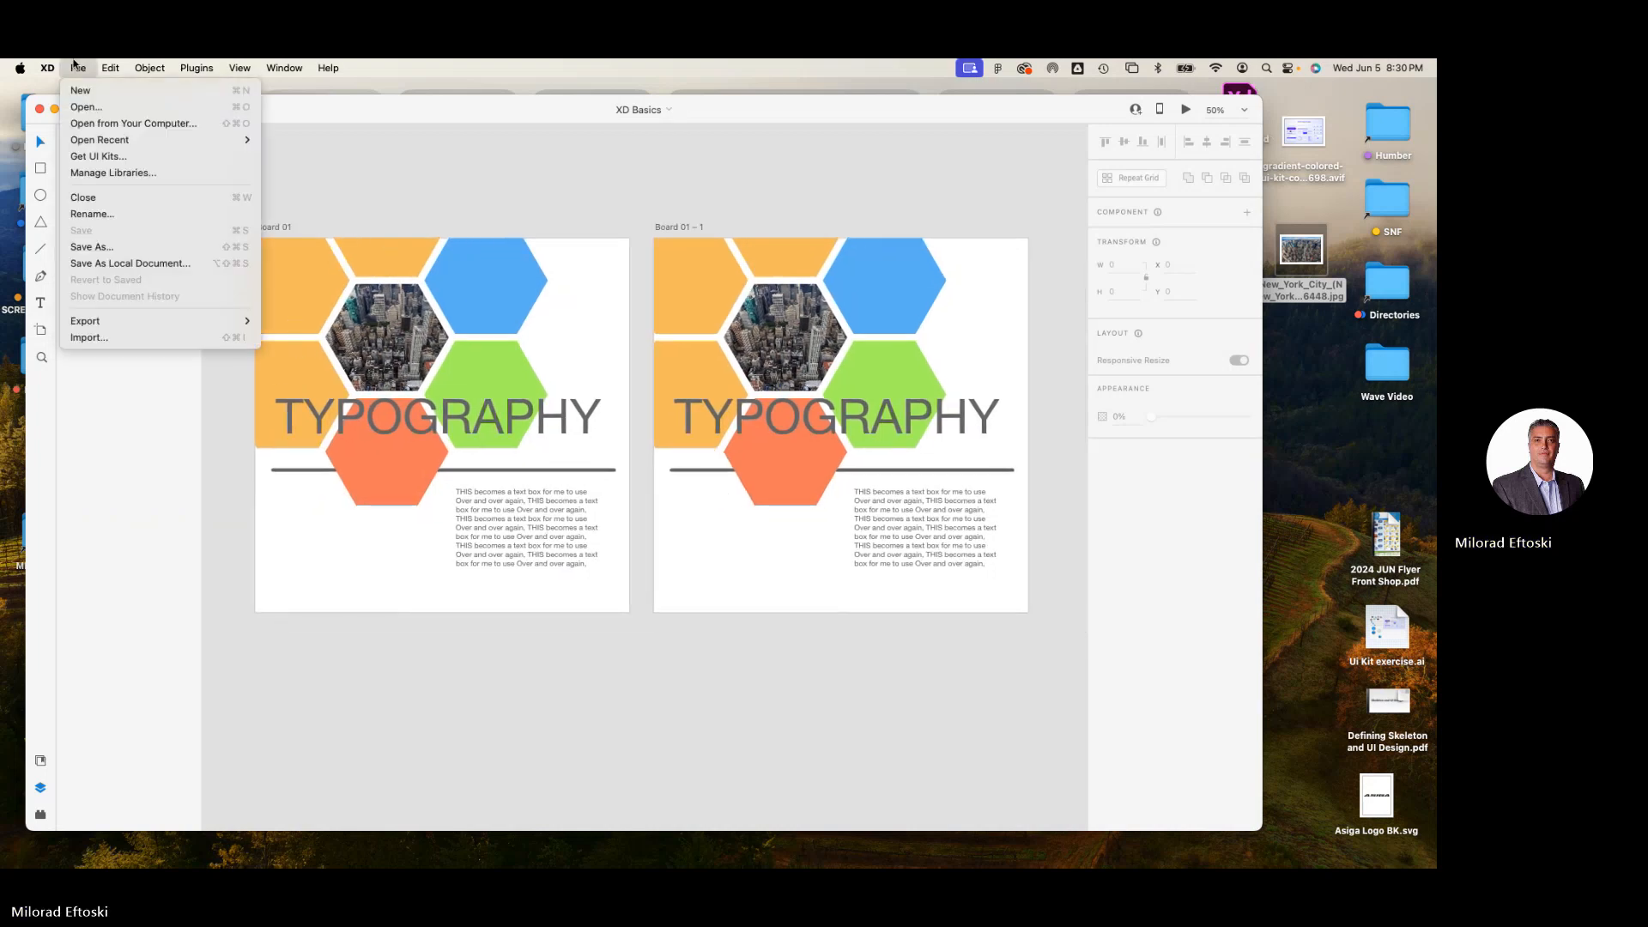
{"action": "left_click", "coordinate": [95, 107]}
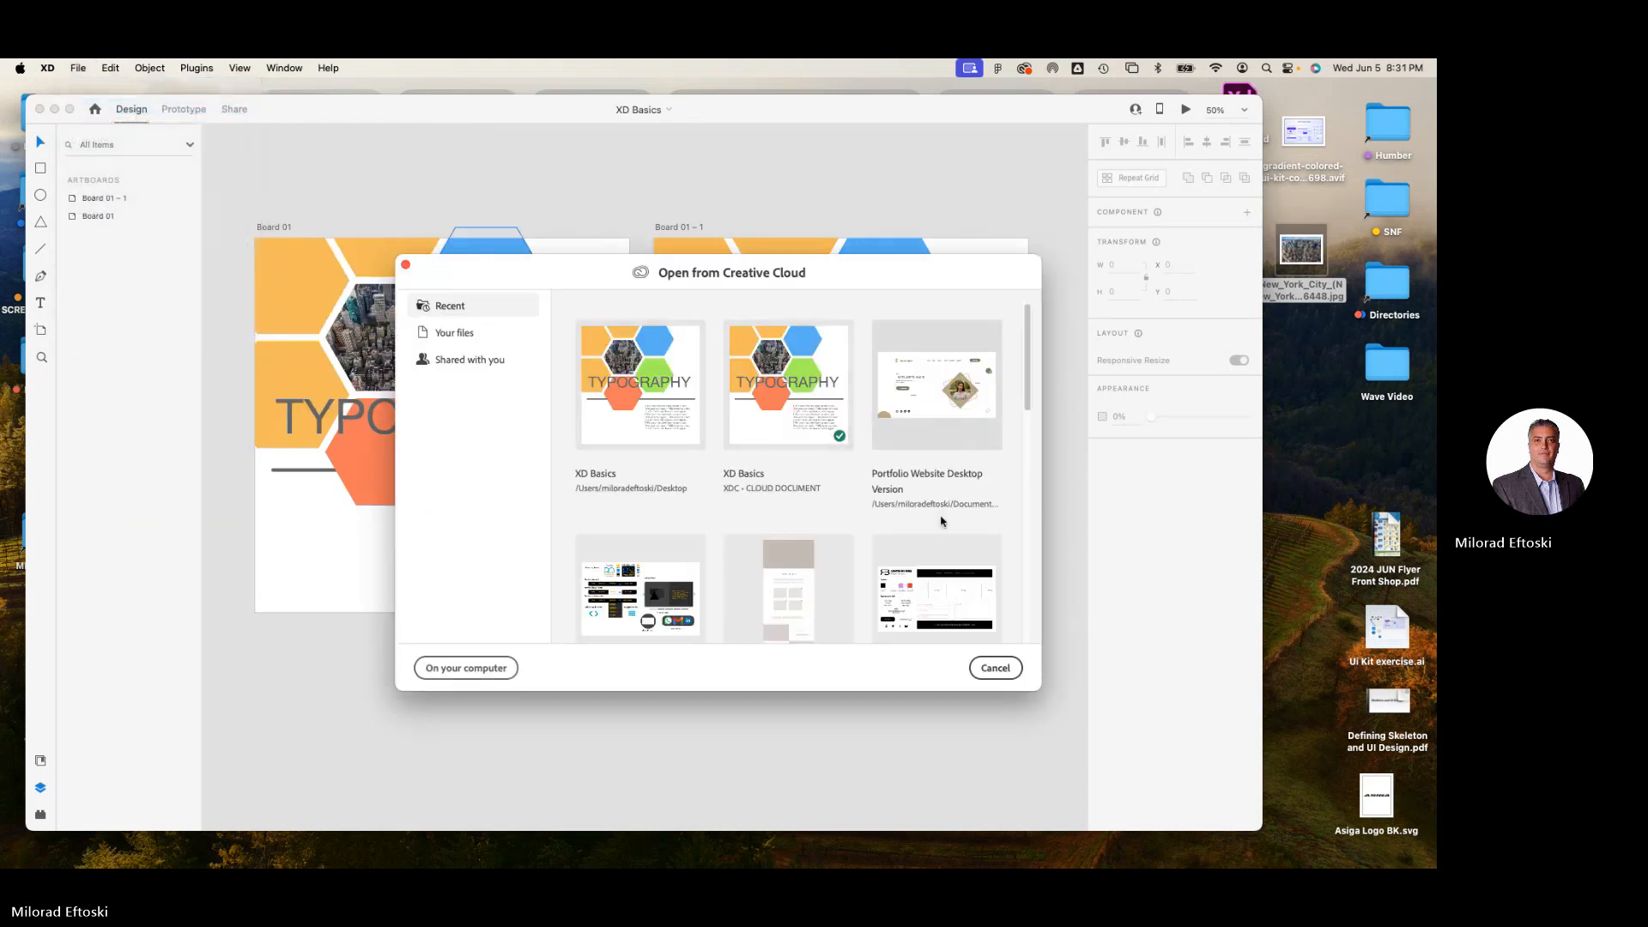
{"action": "scroll", "coordinate": [910, 528], "scroll_direction": "down", "scroll_amount": 2}
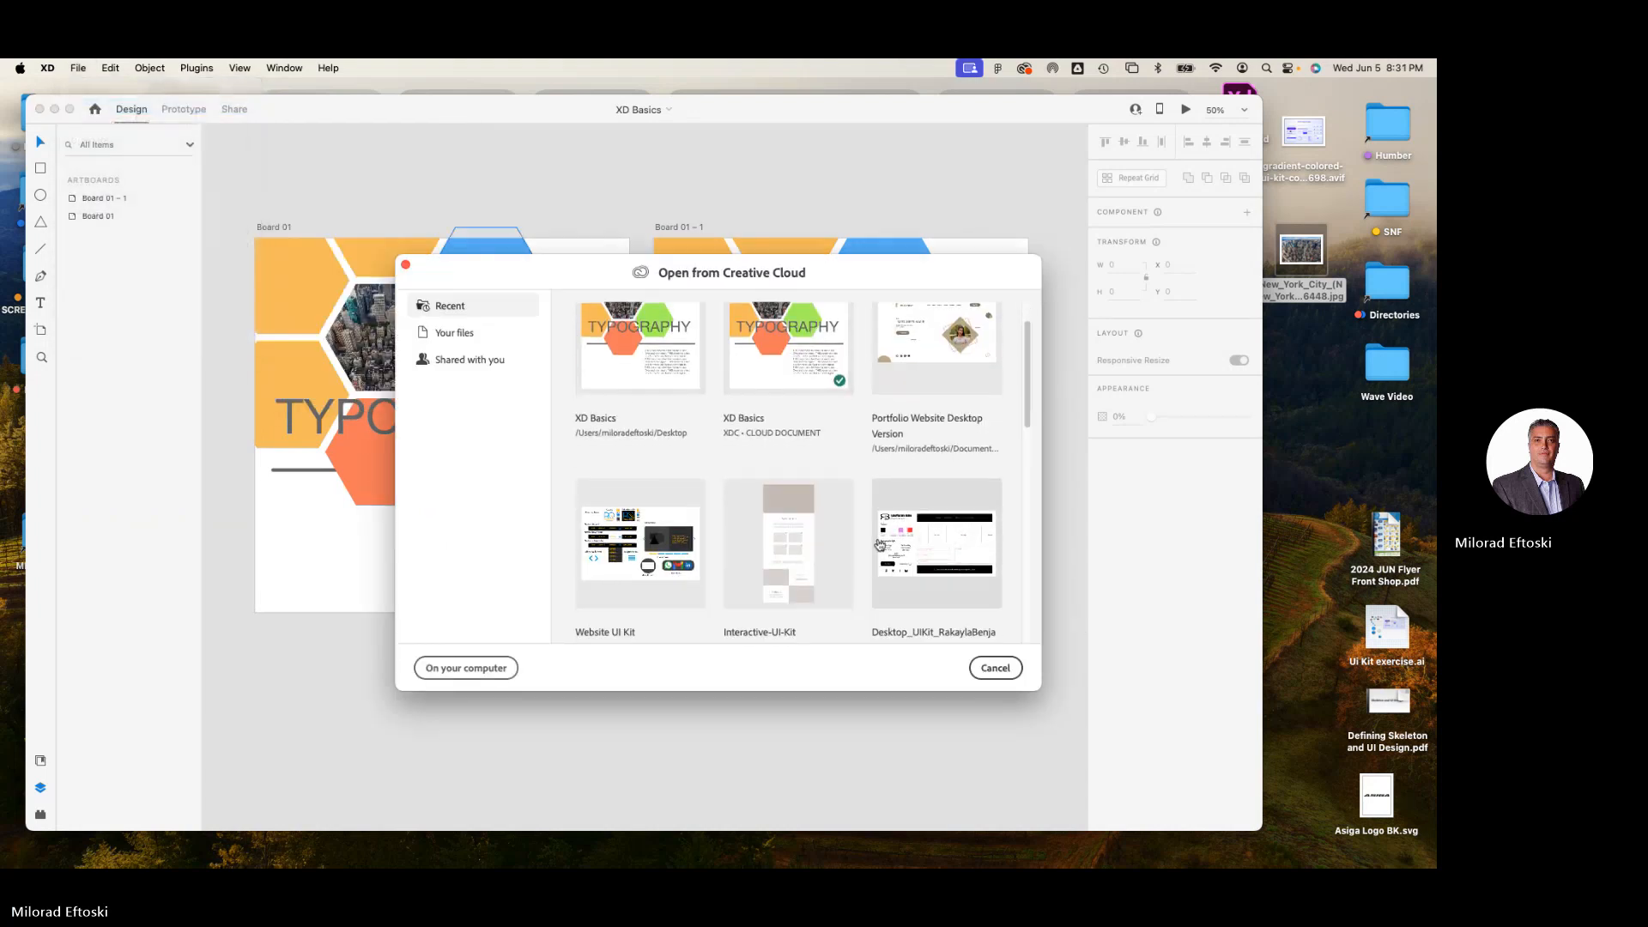
{"action": "left_click", "coordinate": [455, 333]}
{"action": "left_click", "coordinate": [795, 482]}
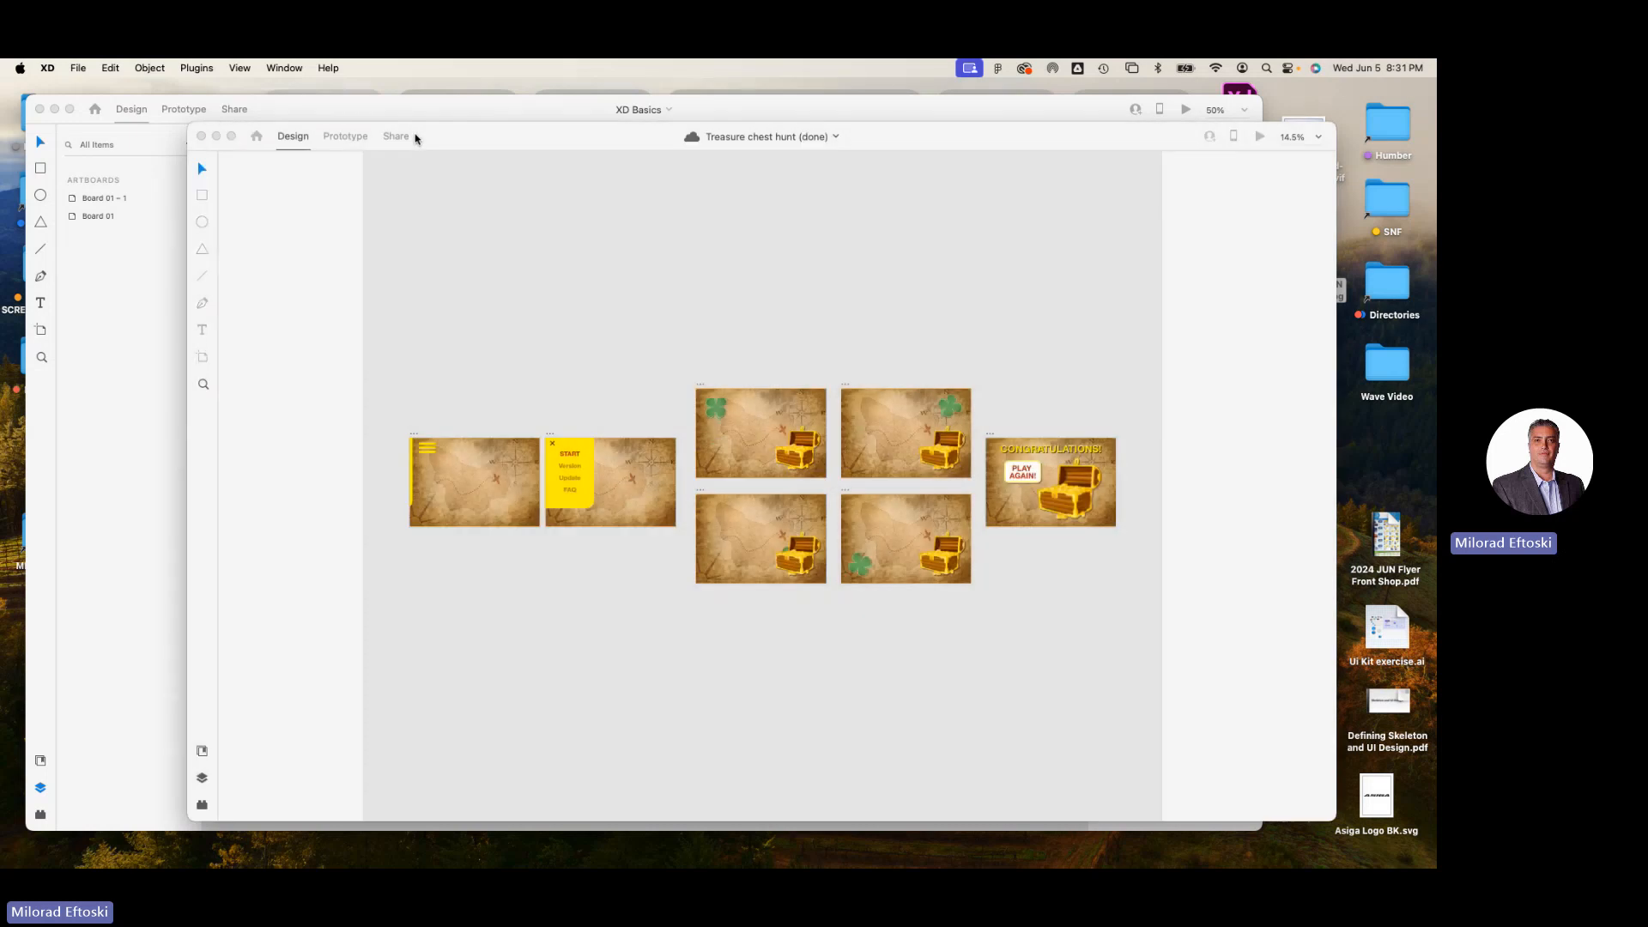
Reposition the Treasure chest hunt window and preview its prototype starting from Artboard 1.
{"action": "left_click_drag", "start_coordinate": [470, 148], "coordinate": [409, 125]}
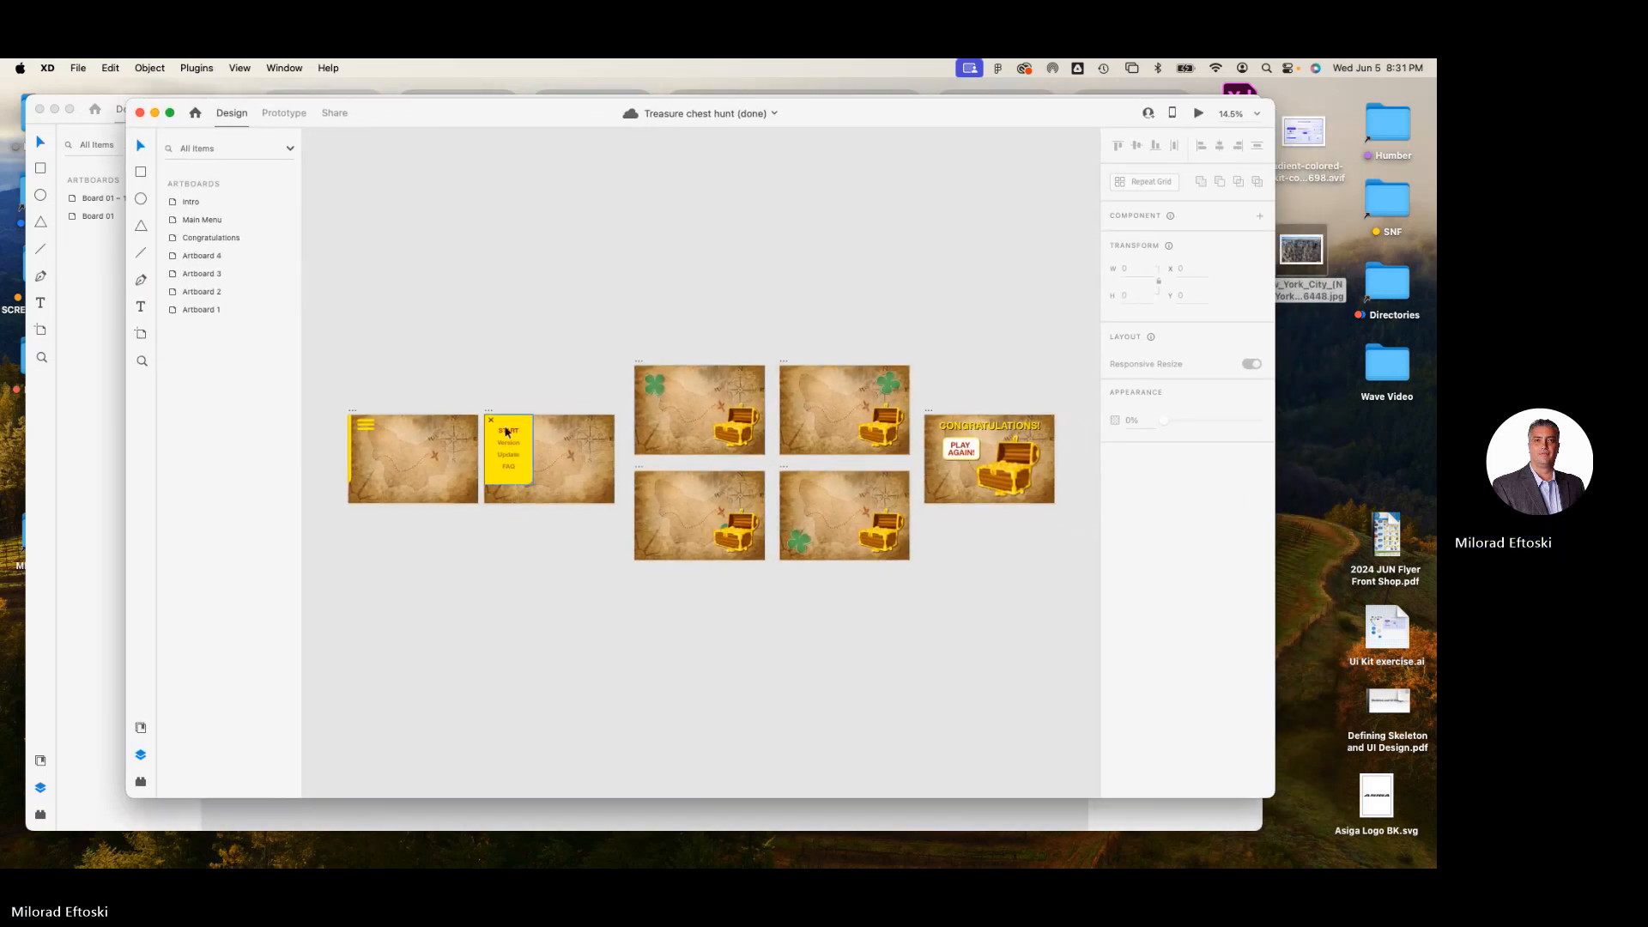
{"action": "left_click", "coordinate": [637, 364]}
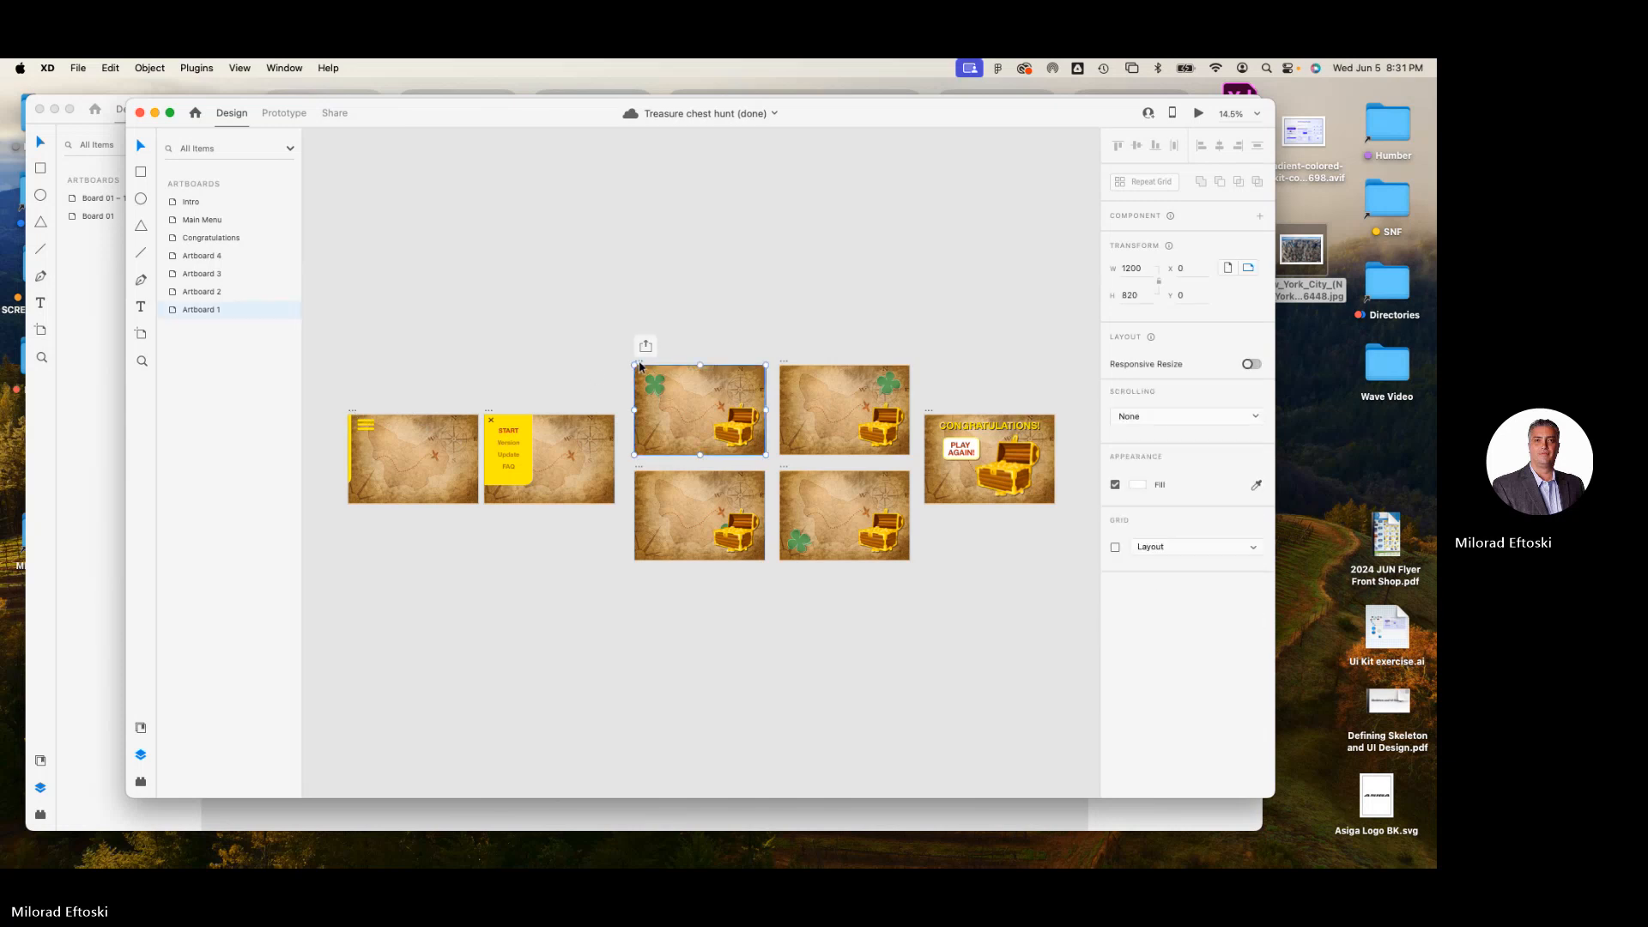
{"action": "left_click", "coordinate": [1199, 112]}
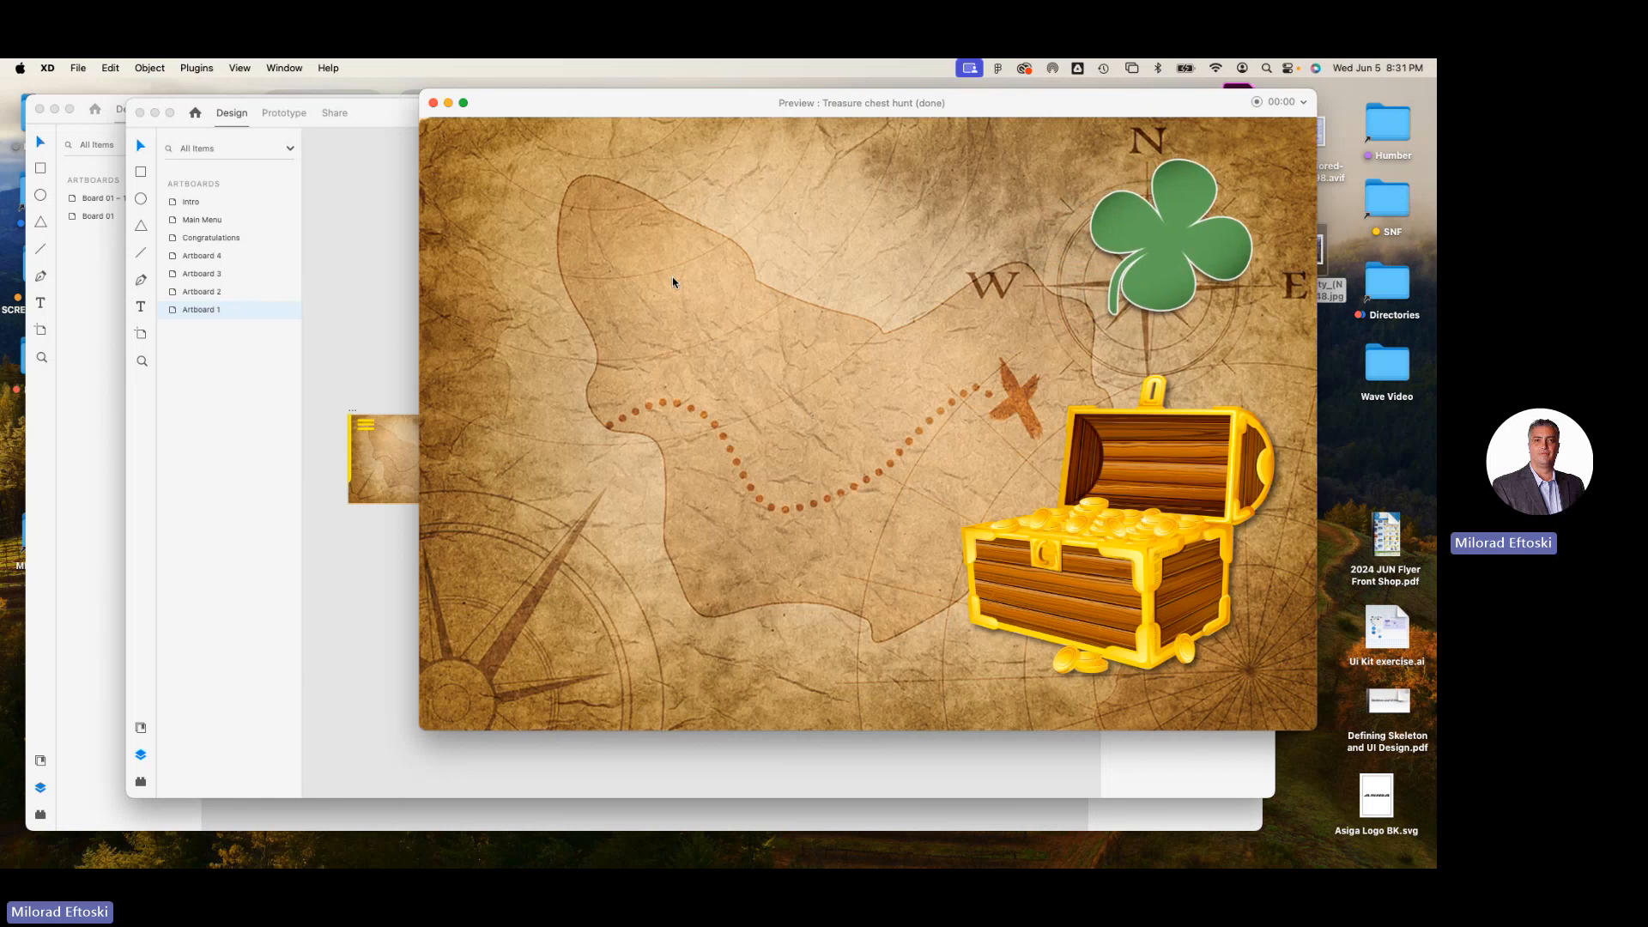
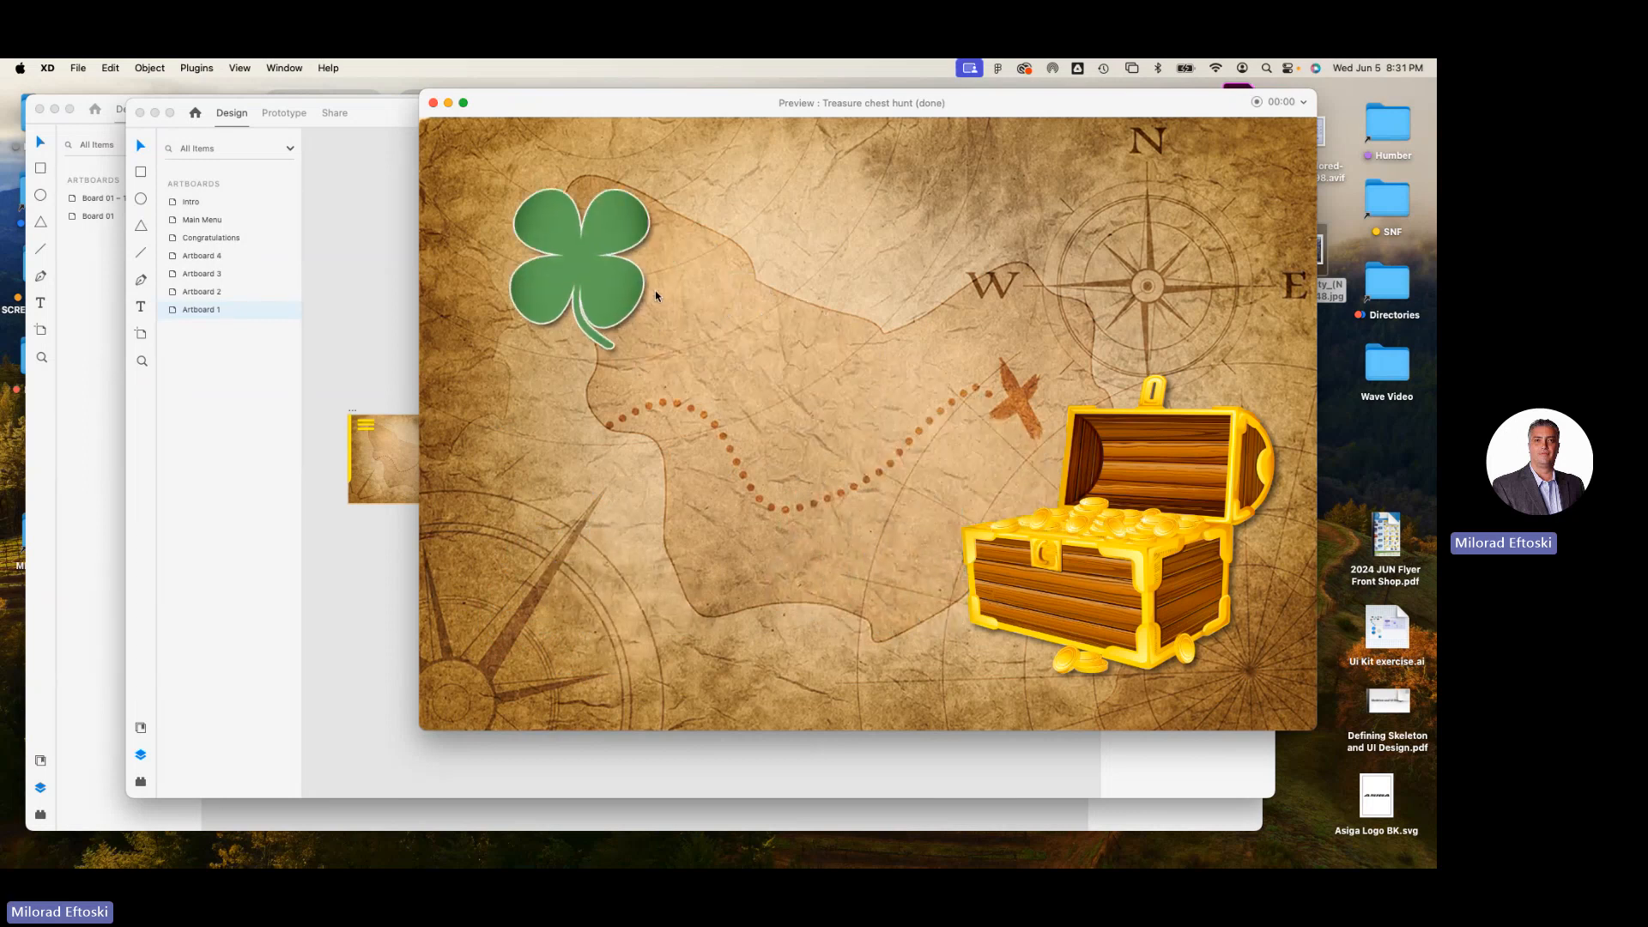
Play the treasure hunt preview through to the Congratulations screen, restart it with PLAY AGAIN!, and close the preview.
{"action": "left_click", "coordinate": [589, 268]}
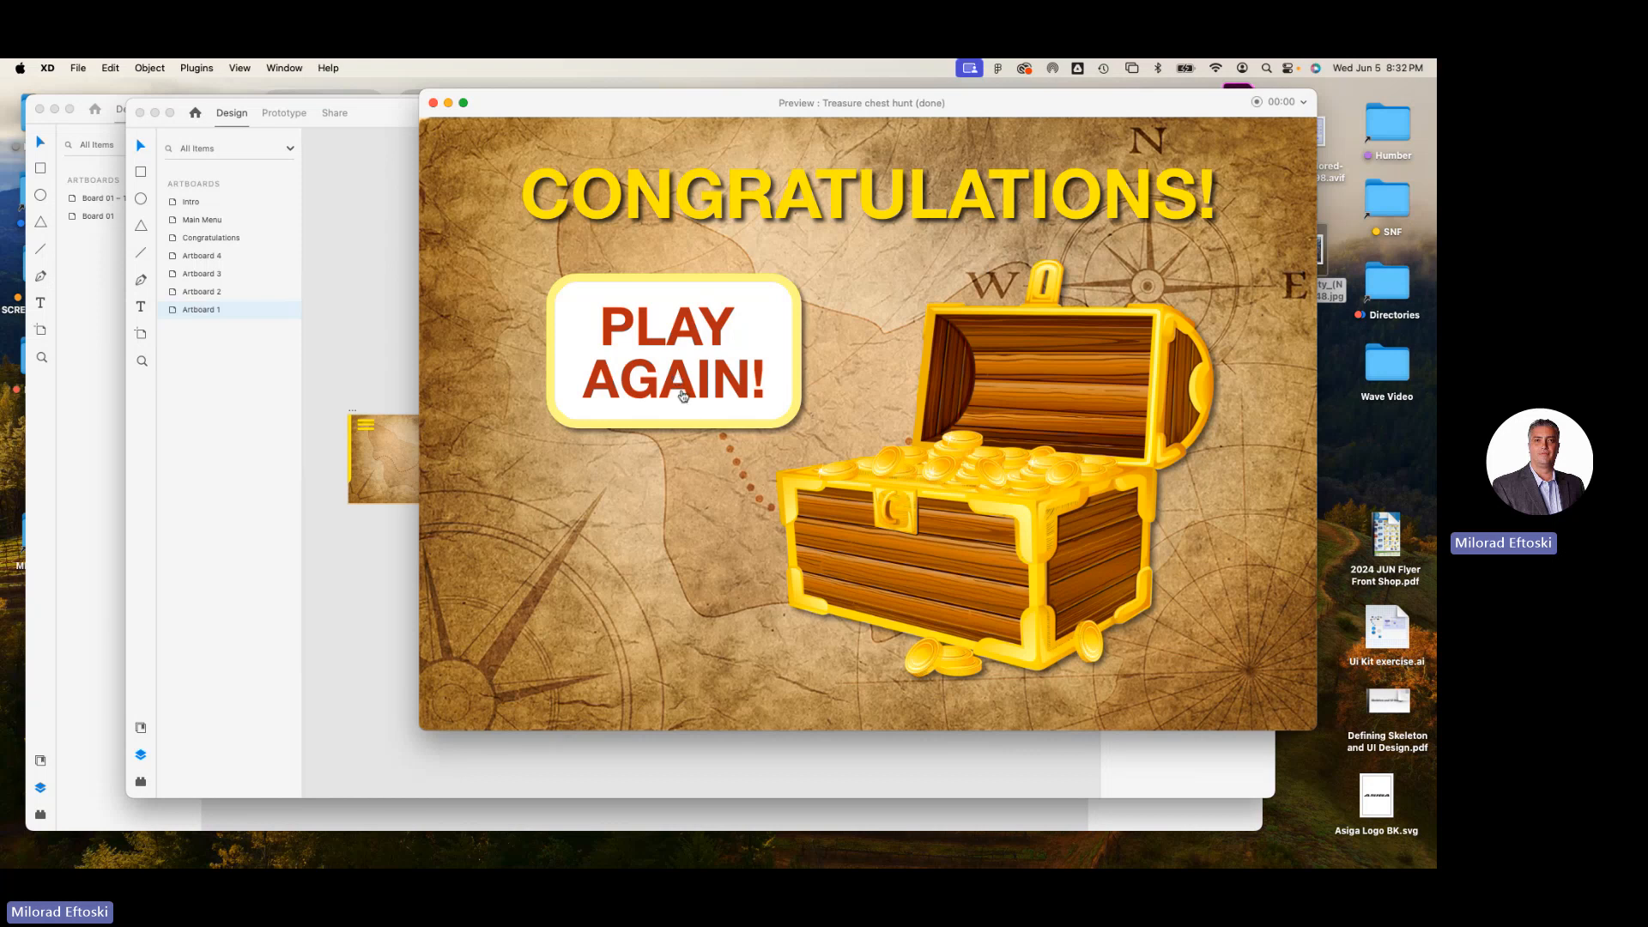
{"action": "left_click", "coordinate": [682, 395]}
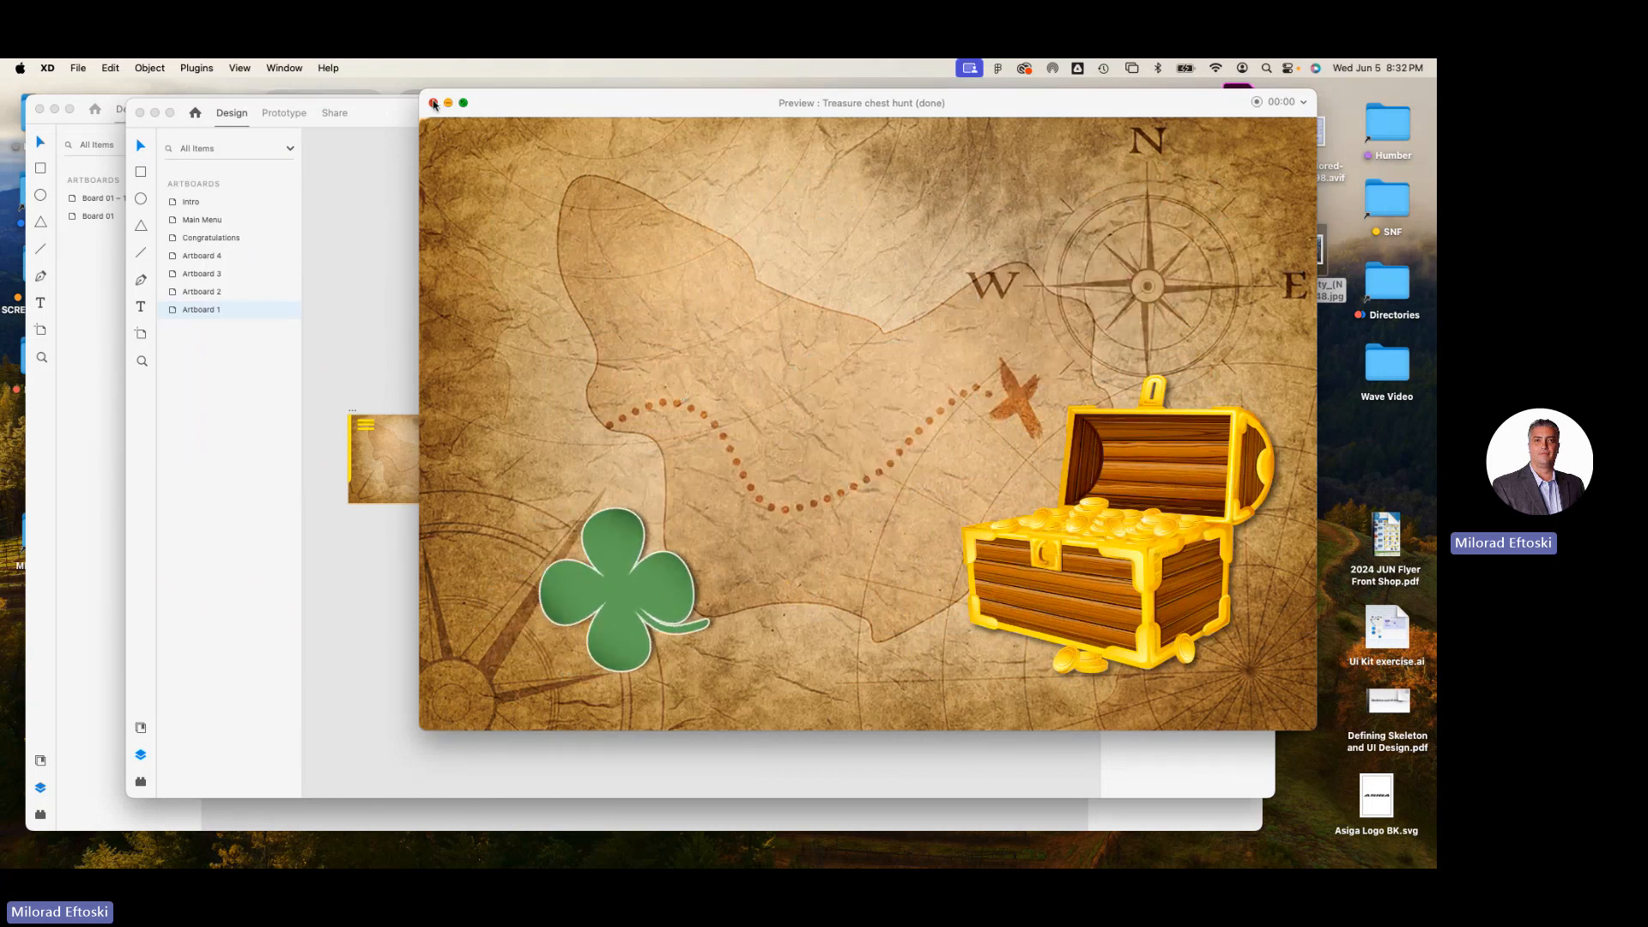
{"action": "left_click", "coordinate": [447, 104]}
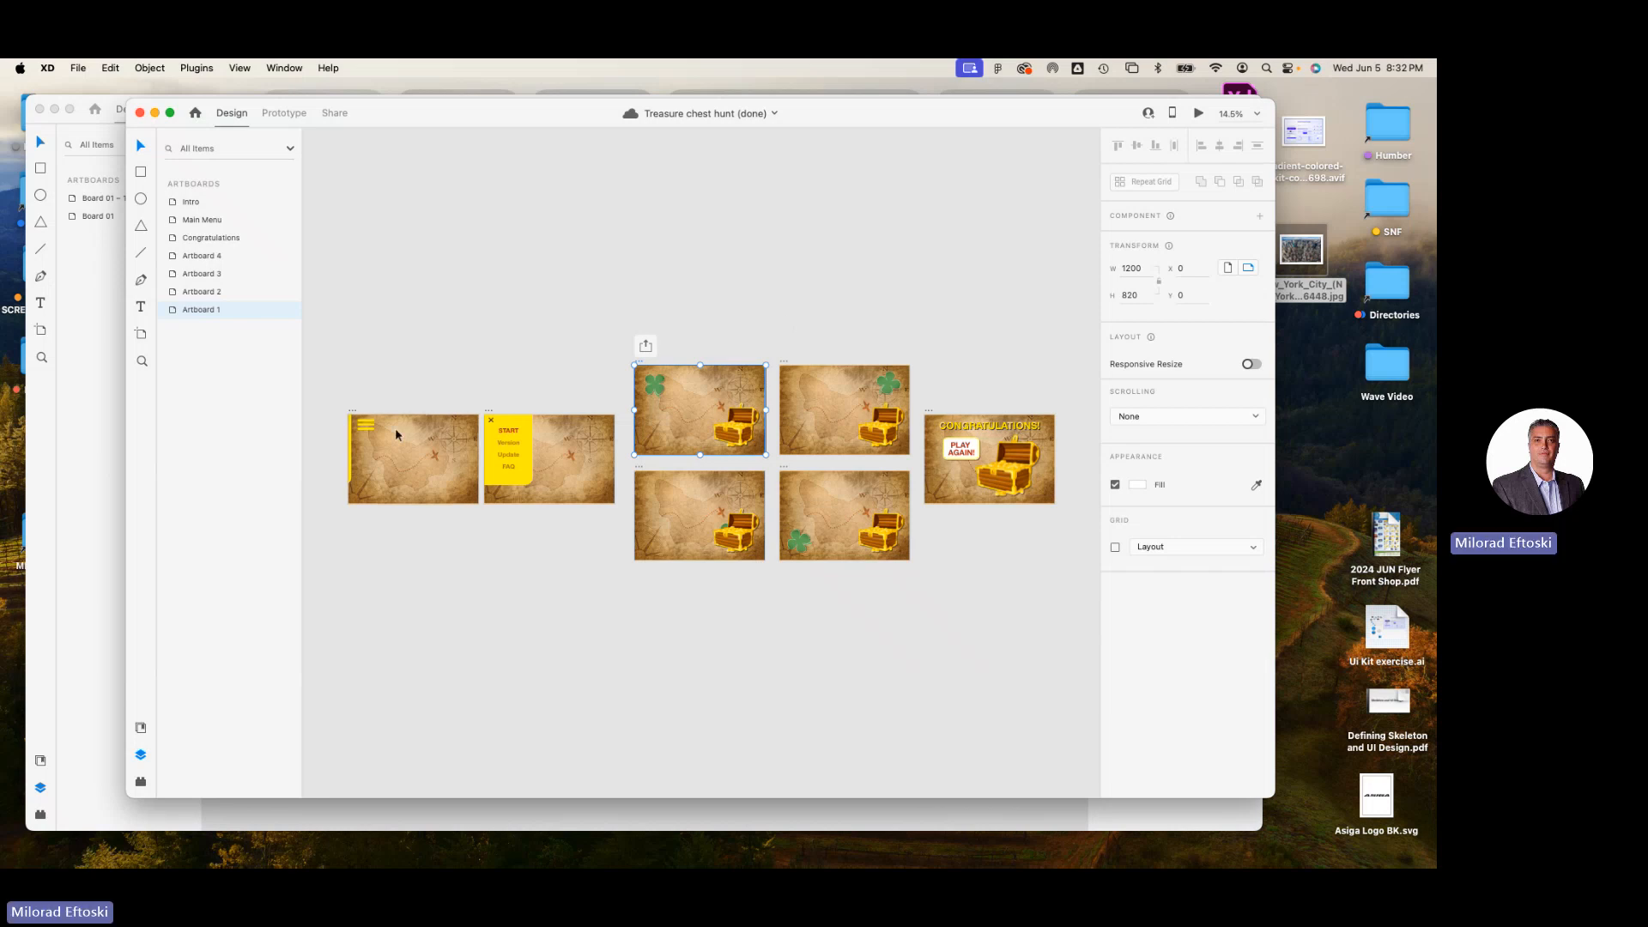
Preview the prototype from the Intro artboard, test its slide-out menu and START link through to the Congratulations screen, and close the preview.
{"action": "left_click", "coordinate": [354, 413]}
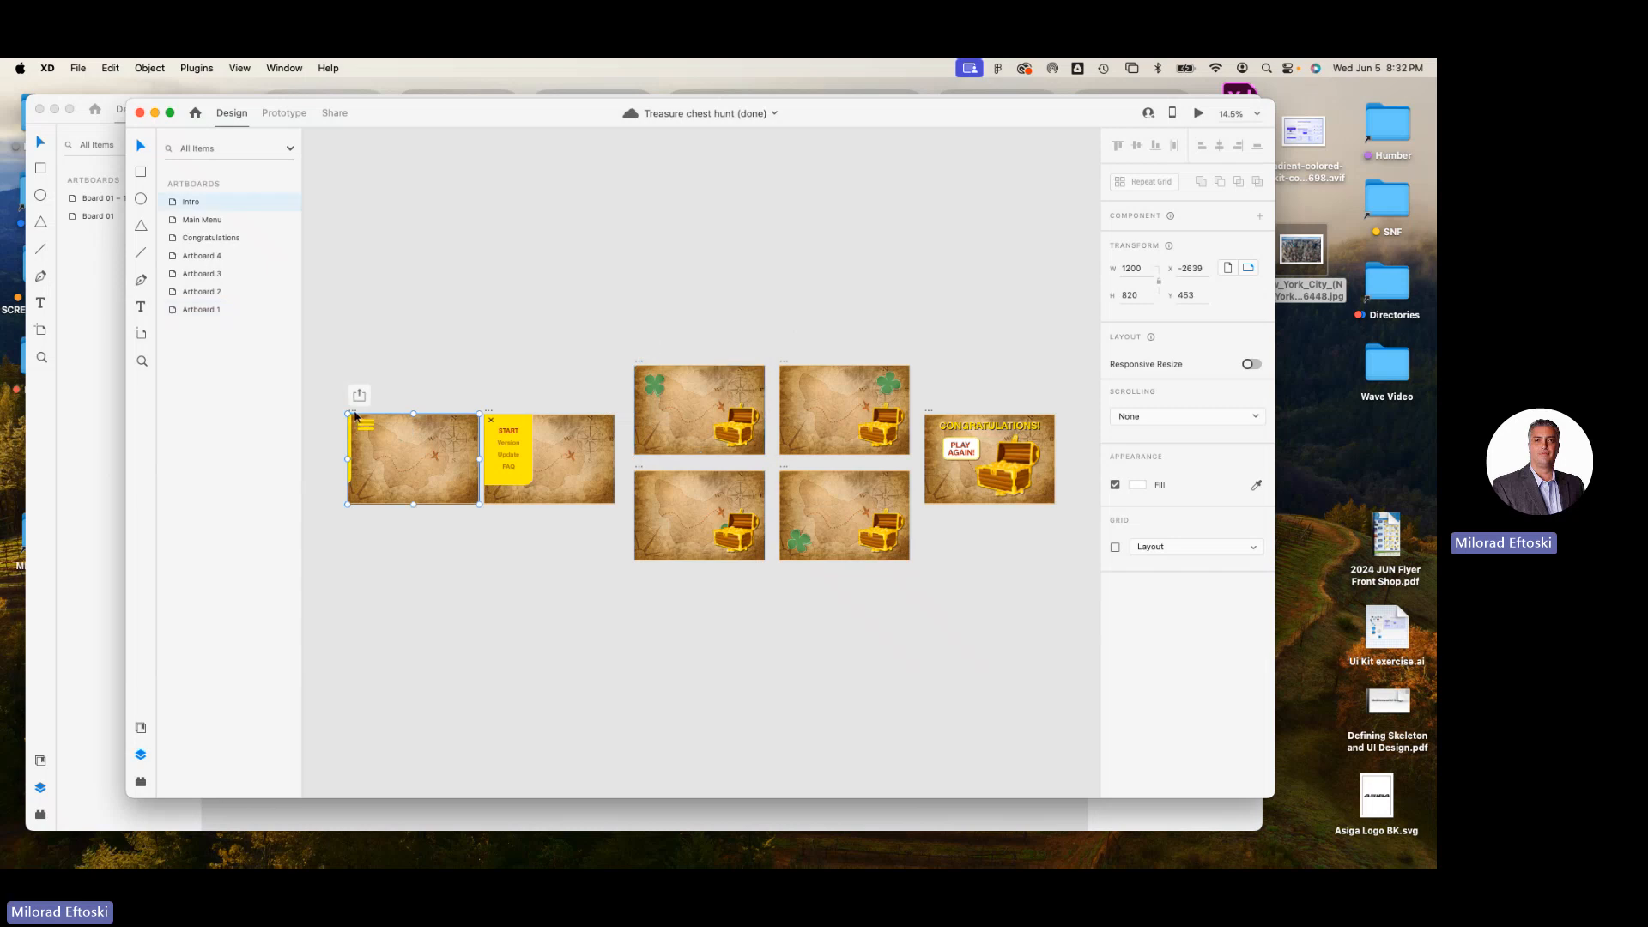
{"action": "left_click", "coordinate": [1198, 113]}
{"action": "left_click", "coordinate": [544, 186]}
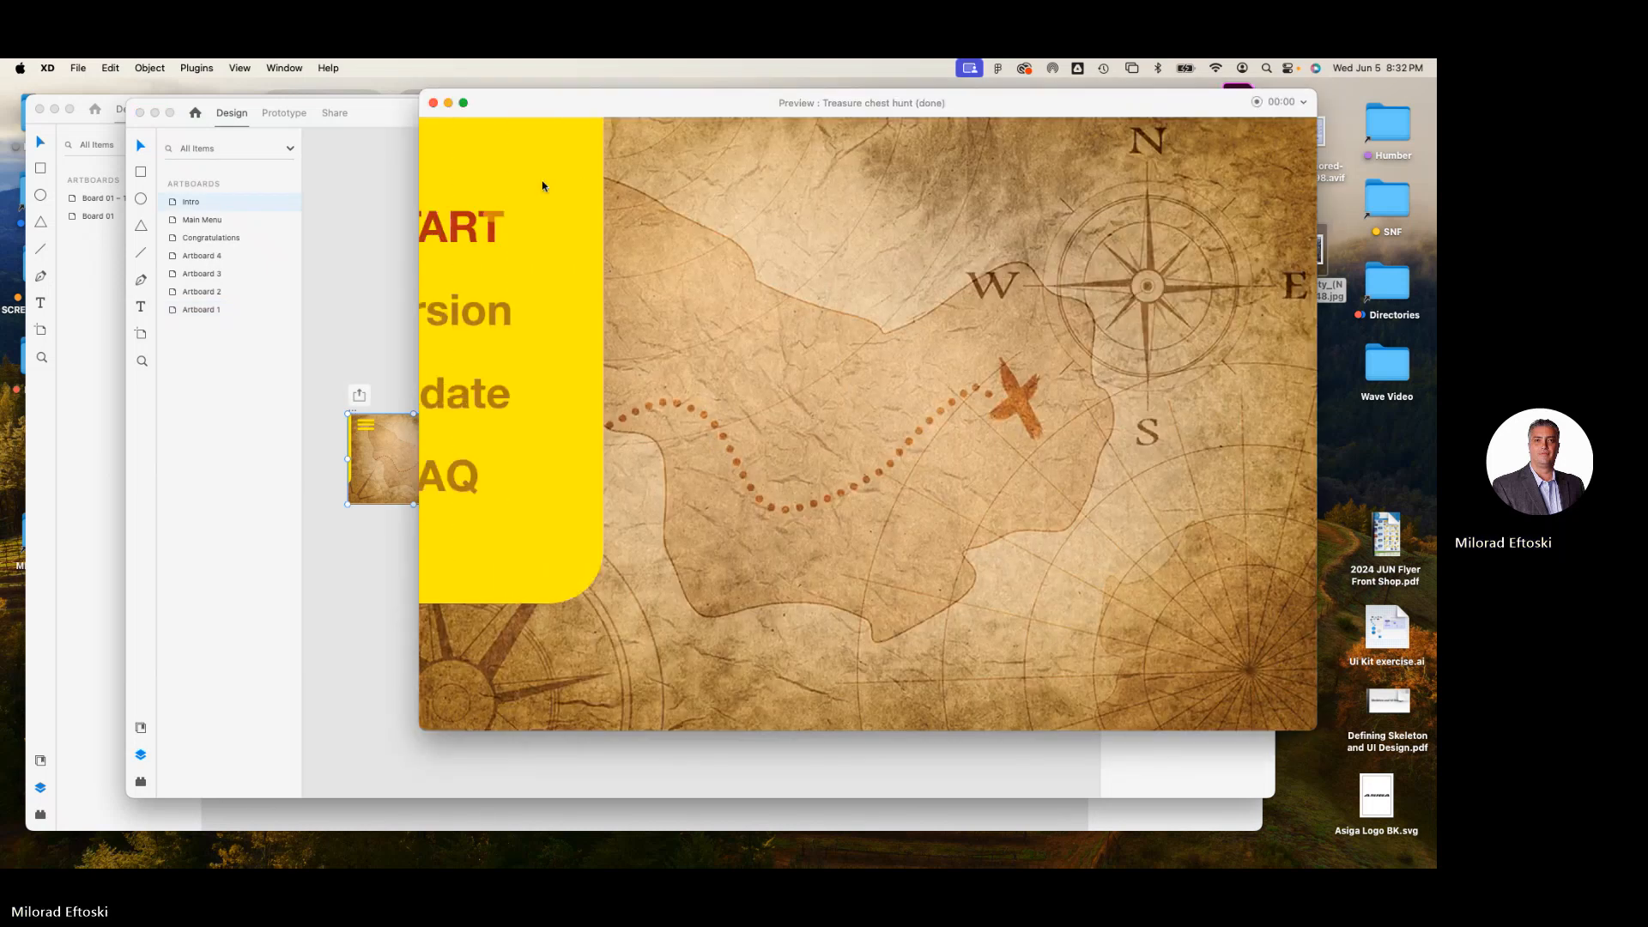
{"action": "left_click", "coordinate": [462, 156]}
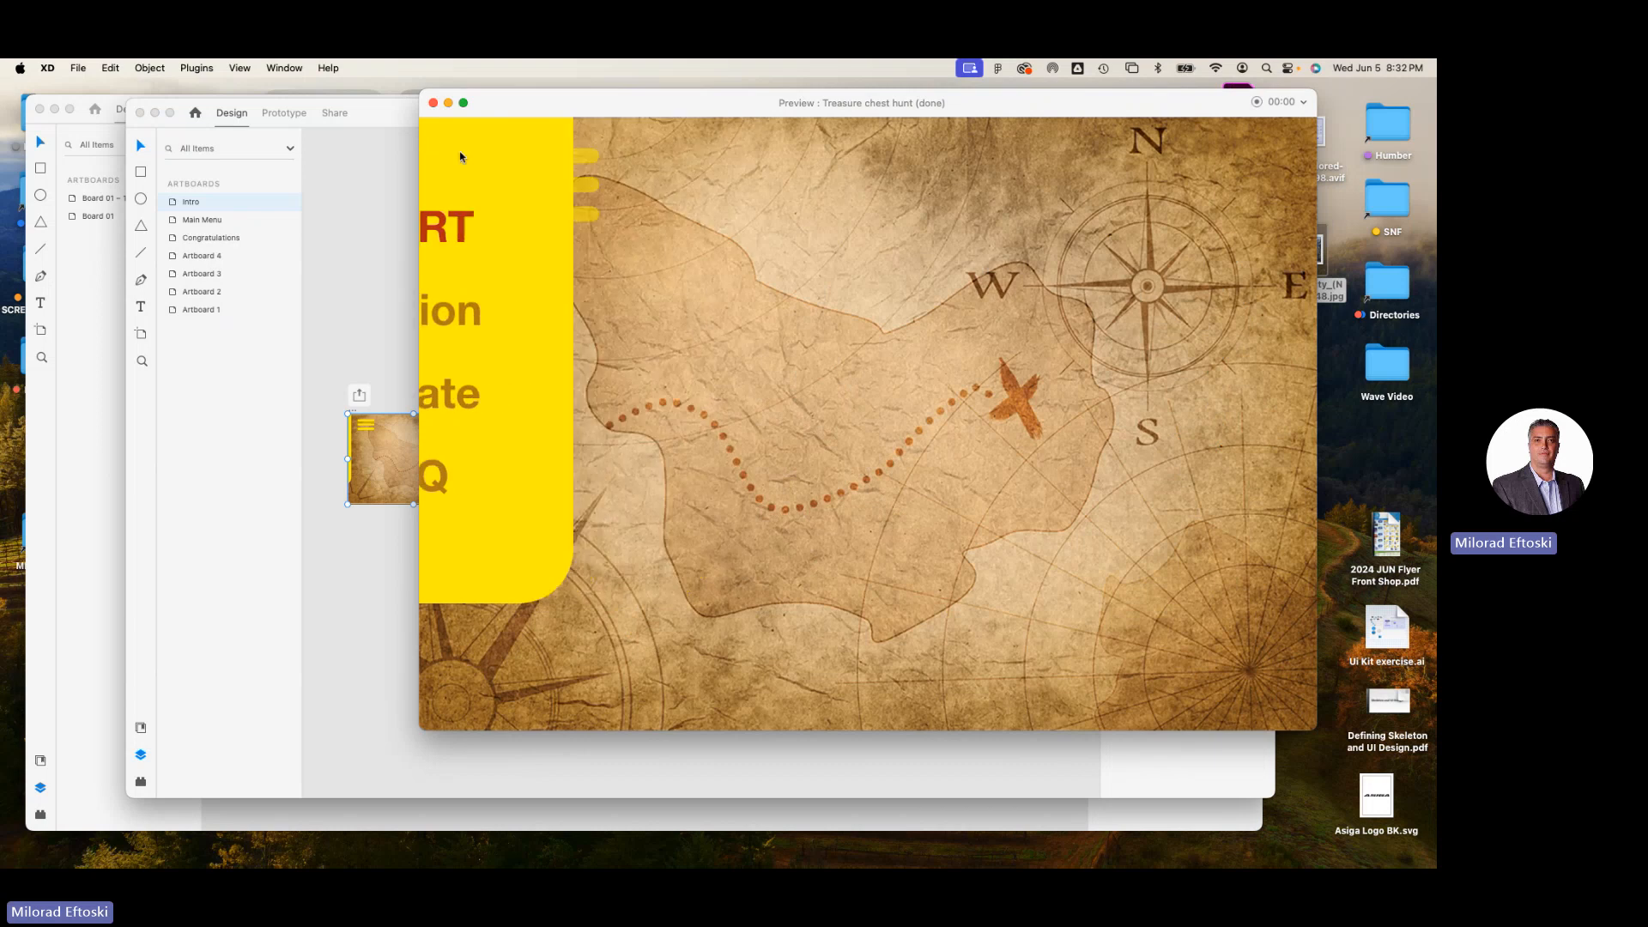
{"action": "left_click", "coordinate": [544, 186]}
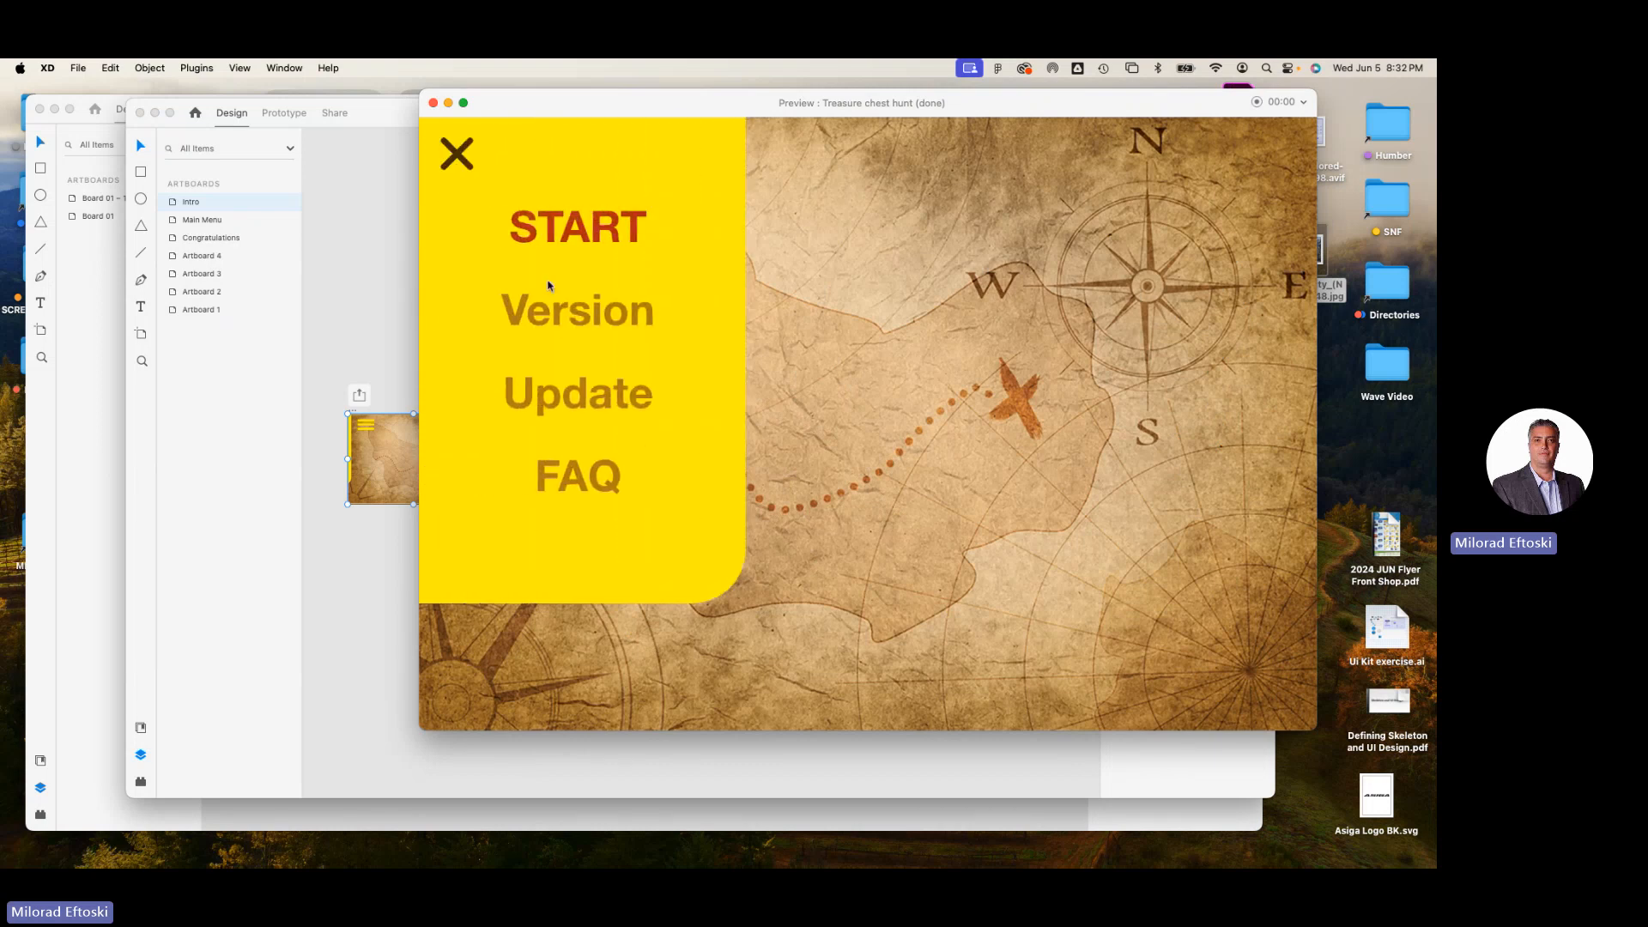
{"action": "left_click", "coordinate": [581, 233]}
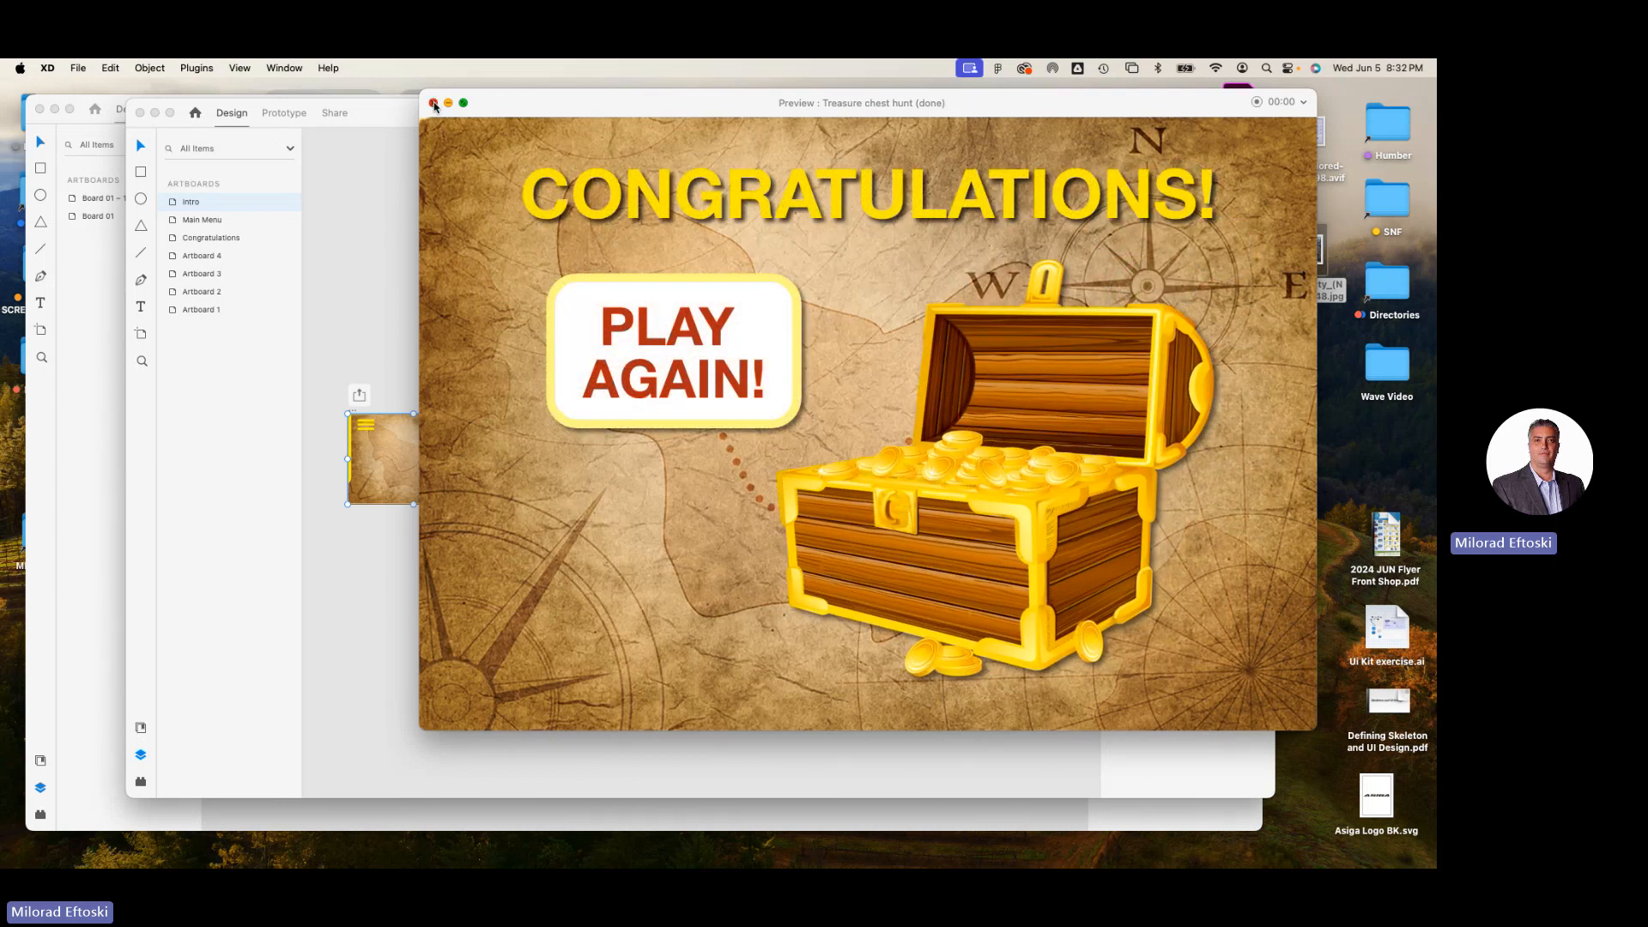
{"action": "left_click", "coordinate": [434, 103]}
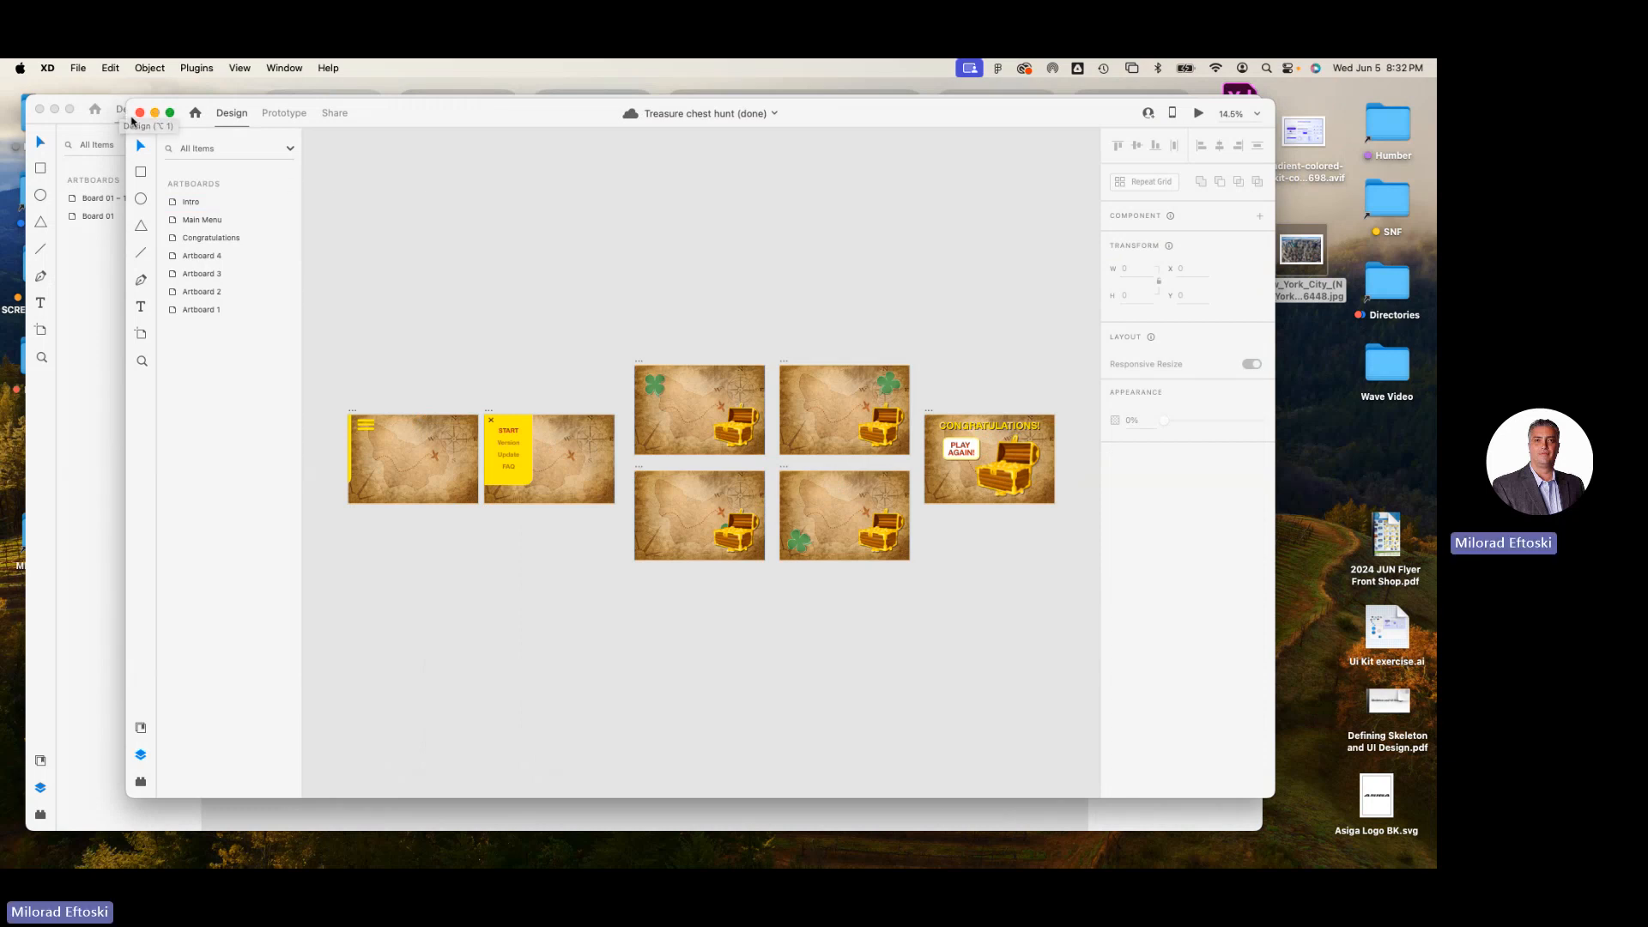
Close the Treasure chest hunt (done) and XD Basics documents.
{"action": "left_click", "coordinate": [141, 112]}
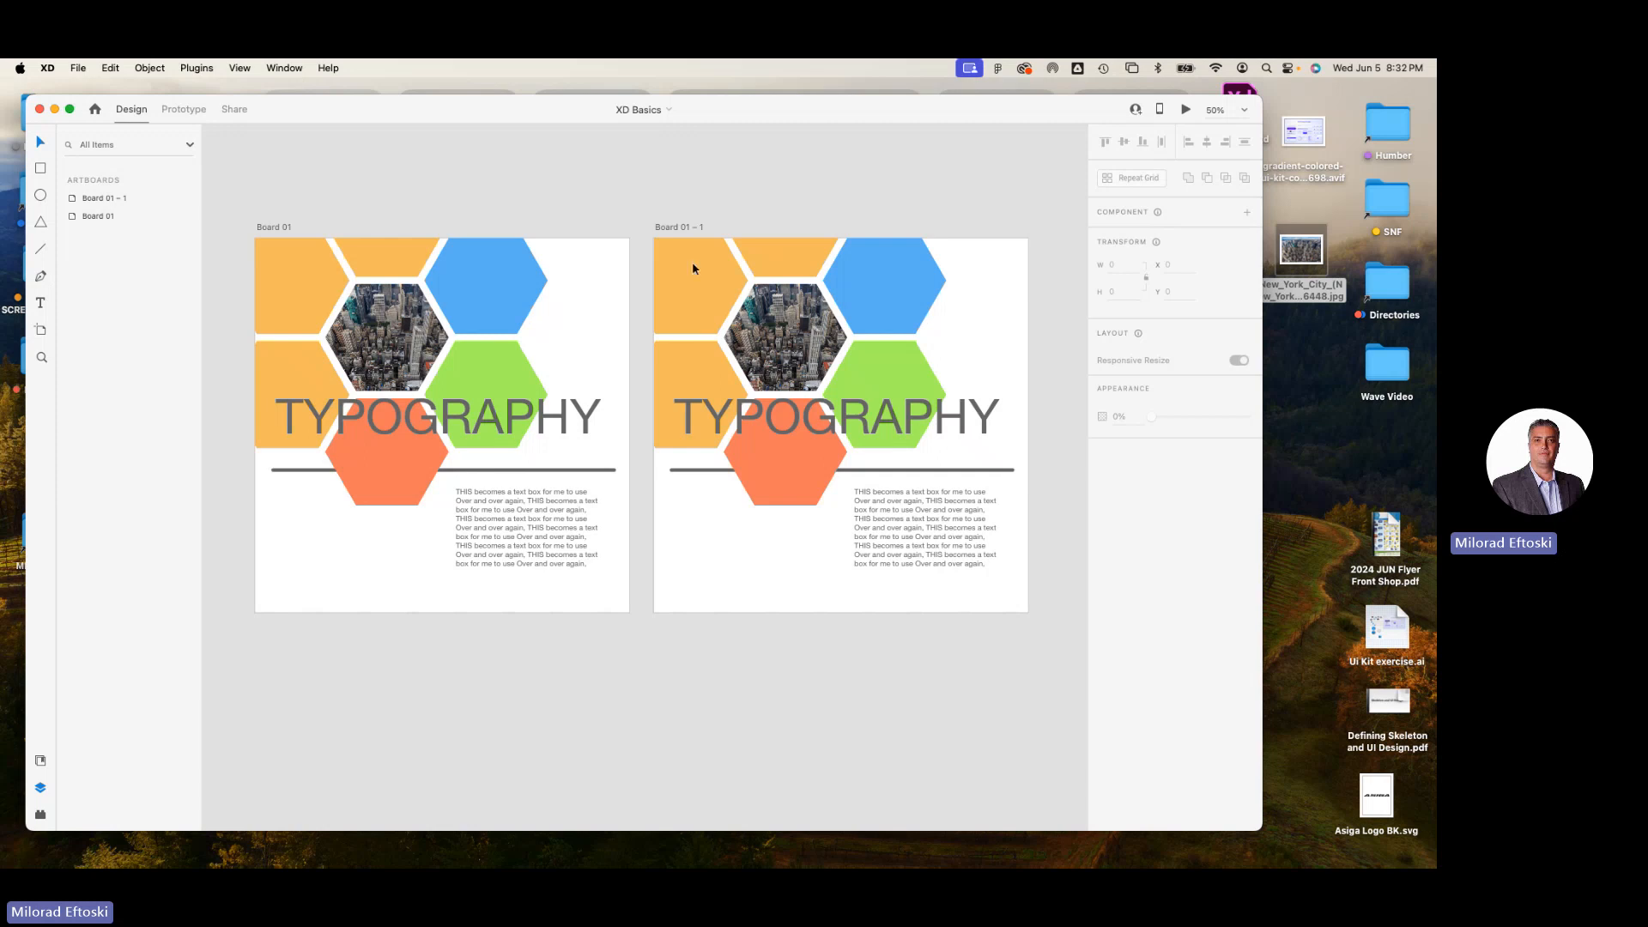
{"action": "left_click_drag", "start_coordinate": [335, 116], "coordinate": [359, 114]}
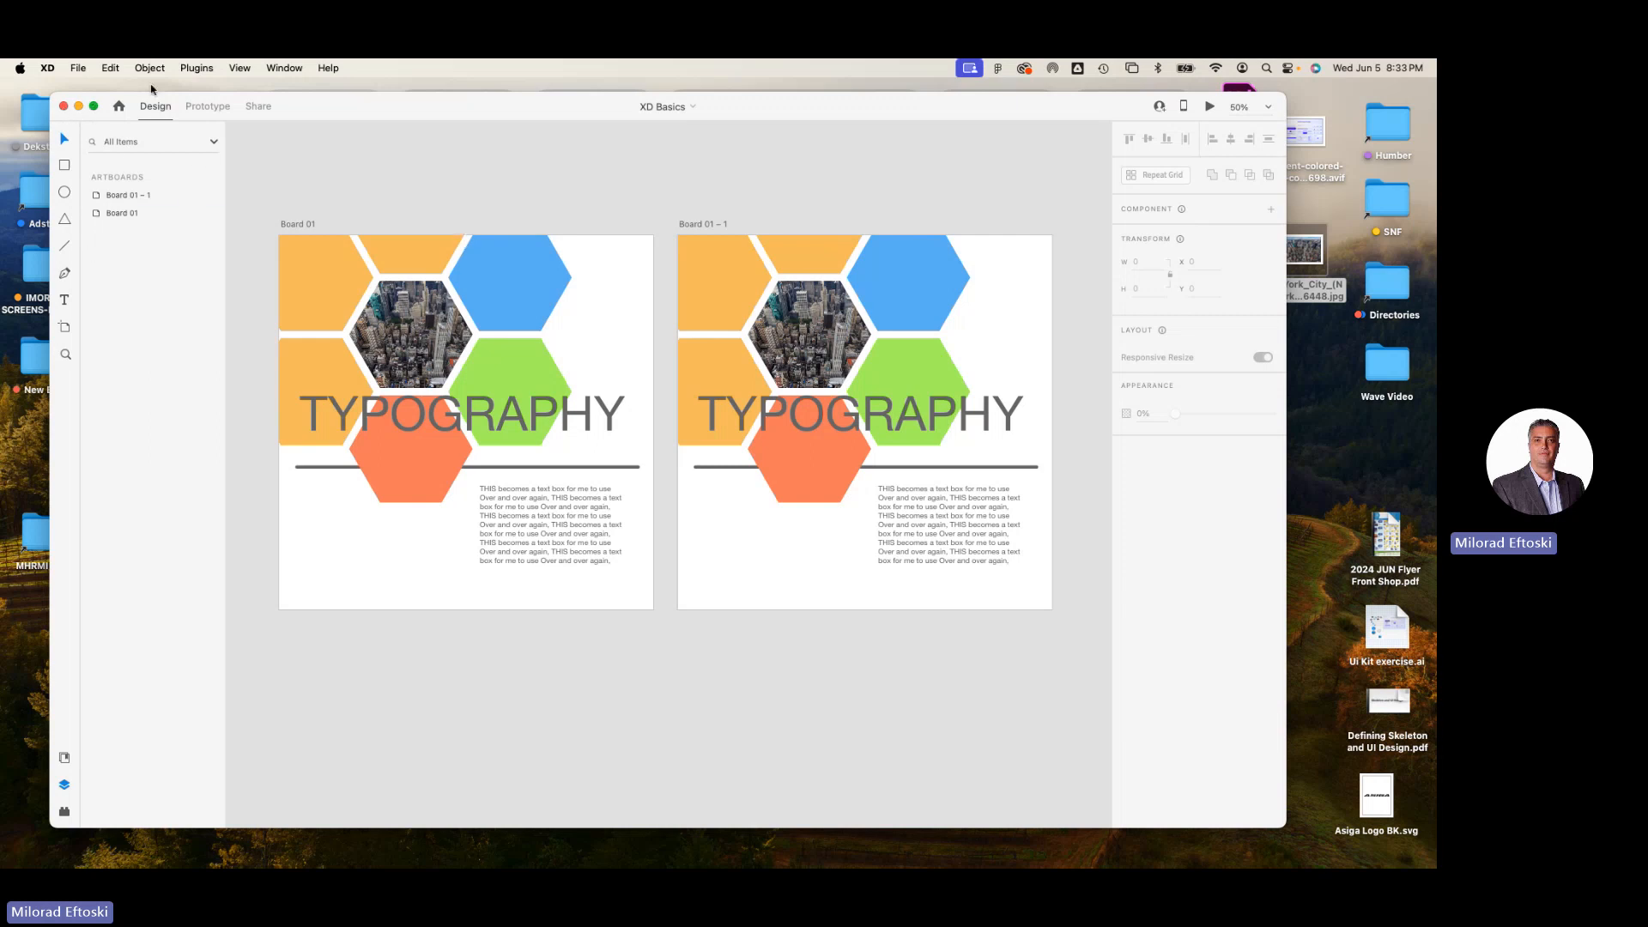
{"action": "left_click", "coordinate": [64, 107]}
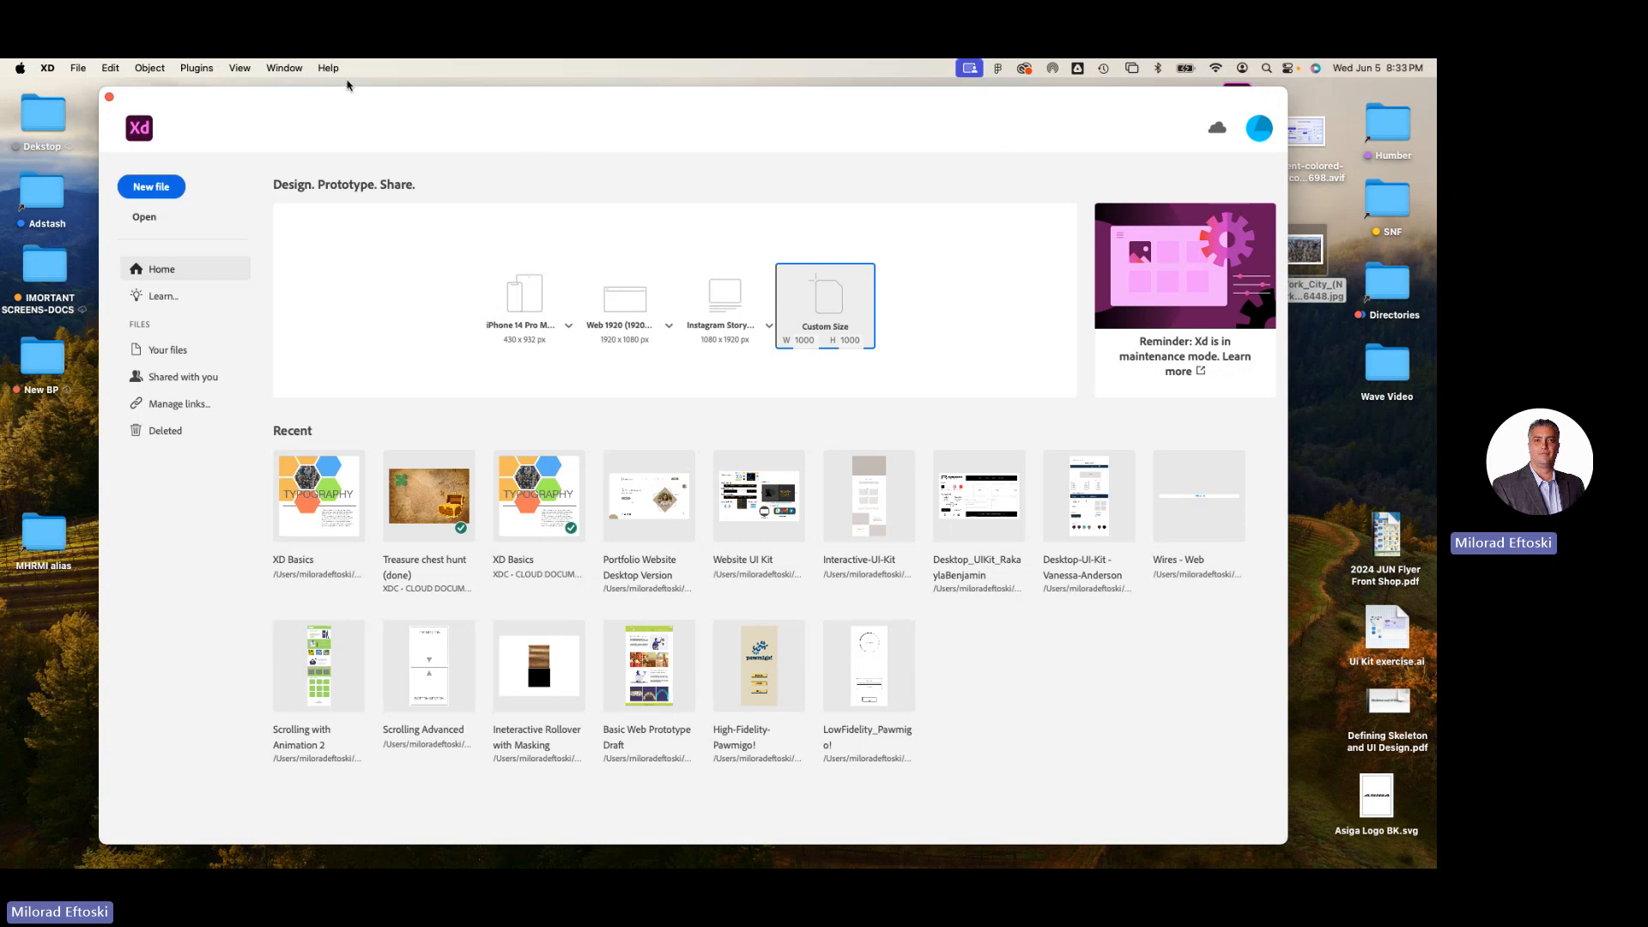
Switch to the General meeting window in Microsoft Teams and stop sharing the screen.
{"action": "left_click", "coordinate": [1324, 380]}
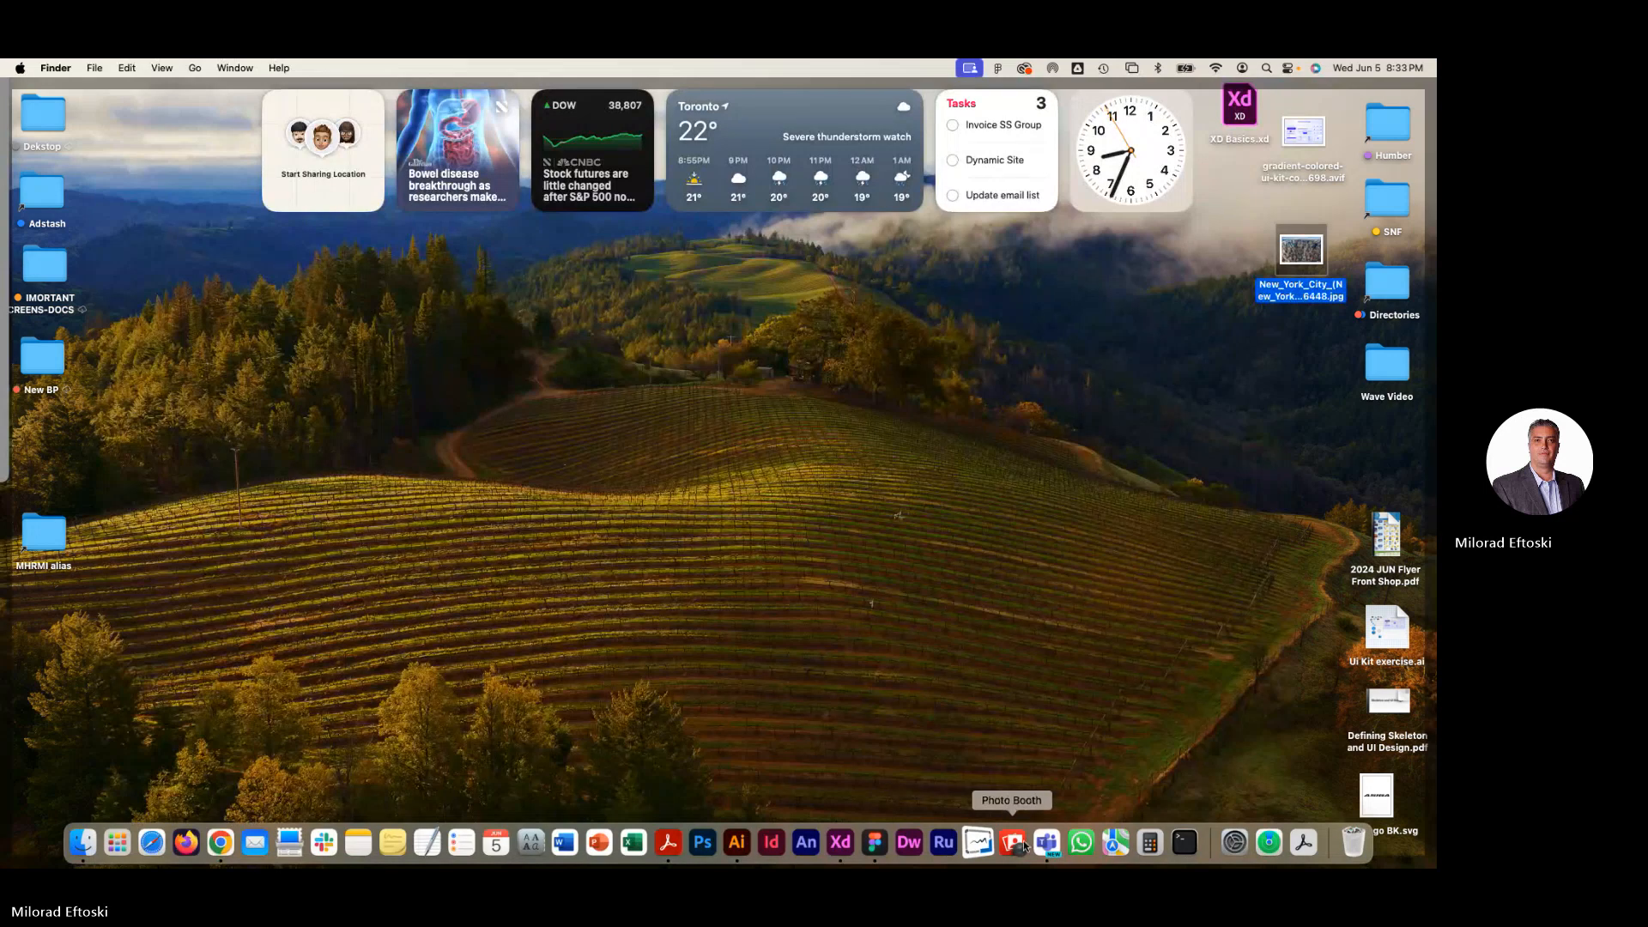
{"action": "left_click", "coordinate": [1042, 845]}
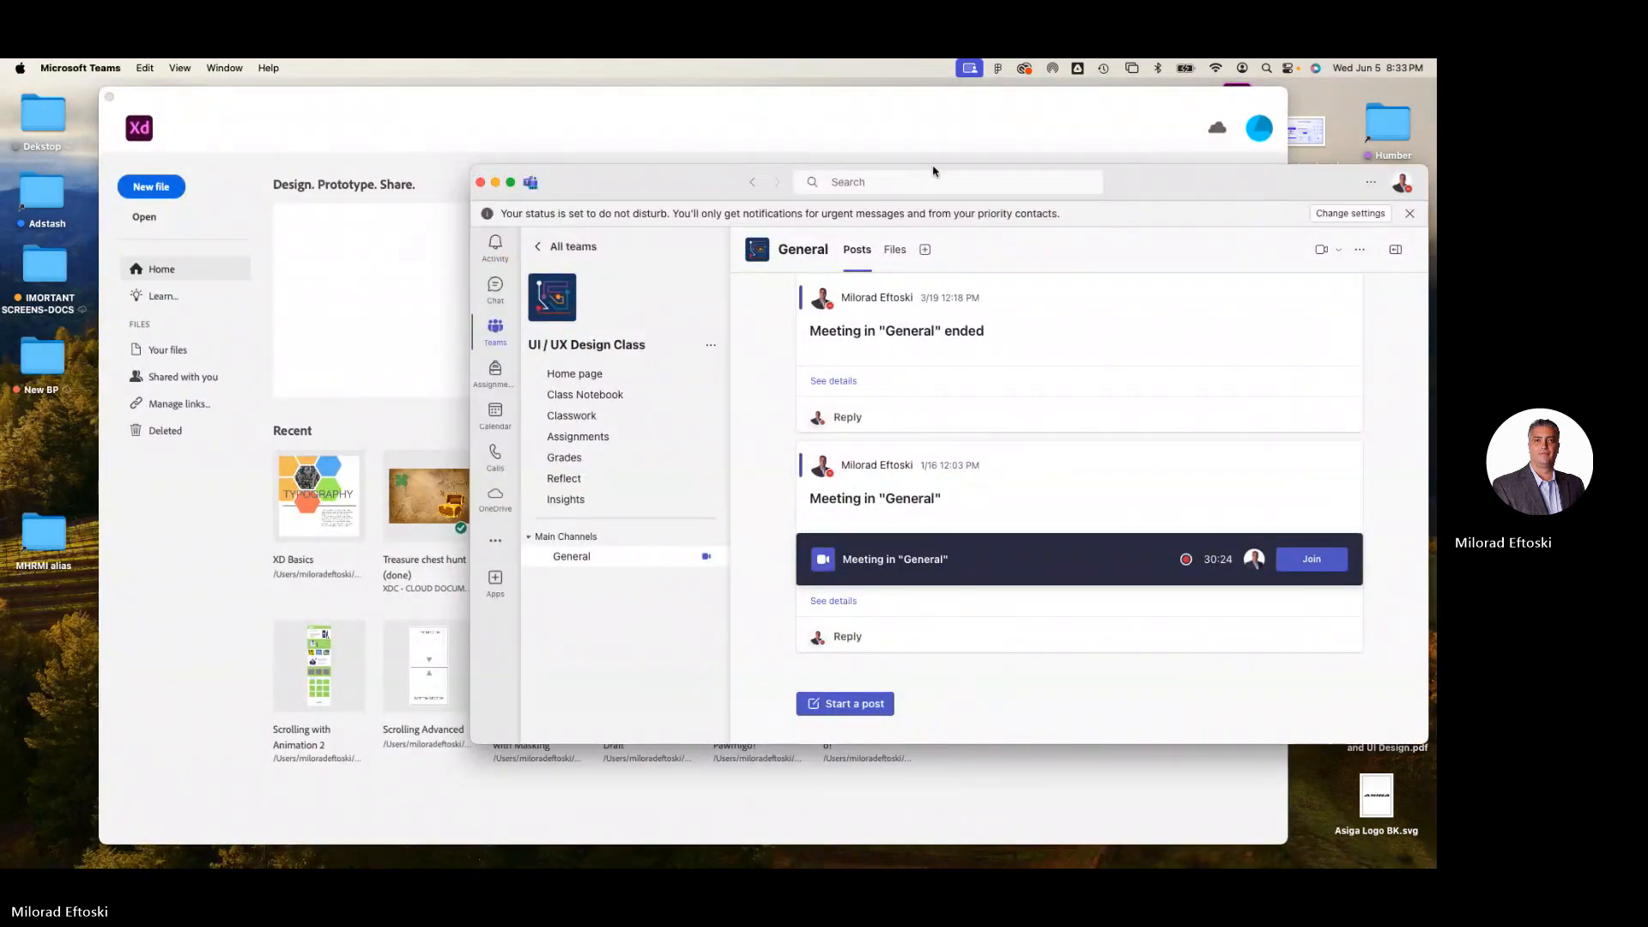
{"action": "left_click", "coordinate": [224, 68]}
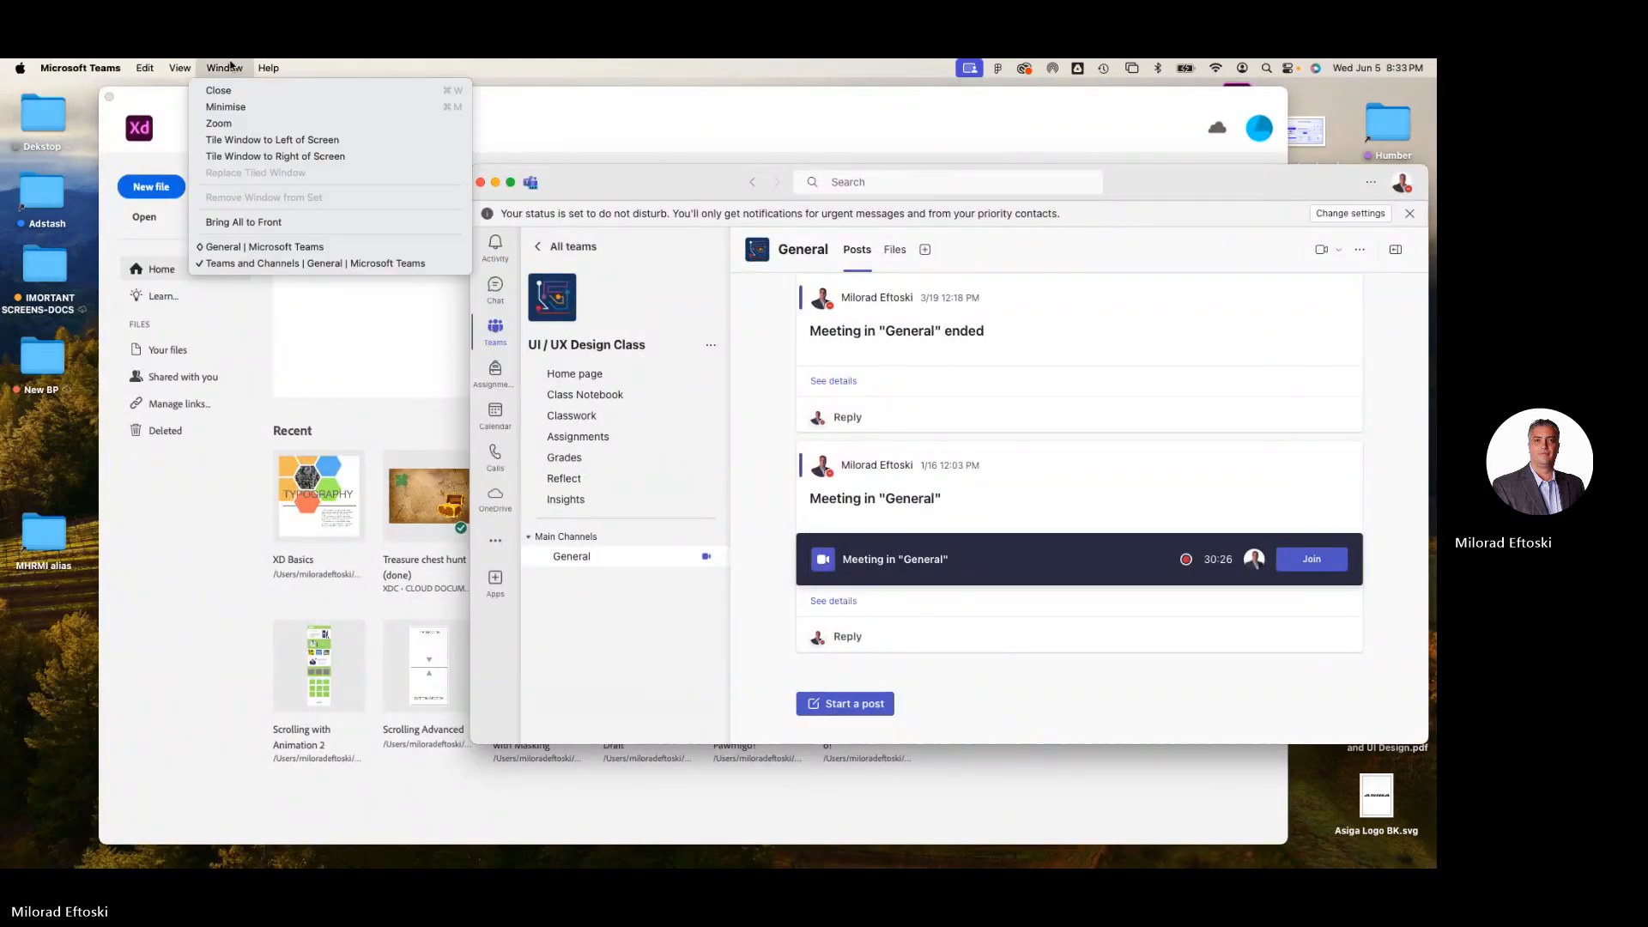
{"action": "left_click", "coordinate": [287, 248]}
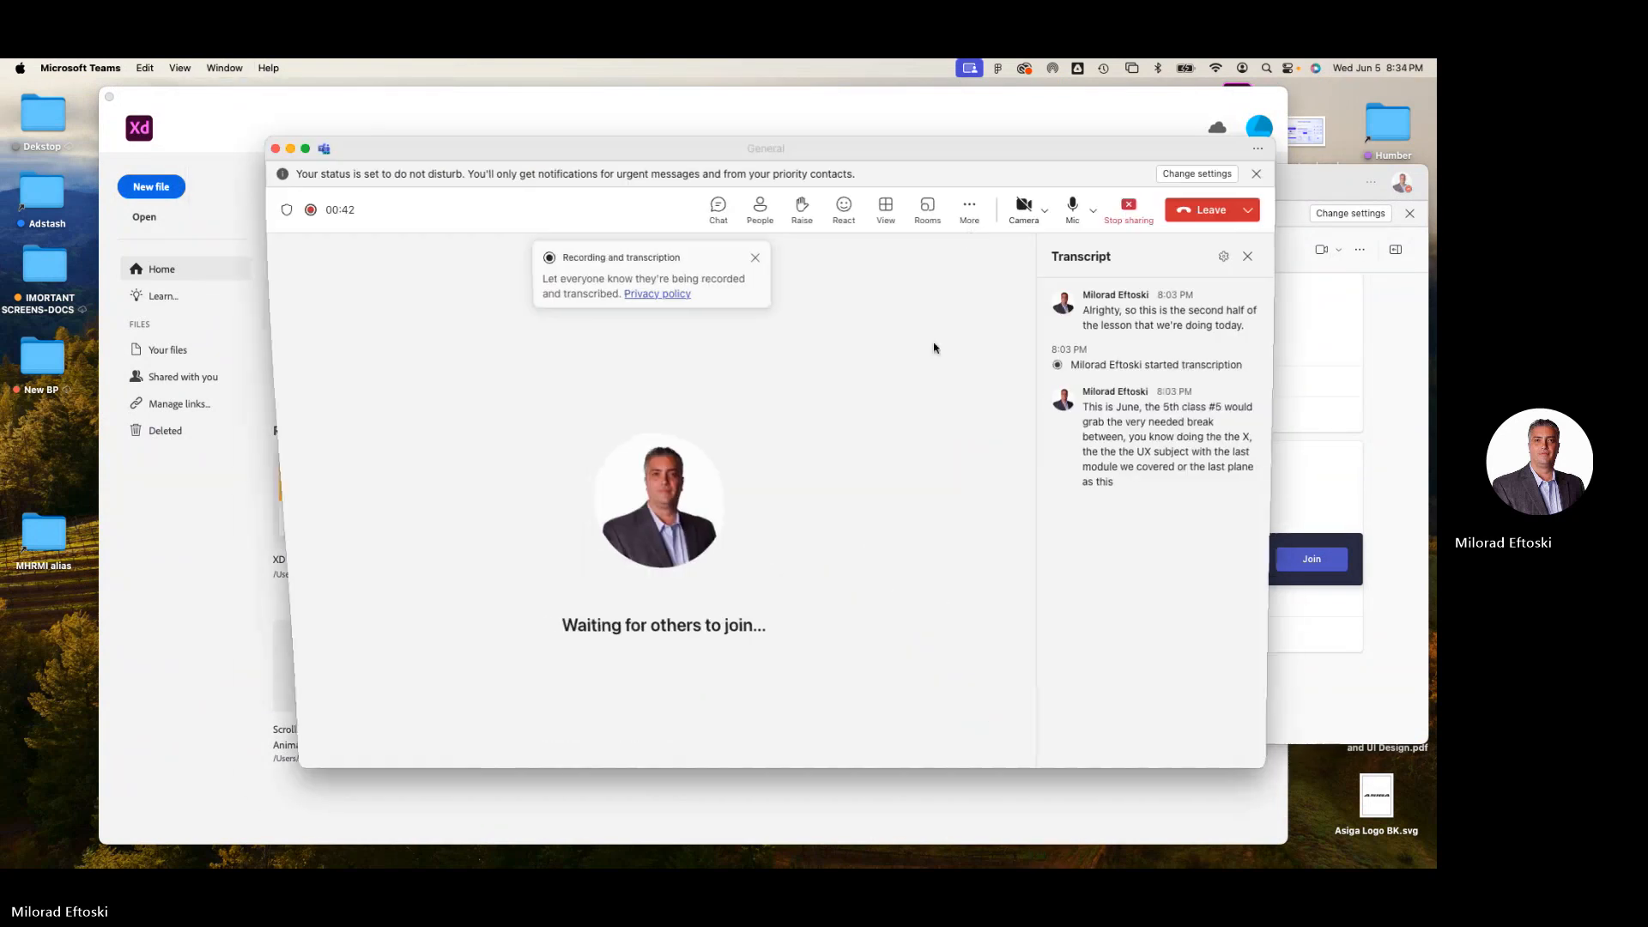
{"action": "left_click", "coordinate": [1130, 215]}
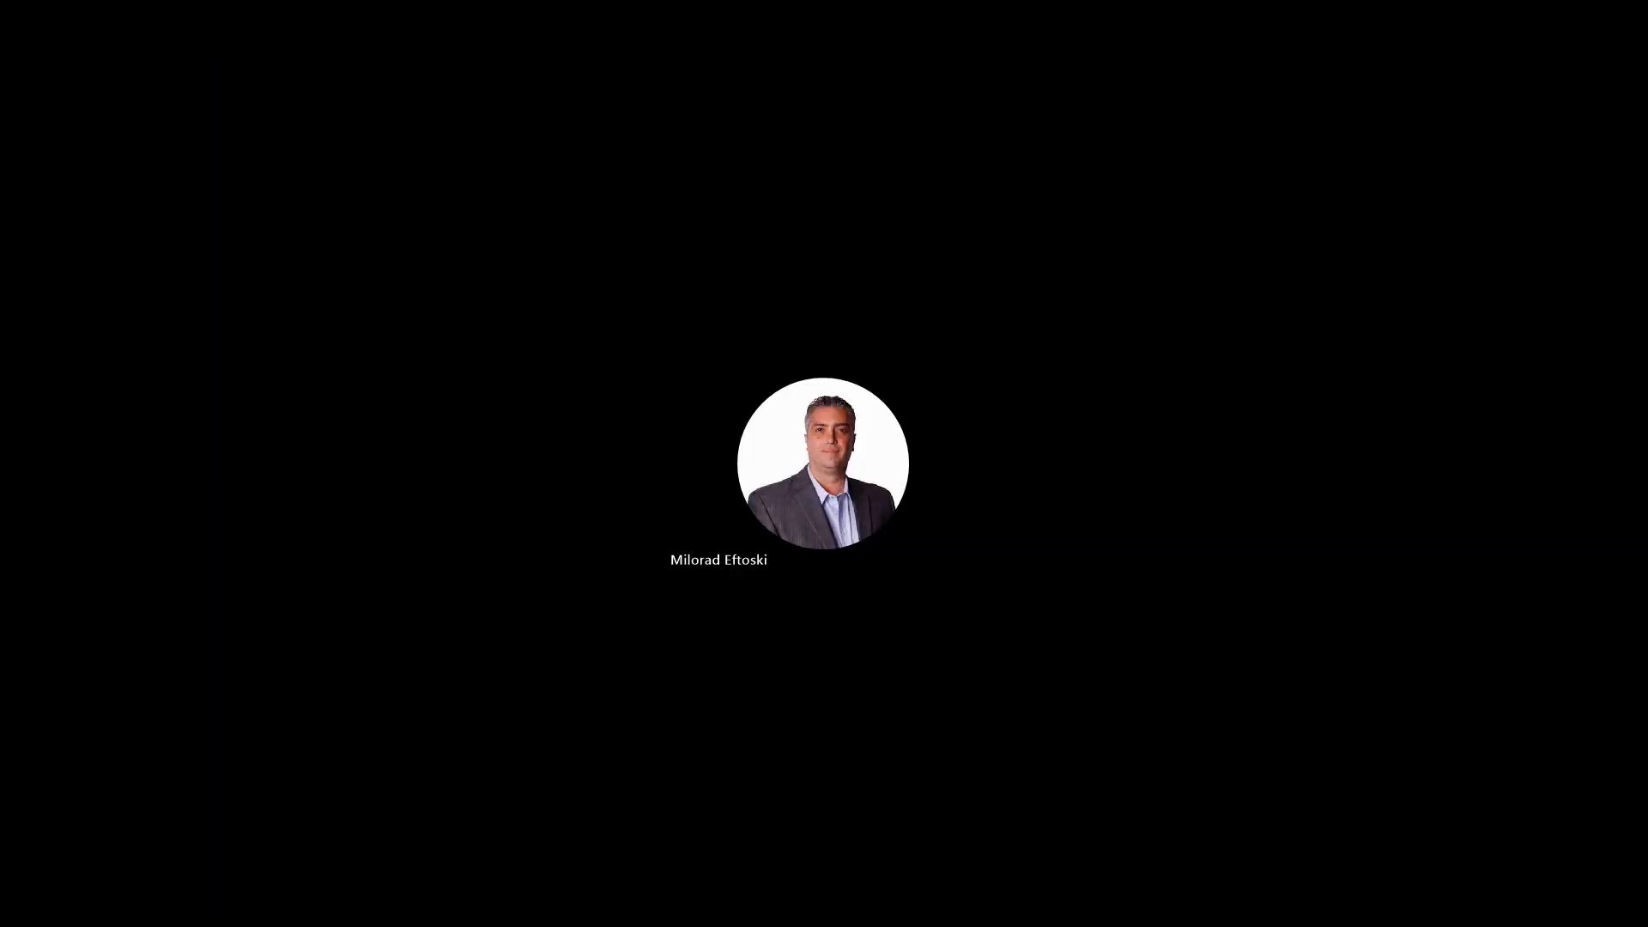